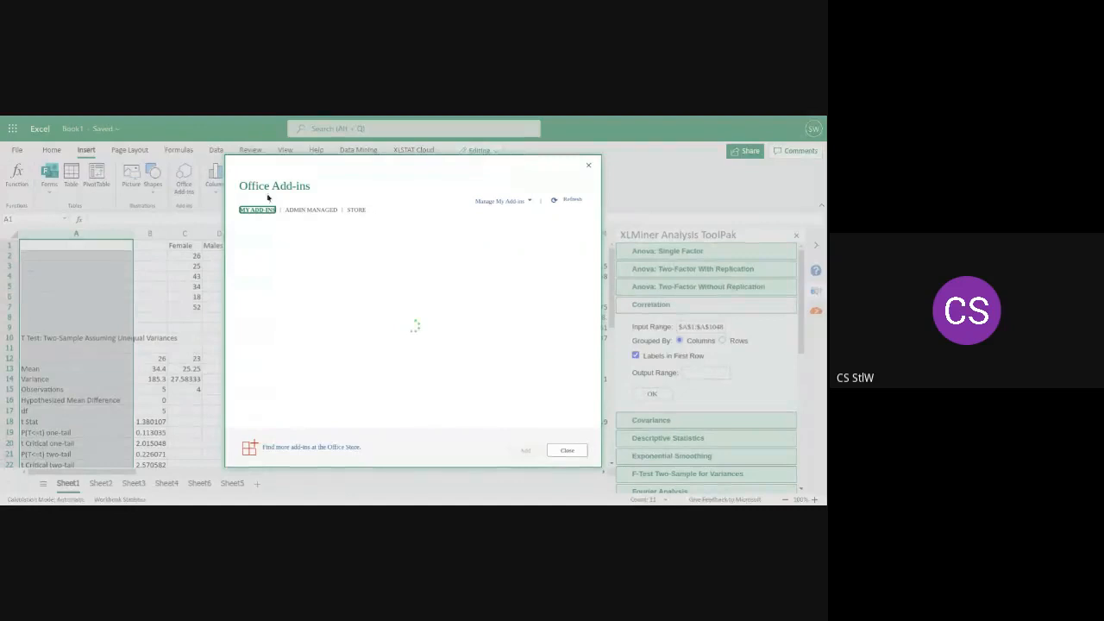
Look at the add-ins offered in the Office Add-ins store and close the dialog
click(355, 199)
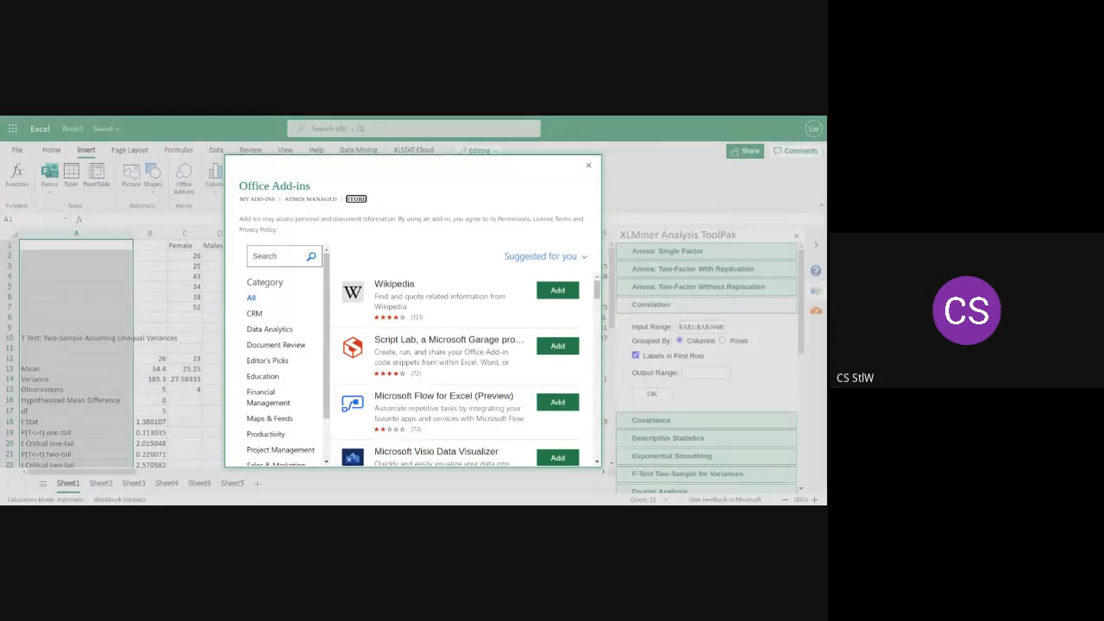
click(588, 167)
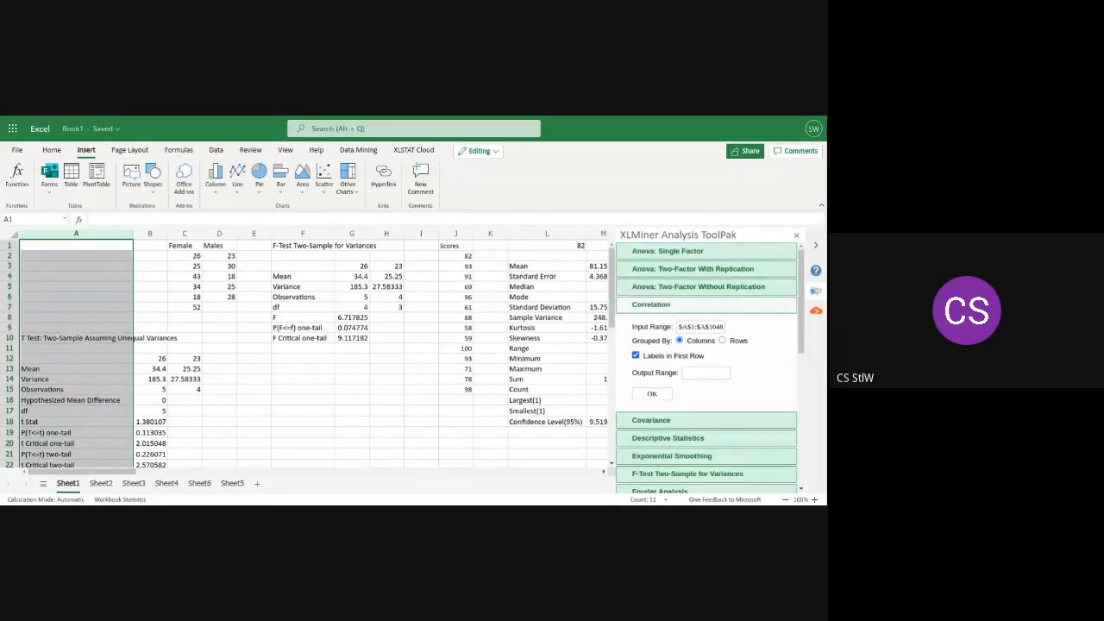
Close the XLMiner Analysis ToolPak, XLSTAT Cloud and Help panes beside the worksheet
click(796, 236)
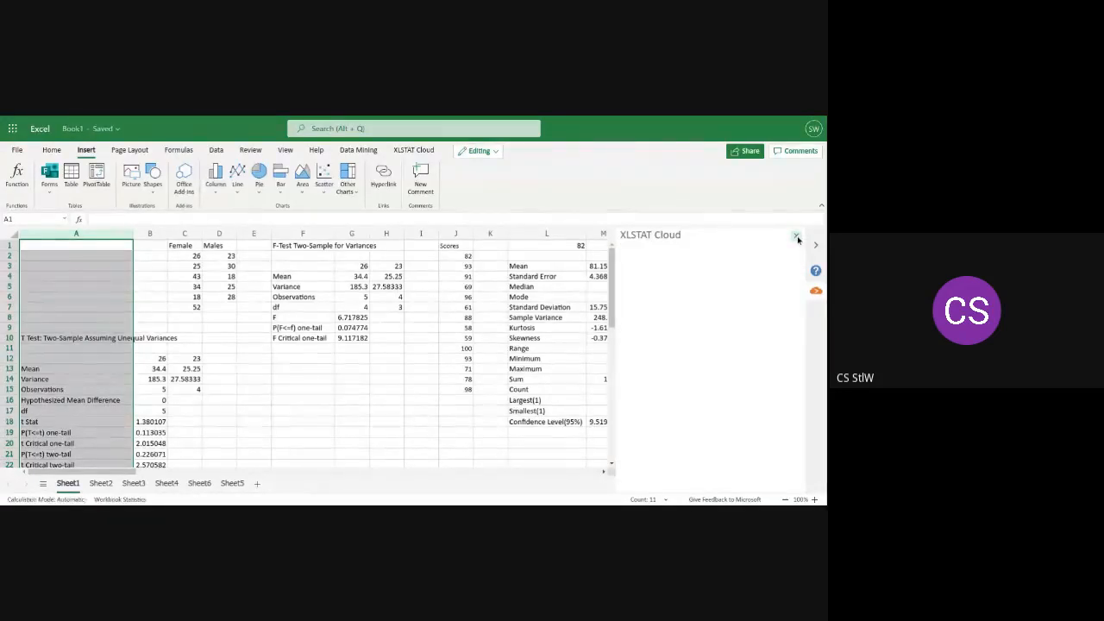
click(796, 237)
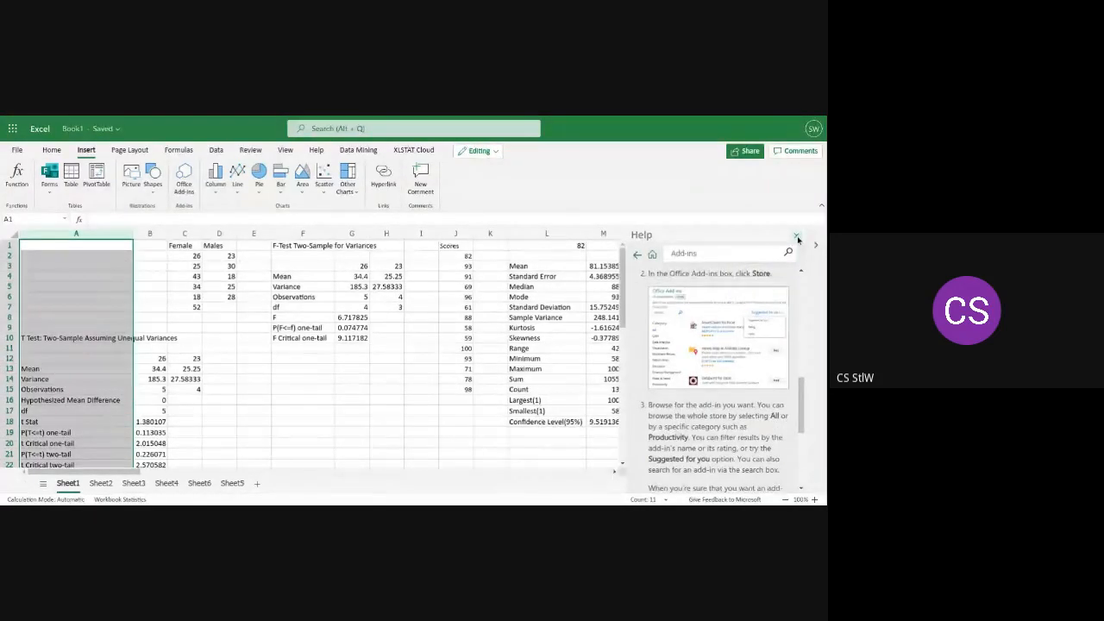
click(796, 237)
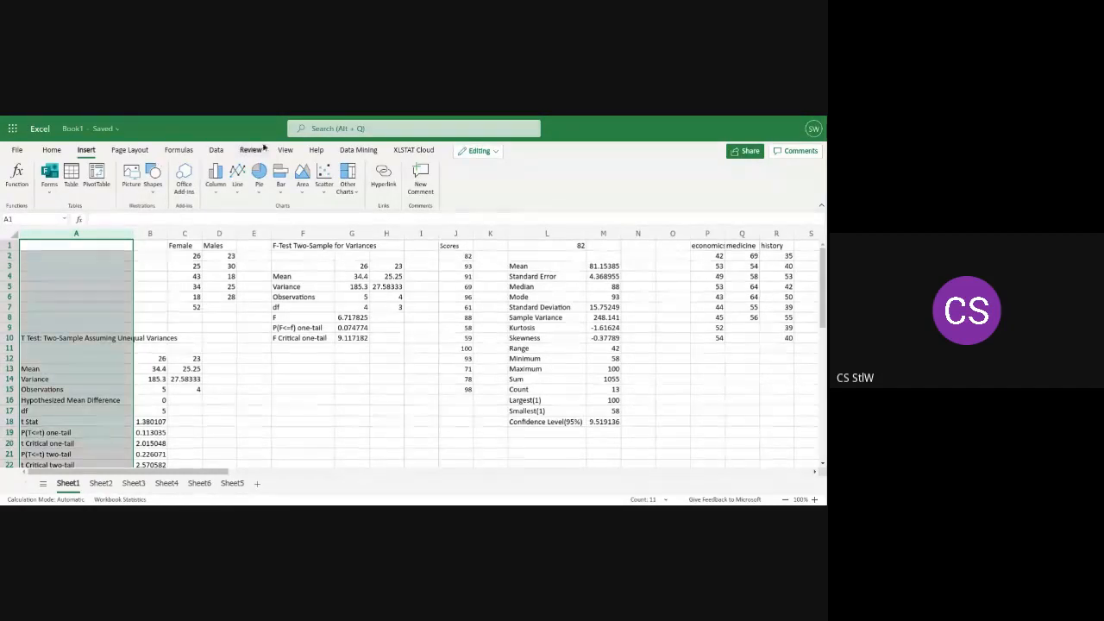
Try to open XLSTAT Cloud's two-sample comparison of variances test, and close its pane
click(418, 151)
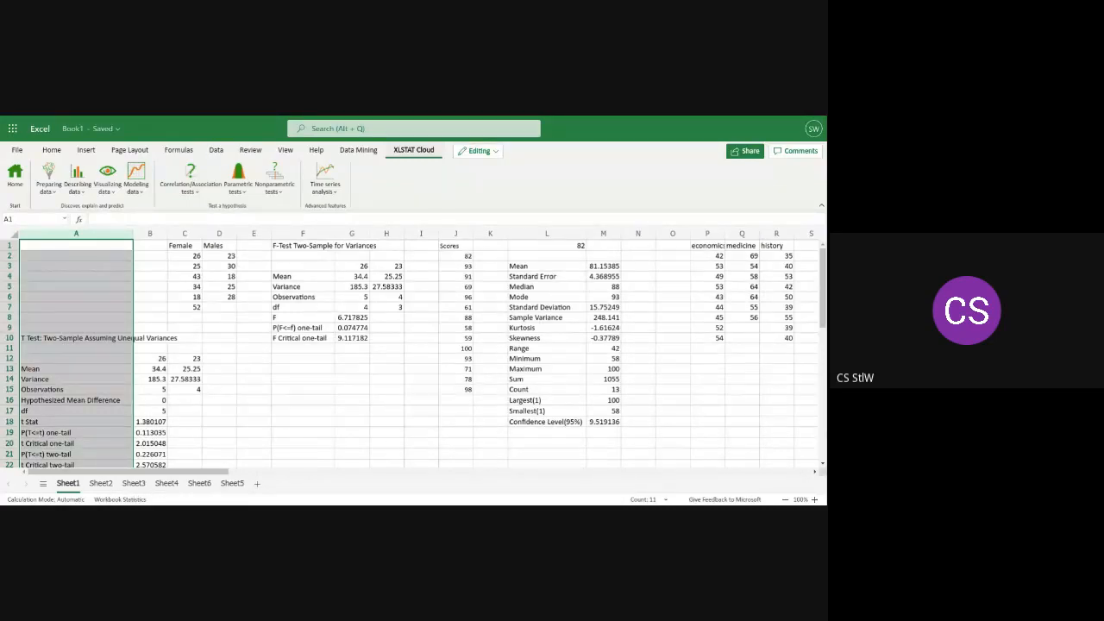
click(241, 192)
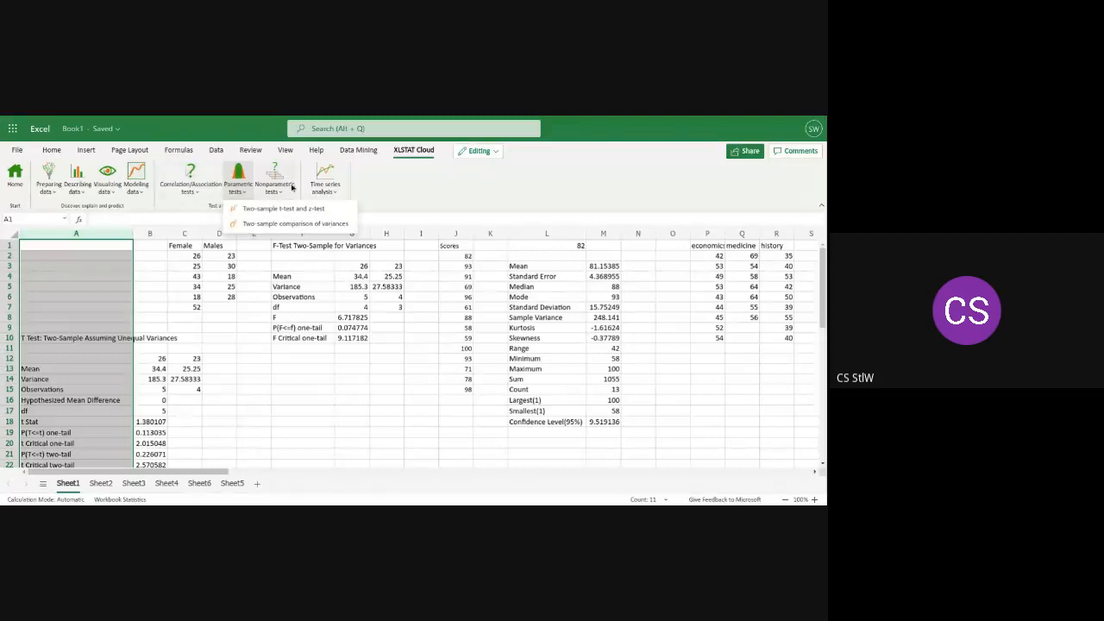
click(269, 223)
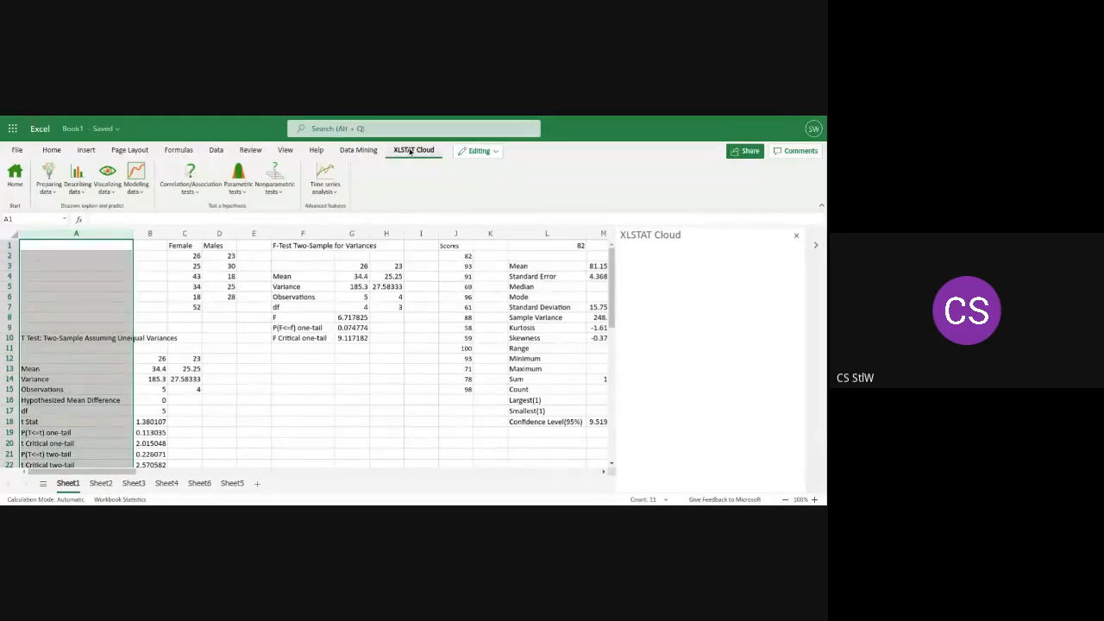
click(798, 237)
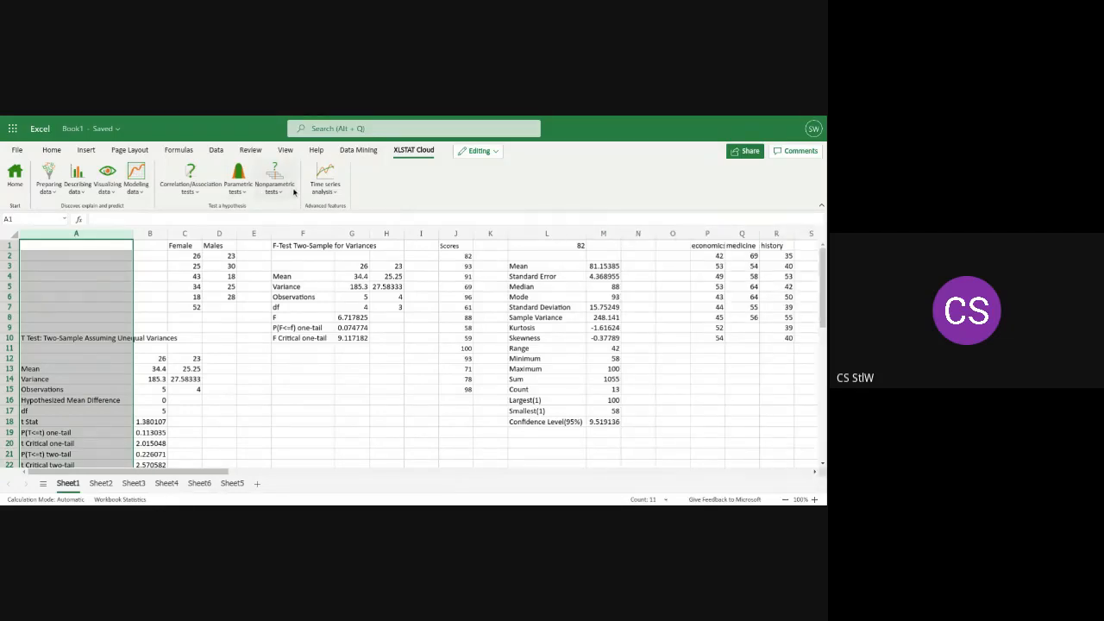
Try to load the XLSTAT Cloud home pane by widening it, collapsing and expanding it, and reopening it, and close it
click(16, 173)
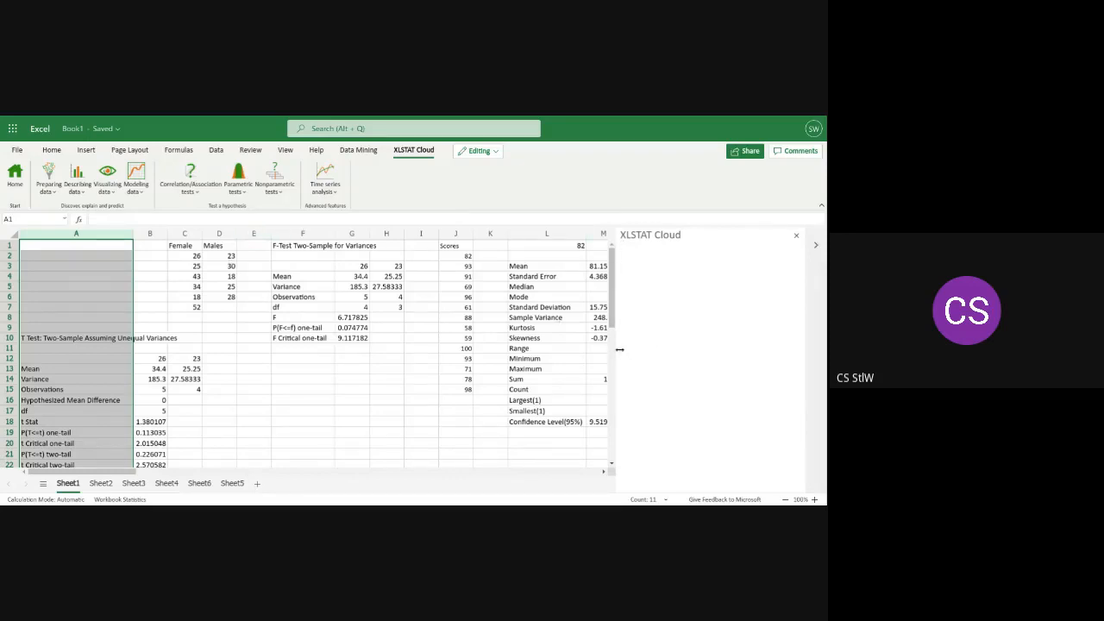
drag(621, 349, 570, 352)
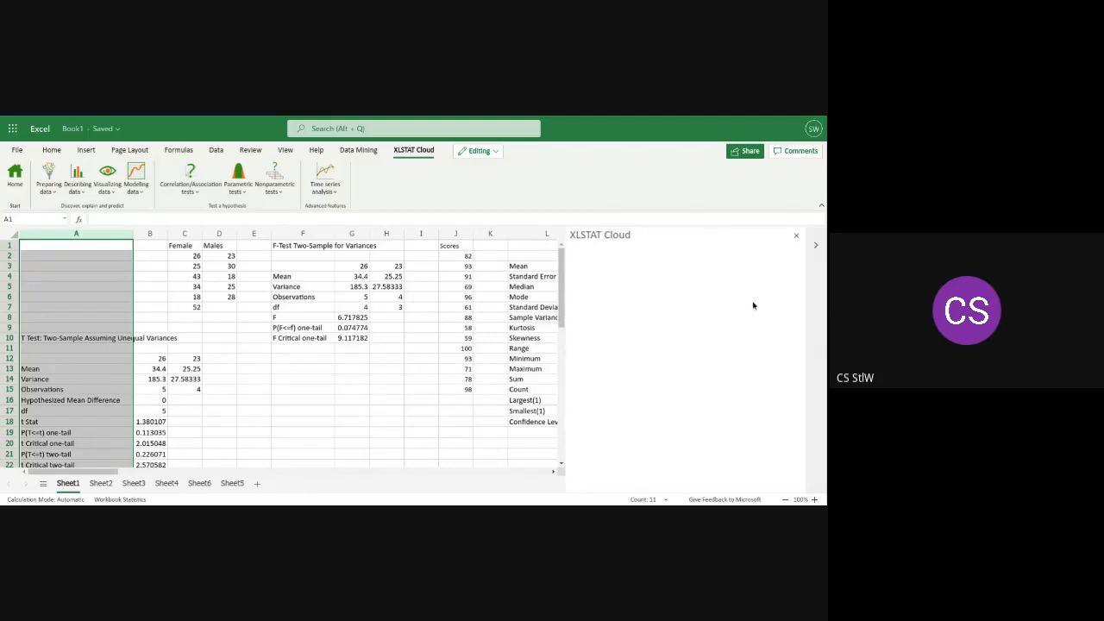
click(816, 246)
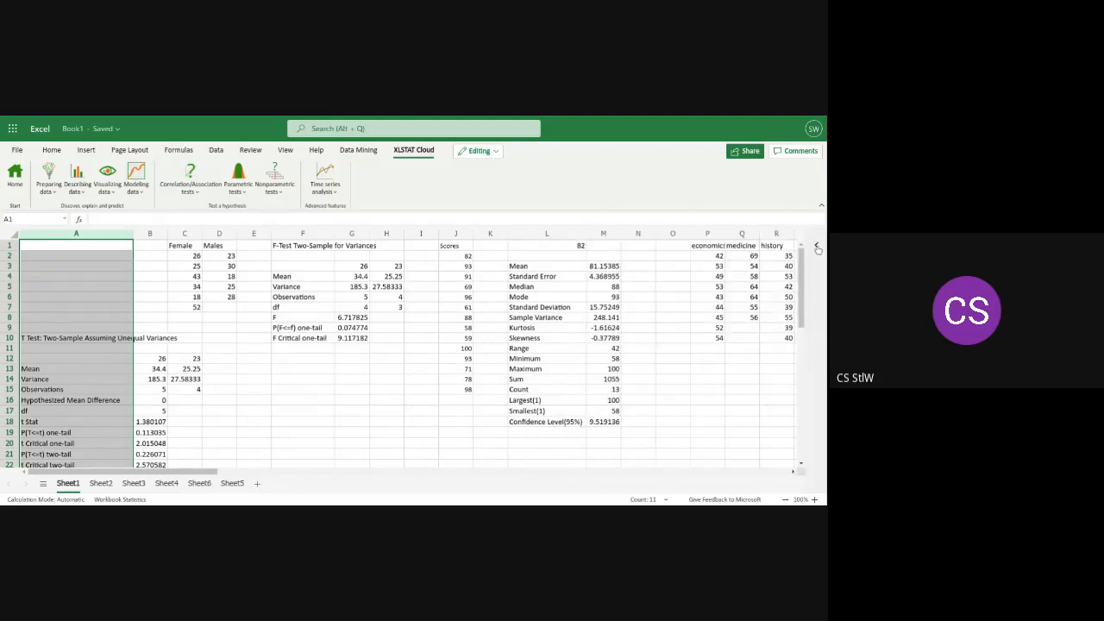
click(817, 247)
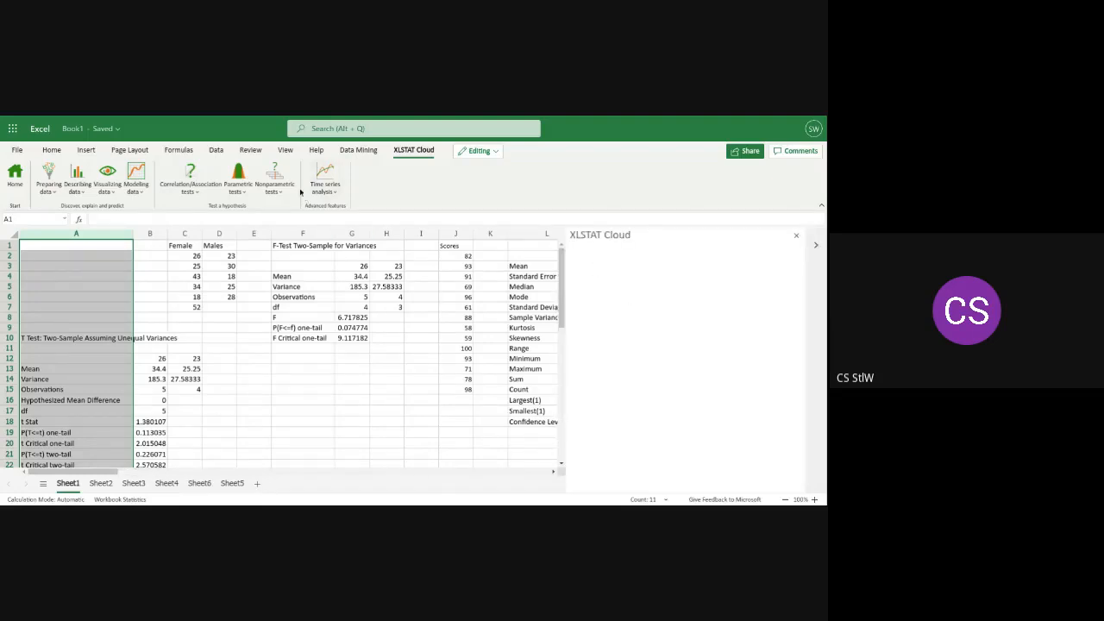
click(15, 177)
click(185, 259)
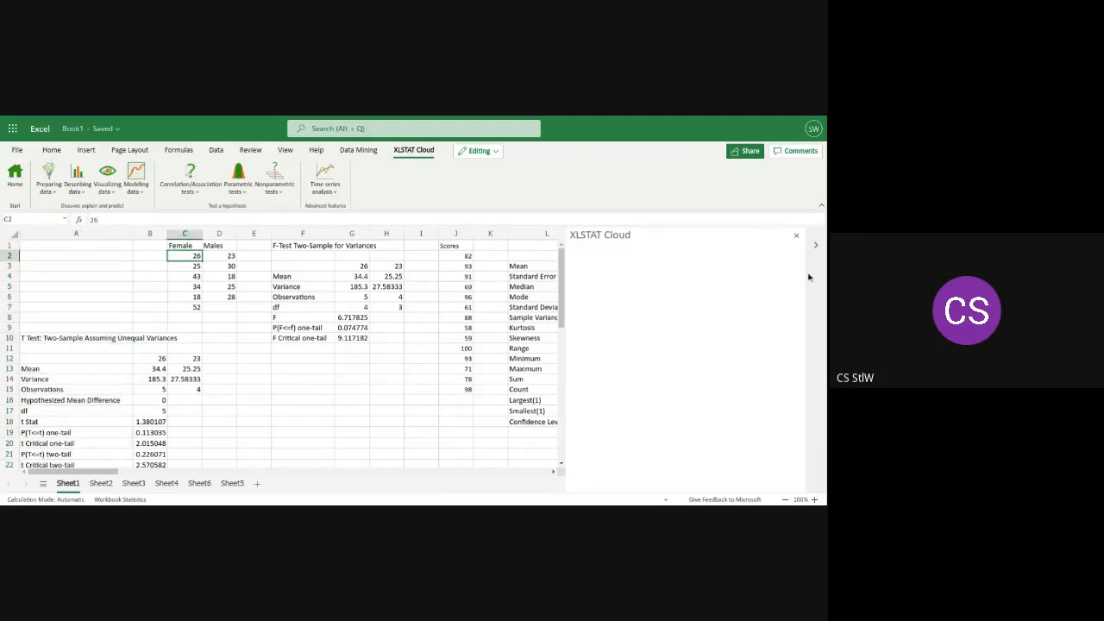
click(797, 237)
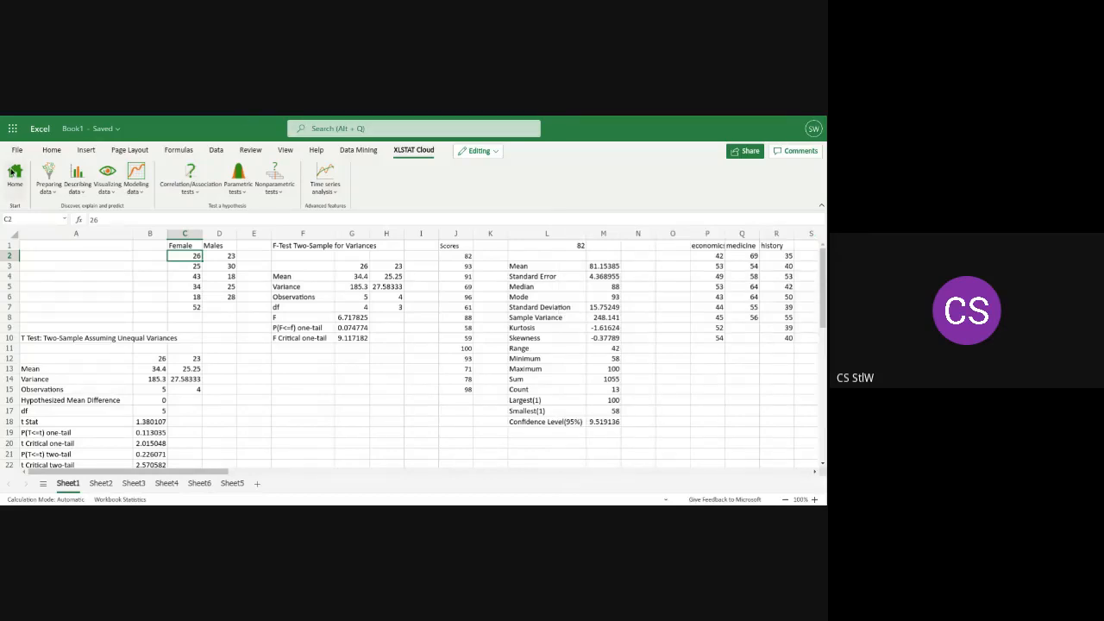
Try to open XLSTAT Cloud's two-sample t-test and z-test in a reopened, slightly wider pane
click(12, 172)
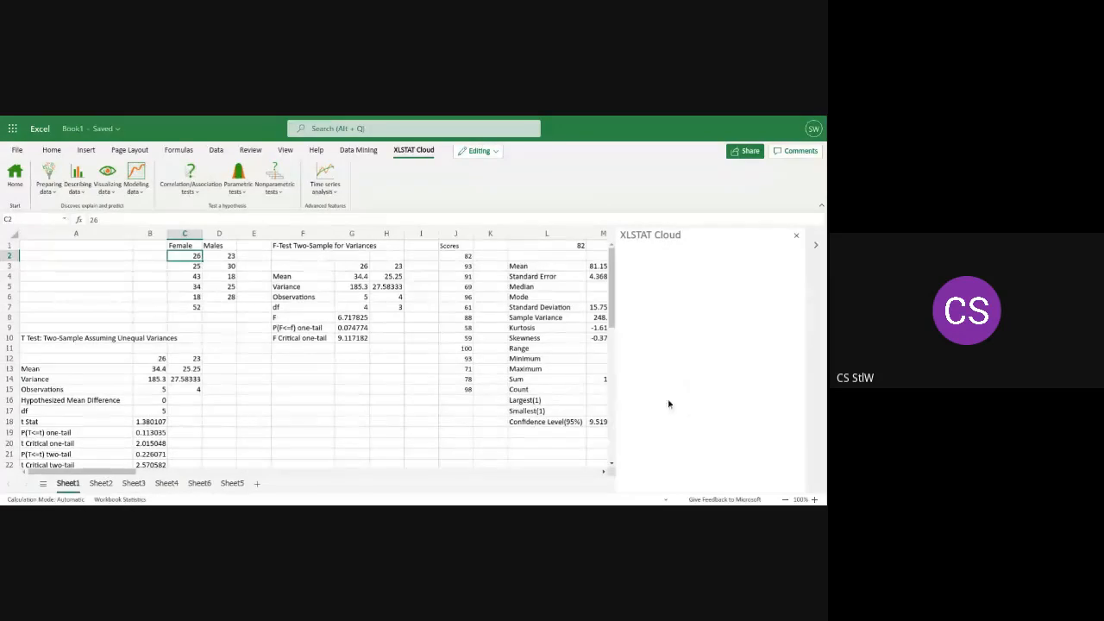
drag(618, 349, 598, 351)
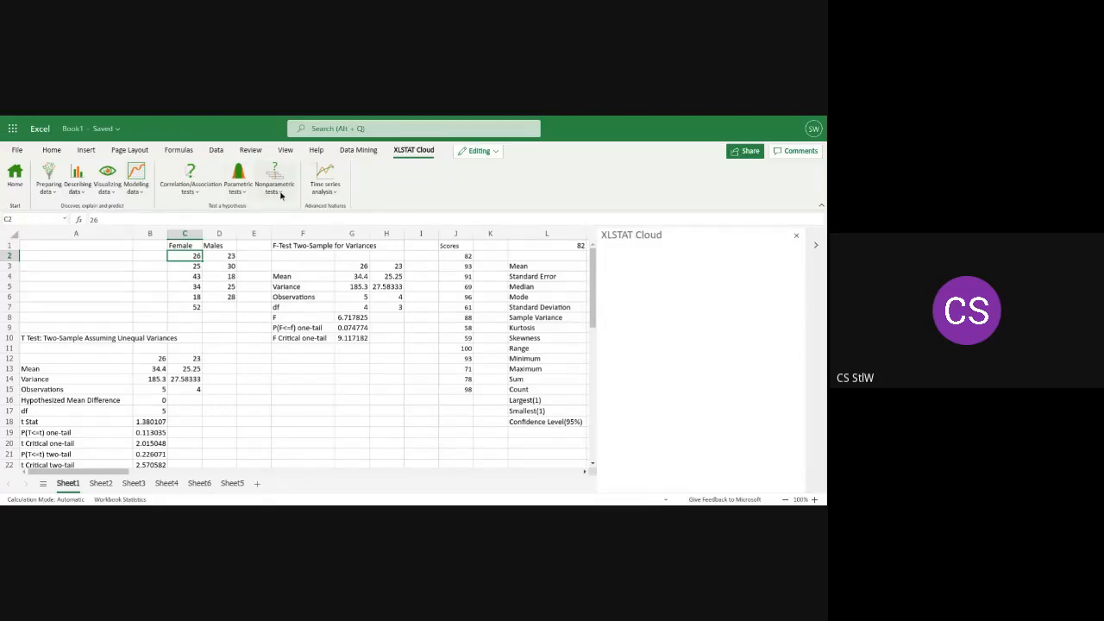
click(331, 191)
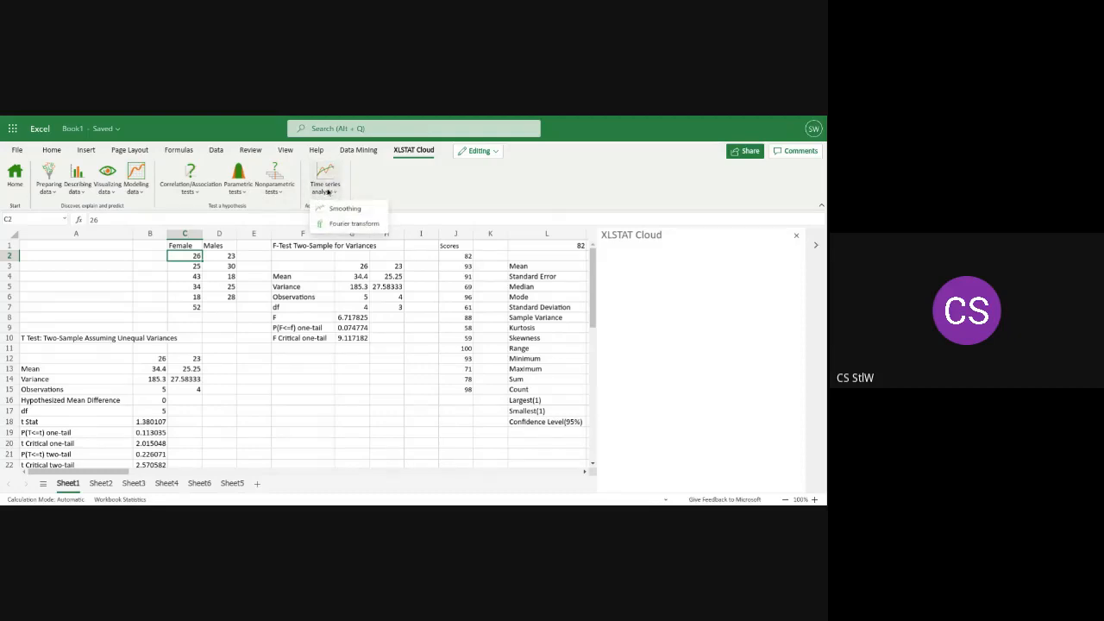
click(238, 188)
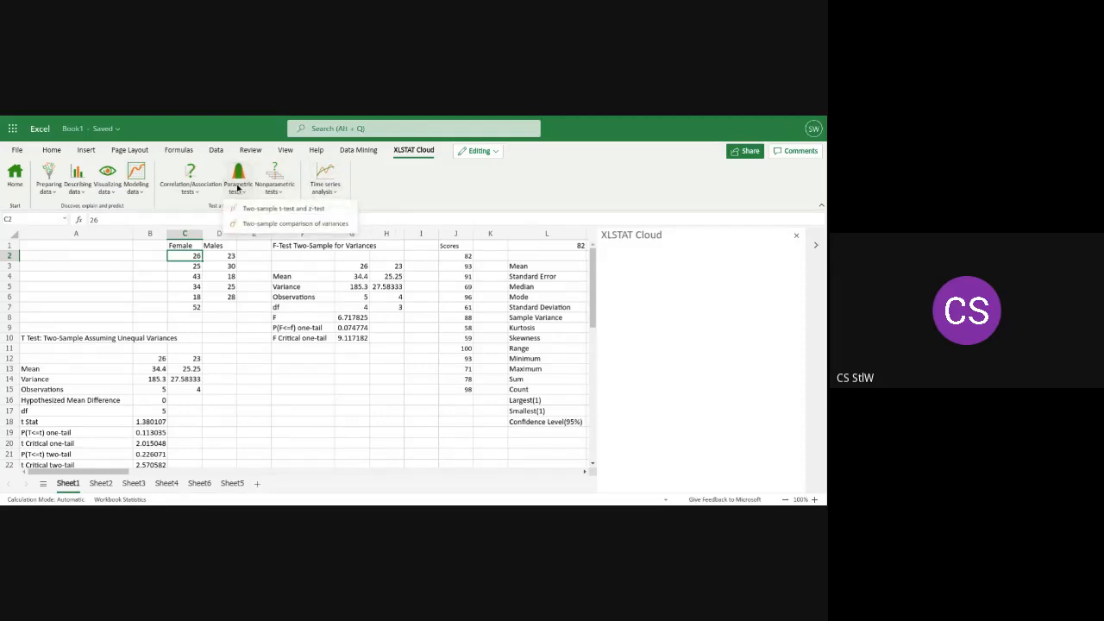
click(250, 208)
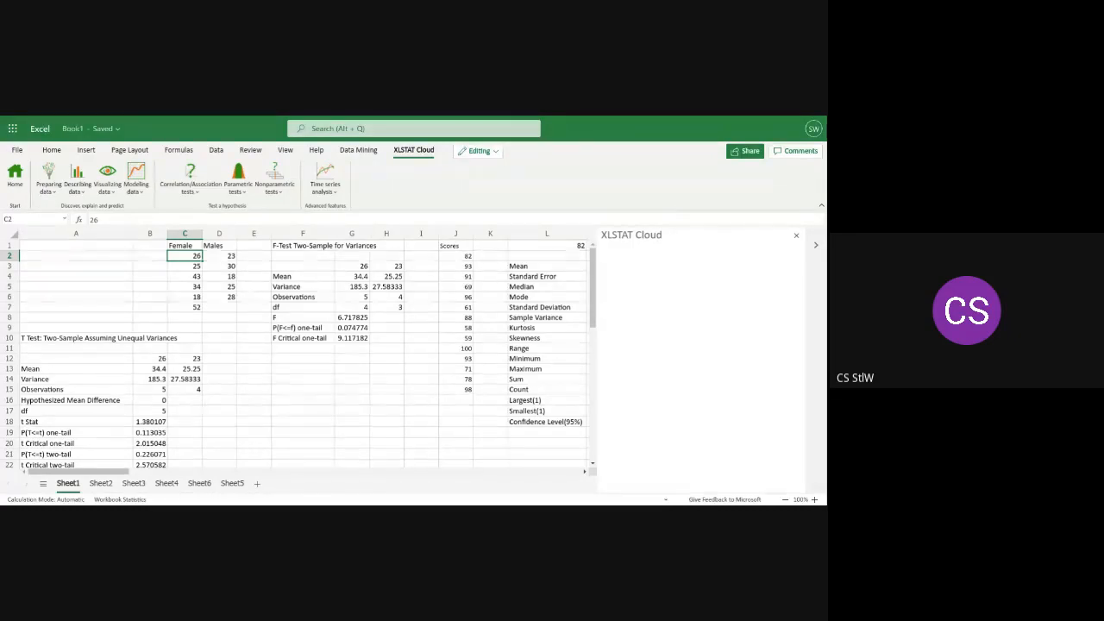
Reload the workbook in the browser and expand the ribbon to its full layout
key(F5)
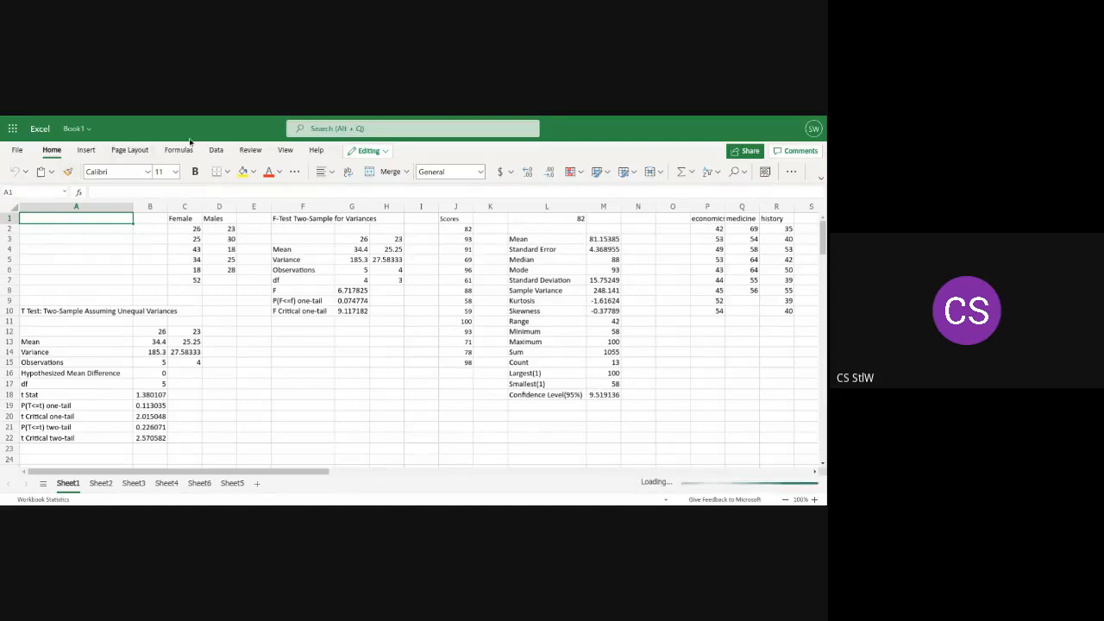
click(86, 150)
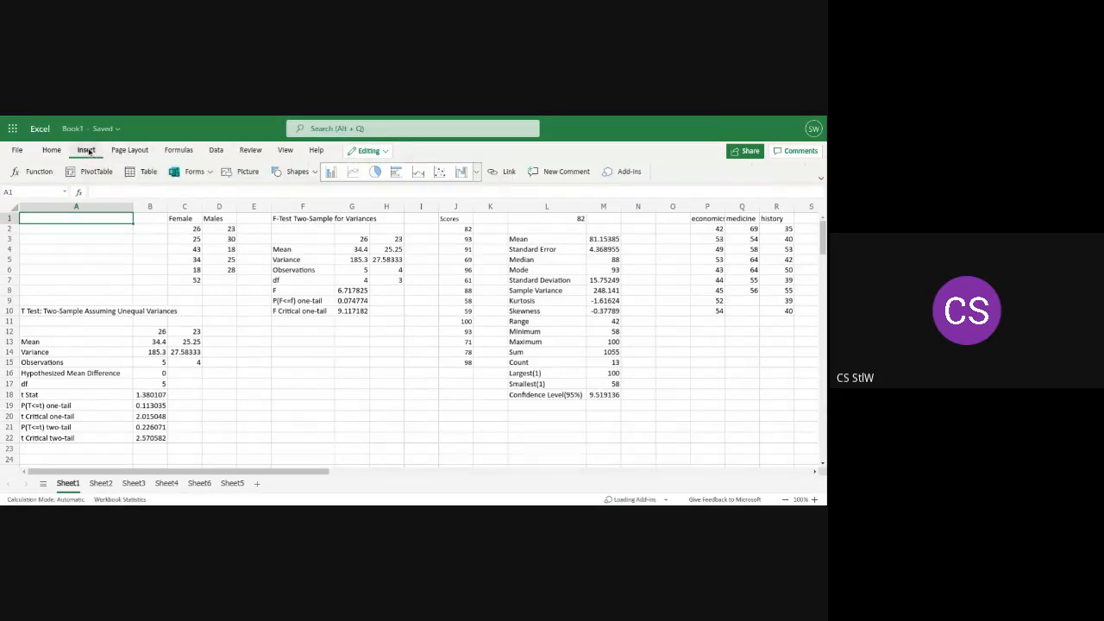
click(820, 178)
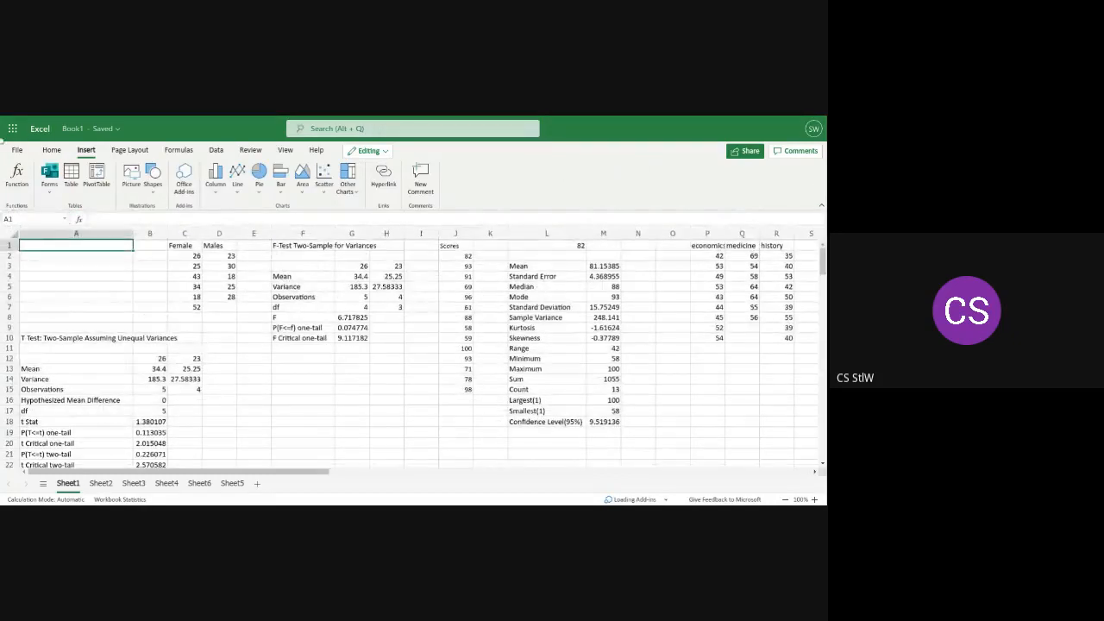
click(52, 150)
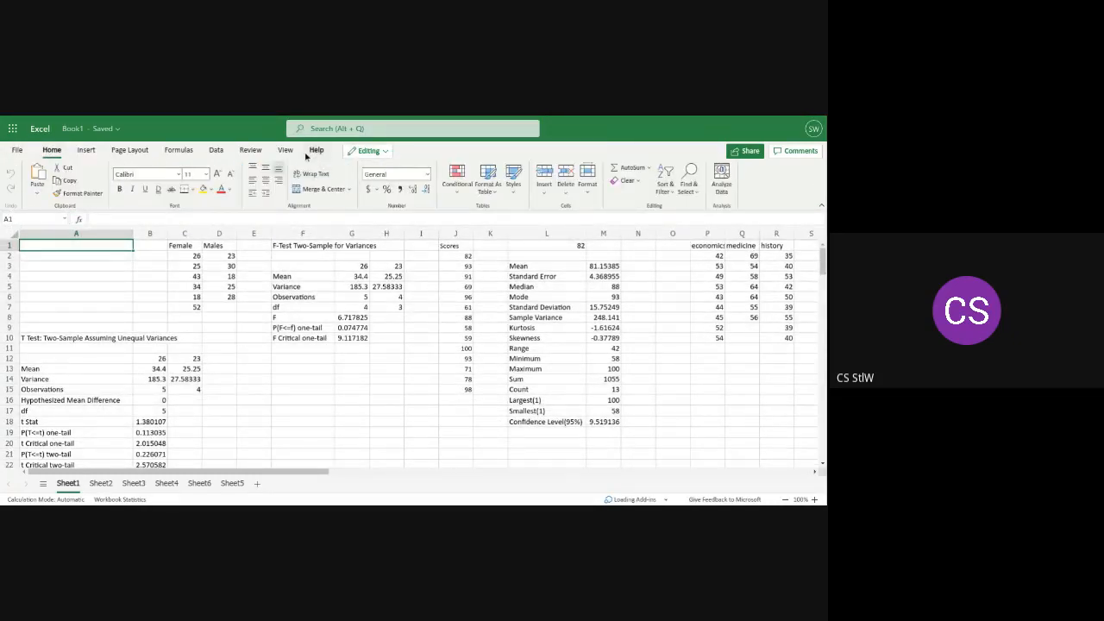
Open the XLMiner Analysis ToolPak from the Office add-ins and widen its pane
click(84, 151)
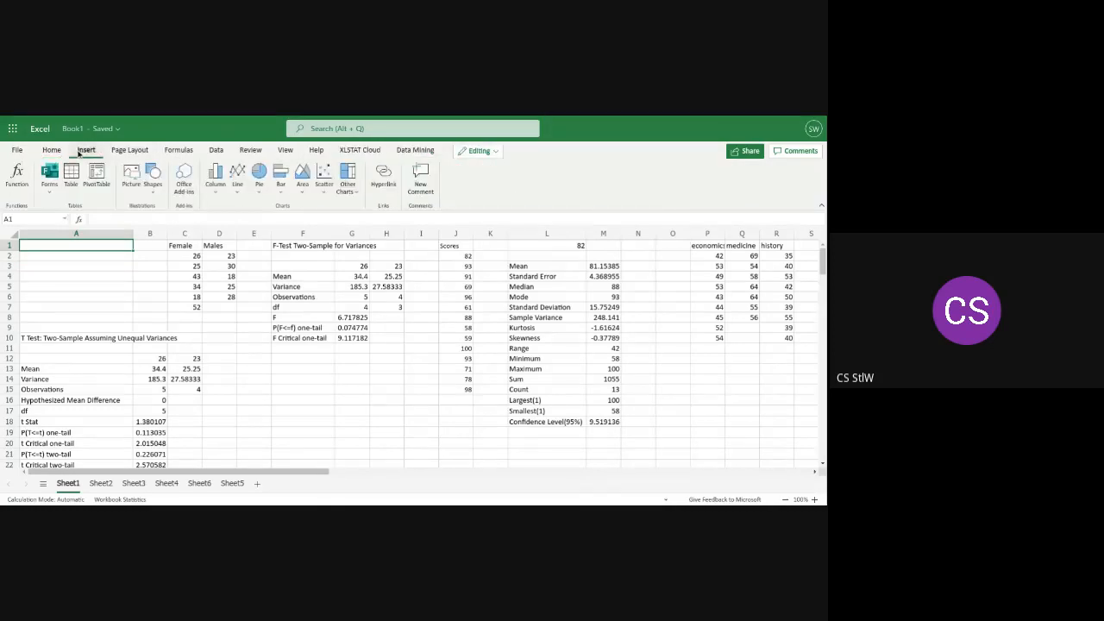
click(185, 179)
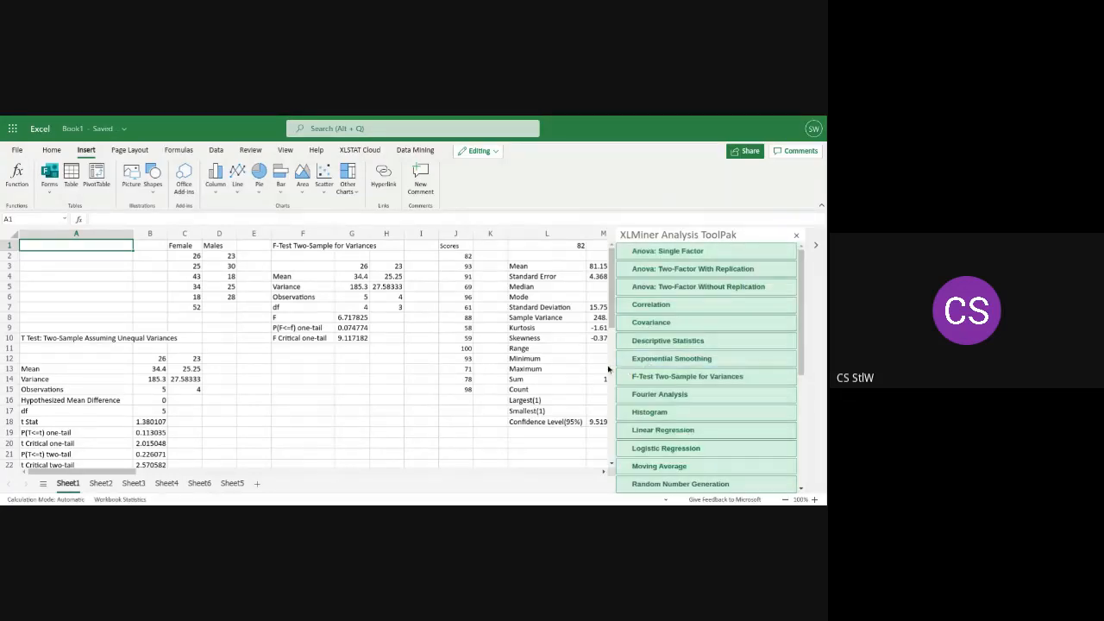
drag(613, 354, 533, 348)
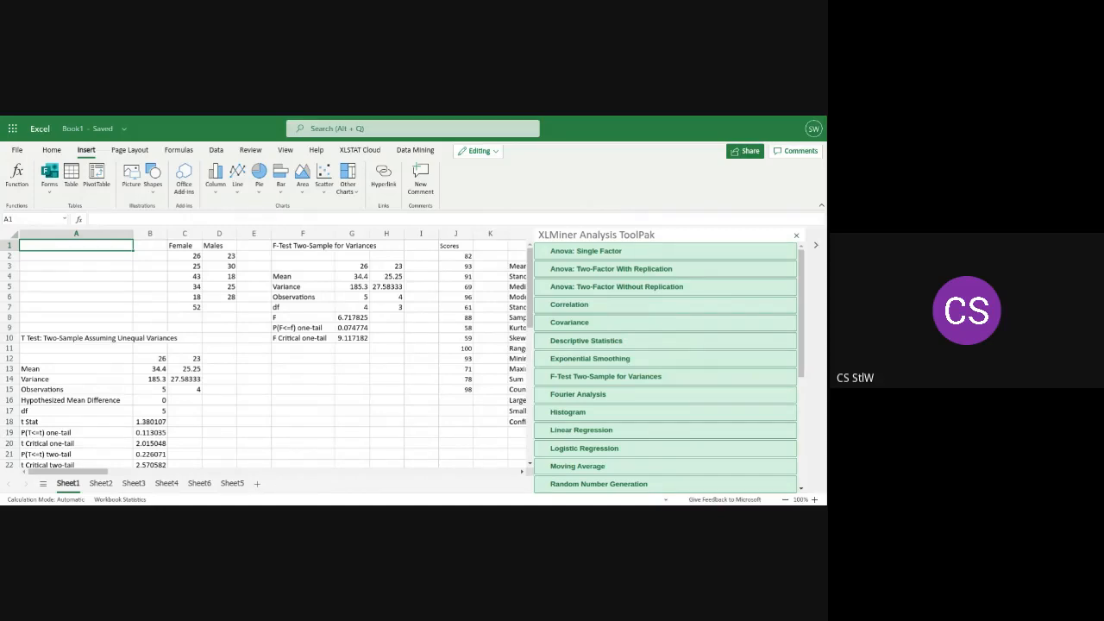
Examine the Female and Males columns and the XLMiner list of analyses down to the t-tests and z-test
click(188, 248)
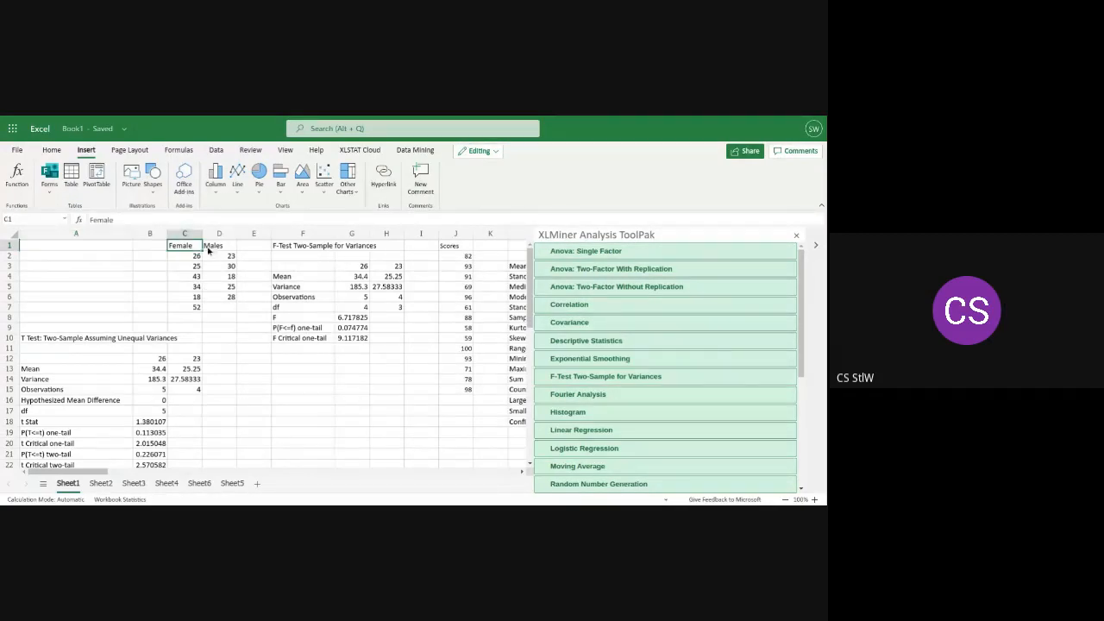
click(215, 248)
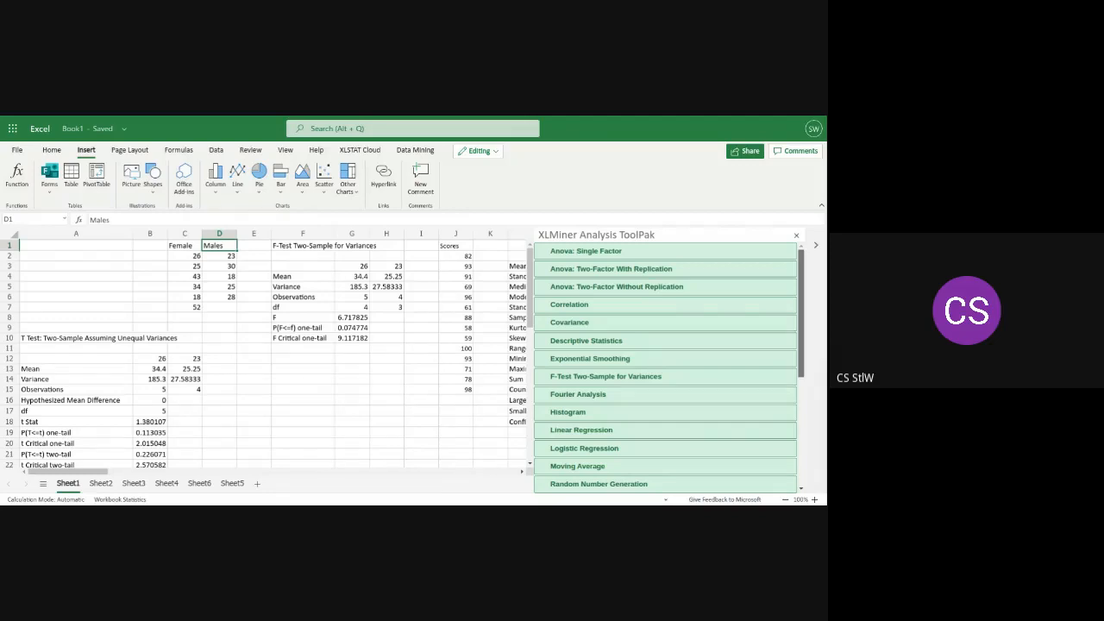
scroll(800, 313, down, 1)
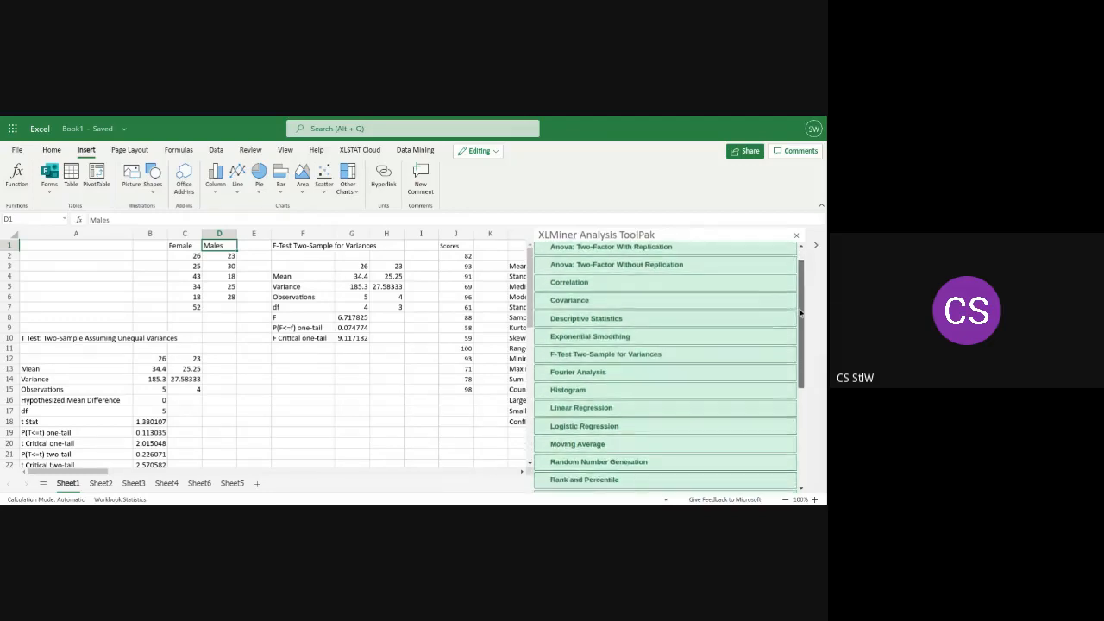
scroll(801, 313, down, 1)
scroll(806, 324, down, 1)
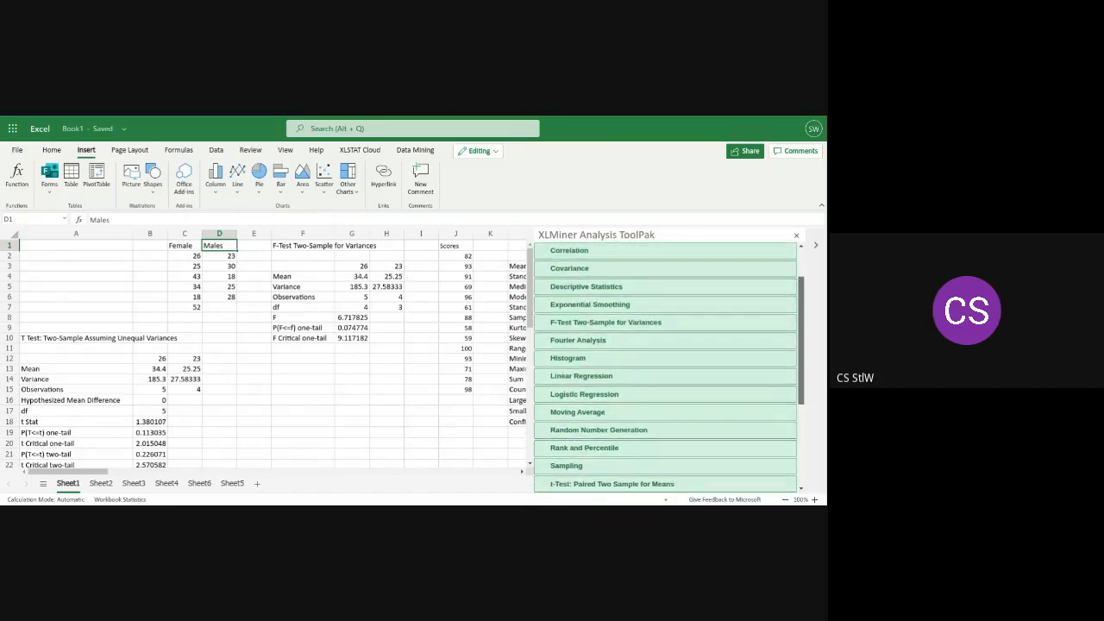
scroll(811, 340, down, 1)
scroll(810, 345, down, 1)
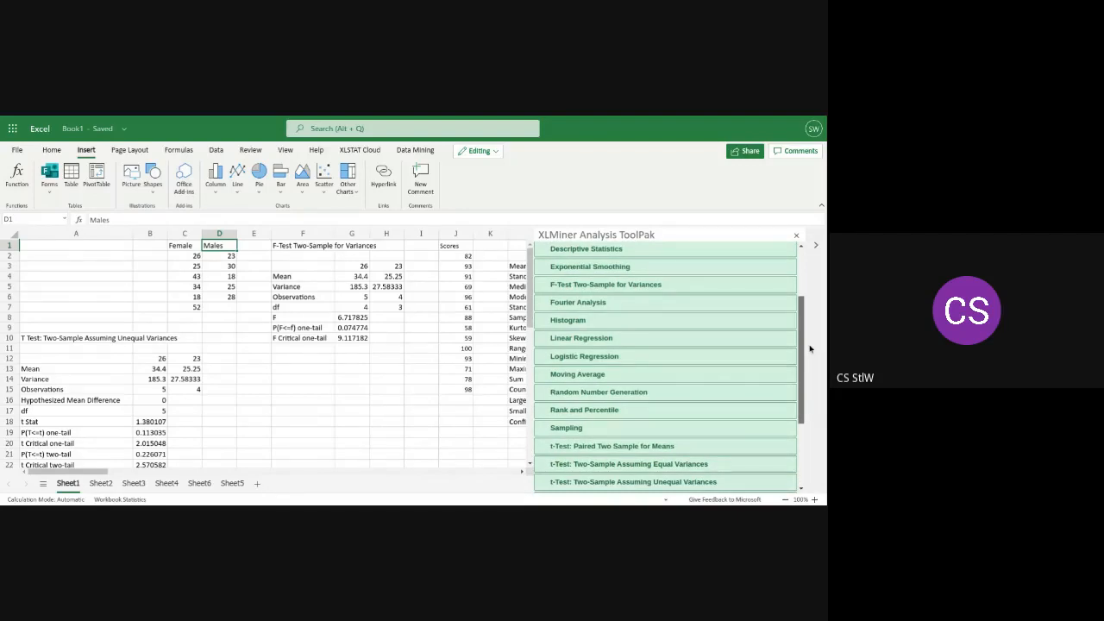
scroll(811, 349, down, 1)
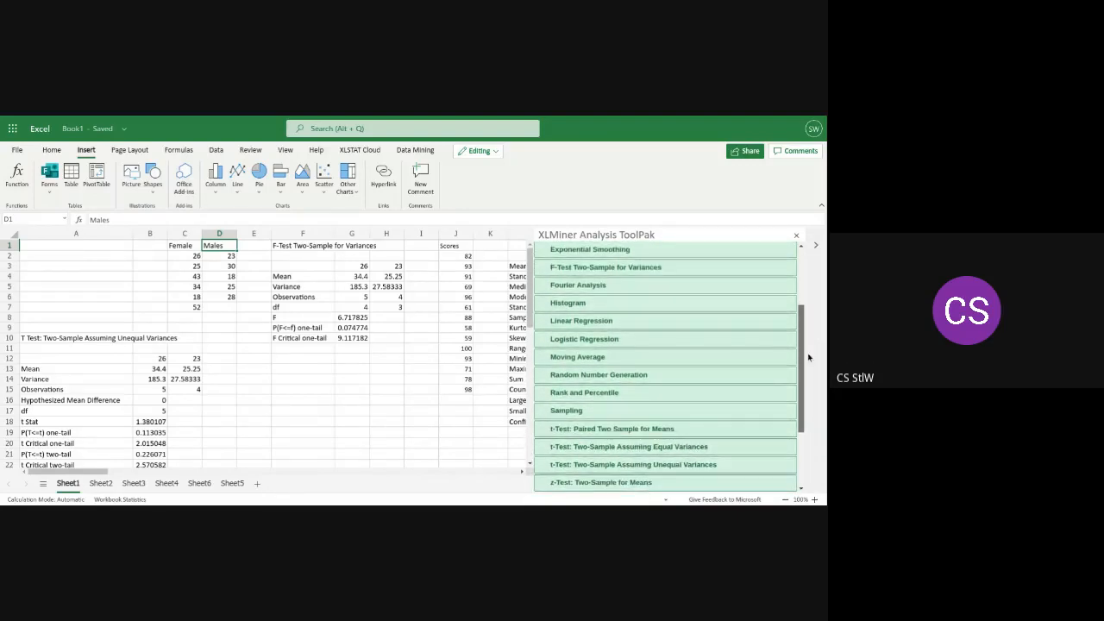
drag(808, 356, 809, 376)
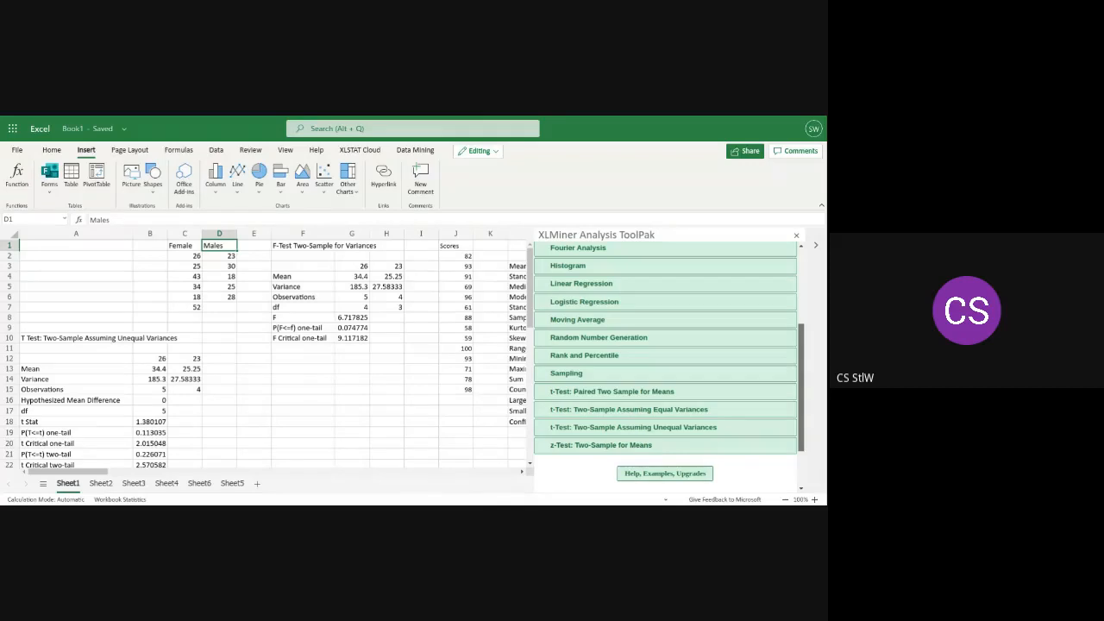
Open the Descriptive Statistics settings in the XLMiner list of analyses
drag(803, 373, 810, 398)
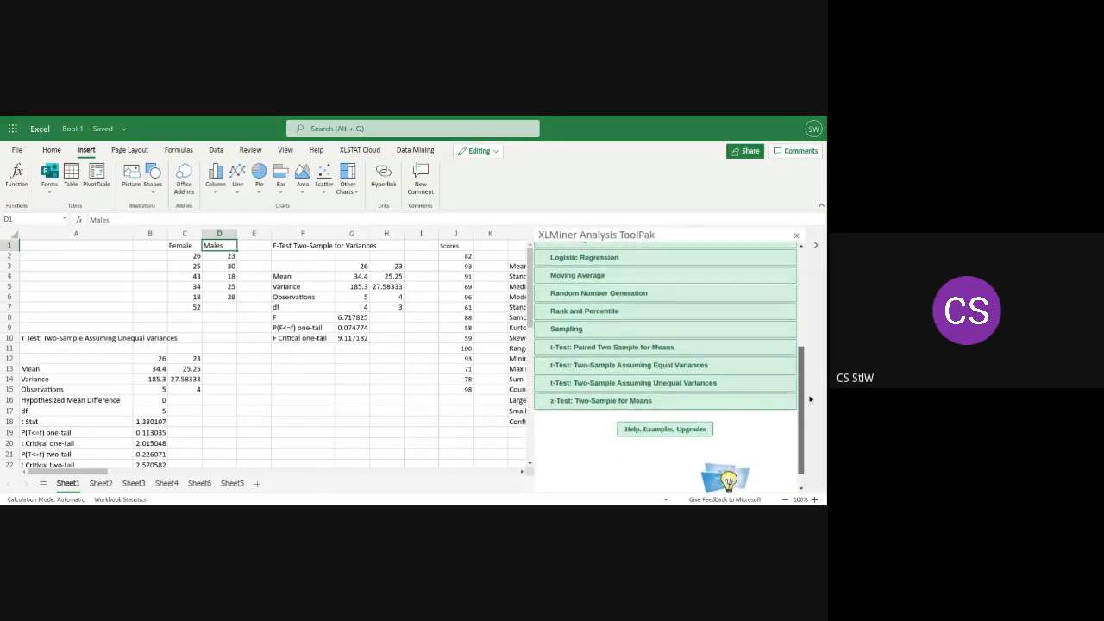
scroll(784, 302, up, 5)
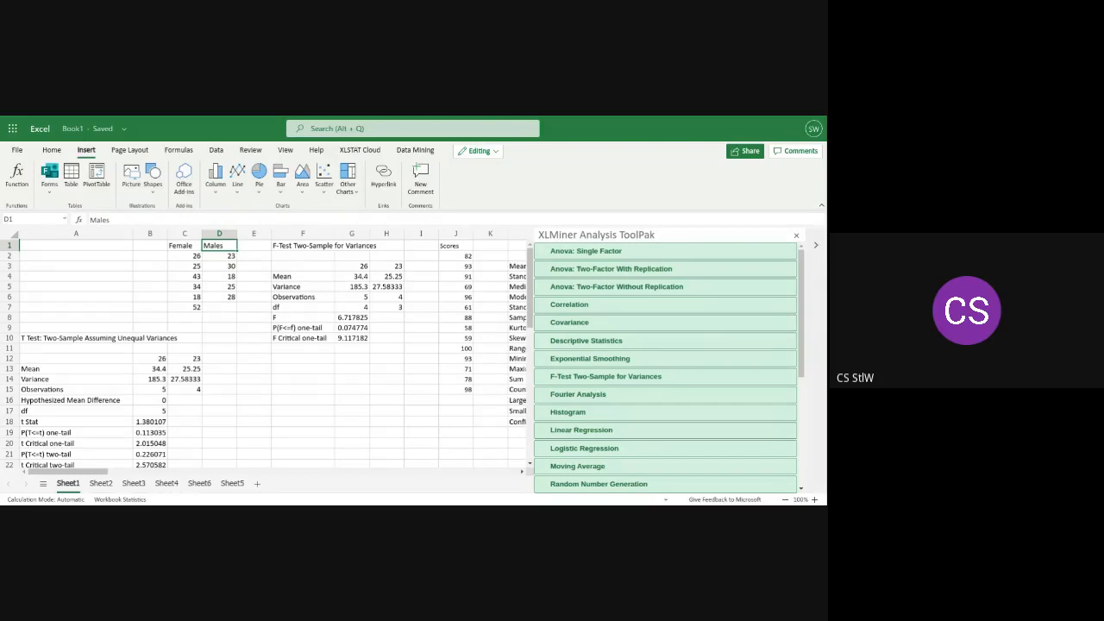
click(609, 345)
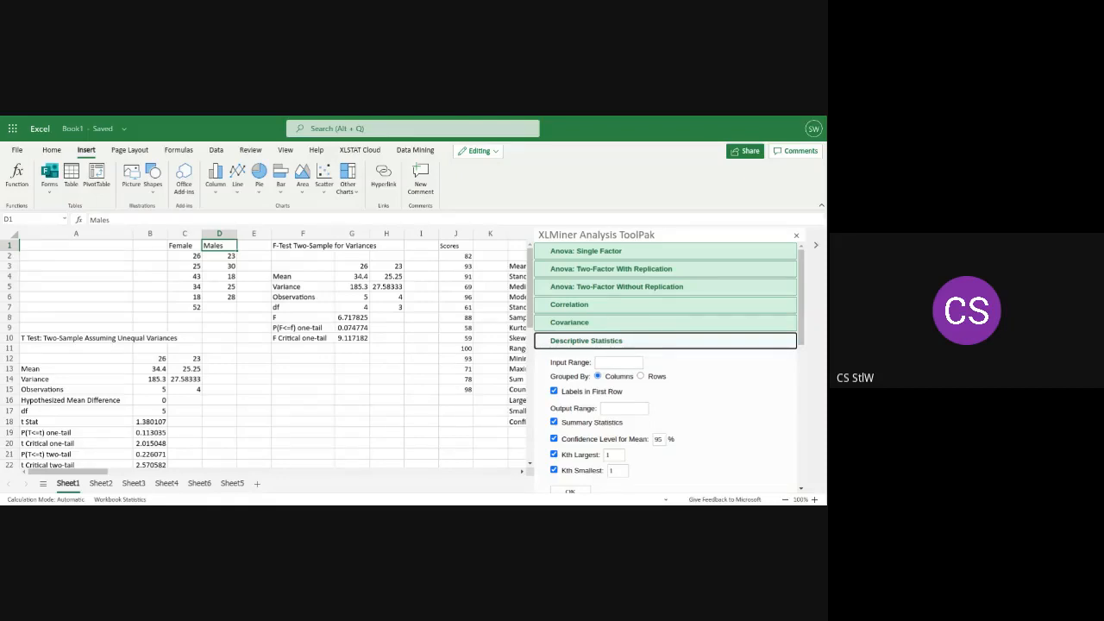
Copy the Female and Males data in C1:D7 into a new sheet, starting at cell A1
drag(237, 310, 185, 259)
click(236, 308)
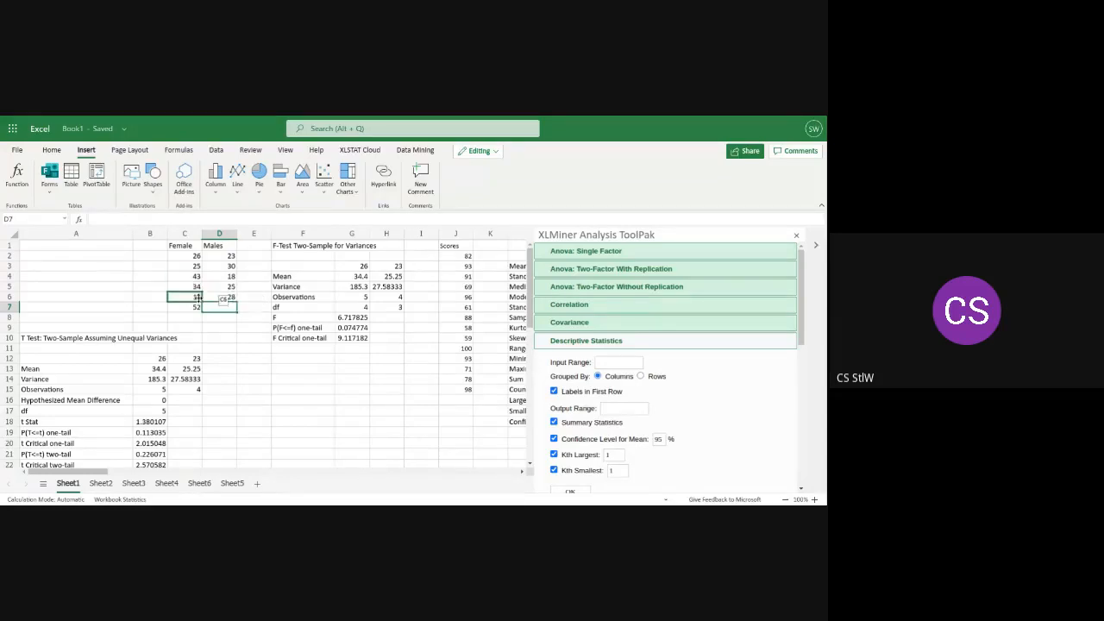
double_click(223, 308)
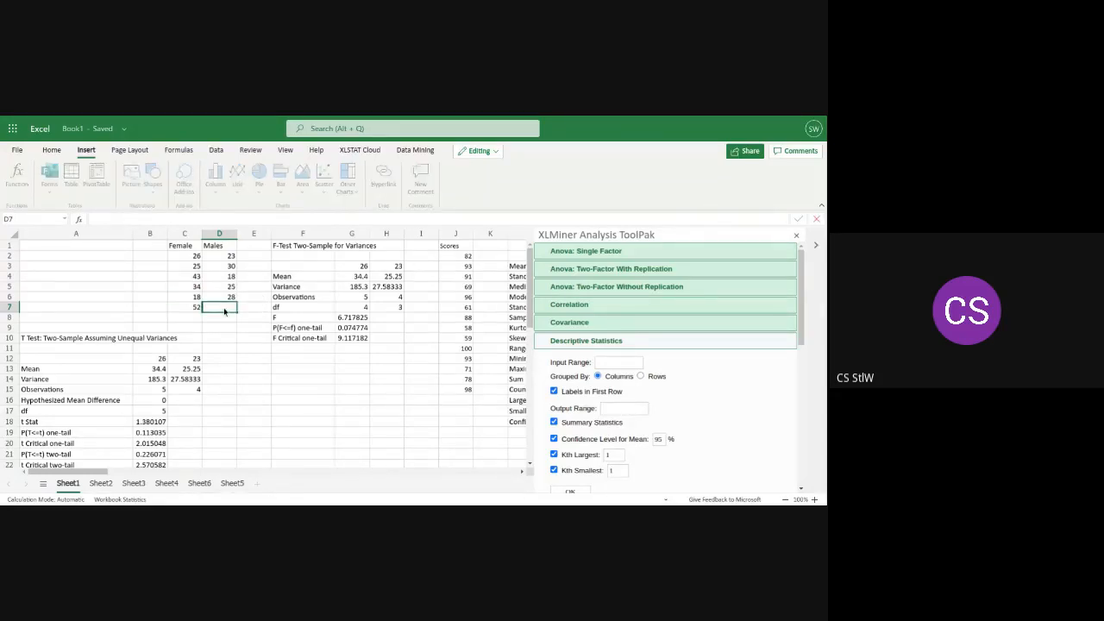
drag(181, 246, 226, 308)
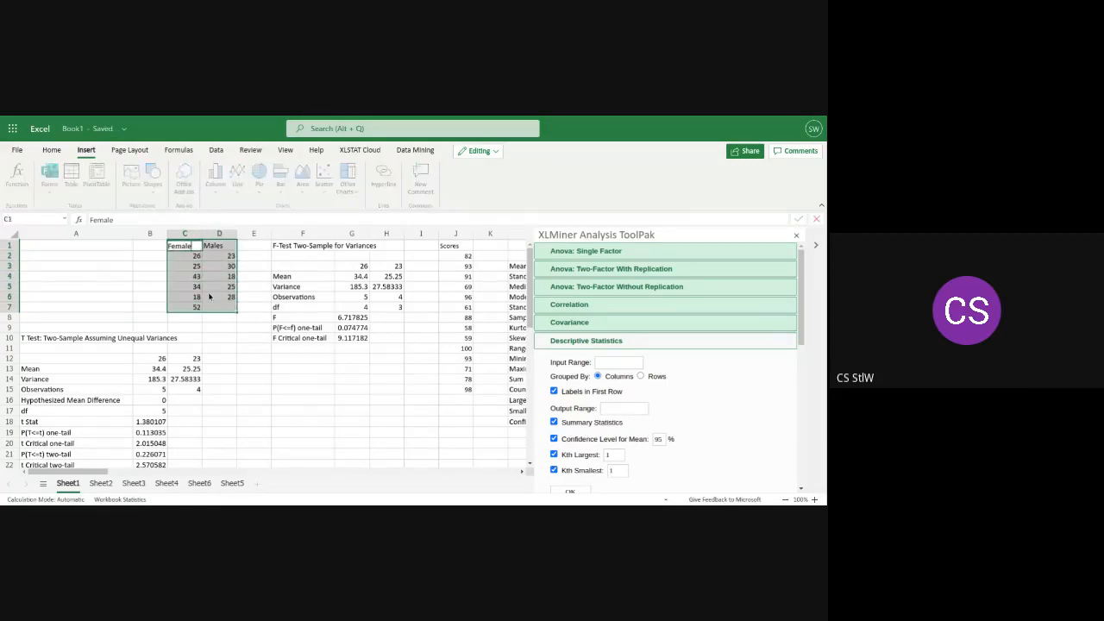
right_click(209, 296)
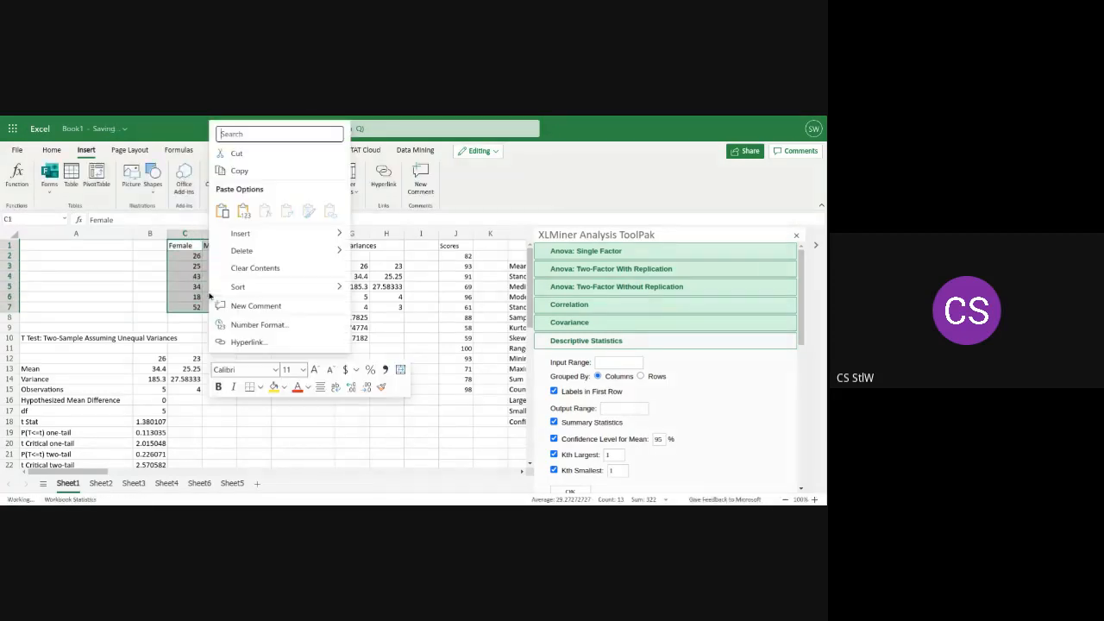
click(241, 170)
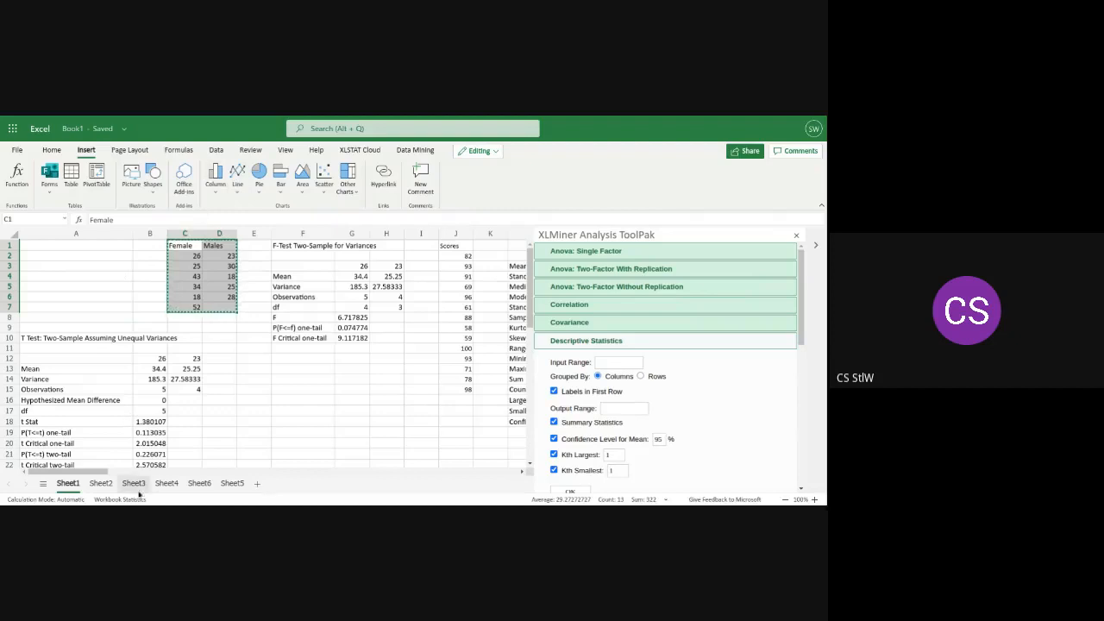
click(257, 486)
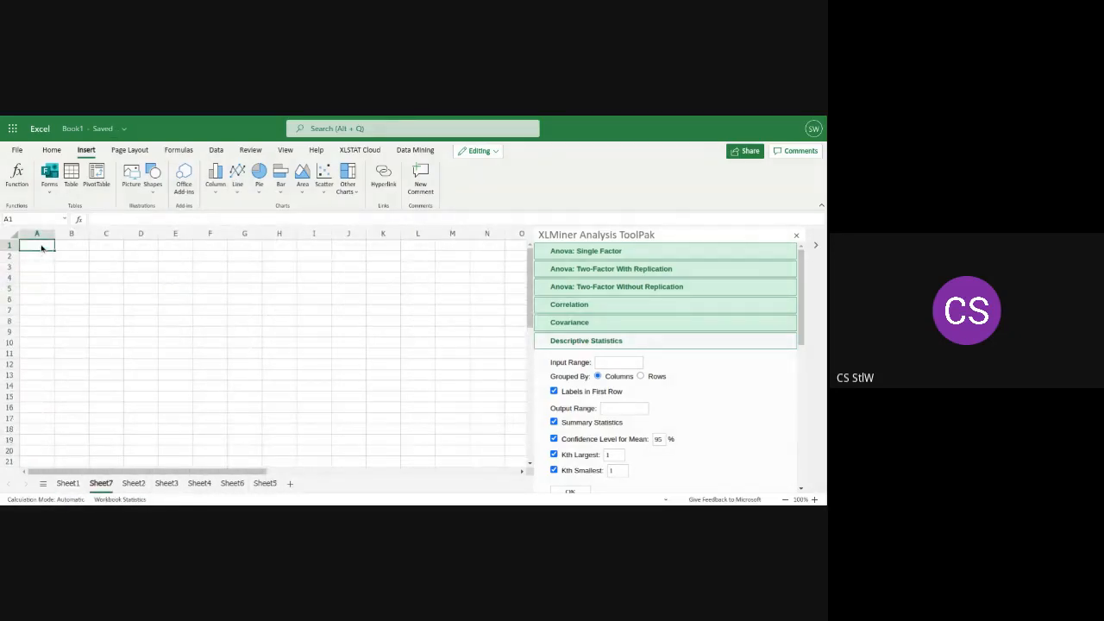
key(ctrl+v)
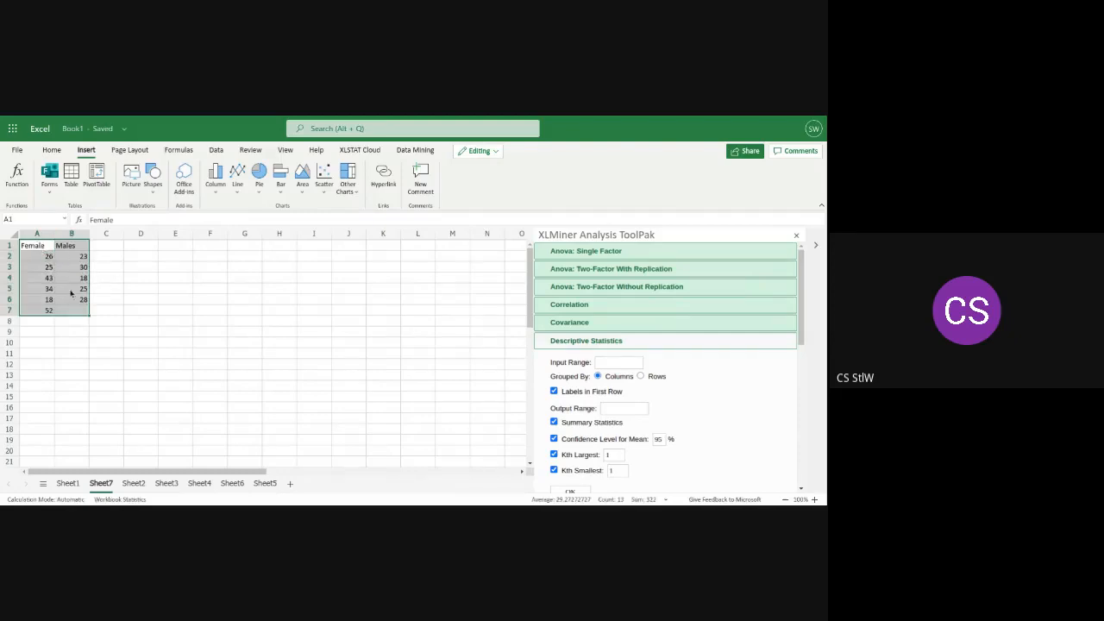
click(116, 303)
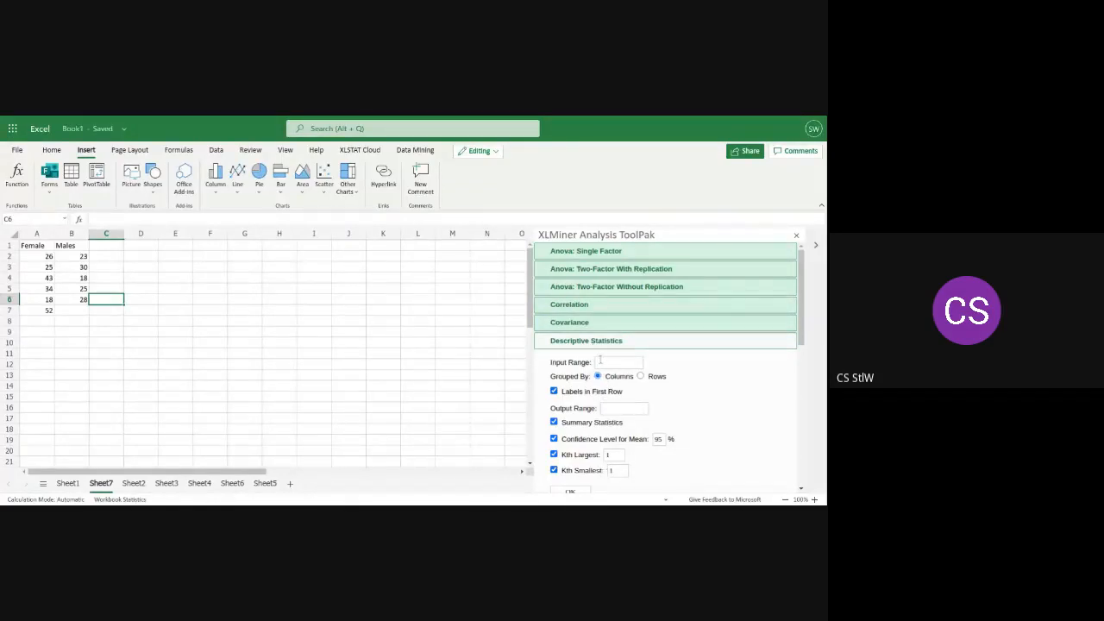
Check the first and last Female and Males cells and set the Descriptive Statistics input range to $A$2:$B$6
click(598, 362)
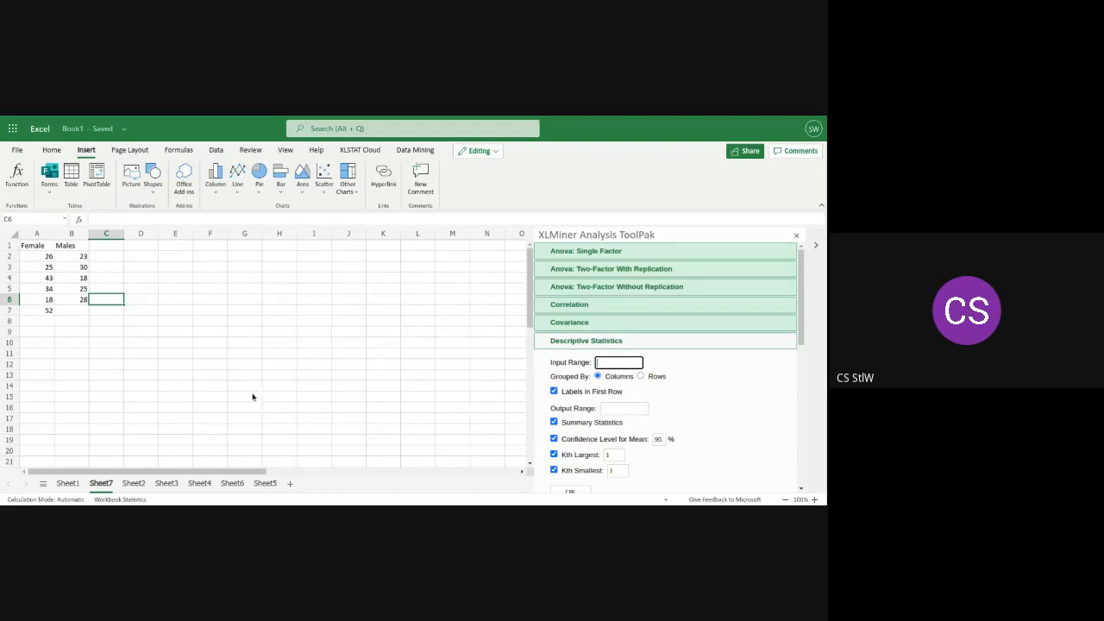
click(34, 255)
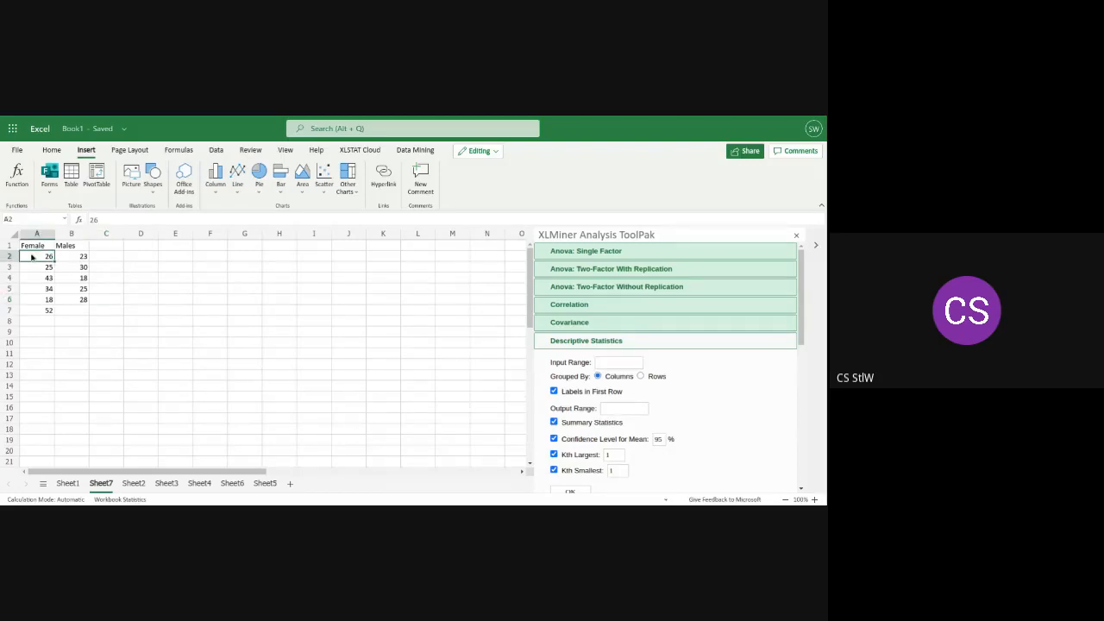
click(34, 314)
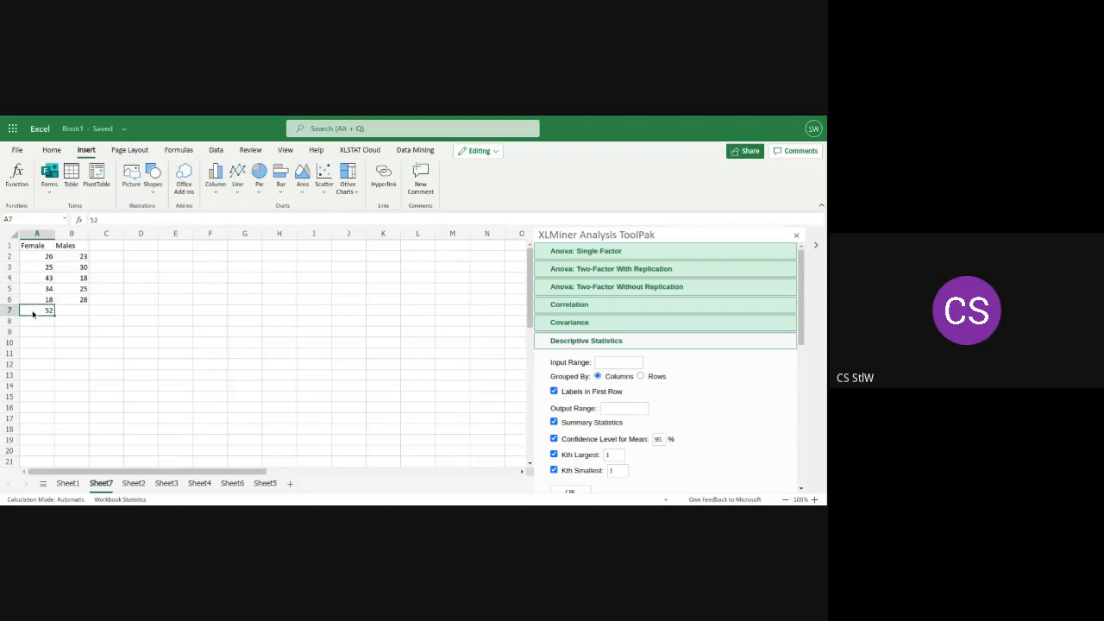
click(74, 256)
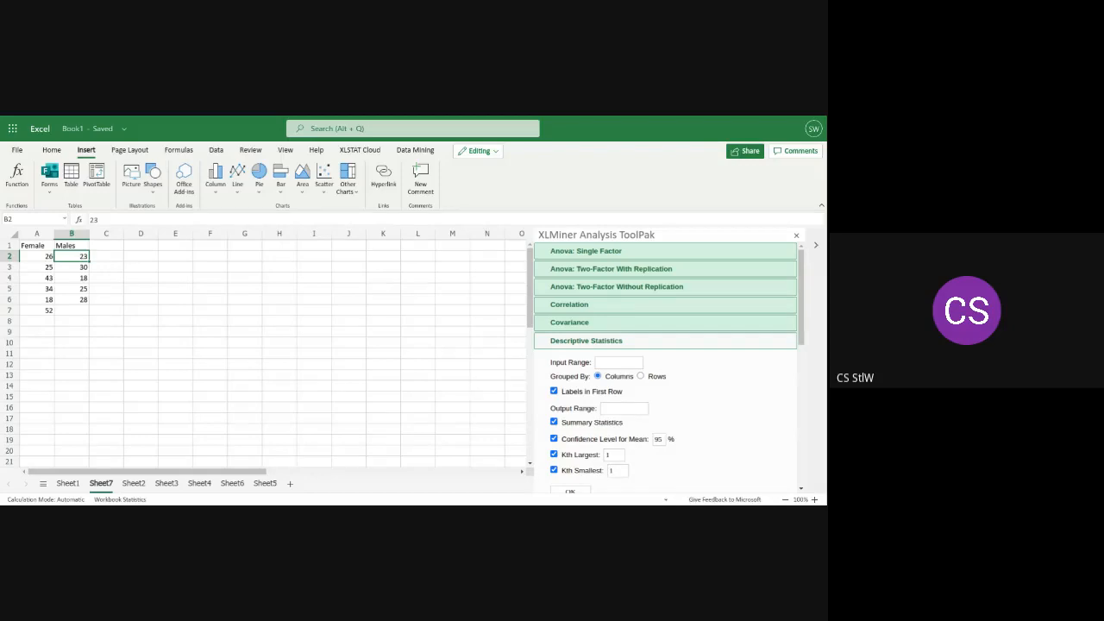
click(77, 299)
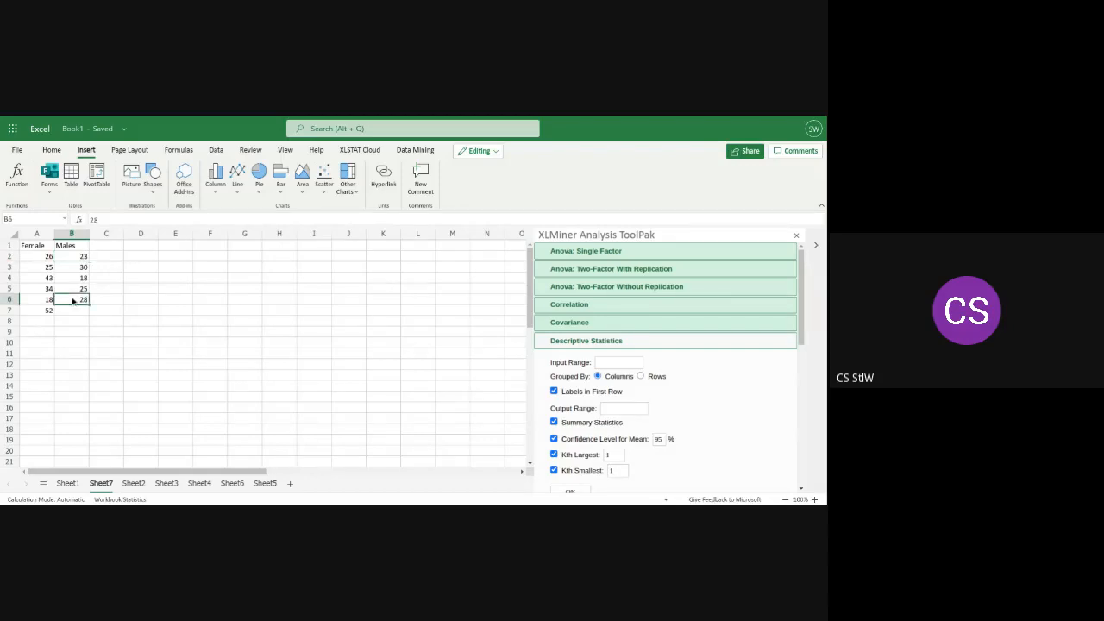
click(604, 361)
text($)
text(A)
text($)
text(2)
text(:)
text($)
text(A)
text($)
text(7)
text(B)
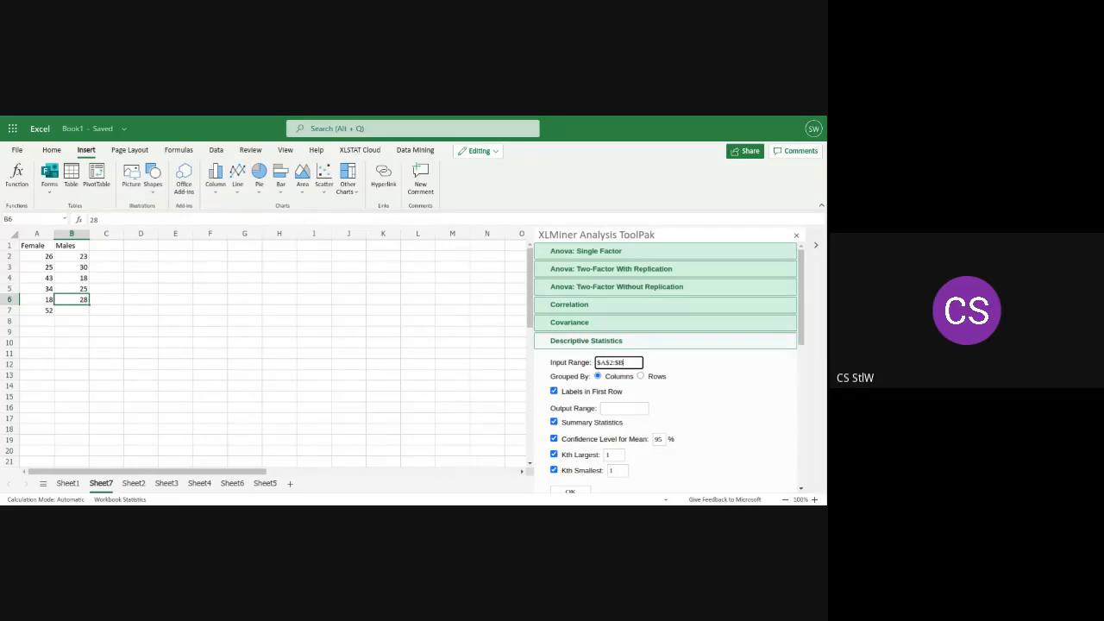
text($)
text(6)
Set the output range to $D$1 and run Descriptive Statistics
click(607, 408)
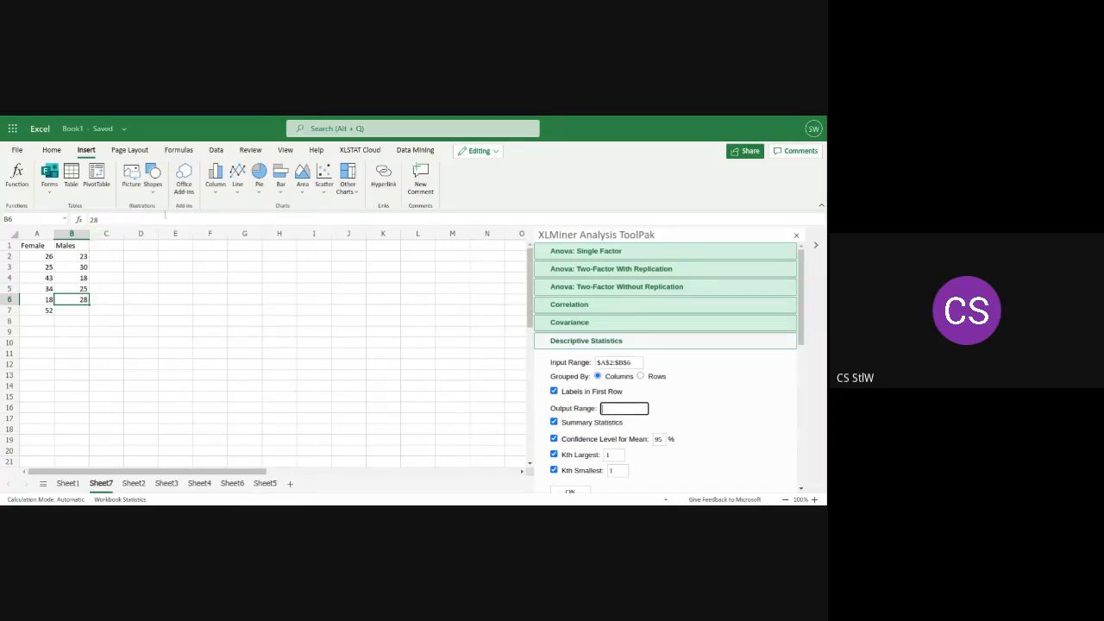
click(137, 247)
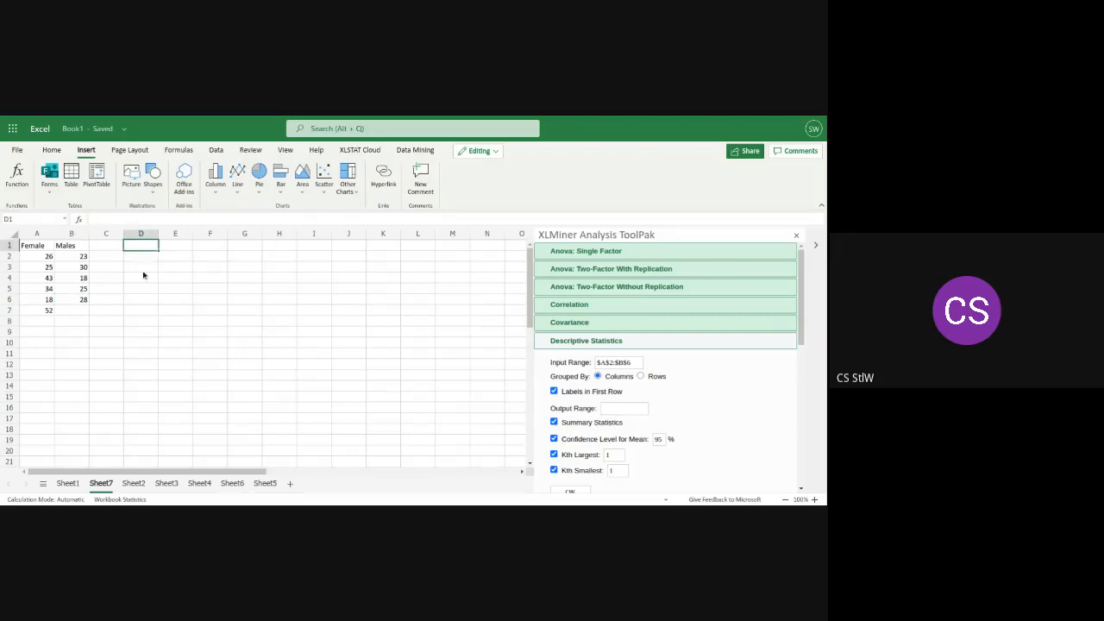
click(612, 410)
text(@)
key(BackSpace)
text($D$1)
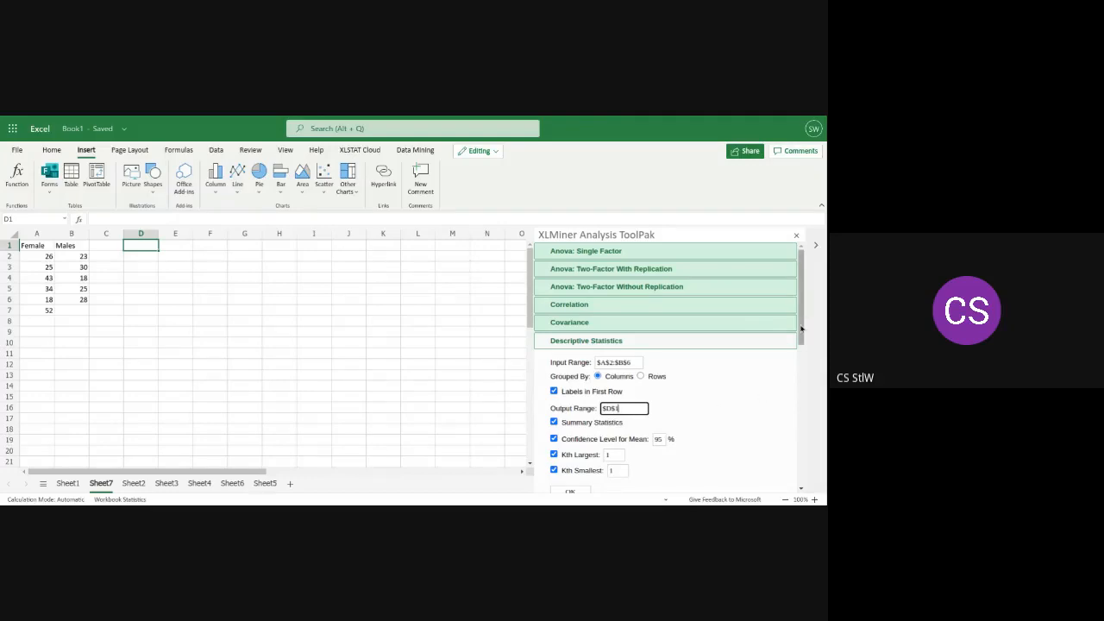
drag(801, 329, 801, 339)
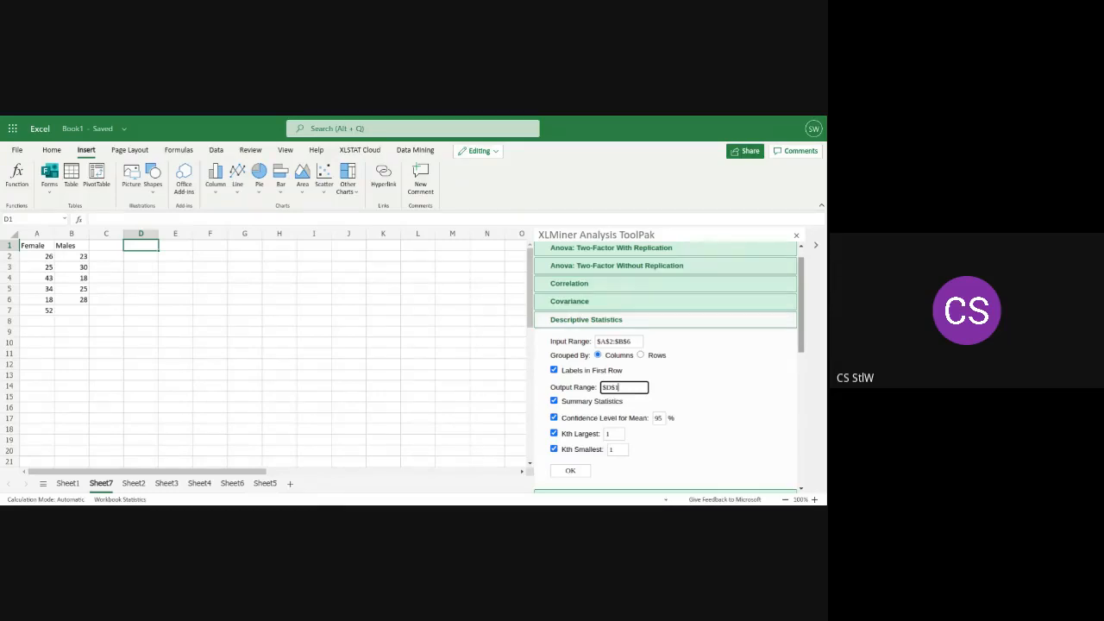
click(571, 471)
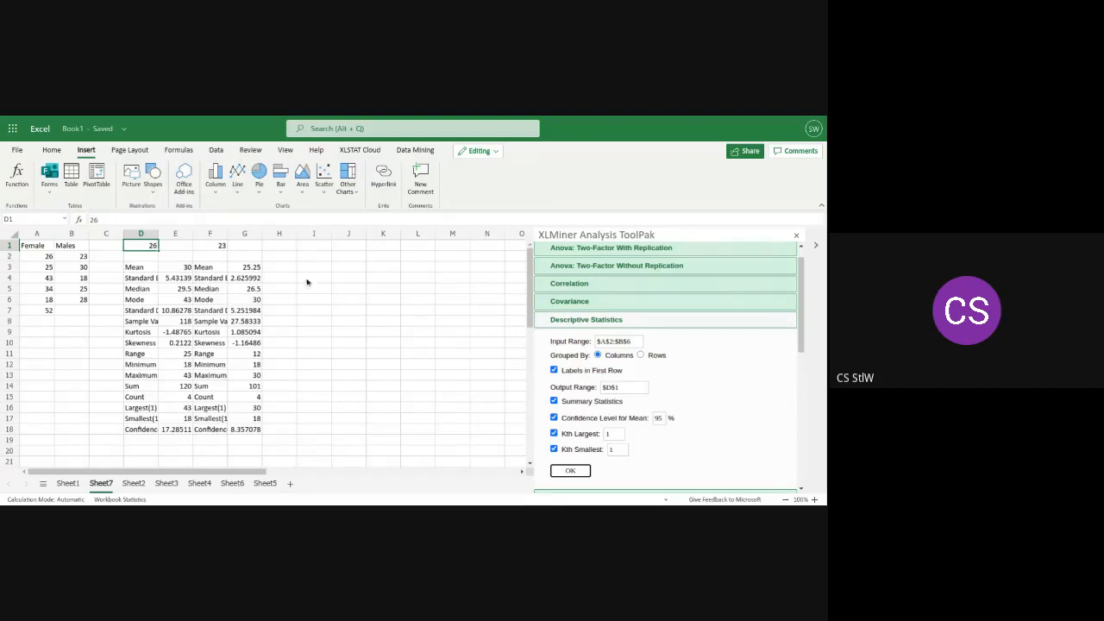
Change the Descriptive Statistics input range to two separate ranges, $A$2:$A$7,$B$2:$B$6
click(613, 341)
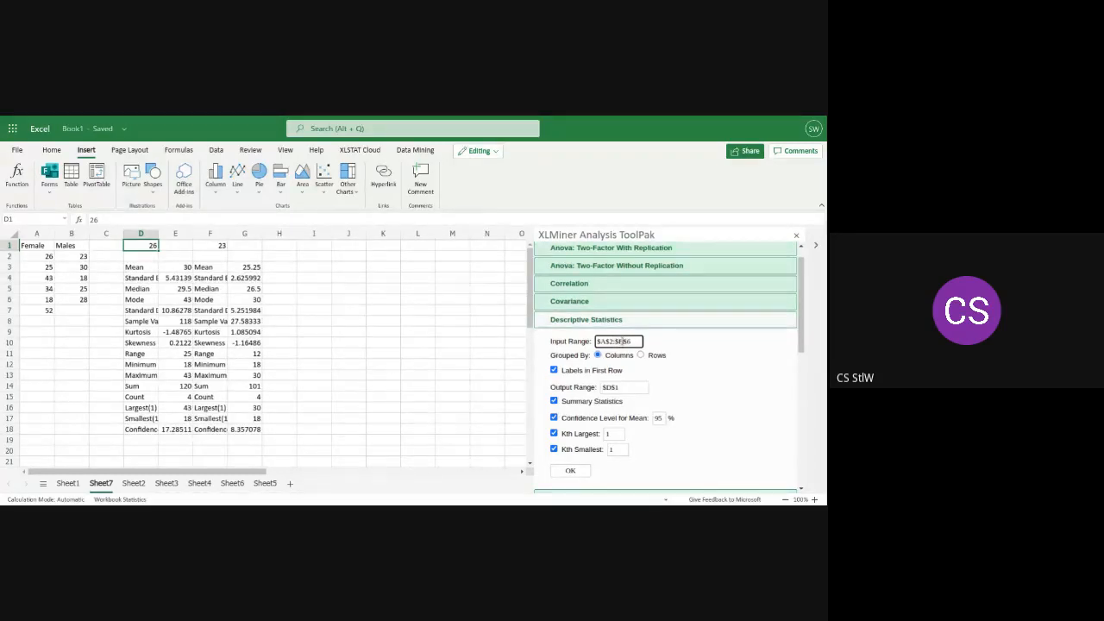
key(BackSpace)
text(B)
text(B)
text(A)
text(7)
text(,$)
text(B)
text($2)
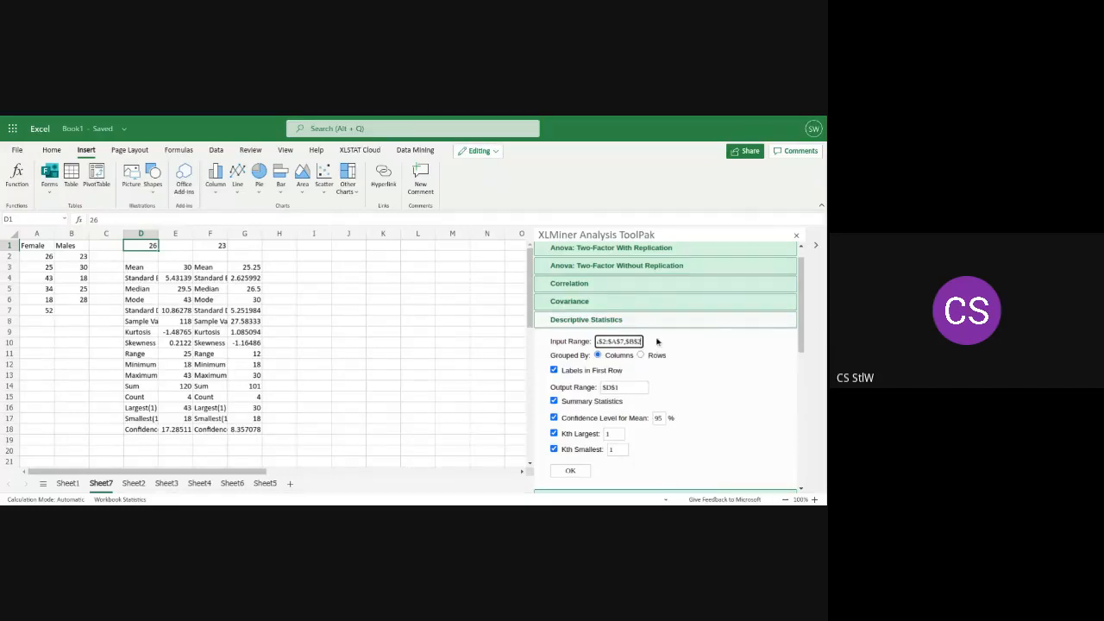
text(:$B$6)
Set the output range to $J$1, try to run Descriptive Statistics again and dismiss the notification
click(621, 388)
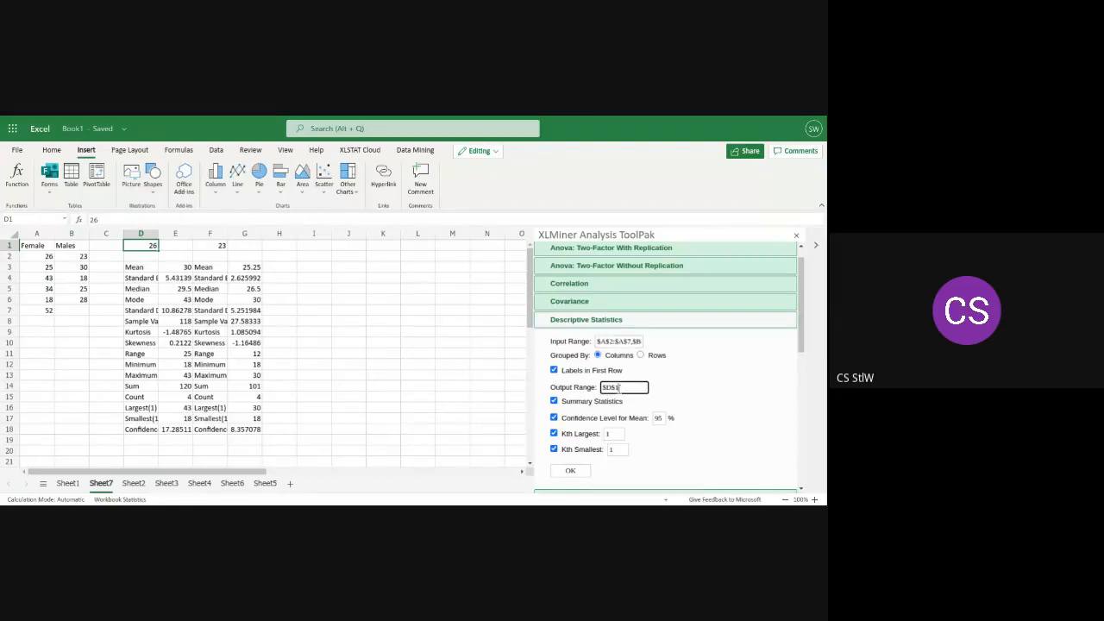
key(BackSpace)
key(BackSpace)
text(I)
text($)
text(1)
click(571, 470)
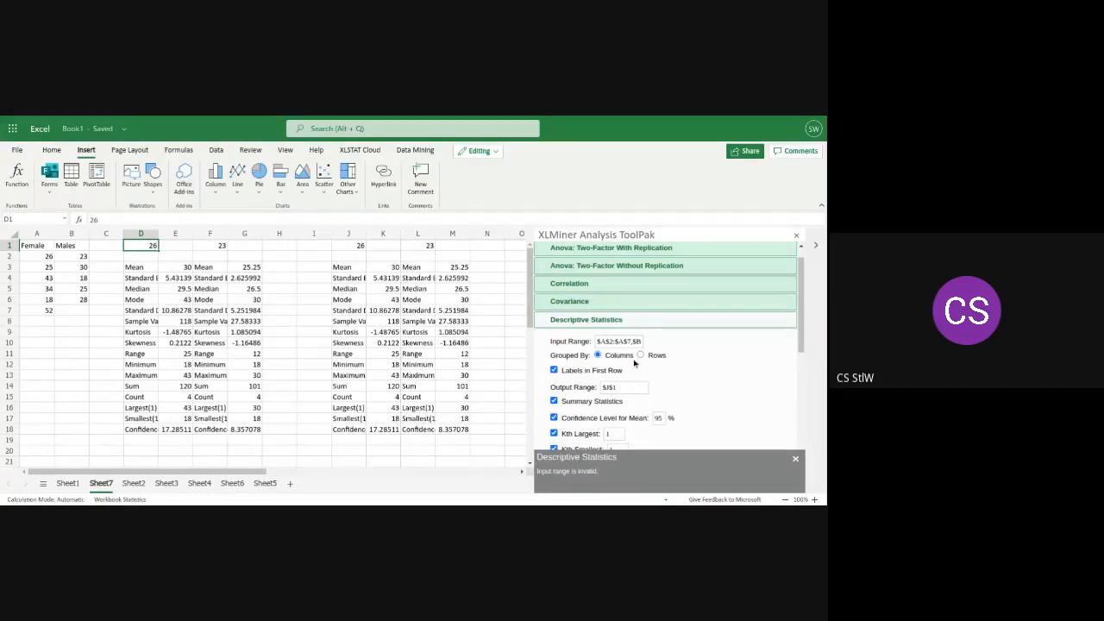
click(797, 459)
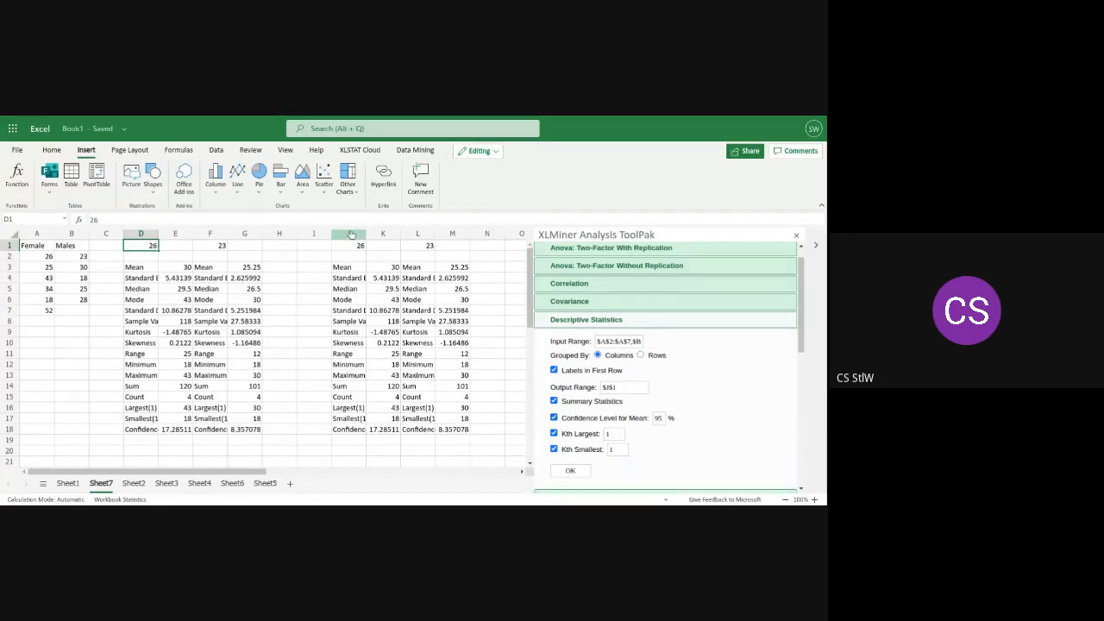
Delete the duplicate statistics in columns J to M and widen columns D, E and F to fit their contents
drag(352, 235, 446, 239)
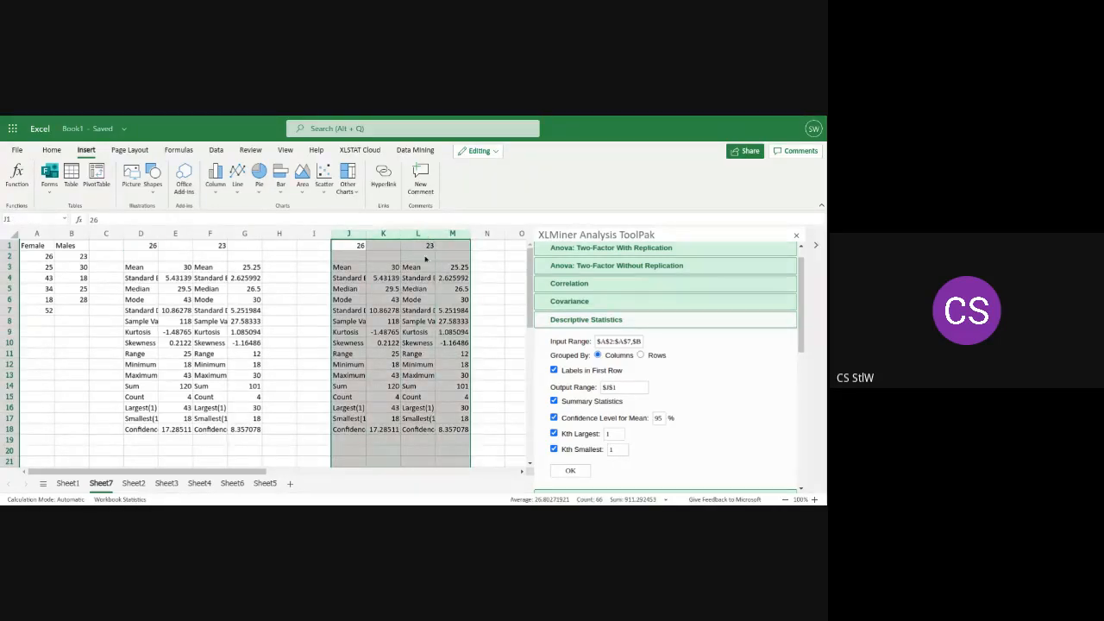
right_click(432, 272)
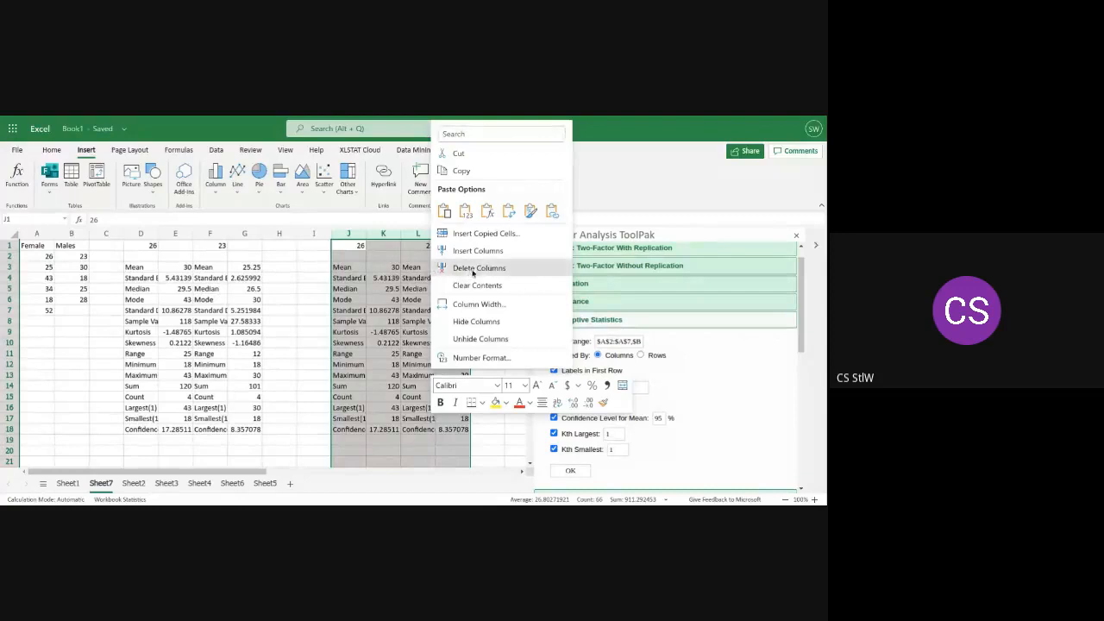
click(473, 274)
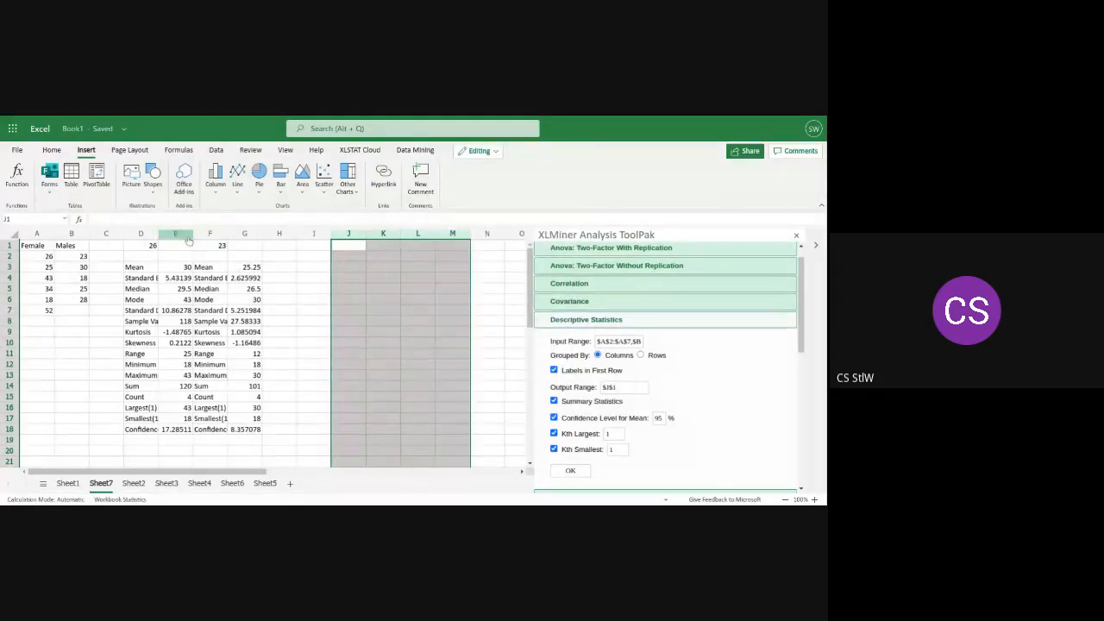
drag(158, 234, 332, 240)
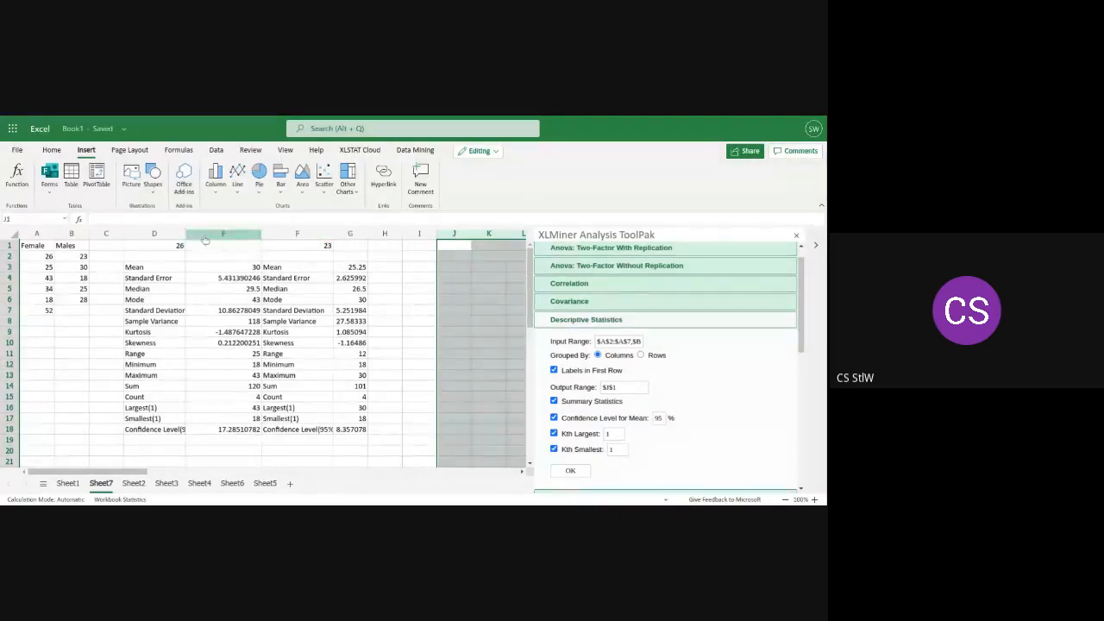
drag(185, 235, 198, 238)
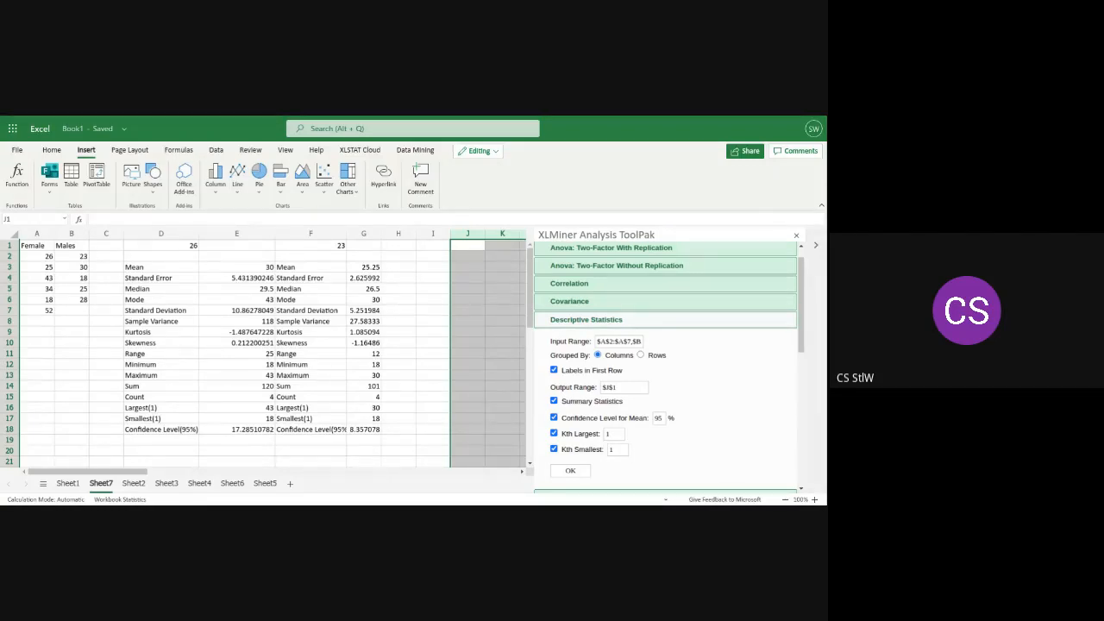
Select the Female and Males data in A1:B7 and open Analyze Data for it
click(85, 310)
drag(84, 310, 26, 246)
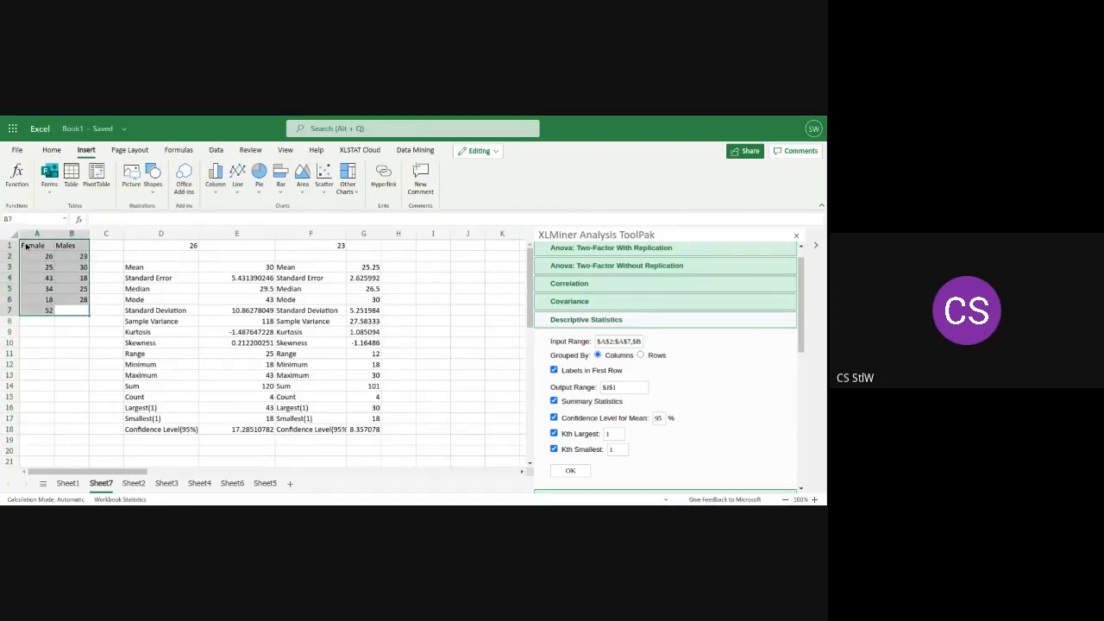
click(54, 151)
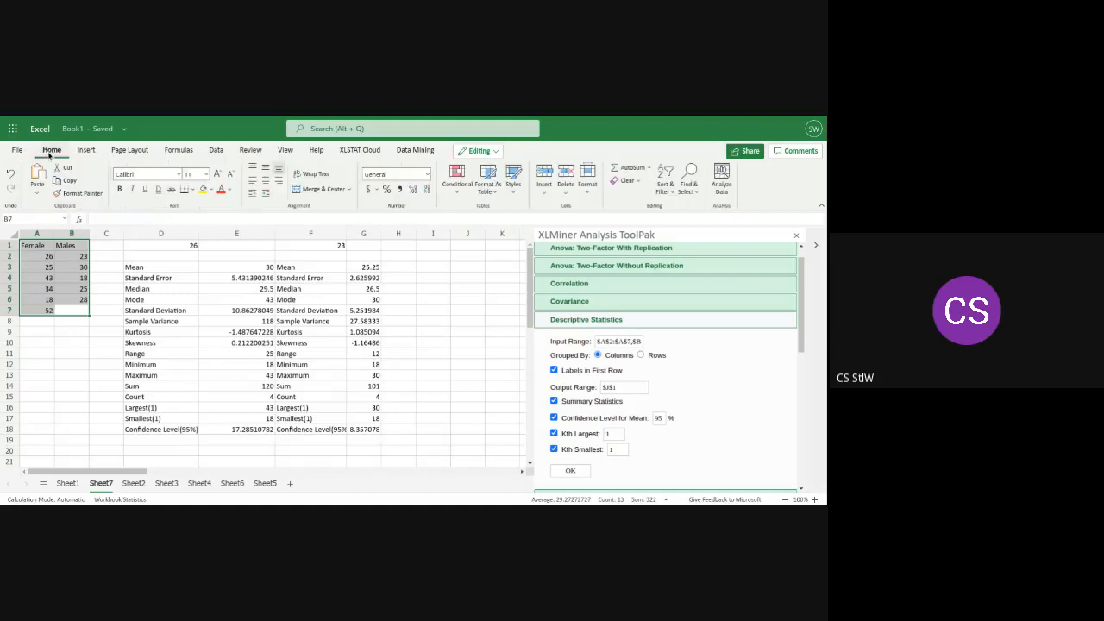
click(722, 181)
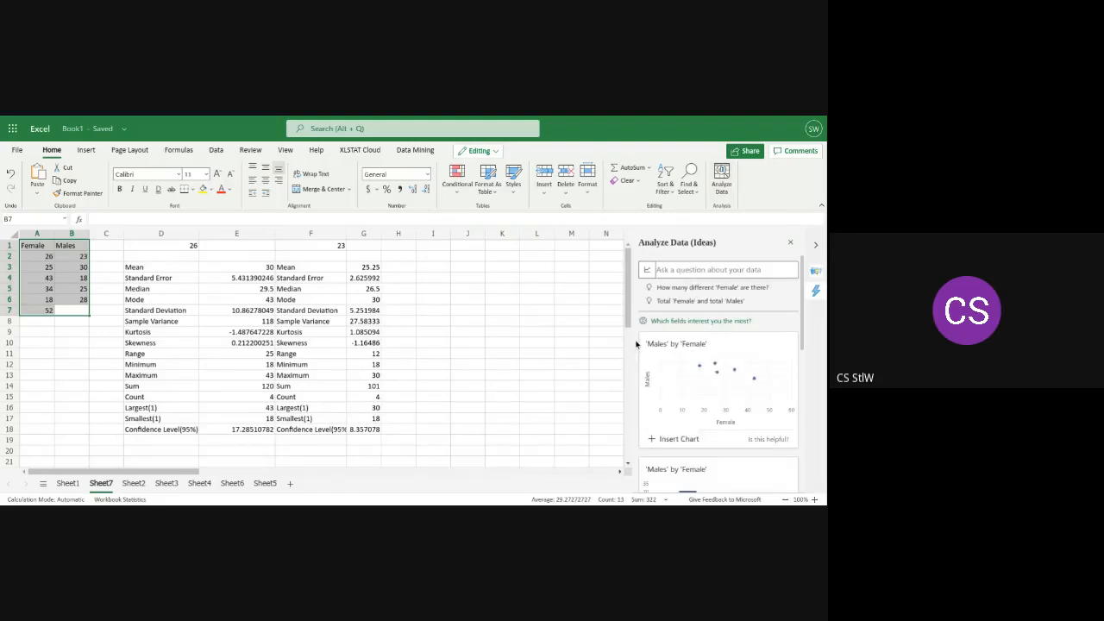
Browse the suggested 'Males' by 'Female' charts in Analyze Data and expand the list to show all 5 results
scroll(626, 343, down, 6)
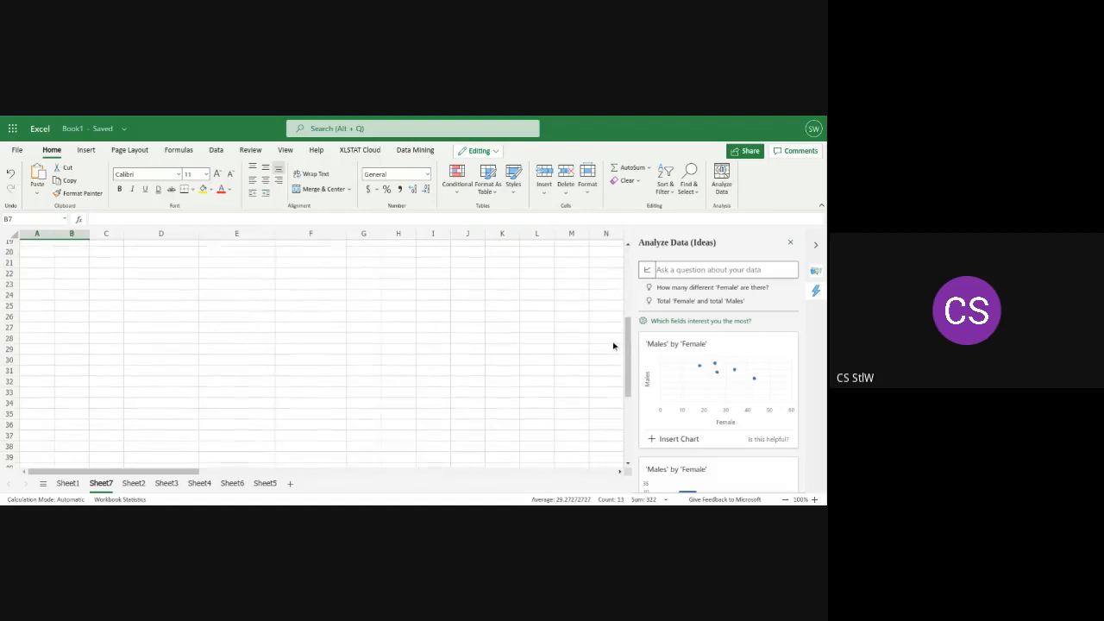
scroll(629, 337, up, 6)
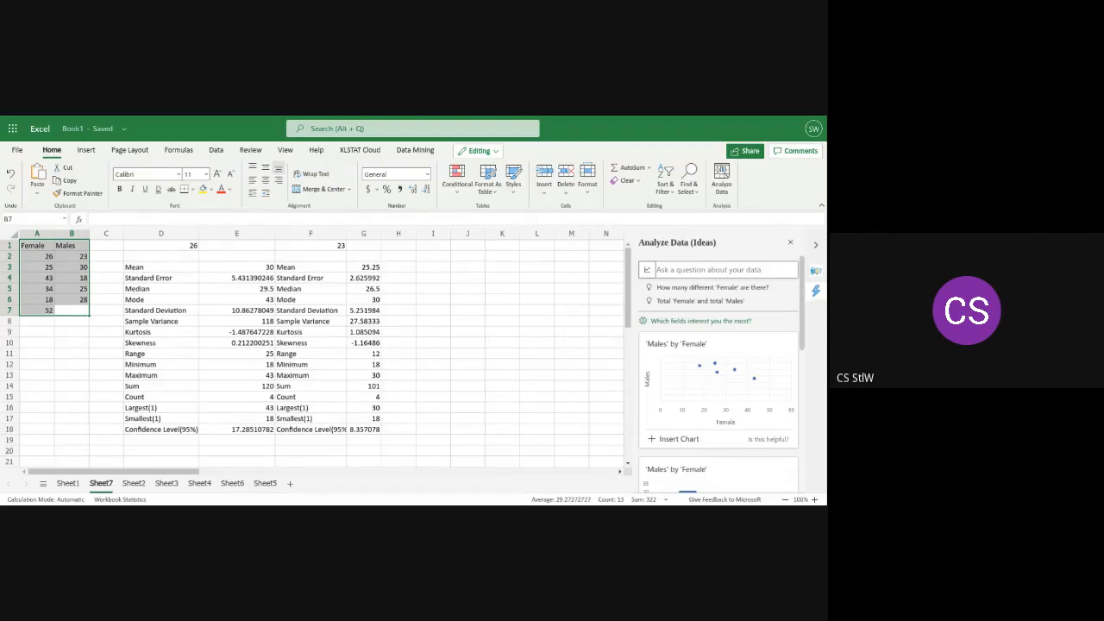
scroll(804, 312, down, 1)
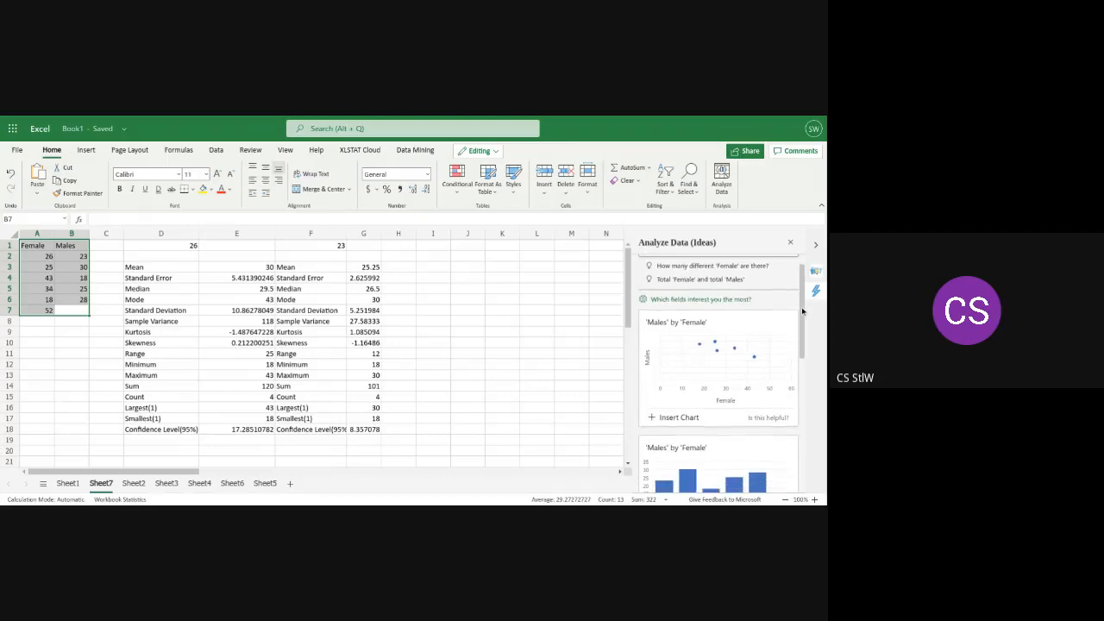
drag(803, 311, 799, 465)
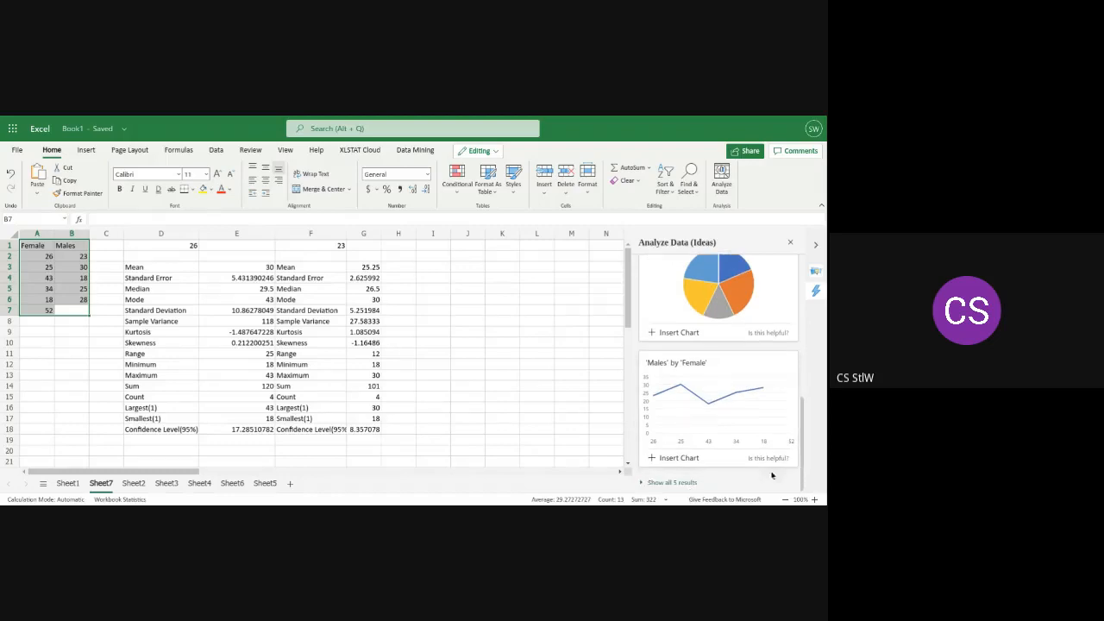
click(679, 488)
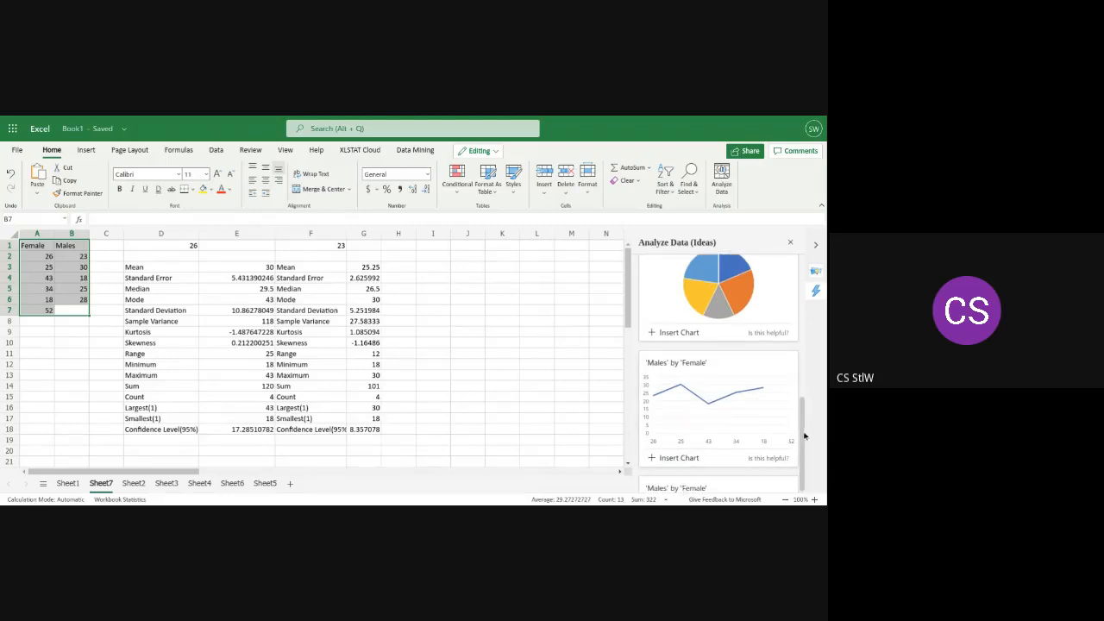
drag(804, 437, 805, 464)
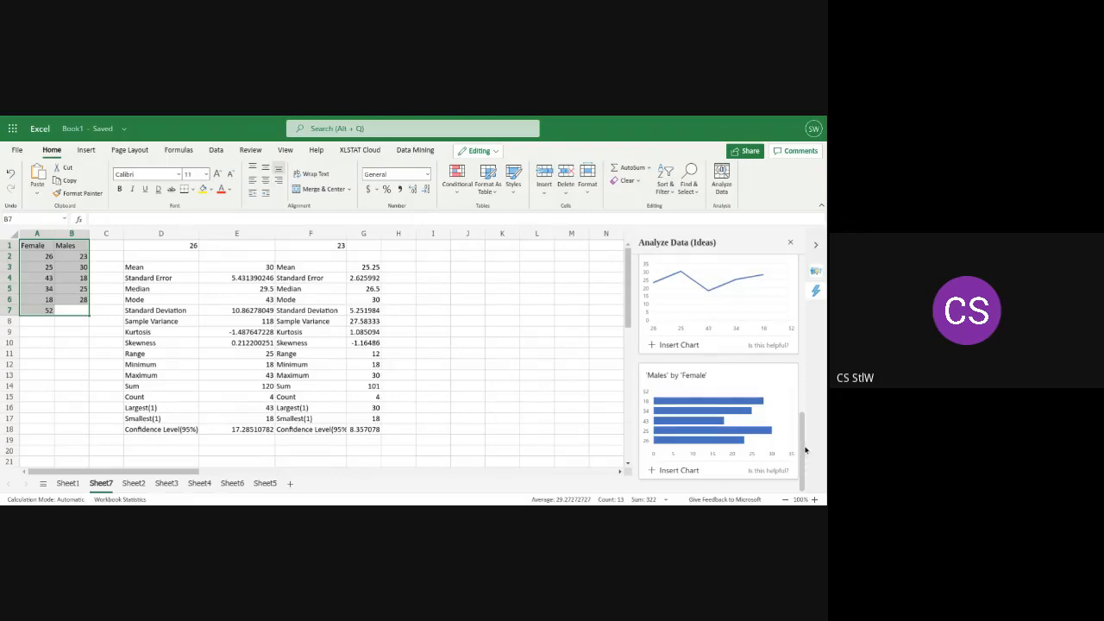
drag(800, 449, 797, 365)
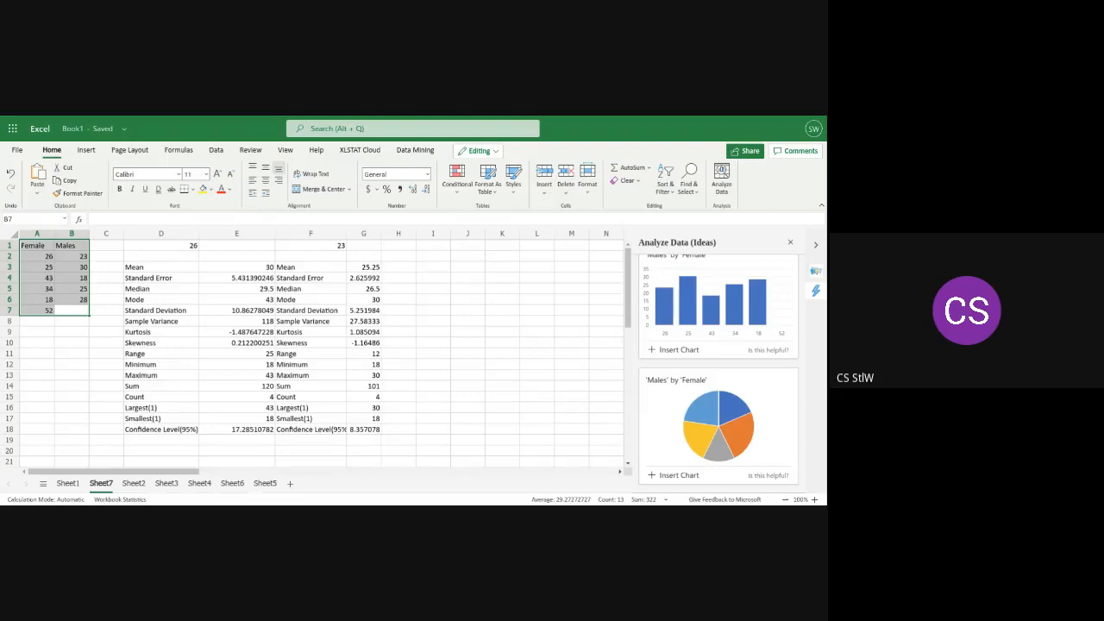
Switch to Sheet1 and close Analyze Data to get back to the XLMiner Analysis ToolPak beside the earlier test results
click(67, 484)
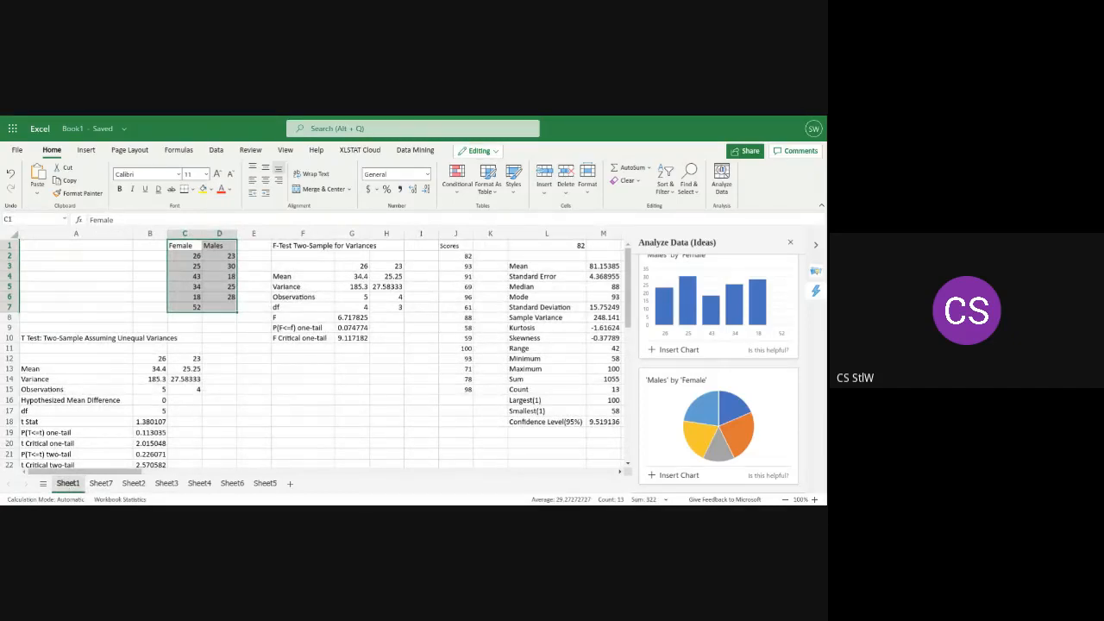
mouse_move(117, 474)
mouse_down()
mouse_move(142, 475)
mouse_move(109, 479)
mouse_up()
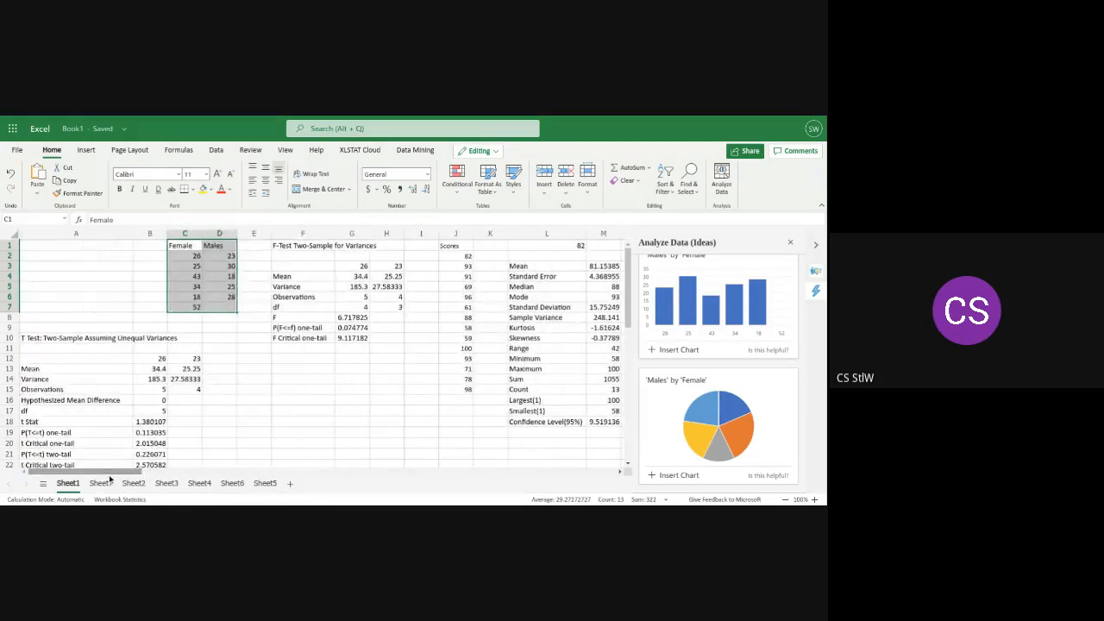
click(793, 242)
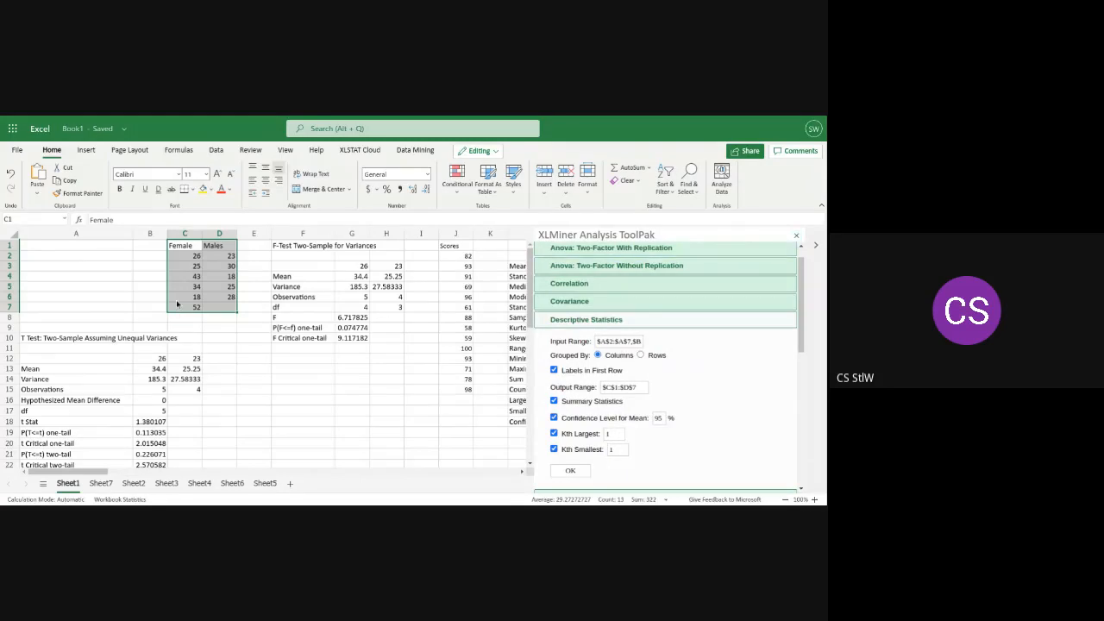
click(514, 266)
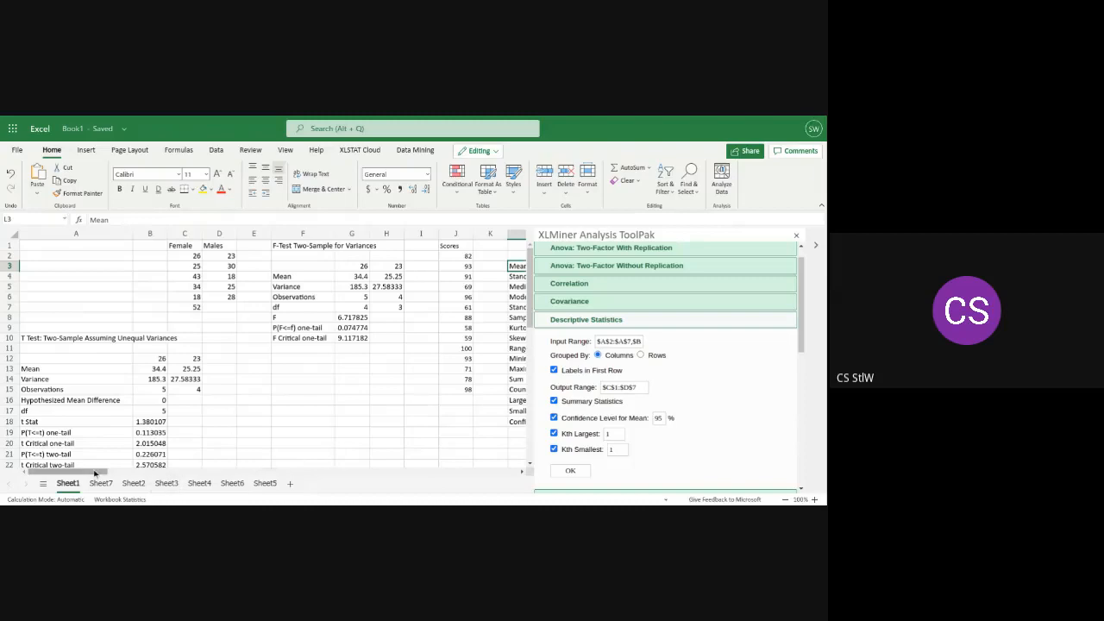
mouse_move(95, 473)
mouse_down()
mouse_move(136, 470)
mouse_move(89, 465)
mouse_up()
click(411, 403)
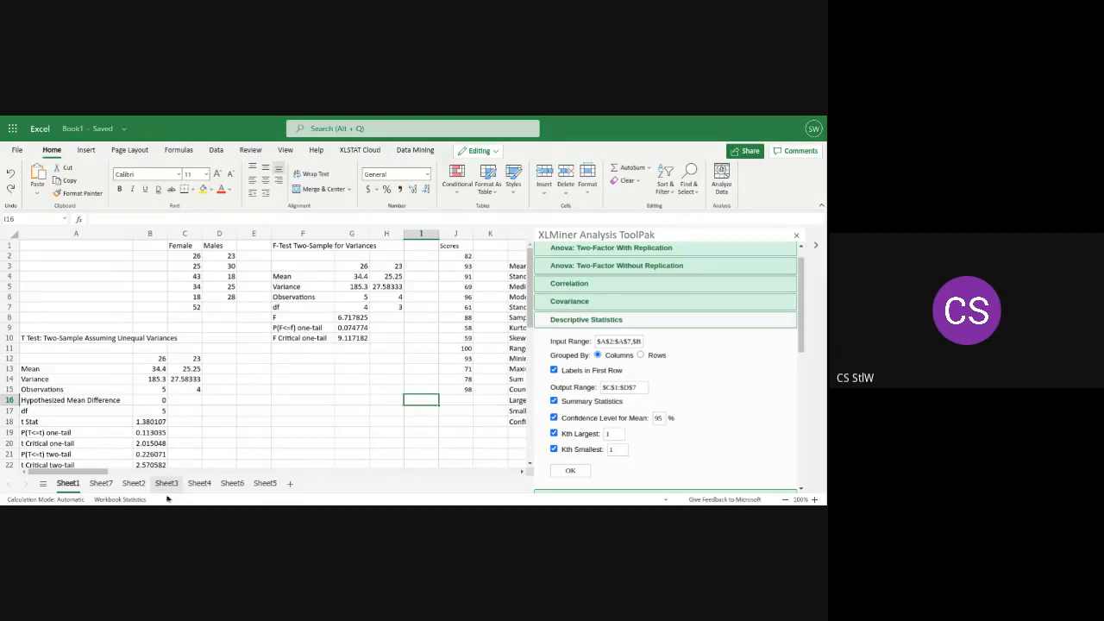
Return to Sheet7 and open the F-Test Two-Sample for Variances options in the XLMiner Analysis ToolPak
click(226, 486)
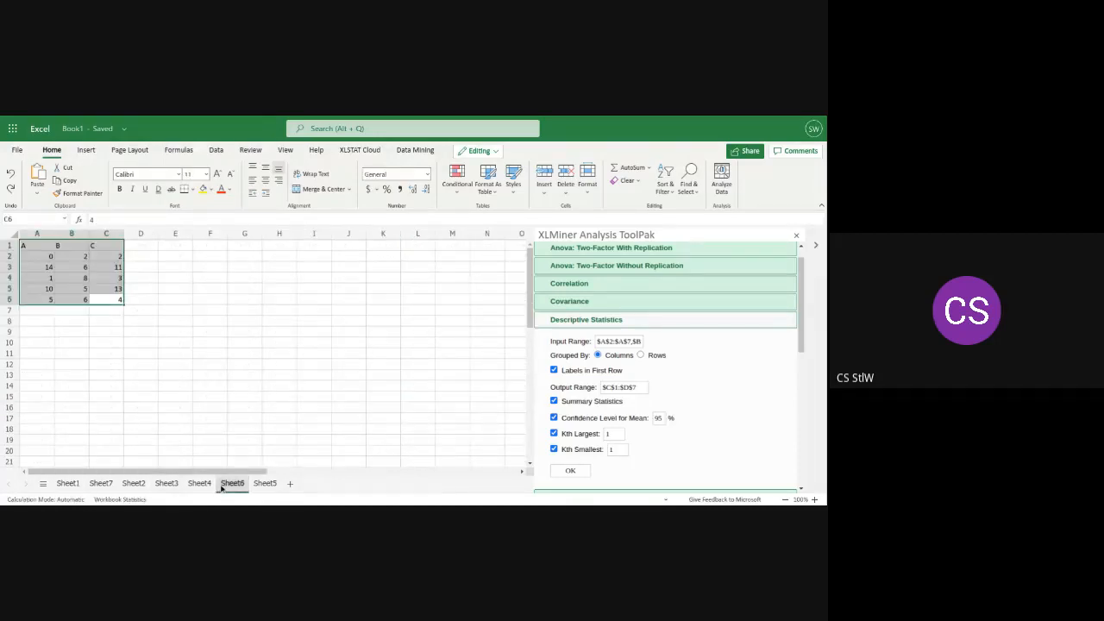
click(259, 484)
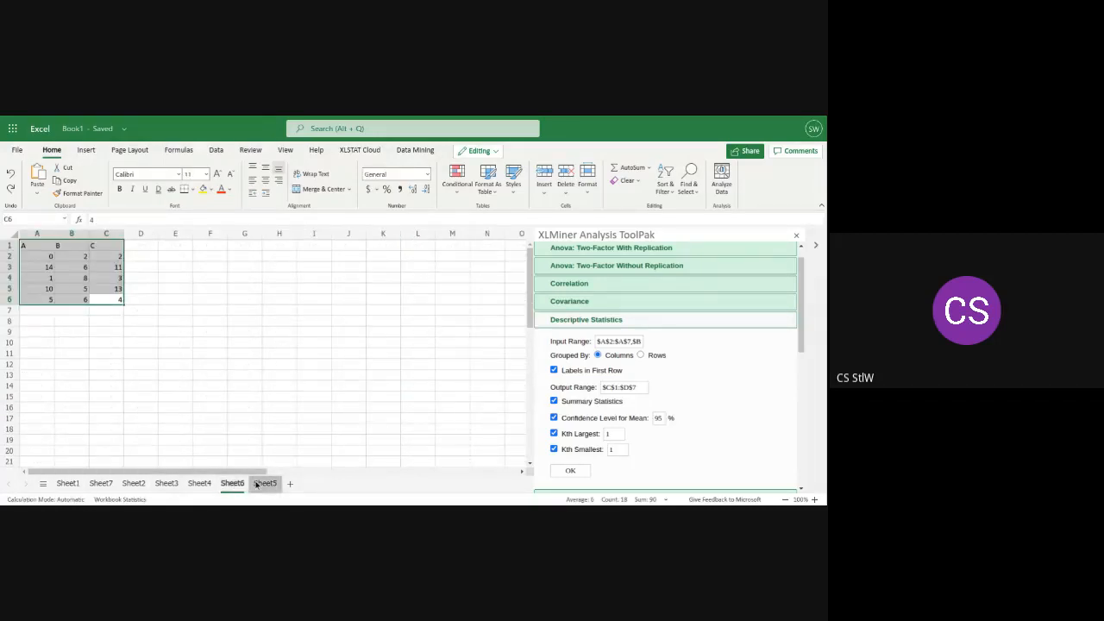
click(99, 484)
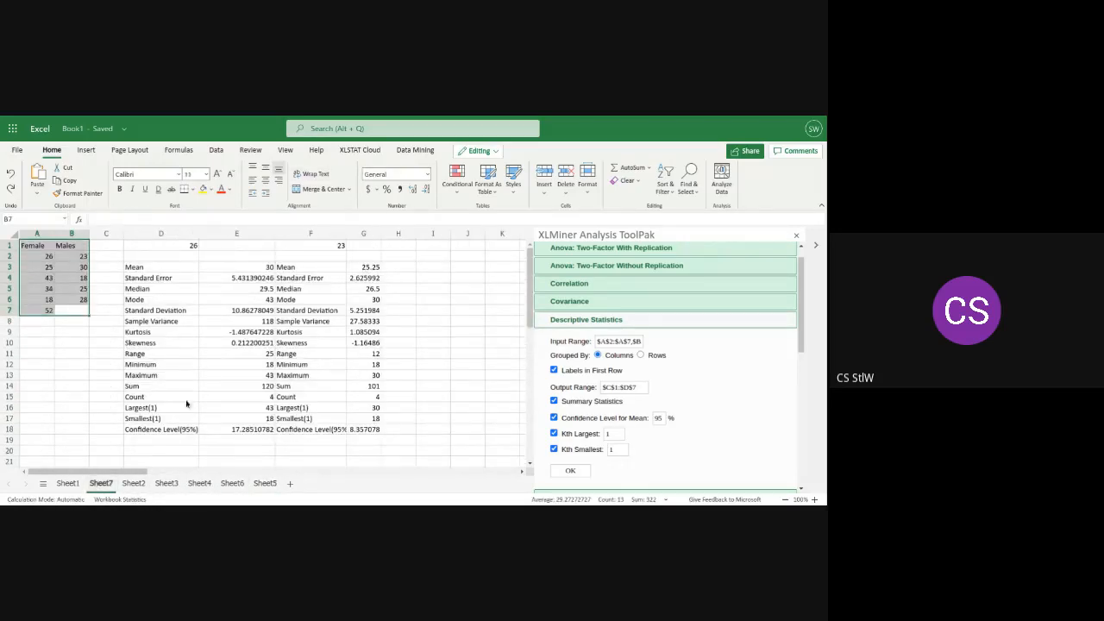
click(441, 267)
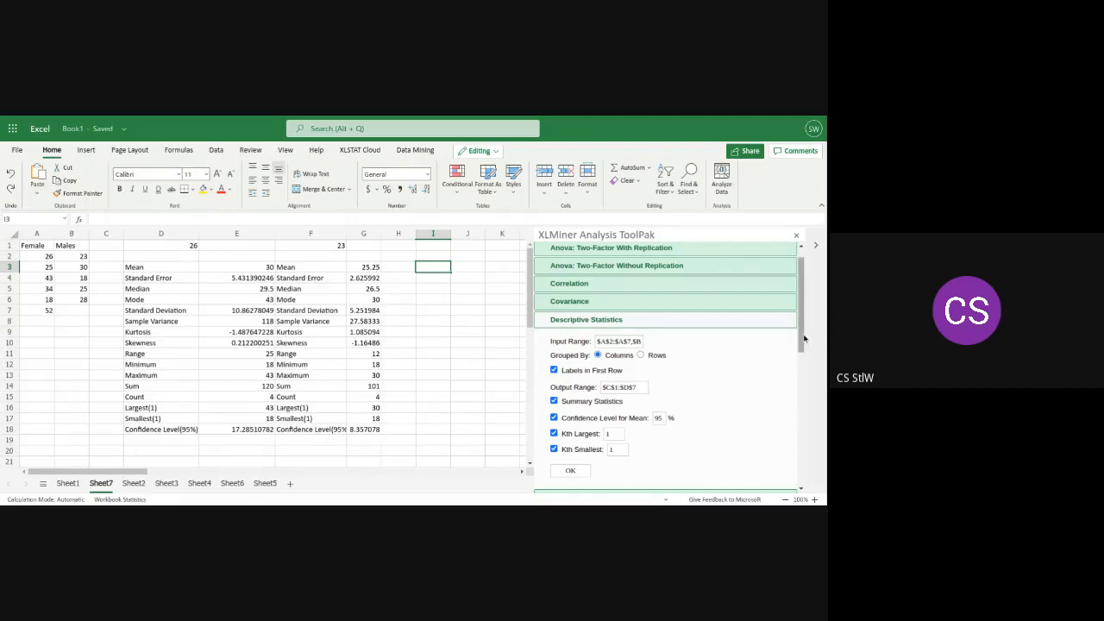
drag(804, 338, 814, 387)
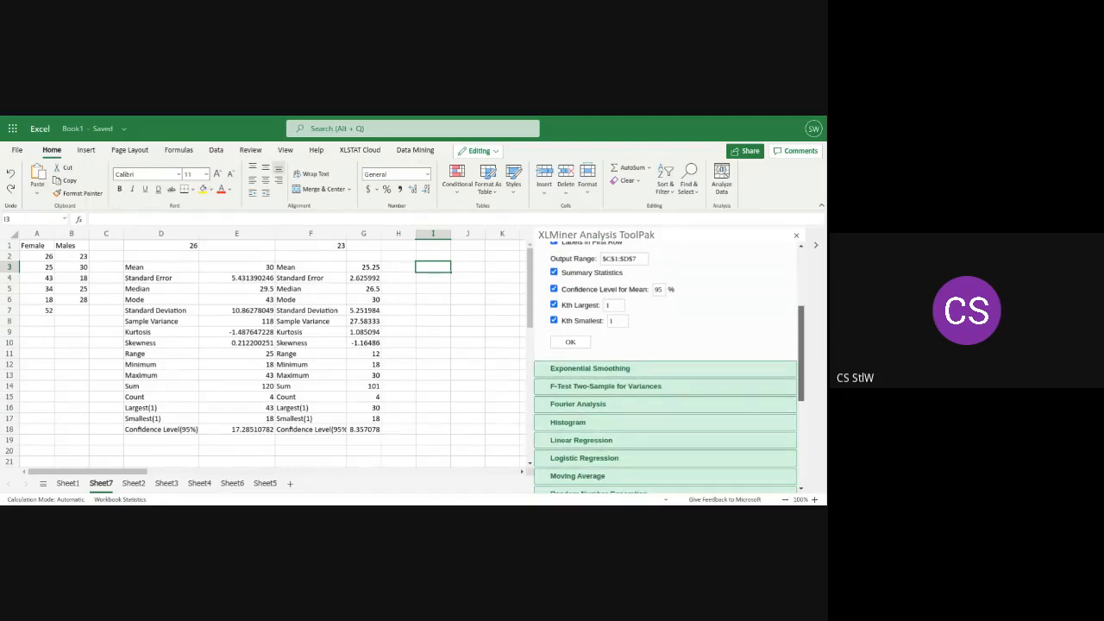
drag(814, 387, 816, 407)
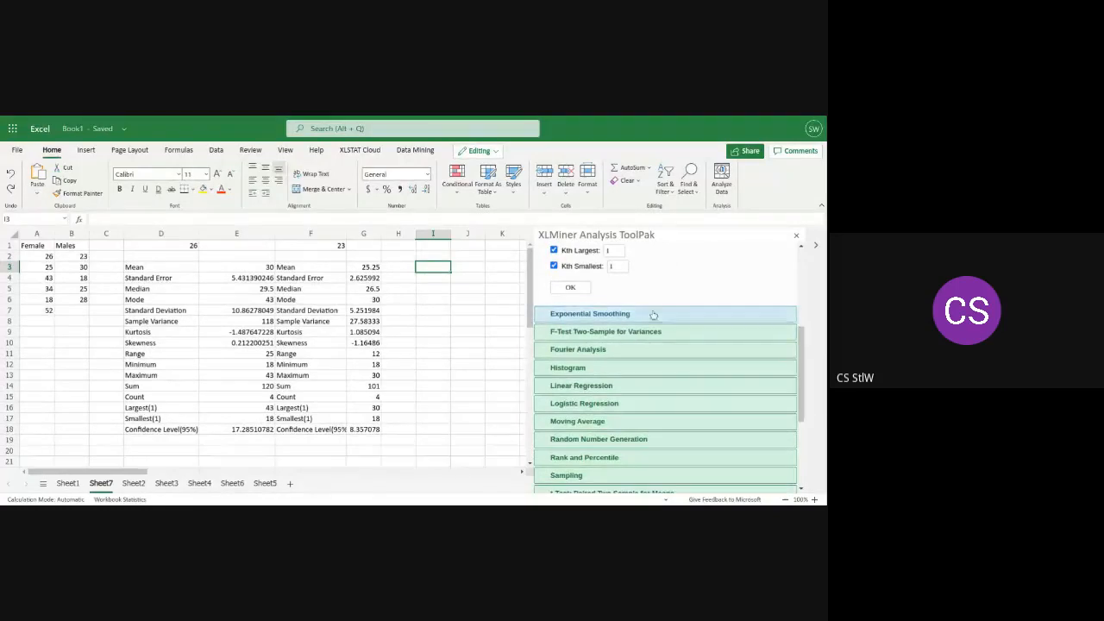
click(616, 332)
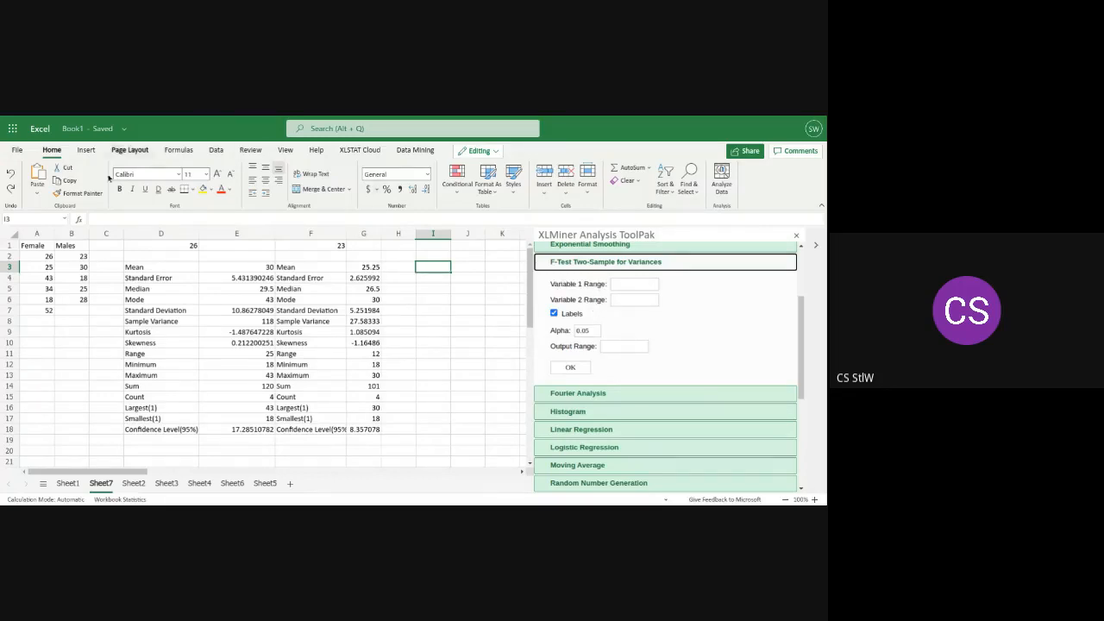
Set the F-test's Variable 1 range to the Female values, $A$2:$A$7
click(35, 257)
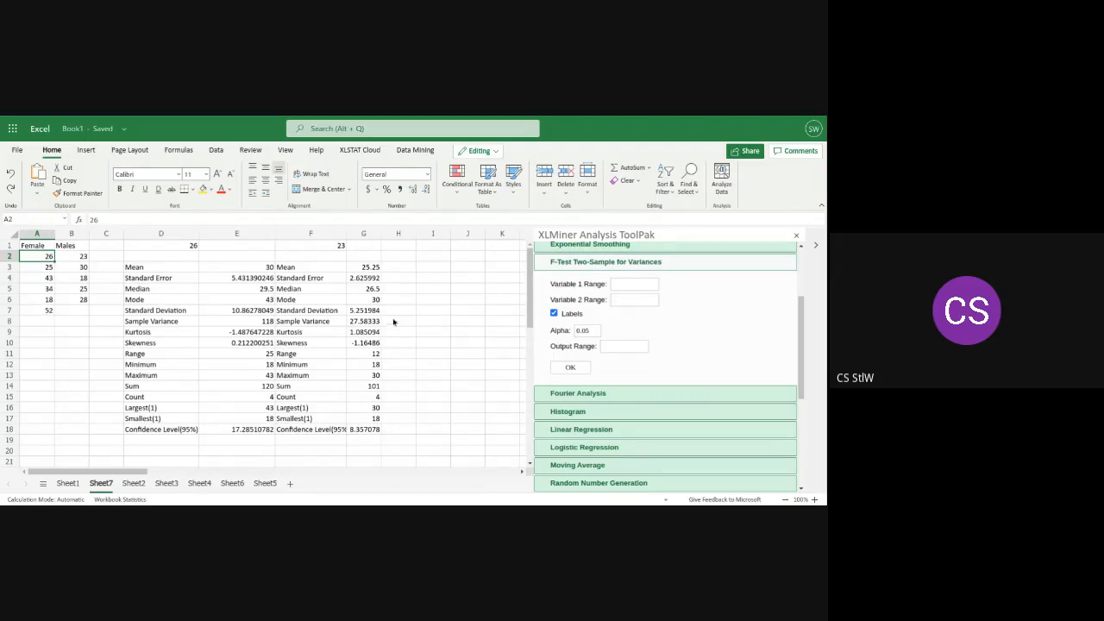
click(622, 287)
text($)
text(A)
text($)
text(1)
text(:$)
text(A)
text($)
text(7)
Set the F-test's Variable 2 range to the Males values, $B$2:$B$6
click(633, 300)
text($B)
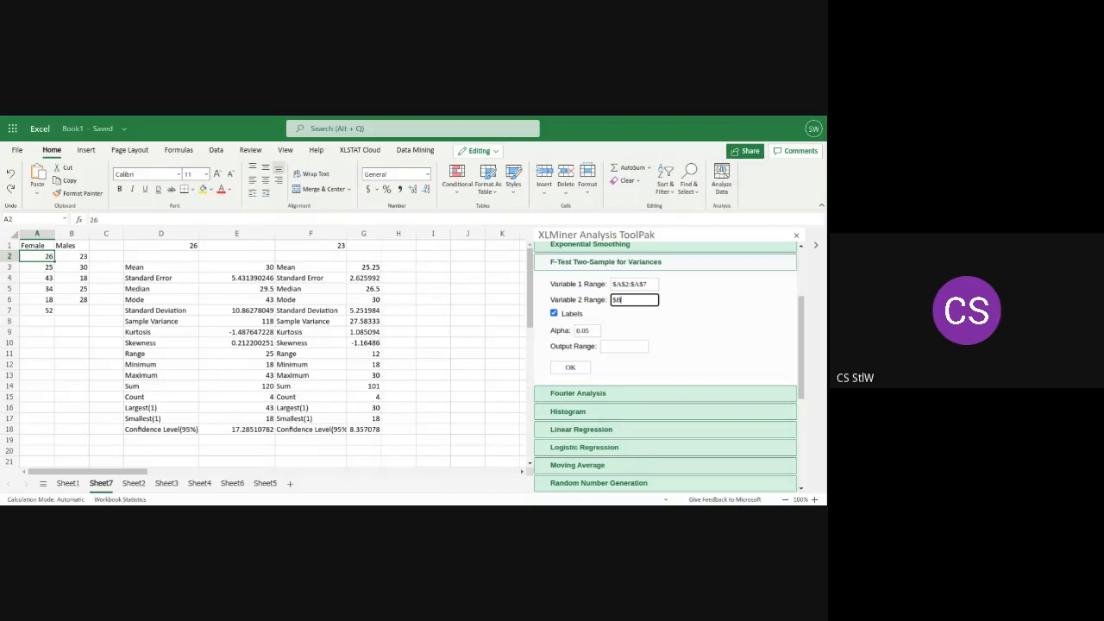
text($2:$B$6)
Set the F-test output range to $J$1 and run the test with alpha 0.05
click(619, 346)
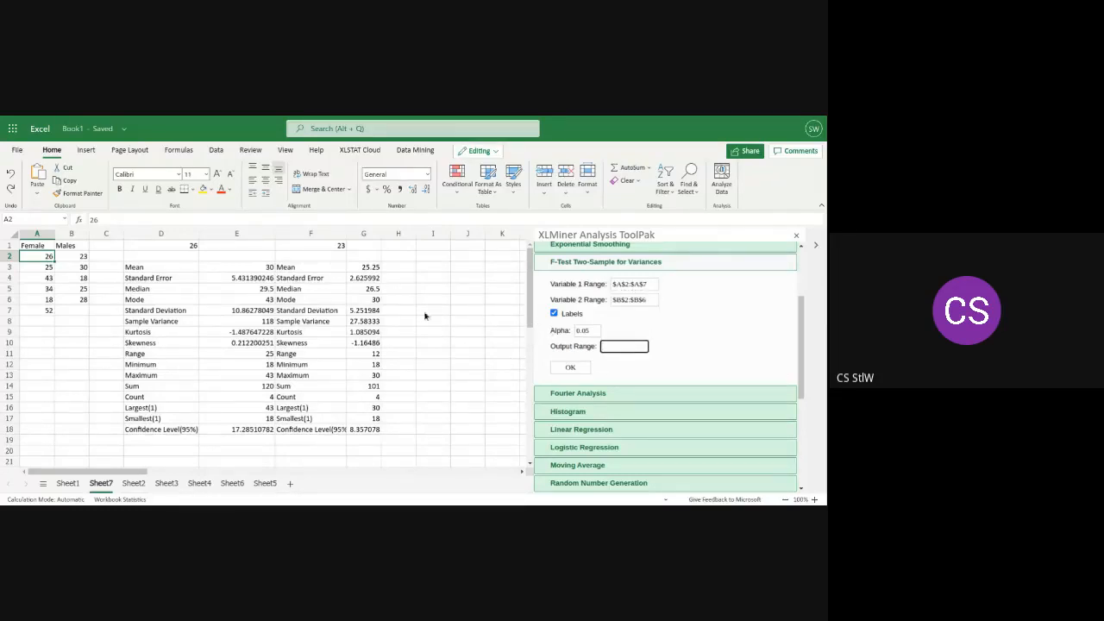
click(465, 269)
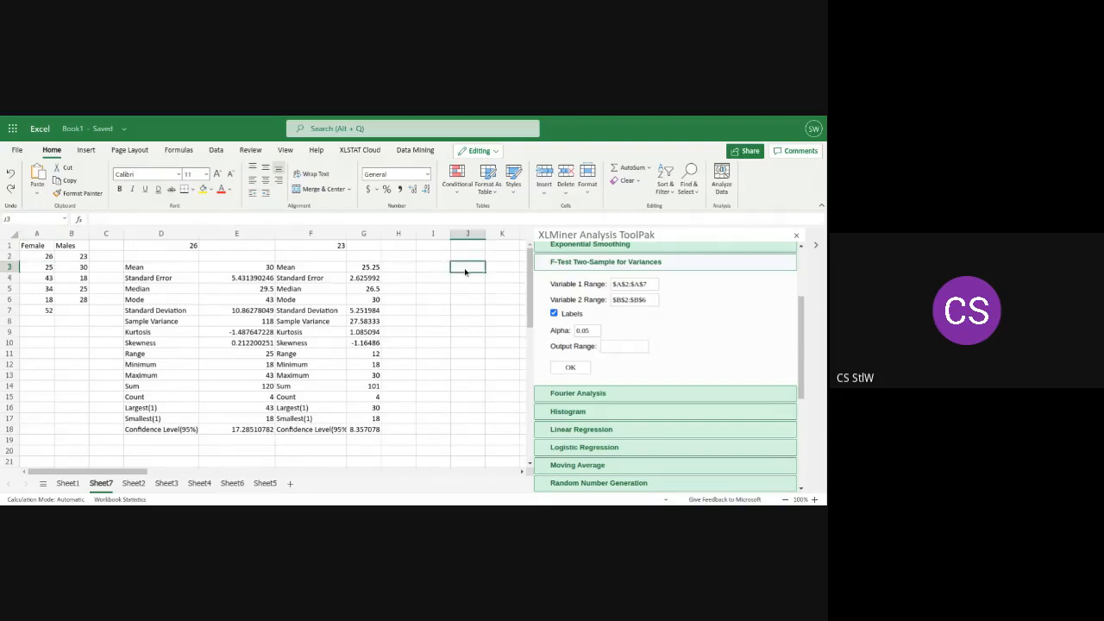
click(463, 247)
click(615, 345)
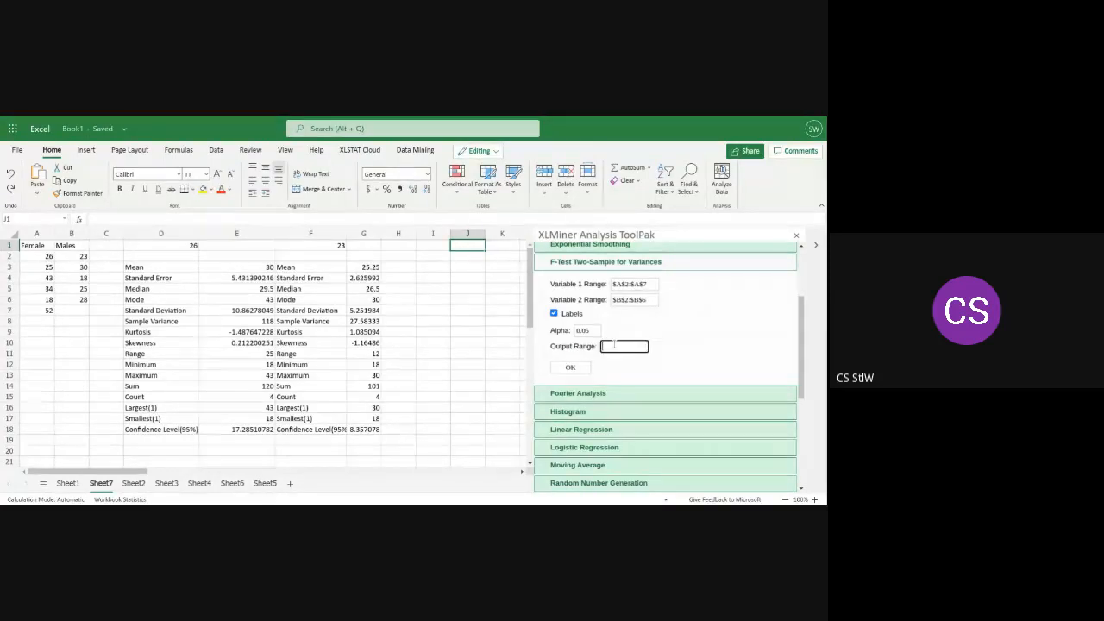
text($J$1)
click(583, 368)
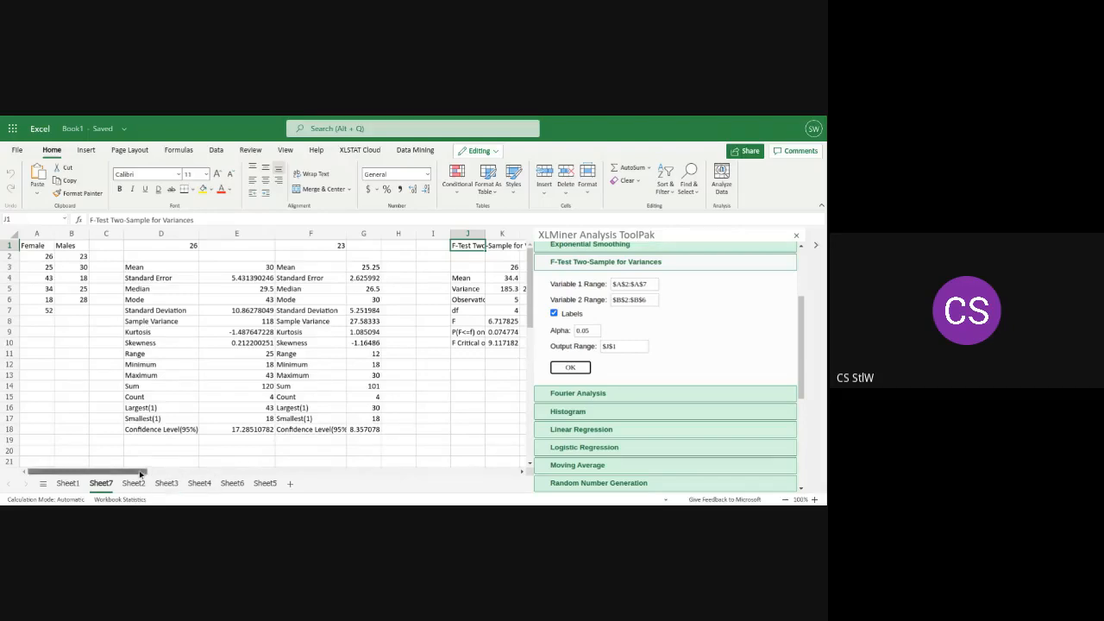
Widen column J to fit the row labels of the F-test output
drag(141, 472, 179, 474)
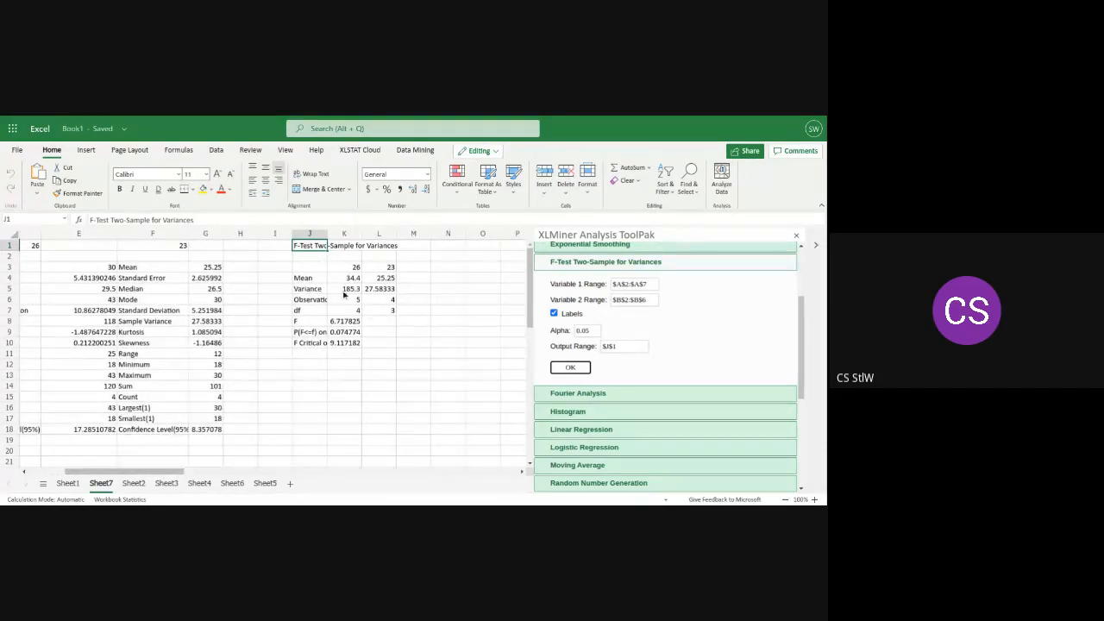
drag(327, 233, 362, 226)
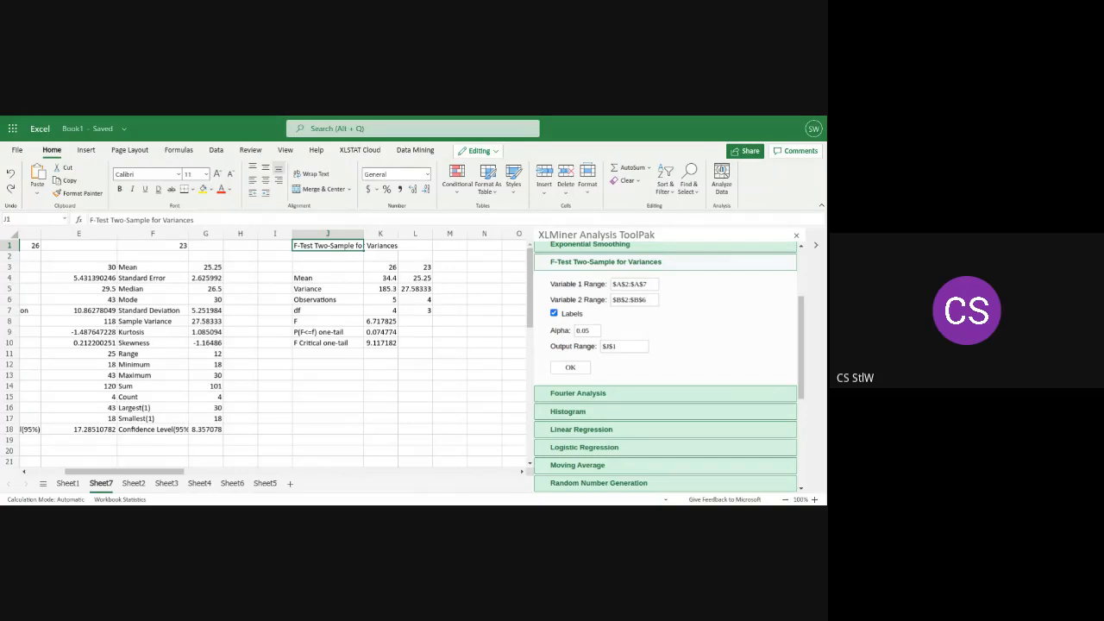
double_click(364, 233)
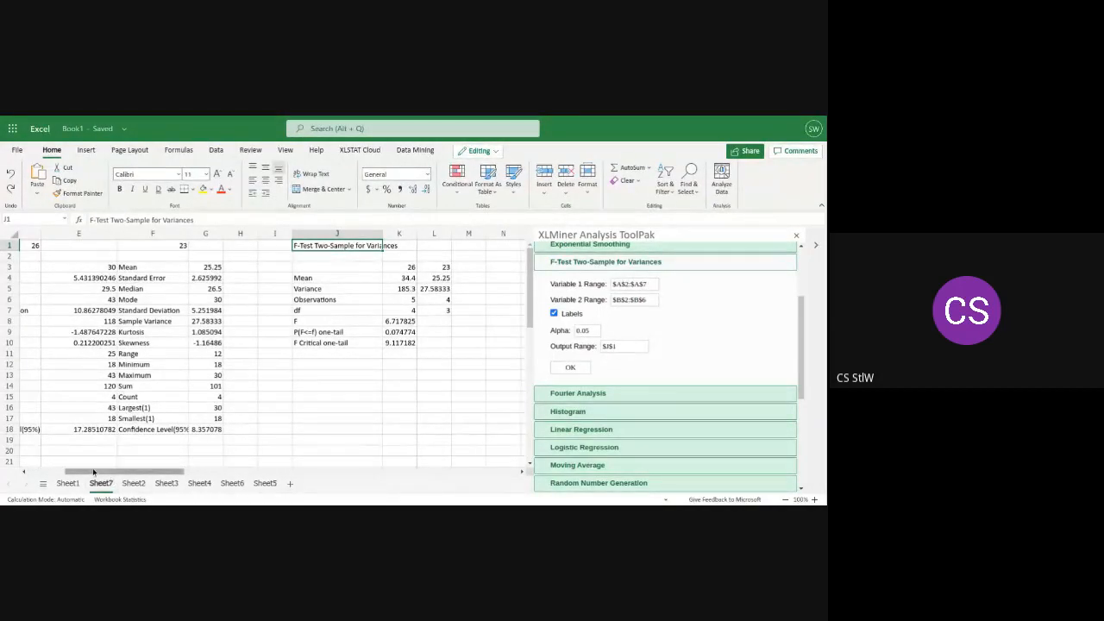
Compare the F statistic with the F Critical one-tail value in the F-test results in columns J and K
drag(95, 472, 47, 472)
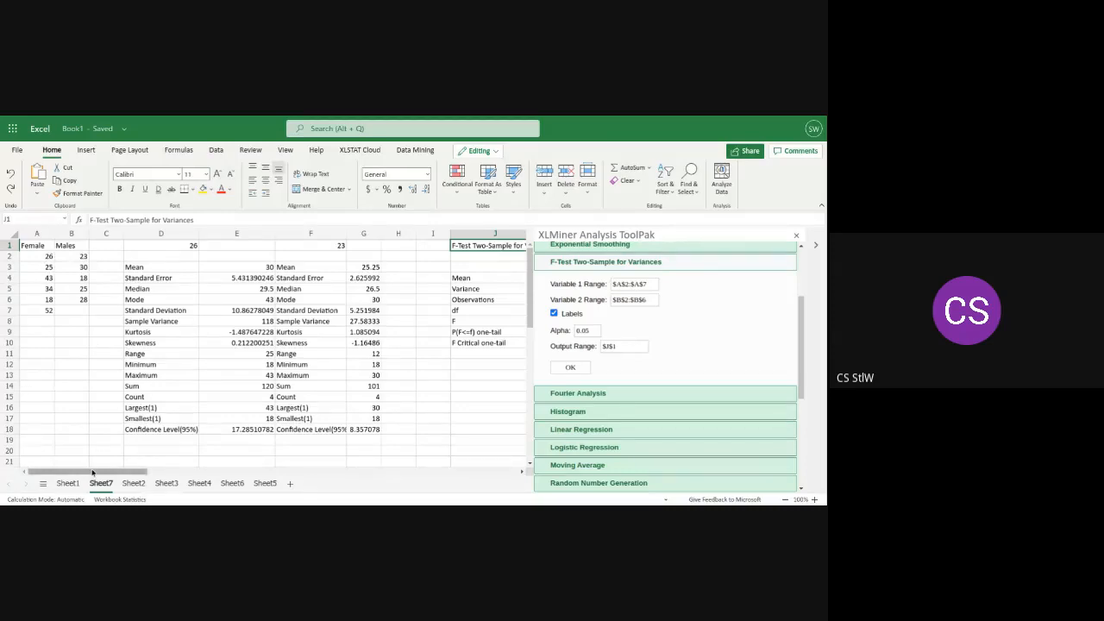
drag(92, 472, 153, 482)
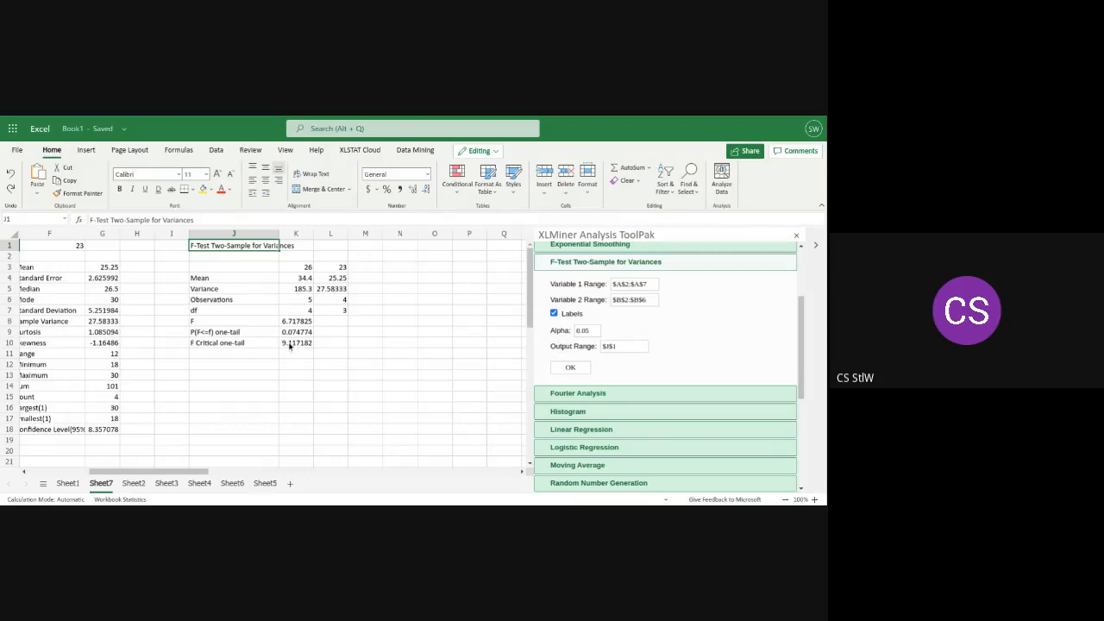
click(205, 322)
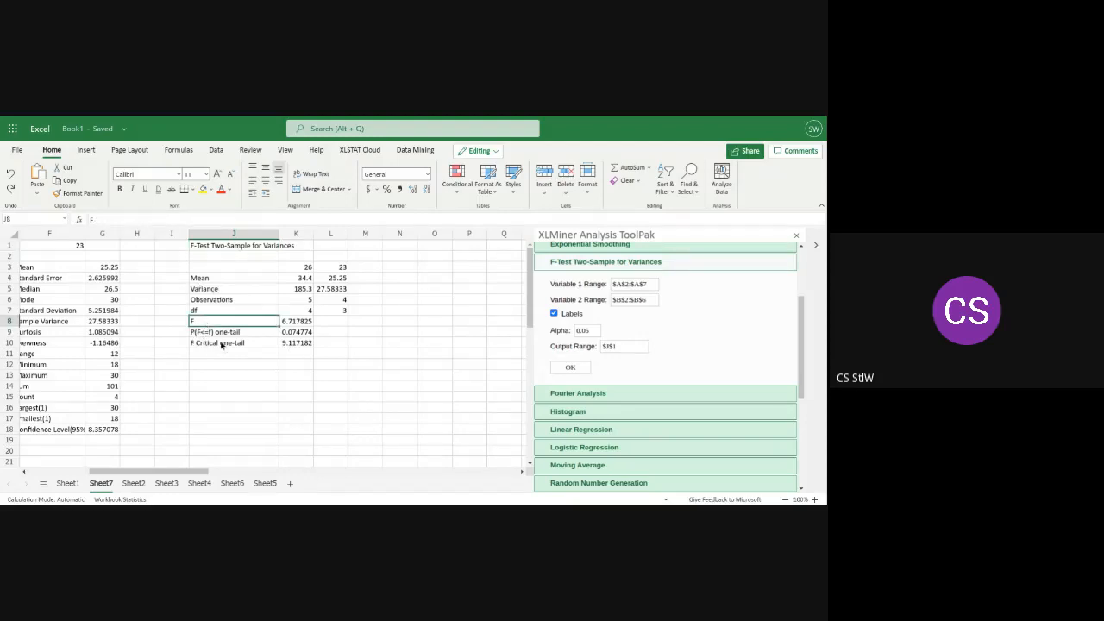
click(222, 344)
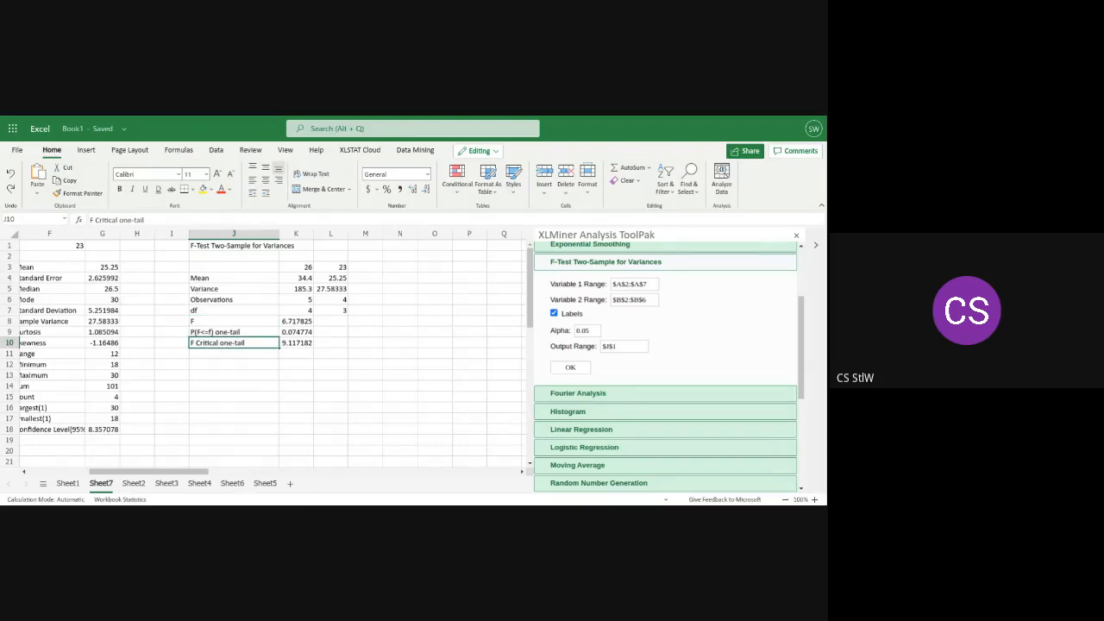
click(299, 322)
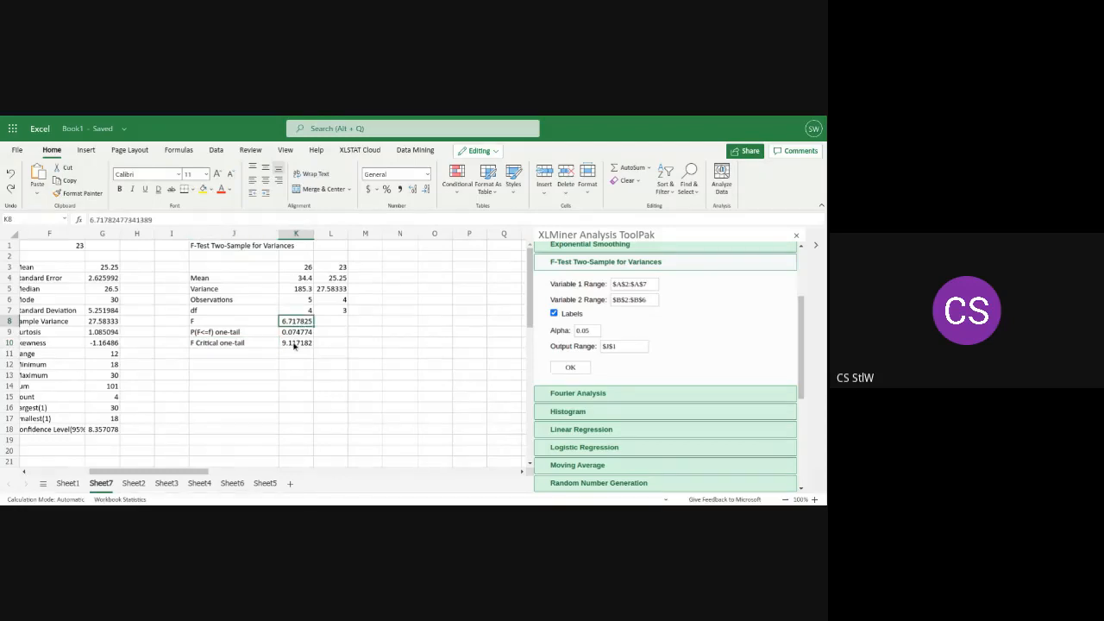
click(294, 345)
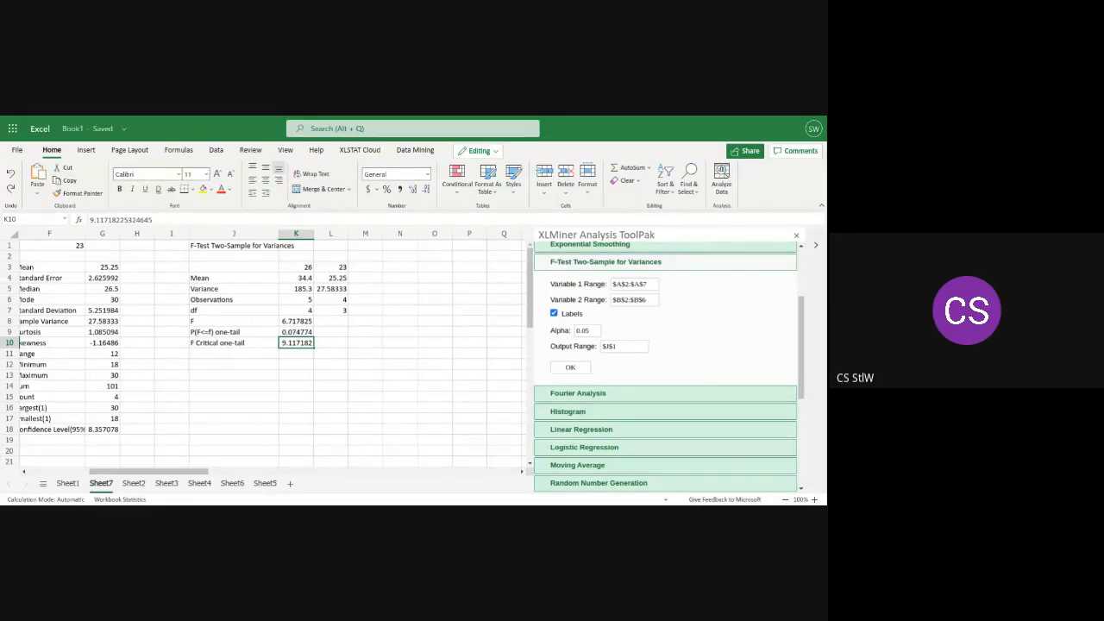
click(297, 324)
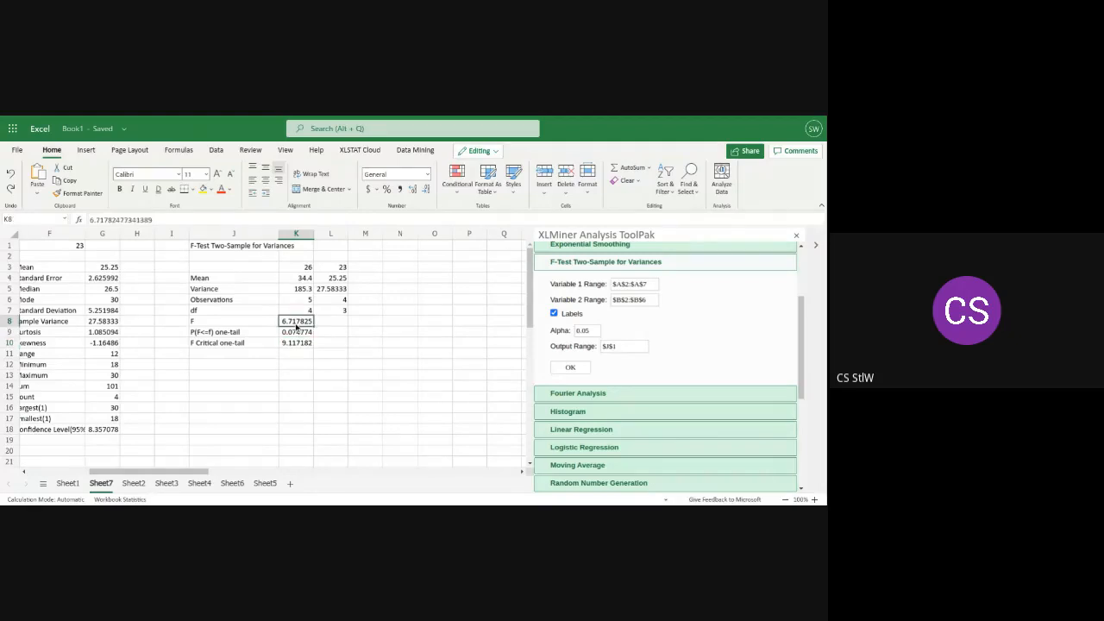
click(298, 345)
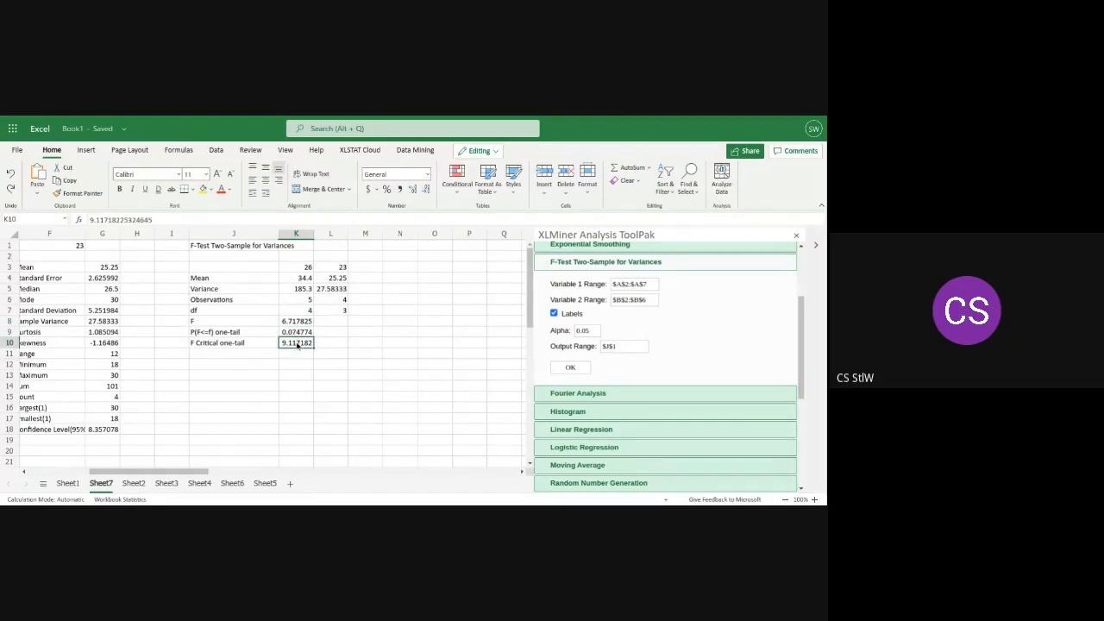
Select the Female values in A2:A7 and browse the Statistical category of Insert Function to the variance functions
click(374, 346)
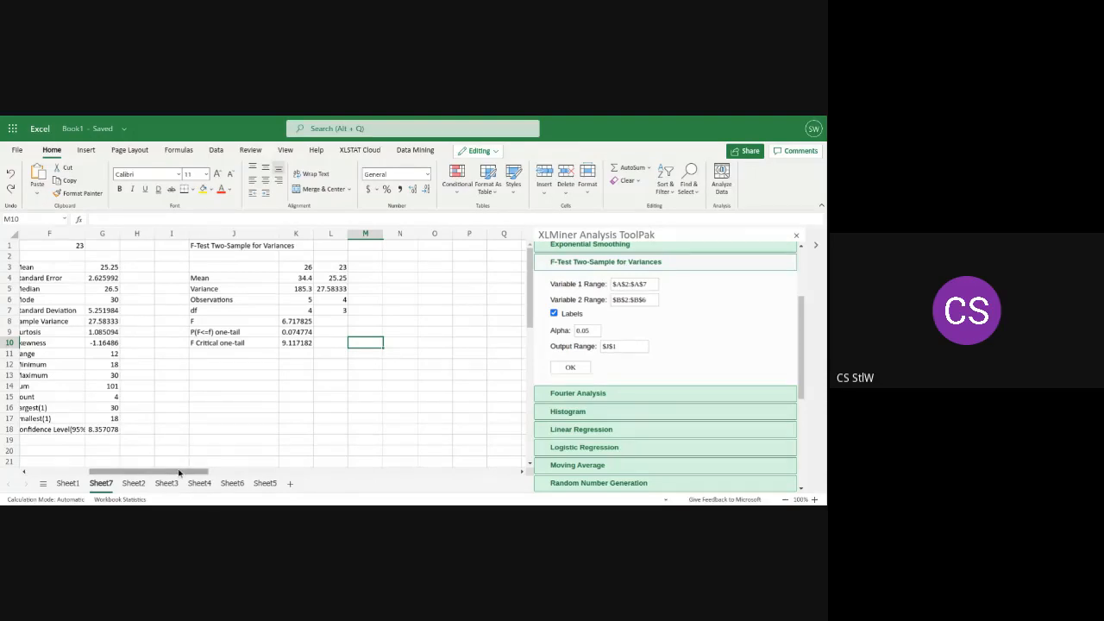
drag(179, 473, 118, 475)
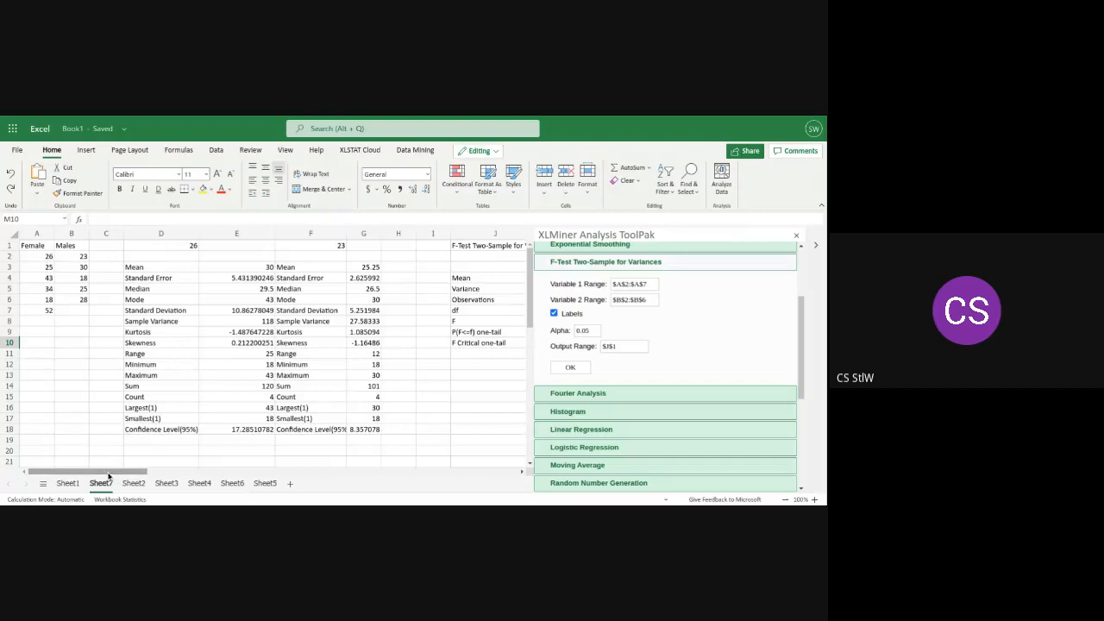
click(28, 257)
drag(29, 257, 27, 310)
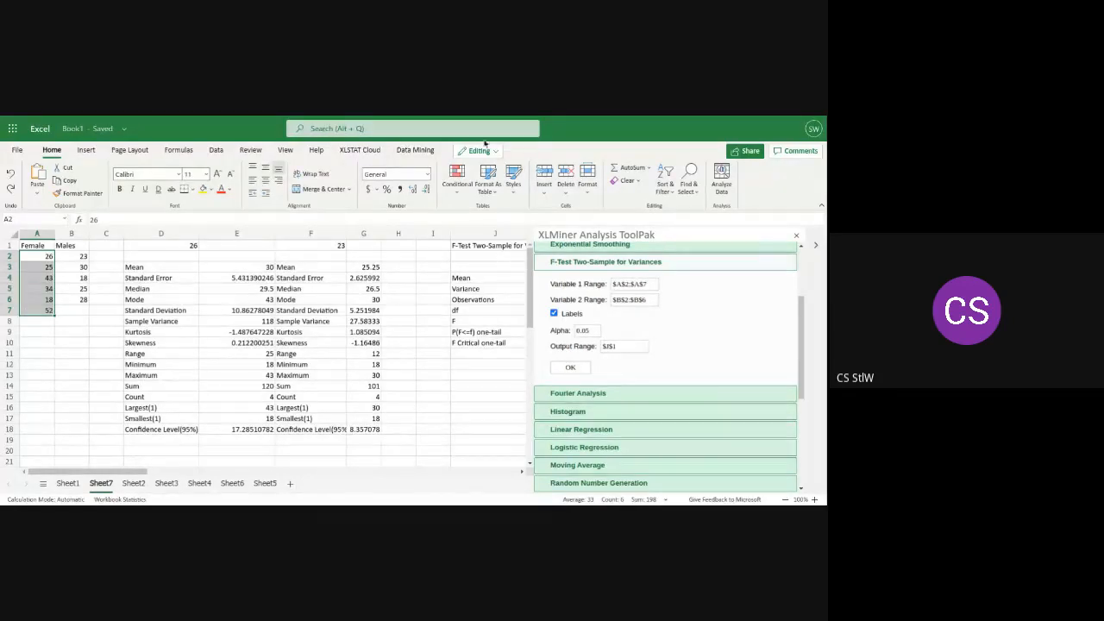
click(650, 169)
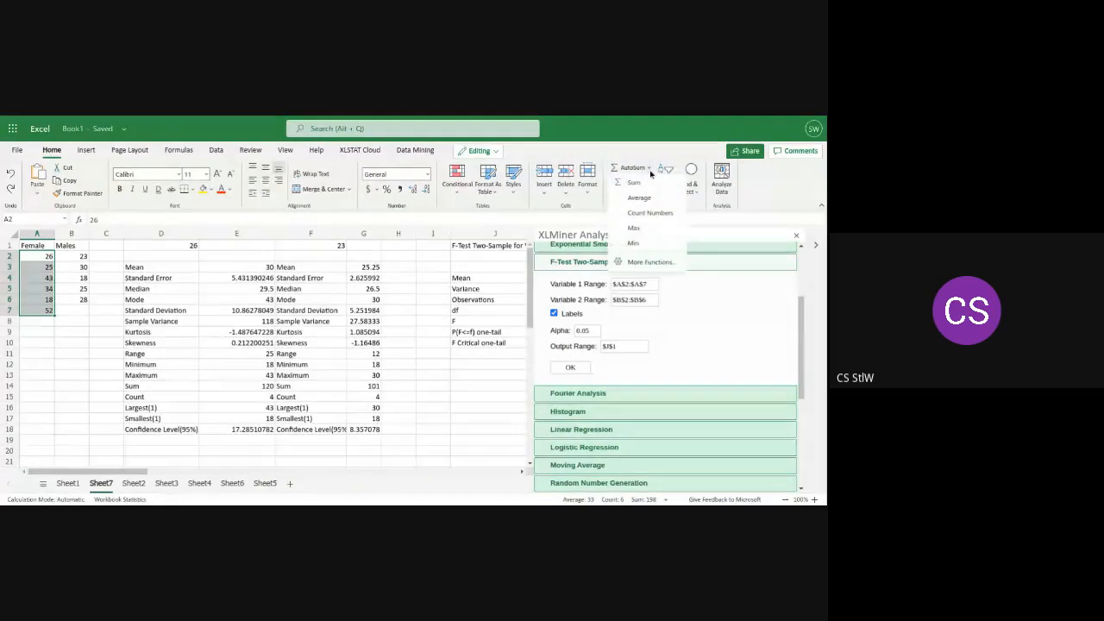
click(634, 262)
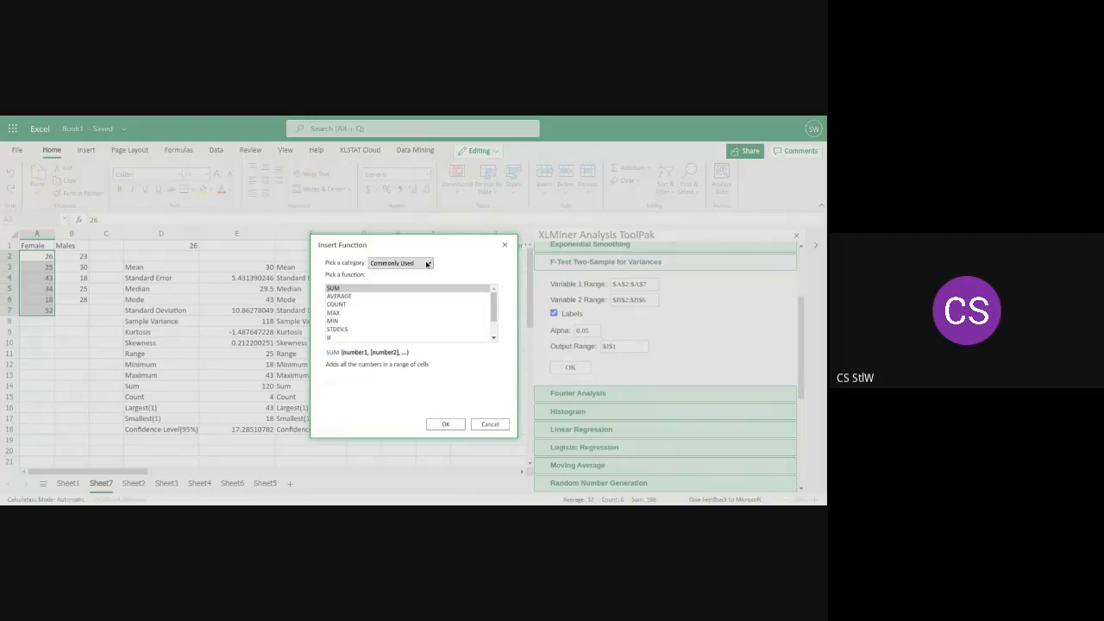
click(427, 264)
click(394, 315)
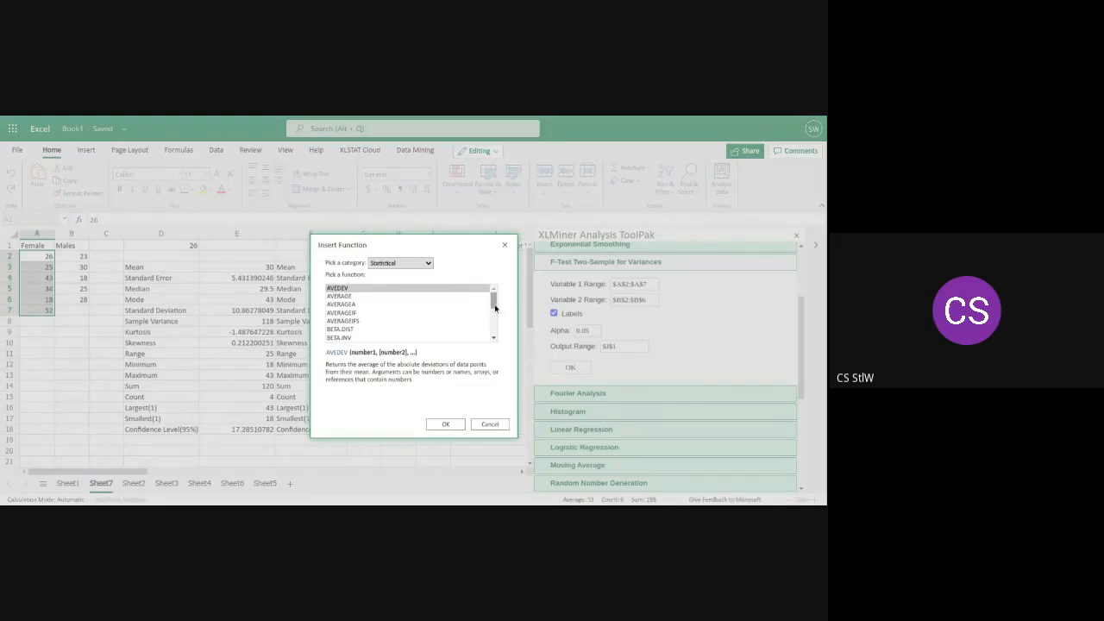
drag(494, 304, 492, 338)
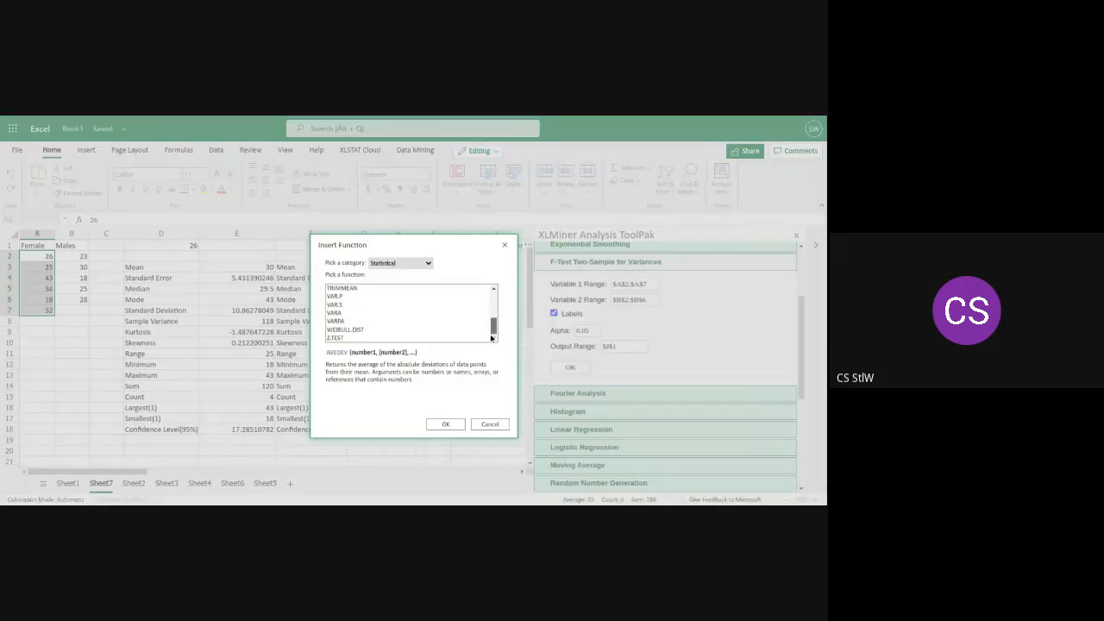
Read the descriptions of TRIMMEAN, VAR.P, VAR.S, VARA and VARPA in the Statistical function list
click(335, 291)
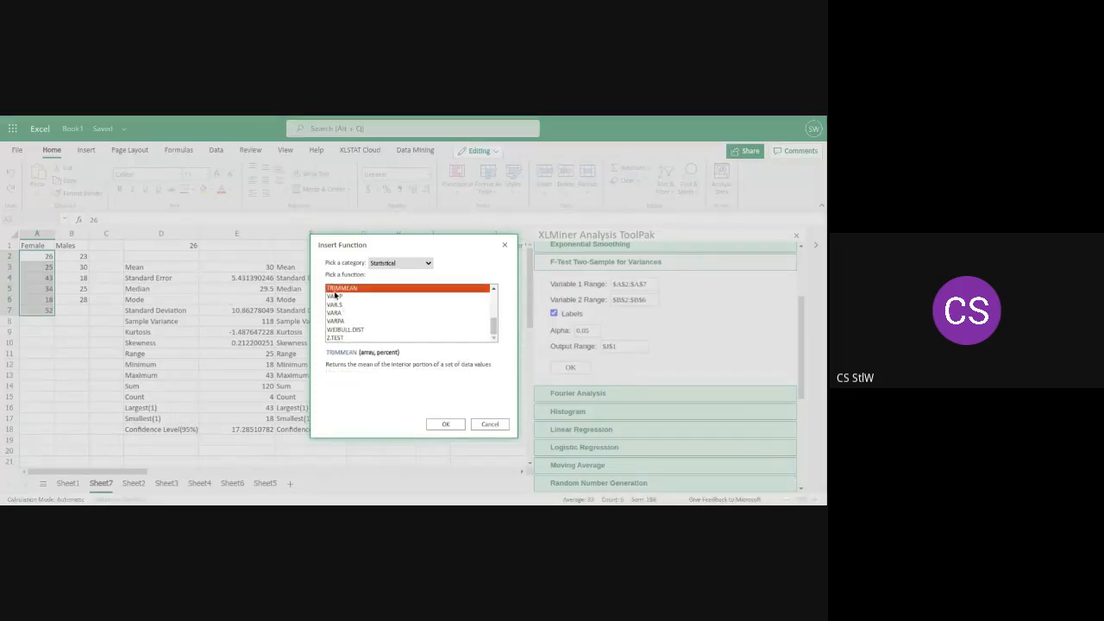
click(334, 296)
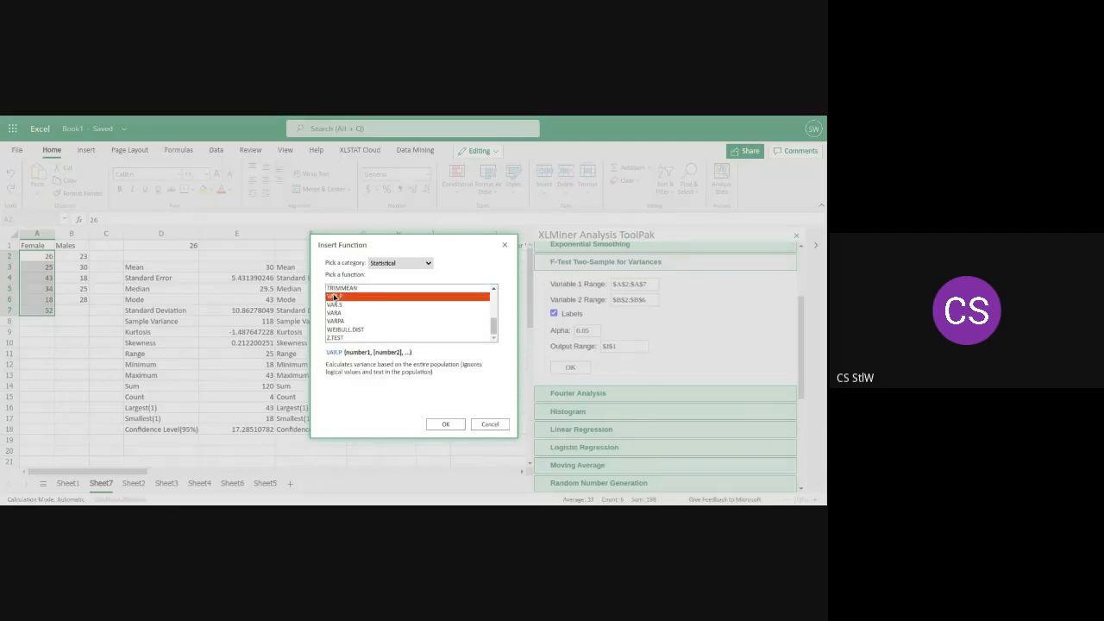
click(336, 306)
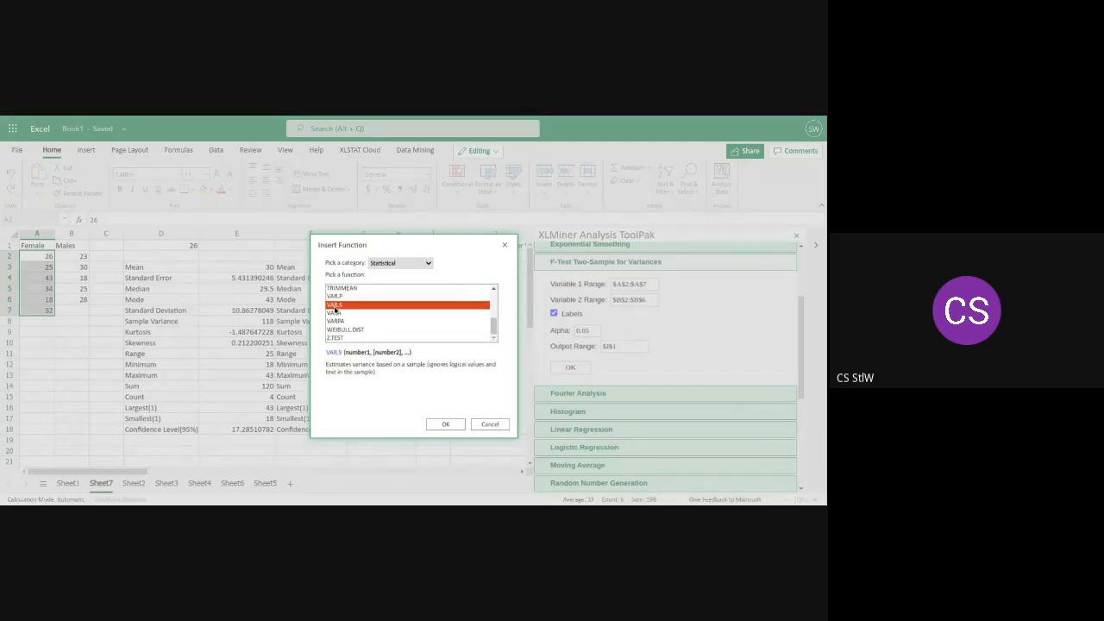
click(342, 313)
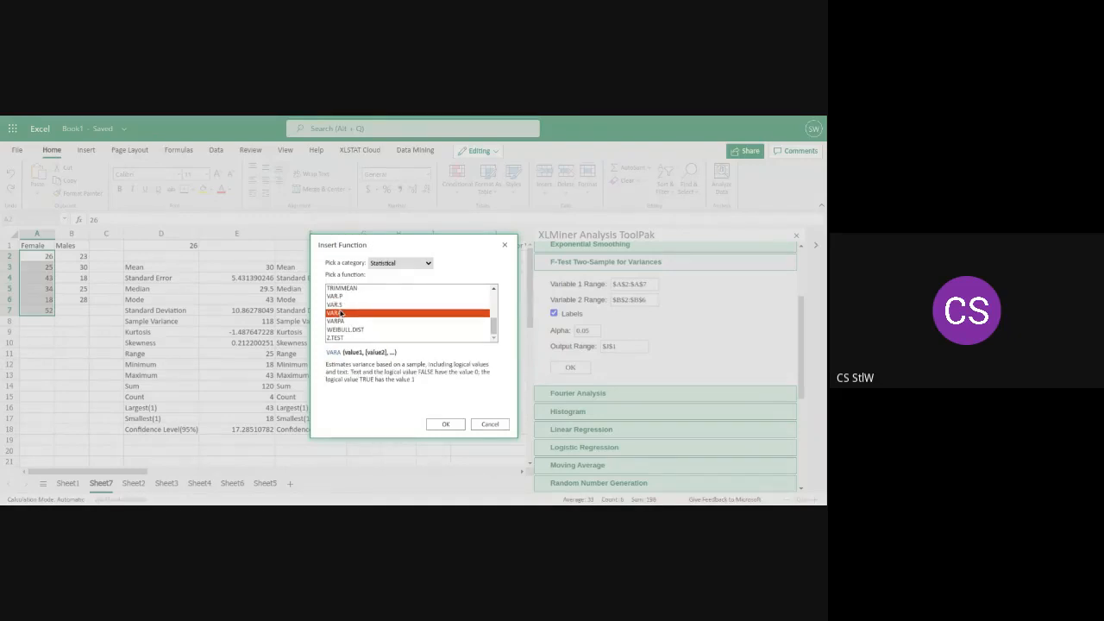
click(337, 322)
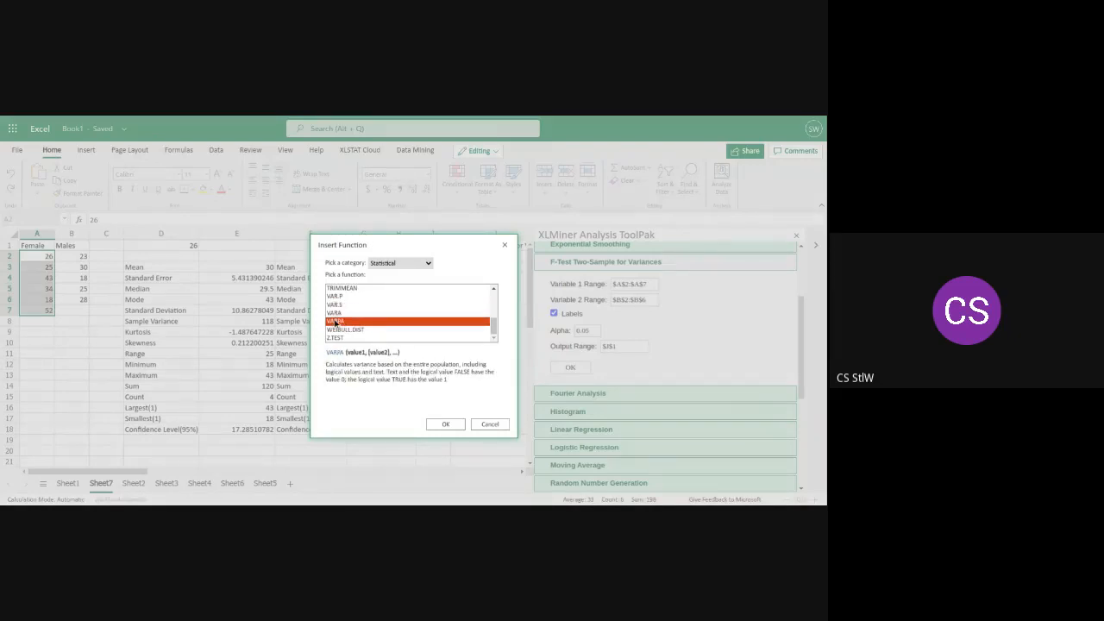
click(349, 307)
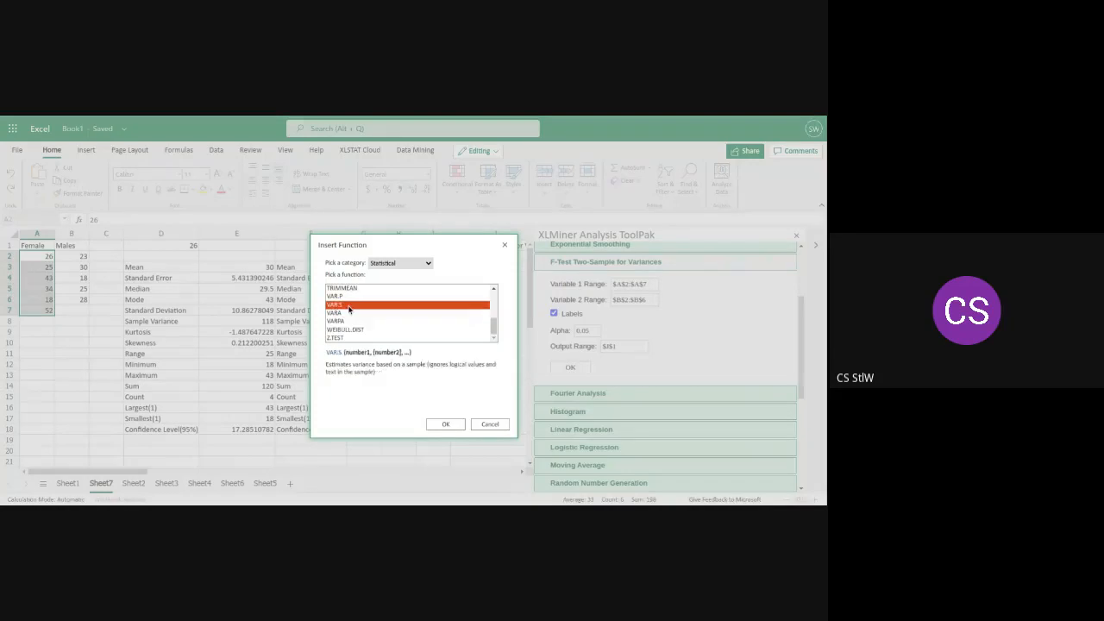
Try inserting the VAR.S function, remove its unfinished formula from cell A2 and re-enter 26 there
click(441, 425)
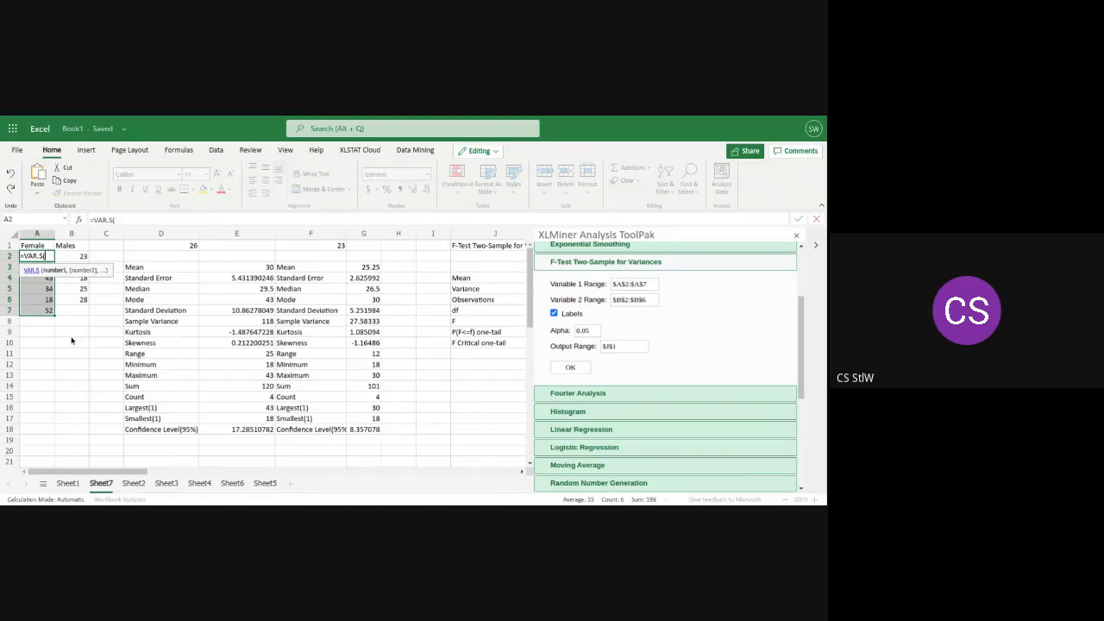
key(BackSpace)
key(BackSpace)
key(BackSpace)
key(BackSpace)
key(BackSpace)
key(BackSpace)
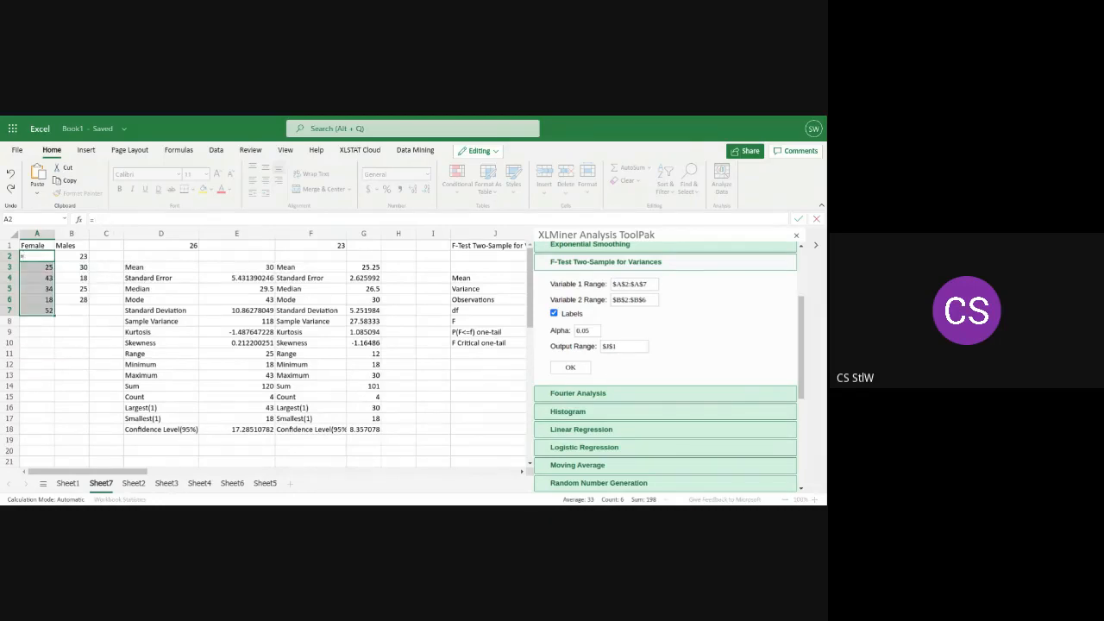
key(BackSpace)
text(26)
Insert the F.TEST function from the Statistical category into cell A9
click(33, 337)
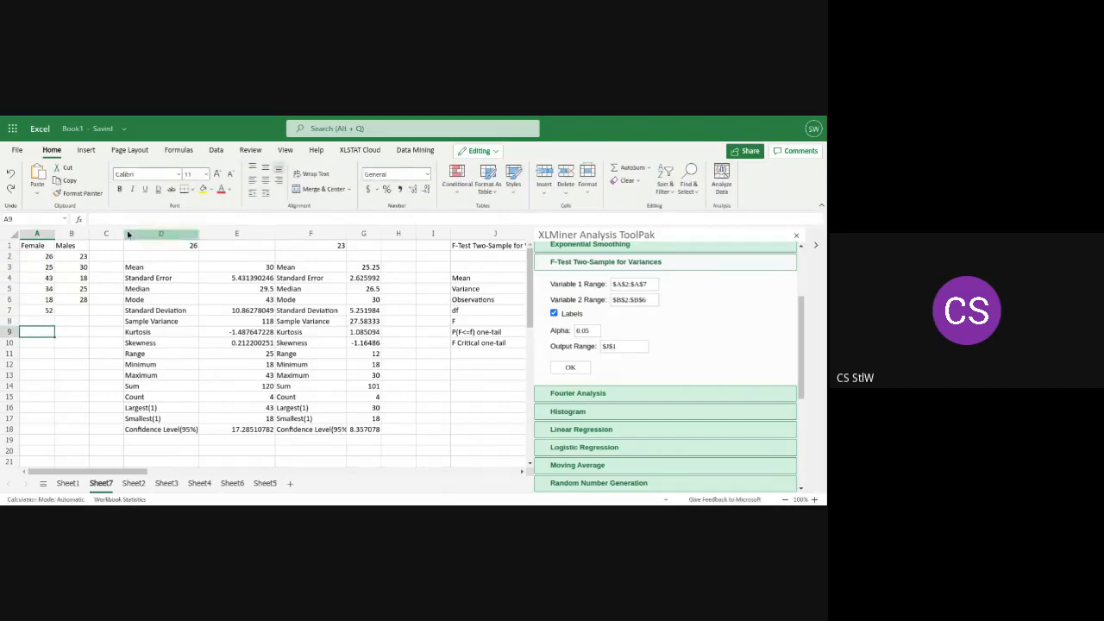
click(650, 168)
click(638, 262)
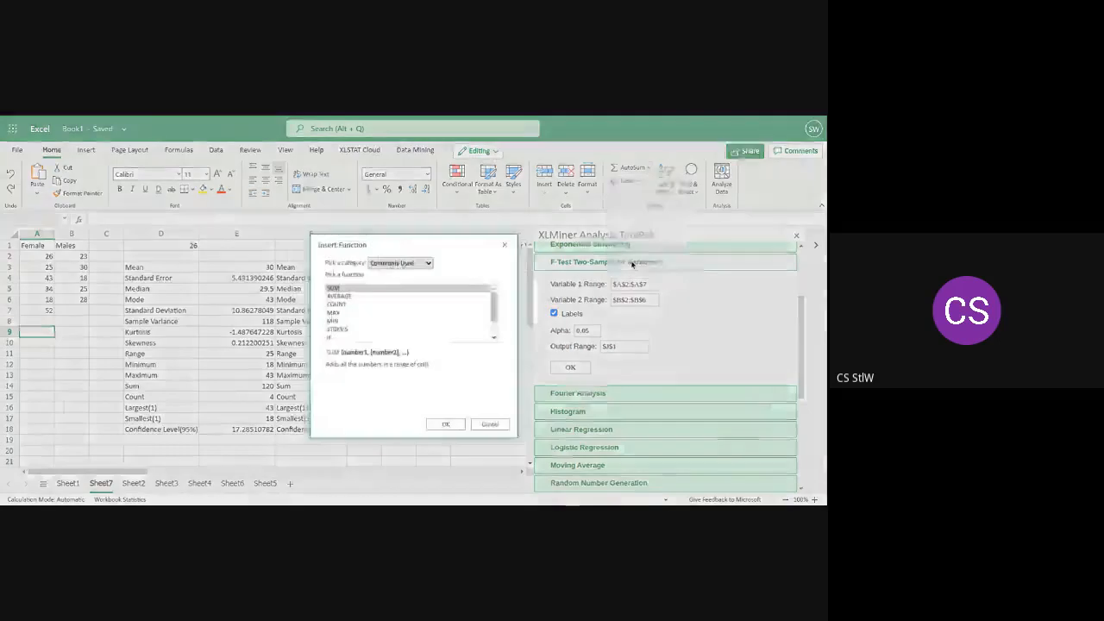
scroll(496, 305, down, 1)
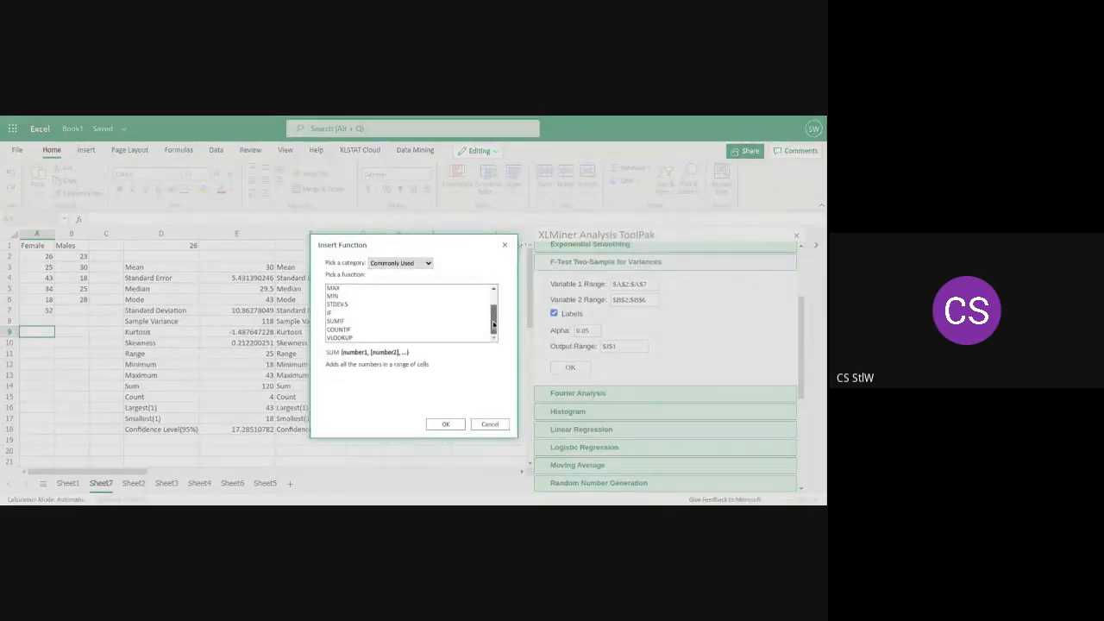
click(429, 264)
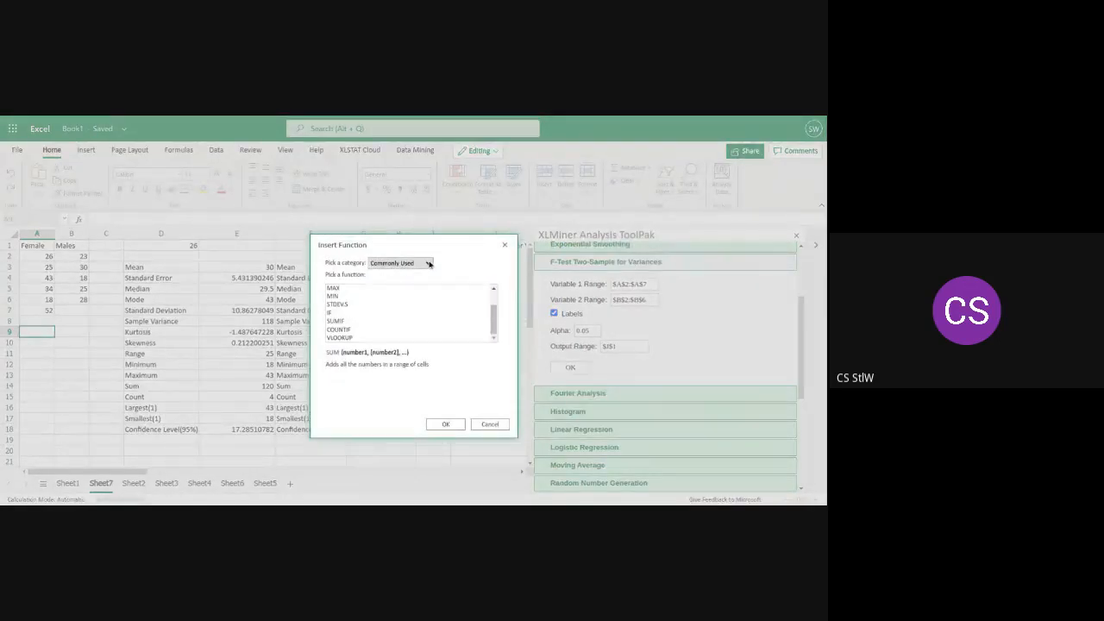
key(s)
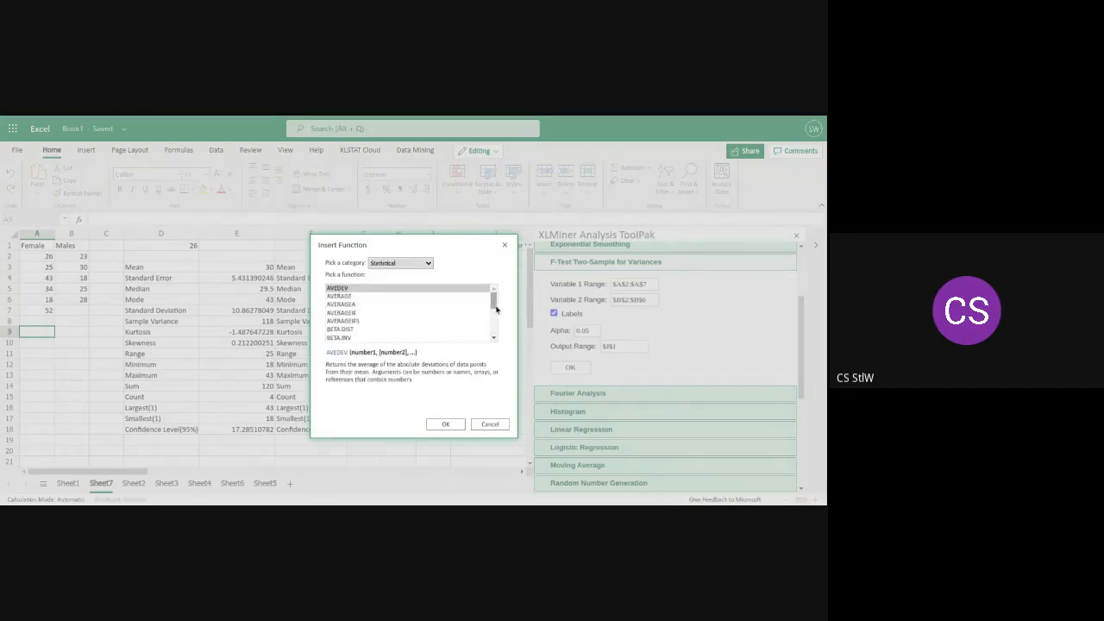
mouse_move(497, 308)
mouse_down()
mouse_move(494, 338)
mouse_move(499, 316)
mouse_up()
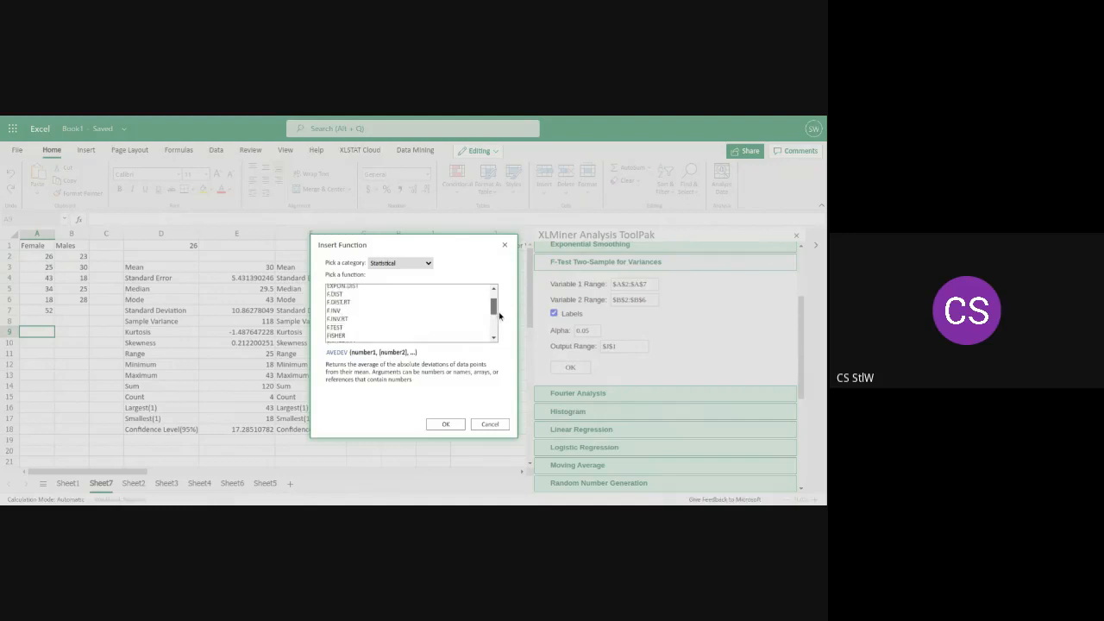
click(337, 329)
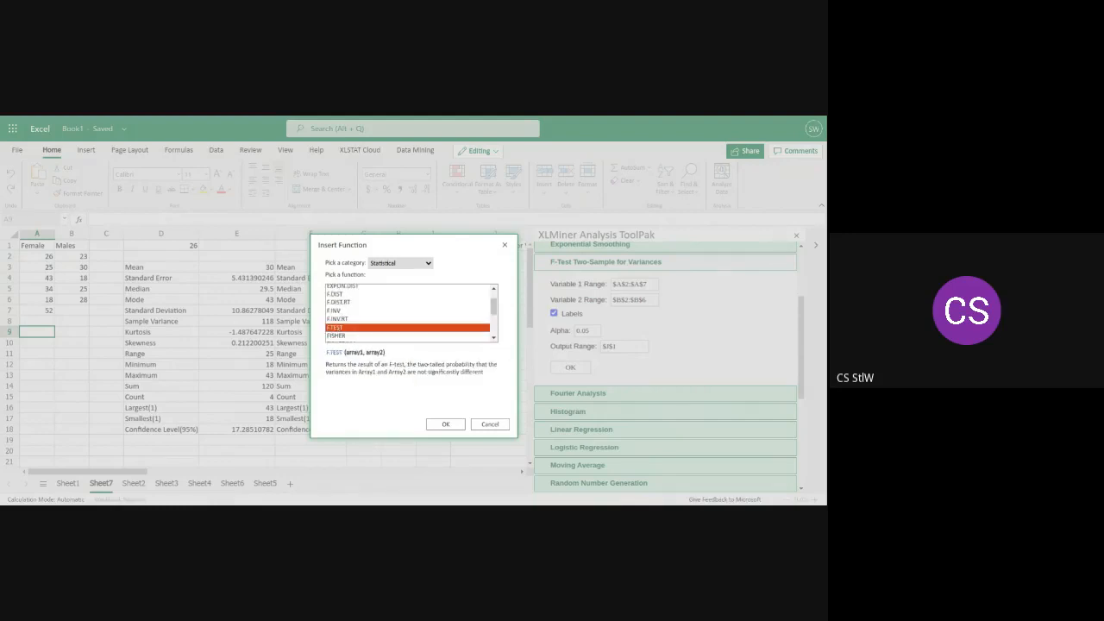
click(445, 424)
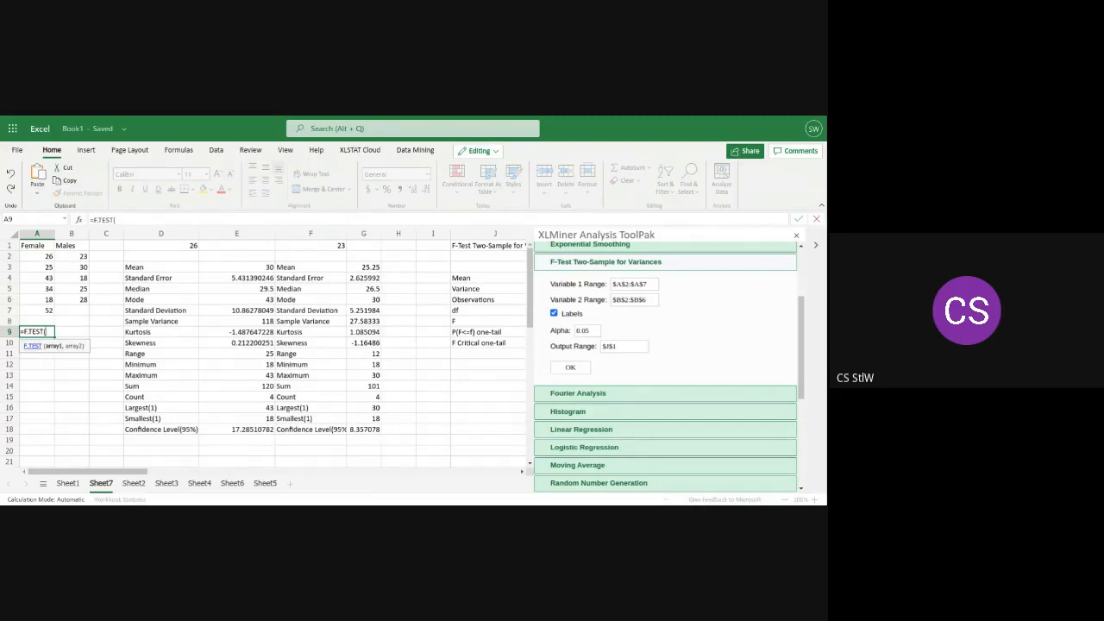
Complete the formula in A9 as =F.TEST(A2:A7,B2:B6) to compare the Female and Males variances
text(A2)
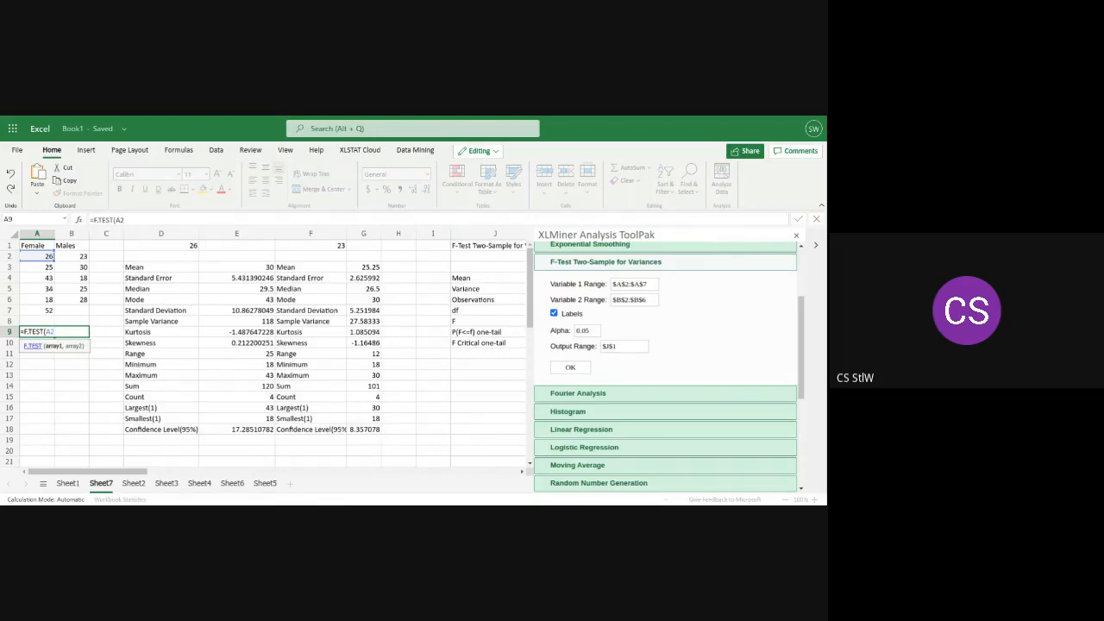
text($)
key(BackSpace)
text(A7N)
key(BackSpace)
text(,)
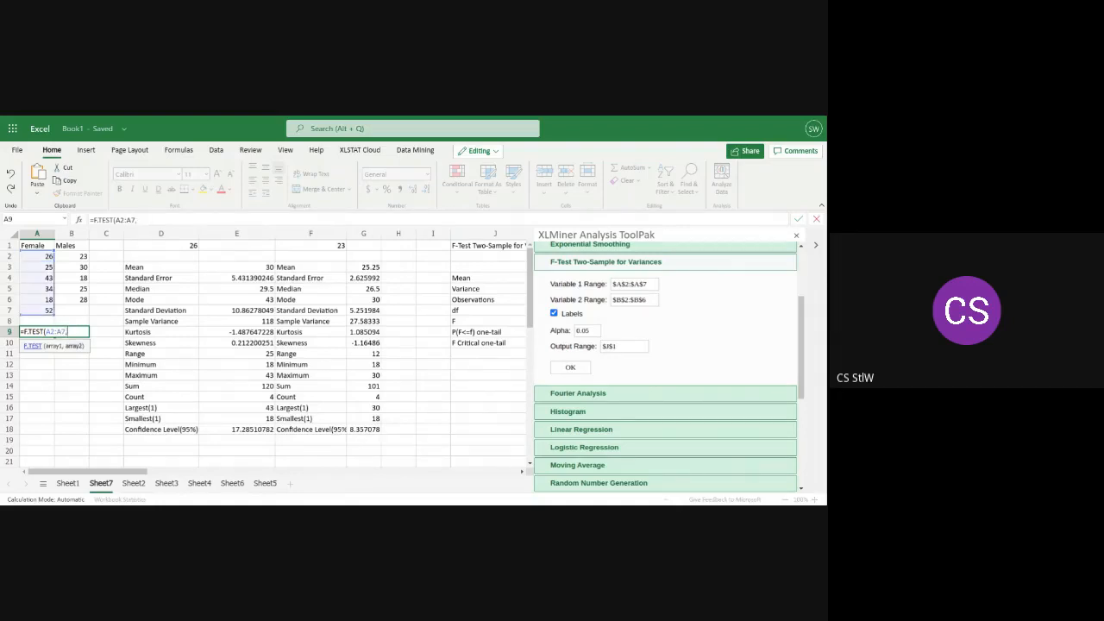
text(B)
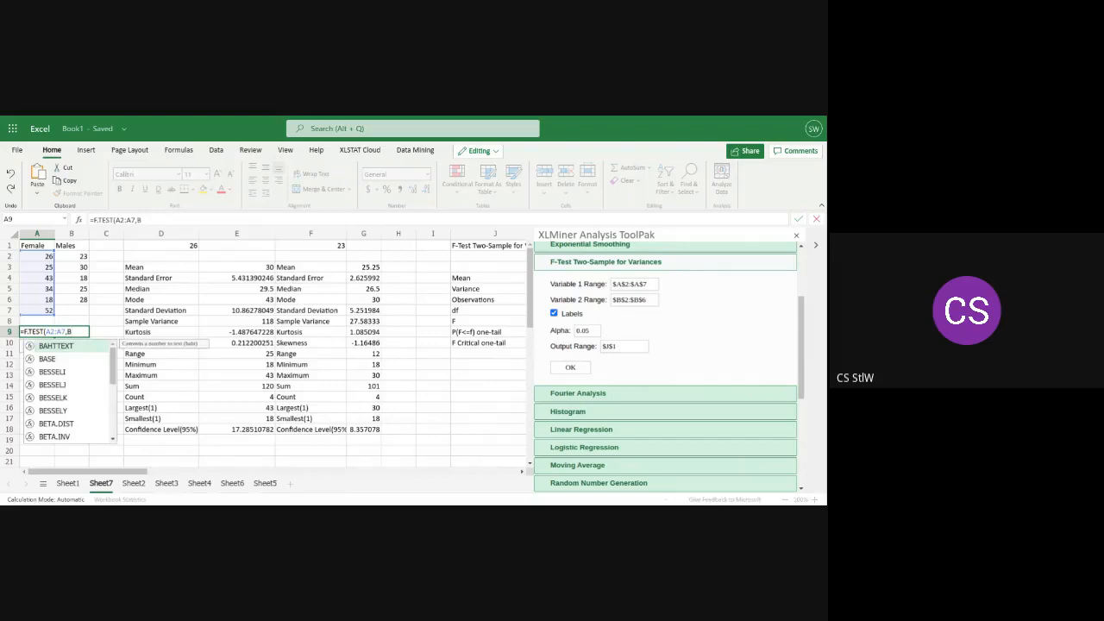
text(2)
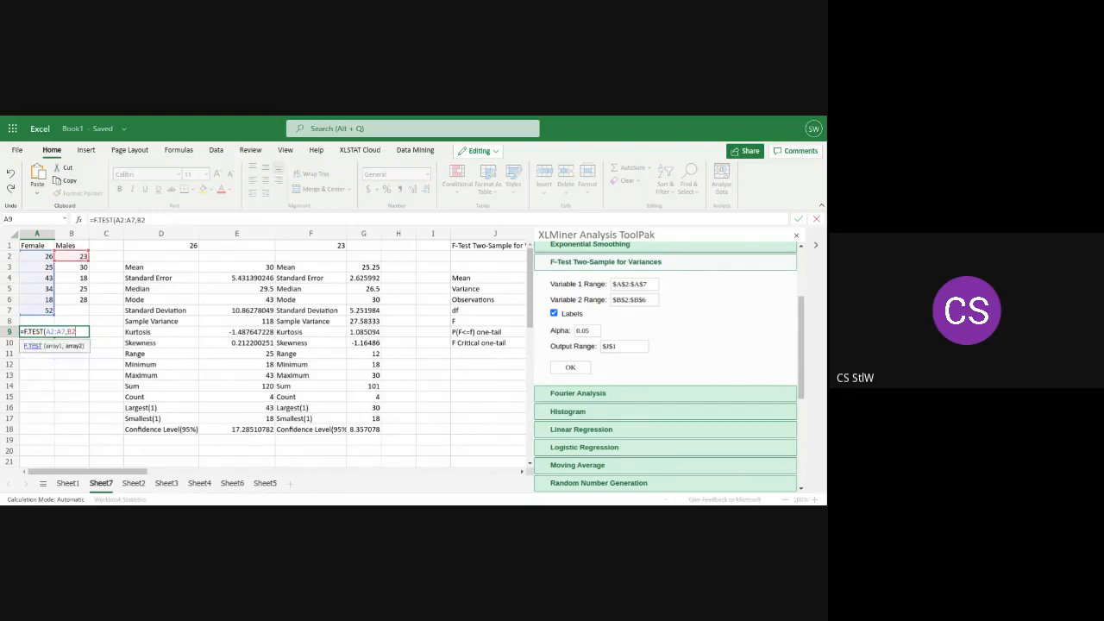
text(:B6)
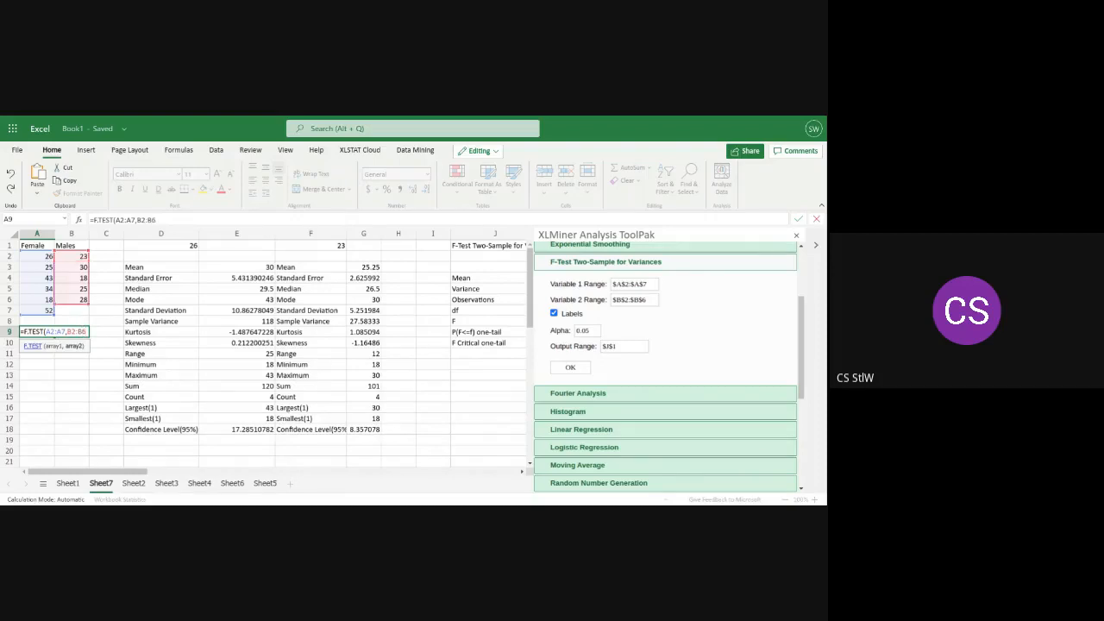
text())
key(Return)
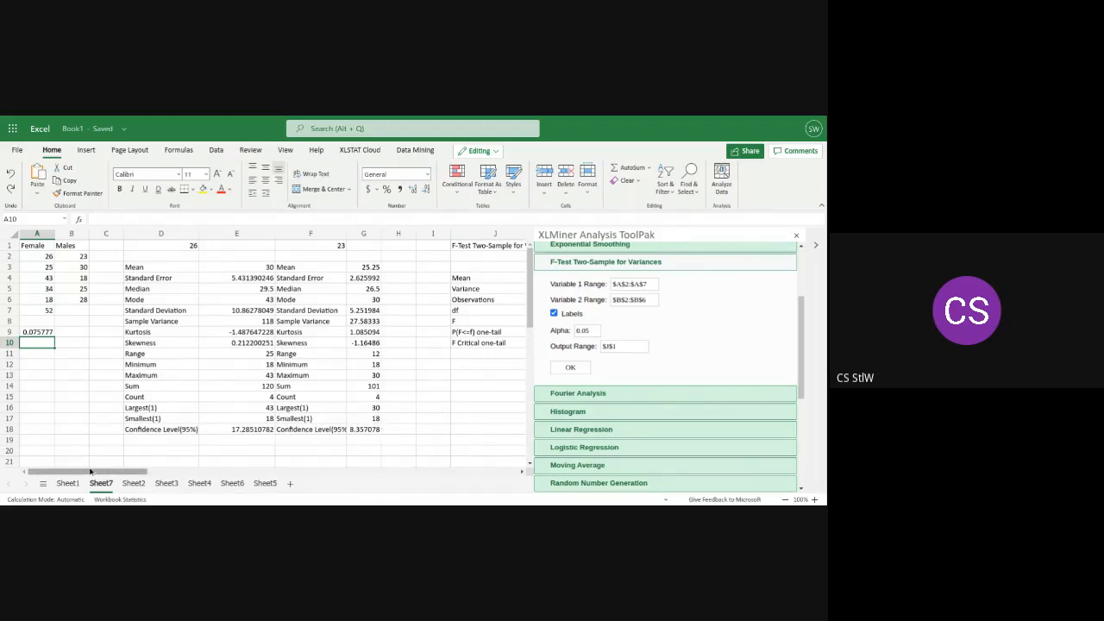
Compare the F.TEST result in A9 with the ToolPak's F-test output in columns J to L
mouse_move(90, 470)
mouse_down()
mouse_move(110, 472)
mouse_move(79, 467)
mouse_move(114, 474)
mouse_move(79, 462)
mouse_up()
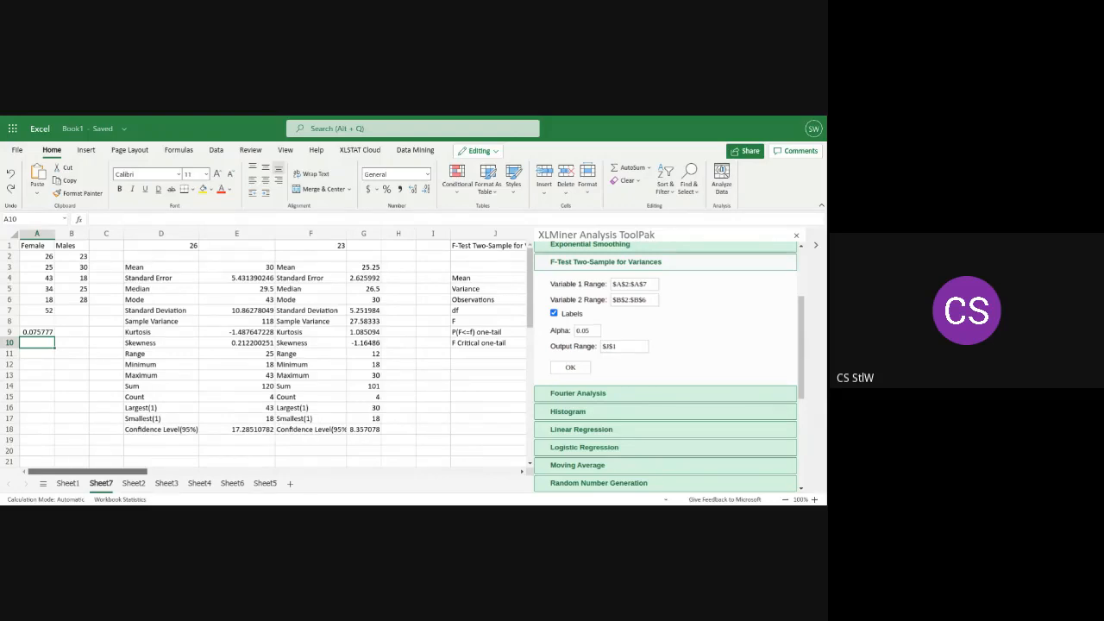
drag(76, 470, 119, 471)
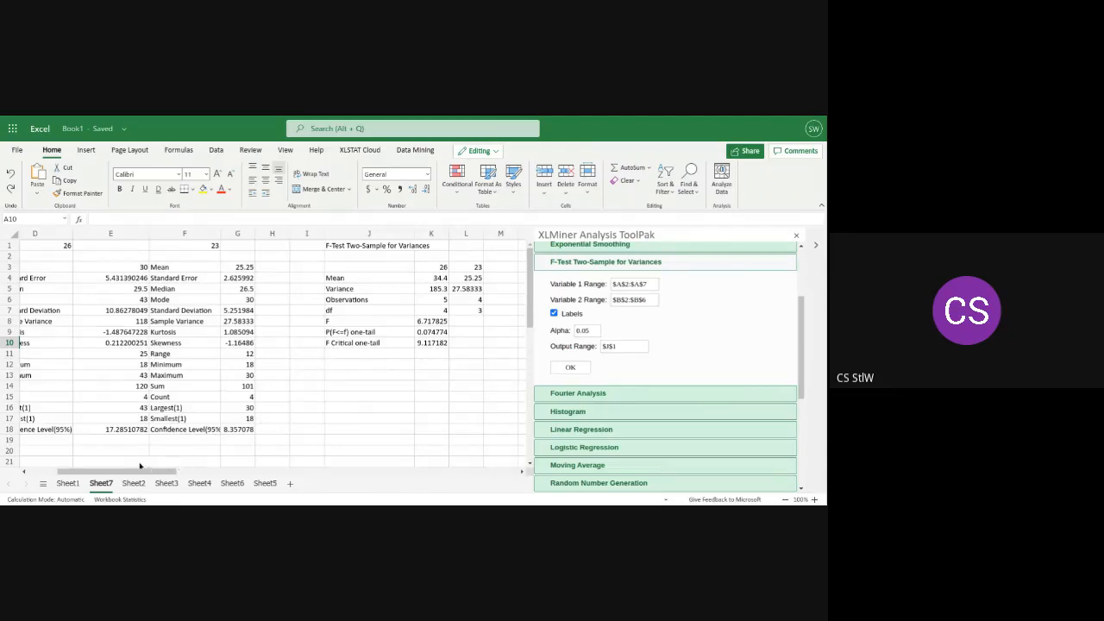
drag(110, 472, 80, 473)
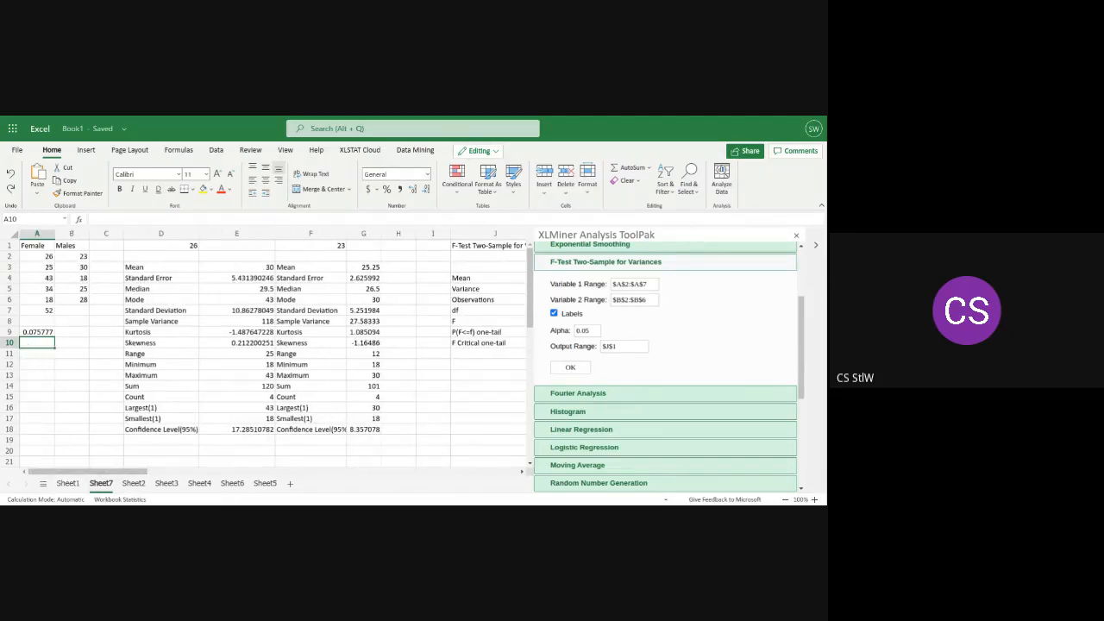
Insert the VAR.S function from the Statistical category into cell A10
click(651, 168)
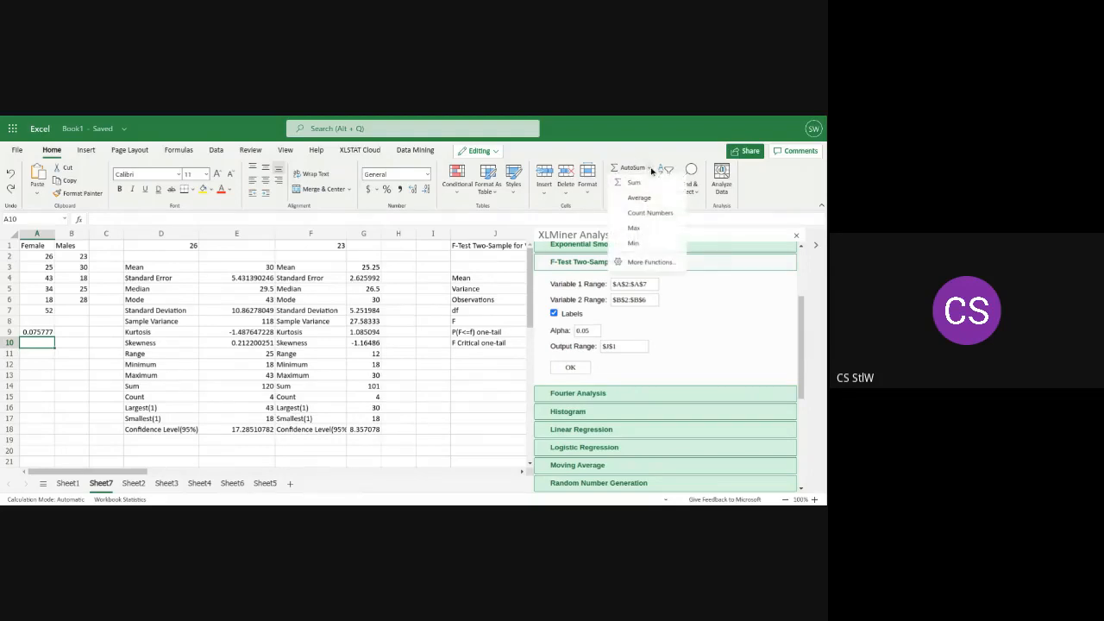
click(631, 263)
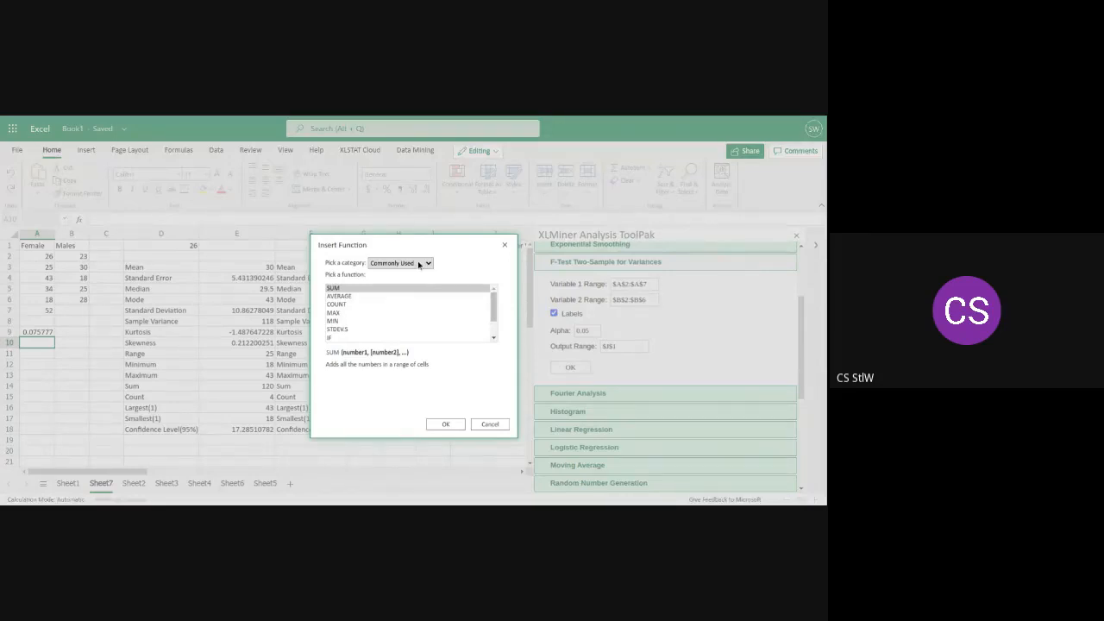
click(398, 318)
drag(494, 309, 489, 340)
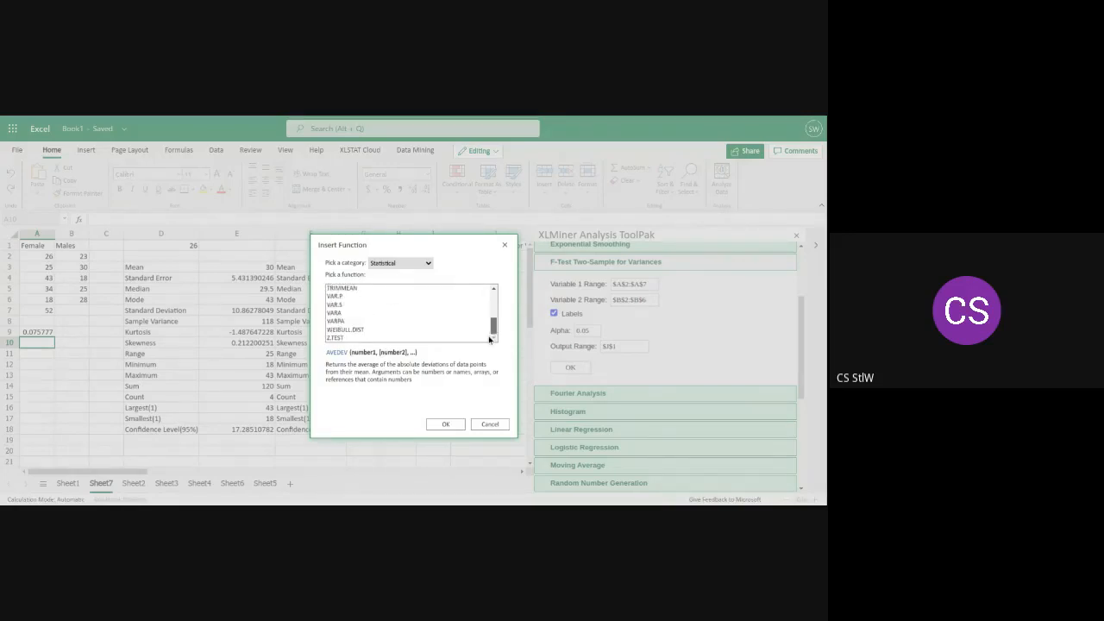
click(336, 298)
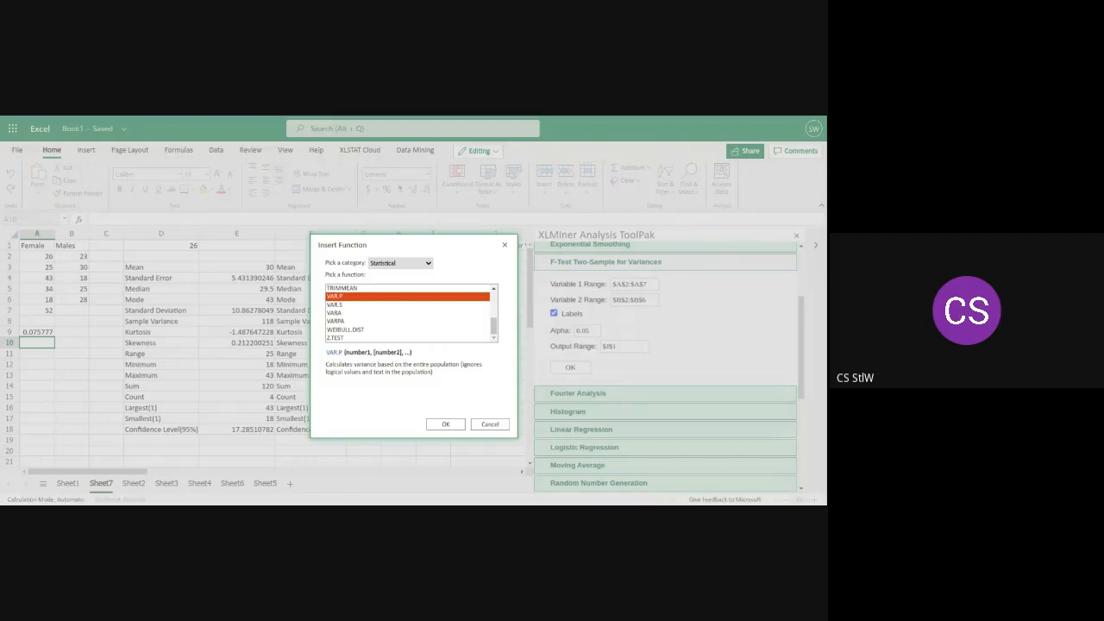
click(335, 305)
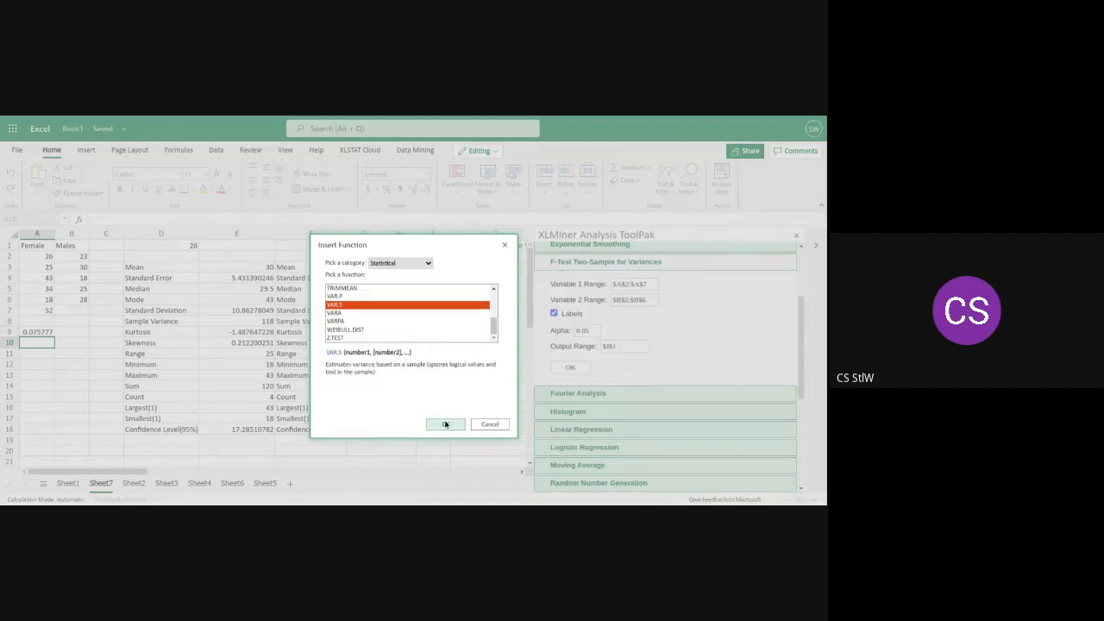
click(445, 423)
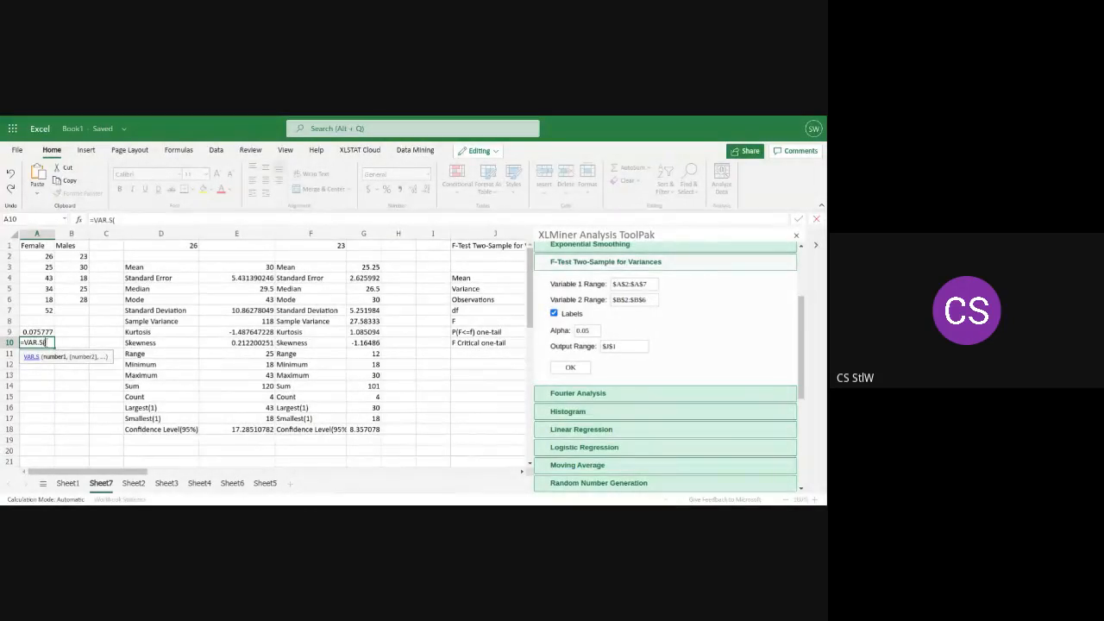
Complete the formula in A10 as =VAR.S(A2:A7) to calculate the sample variance of the Female data
text(A2)
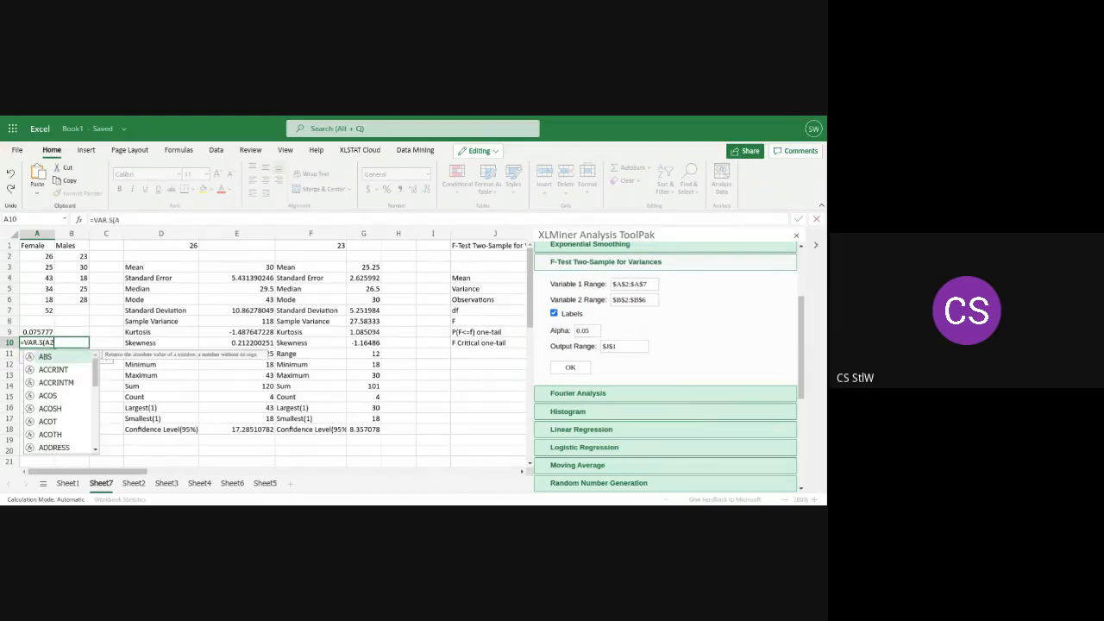
text(:)
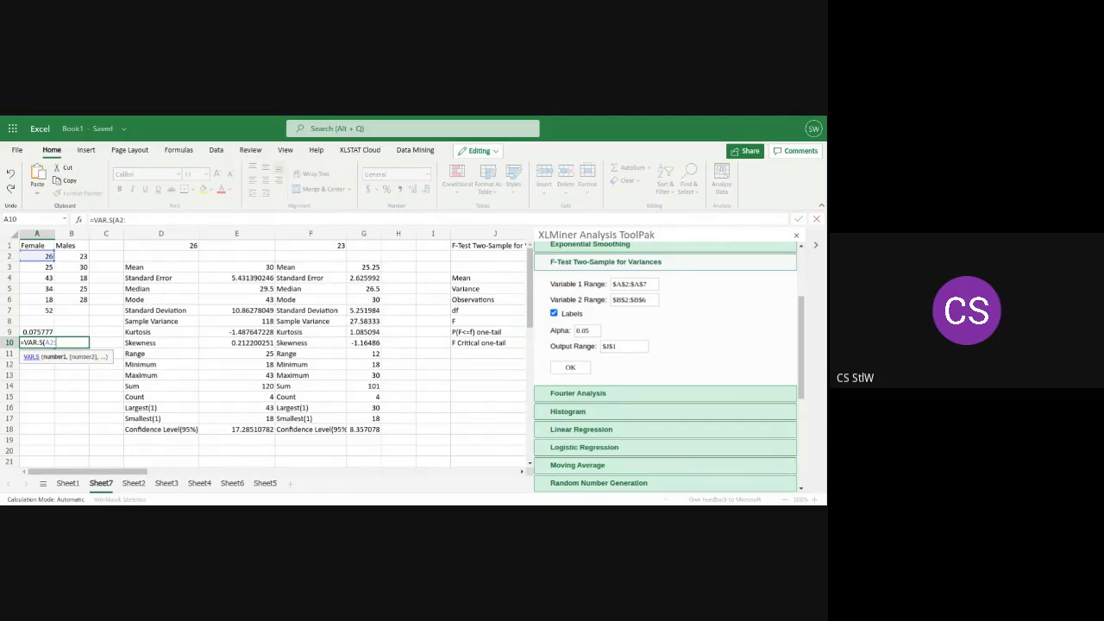
text(A7)
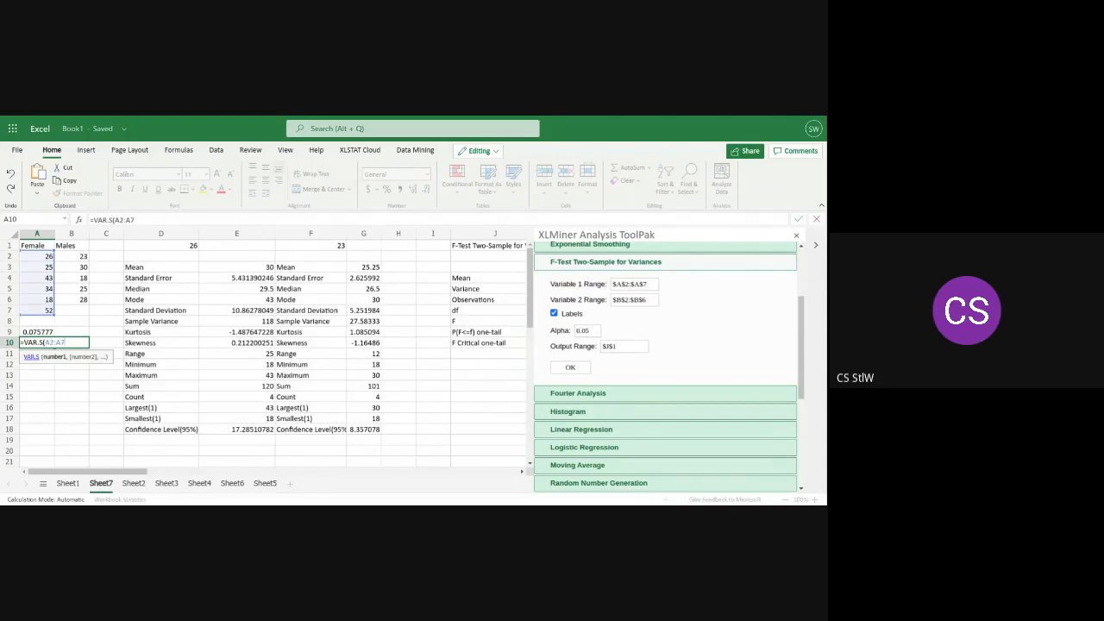
key(Return)
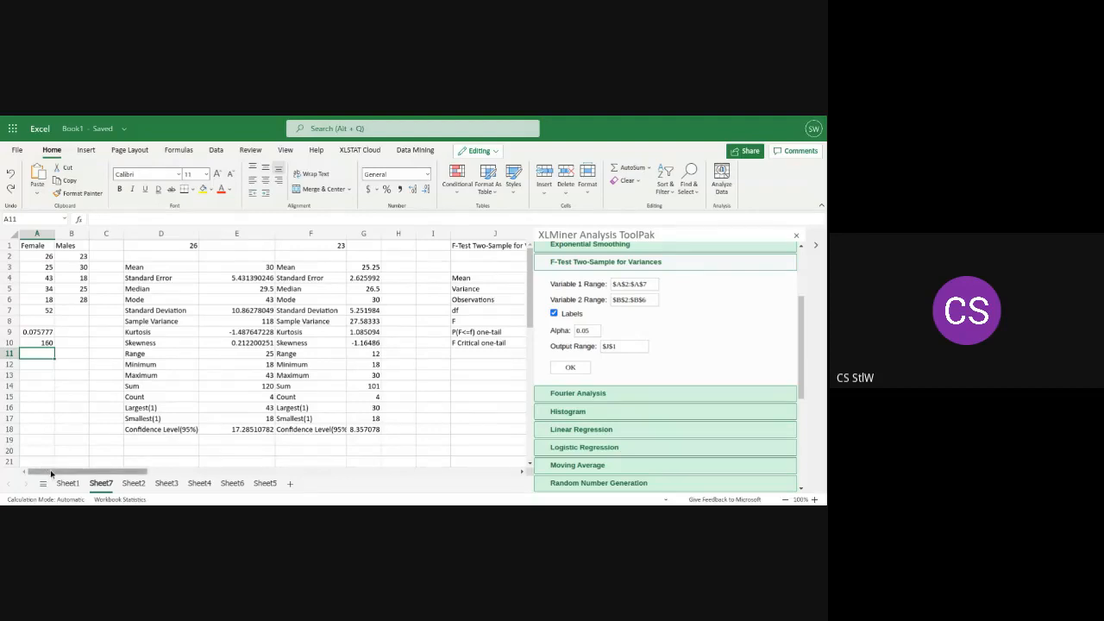
Compare the Female sample variance in A10 with the variances in the ToolPak's F-test output in columns J to L
drag(52, 474, 95, 474)
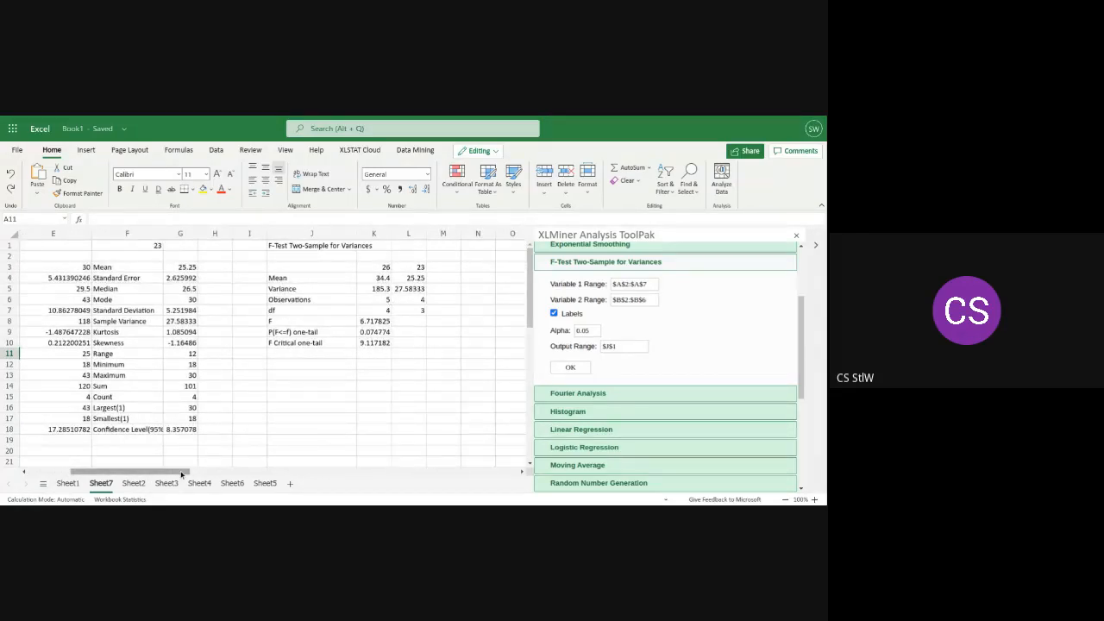
drag(182, 472, 121, 474)
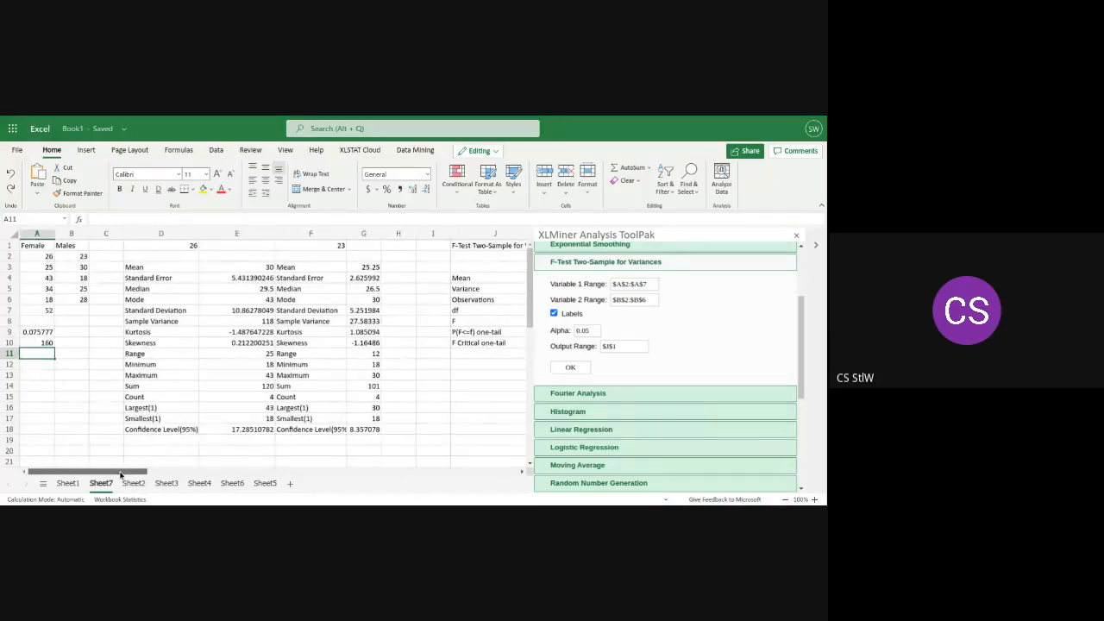
click(72, 344)
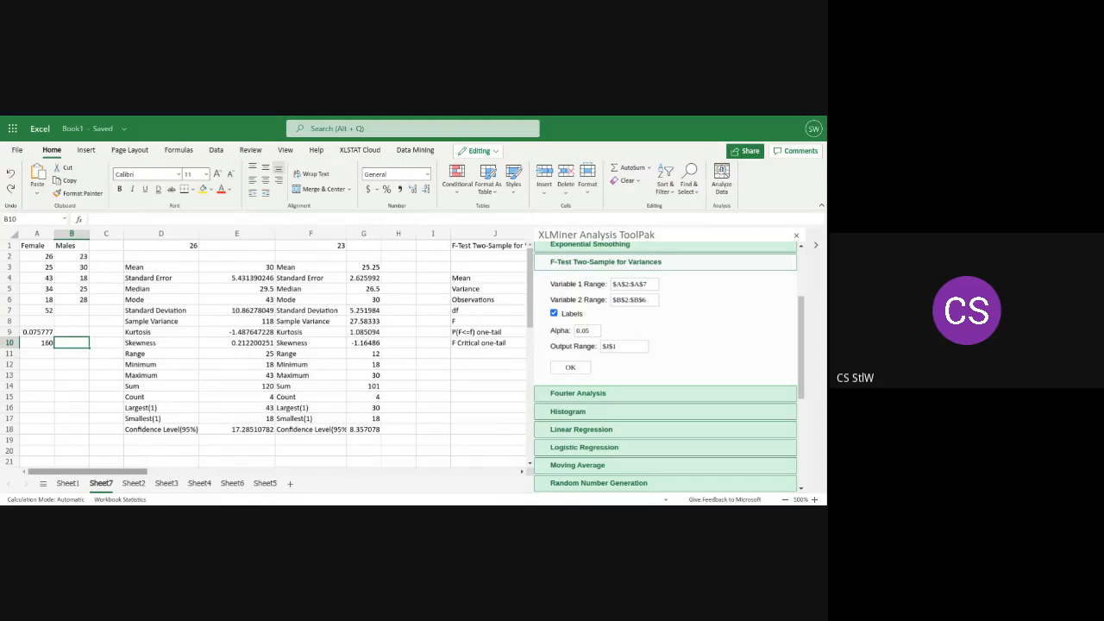
drag(124, 472, 103, 462)
click(40, 346)
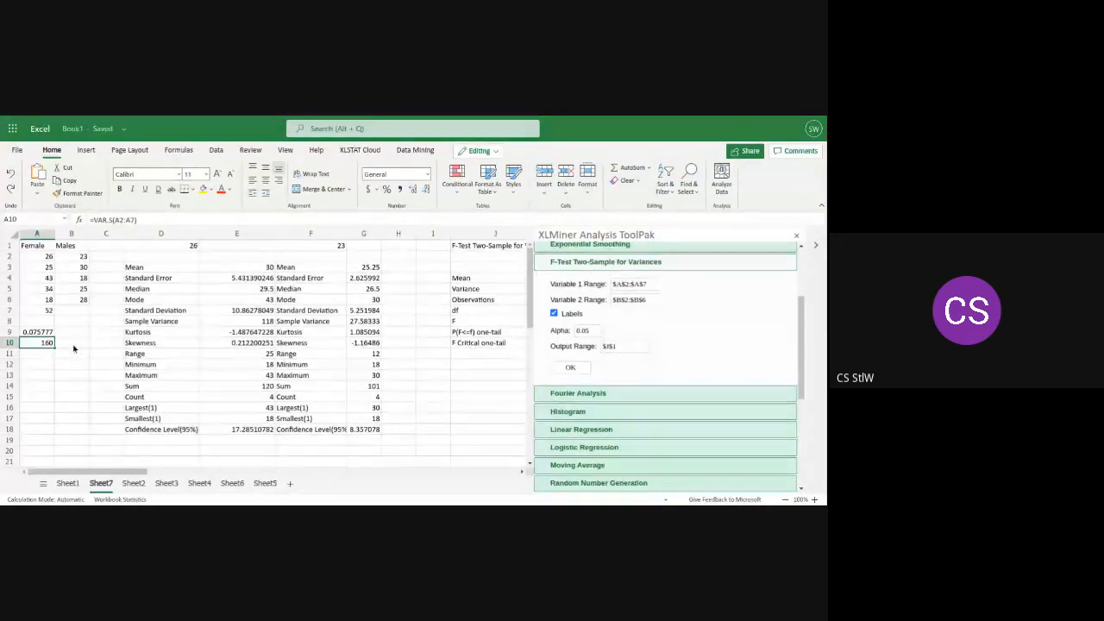
click(74, 347)
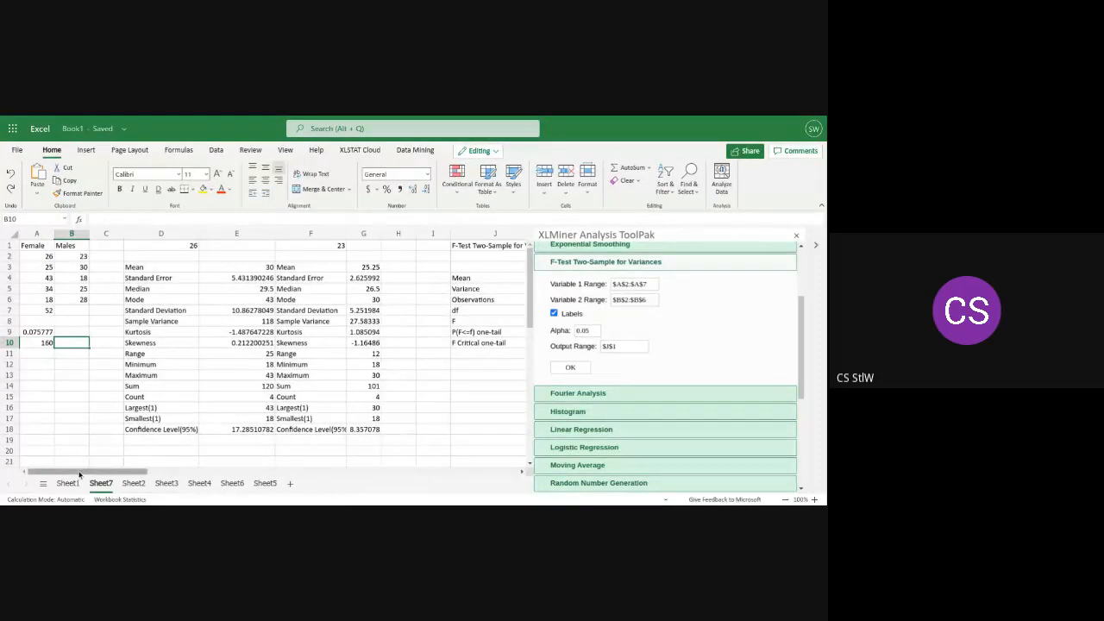
drag(79, 473, 55, 470)
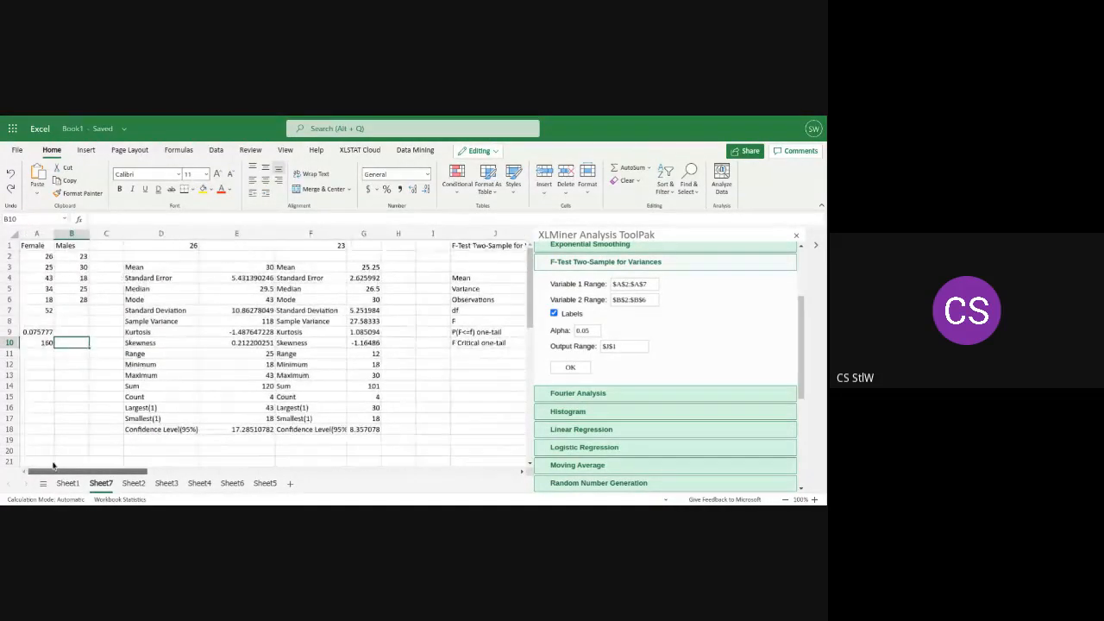
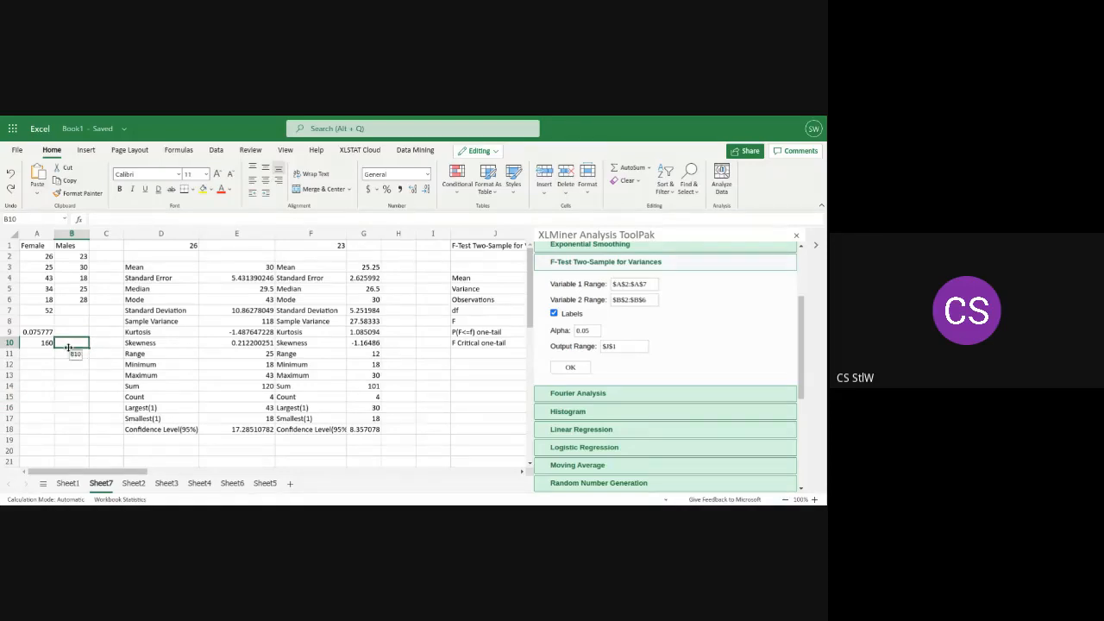
Insert the VAR.S function from the Statistical category into cell B10
click(647, 170)
click(643, 261)
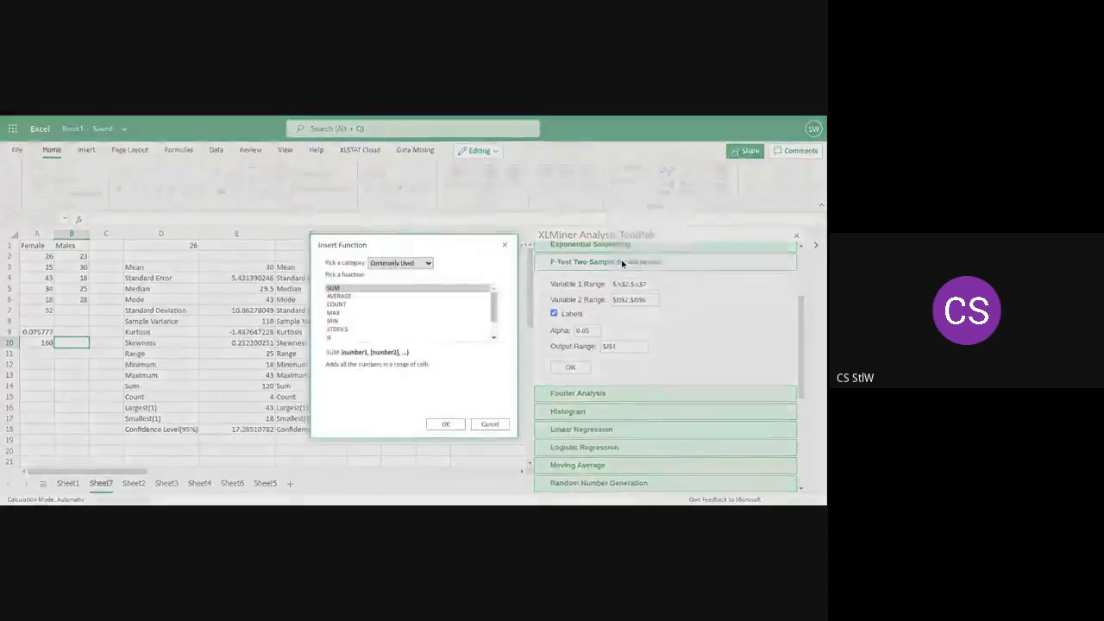
click(431, 266)
click(395, 318)
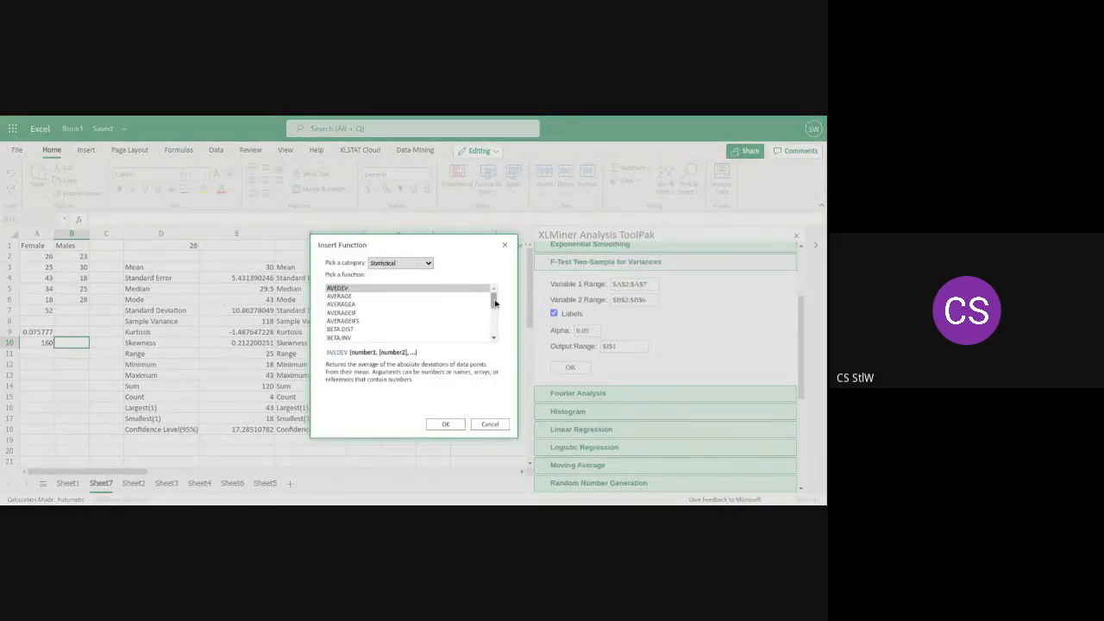
drag(494, 300, 494, 335)
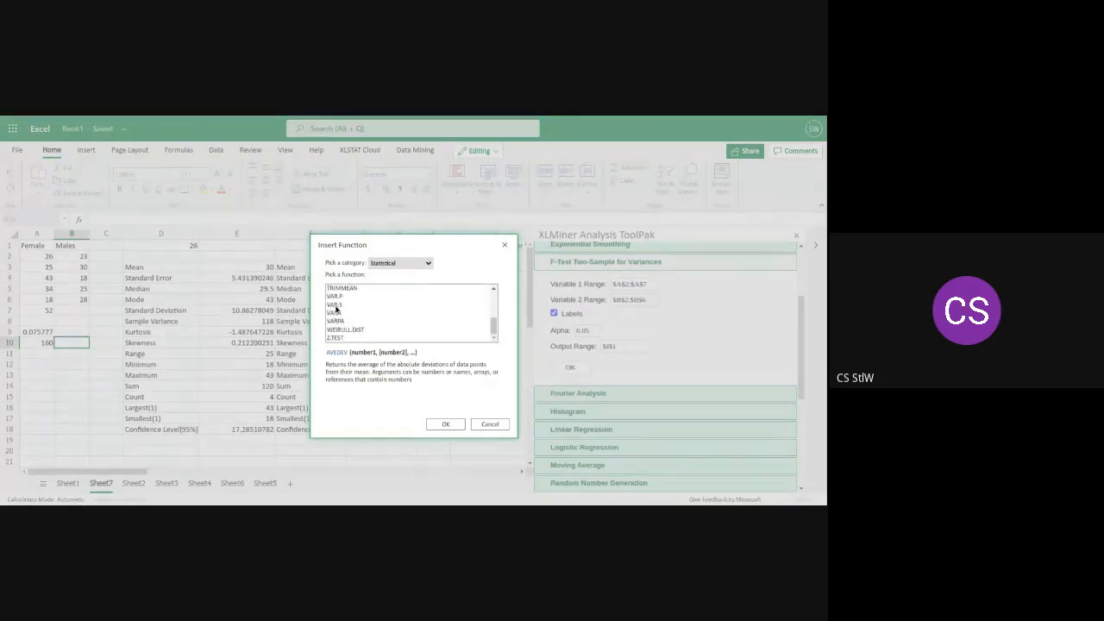
click(337, 306)
click(440, 424)
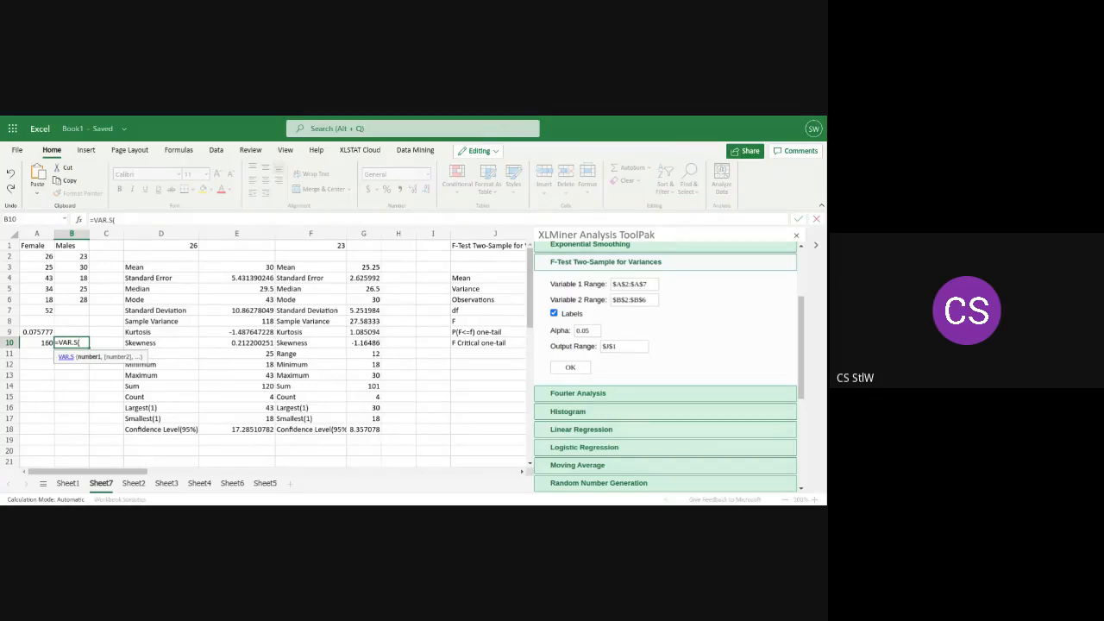
Complete the formula in B10 as =VAR.S(B2:B6) to calculate the sample variance of the Males data
text(B2)
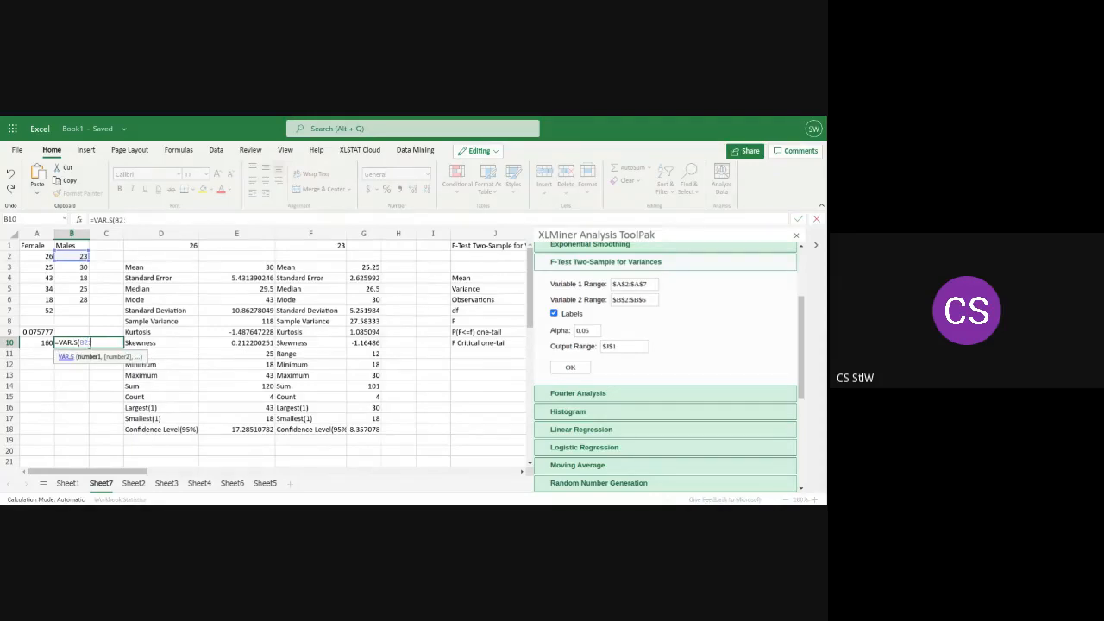
text(:B6)
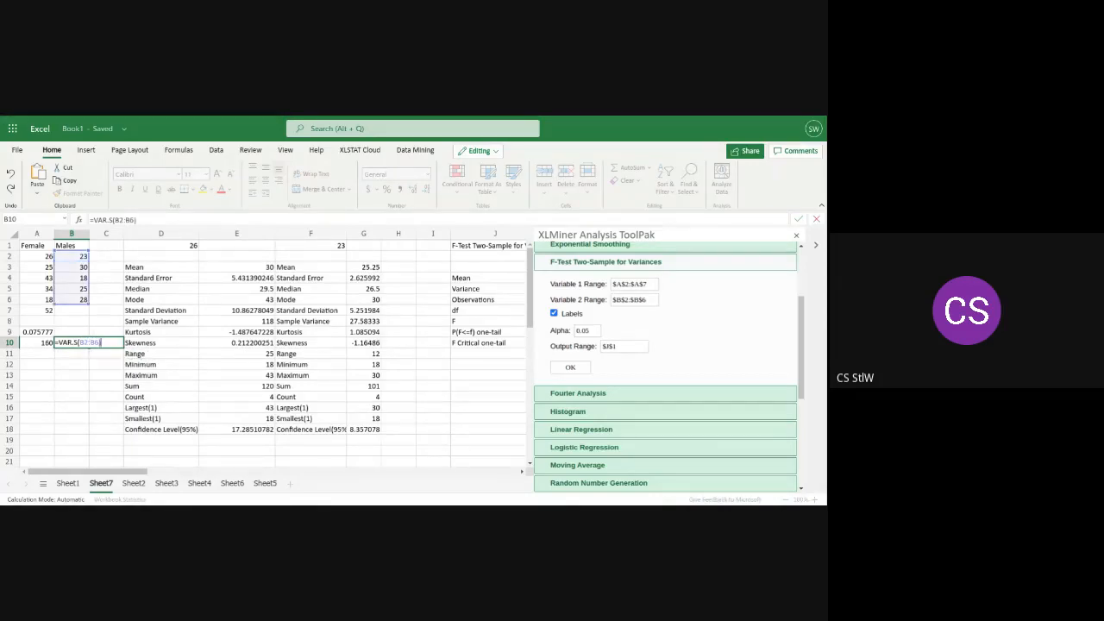
key(Return)
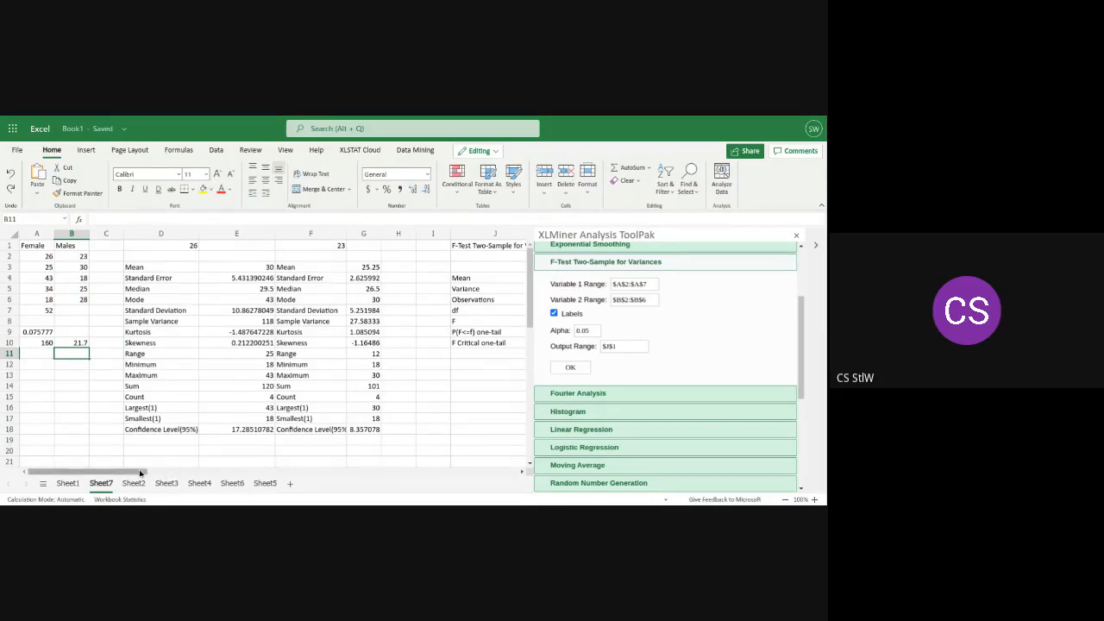
Compare the sample variances in A10 and B10 and the F.TEST result in A9 with the ToolPak's F-test output in columns J to L
drag(144, 475, 177, 473)
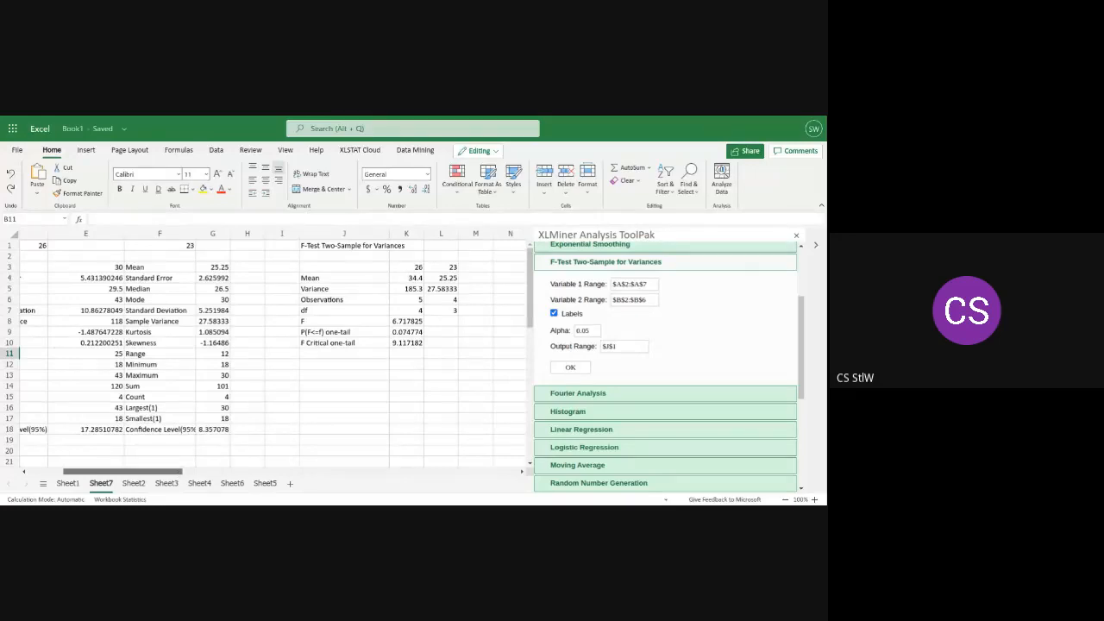
drag(177, 474, 103, 476)
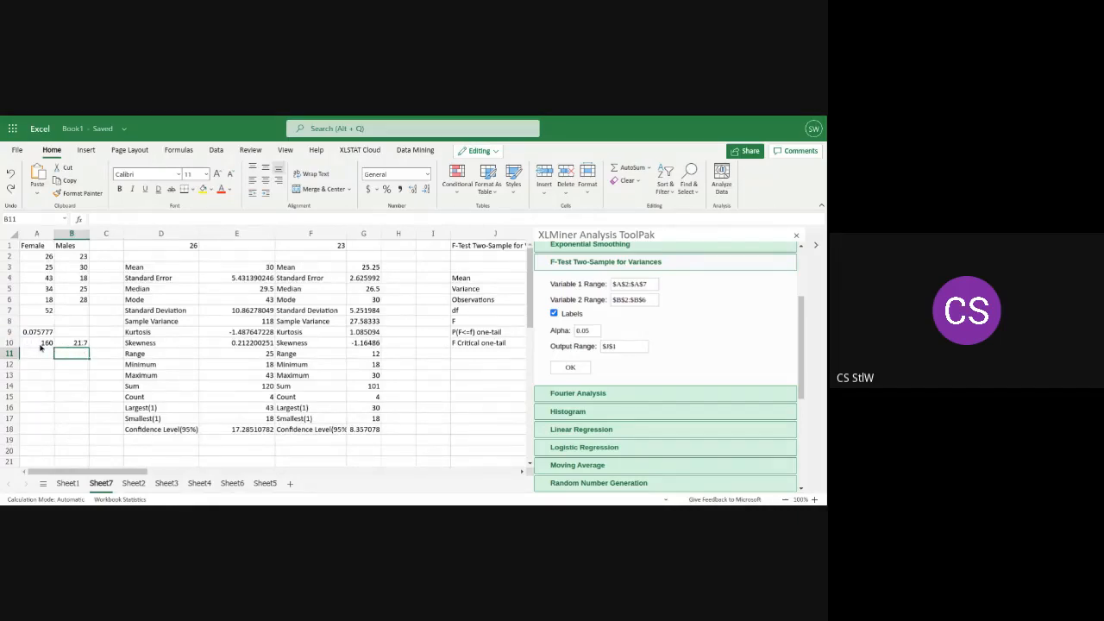
drag(60, 474, 110, 484)
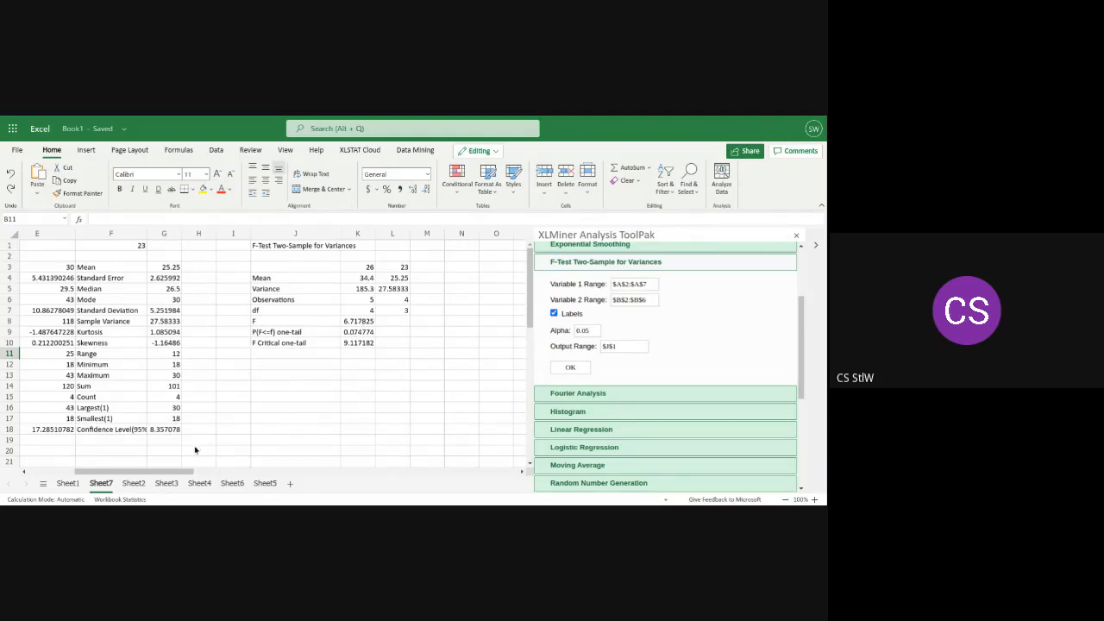
drag(162, 475, 115, 475)
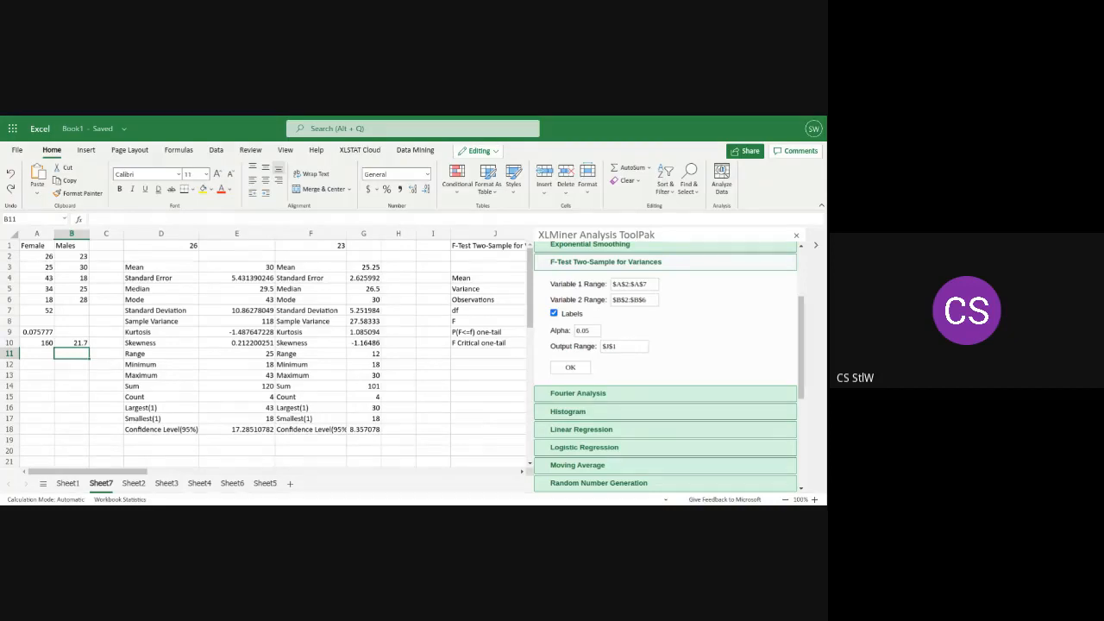
click(37, 332)
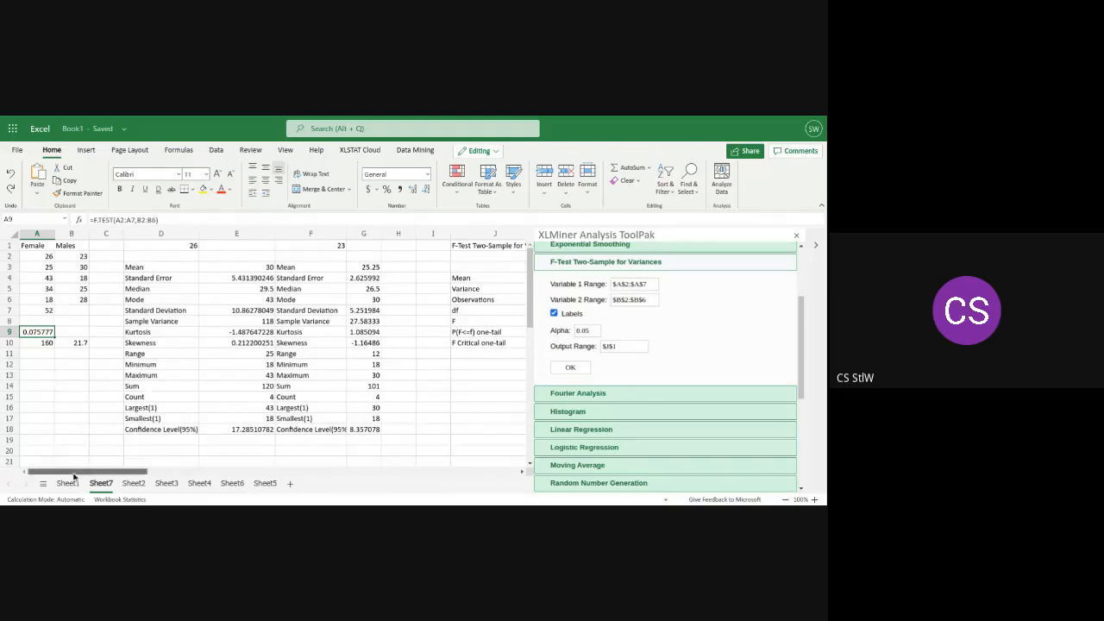
mouse_move(76, 473)
mouse_down()
mouse_move(127, 470)
mouse_move(88, 471)
mouse_up()
Calculate the ratio of the two sample variances in cell A12 with =160/21.7
click(26, 367)
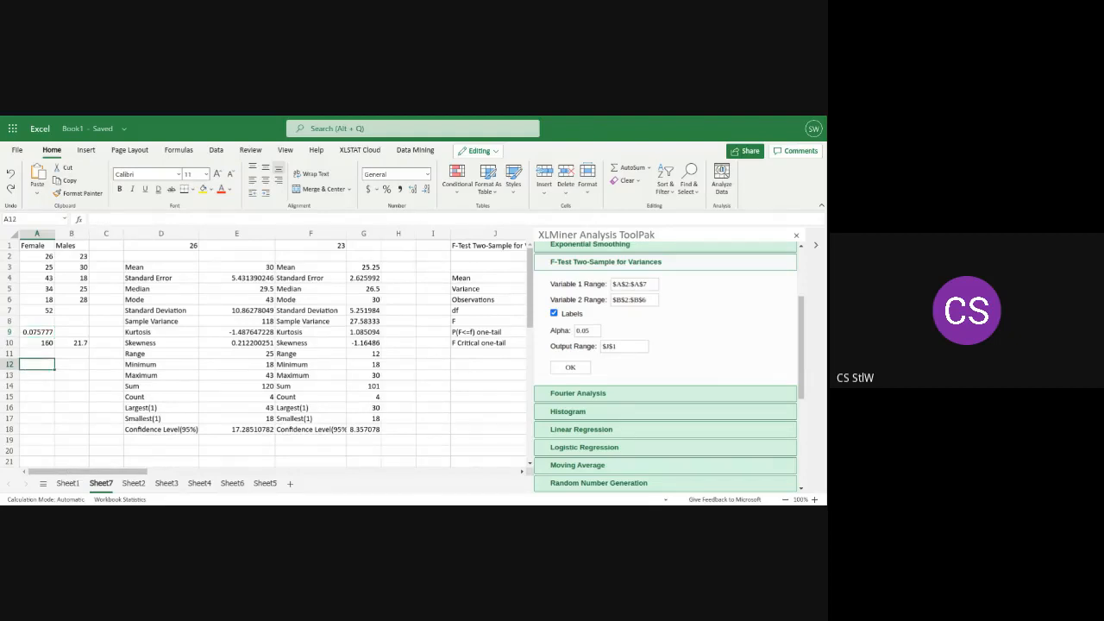
text(7.)
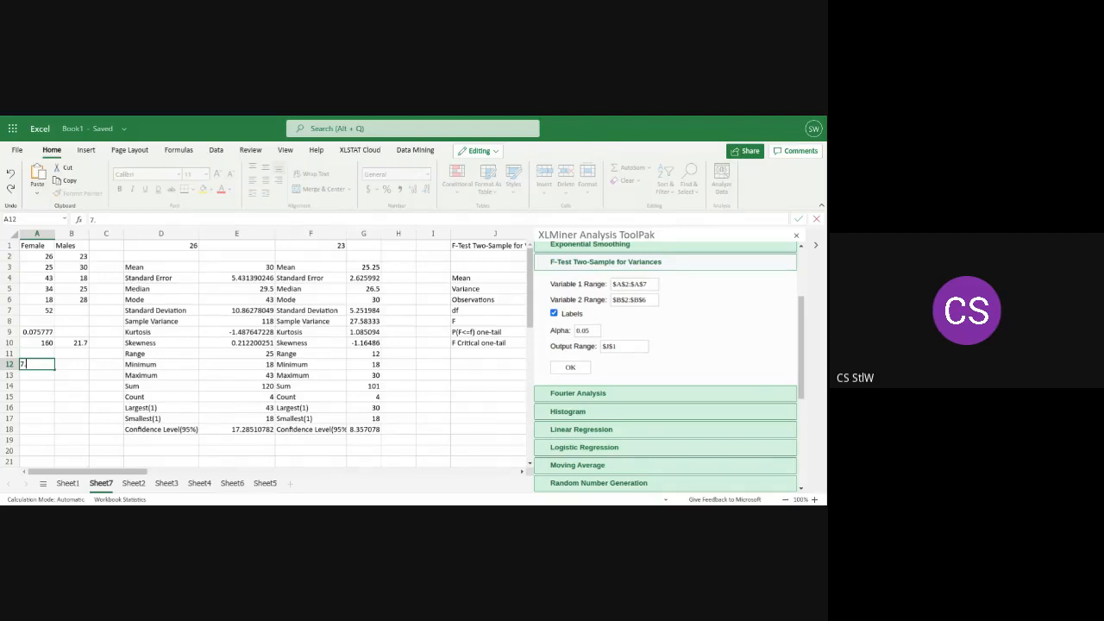
text(3)
key(BackSpace)
key(BackSpace)
key(BackSpace)
text(=160/21.7)
key(Return)
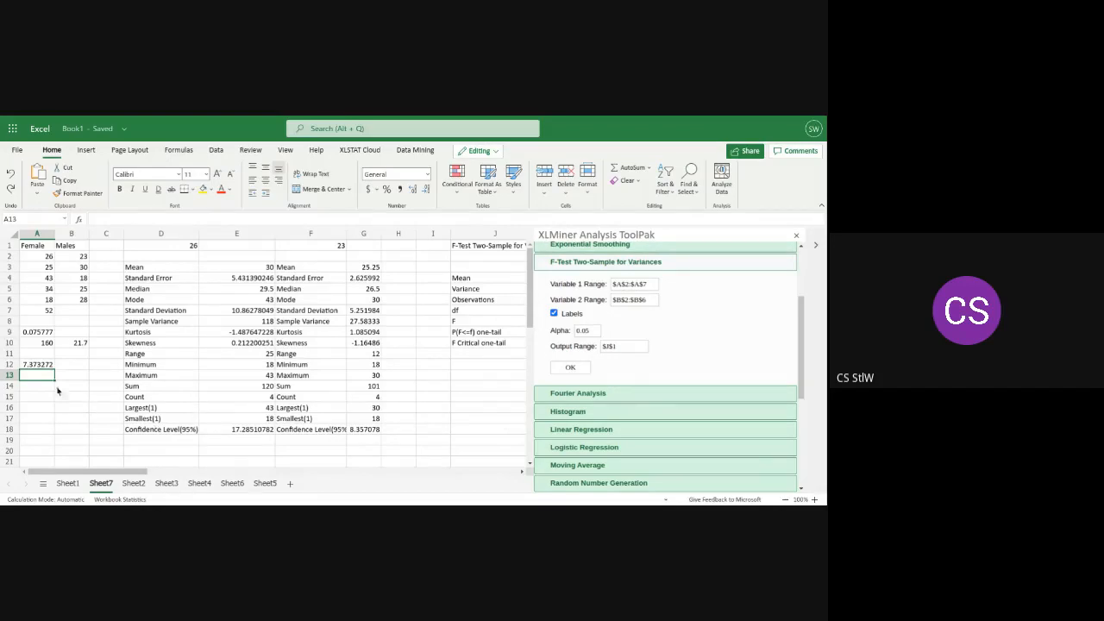
Clear the calculations below the data in cells A12, A10, B10 and A9
click(39, 365)
key(BackSpace)
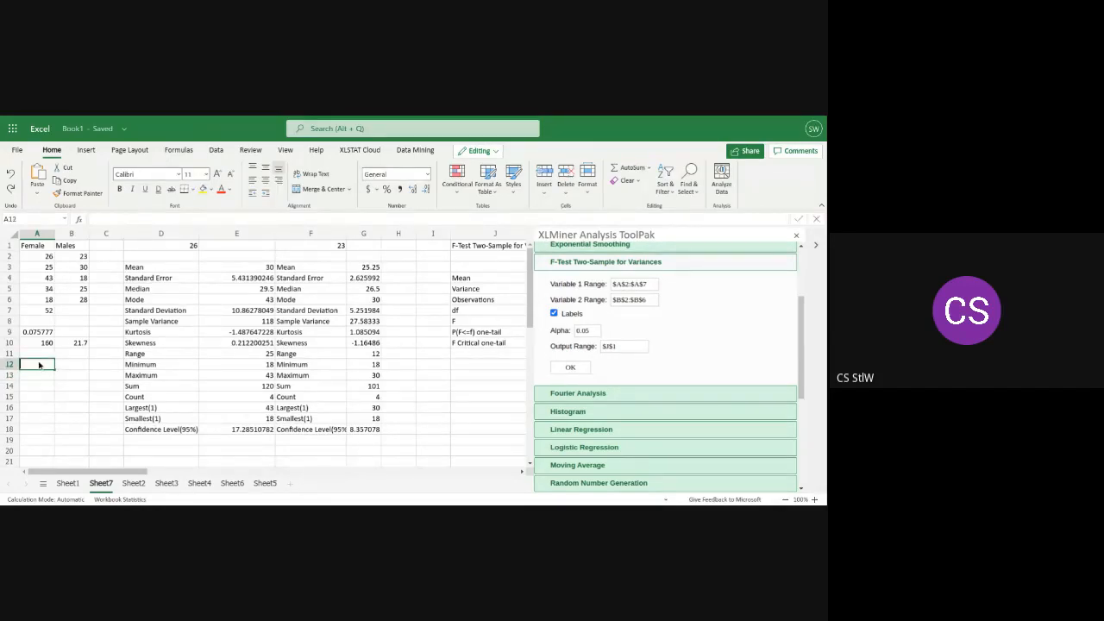
click(40, 343)
key(BackSpace)
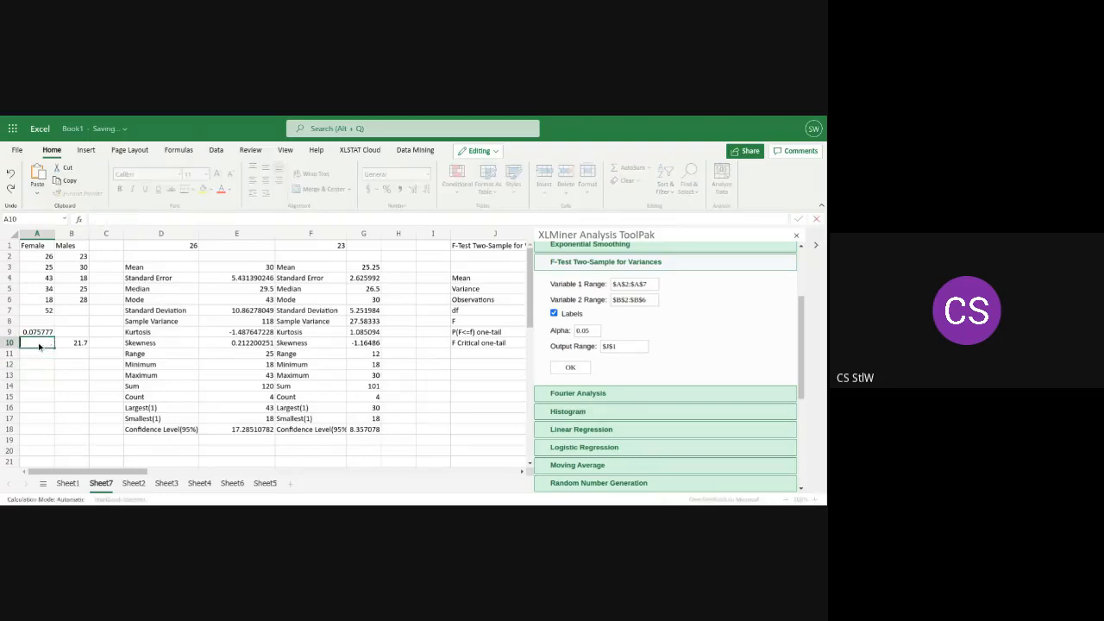
click(77, 343)
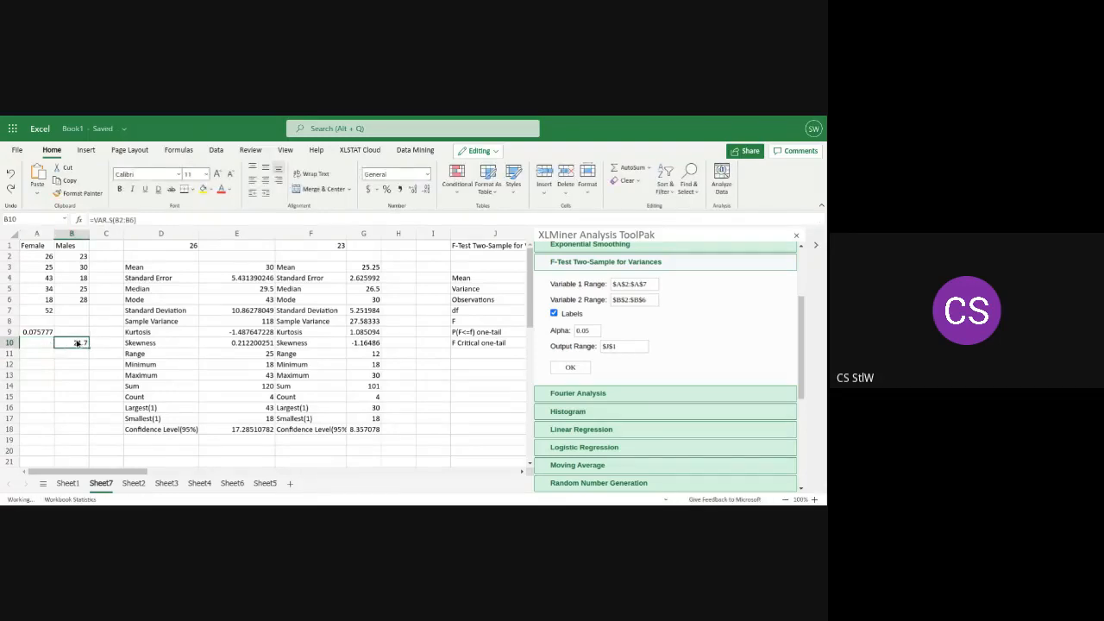
key(BackSpace)
click(33, 334)
key(BackSpace)
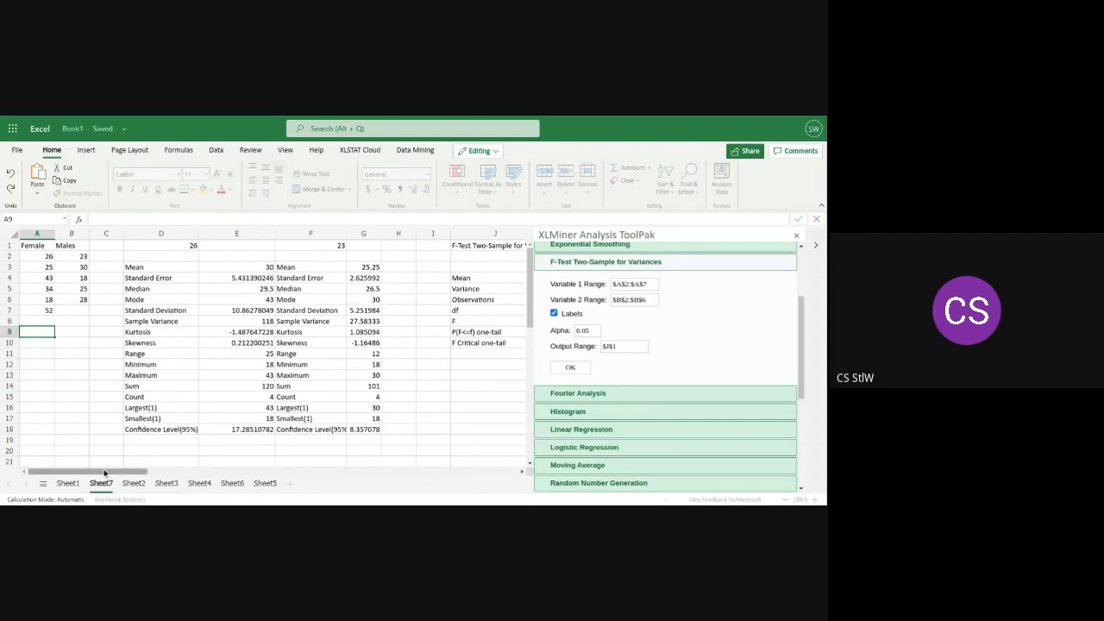
Examine the one-tail p-value in the F-test output and compare the F statistic in K8 with the critical value in K10
drag(105, 472, 139, 473)
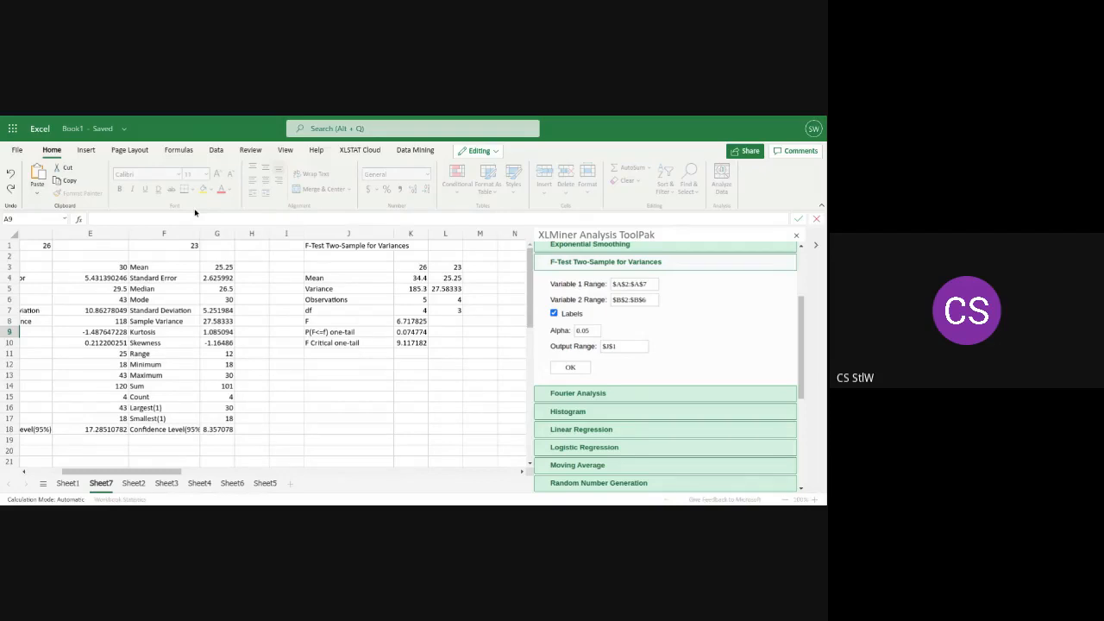
click(84, 151)
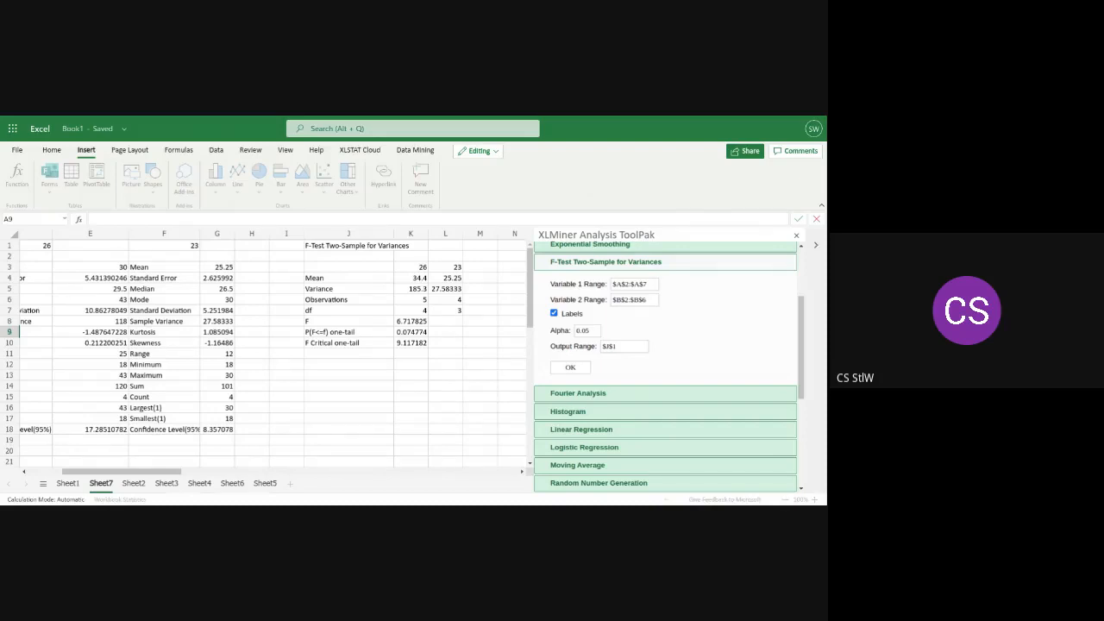
click(408, 331)
click(354, 333)
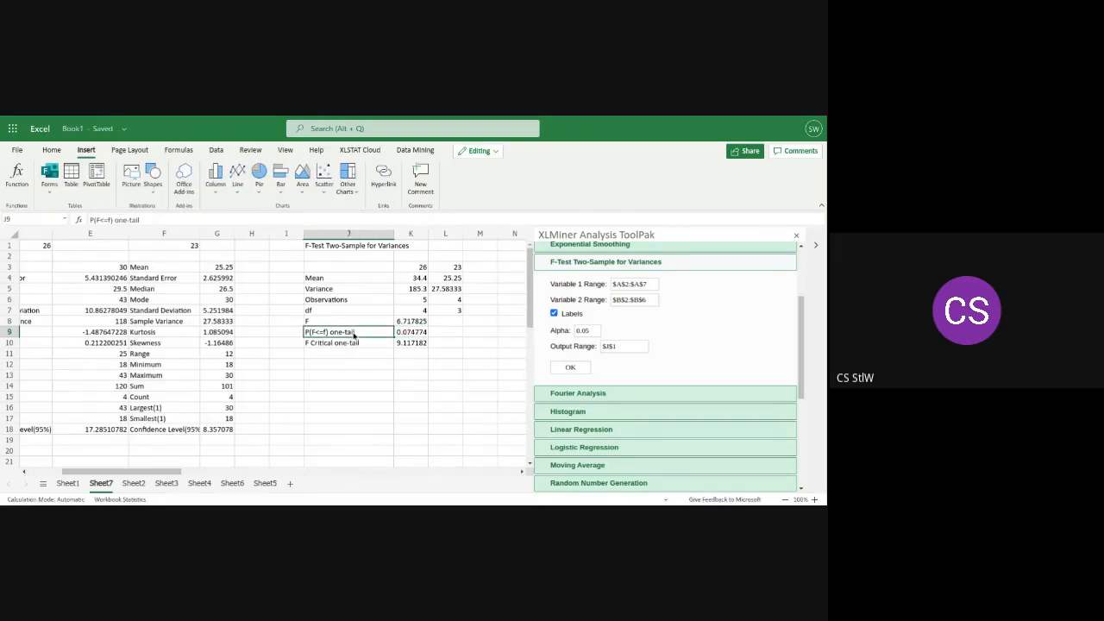
click(342, 344)
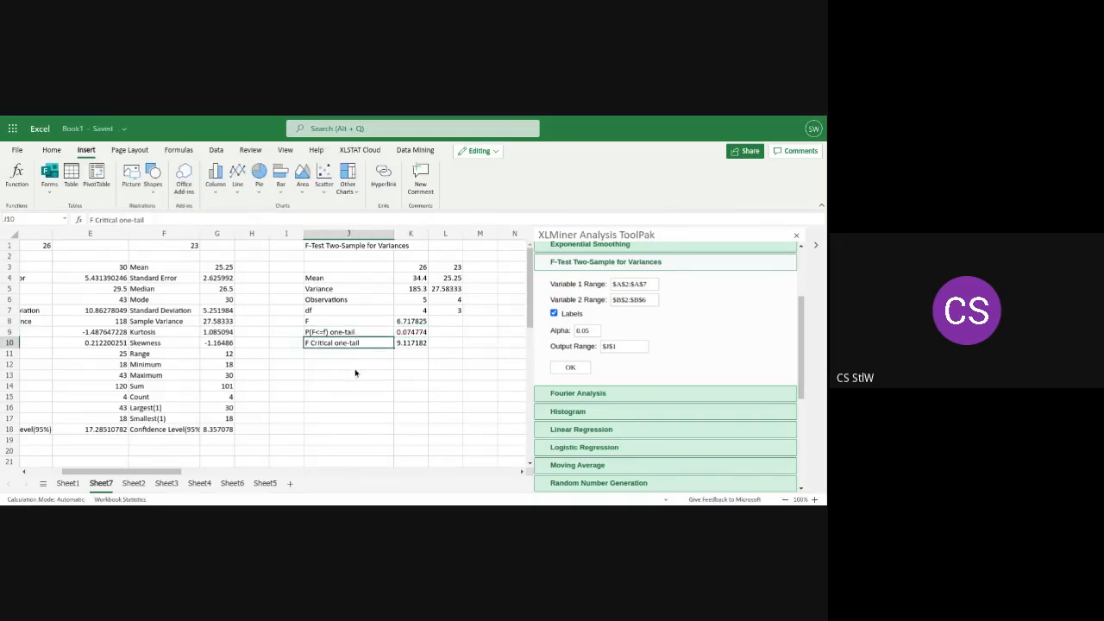
click(339, 376)
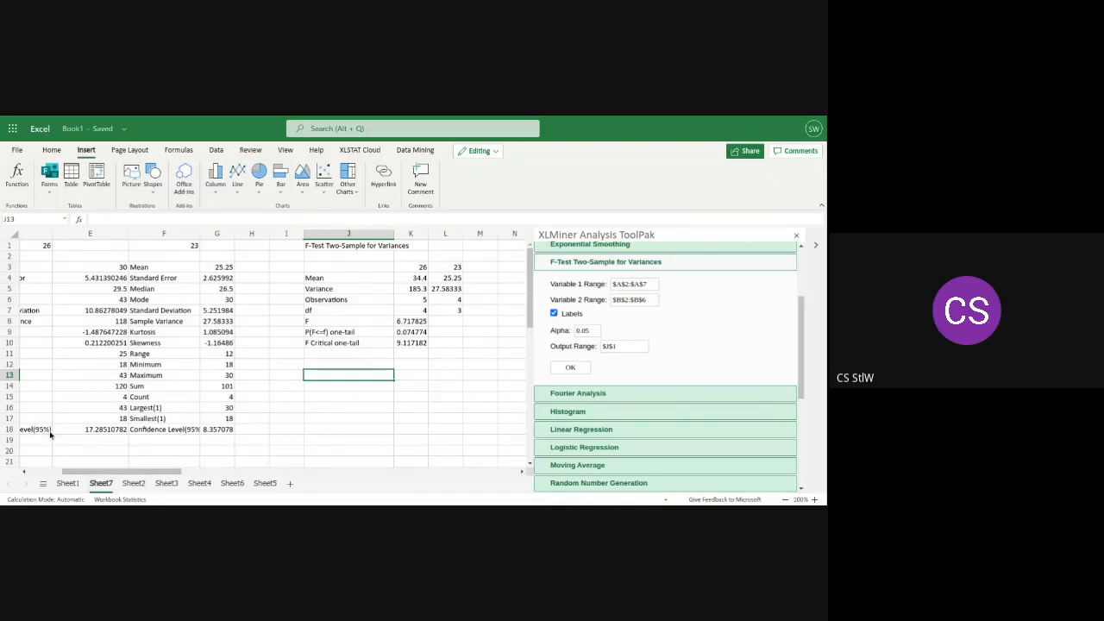
click(415, 322)
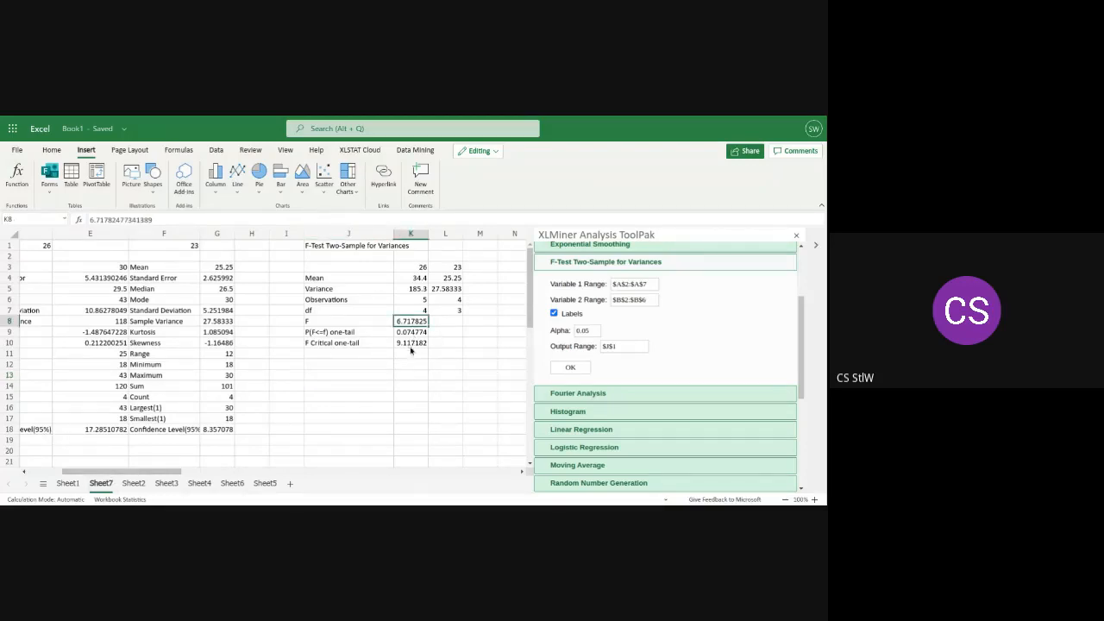
click(412, 346)
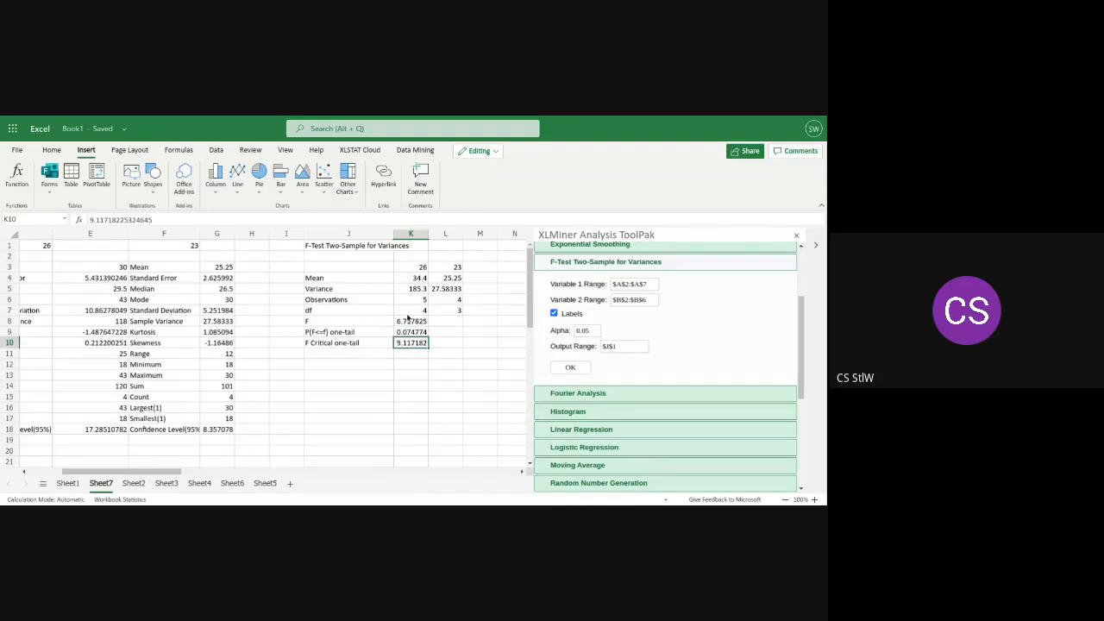
click(406, 323)
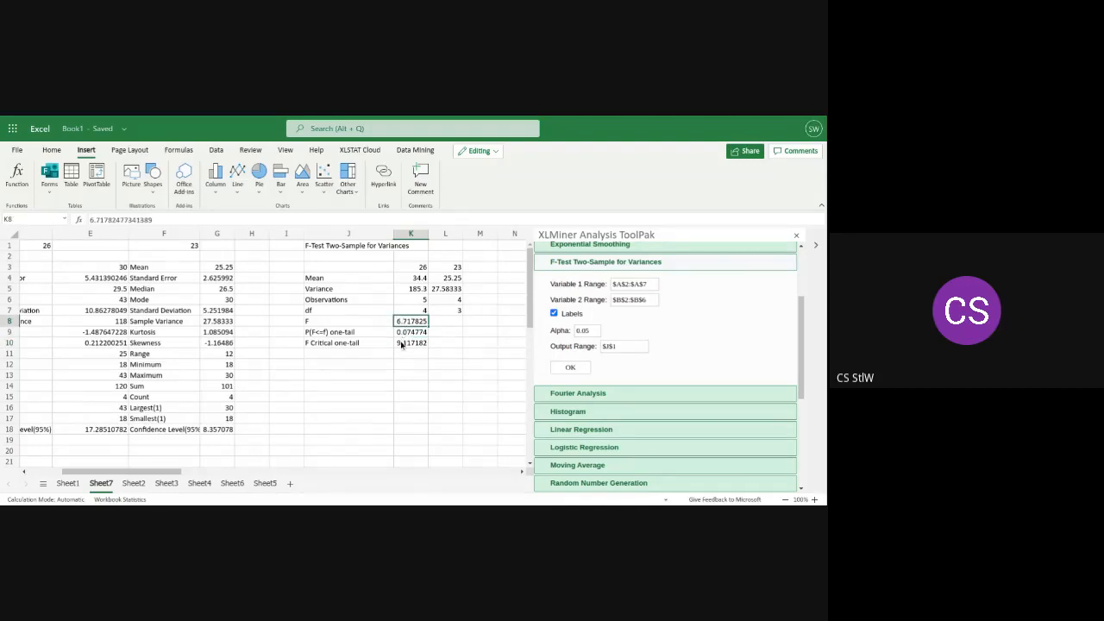
click(401, 343)
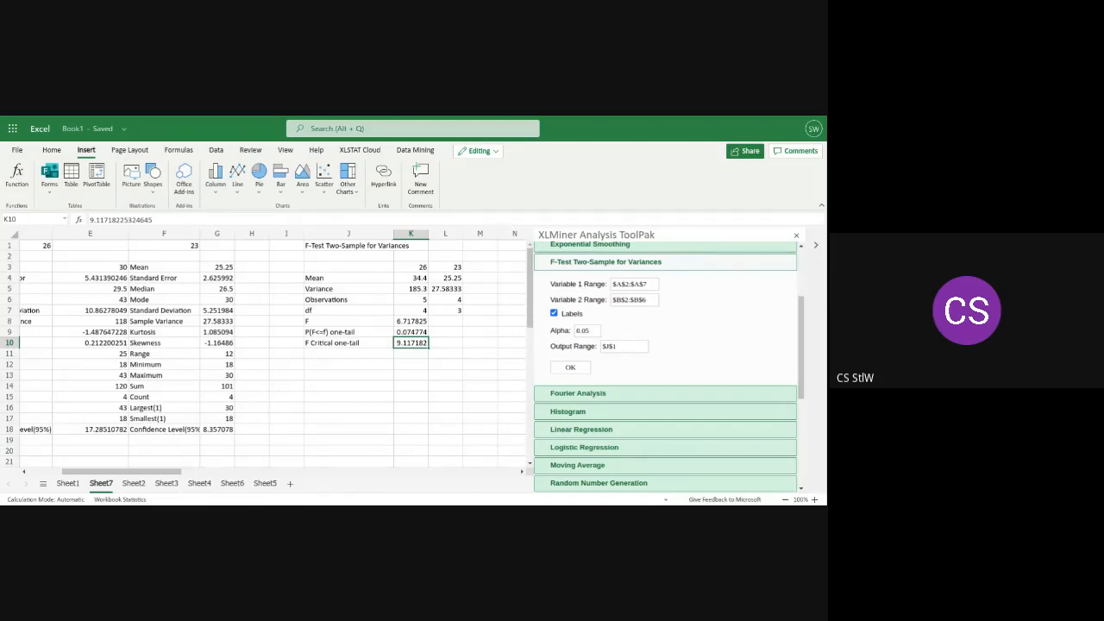
Write the null hypothesis Ho:u1=u2=u3 in cell J15 below the F-test output
click(340, 400)
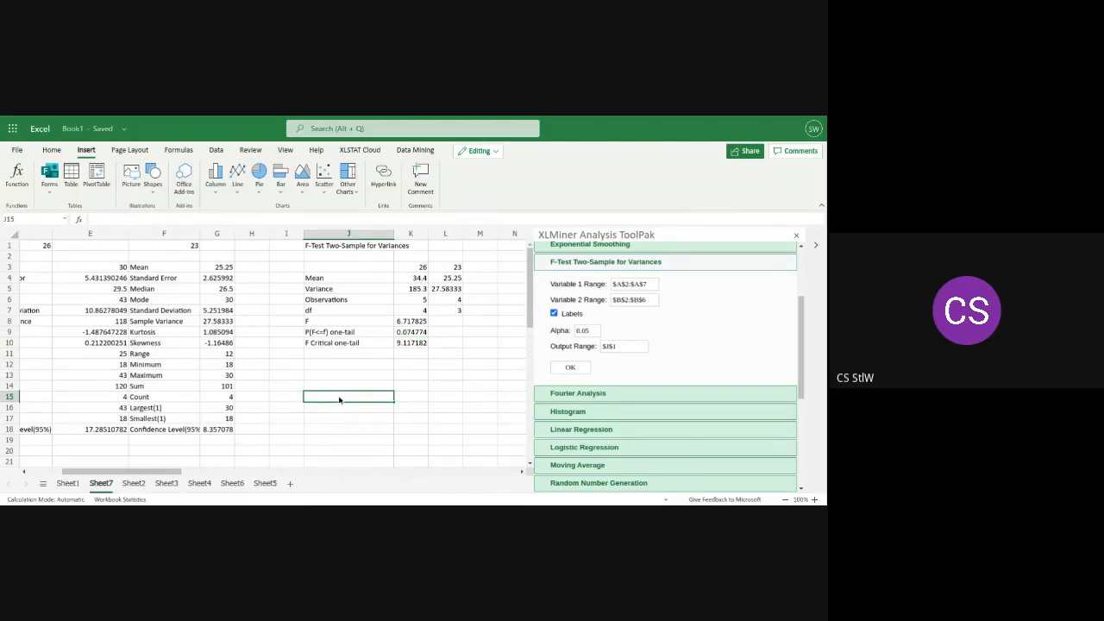
text(H)
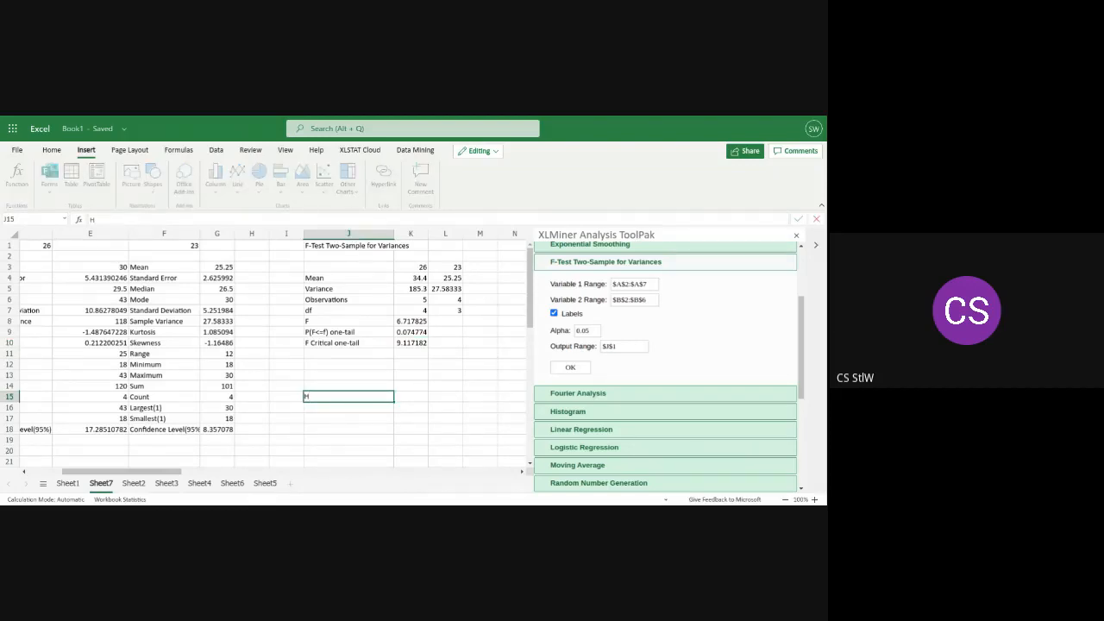
text(o)
text(:u)
text(1-)
text(u)
text(2)
key(BackSpace)
key(BackSpace)
key(BackSpace)
text(=u2=u3)
Start the alternative hypothesis line in cell J16 with the label H1:
click(324, 410)
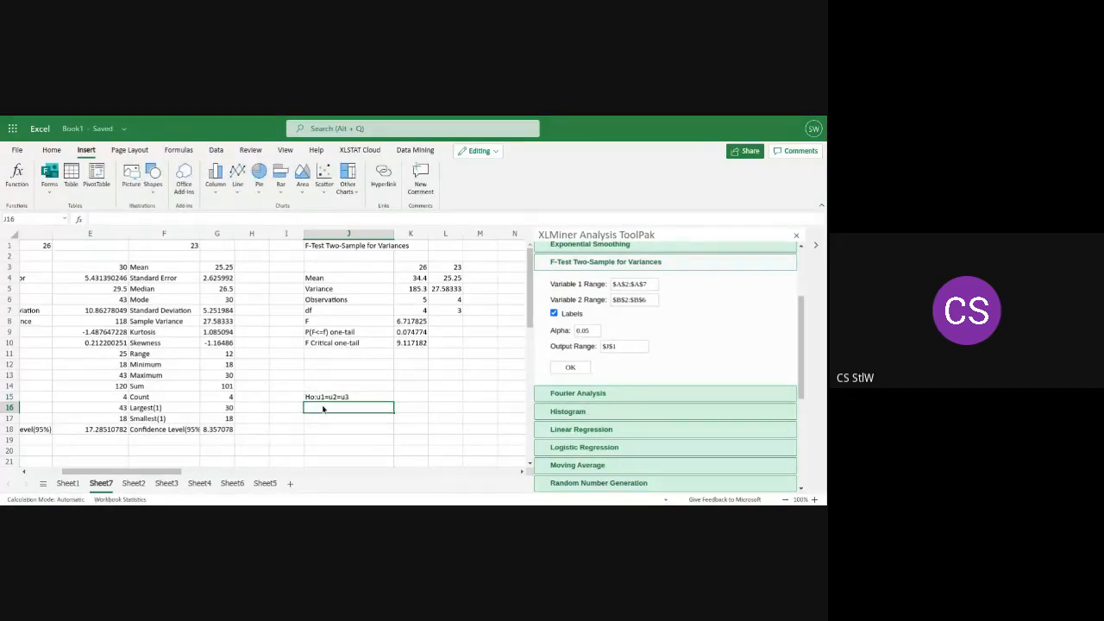
text(H1)
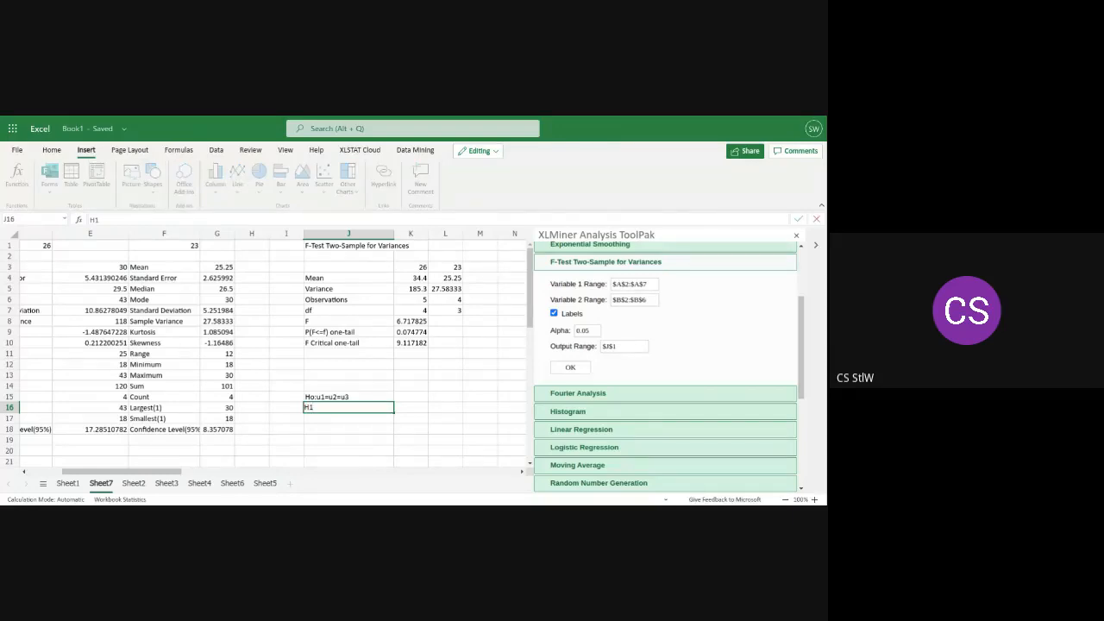
text(:)
Open Sheet1 to review its F-test output and the descriptive statistics of the Scores data
drag(156, 470, 65, 483)
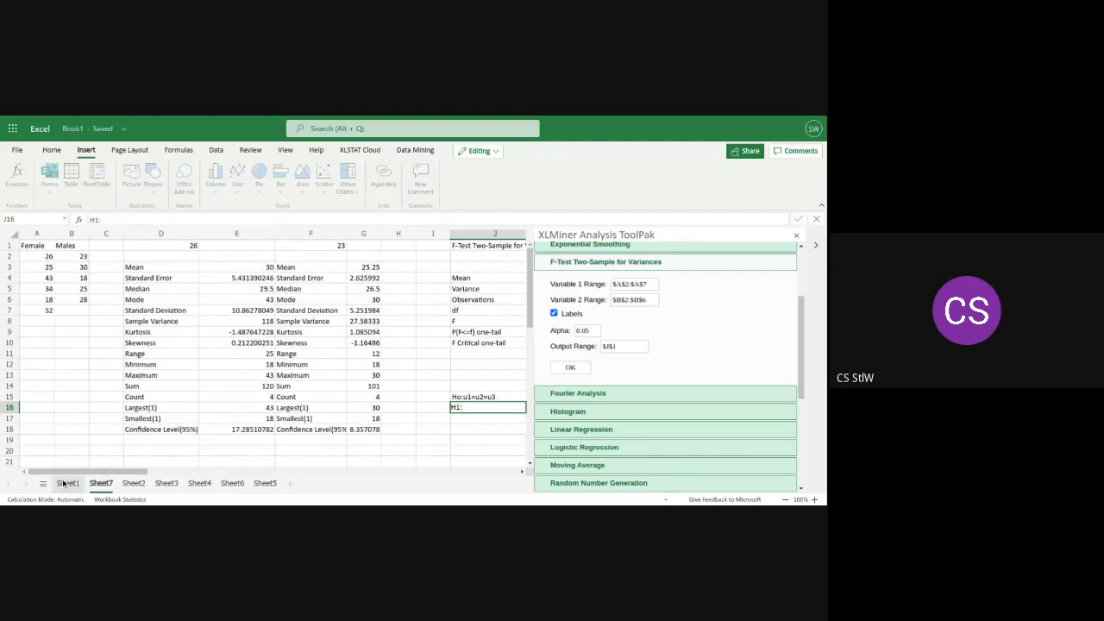
click(63, 483)
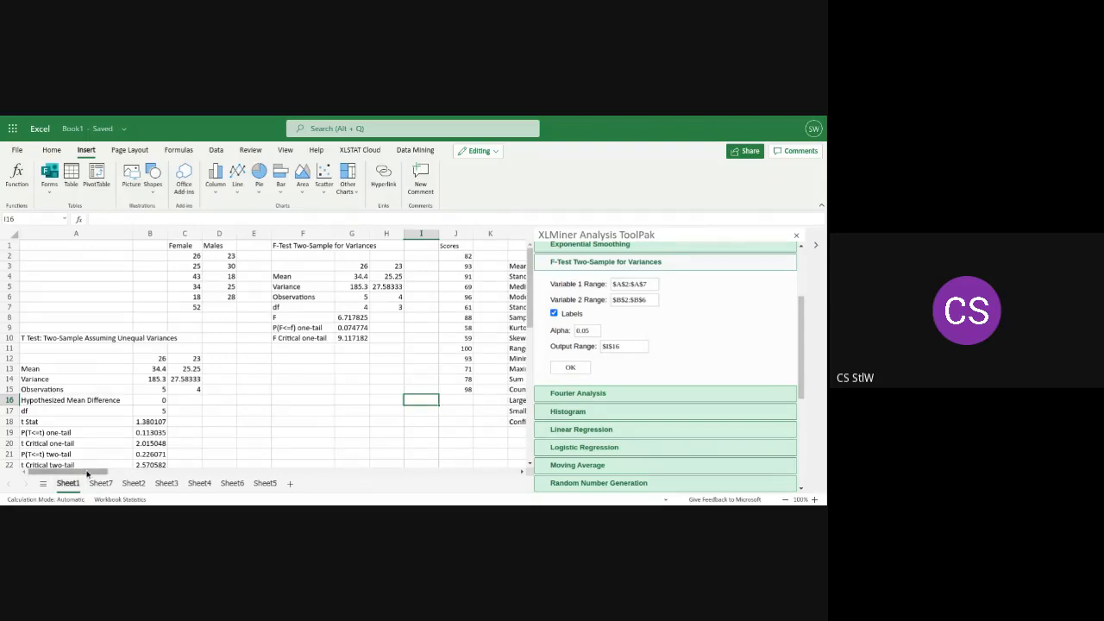
drag(86, 473, 103, 471)
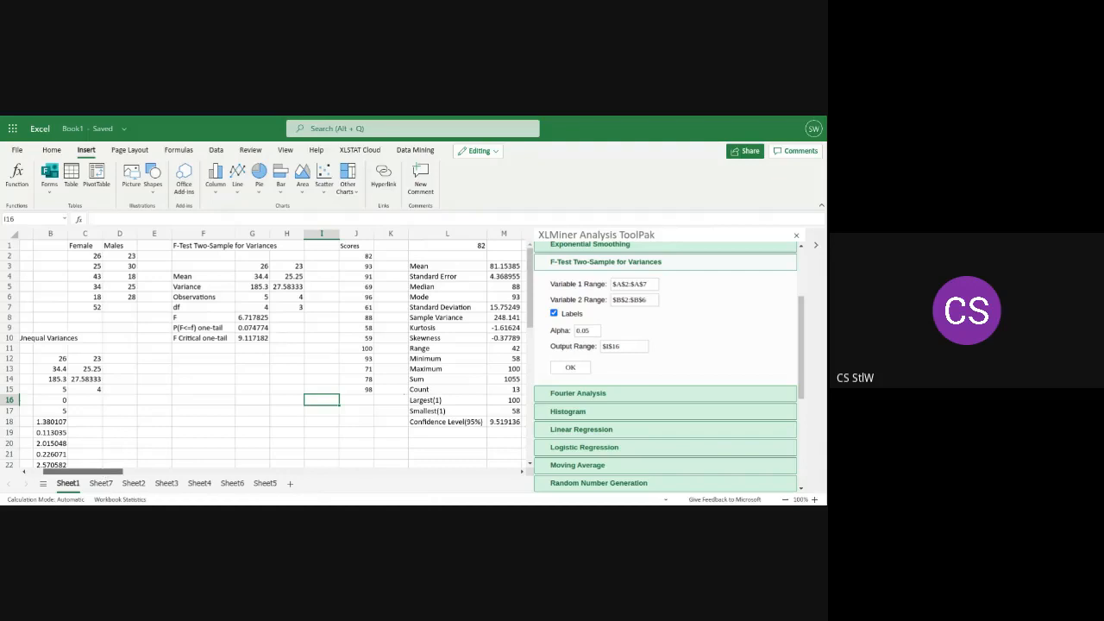
Widen column P on Sheet1 to fit the full economics heading beside the existing single-factor ANOVA output
drag(86, 472, 76, 472)
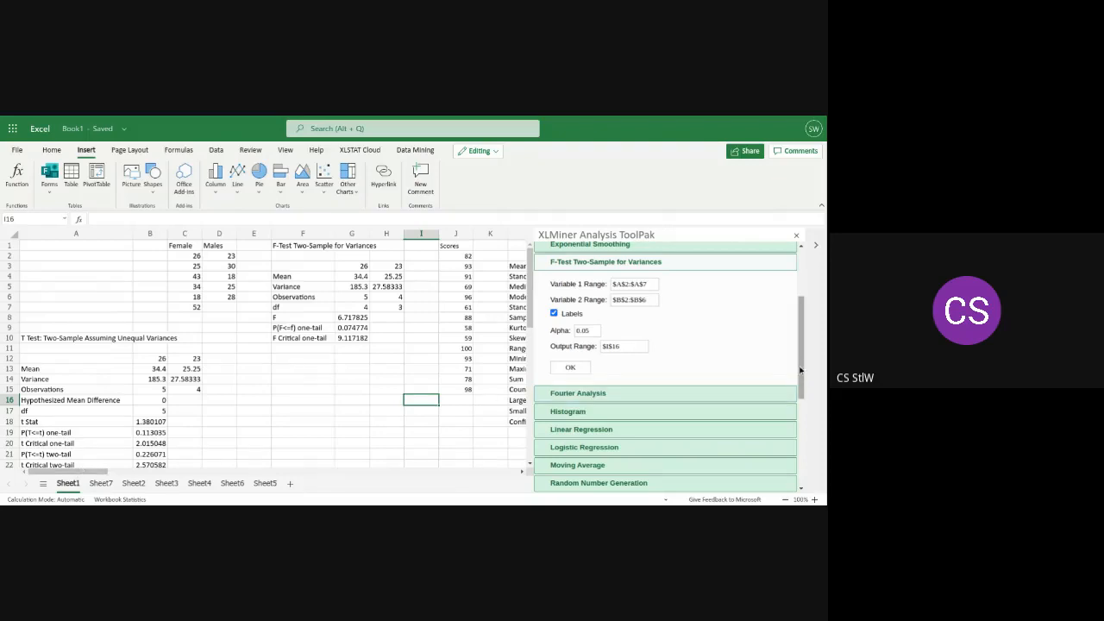
drag(801, 370, 800, 322)
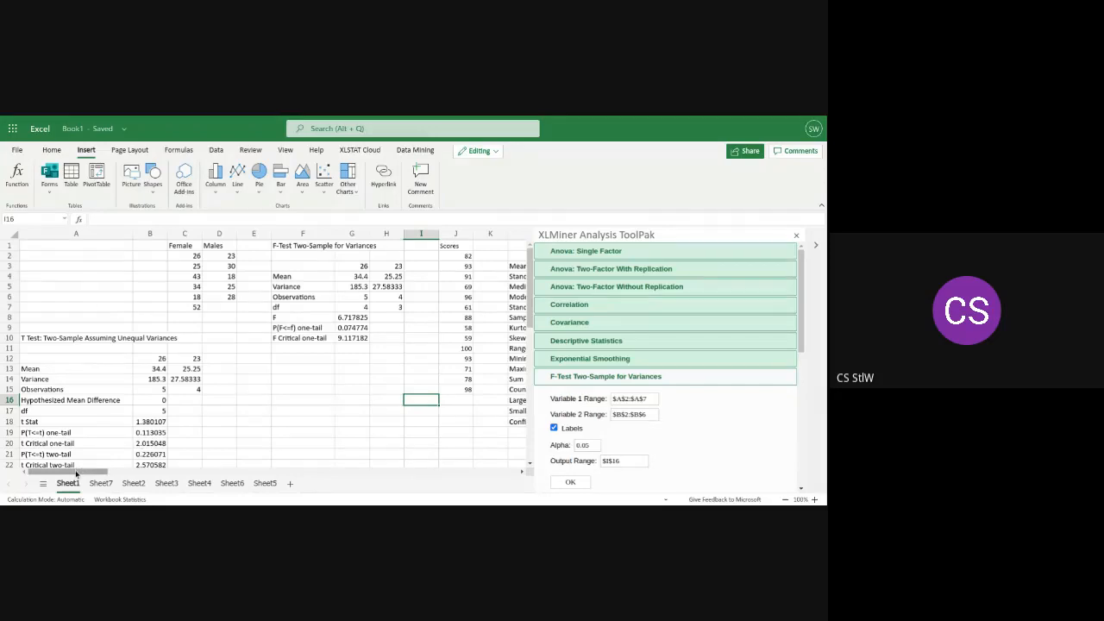
drag(76, 474, 163, 483)
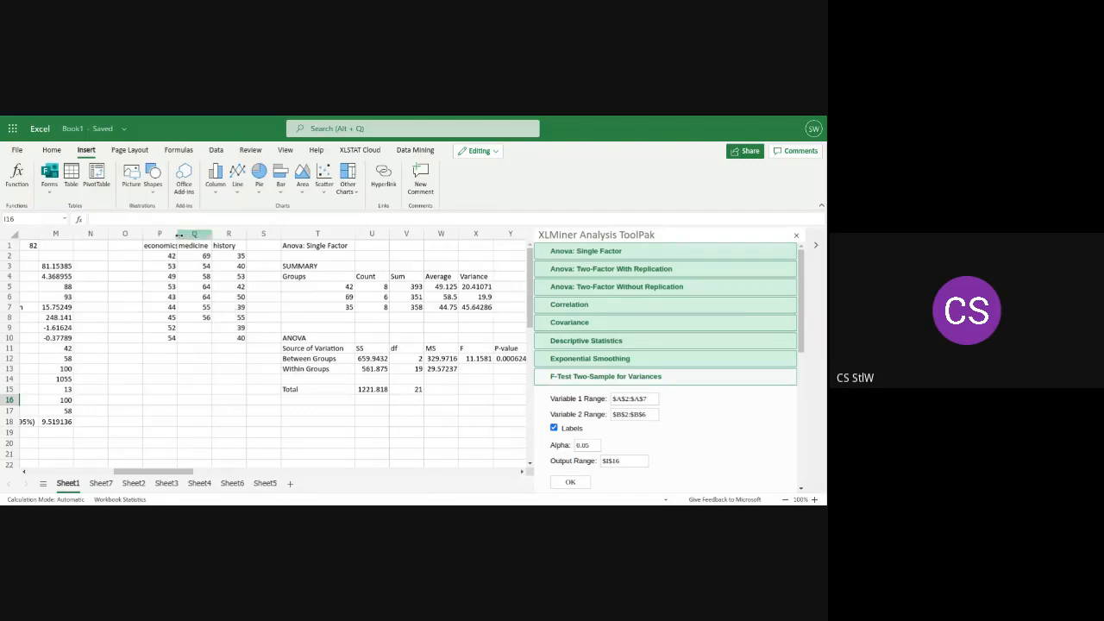
drag(179, 234, 187, 235)
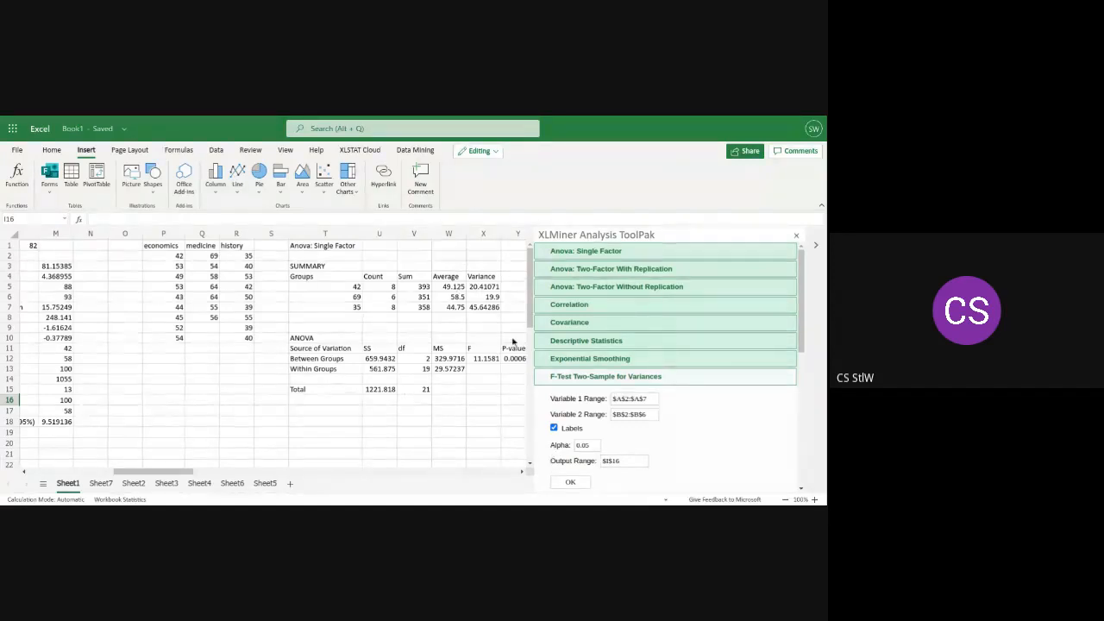
Open the Anova: Single Factor settings and copy the economics, medicine and history data in P1:R10 of Sheet1
click(611, 255)
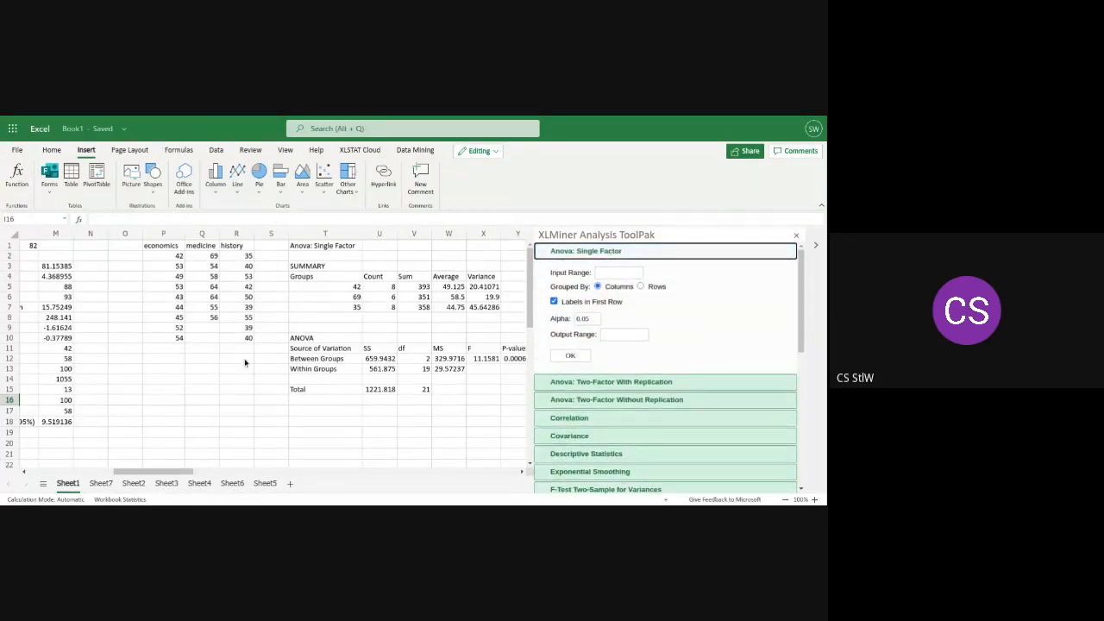
drag(249, 343, 150, 247)
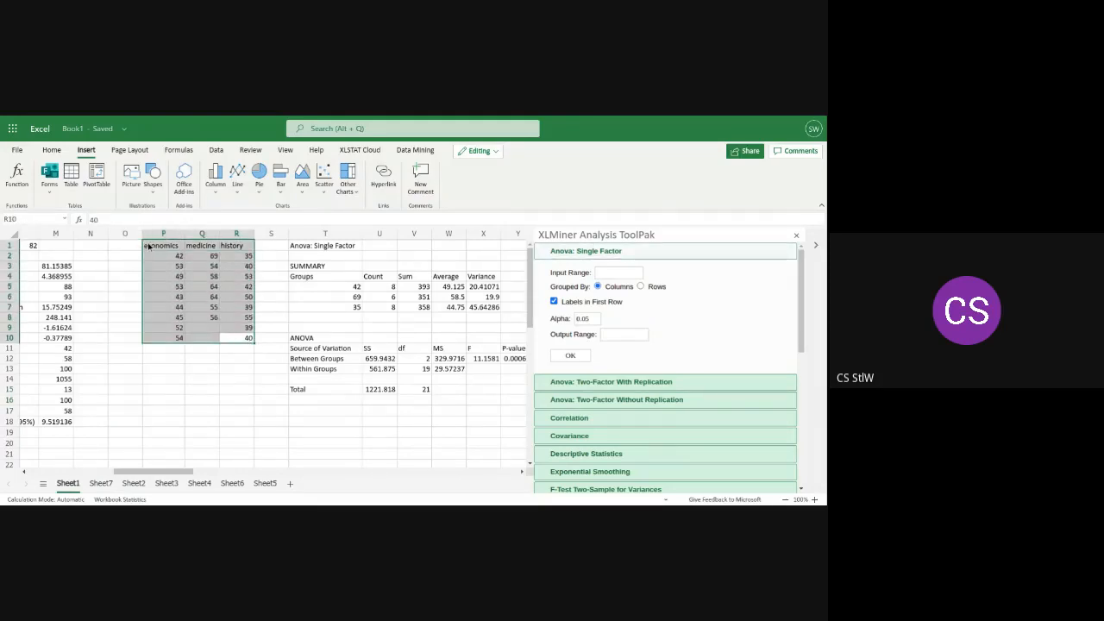
right_click(164, 258)
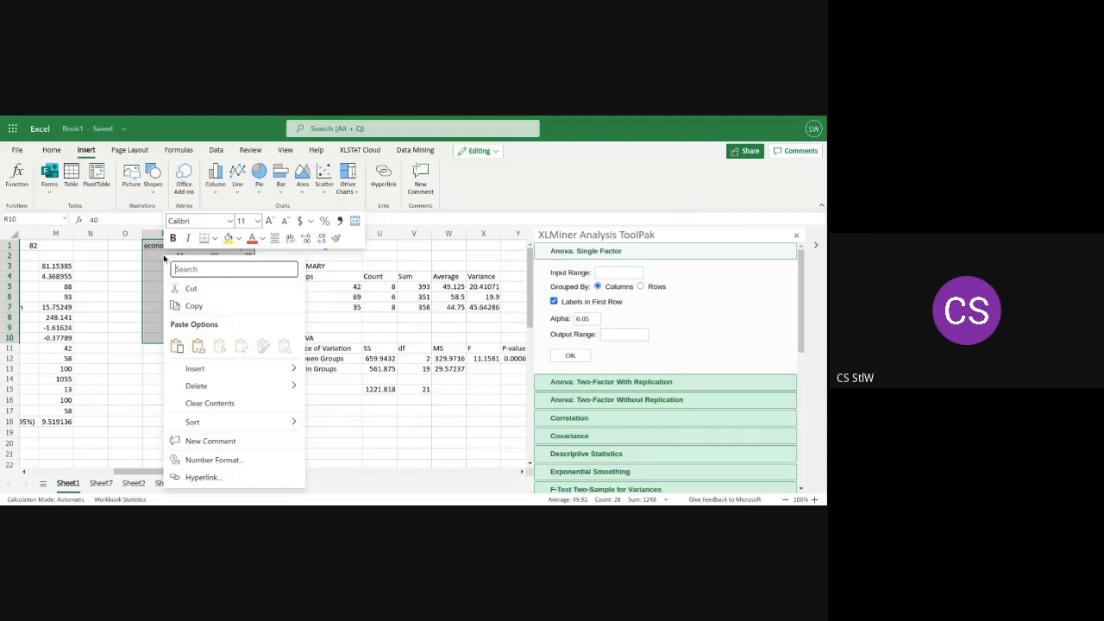
click(197, 306)
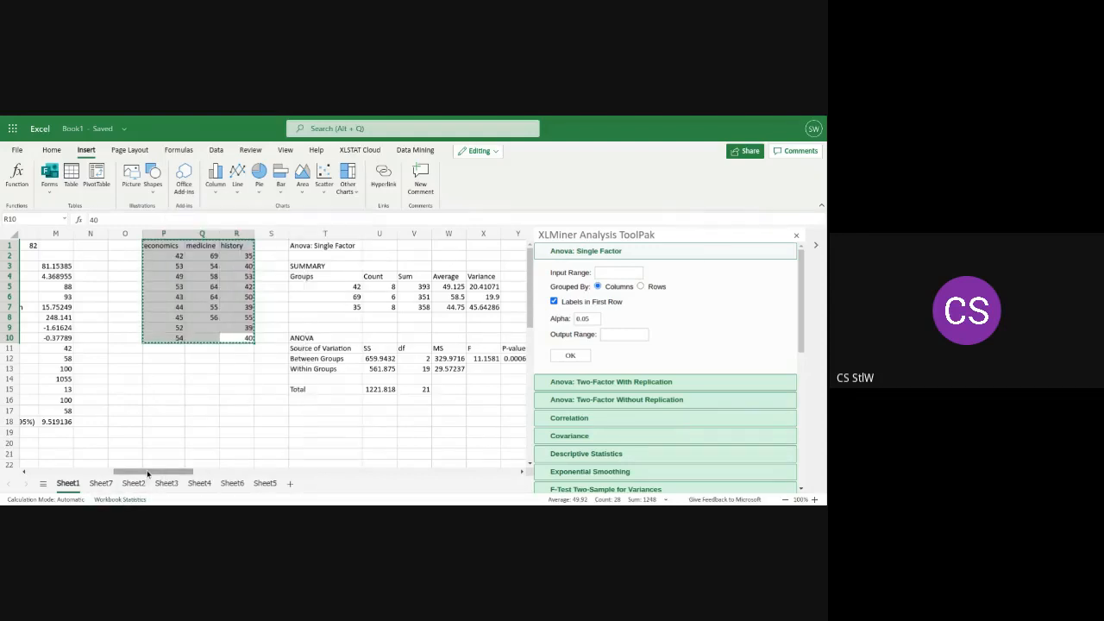
Paste the copied economics, medicine and history data into Sheet7 starting at cell O1
mouse_move(147, 471)
mouse_down()
mouse_move(248, 471)
mouse_move(104, 451)
mouse_move(147, 455)
mouse_up()
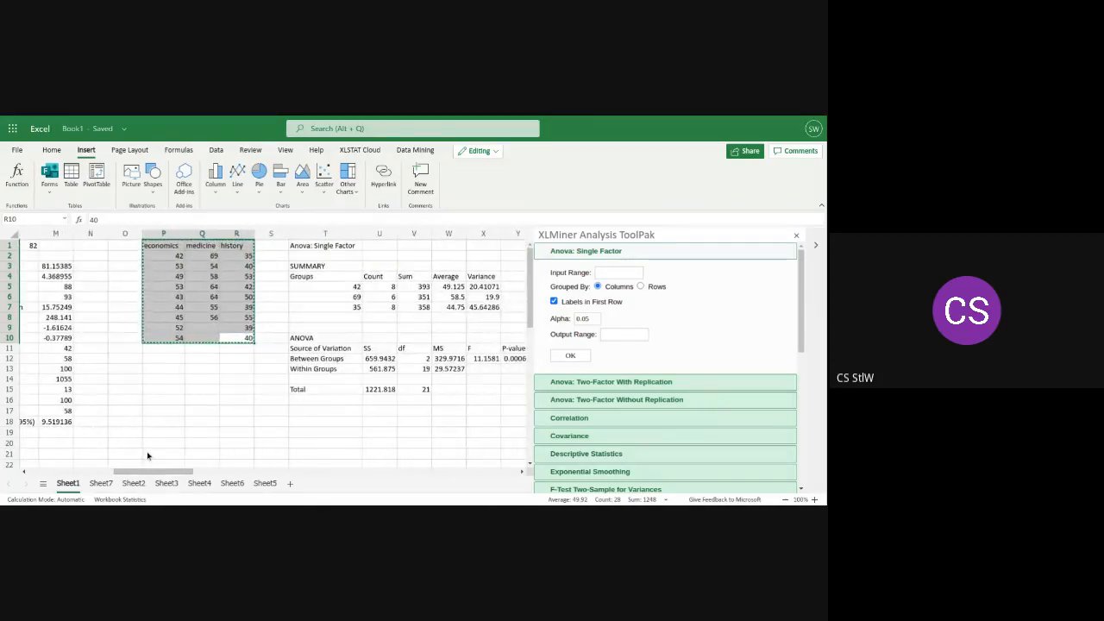
click(99, 485)
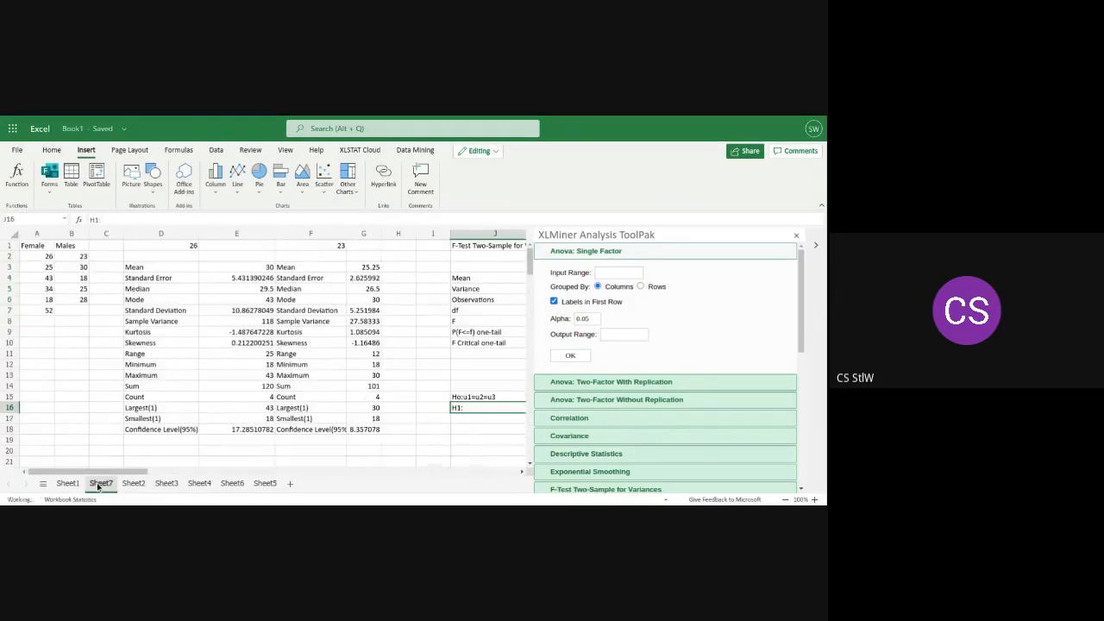
drag(126, 472, 239, 471)
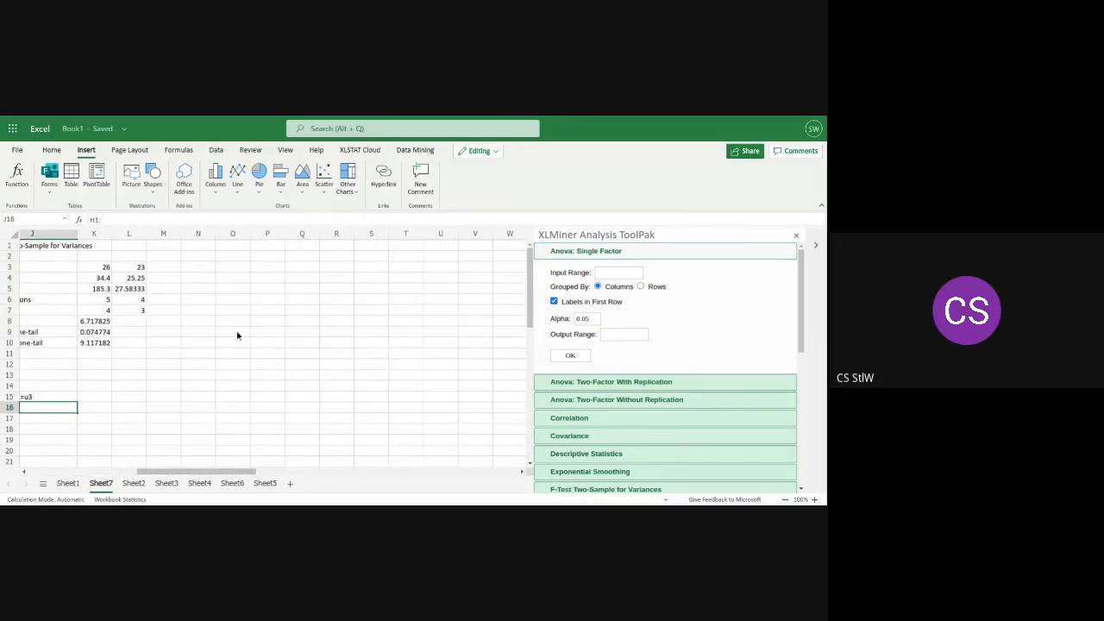
click(232, 248)
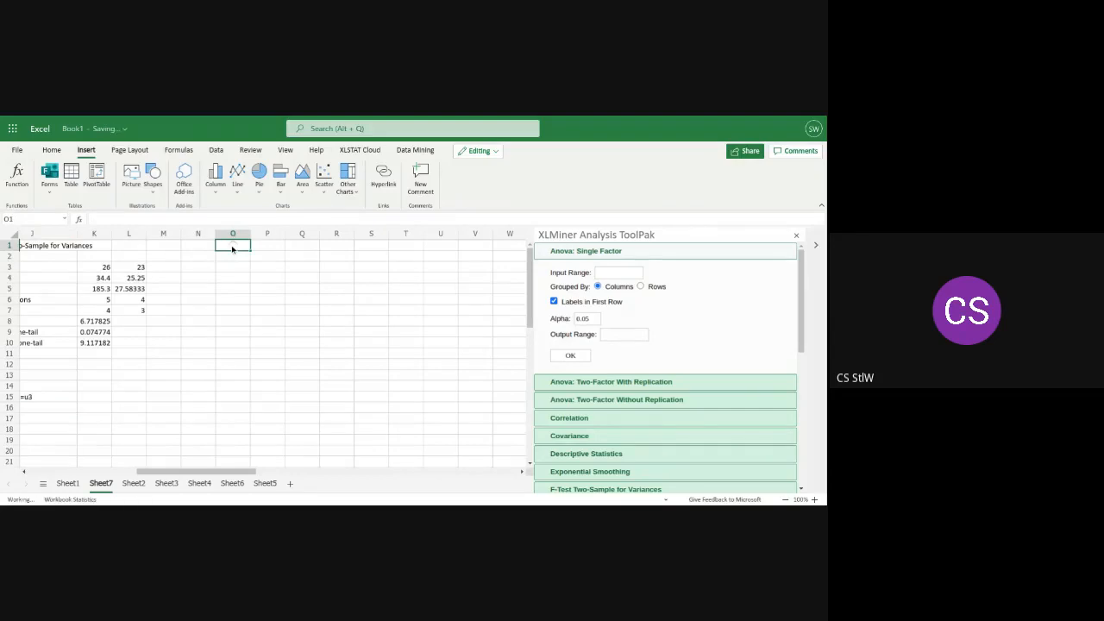
key(ctrl+v)
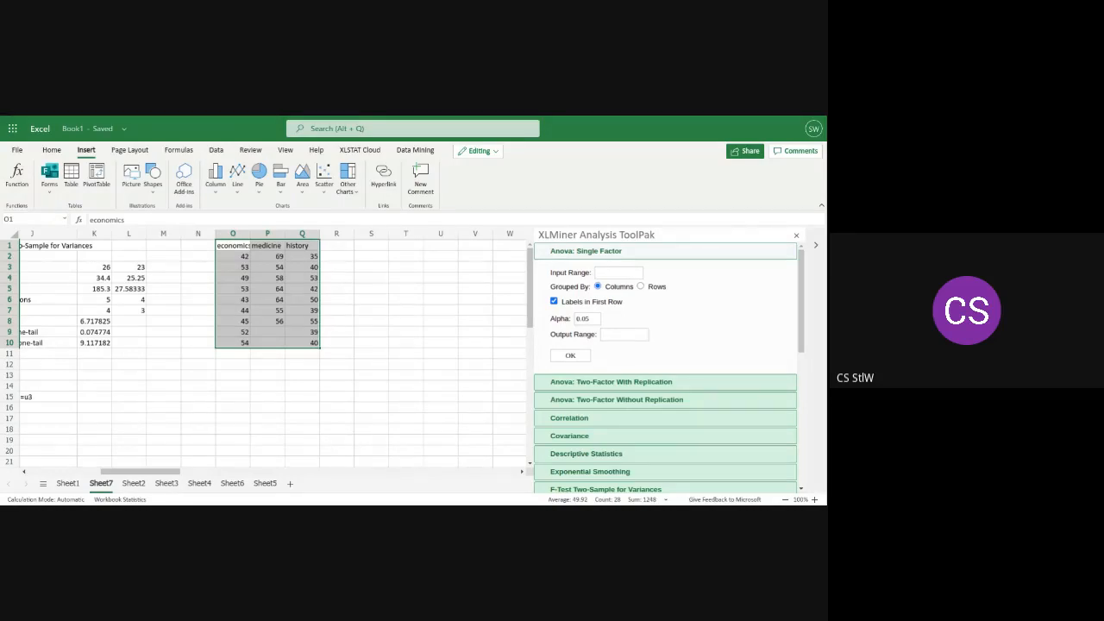
Set the input range of the Anova: Single Factor analysis to $O$2:$Q$10
click(615, 274)
text($O2)
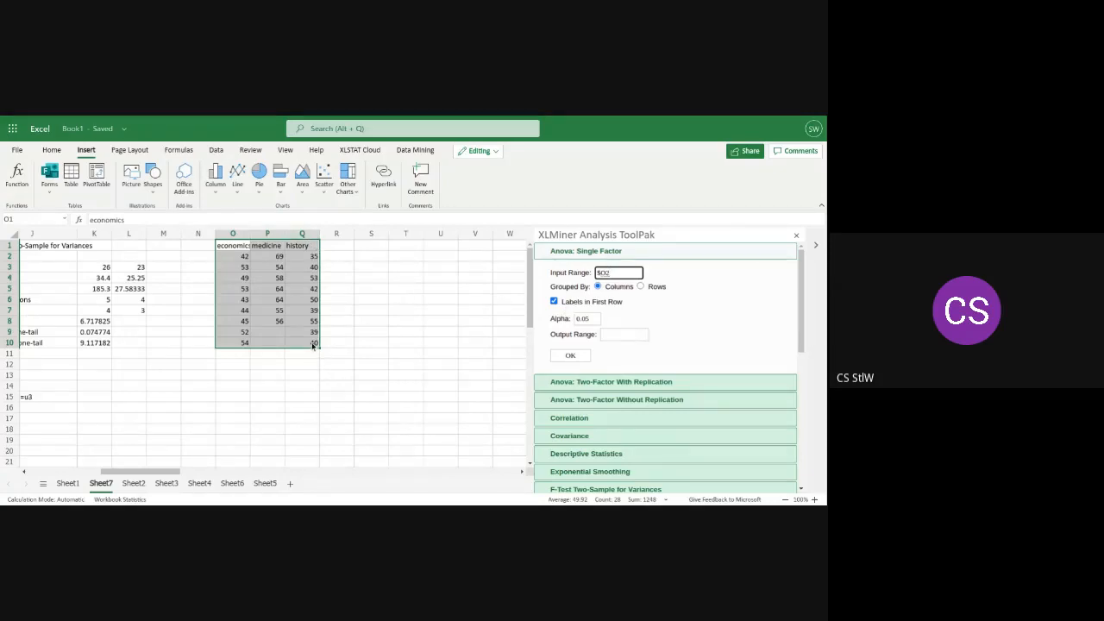
key(BackSpace)
text($)
text(1)
text(:)
text($)
text(Q)
text($)
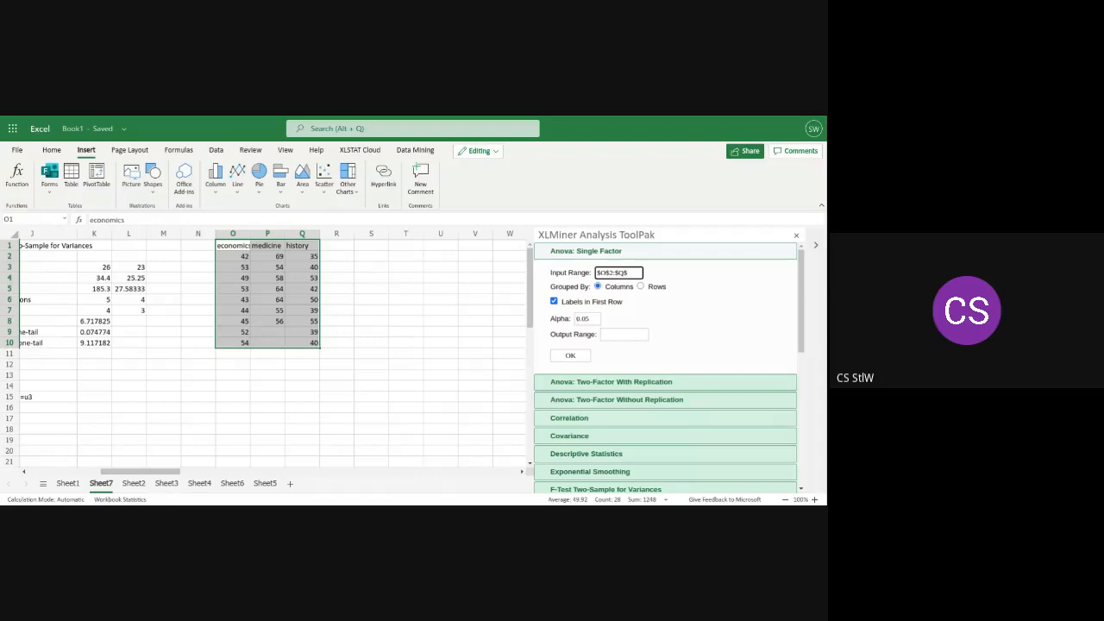
text(10)
Set the output range to $S$1 and run the single-factor ANOVA with labels in the first row and alpha 0.05
click(367, 251)
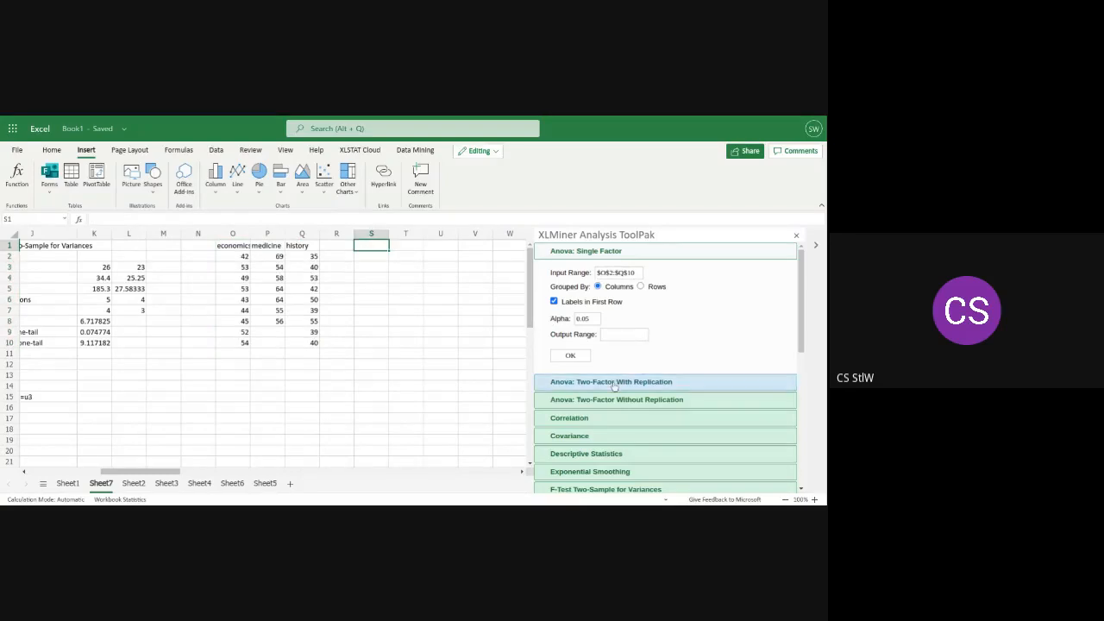
click(605, 334)
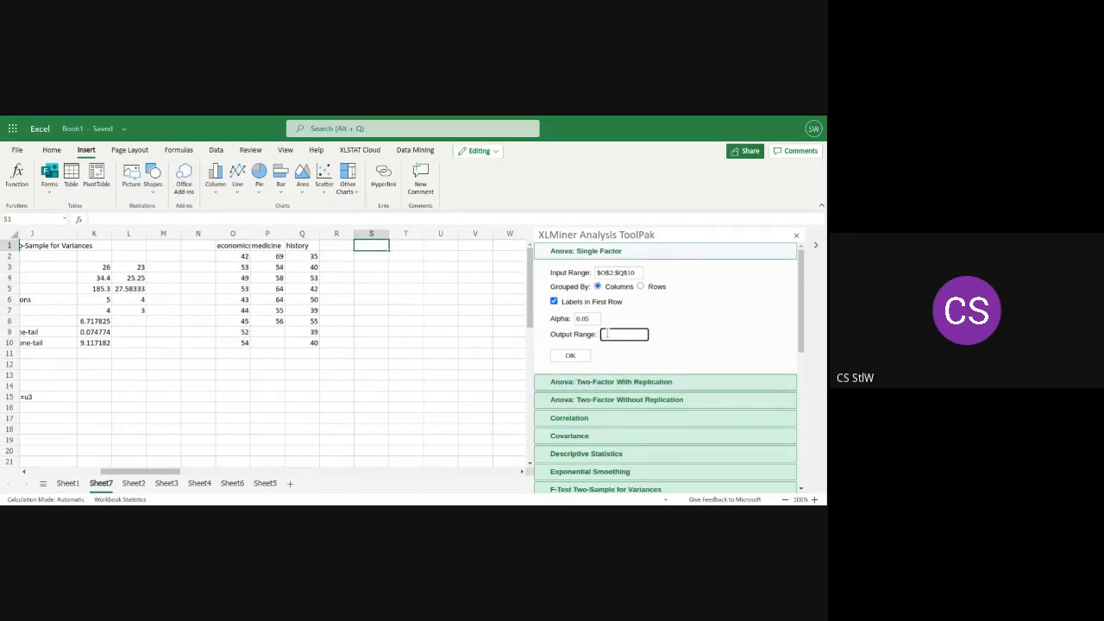
text($S$1)
click(676, 341)
click(579, 356)
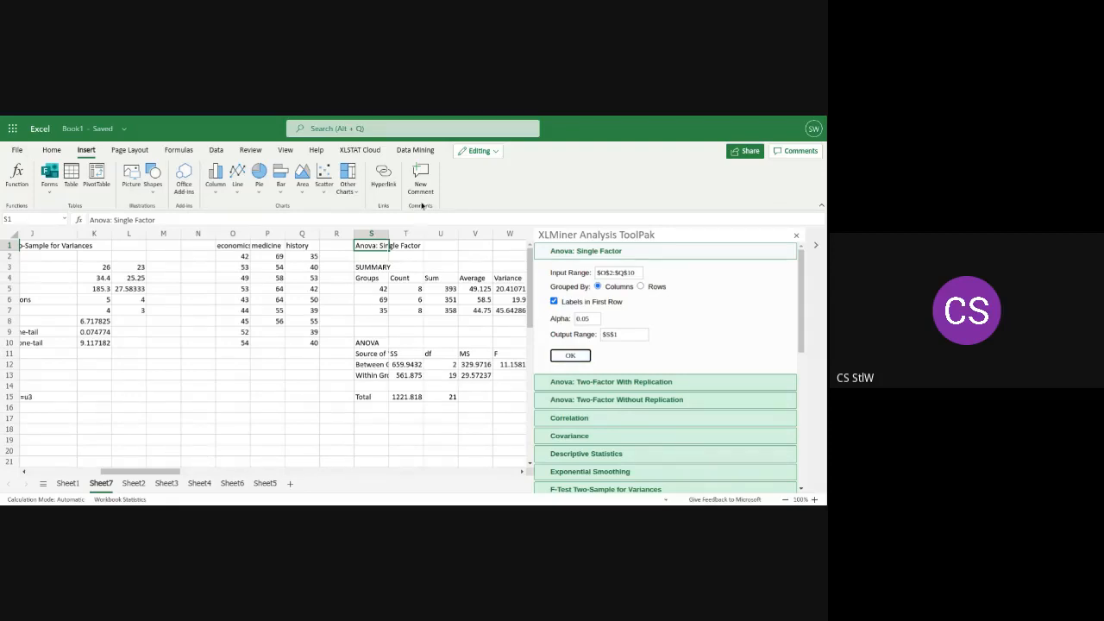
Widen columns S and Y to show the ANOVA row labels and the F crit value in full
drag(388, 237, 437, 239)
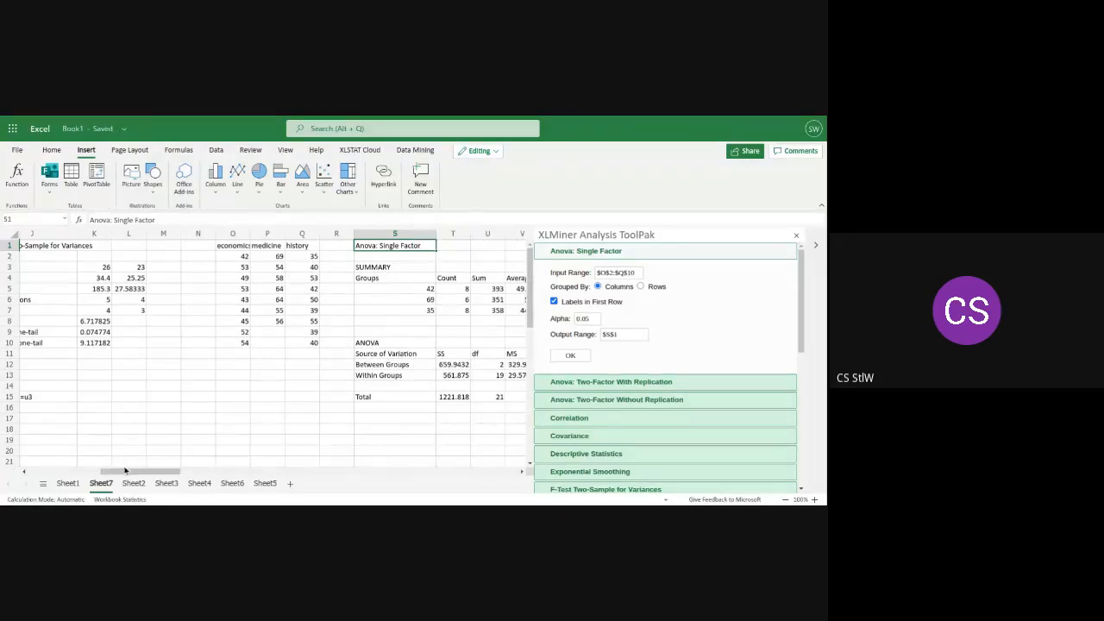
drag(152, 473, 152, 474)
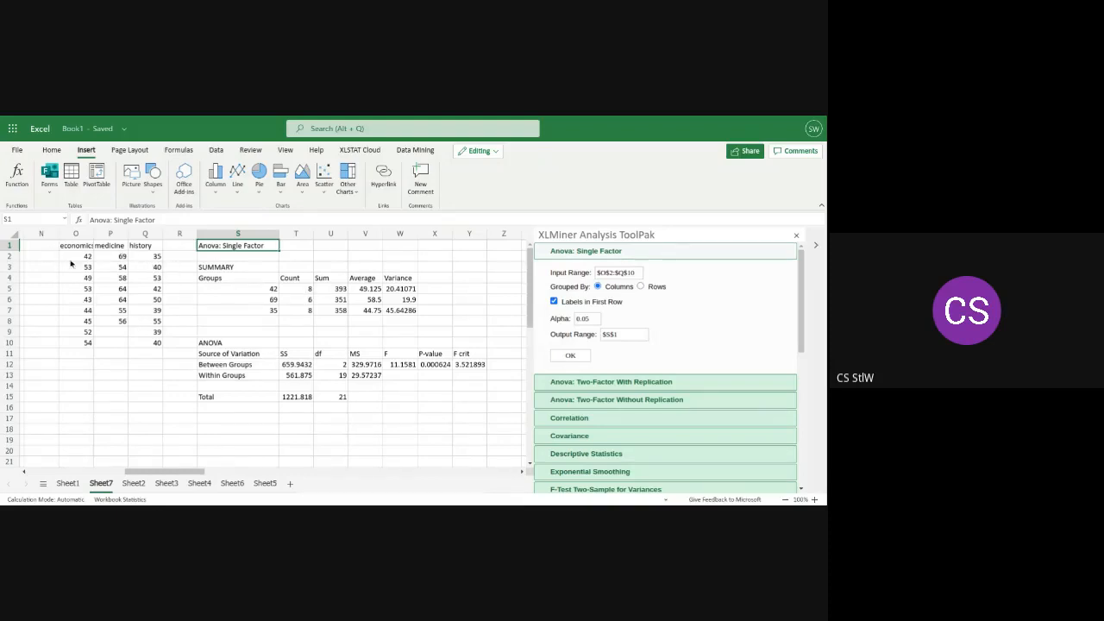
click(303, 321)
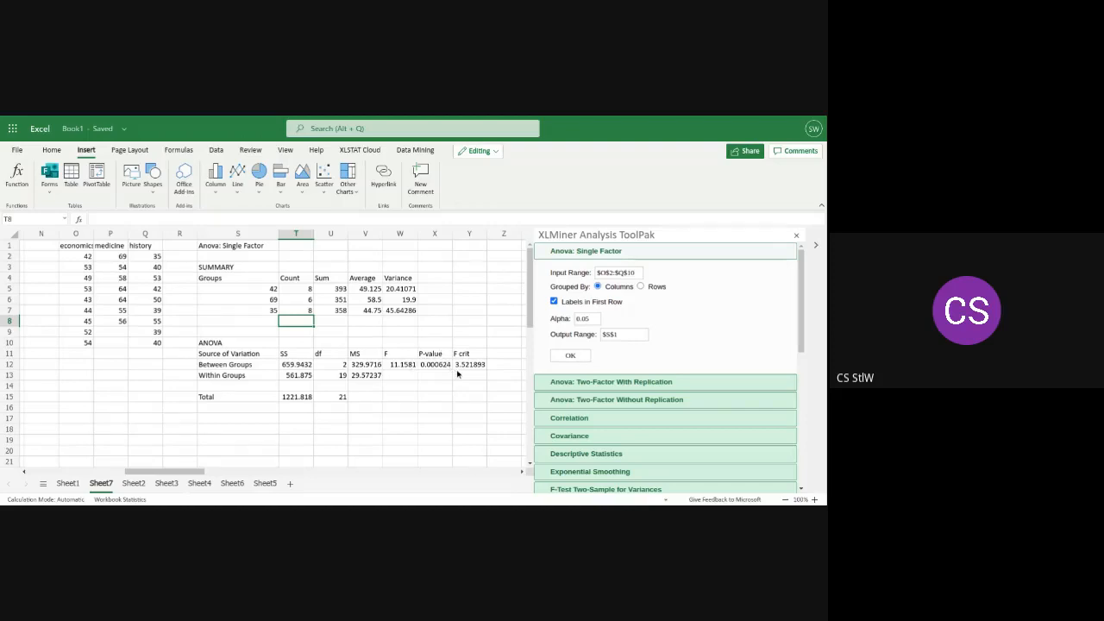
drag(488, 233, 498, 233)
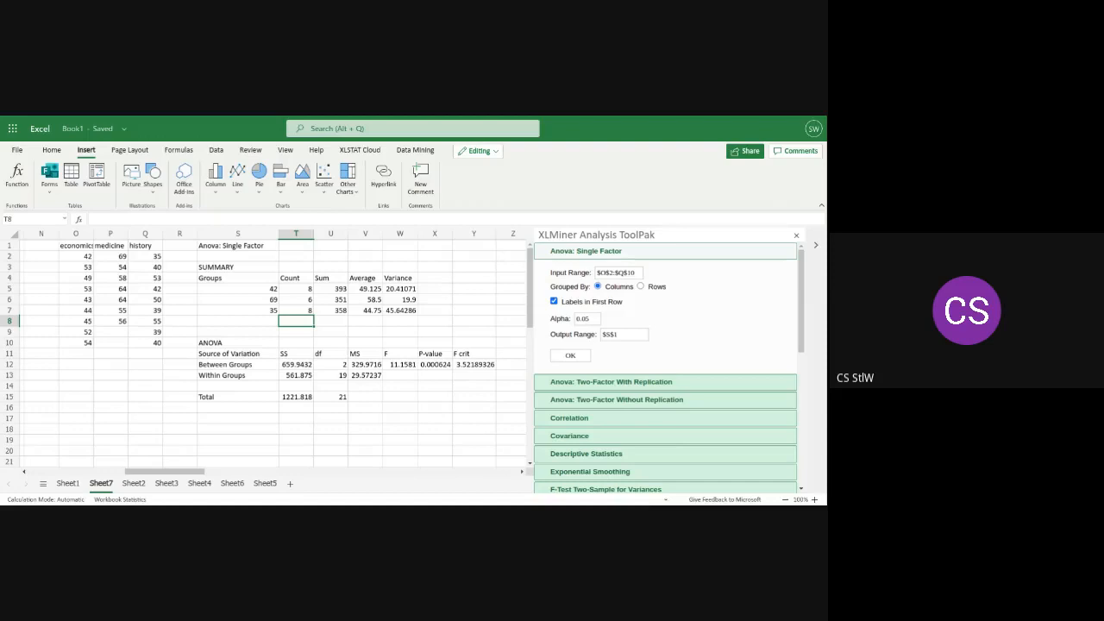
Compare the F statistic in W12 with the F crit value in Y12 and review the earlier results on Sheet7
click(390, 368)
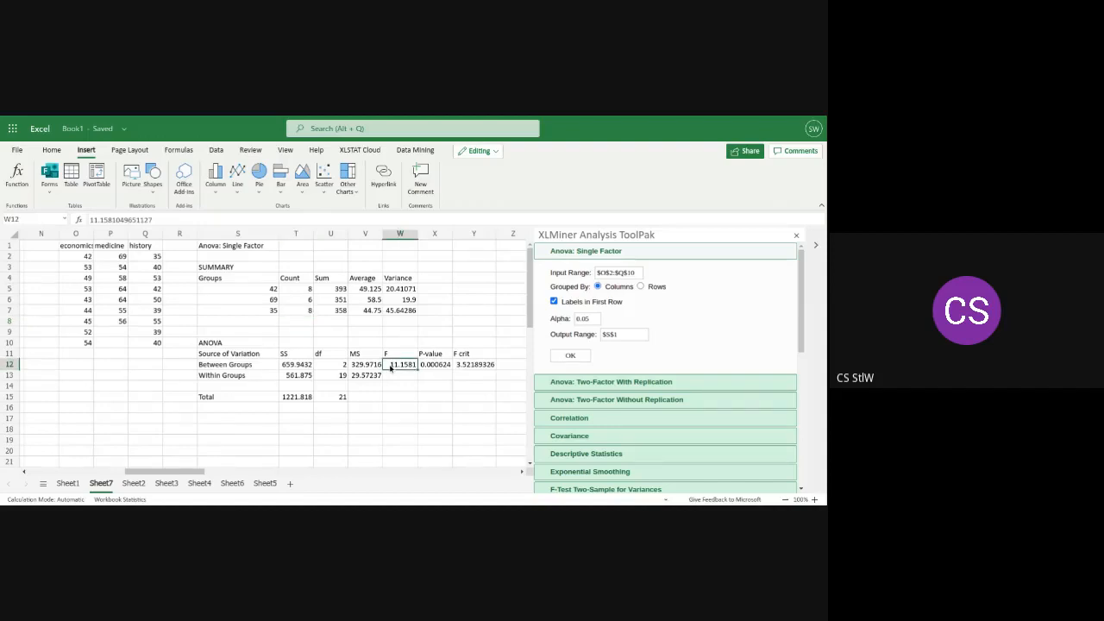
click(471, 367)
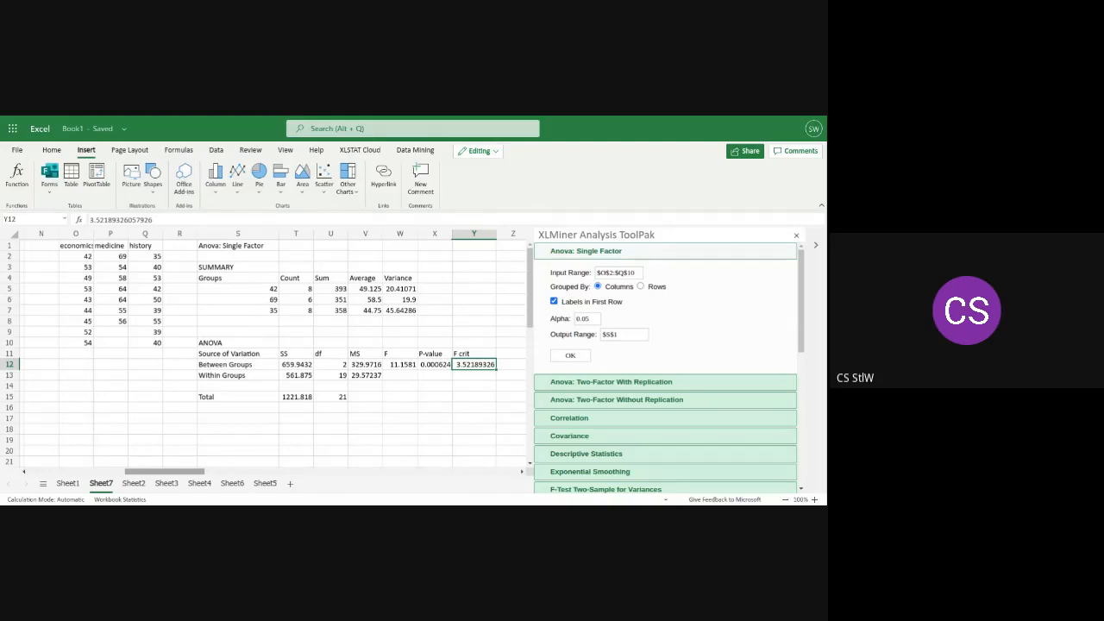
drag(184, 472, 87, 473)
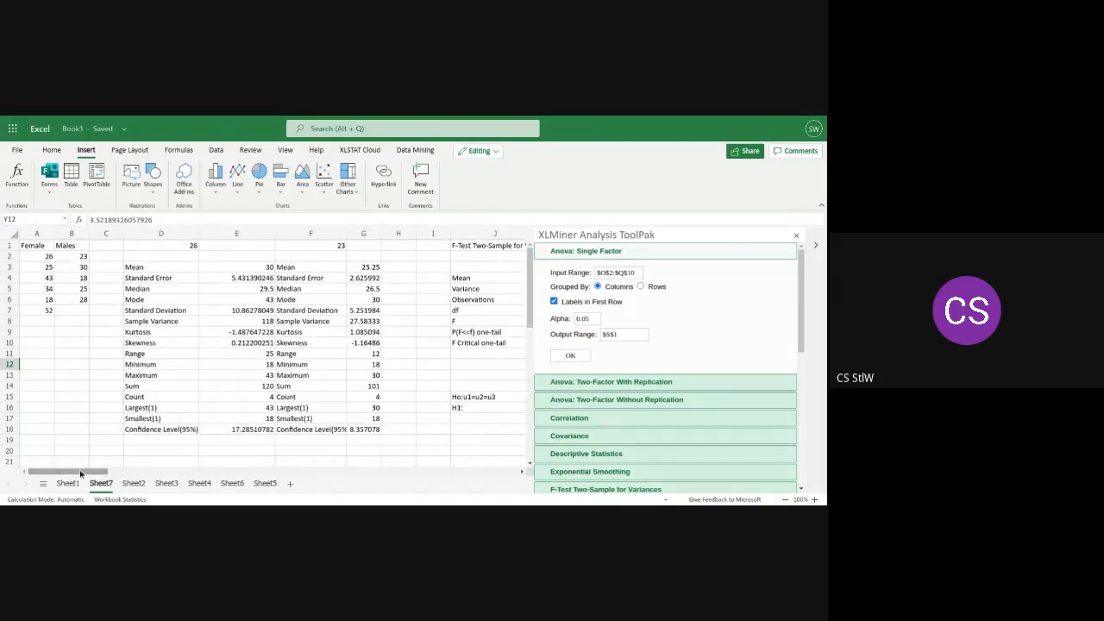
drag(81, 473, 176, 473)
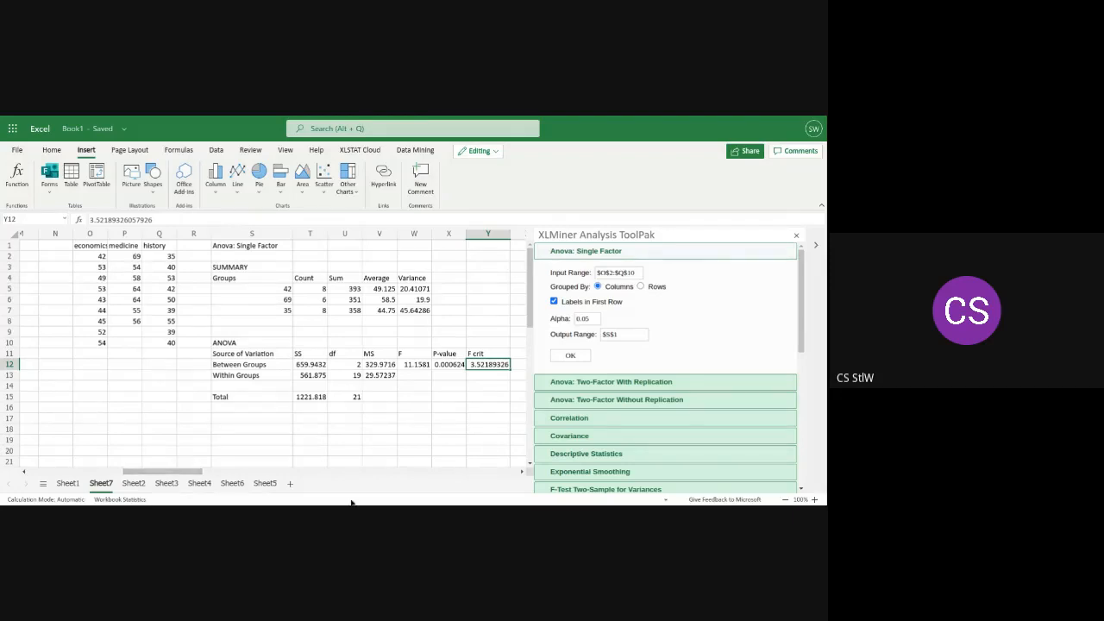
Review the Anova: Two-Factor With Replication settings and open those for Anova: Two-Factor Without Replication
click(609, 381)
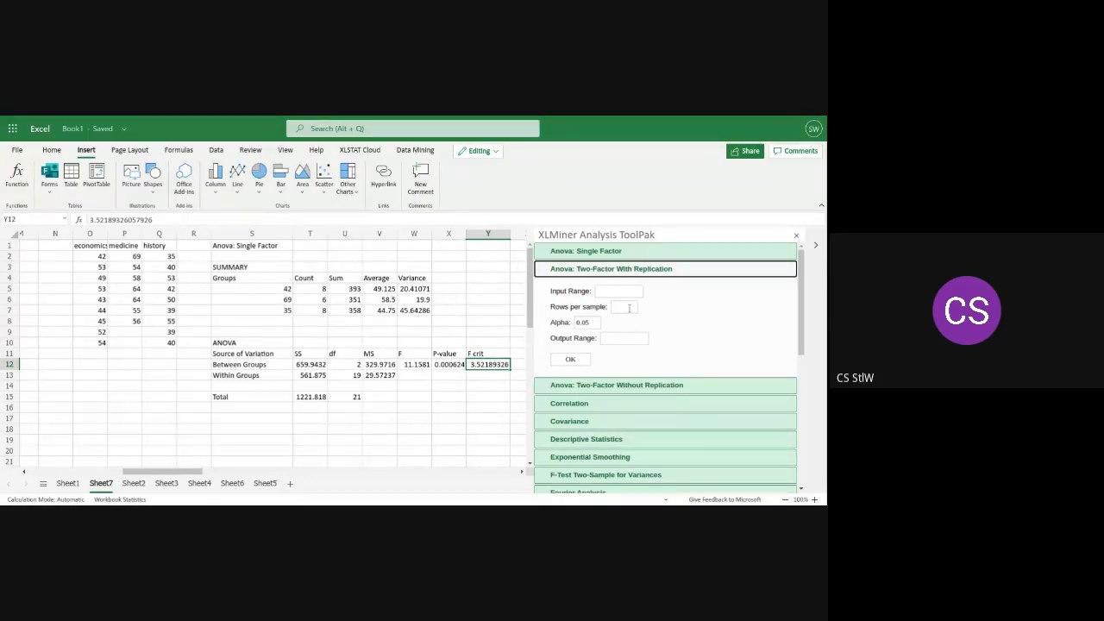
click(644, 386)
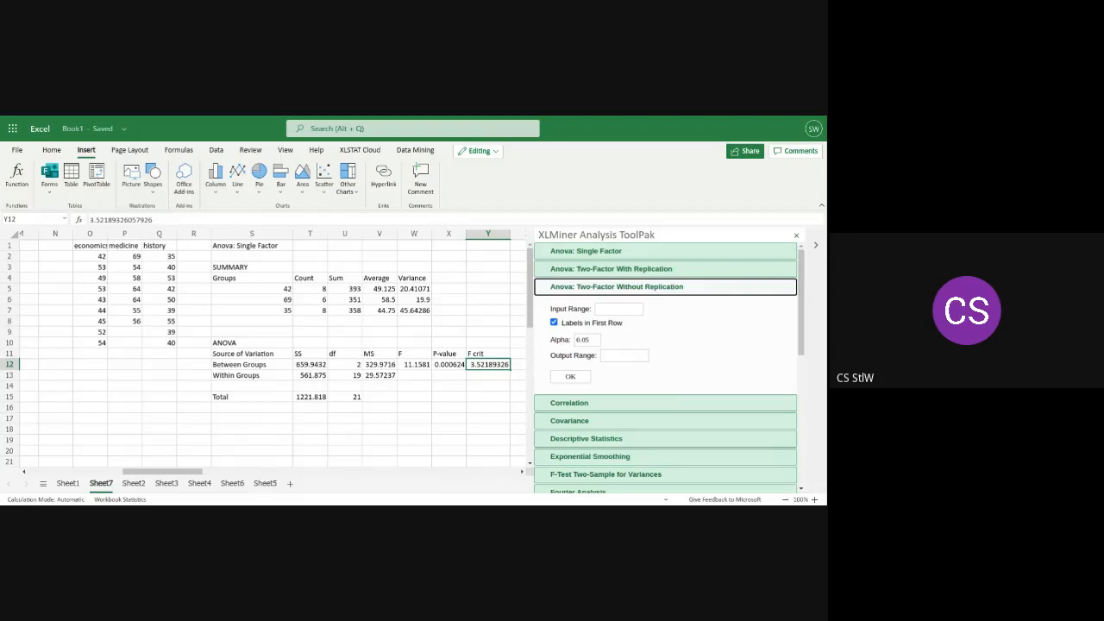
Compare the first economics value in O2 with the group label in S5, and check the F-test column labels in K3 and L3
click(89, 259)
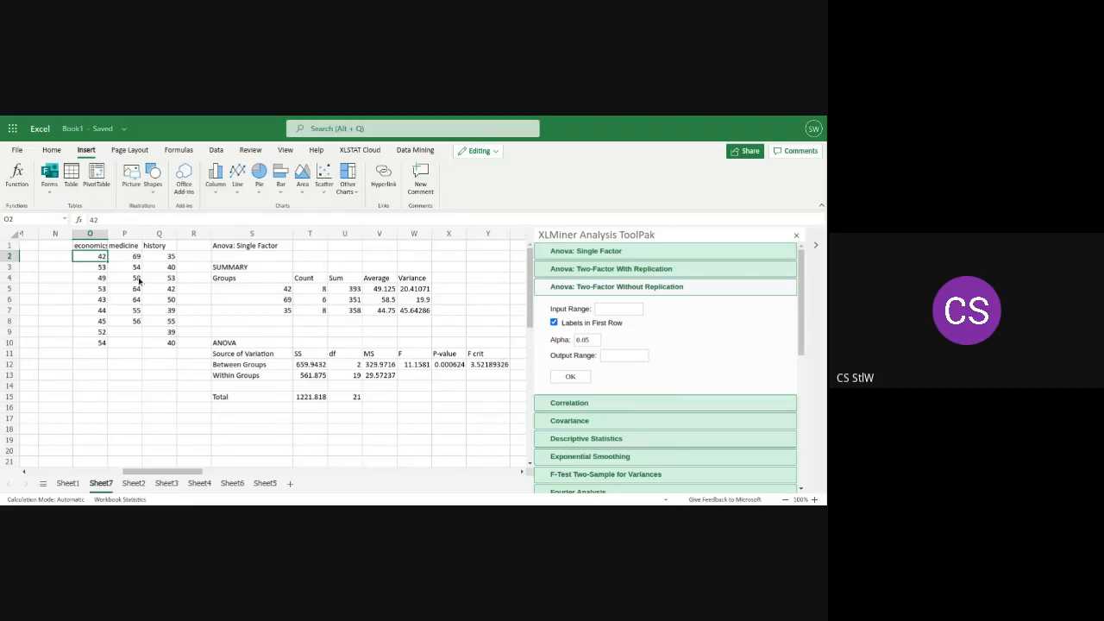
click(274, 293)
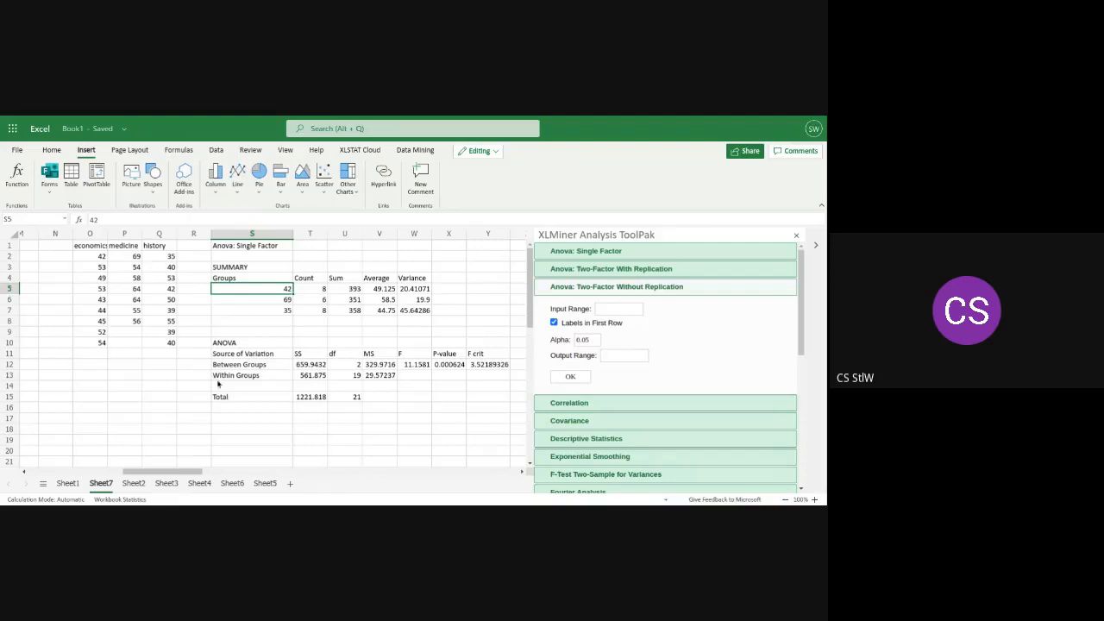
drag(161, 472, 101, 480)
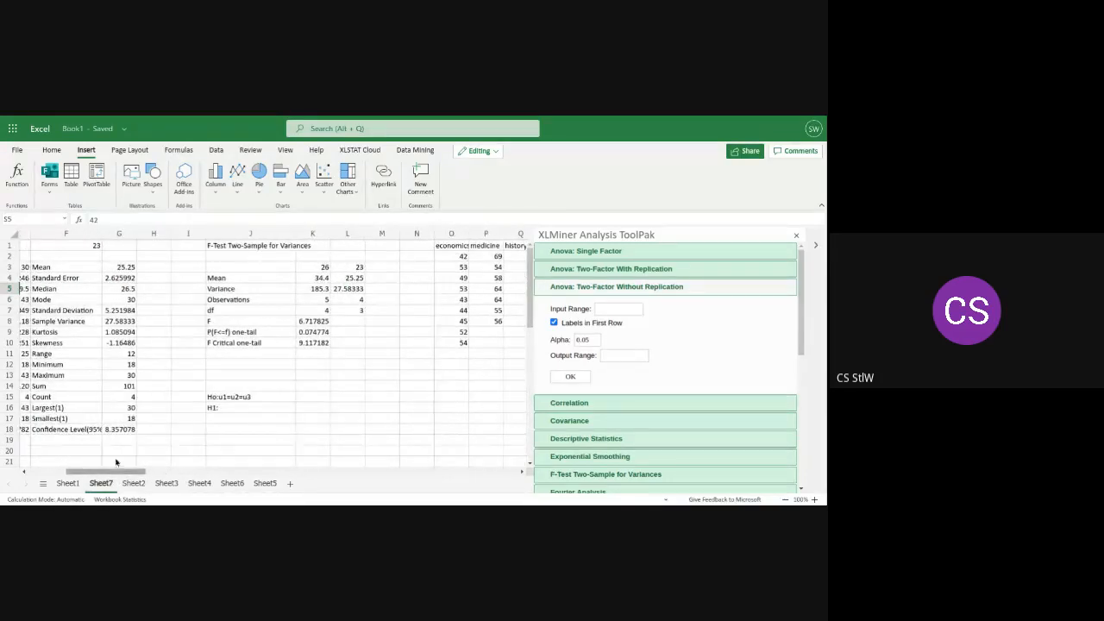
click(317, 269)
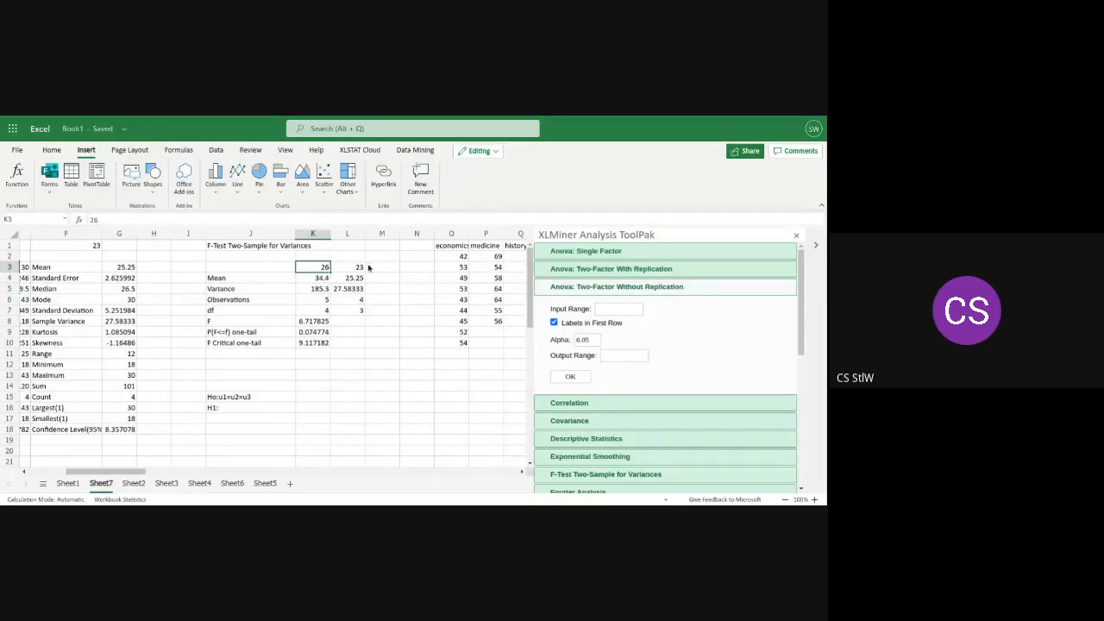
click(360, 276)
click(352, 266)
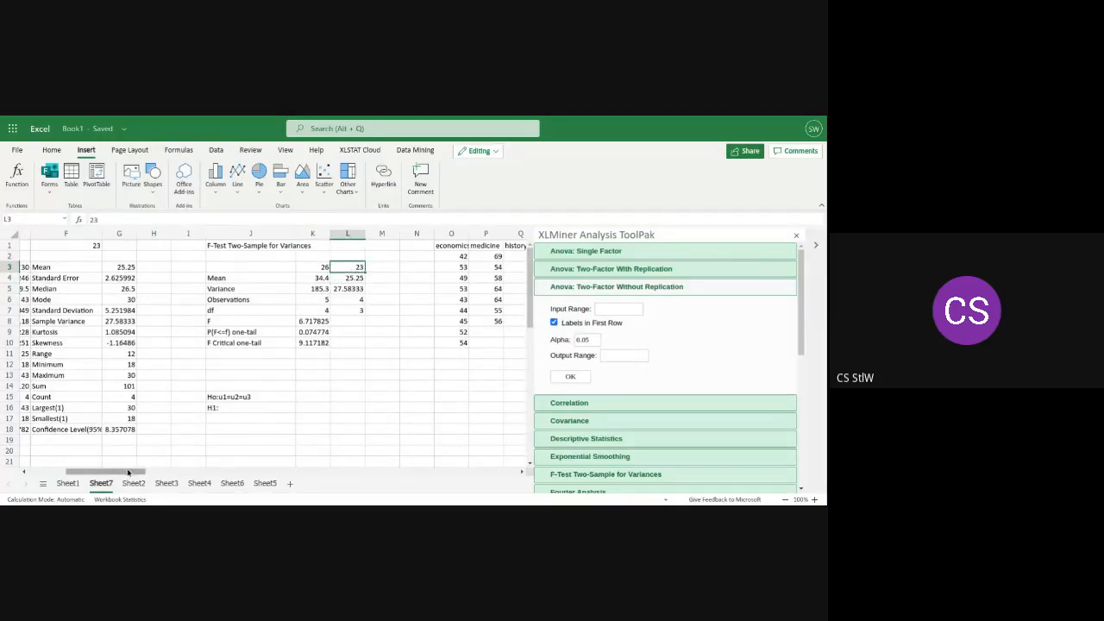
drag(128, 472, 232, 487)
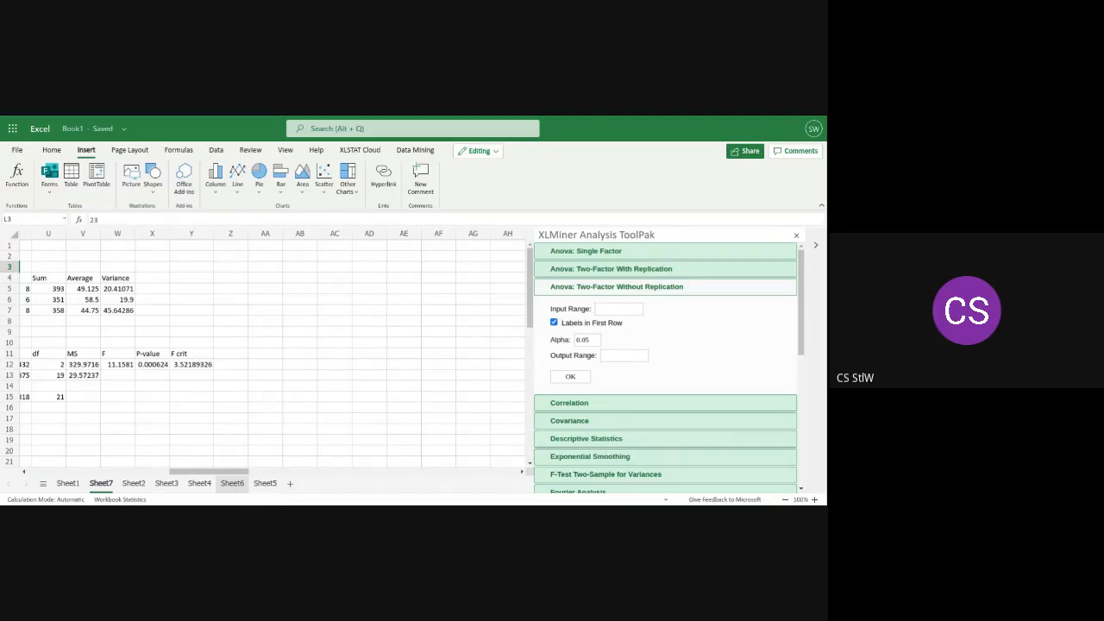
drag(220, 475, 232, 478)
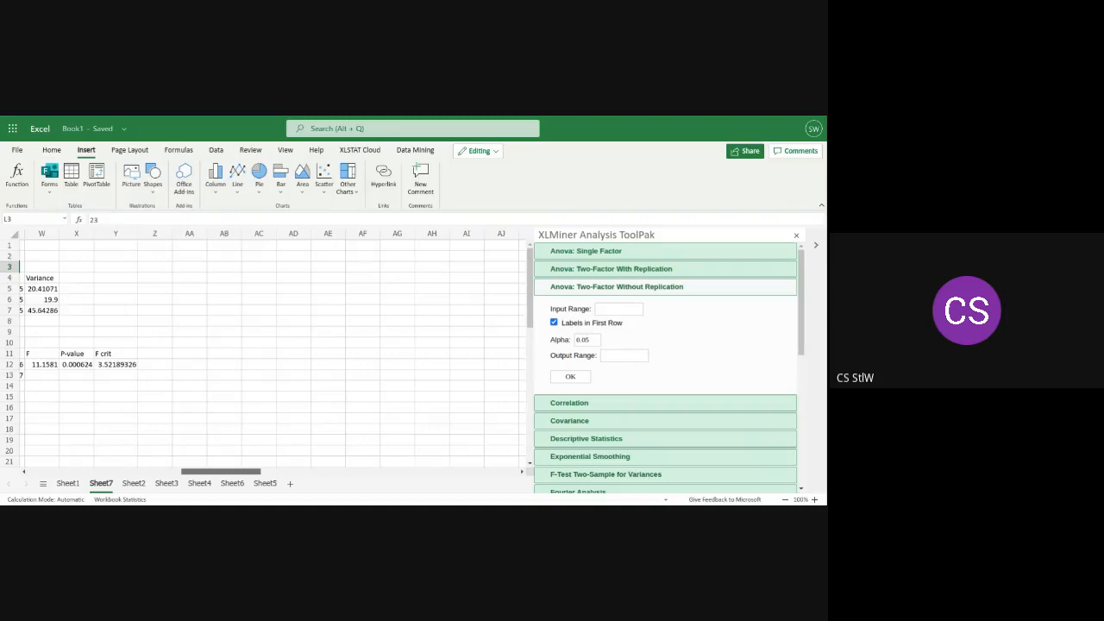
mouse_move(232, 472)
mouse_down()
mouse_move(168, 473)
mouse_move(220, 479)
mouse_up()
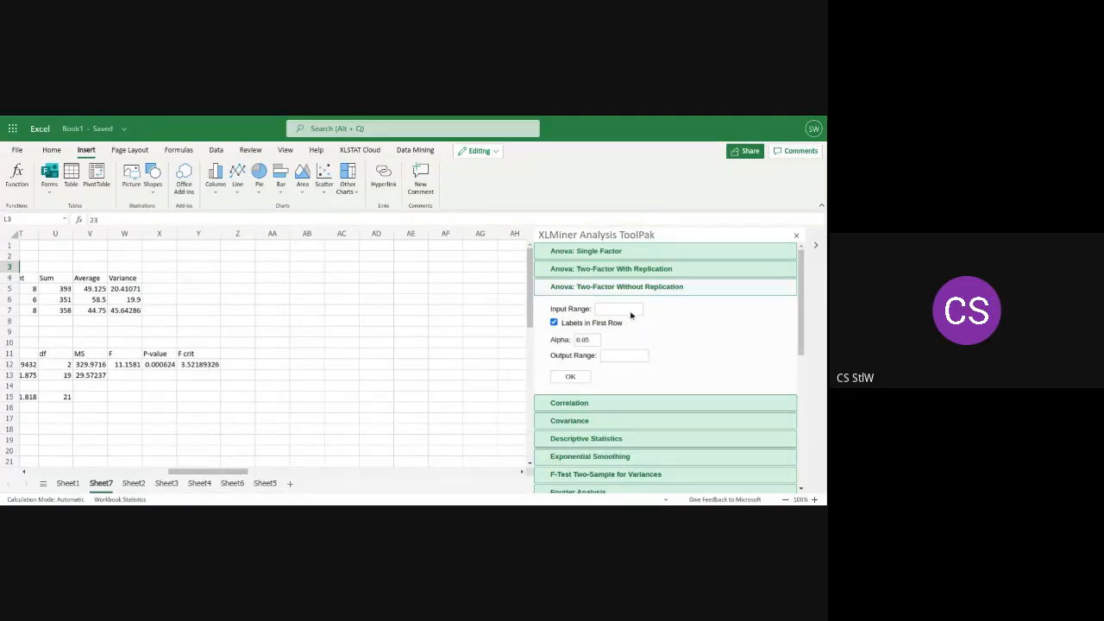
Collapse the Anova: Two-Factor Without Replication settings and review the Anova: Single Factor settings
click(588, 292)
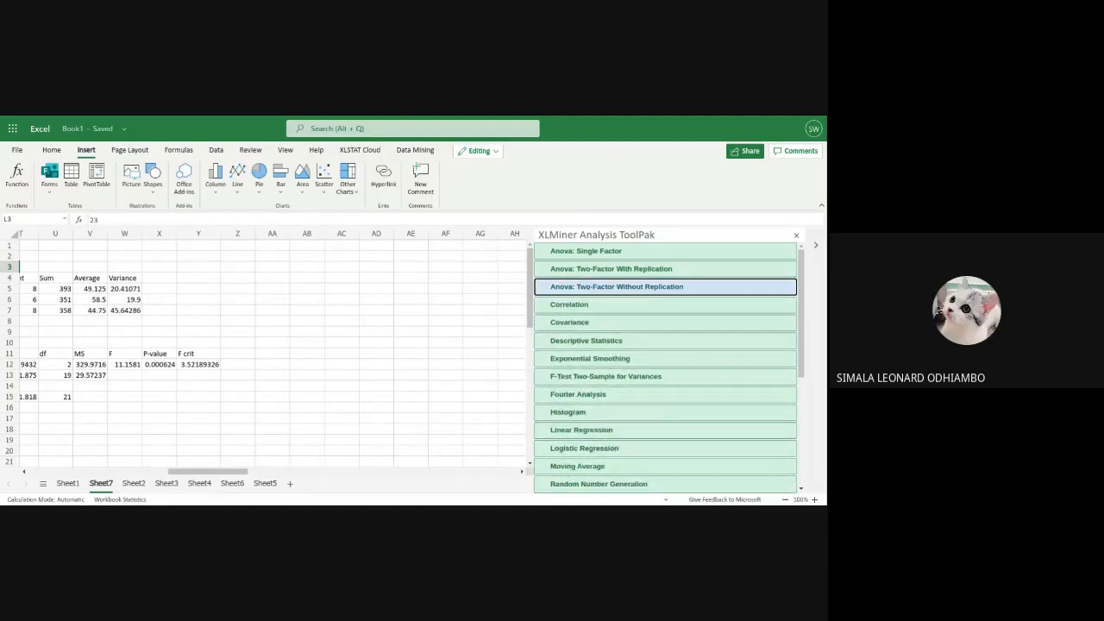
click(597, 273)
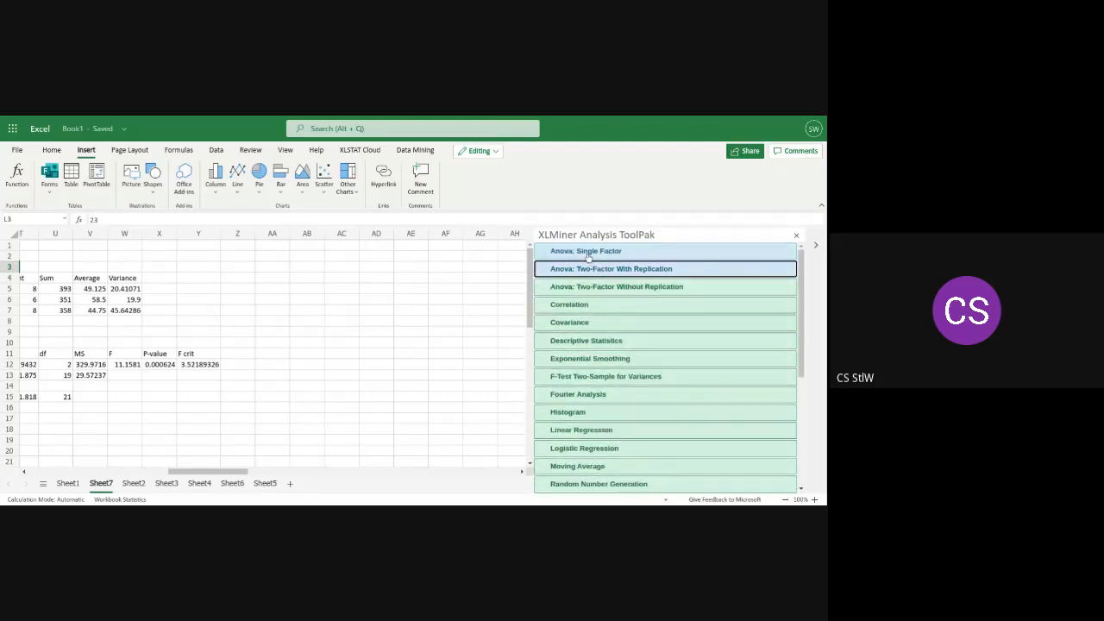
click(588, 253)
click(588, 253)
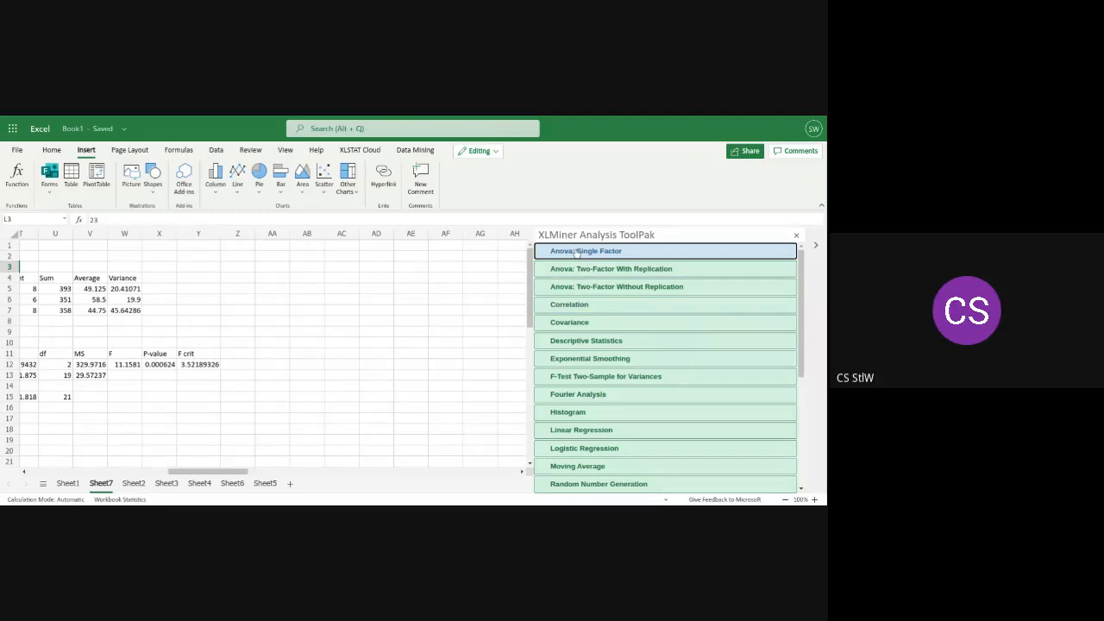
click(577, 252)
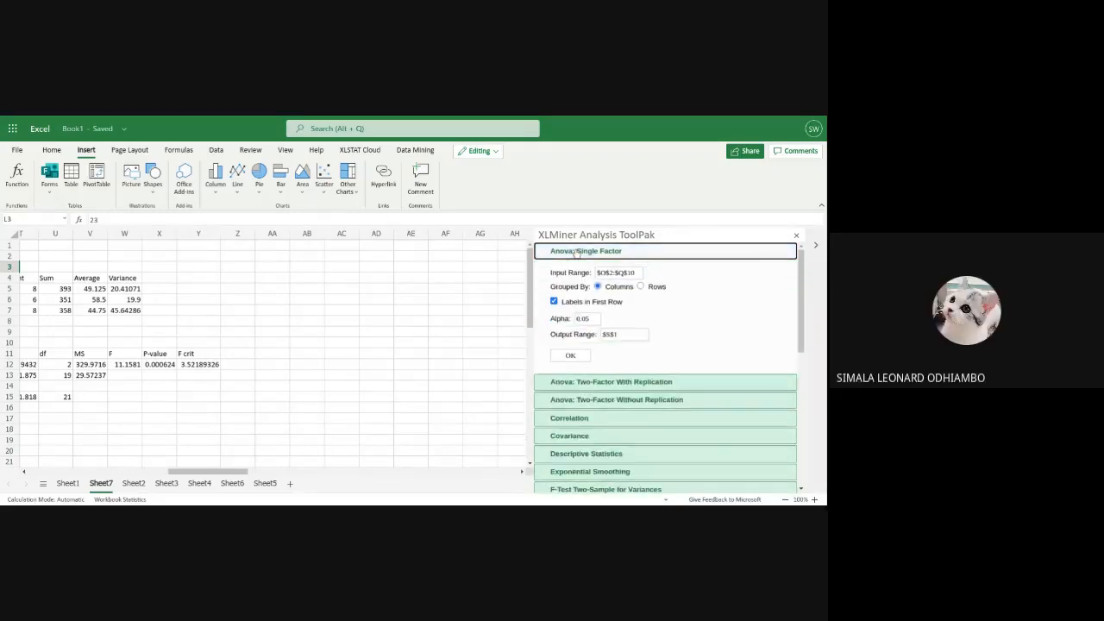
click(576, 252)
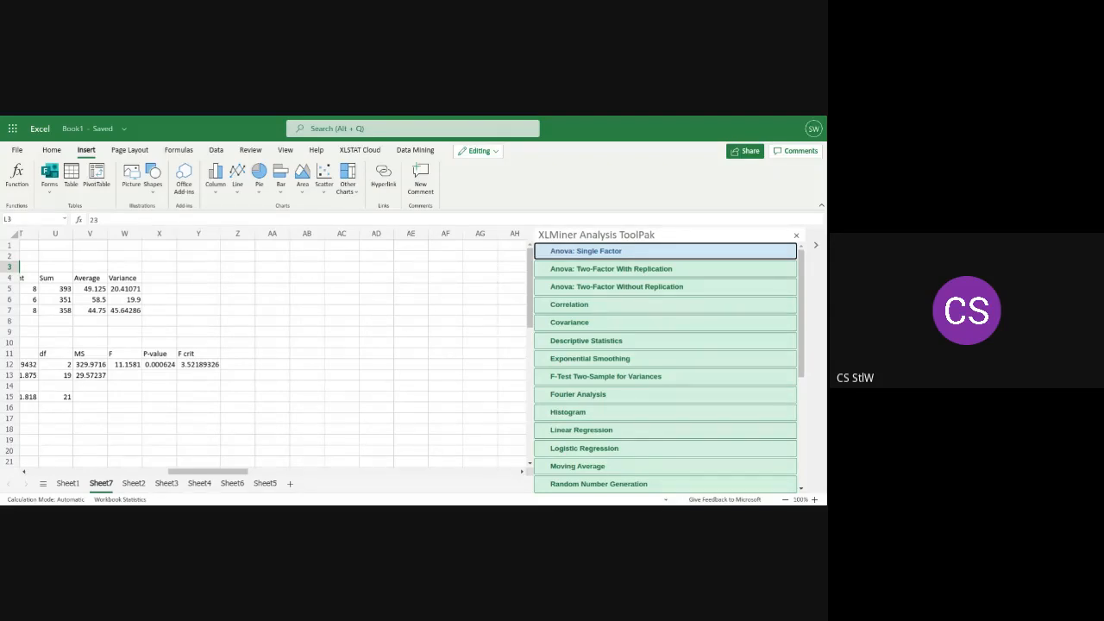
click(577, 252)
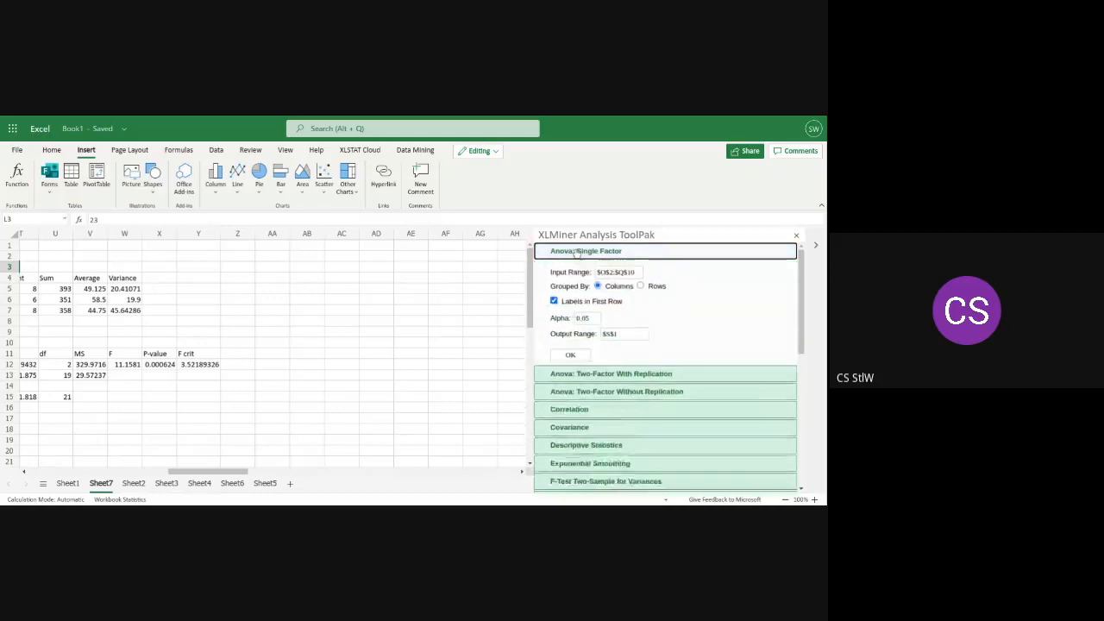
click(624, 253)
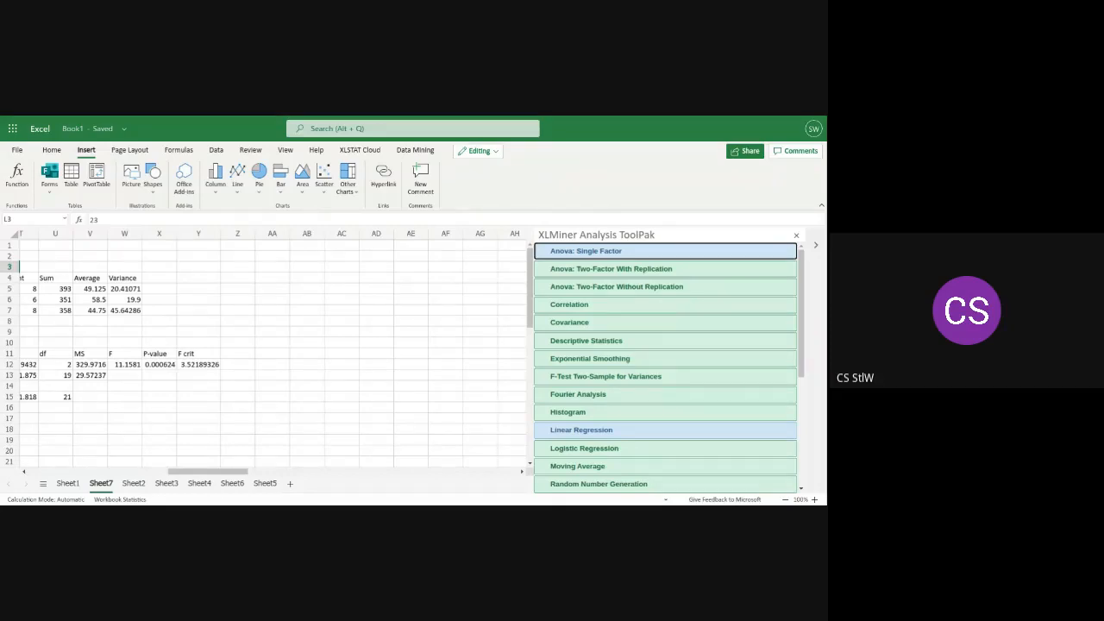
click(627, 252)
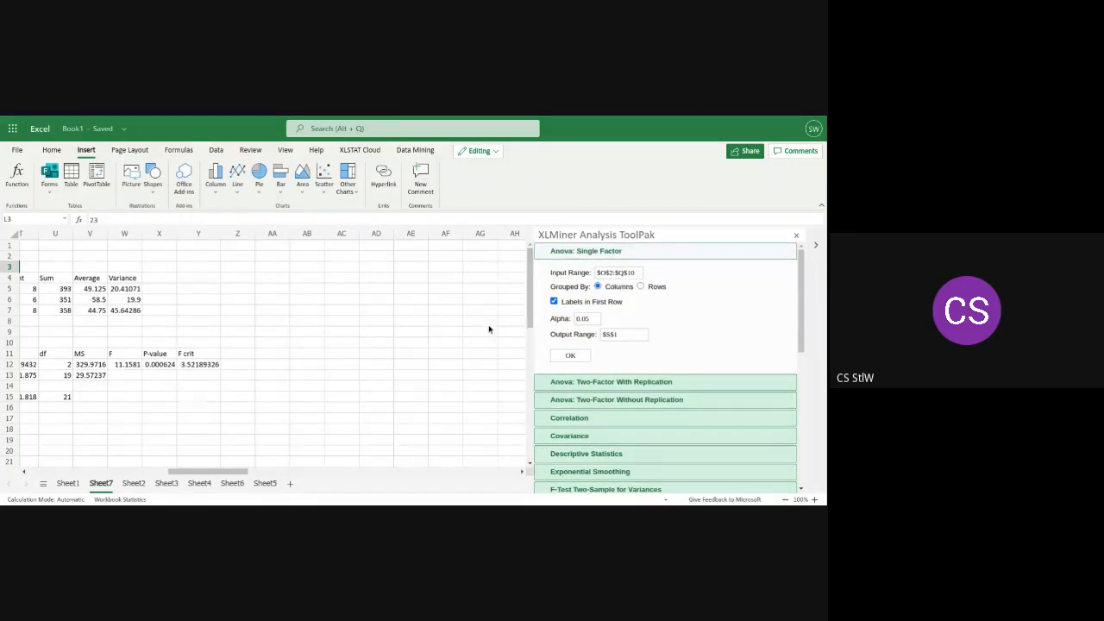
Select O2:Q10 and rerun Anova: Single Factor on $O$2:$Q$10 with Labels in First Row turned off
drag(240, 473, 166, 471)
click(267, 256)
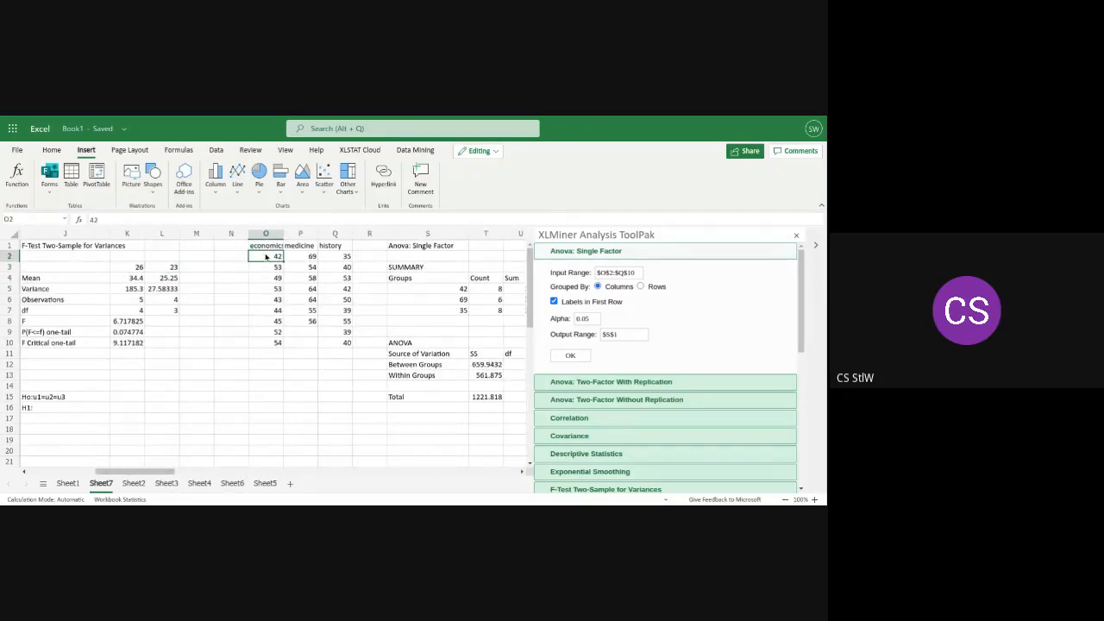
drag(268, 257, 348, 343)
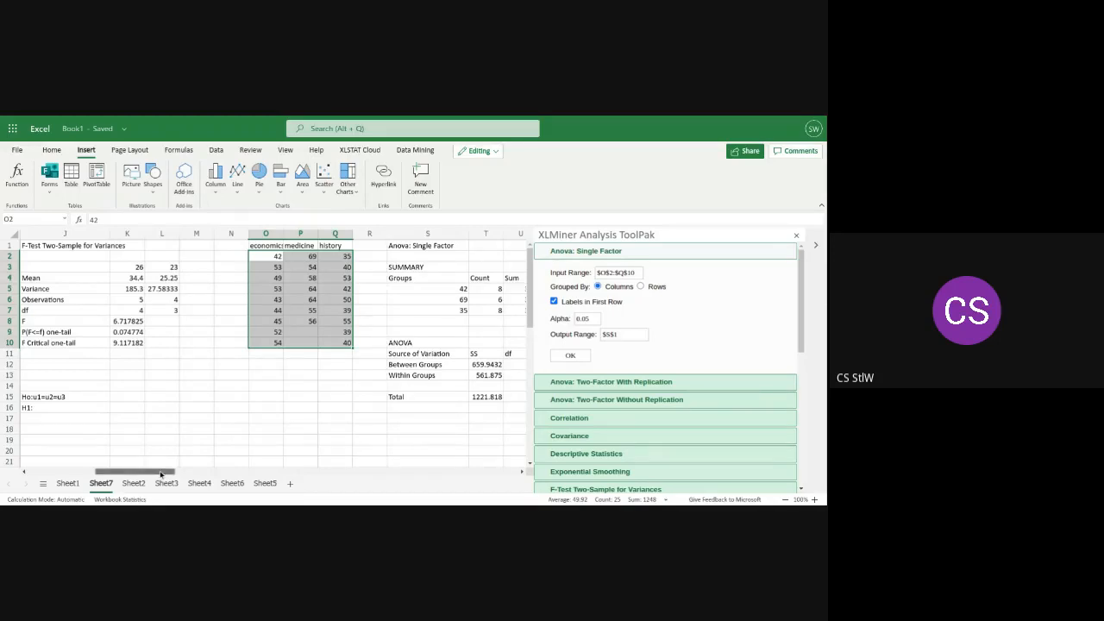
drag(161, 473, 170, 476)
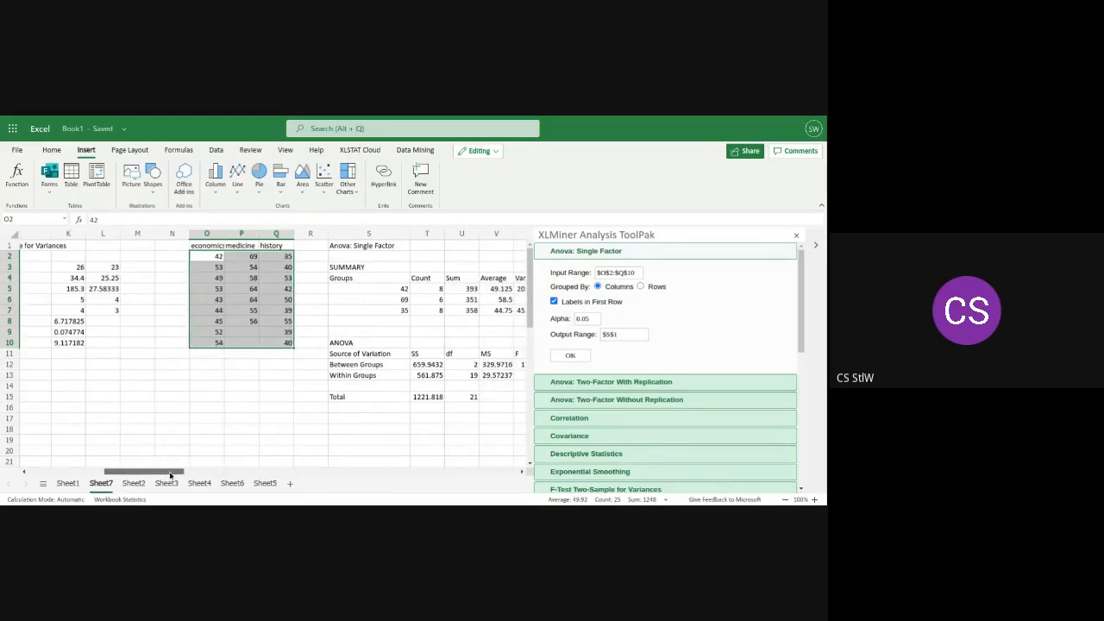
click(555, 301)
click(568, 358)
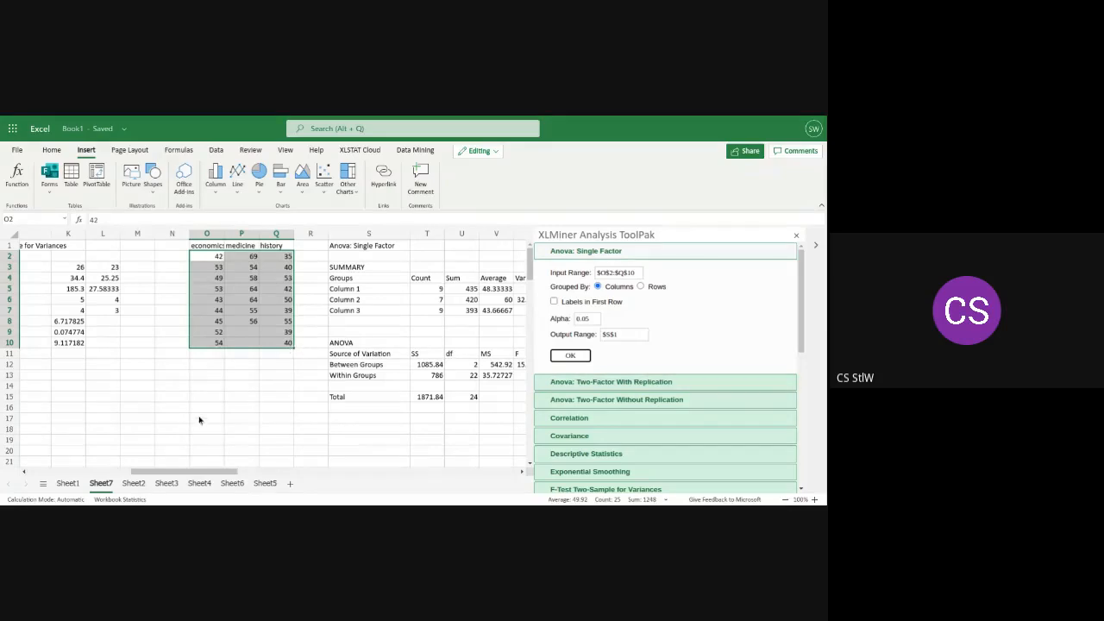
Copy the Female and Males data in A1:B7 from Sheet7 into cell A1 of a new sheet
drag(175, 472, 45, 470)
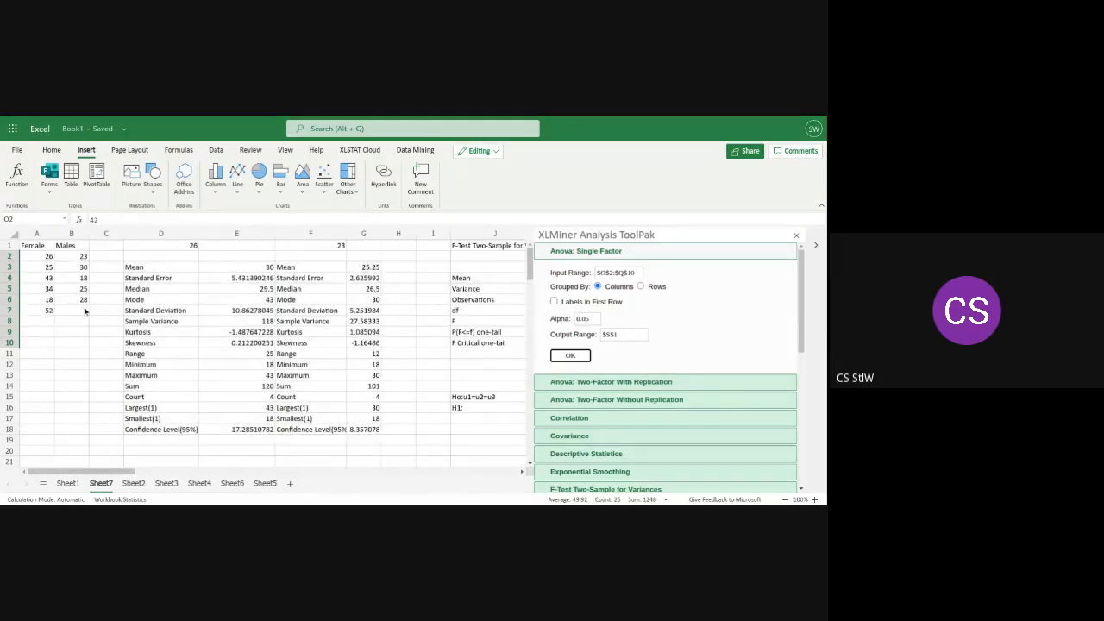
drag(84, 311, 33, 251)
right_click(33, 251)
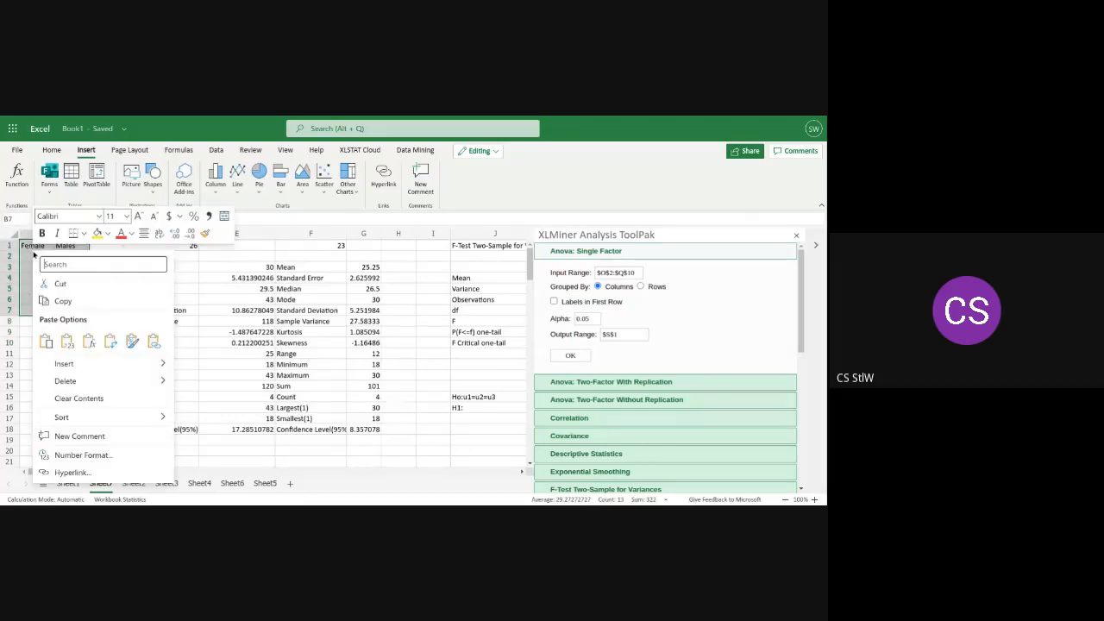
click(41, 300)
mouse_move(68, 472)
mouse_down()
mouse_move(244, 484)
mouse_move(73, 475)
mouse_move(86, 474)
mouse_up()
click(132, 485)
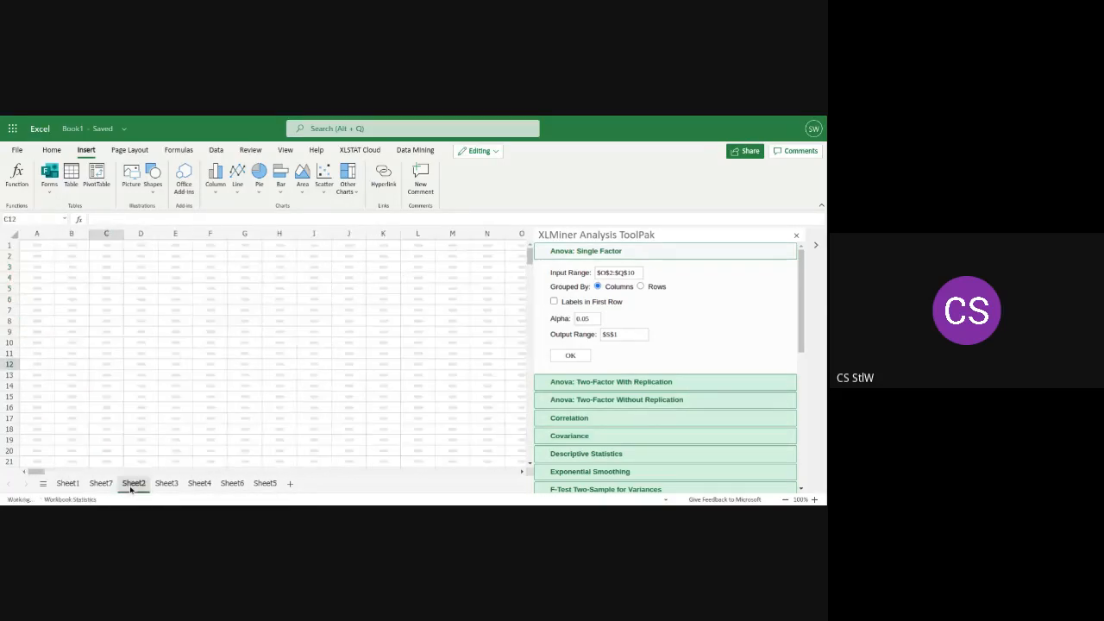
click(288, 486)
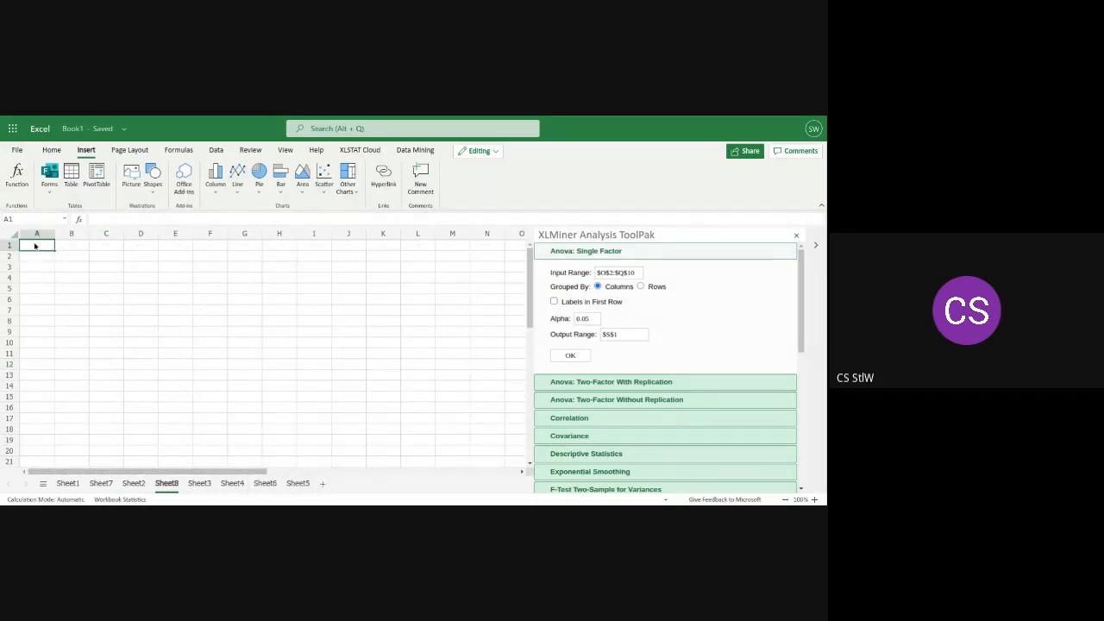
key(ctrl+v)
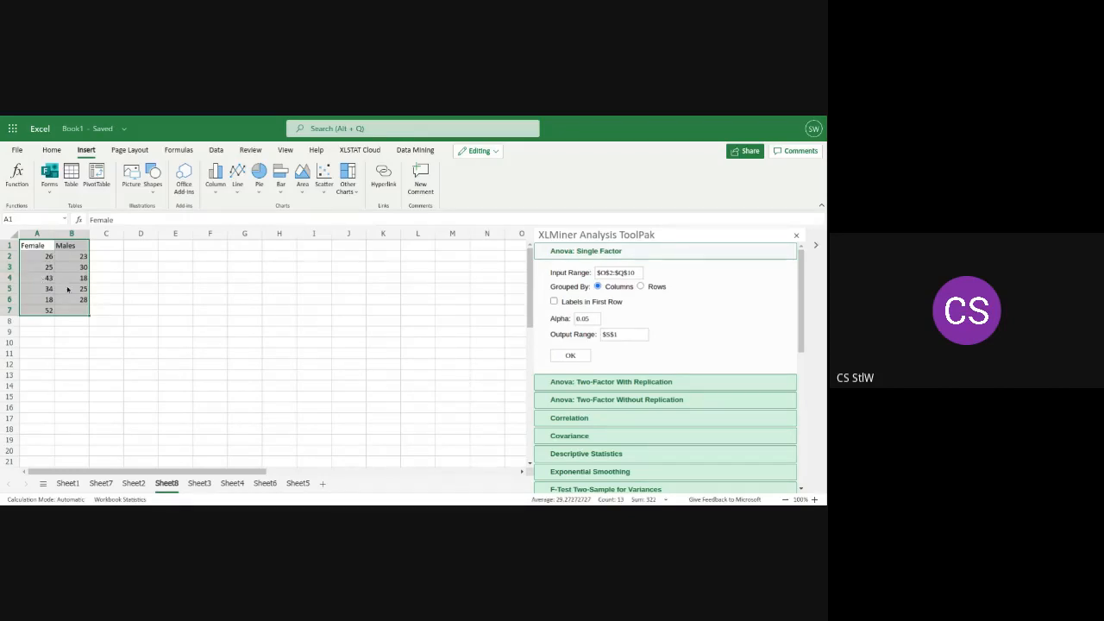
Enter the null hypothesis "Ho:U1 - U2=0" in C11
click(101, 355)
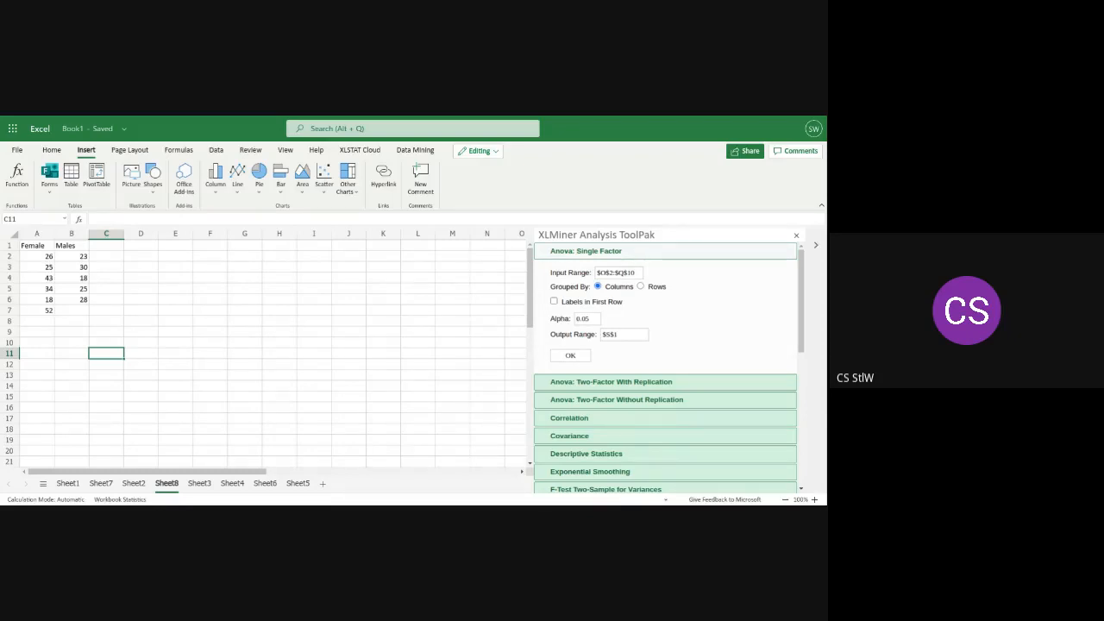
text(H)
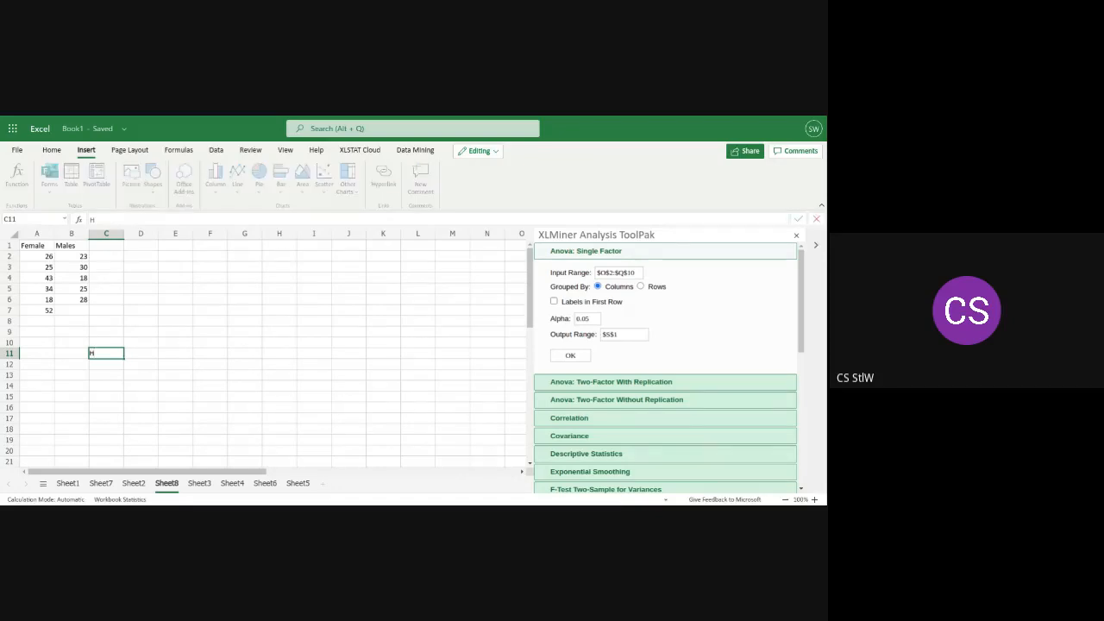
text(o)
text(:U)
text(1 - u2)
key(BackSpace)
key(BackSpace)
text(u)
key(BackSpace)
text(U)
text(2)
text(=)
text(=)
key(BackSpace)
Enter the alternative hypothesis "H1:U1 - U2 NOT EQUAL TO 0" in C12
click(105, 364)
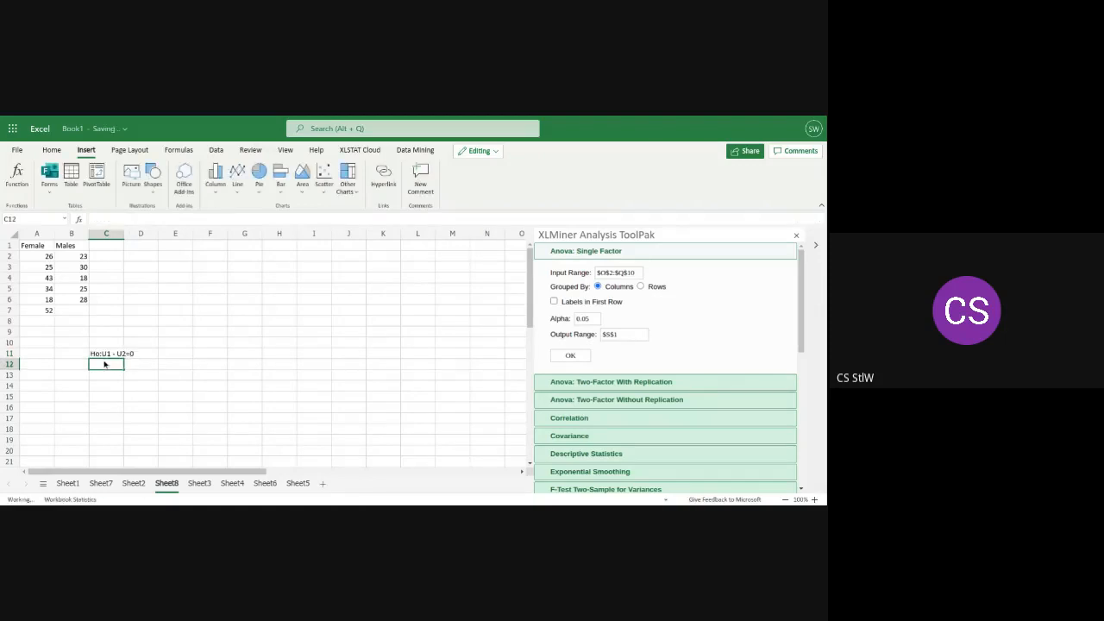
text(H)
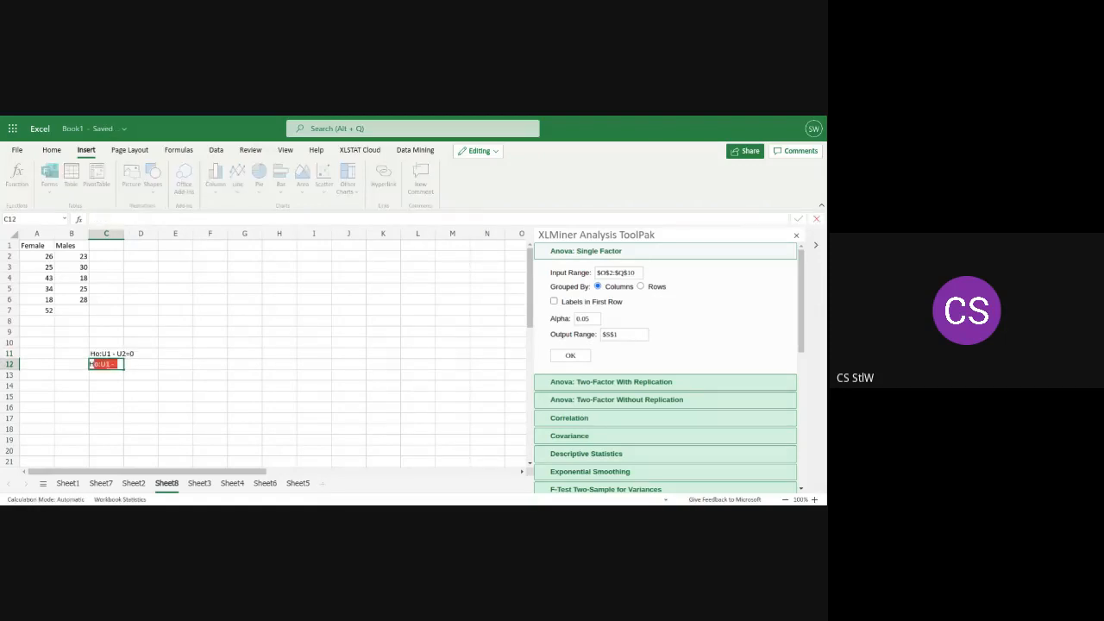
text(1)
text(+)
key(BackSpace)
text(:U1 - U2)
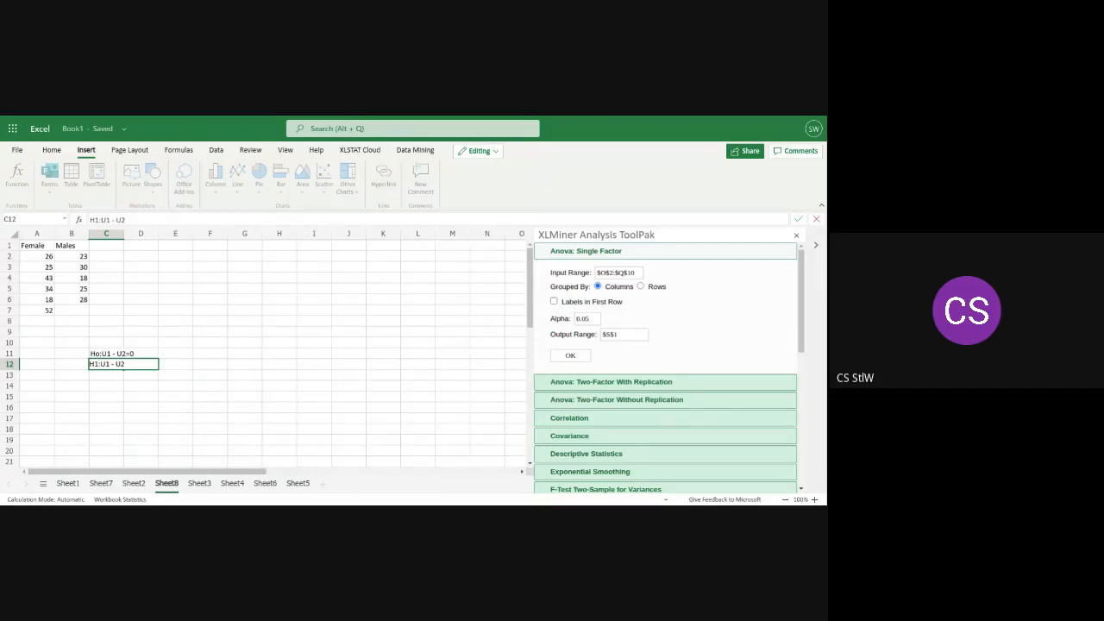
text(NOT EQUAT)
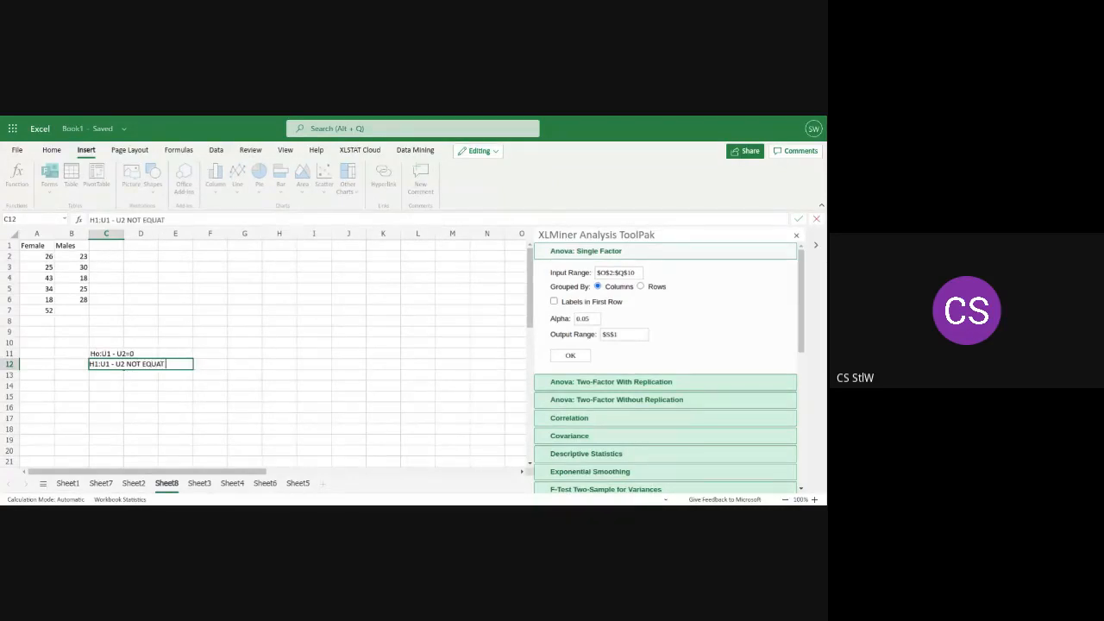
key(BackSpace)
text(L TO 0)
Clear both hypothesis statements from C11 and C12
drag(198, 366, 100, 354)
key(BackSpace)
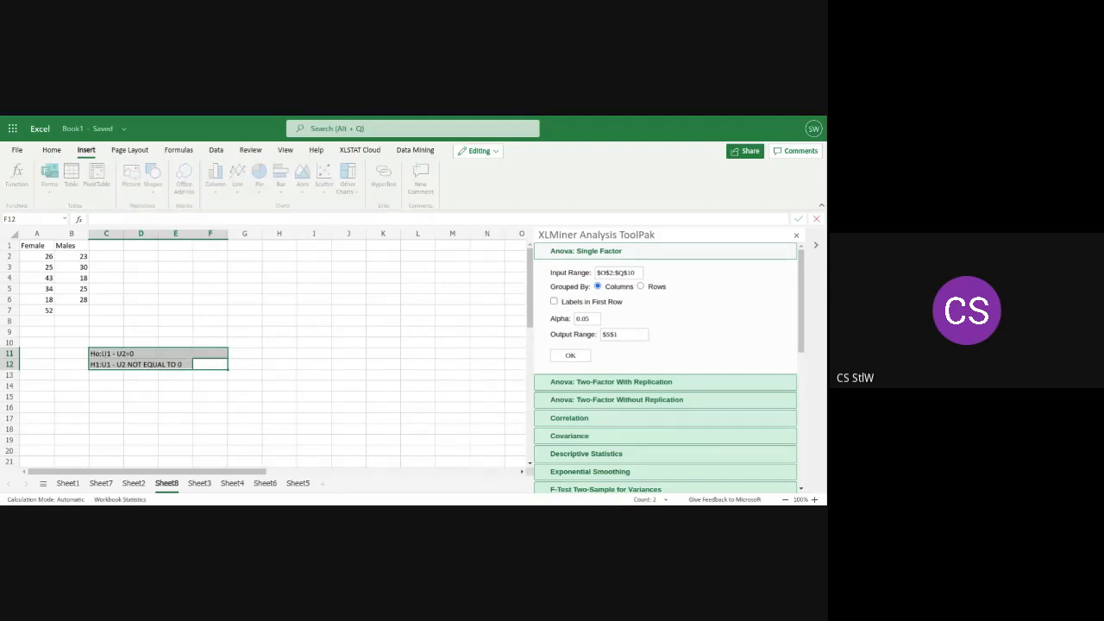
click(101, 355)
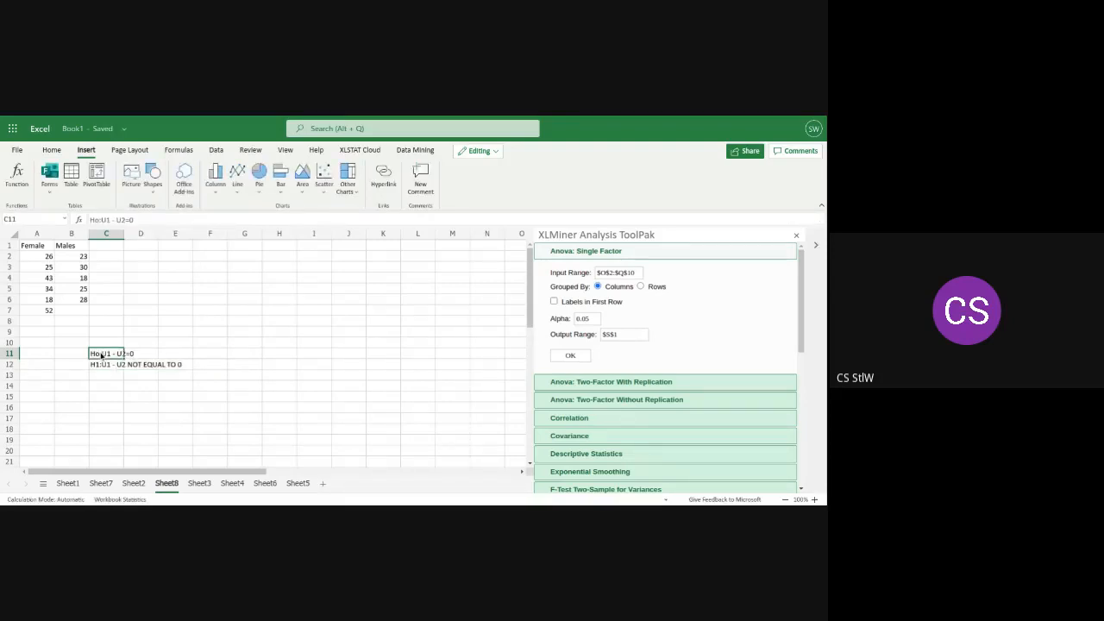
key(BackSpace)
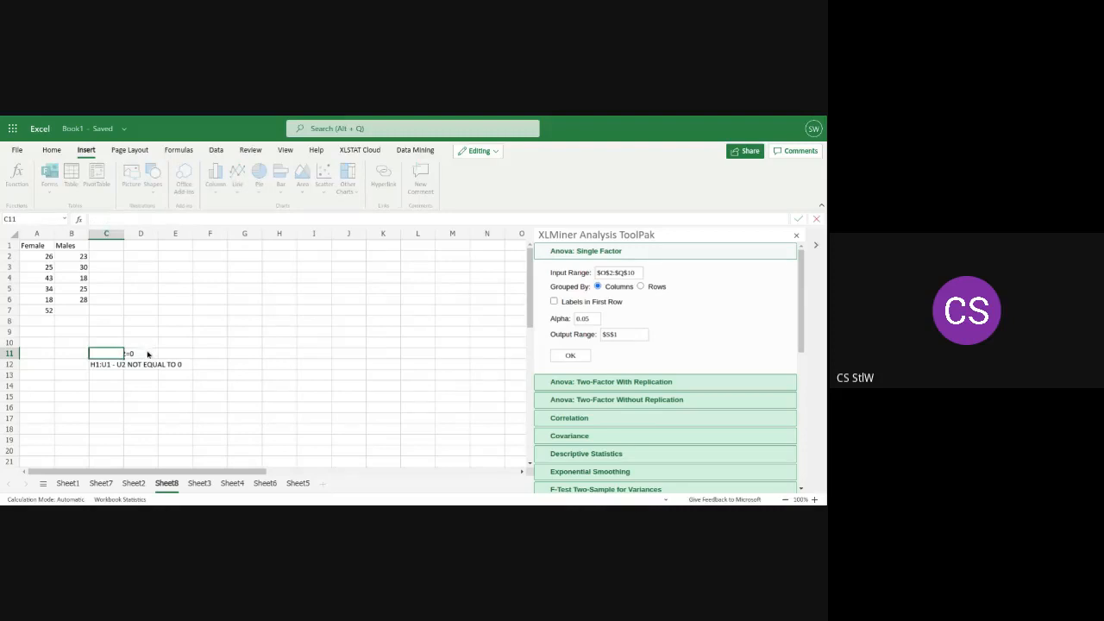
click(148, 352)
text(\)
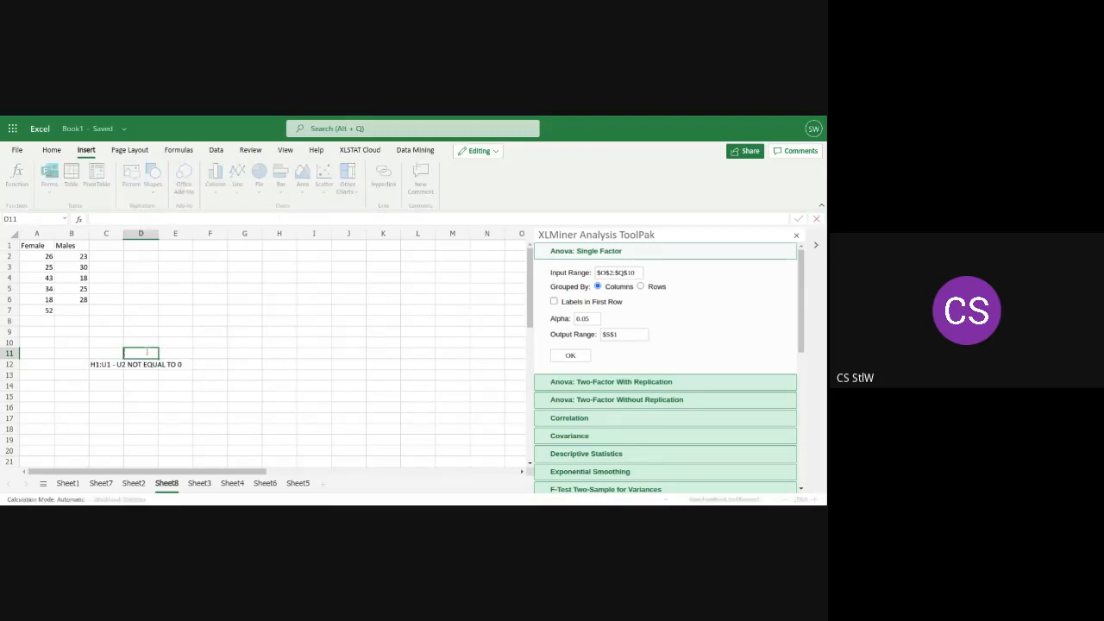
key(Escape)
click(113, 366)
key(Delete)
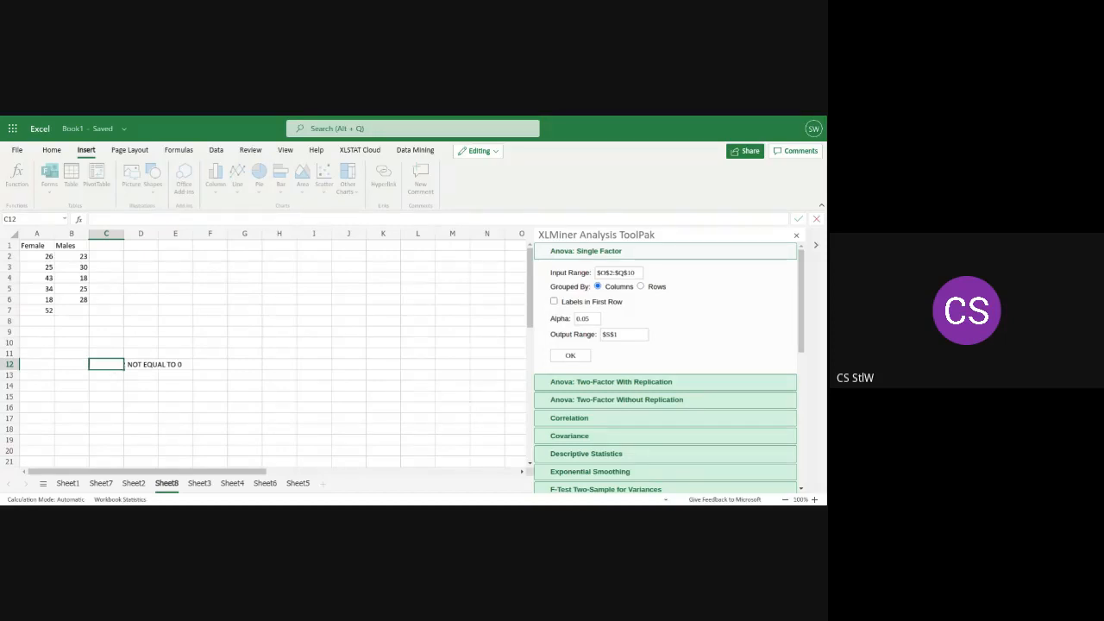
click(152, 365)
key(Delete)
double_click(153, 365)
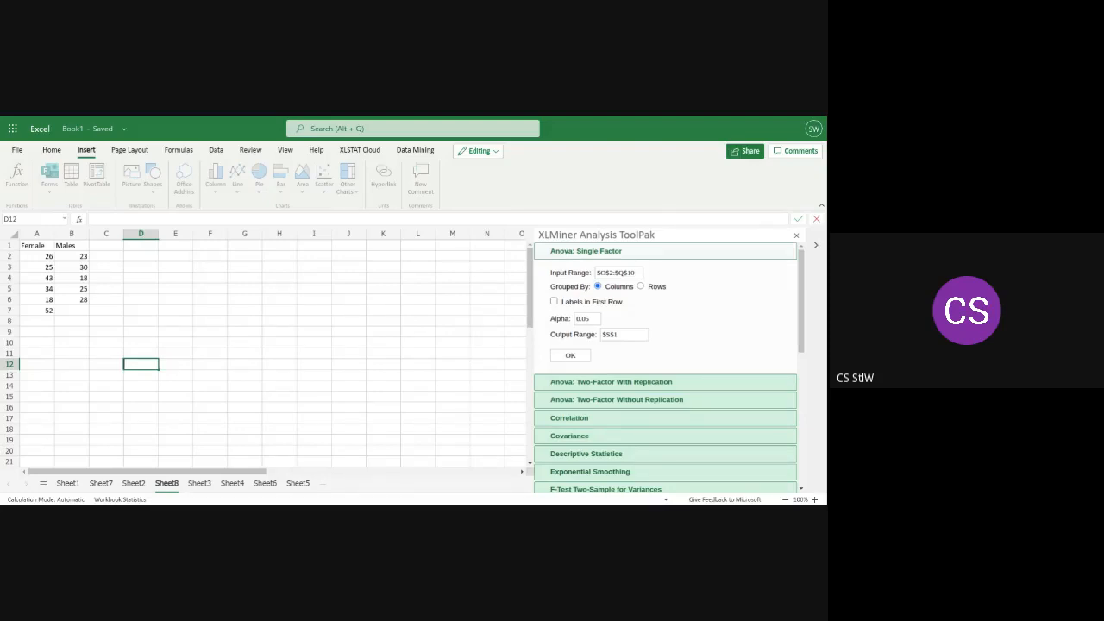
text(T)
Select A2:B7 and open the settings for t-Test: Two-Sample Assuming Unequal Variances
drag(35, 257, 76, 311)
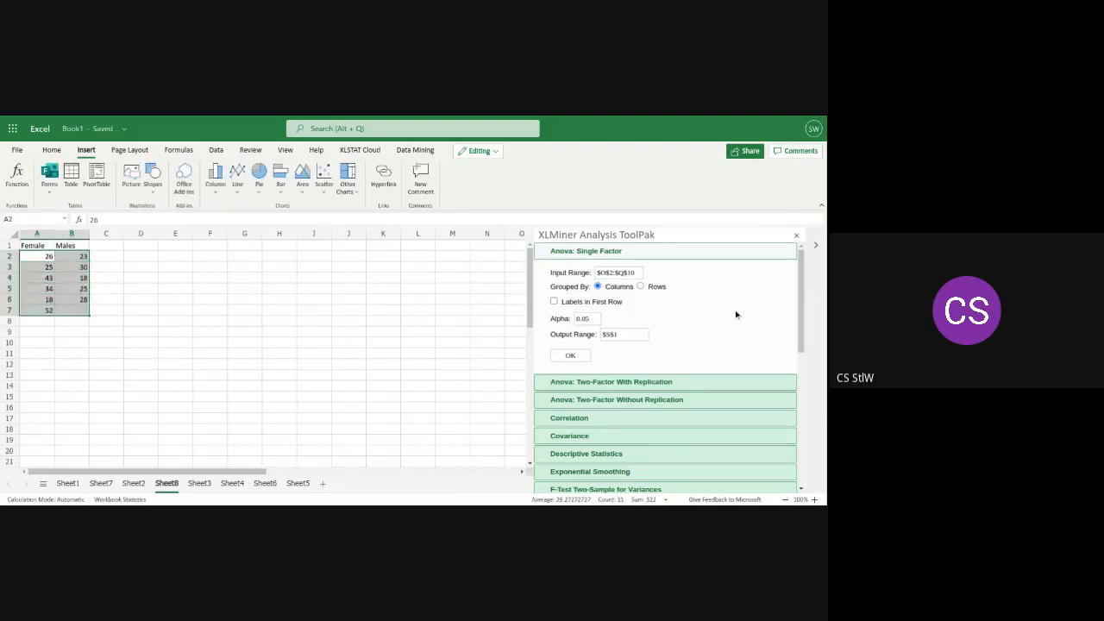
drag(800, 283, 789, 387)
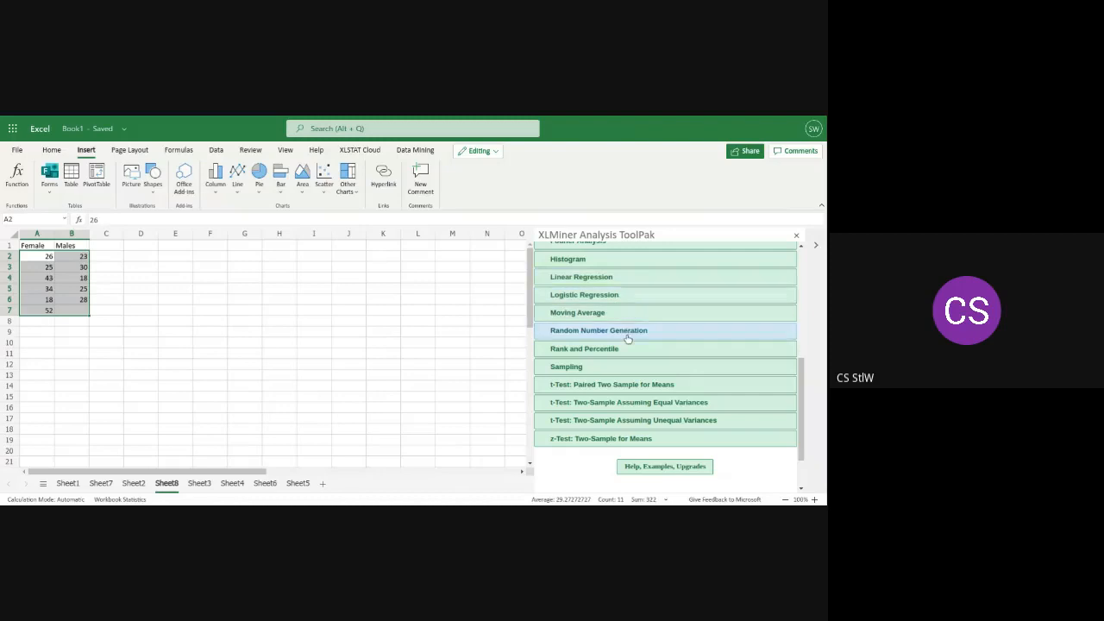
click(604, 418)
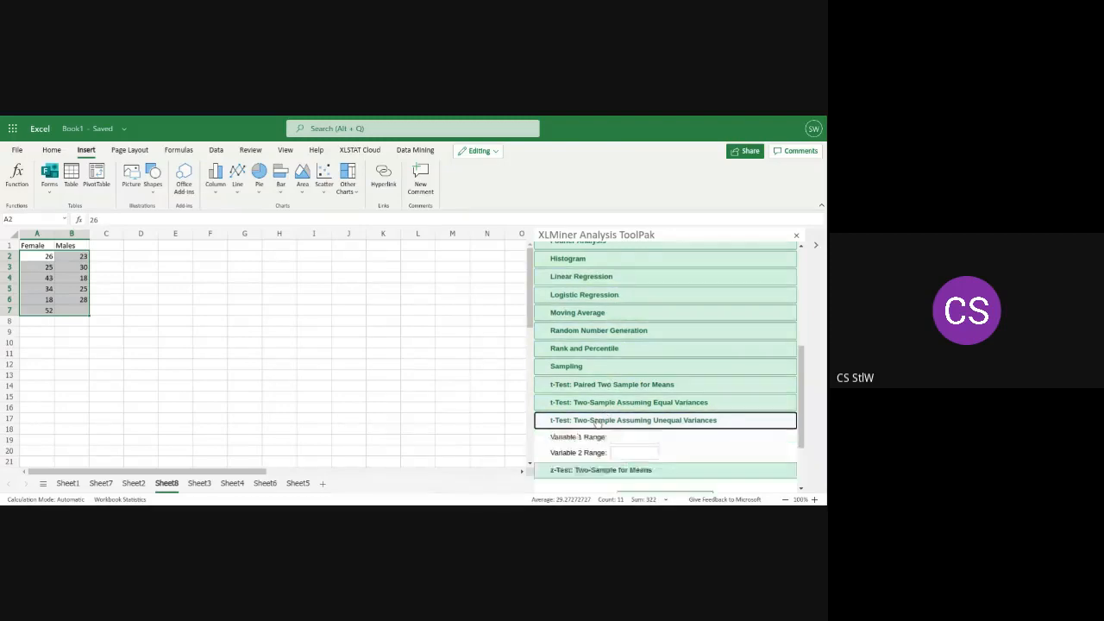
scroll(628, 387, down, 2)
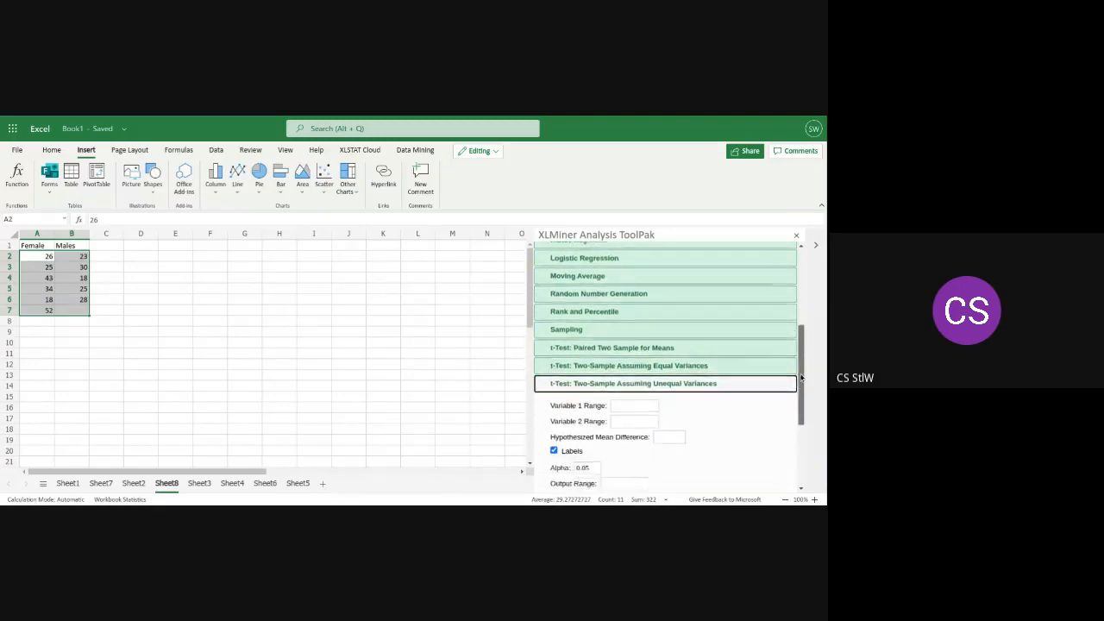
Set the t-test's Variable 1 Range to $A$2:$A$7
click(628, 387)
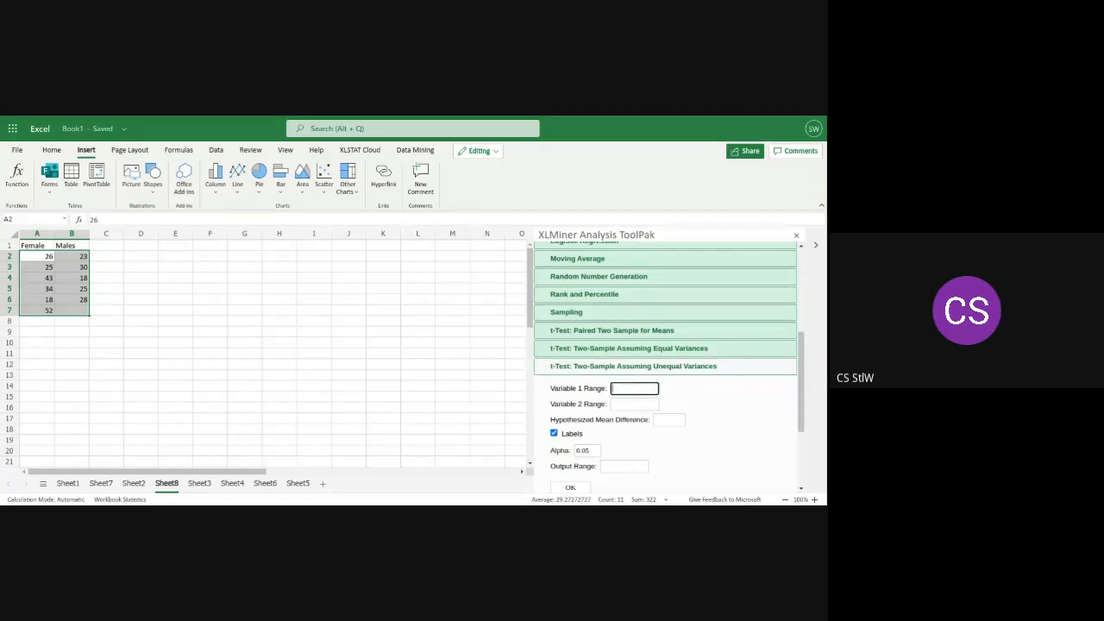
text(s4A)
key(BackSpace)
key(BackSpace)
text(A)
text($2)
text(:)
text($)
text(A$7)
text($)
text(7)
Set the t-test's Variable 2 Range to $B$2:$B$6 and the Hypothesized Mean Difference to 0
click(623, 415)
click(615, 403)
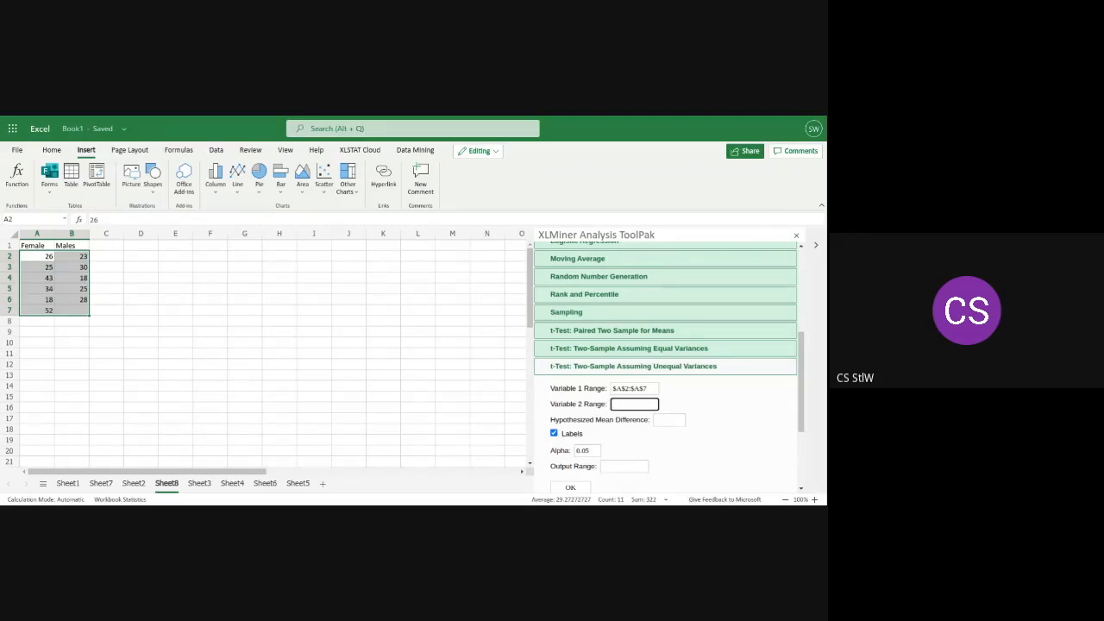
text($B$2:$B$6)
click(185, 119)
click(668, 421)
click(669, 420)
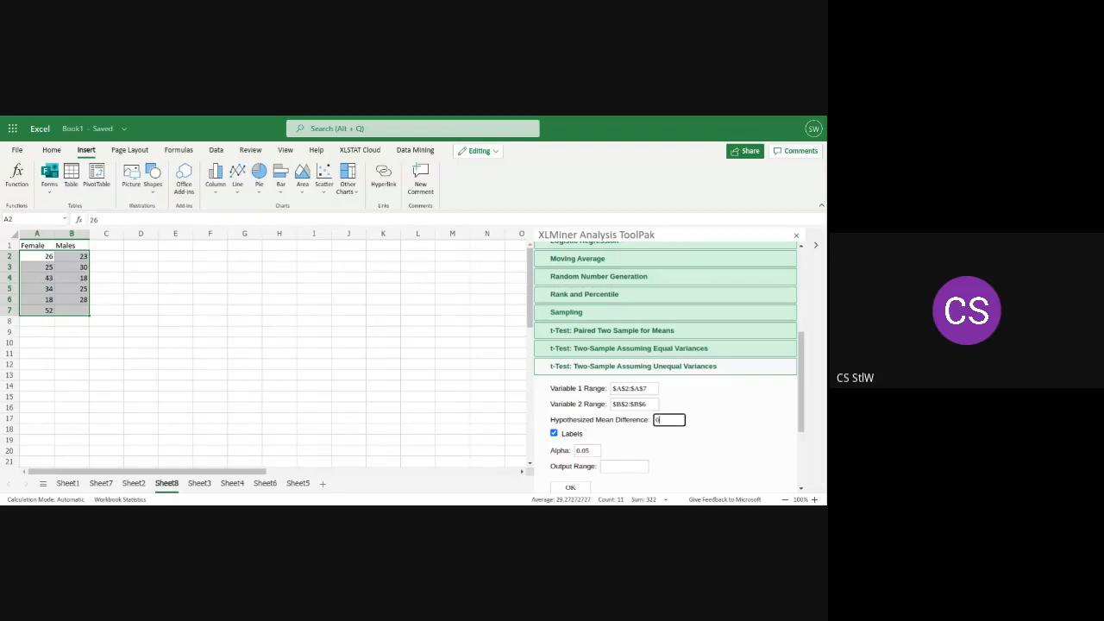
Turn off Labels, set the Output Range to $D$1 and run the unequal-variances t-test
click(142, 246)
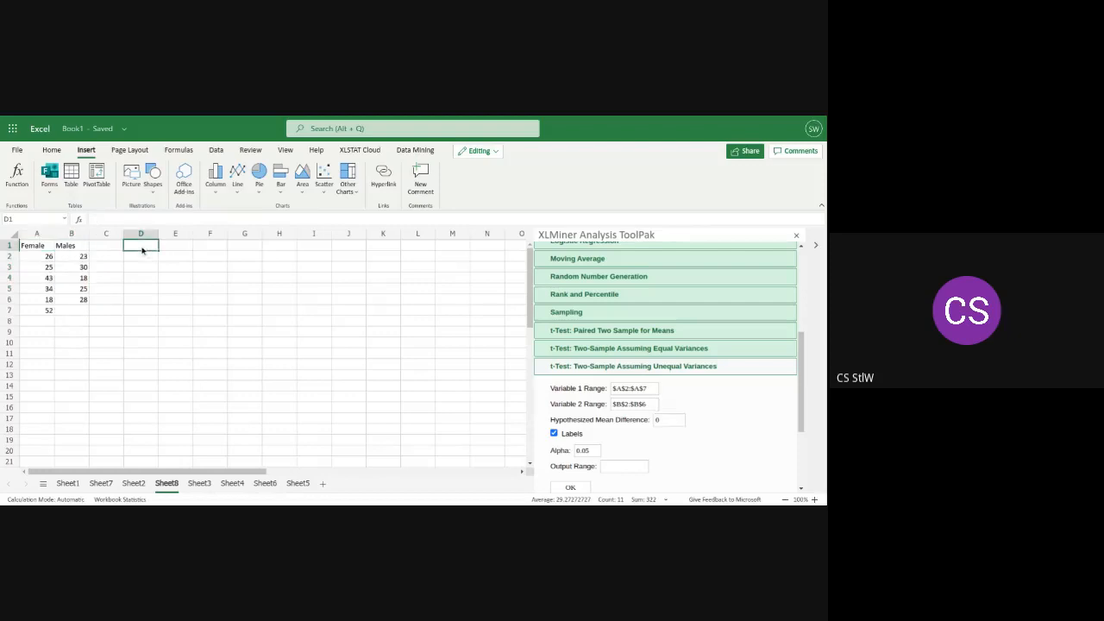
click(609, 466)
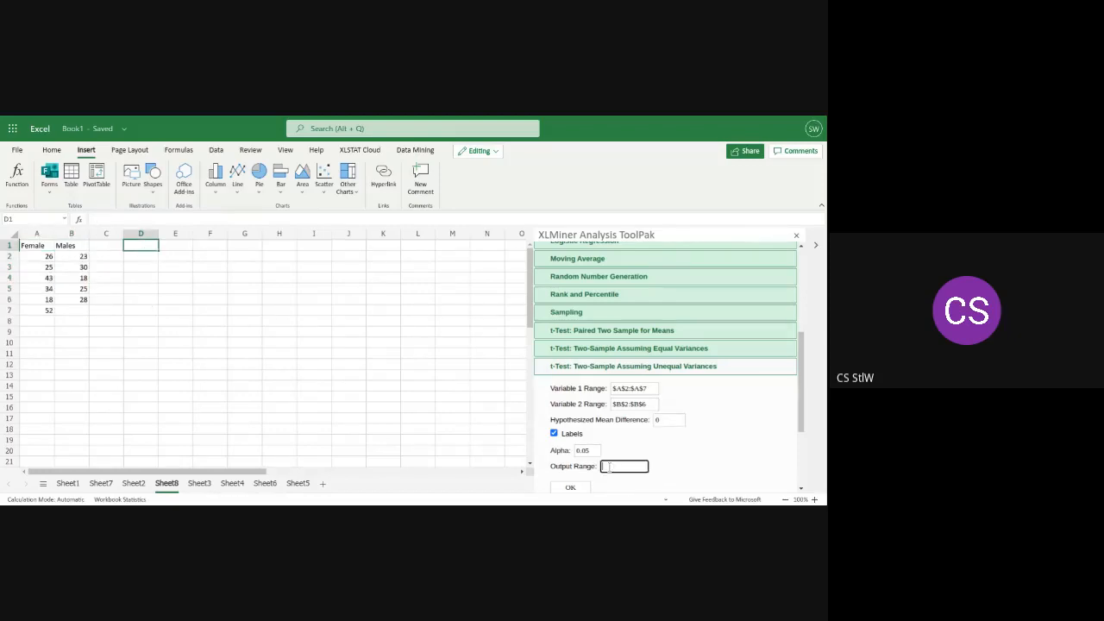
click(559, 433)
click(554, 433)
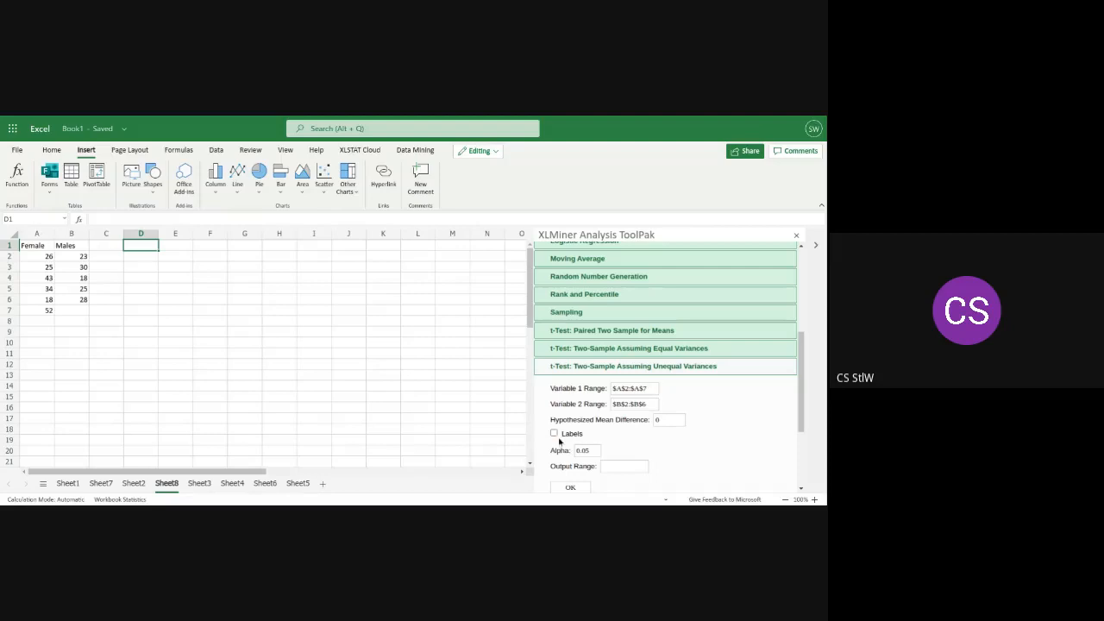
click(618, 467)
text($D$1)
click(569, 488)
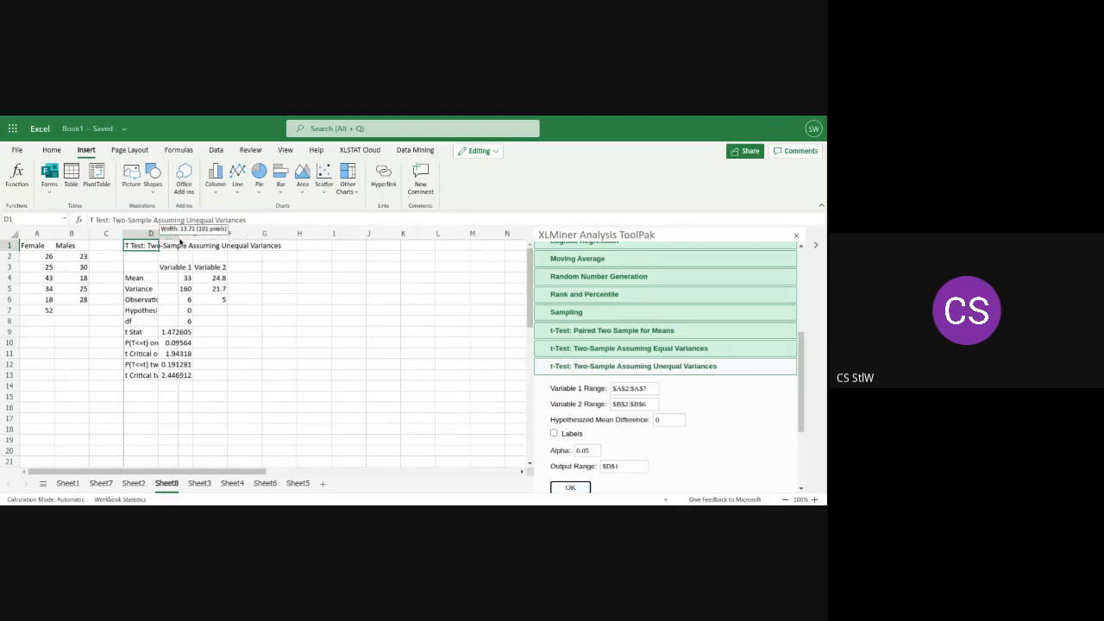
Widen column D to show the t-test row labels in full
drag(159, 234, 231, 227)
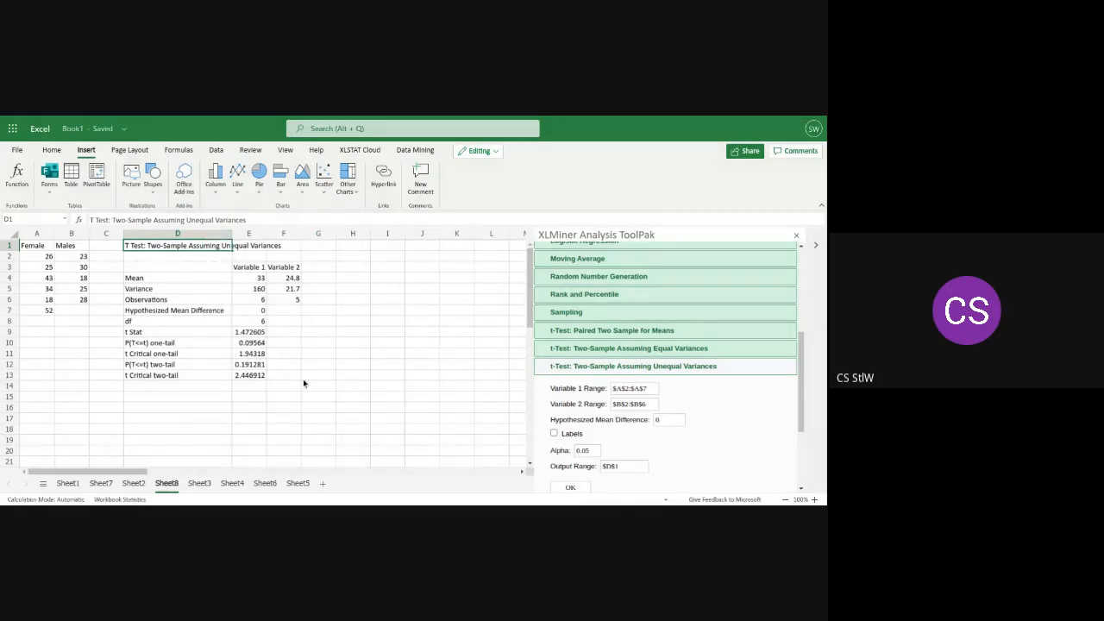
click(324, 333)
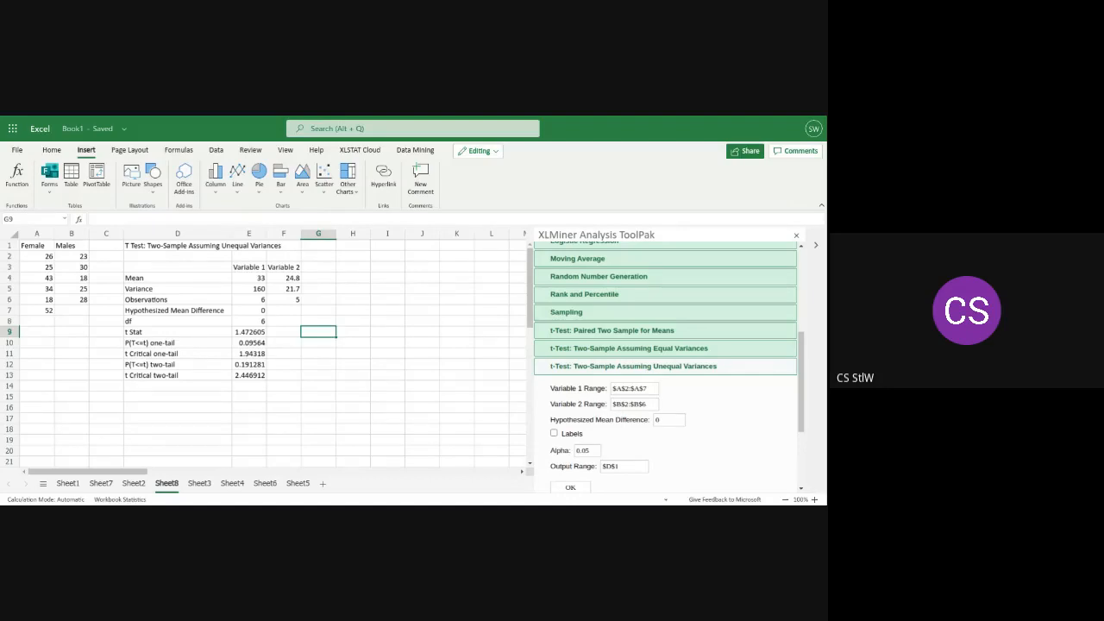
Compare the t Stat with the two-tail t Critical value in the t-test output
click(251, 333)
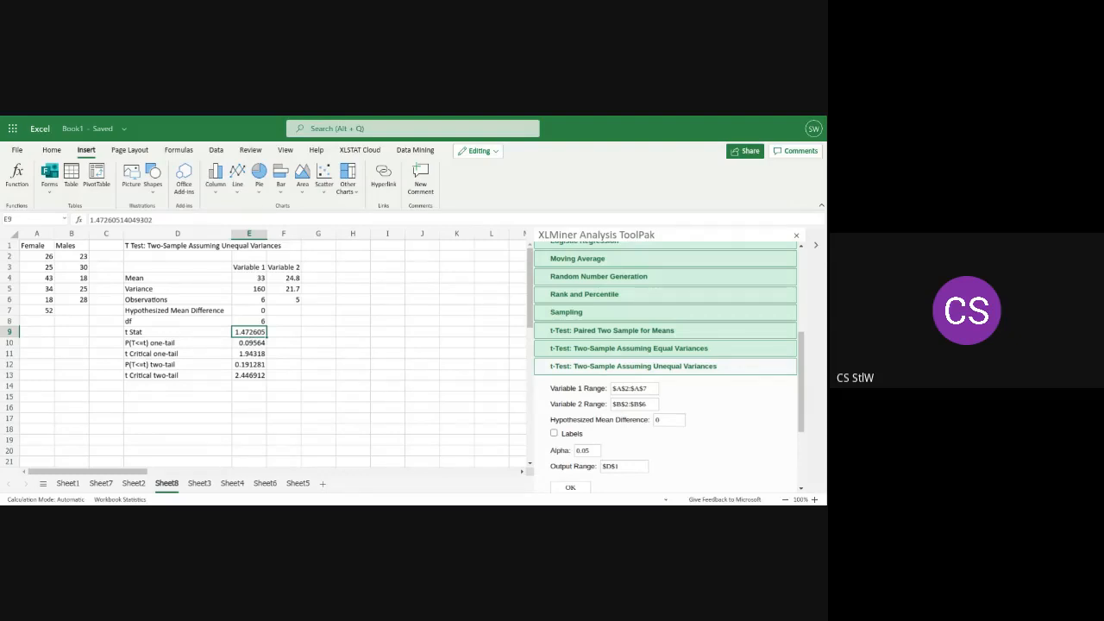
click(247, 377)
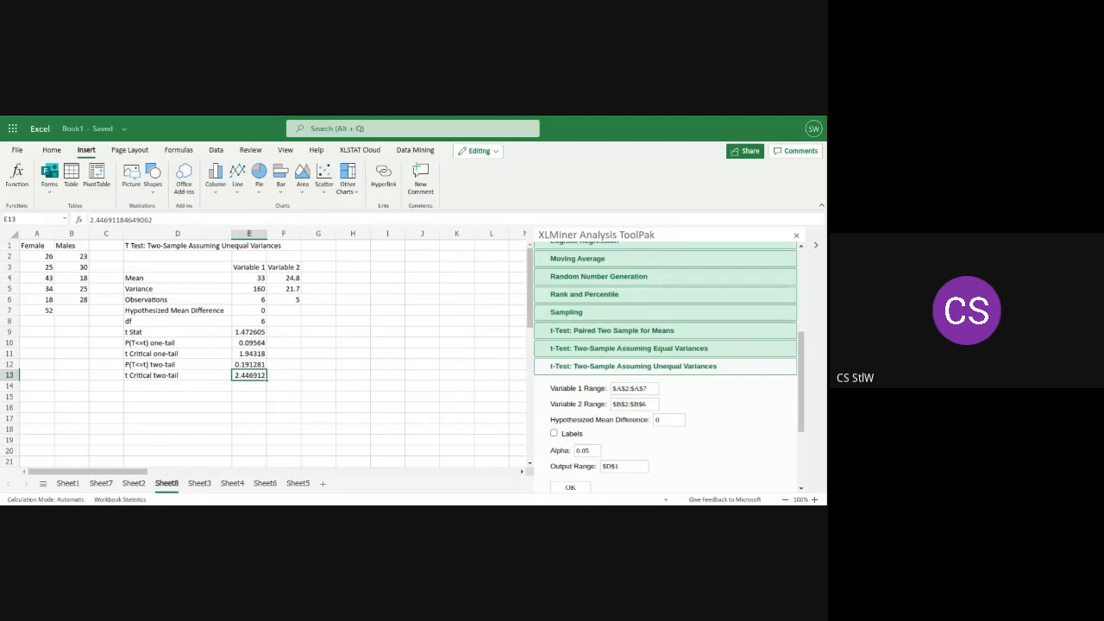
click(240, 334)
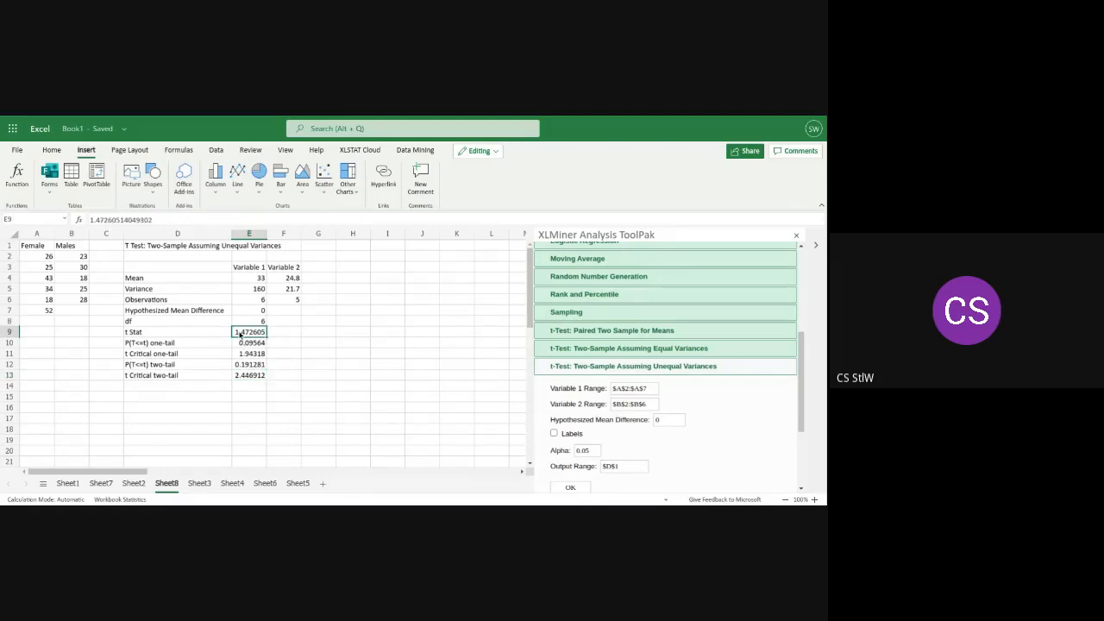
click(244, 377)
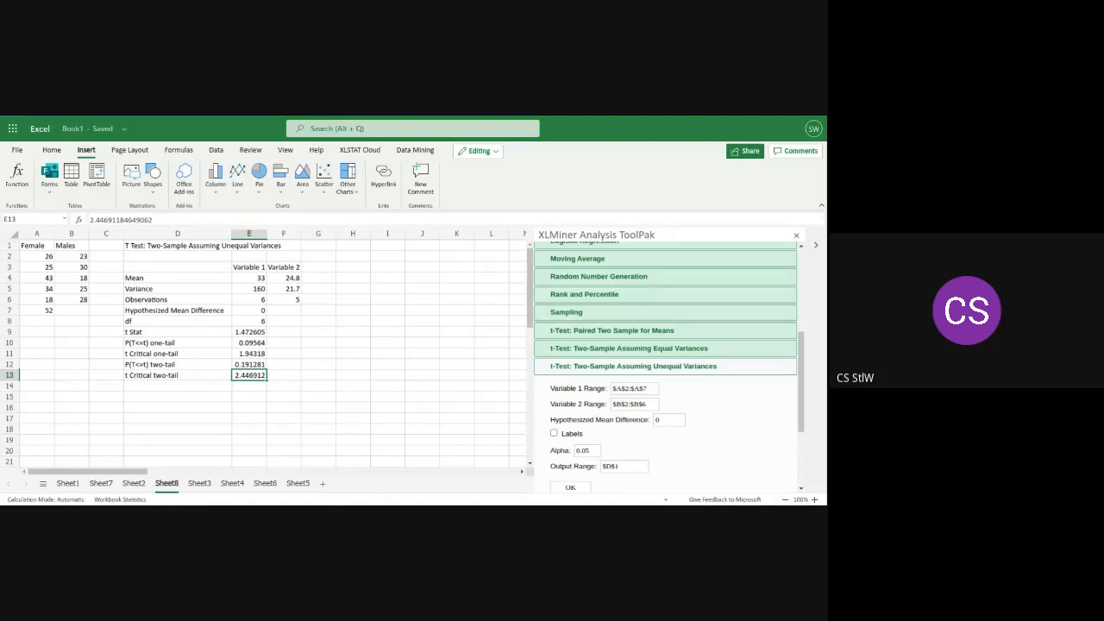
Enter the two-tail acceptance comparison -2.446912<1.472605<2.446912 in cell F16
click(285, 410)
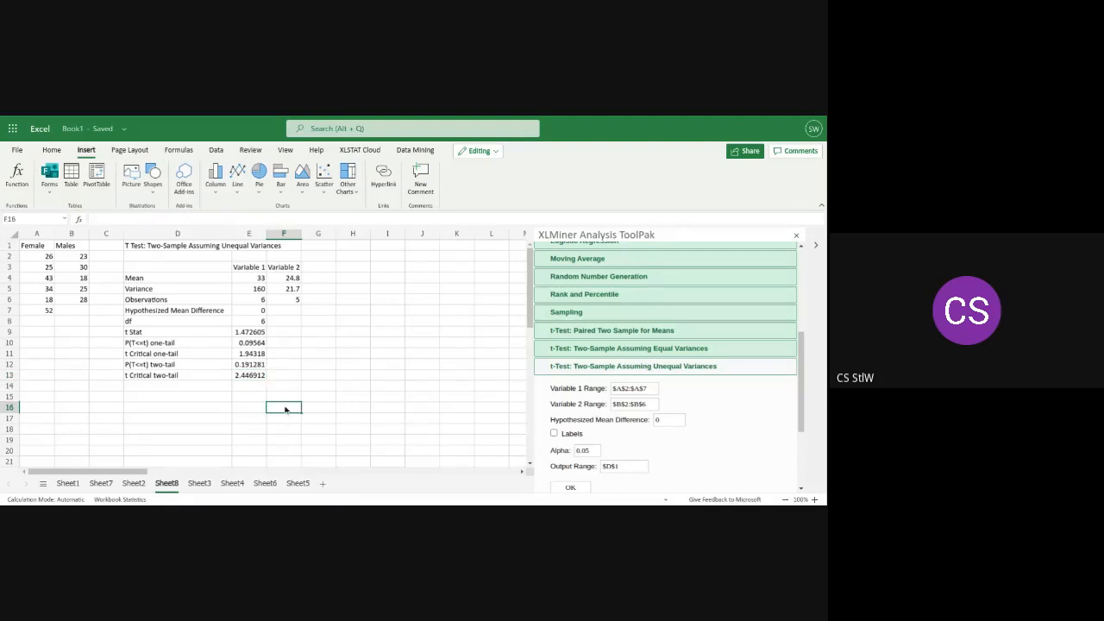
text(-2.)
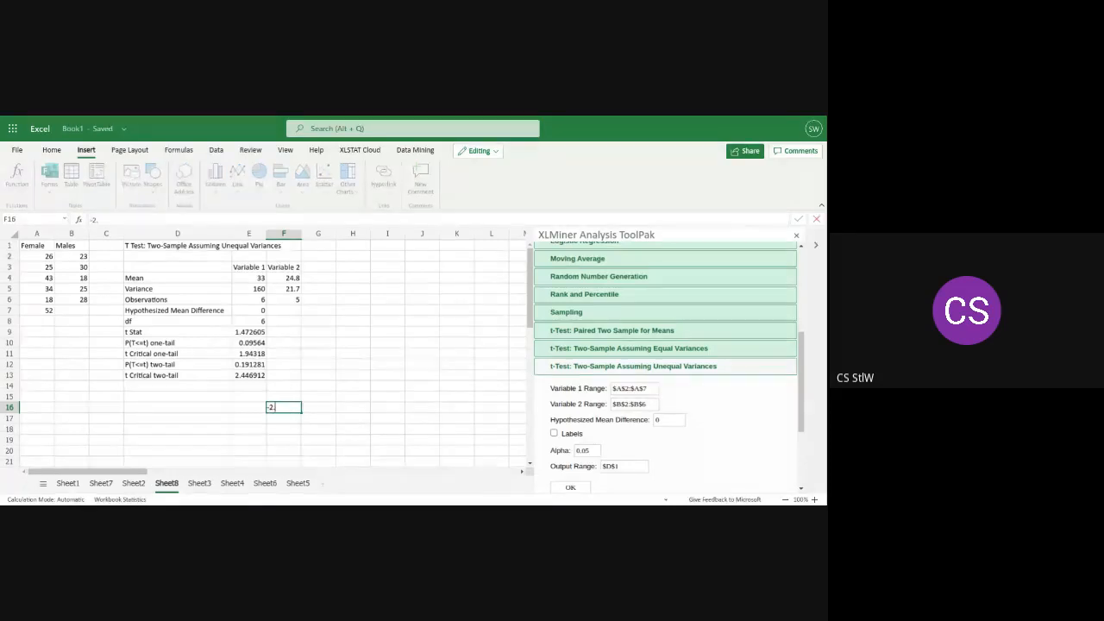
text(44)
text(912<)
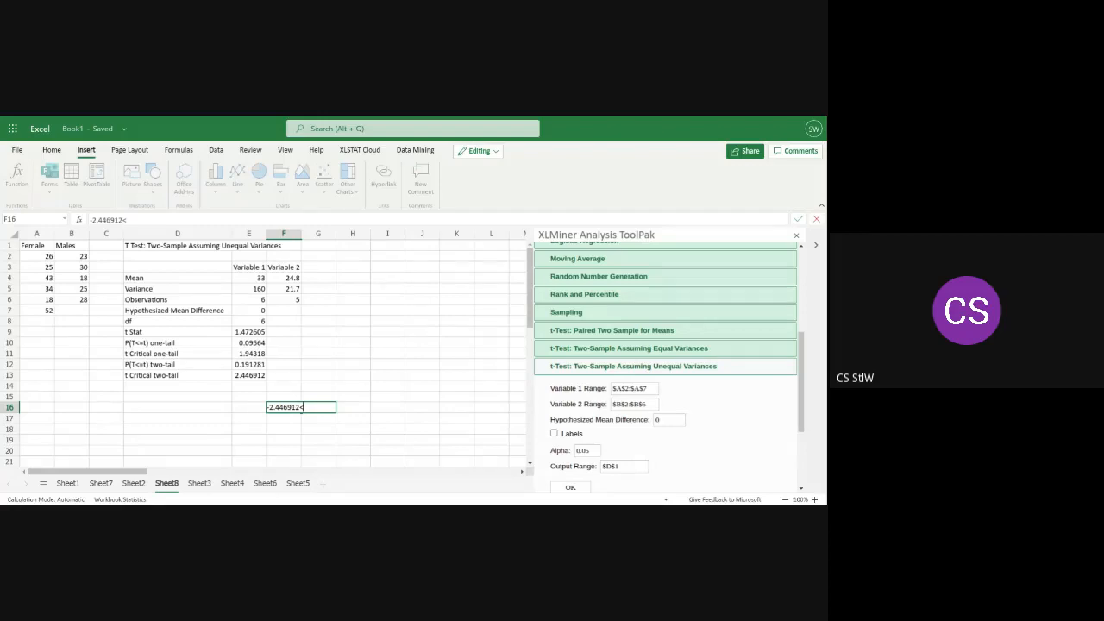
text(1.472605<2.44)
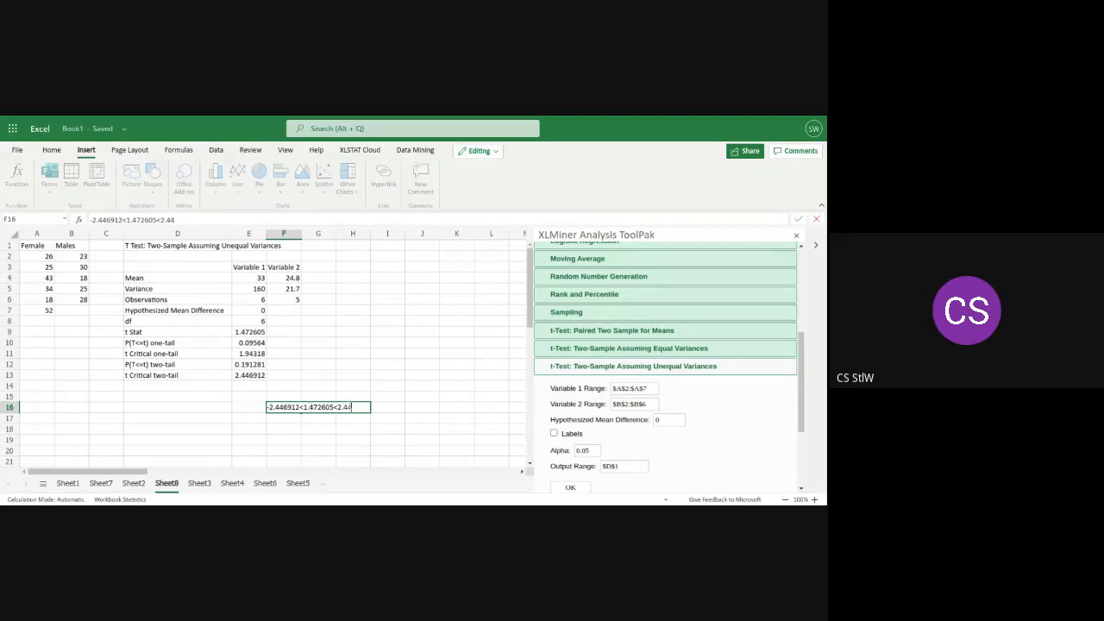
text(6912)
Review the Female and Males sample values in A2:B7
drag(84, 311, 42, 257)
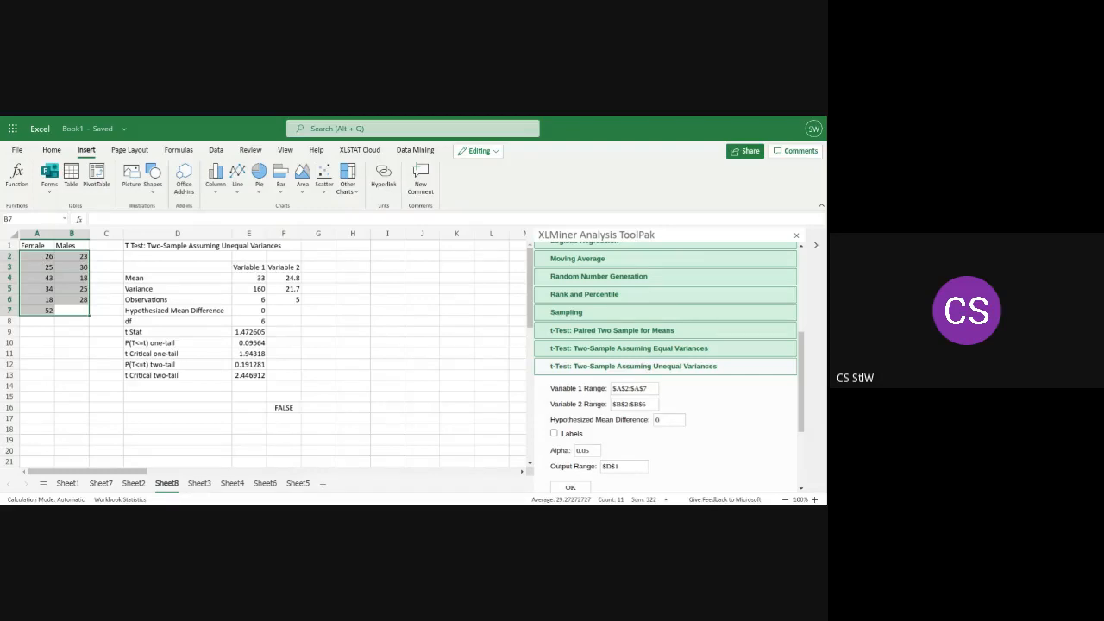
click(432, 396)
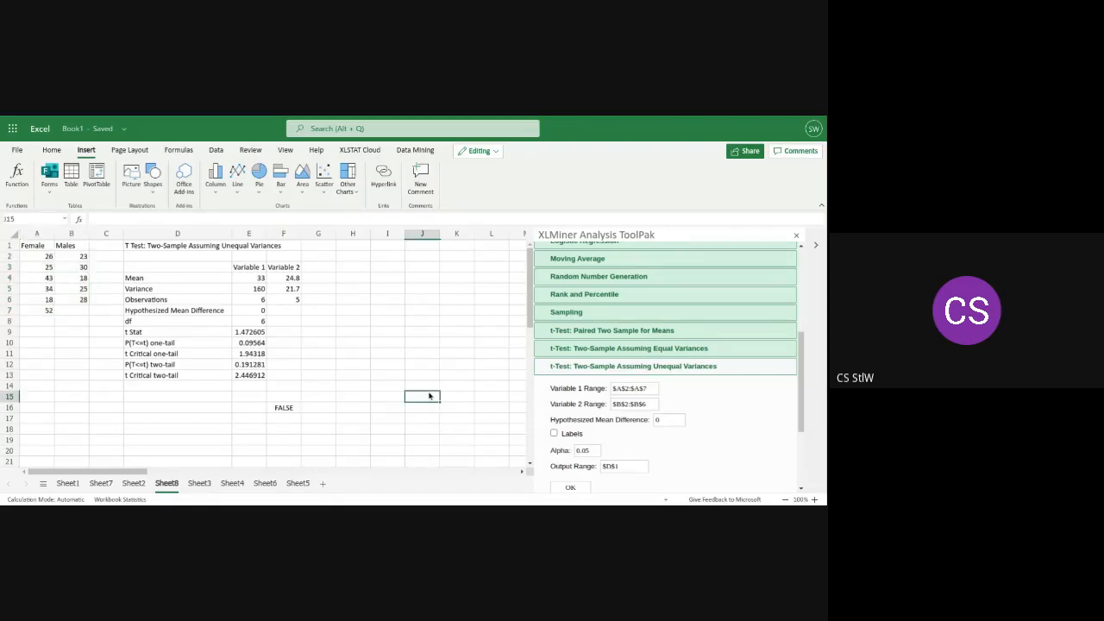
click(390, 270)
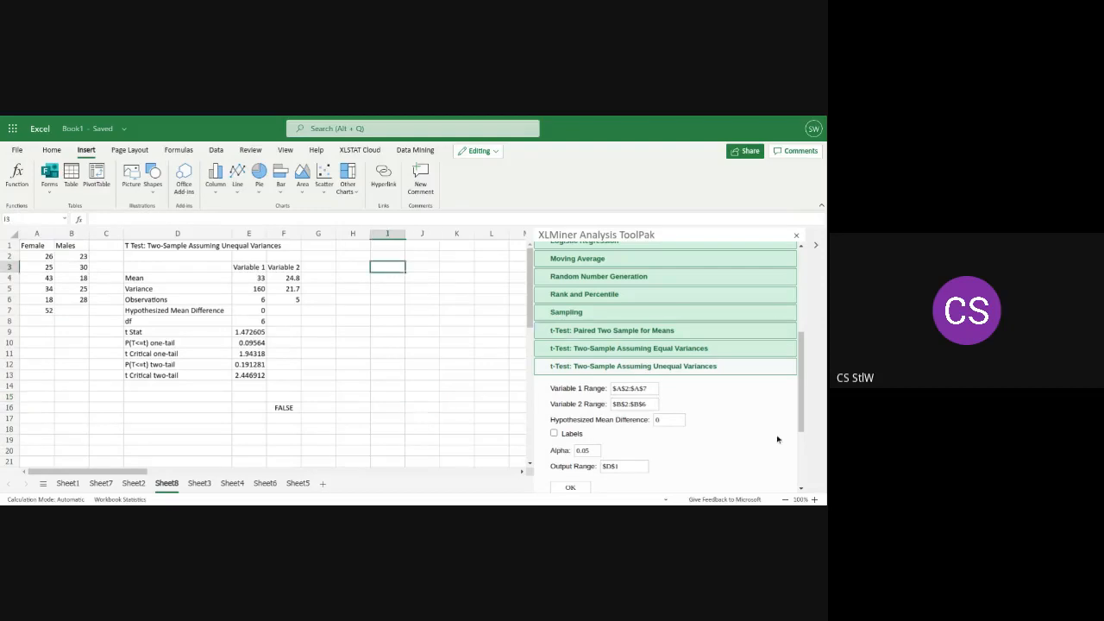
Run F-Test Two-Sample for Variances on the Female and Males data with Labels off and the Output Range set to $I$1
drag(802, 416, 806, 357)
click(654, 316)
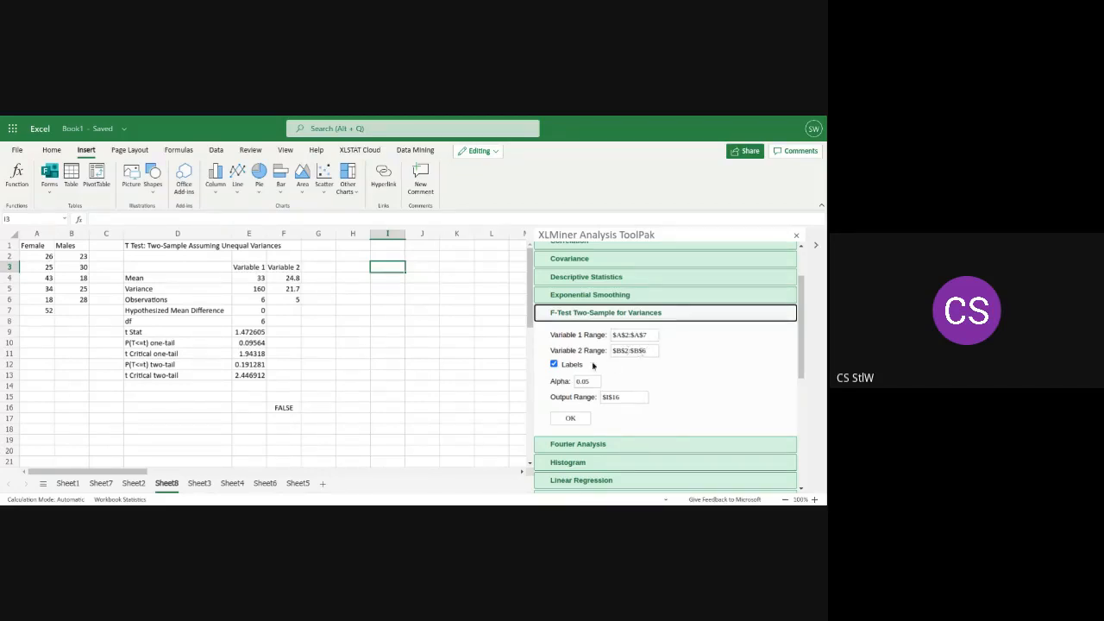
click(554, 364)
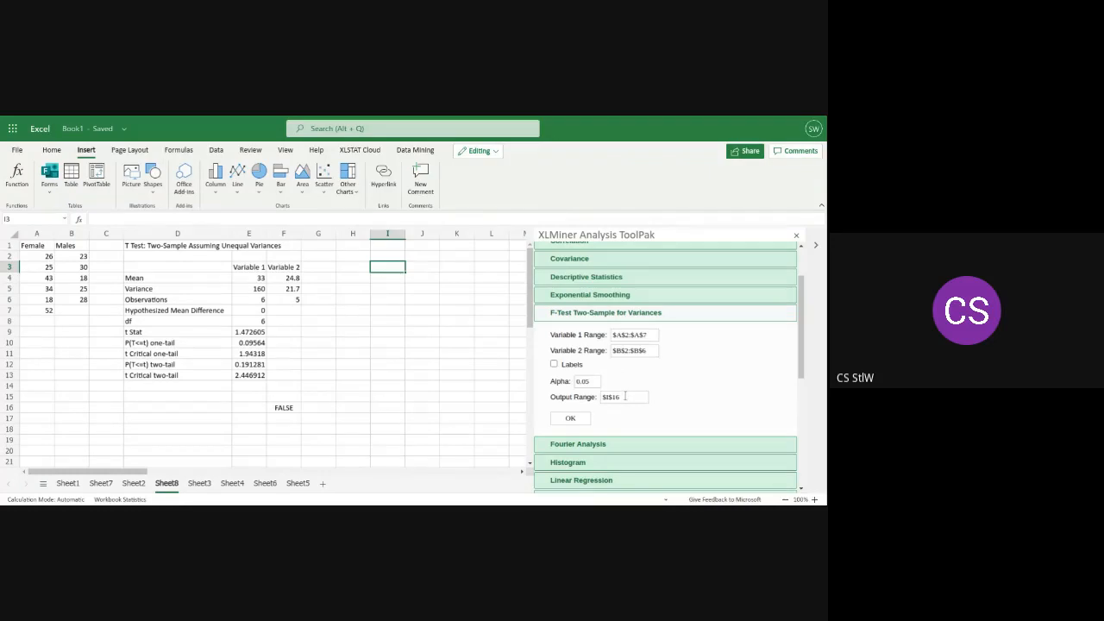
click(625, 396)
key(BackSpace)
key(BackSpace)
text(1)
click(562, 420)
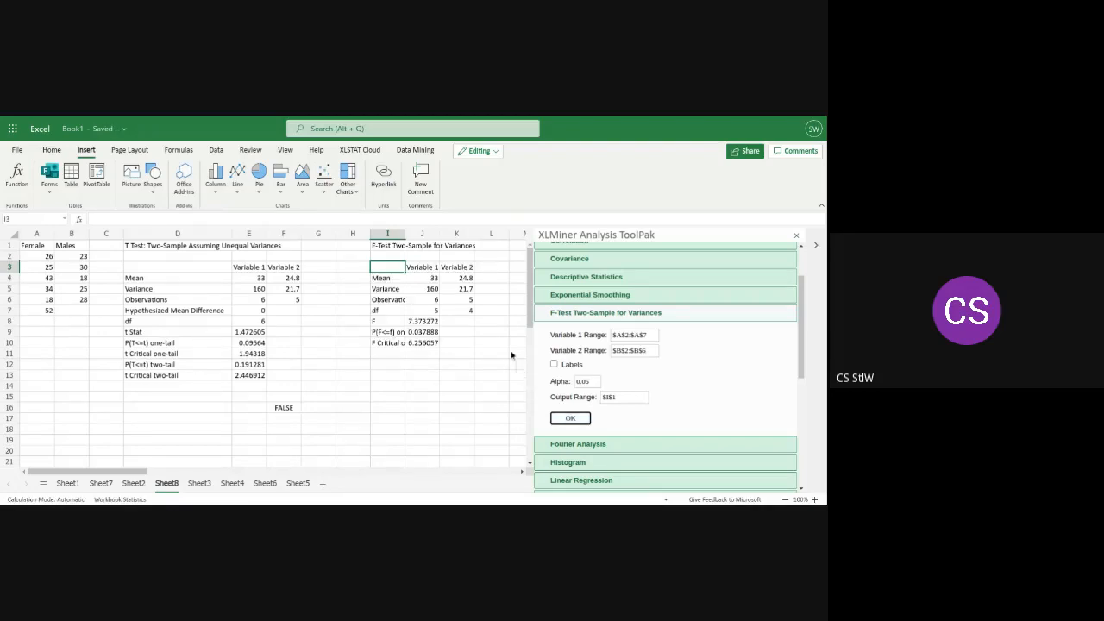
Look through the workbook's other sheets to review their data, charts and earlier analysis outputs
click(68, 483)
click(95, 485)
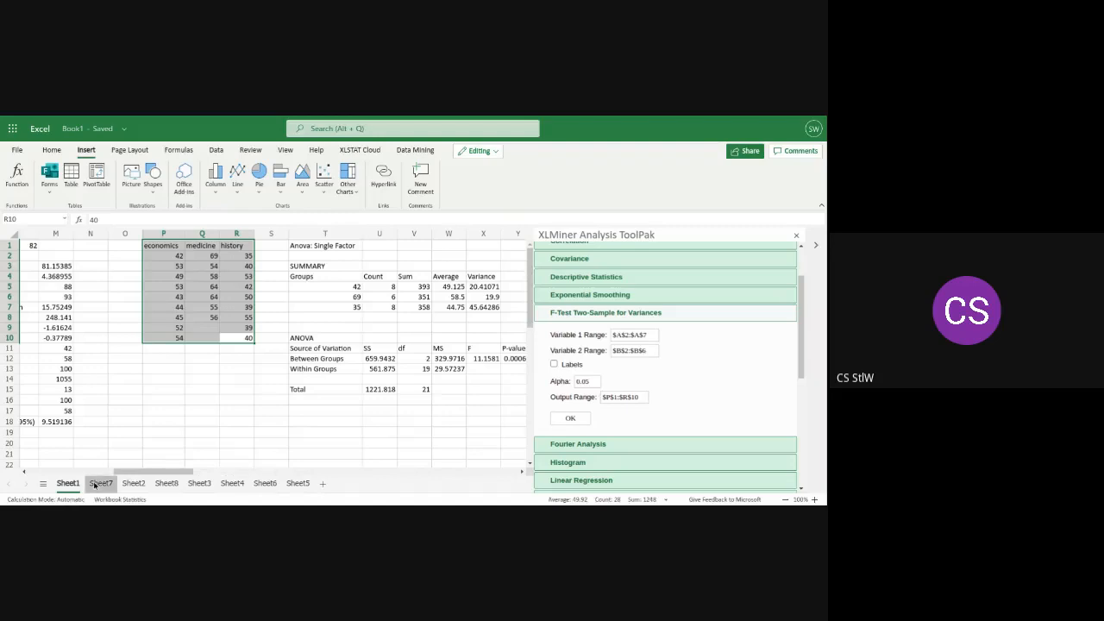
click(264, 484)
click(297, 485)
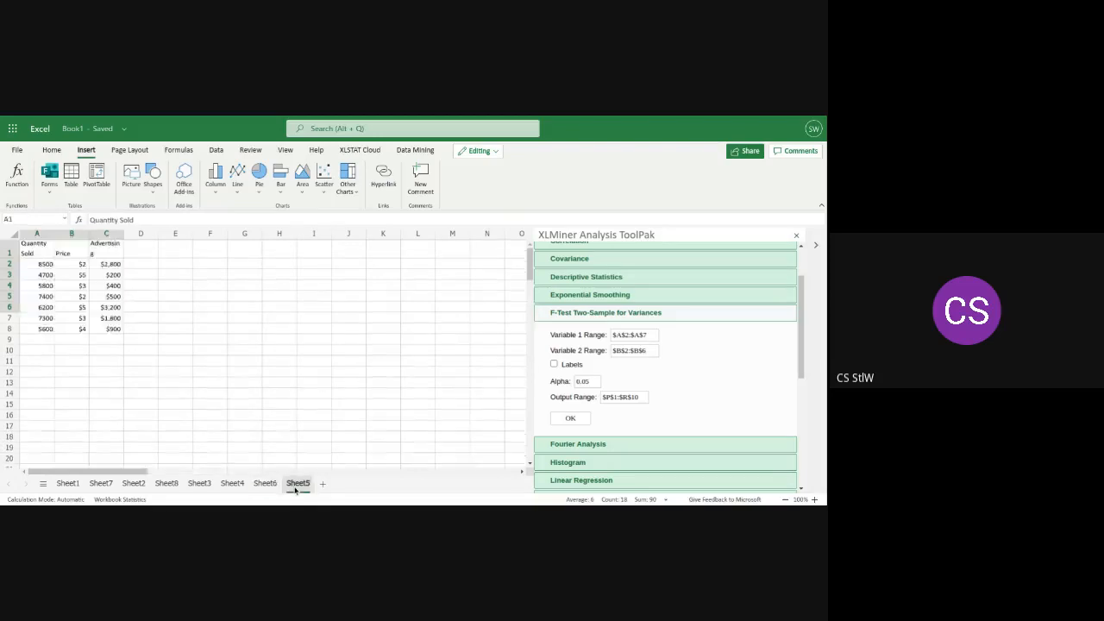
click(132, 484)
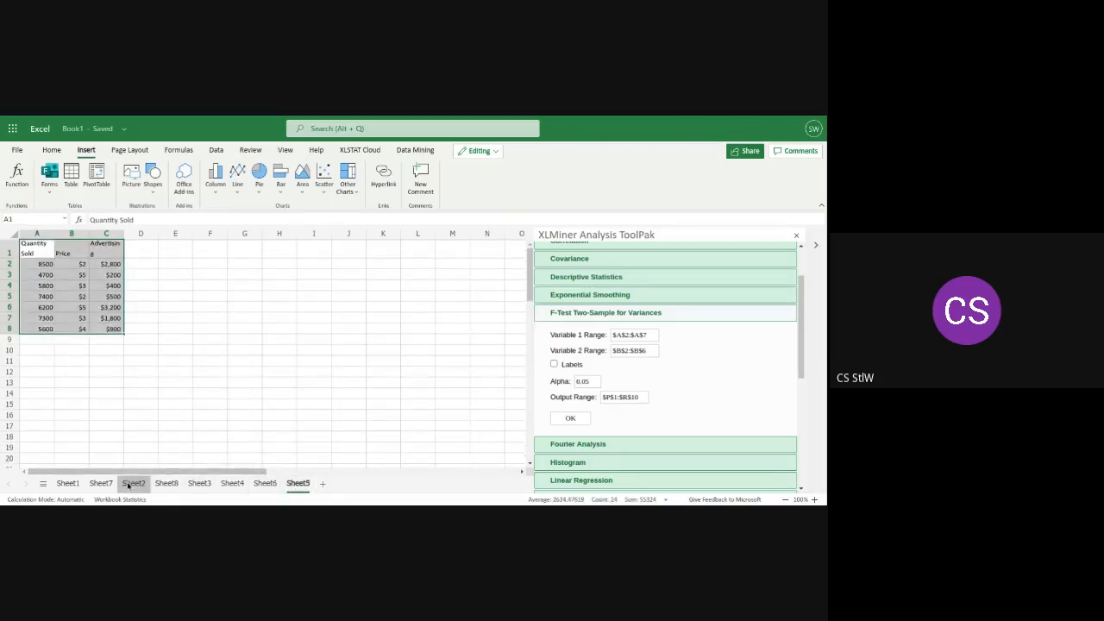
click(100, 483)
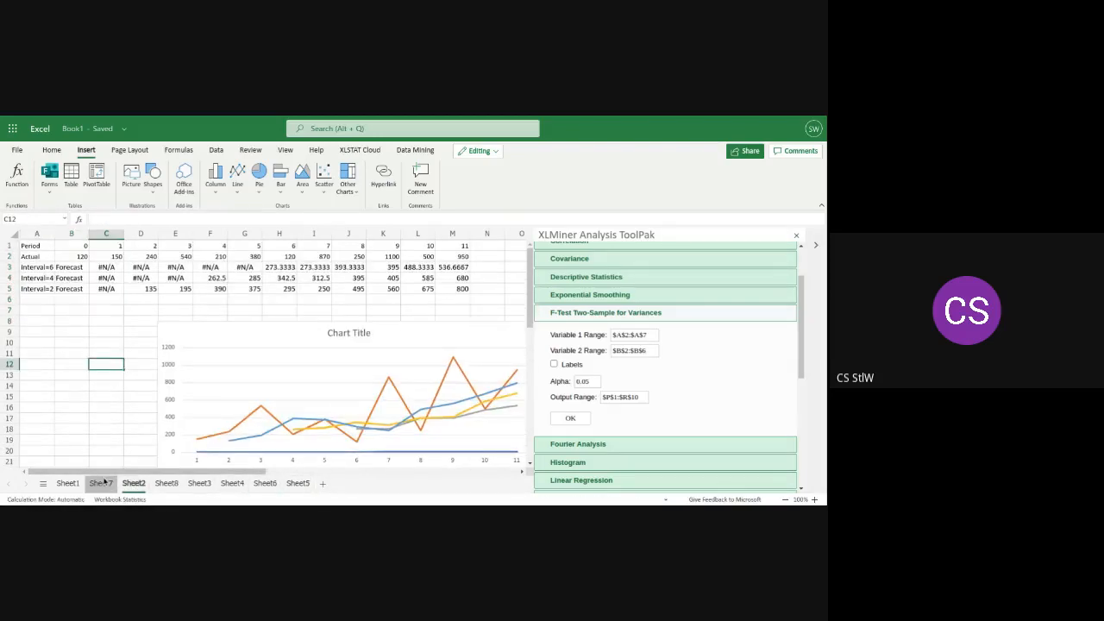
click(265, 484)
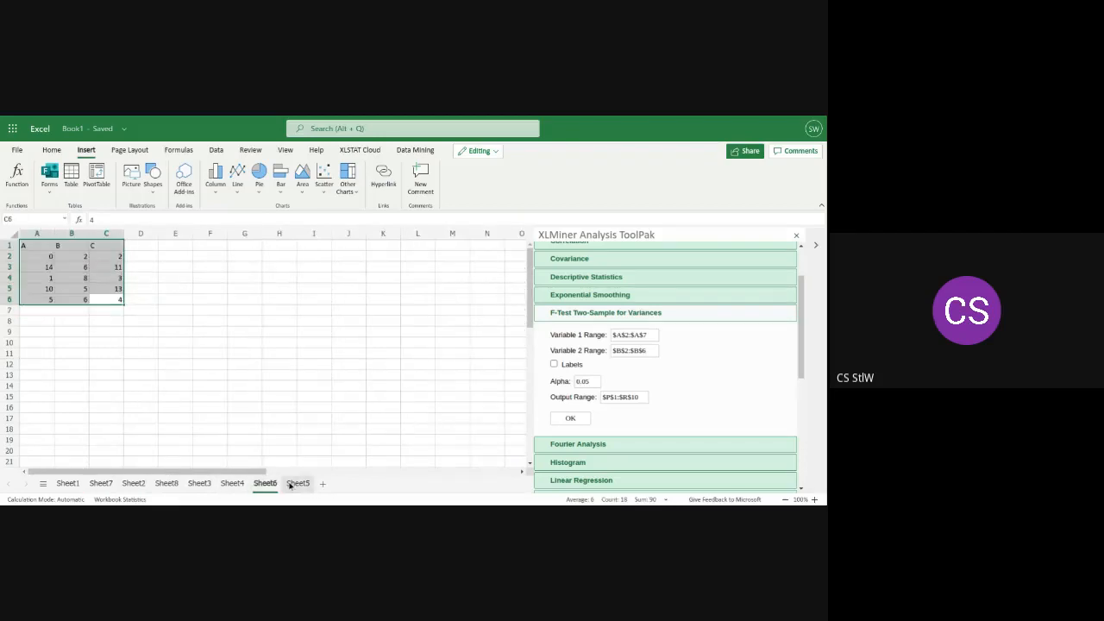
click(297, 484)
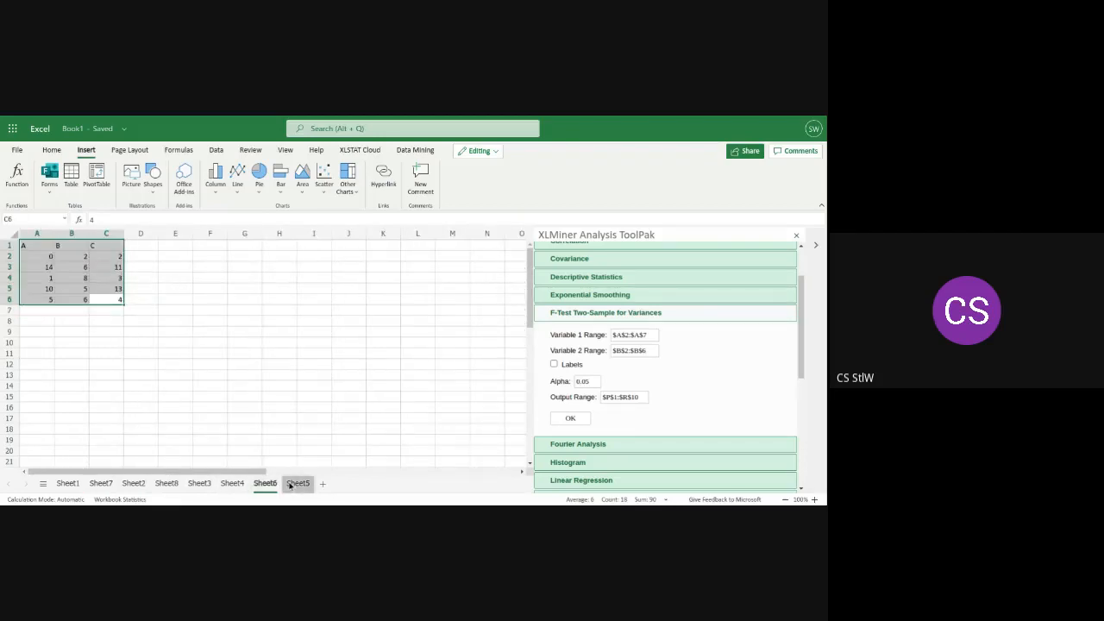
click(232, 484)
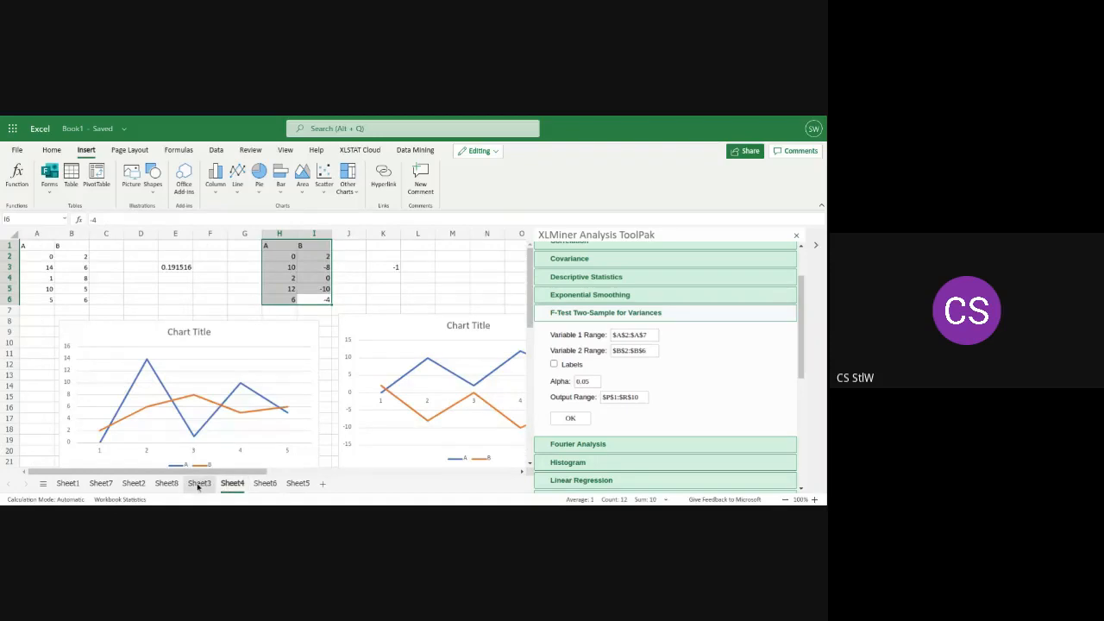
click(198, 484)
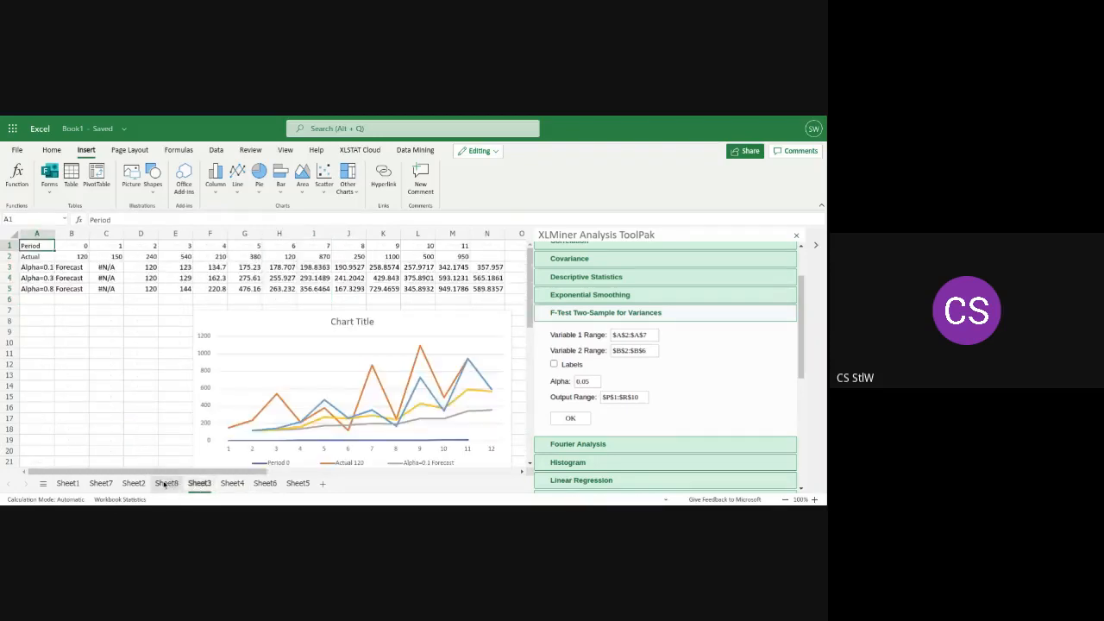
Return to Sheet8 and move it between Sheet7 and Sheet2
click(165, 484)
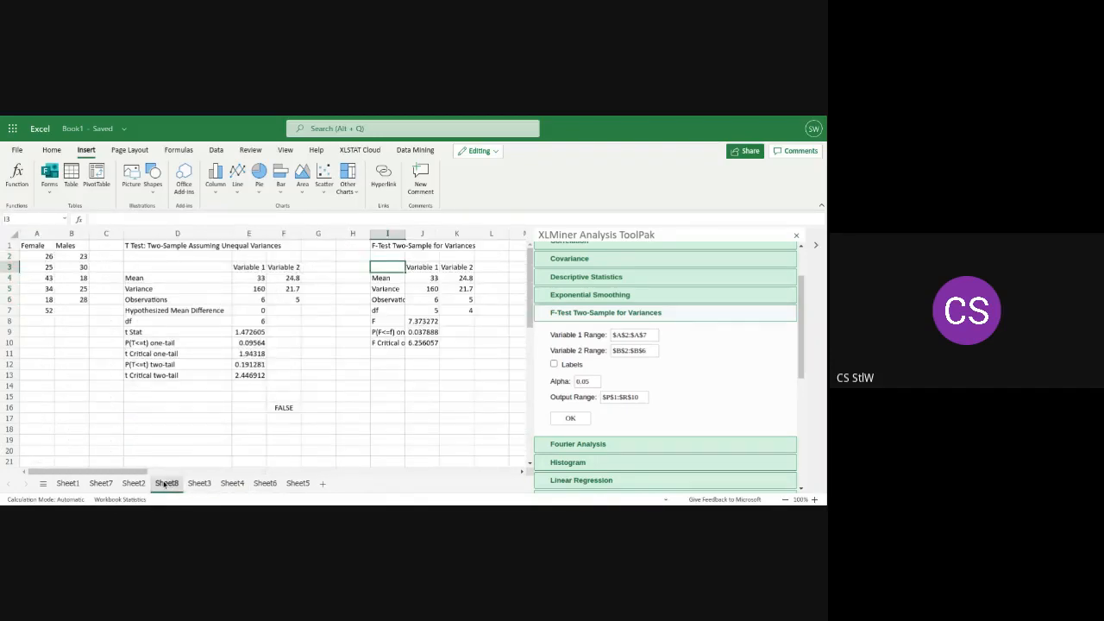
drag(166, 484, 134, 484)
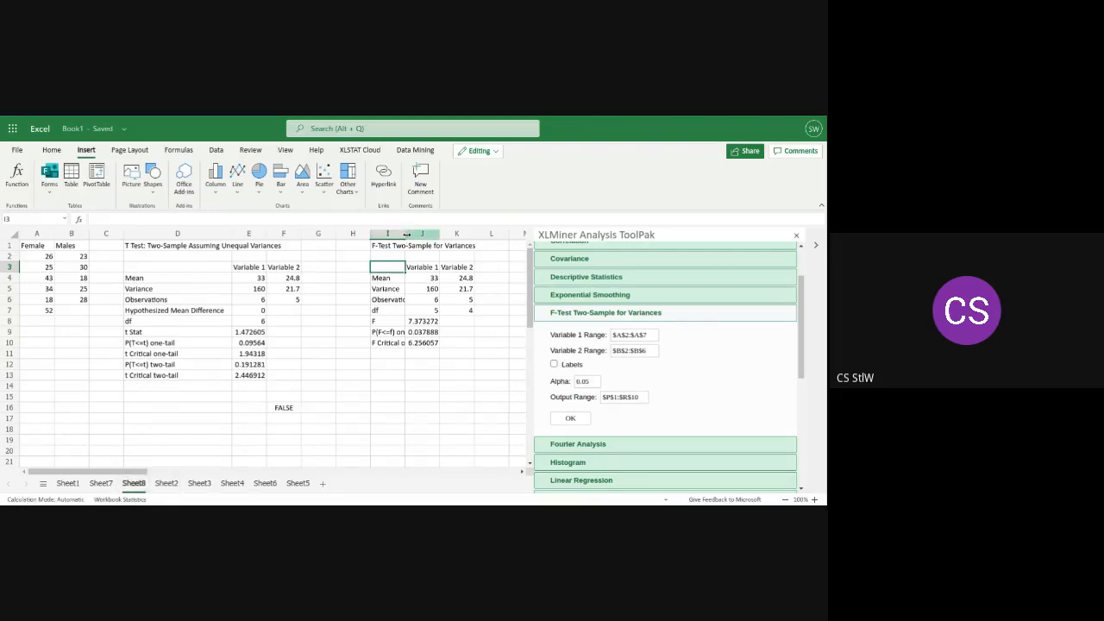
Widen columns I and J to show the F-test labels and values in full
drag(402, 239, 443, 239)
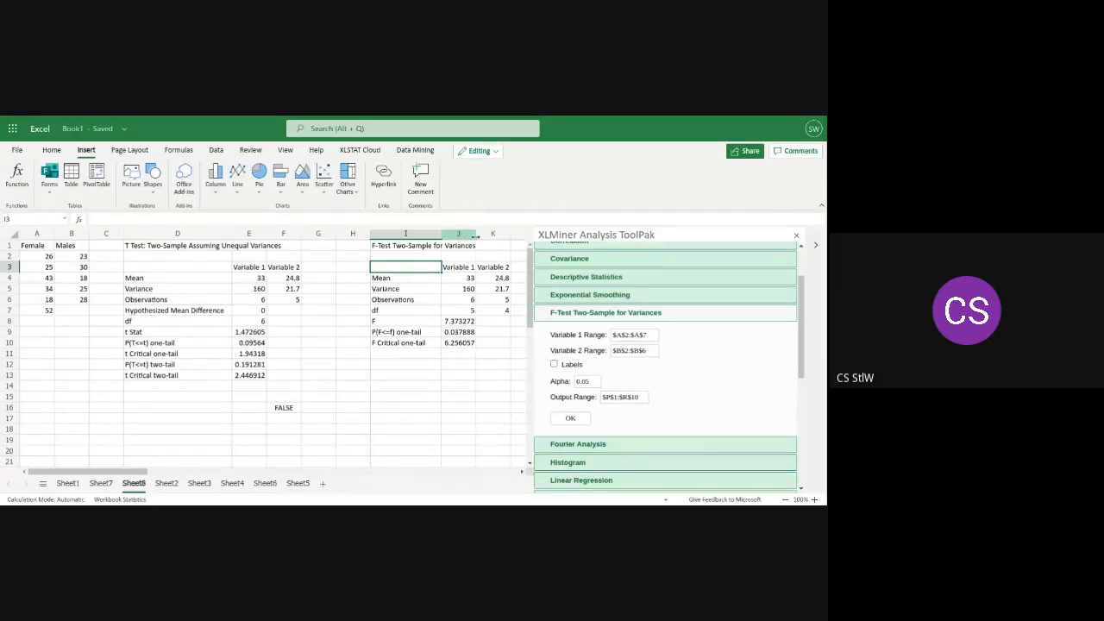
drag(475, 236, 493, 238)
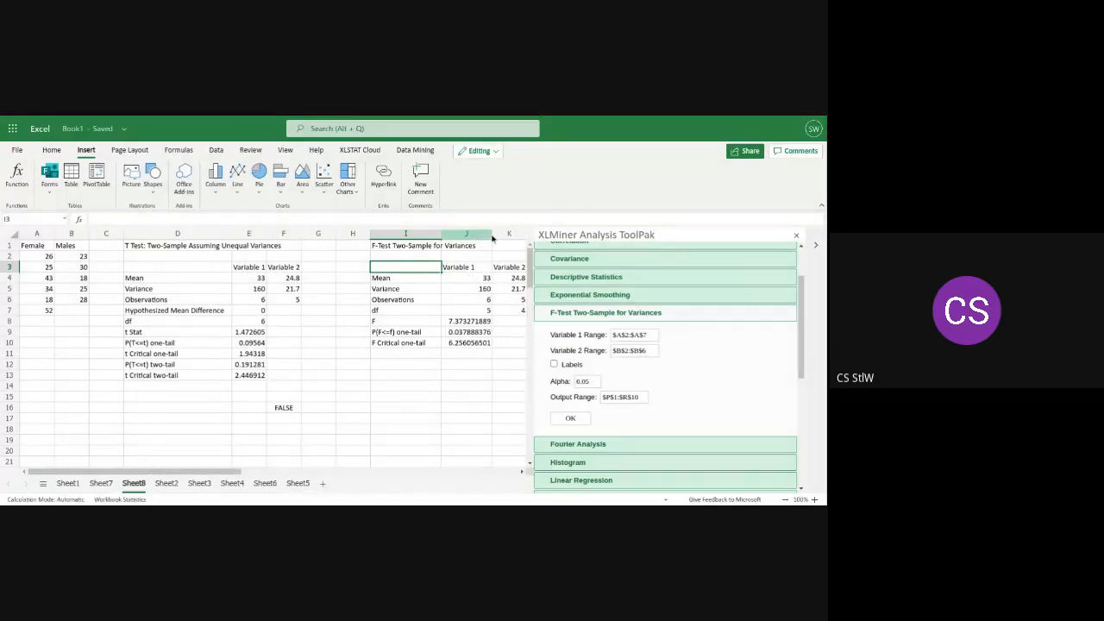
drag(232, 473, 263, 475)
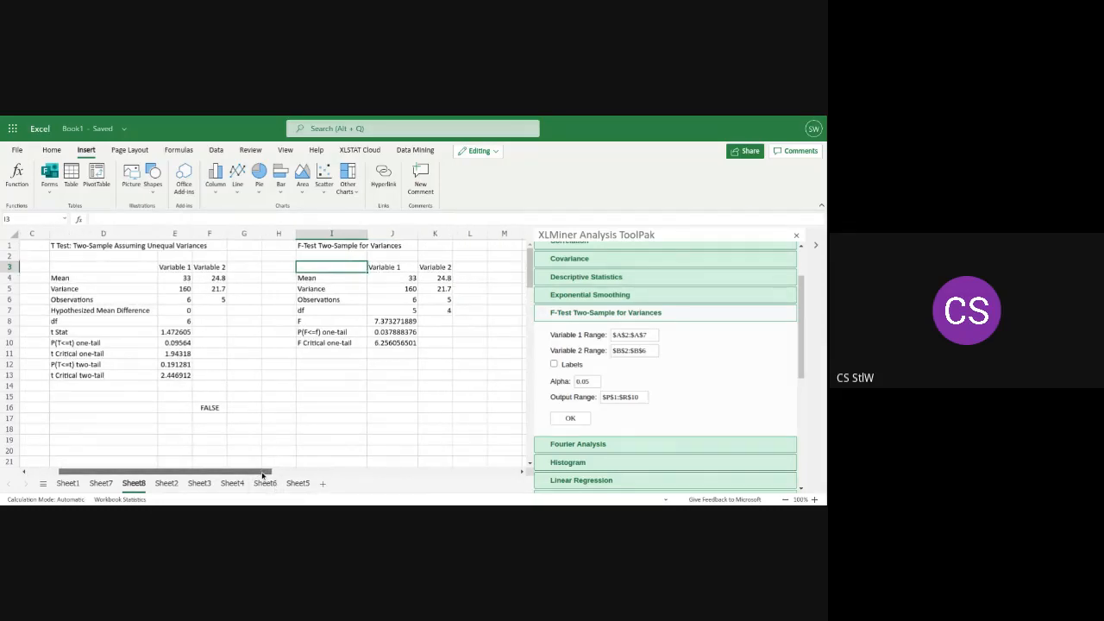
drag(264, 476, 266, 475)
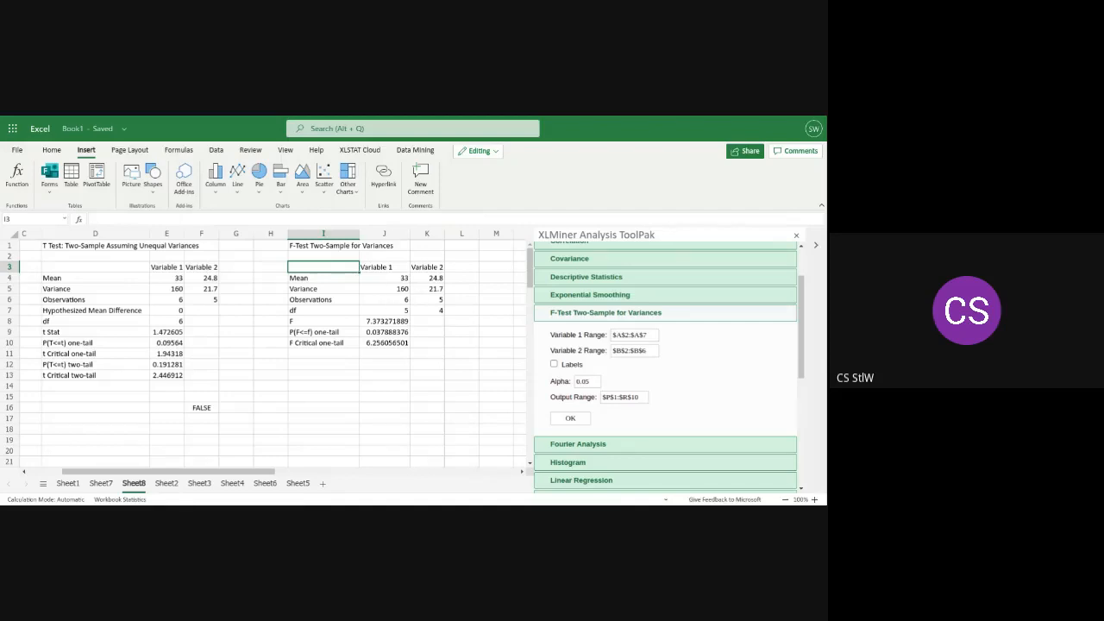
Examine the F-test output's two variances, the F value and the one-tail P row
click(399, 290)
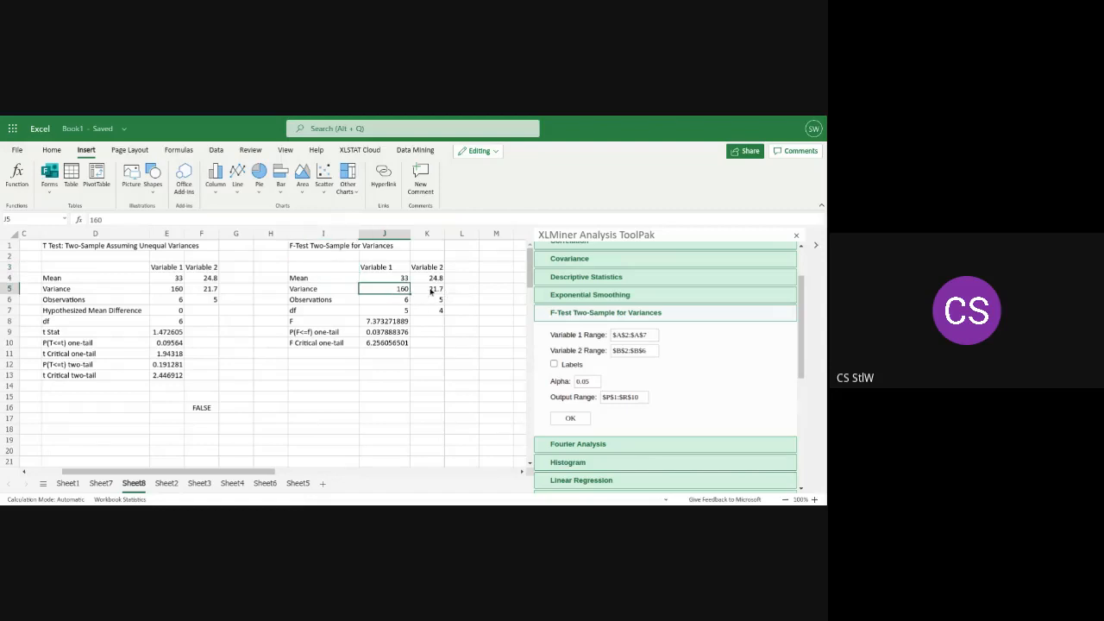
click(431, 292)
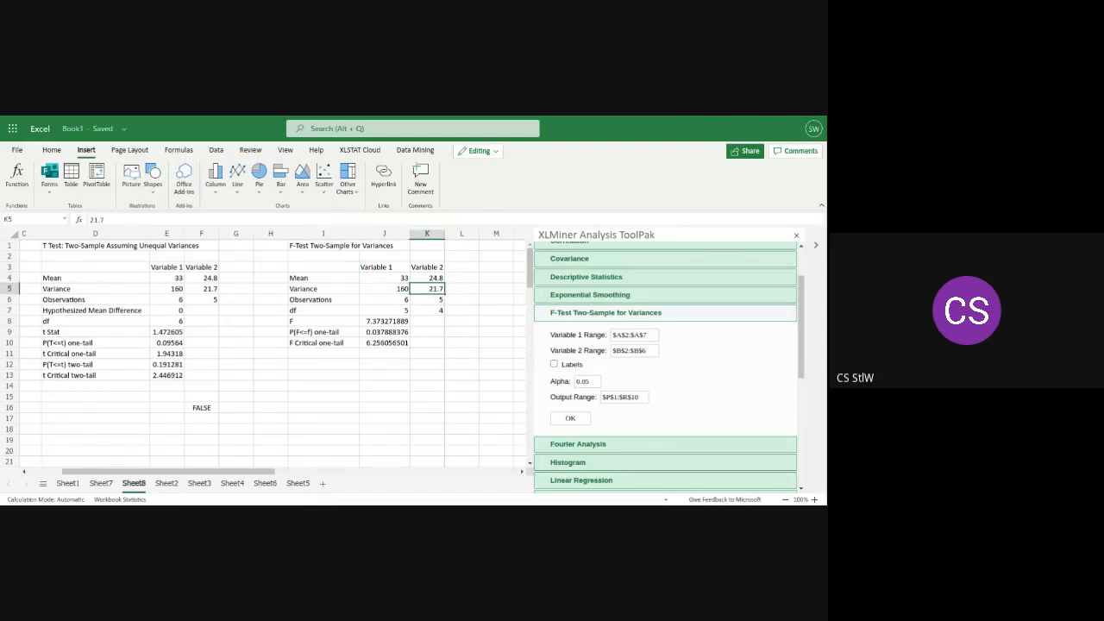
click(381, 323)
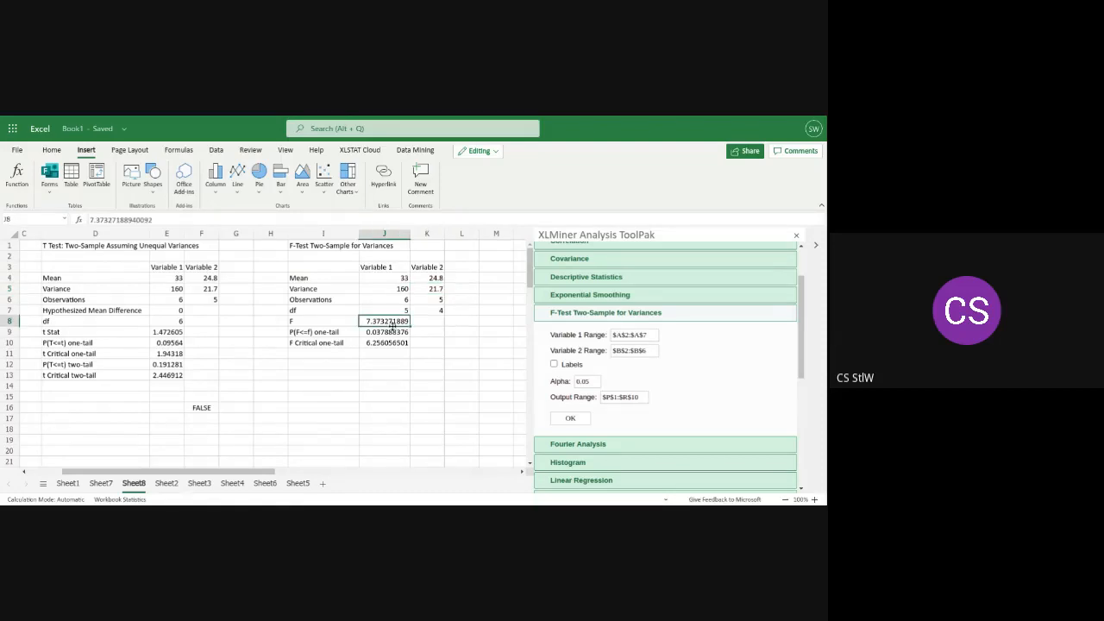
click(390, 290)
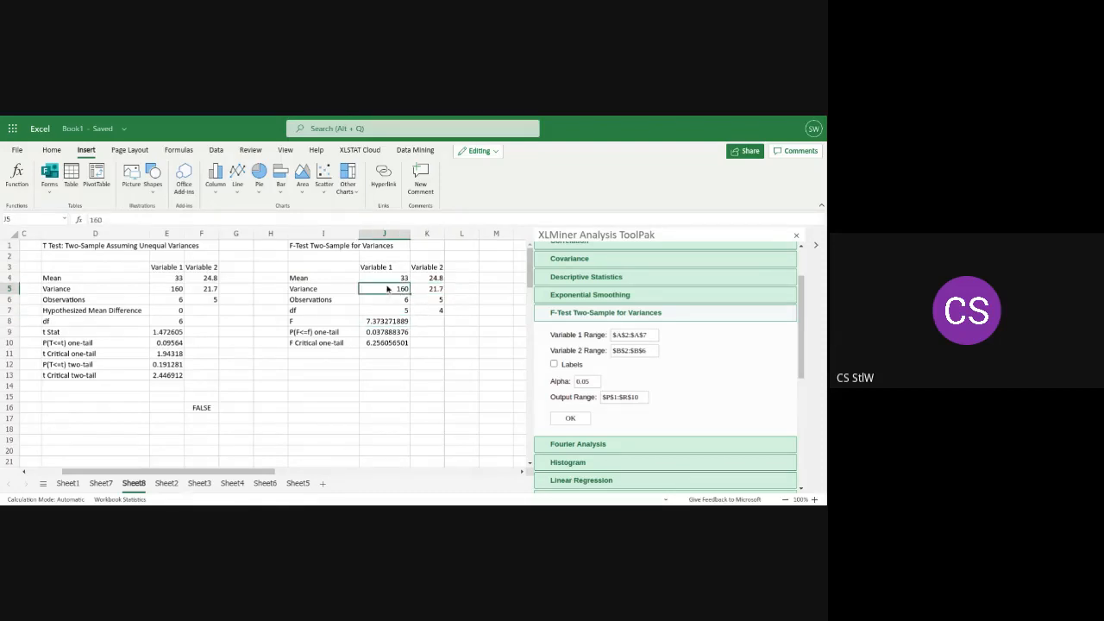
click(435, 291)
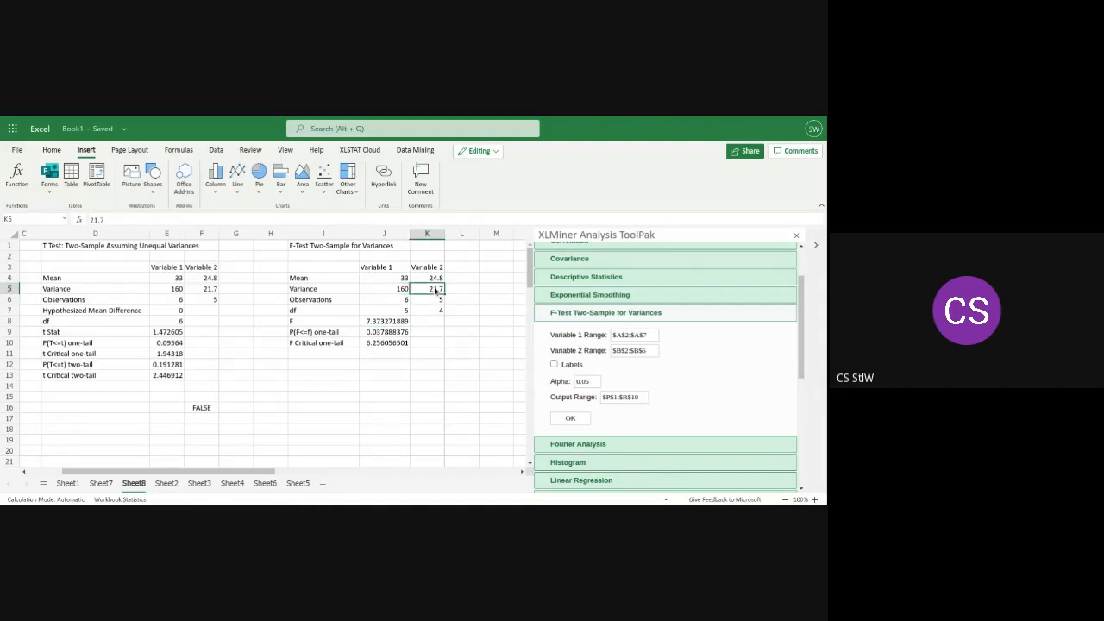
click(385, 324)
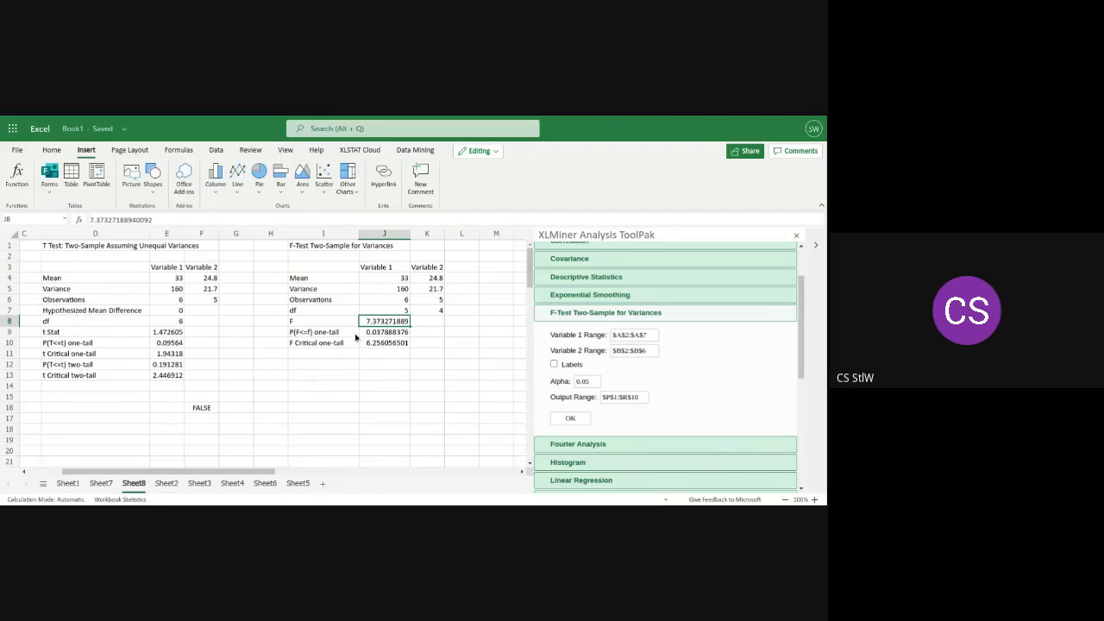
click(342, 333)
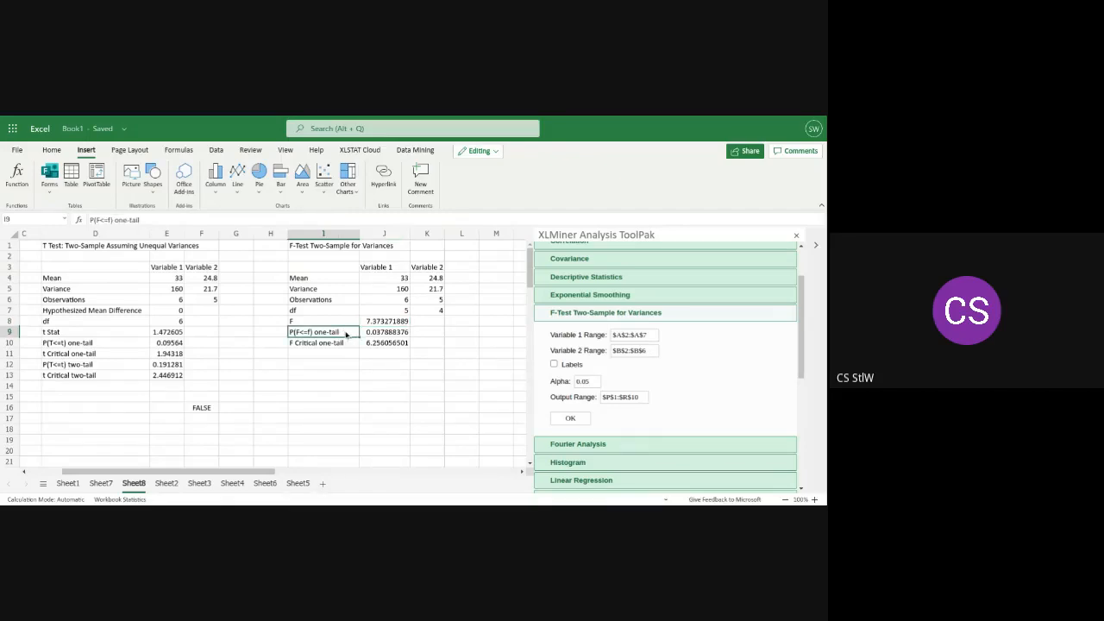
Compare the F-test output's F Critical one-tail value with its F value and review the Female and Males data beside it
click(334, 346)
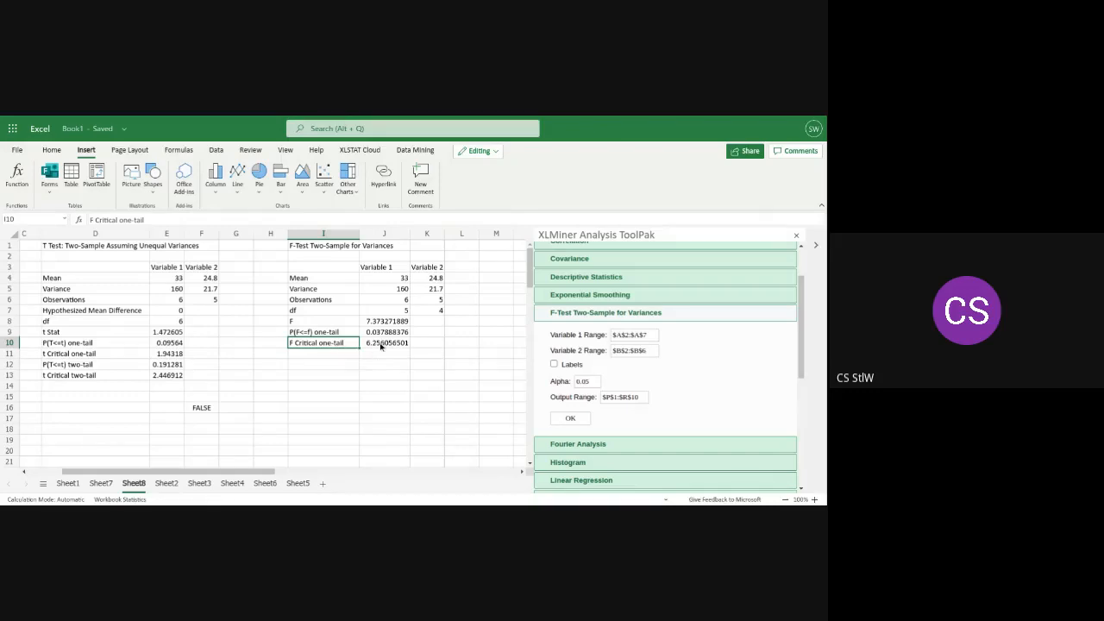
click(380, 346)
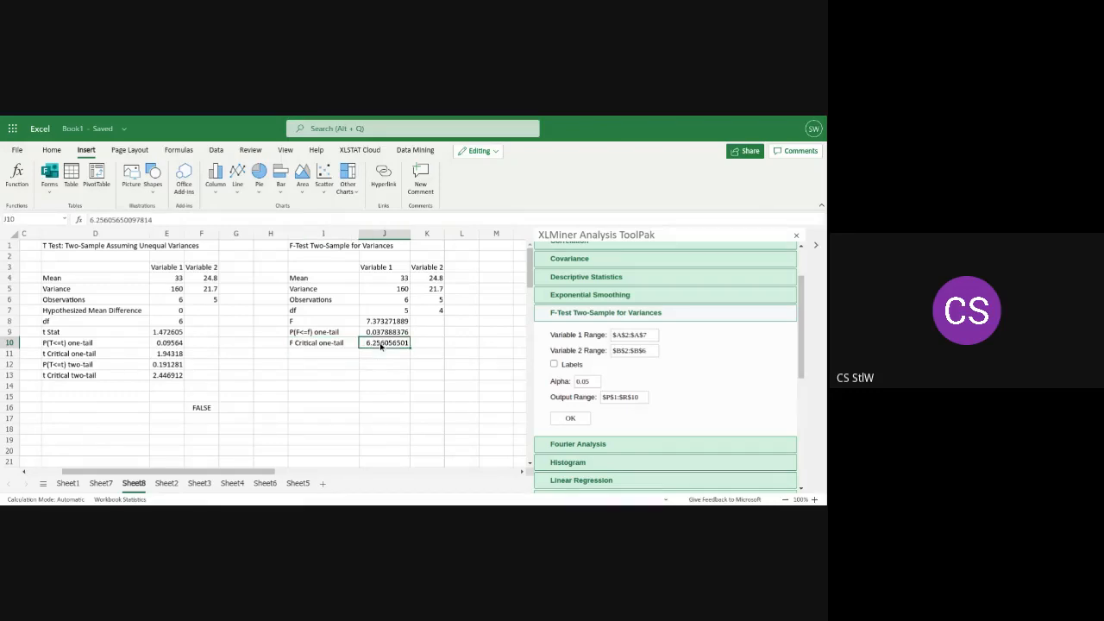
click(380, 319)
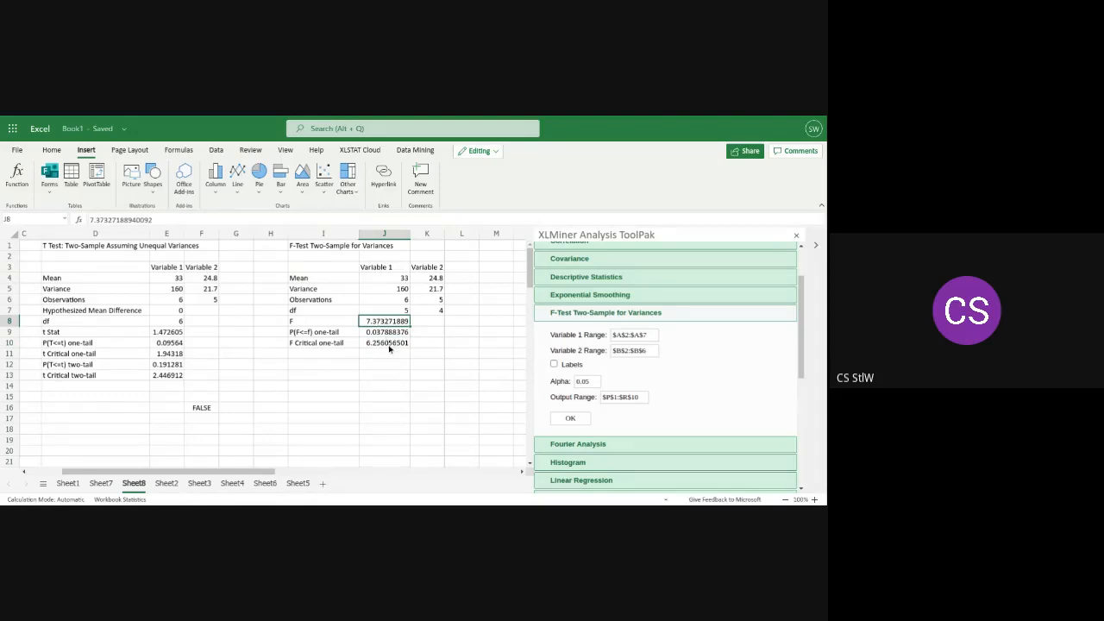
click(389, 345)
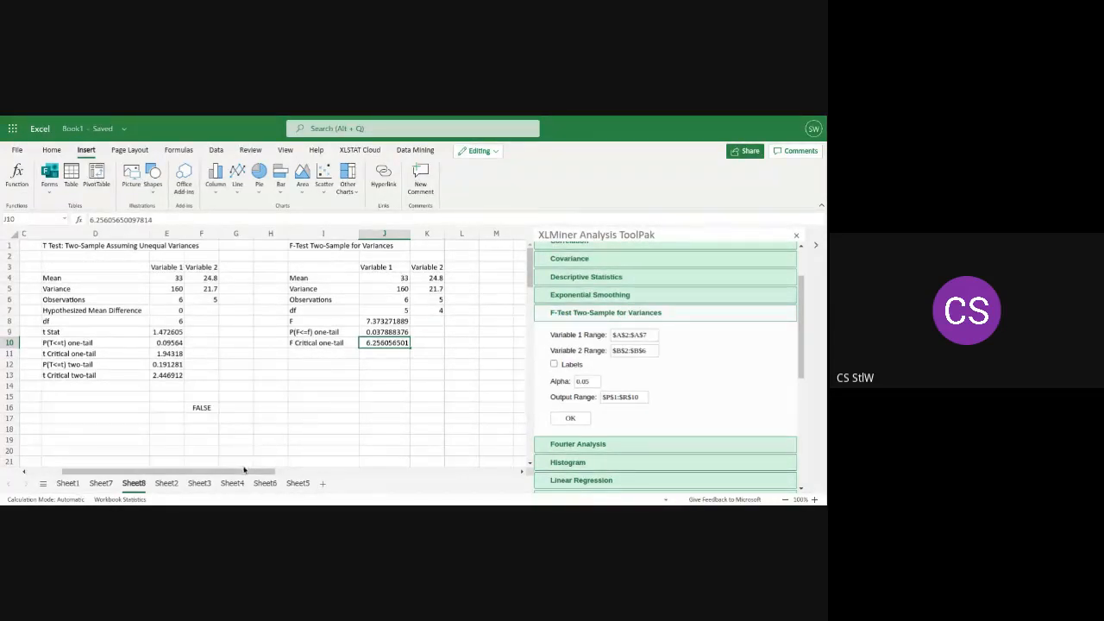
drag(235, 474, 177, 469)
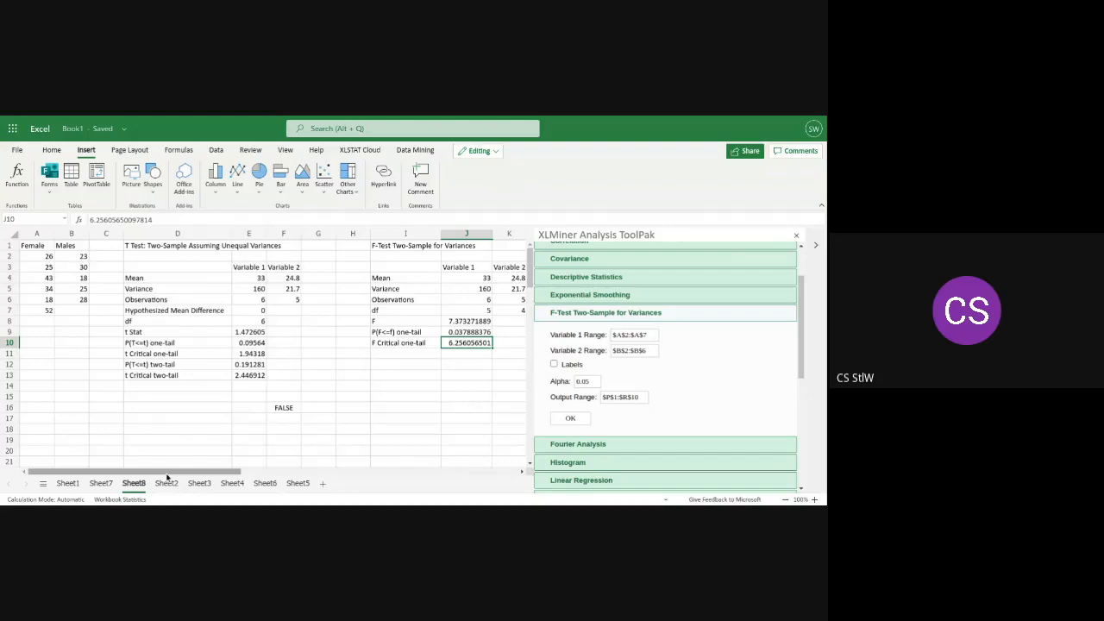
drag(168, 476, 192, 476)
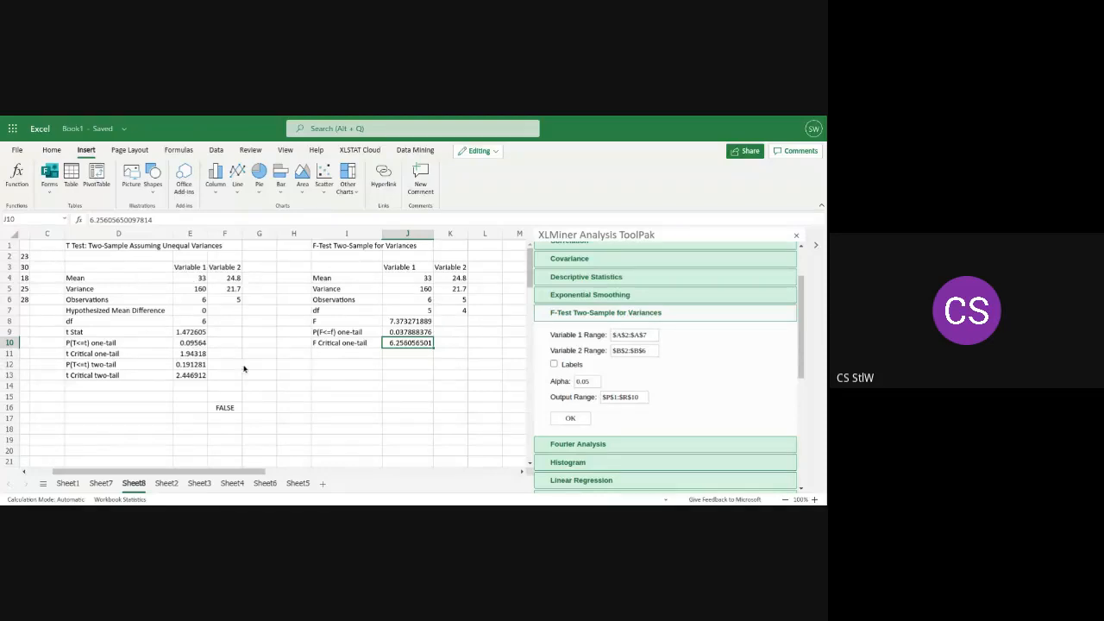
drag(153, 471, 75, 474)
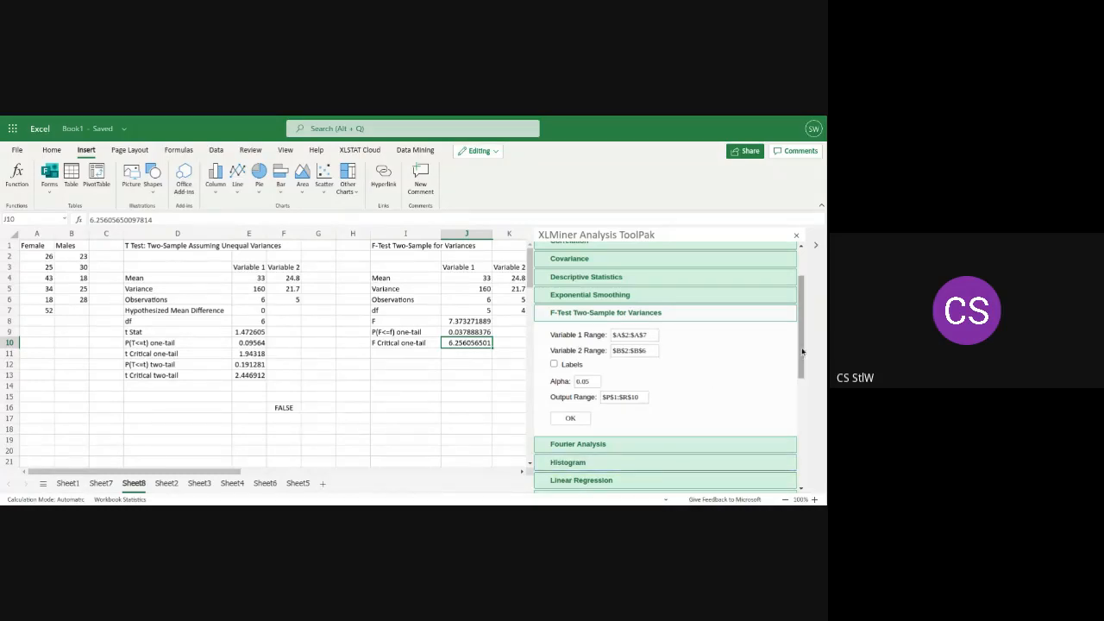
Open the Moving Average settings, and review the sample data, descriptive statistics and F-test output on Sheet7
drag(801, 354, 805, 413)
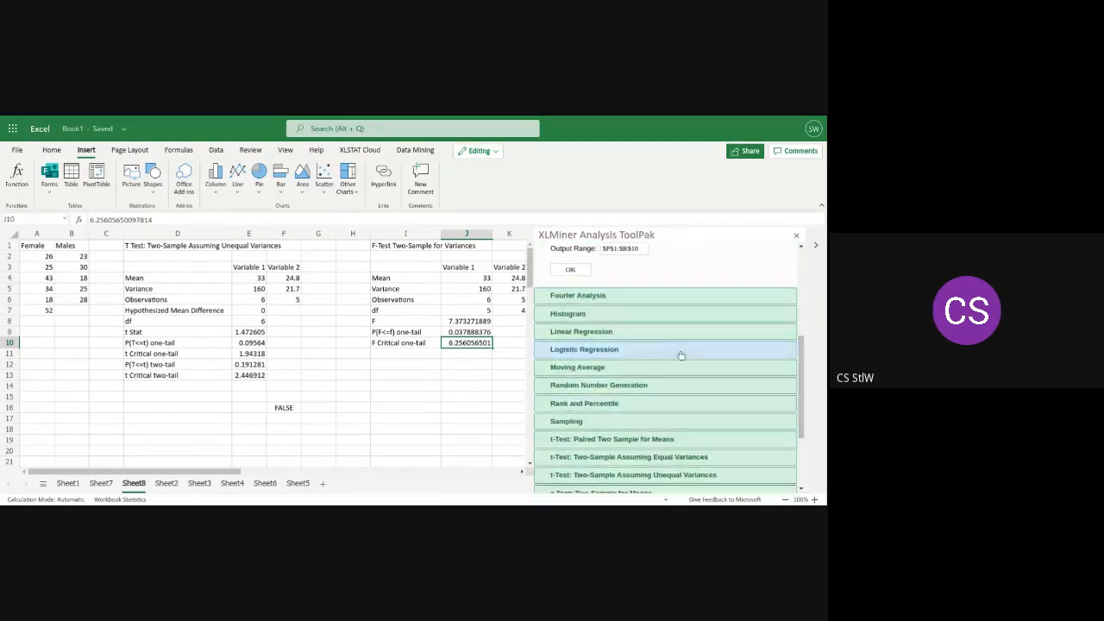
click(613, 369)
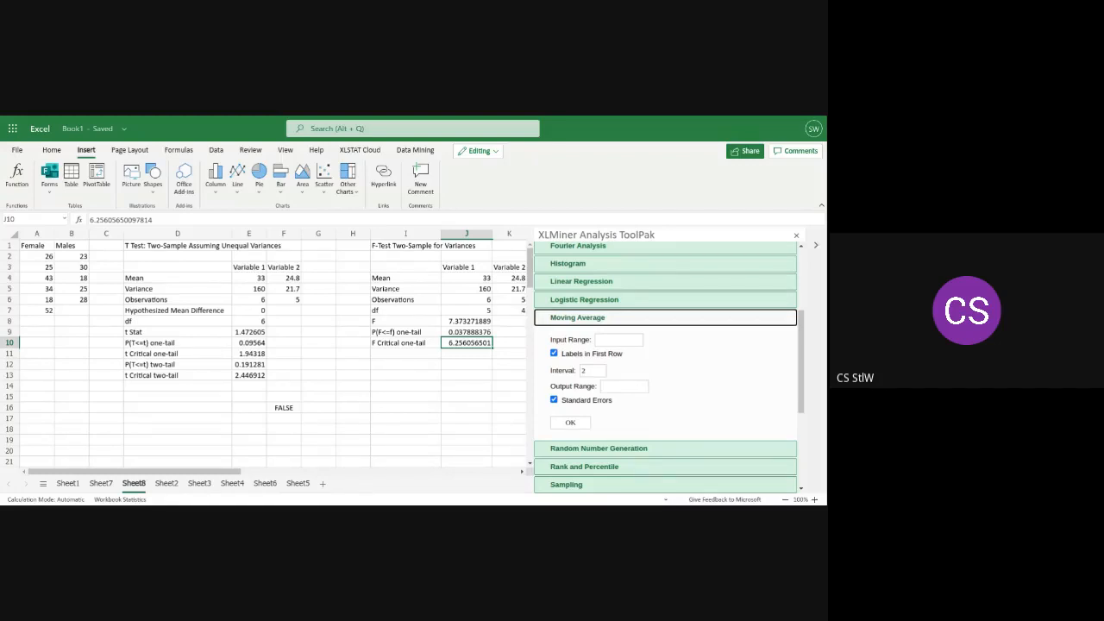
click(99, 486)
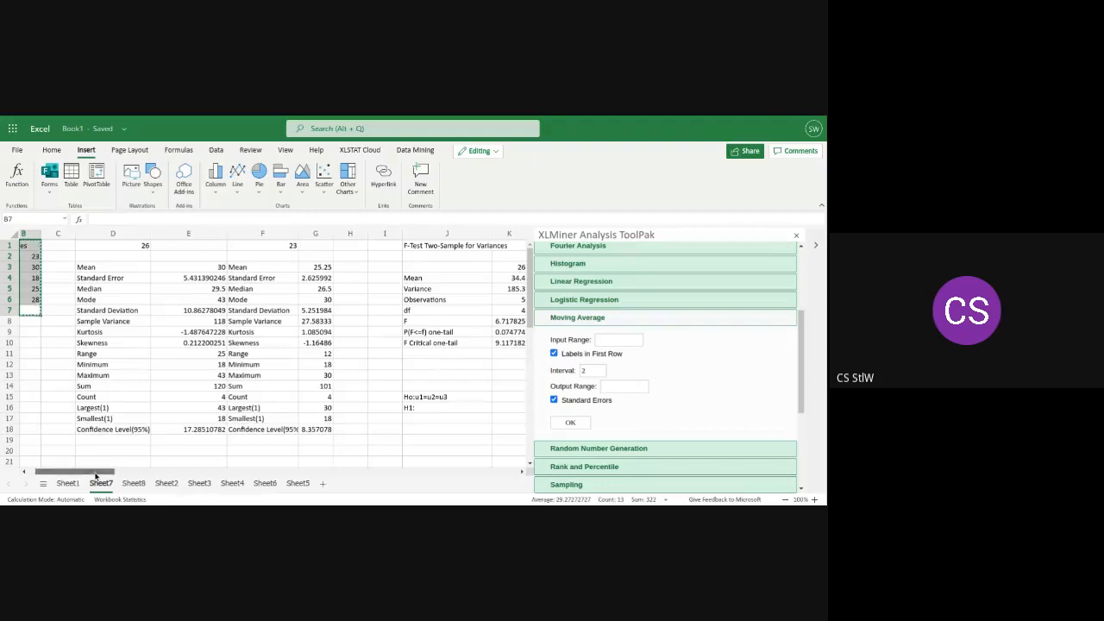
drag(99, 473, 121, 475)
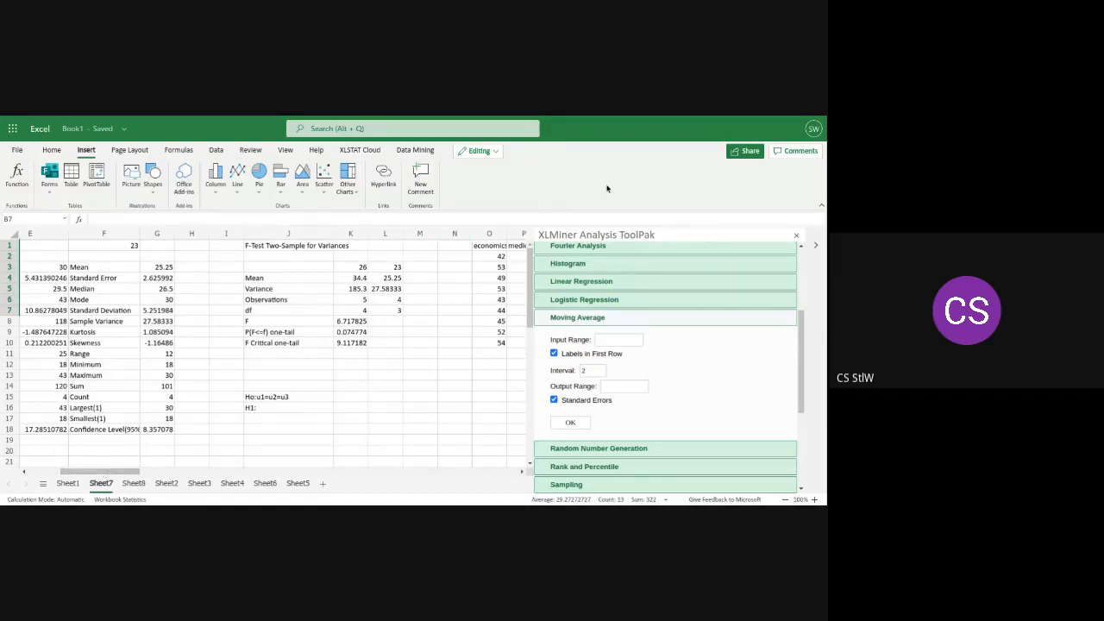
drag(91, 473, 58, 472)
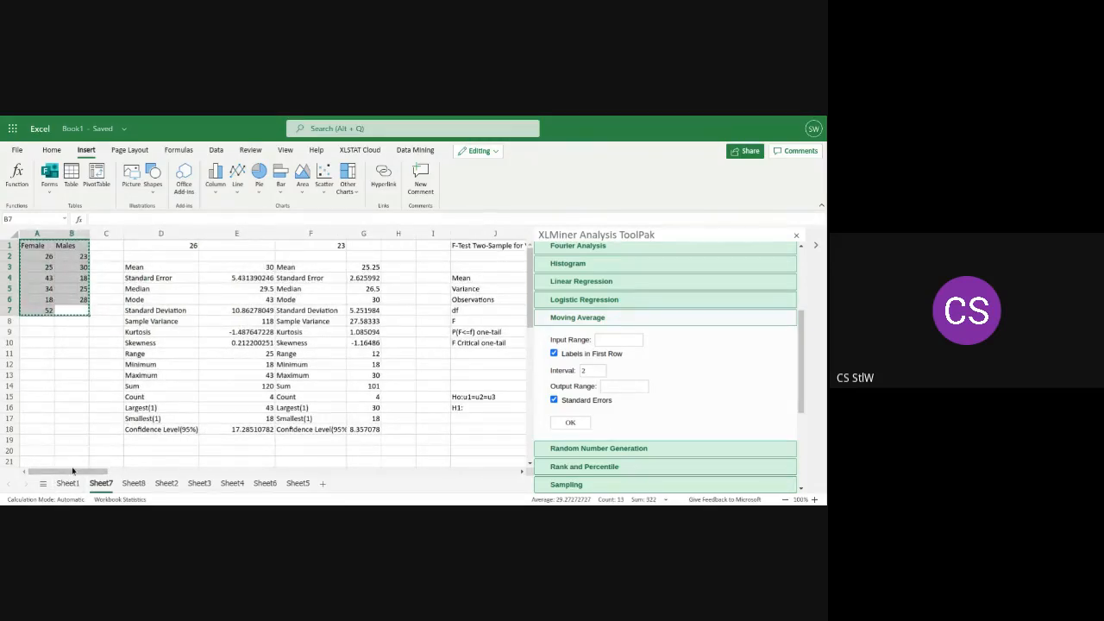
mouse_move(80, 467)
mouse_down()
mouse_move(111, 483)
mouse_move(71, 470)
mouse_up()
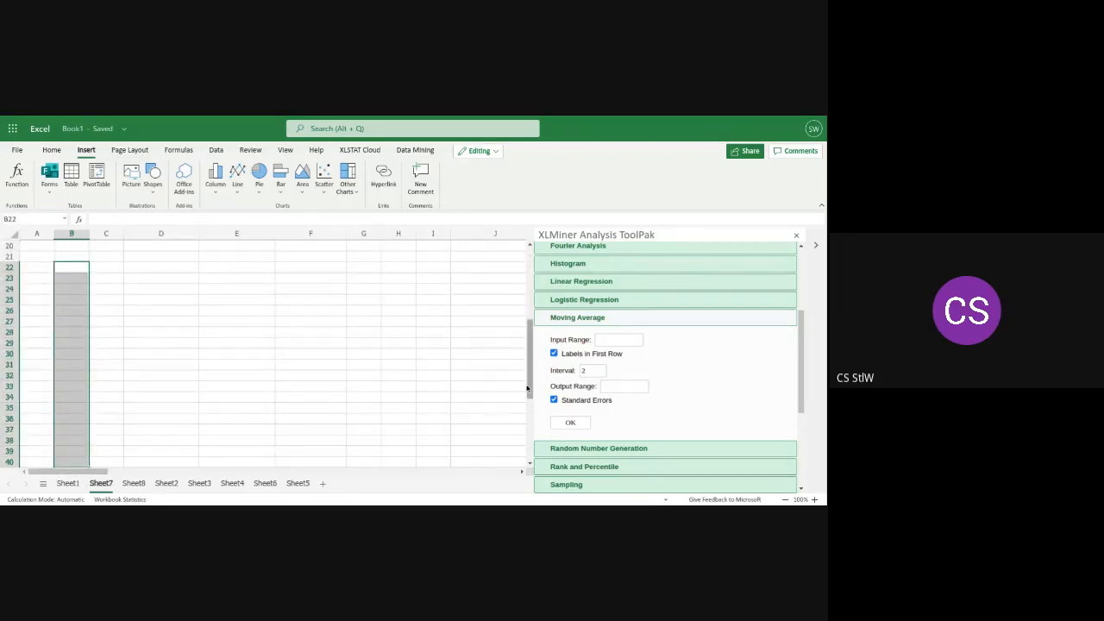
drag(530, 384, 528, 287)
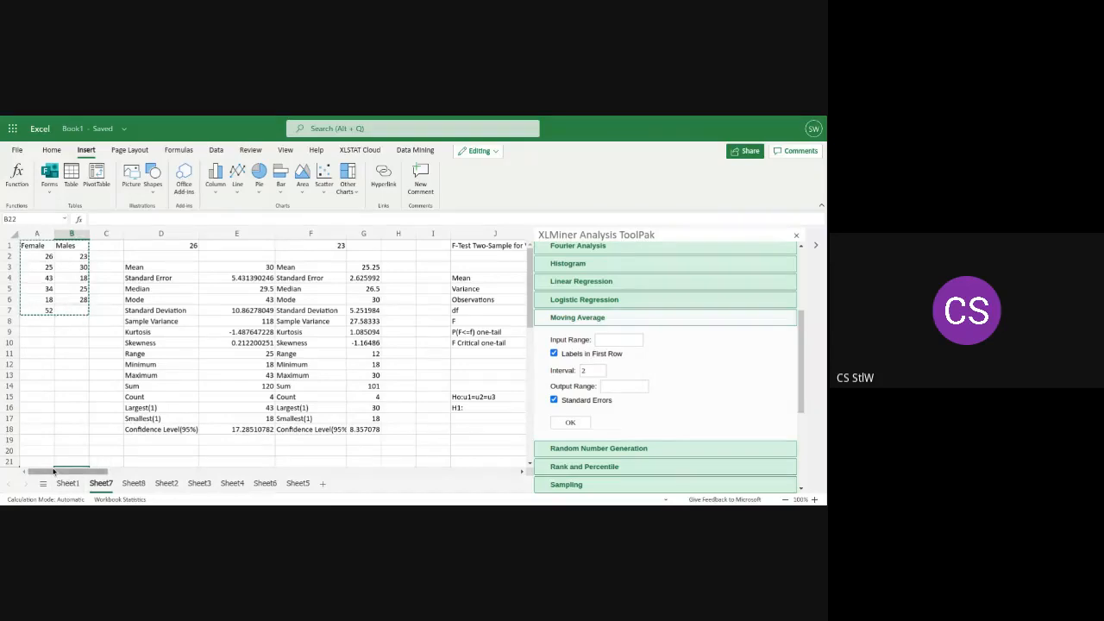
Compare the t-test and F-test outputs on Sheet8 with the data and descriptive statistics on Sheet7
click(134, 483)
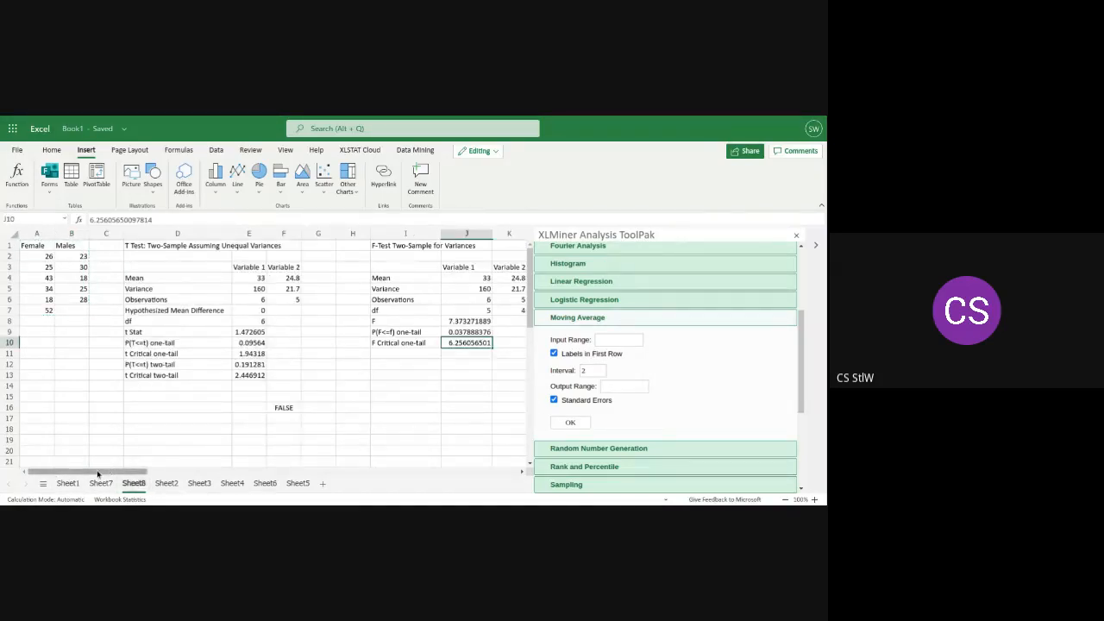
mouse_move(97, 473)
mouse_down()
mouse_move(122, 471)
mouse_move(88, 474)
mouse_up()
click(99, 485)
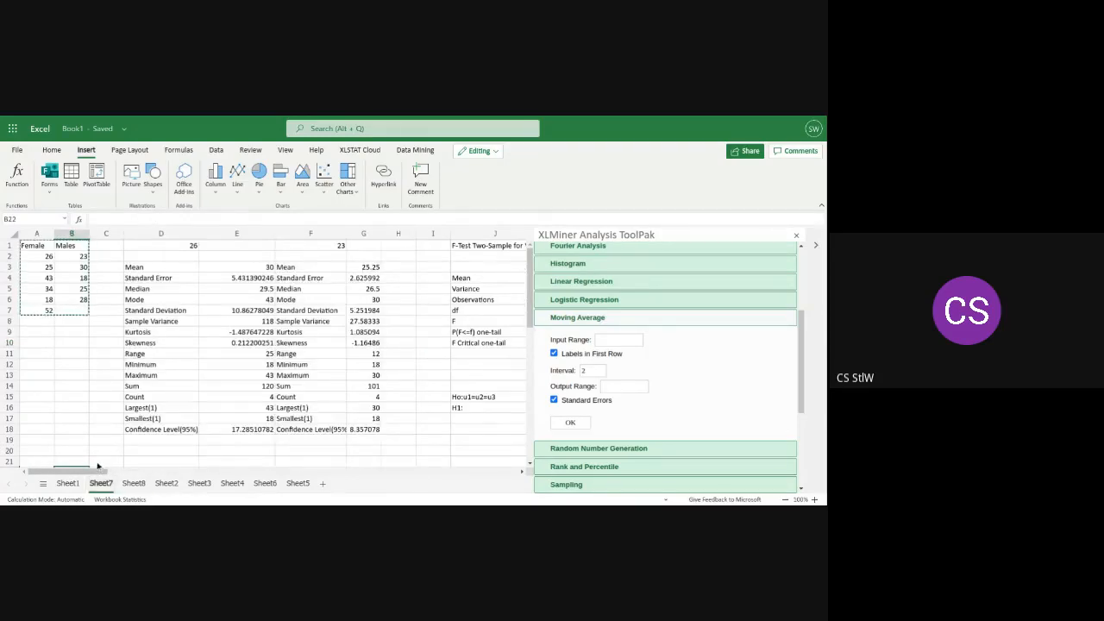
mouse_move(92, 474)
mouse_down()
mouse_move(111, 474)
mouse_move(83, 477)
mouse_up()
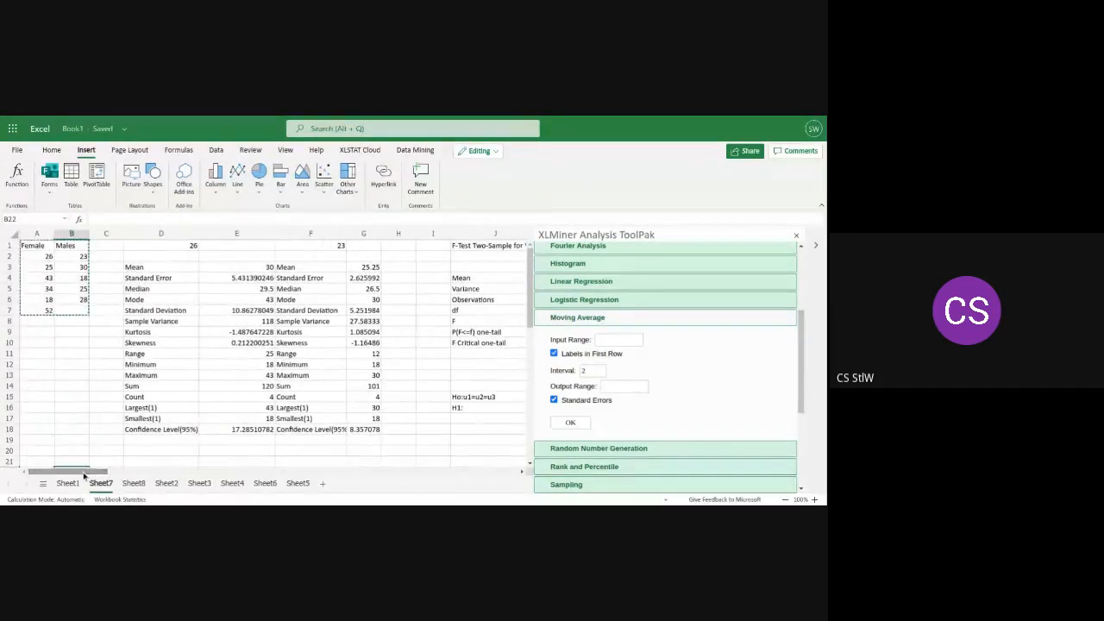
click(136, 484)
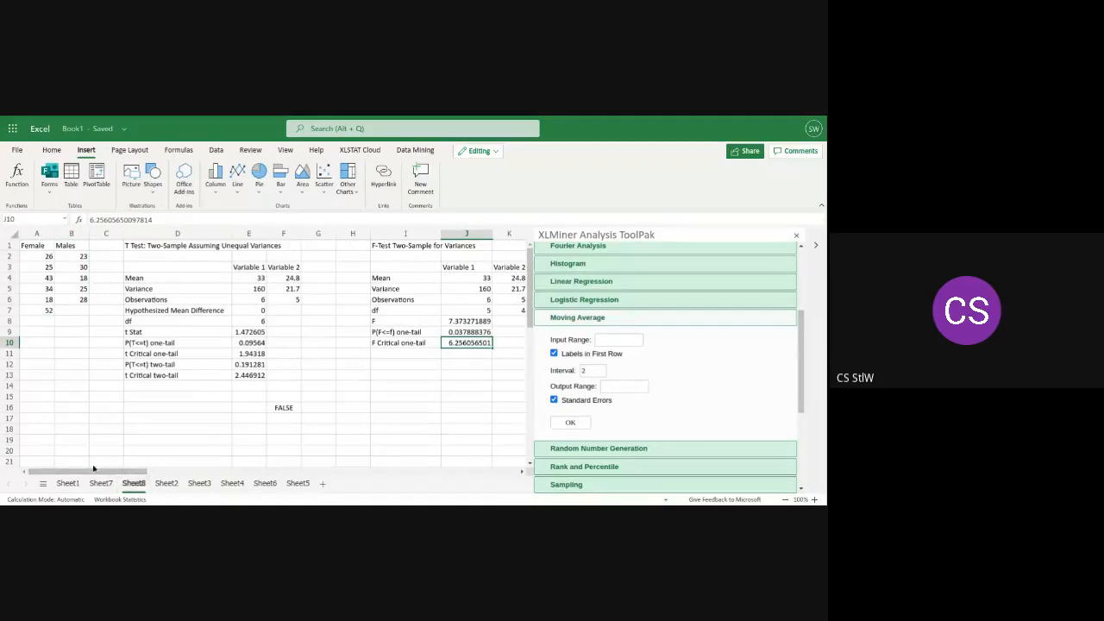
click(99, 484)
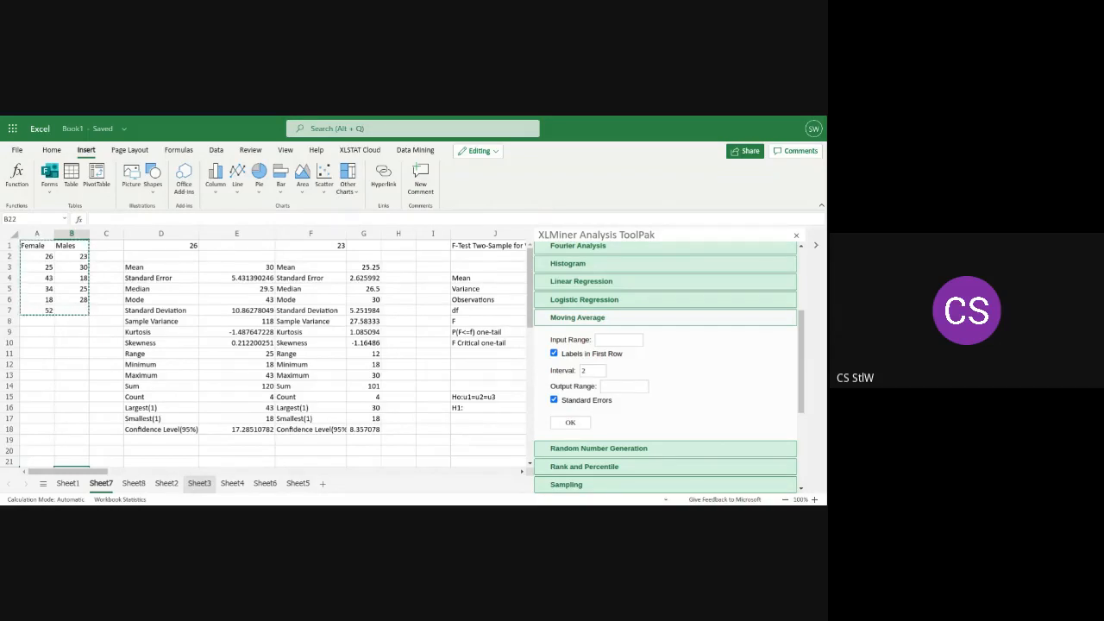
scroll(280, 362, down, 1)
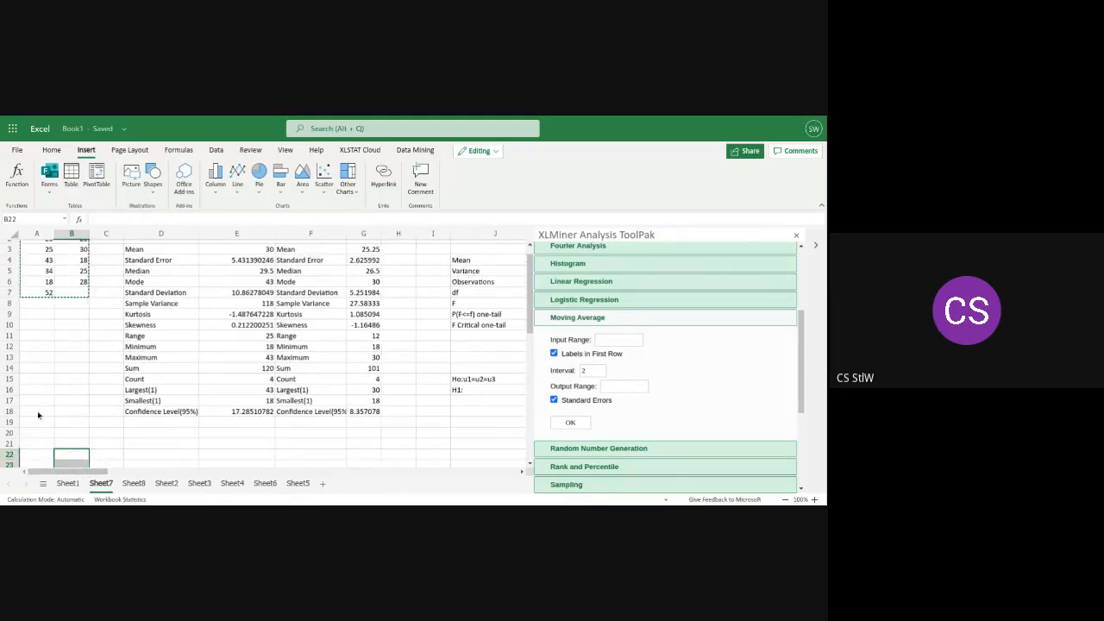
scroll(529, 276, up, 1)
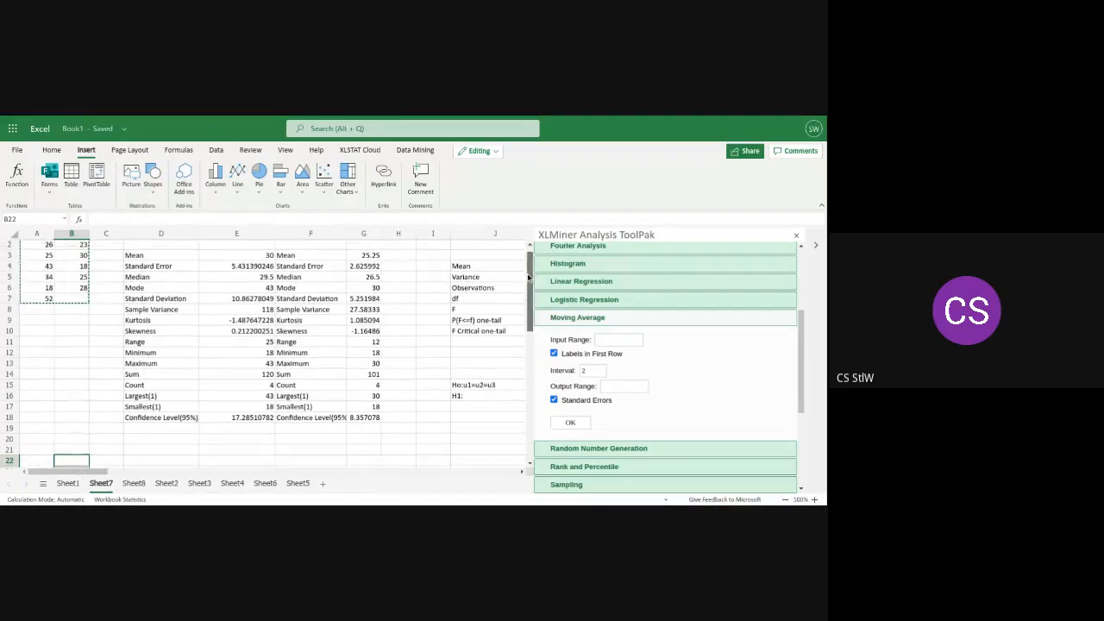
scroll(529, 276, up, 1)
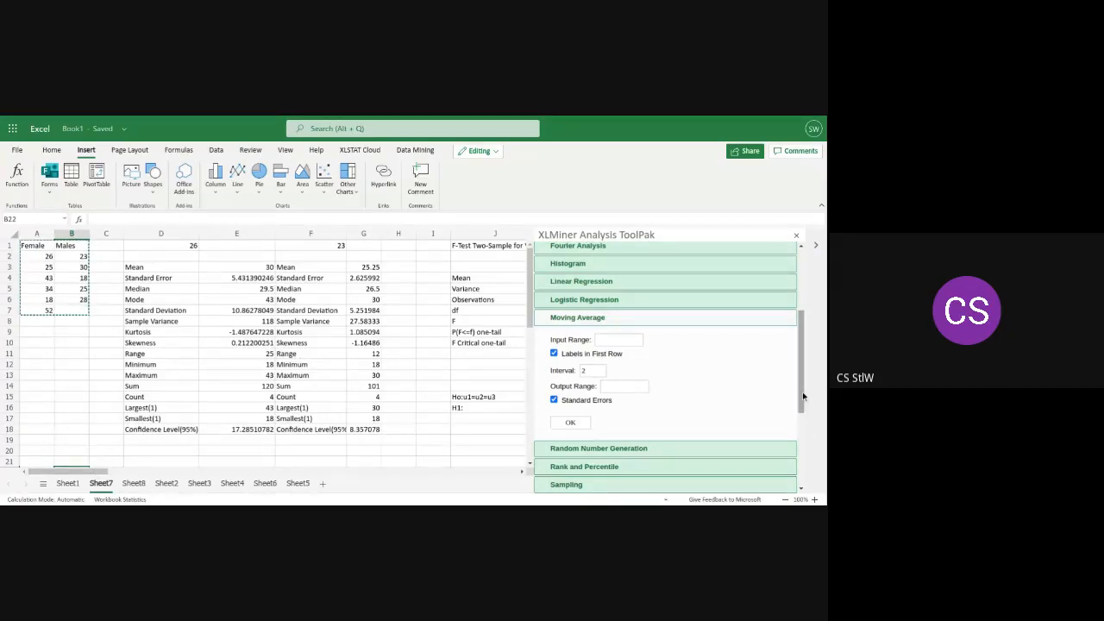
Open the Descriptive Statistics analysis and turn off Labels in First Row
drag(803, 397, 805, 333)
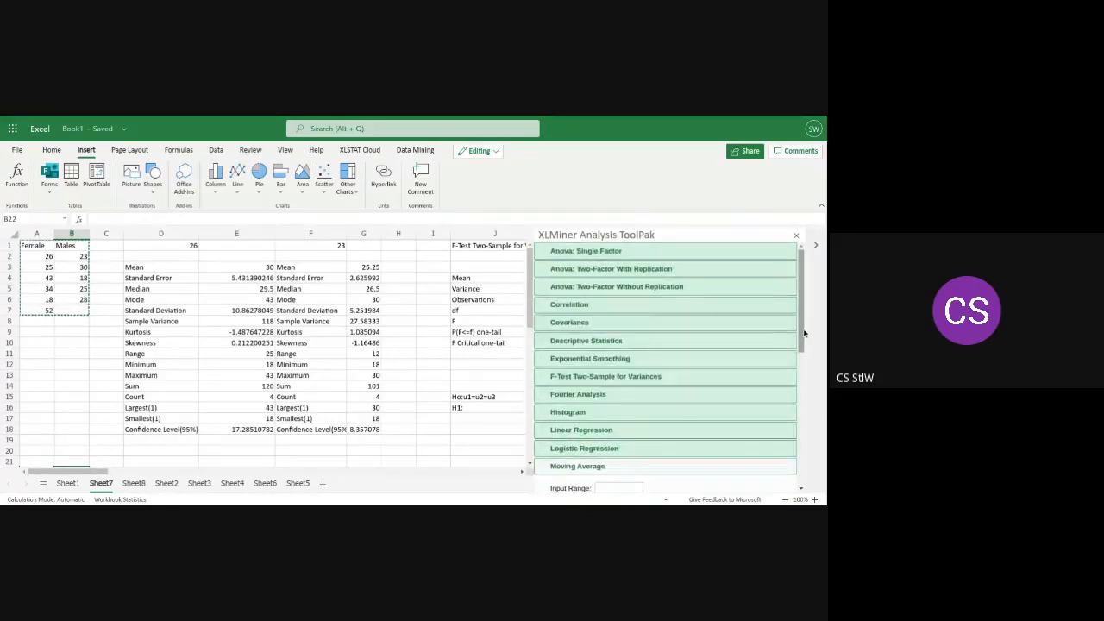
click(654, 345)
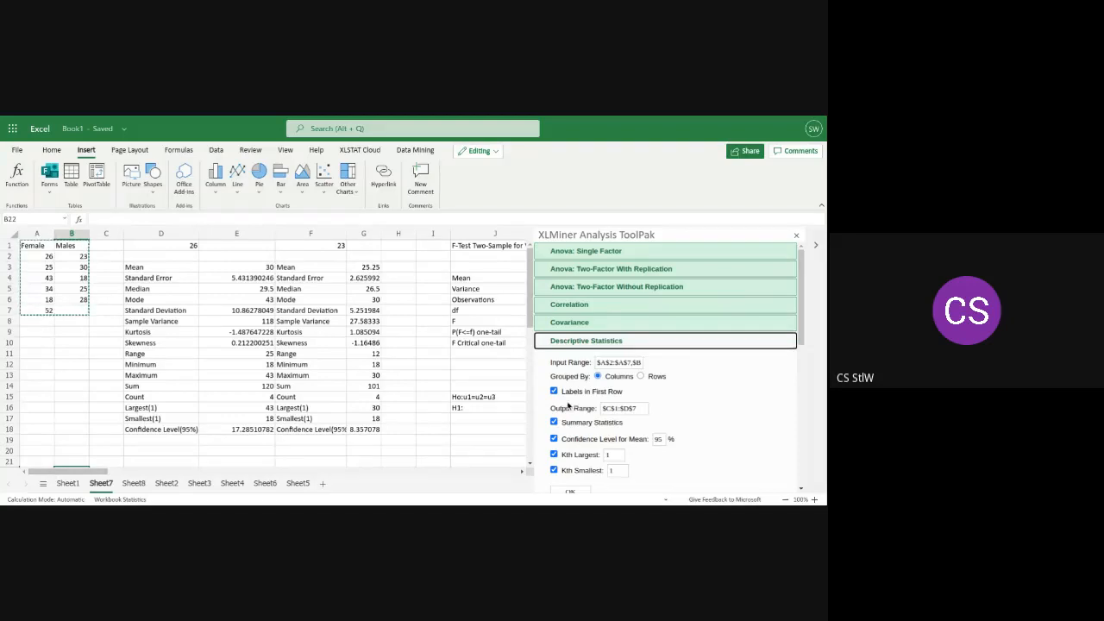
click(562, 403)
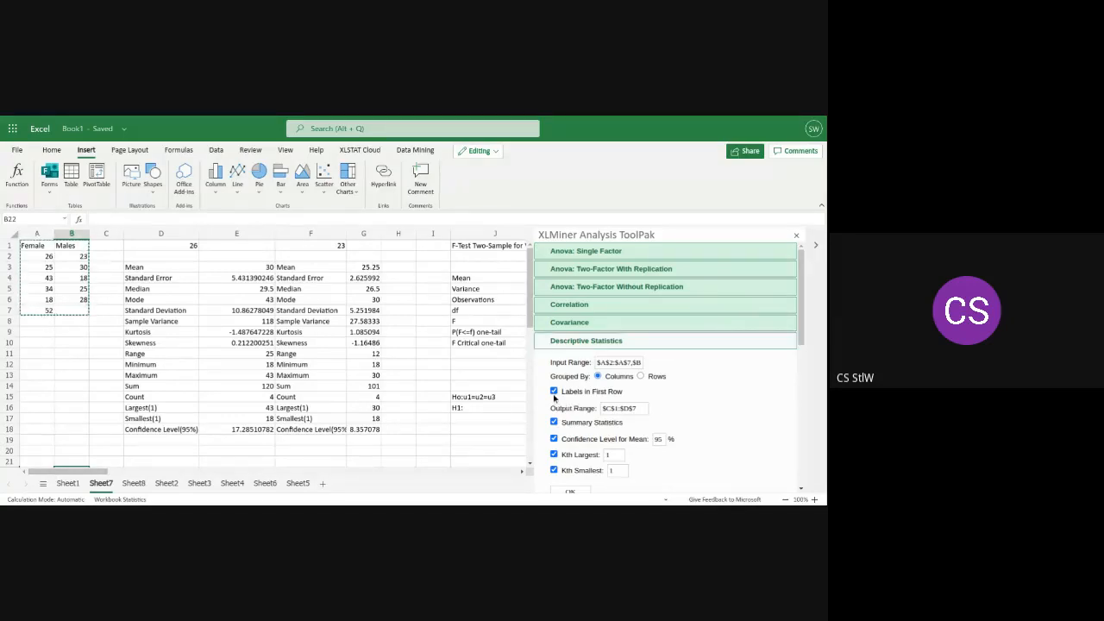
click(554, 392)
Run Descriptive Statistics on Sheet8 with the output range set to $M$1
drag(98, 473, 127, 474)
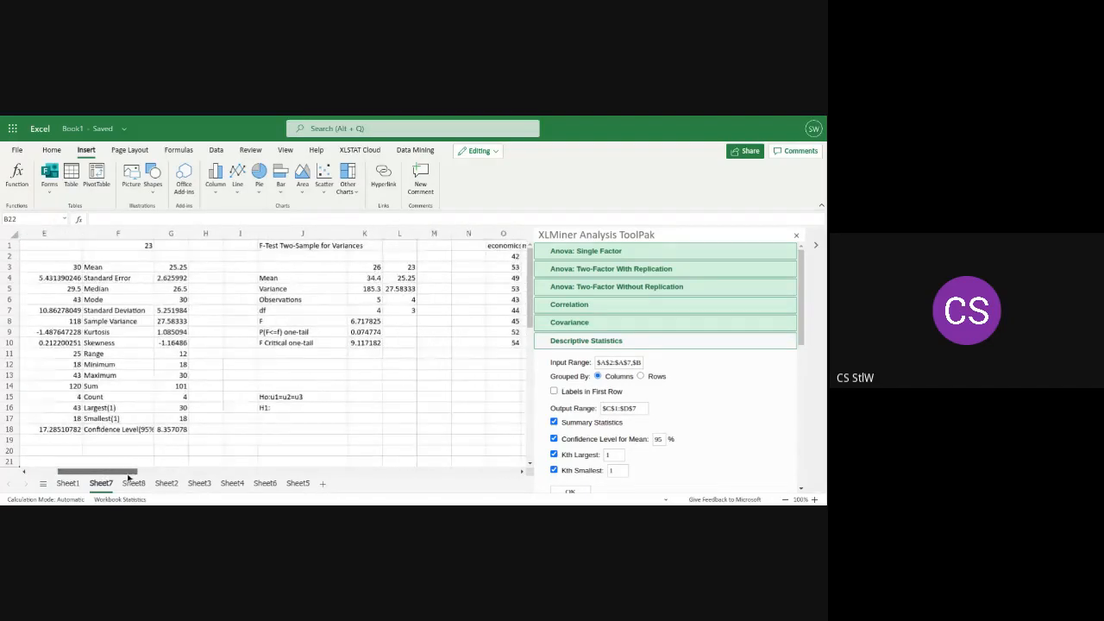
click(134, 485)
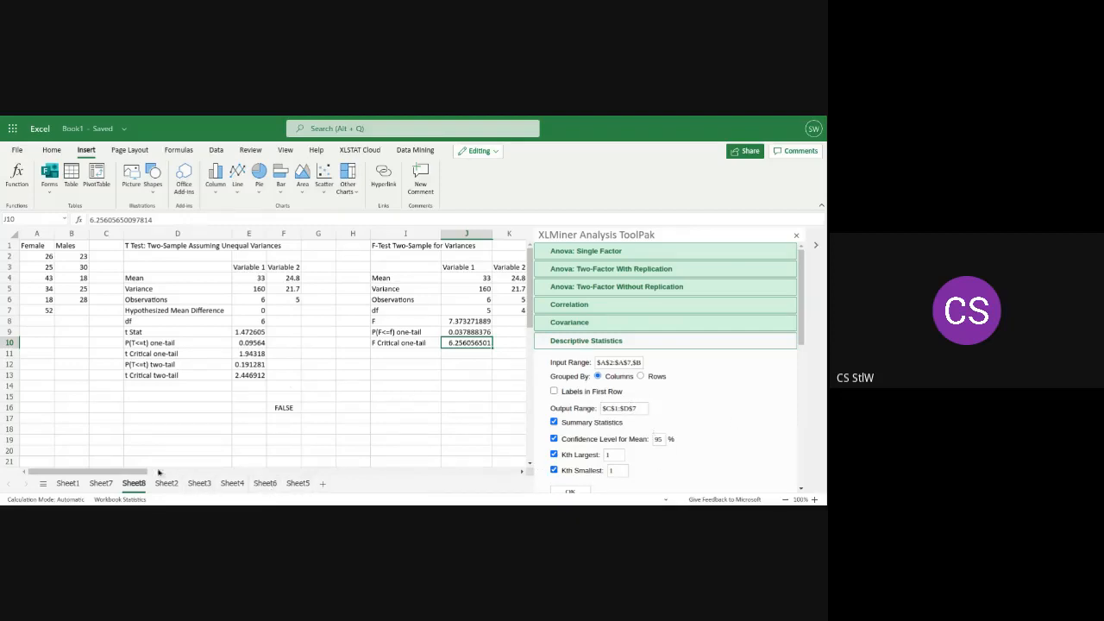
drag(139, 473, 188, 471)
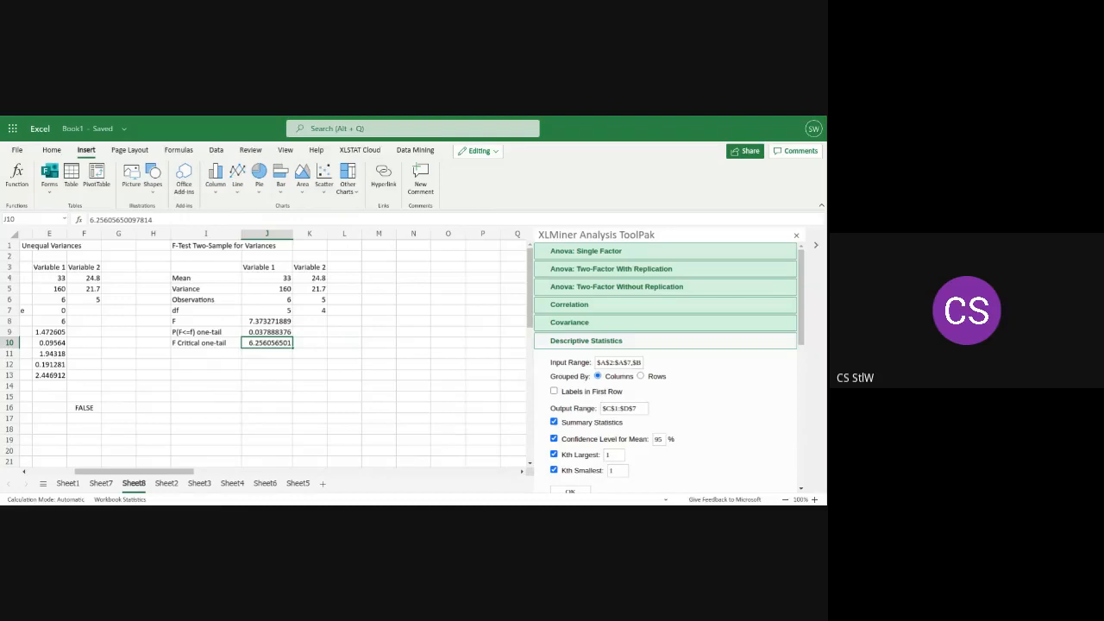
click(640, 409)
key(BackSpace)
key(BackSpace)
key(BackSpace)
key(BackSpace)
key(BackSpace)
key(BackSpace)
key(BackSpace)
key(BackSpace)
text(M$1)
click(568, 492)
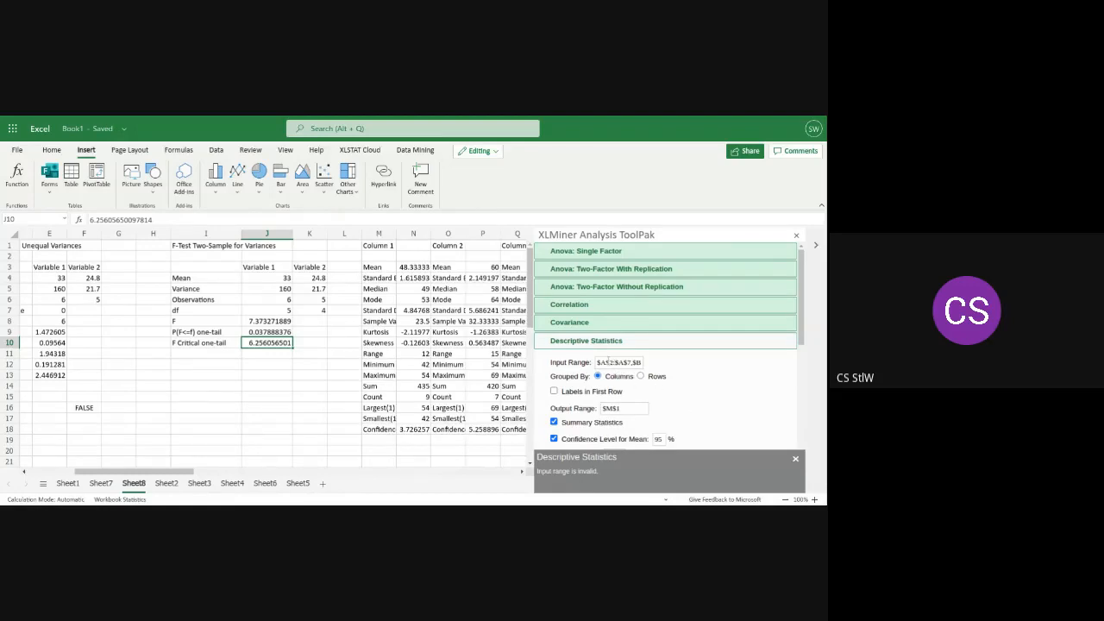
Clear the input range of the Descriptive Statistics analysis
click(609, 363)
key(ctrl+a)
key(BackSpace)
drag(167, 471, 230, 485)
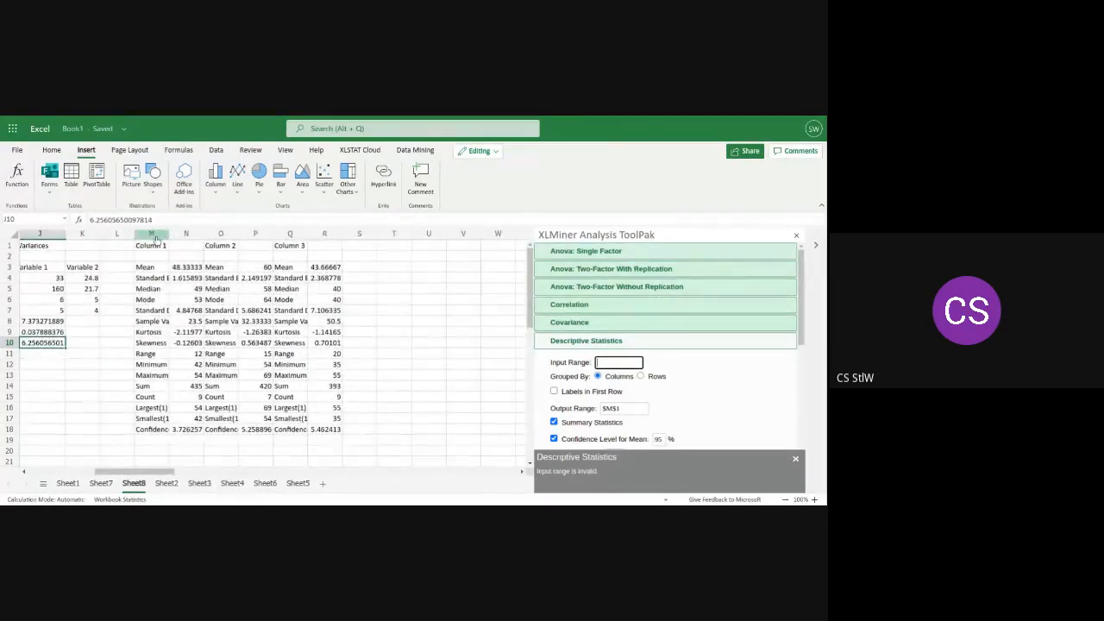
mouse_move(154, 234)
mouse_down()
mouse_move(185, 235)
mouse_move(155, 235)
mouse_up()
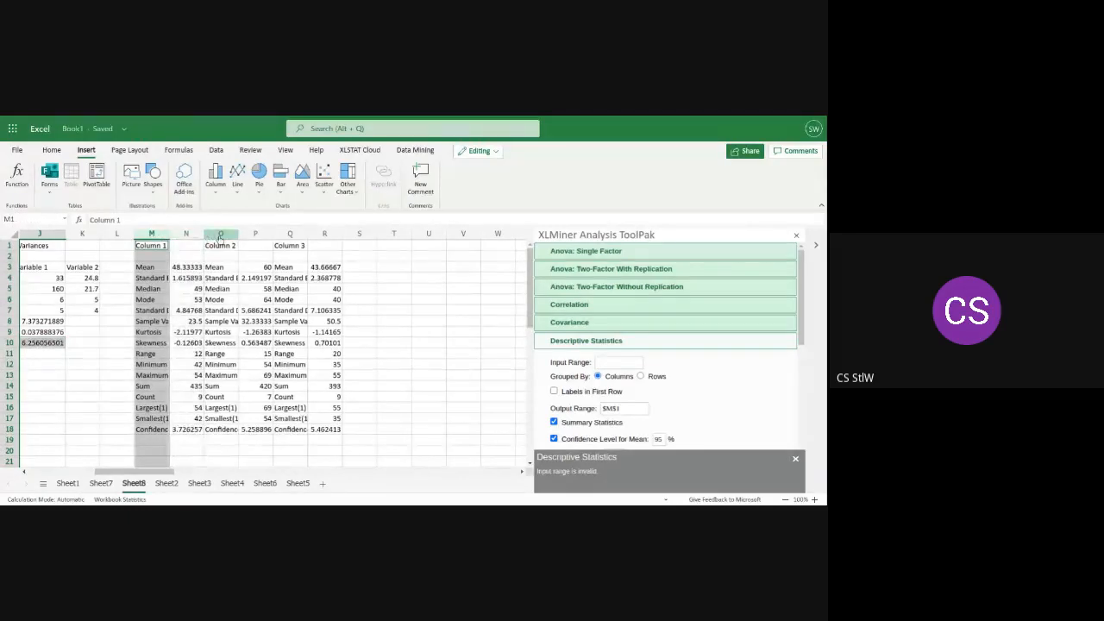
ctrl+click(220, 234)
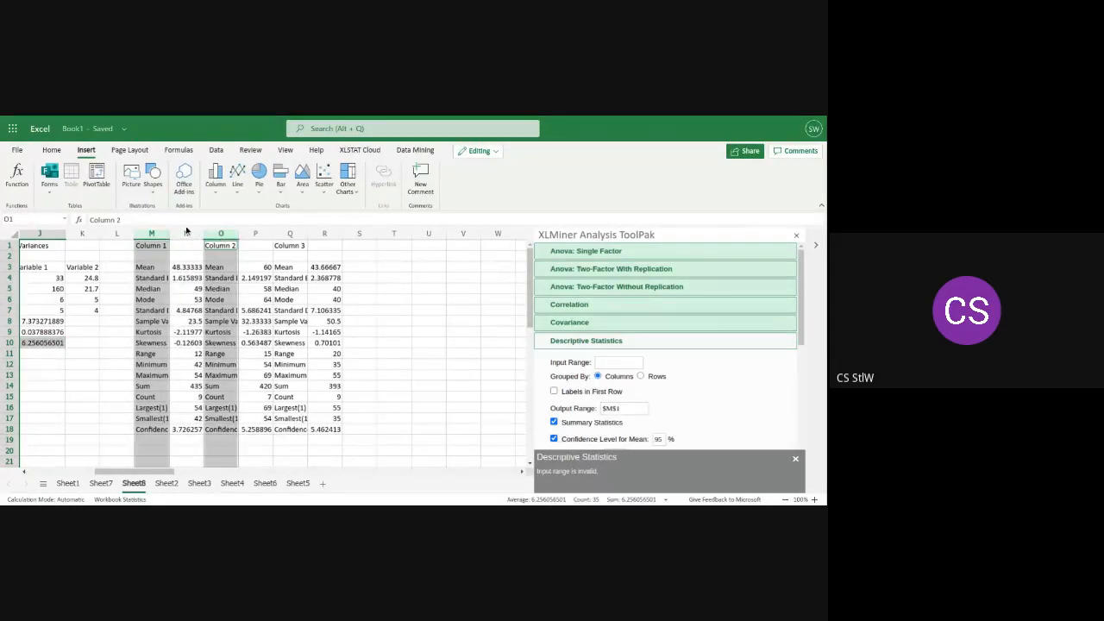
ctrl+click(185, 234)
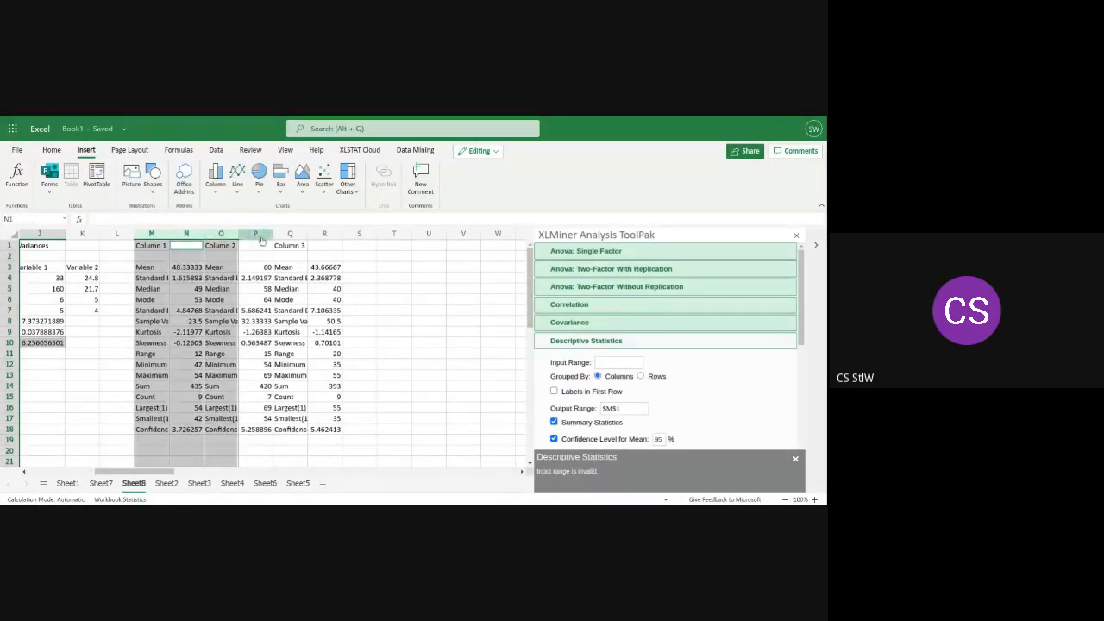
ctrl+click(256, 234)
ctrl+click(290, 235)
ctrl+click(325, 235)
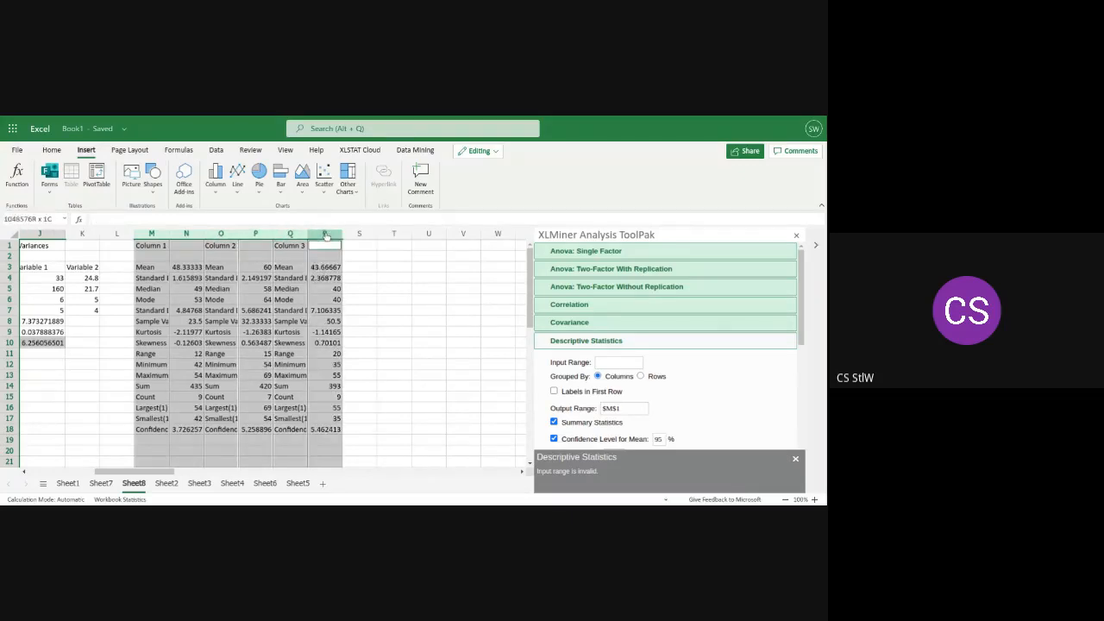
right_click(325, 236)
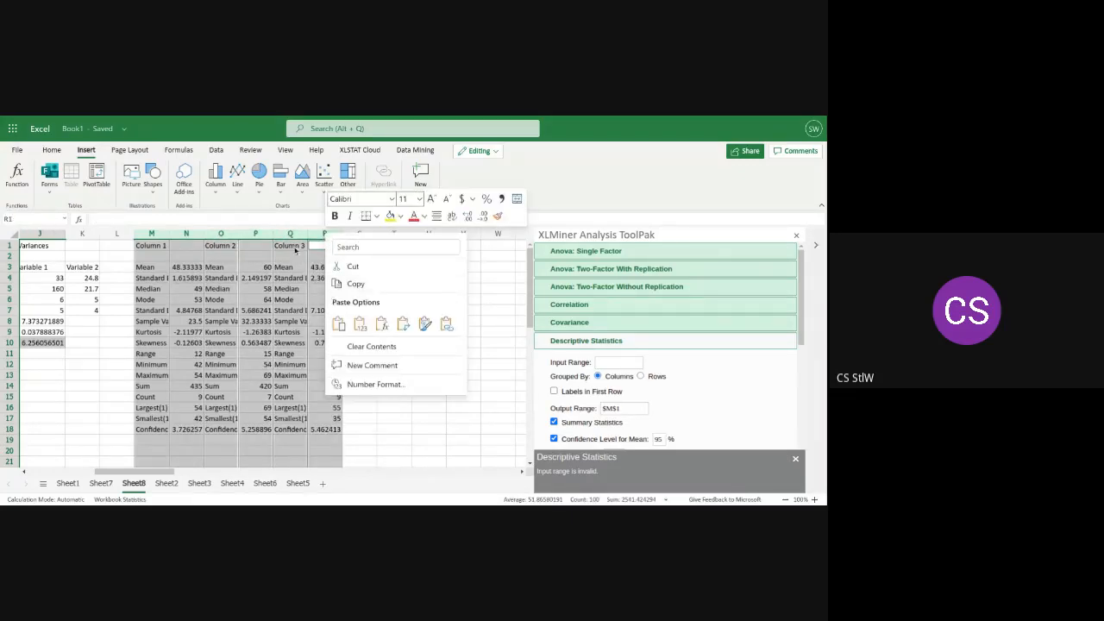
key(Escape)
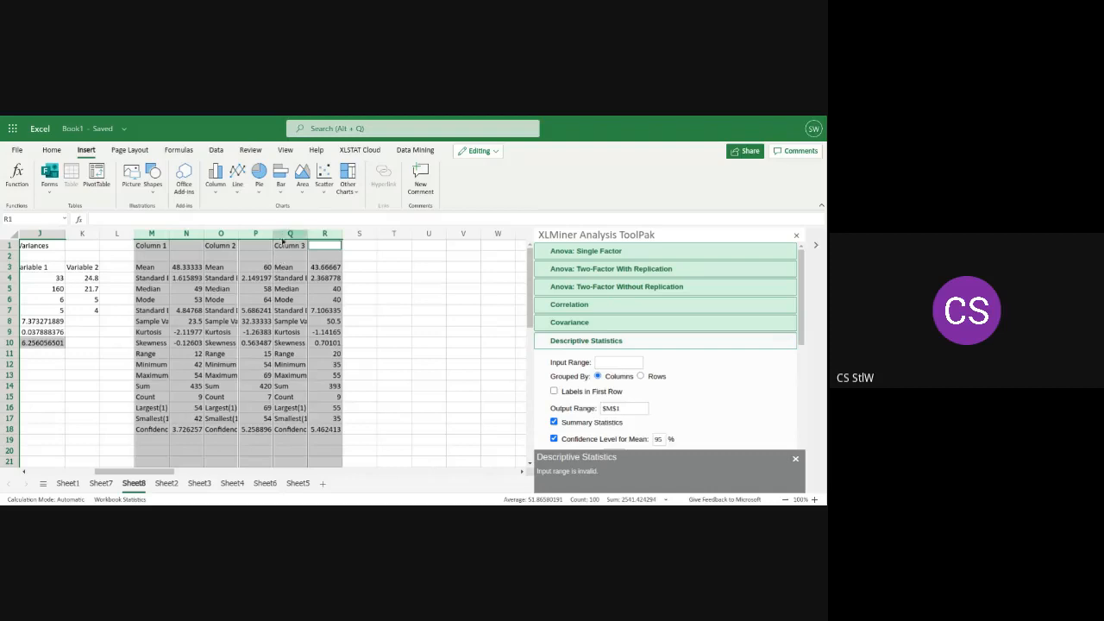
right_click(282, 235)
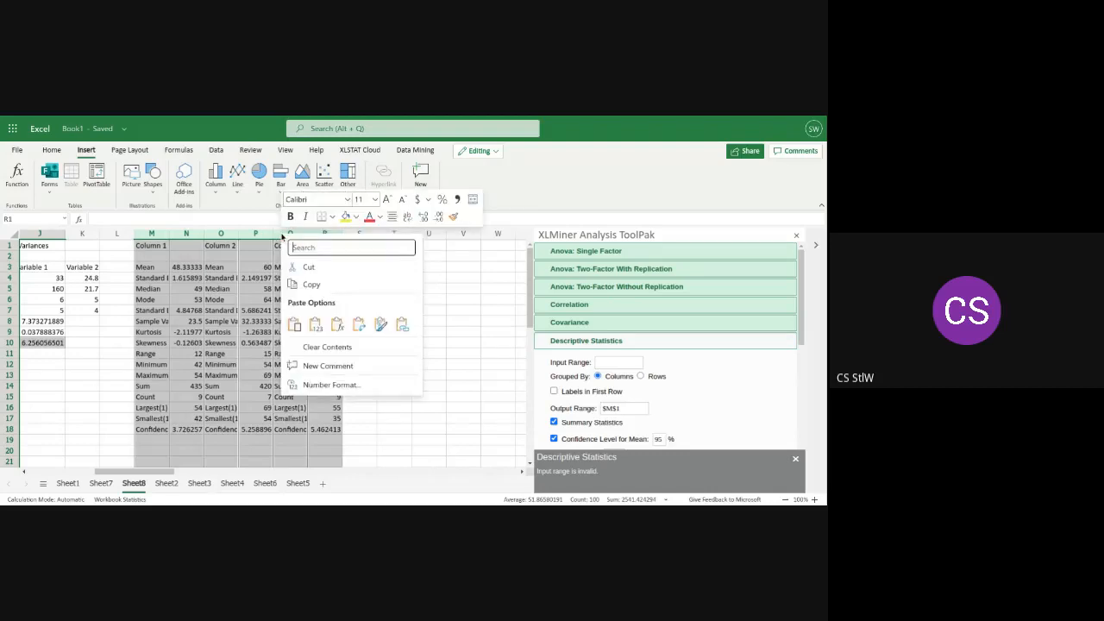
right_click(252, 274)
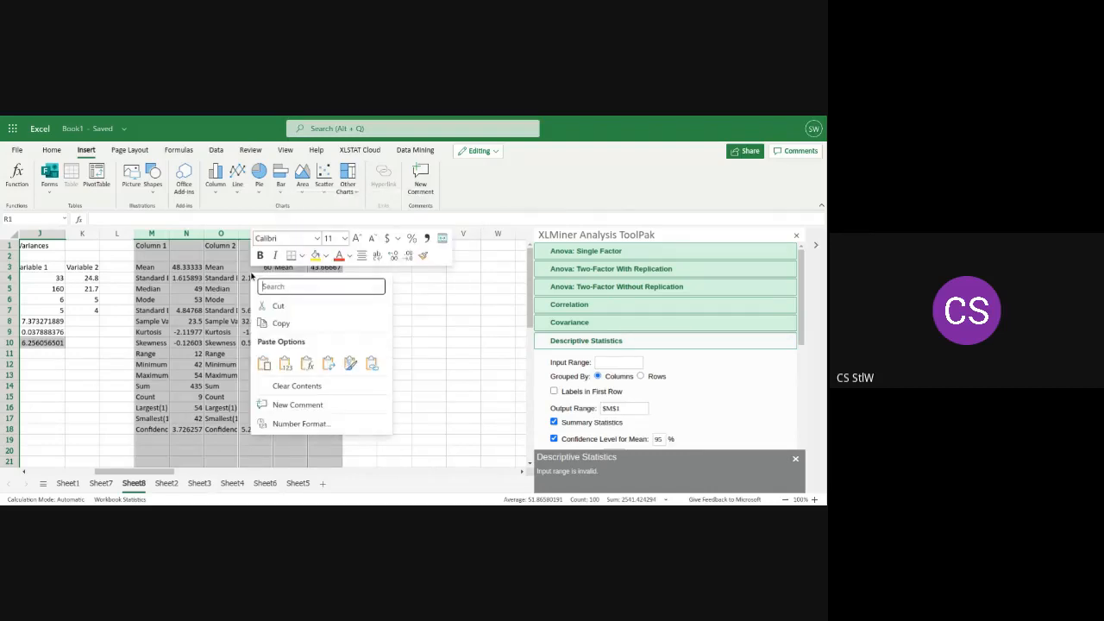
Delete the old descriptive statistics output in columns M to R of Sheet8, removing three columns at a time
click(217, 233)
click(219, 233)
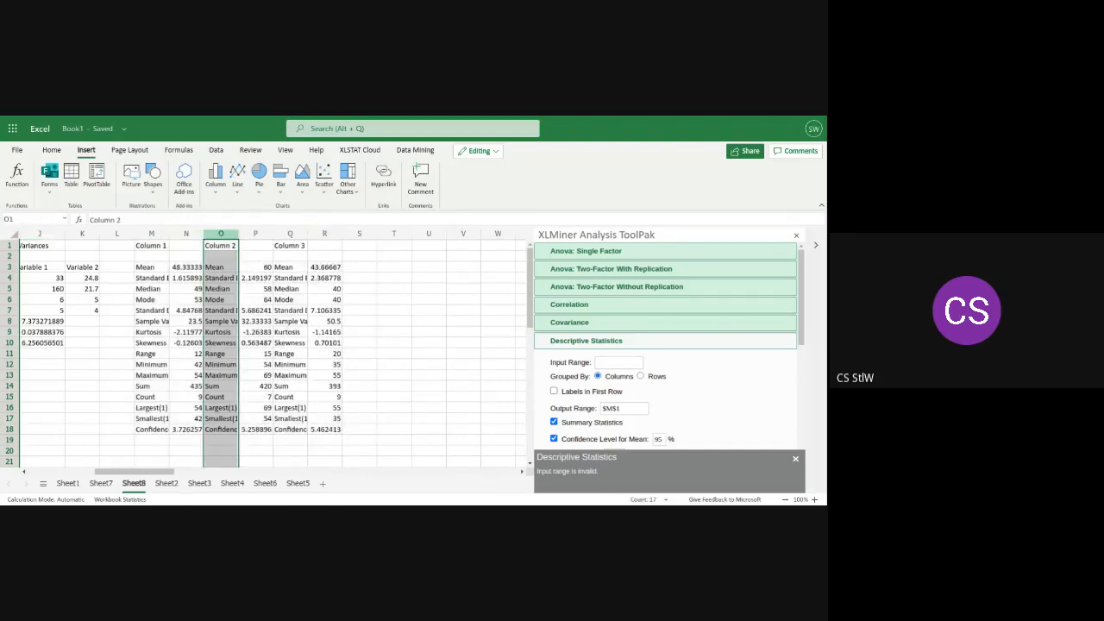
ctrl+click(187, 234)
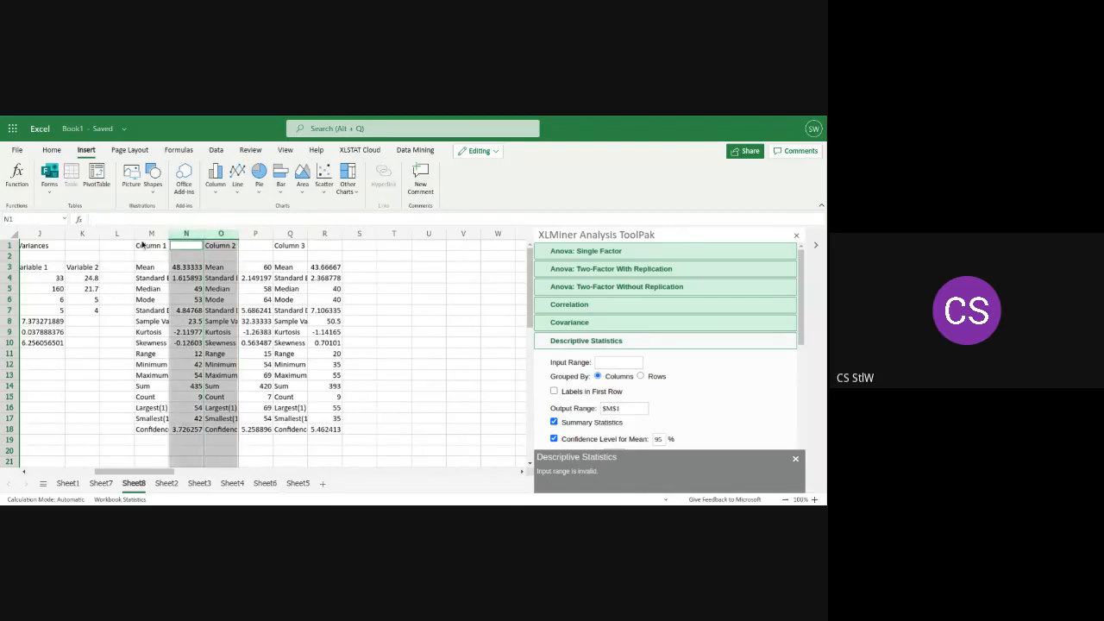
ctrl+click(150, 234)
right_click(151, 235)
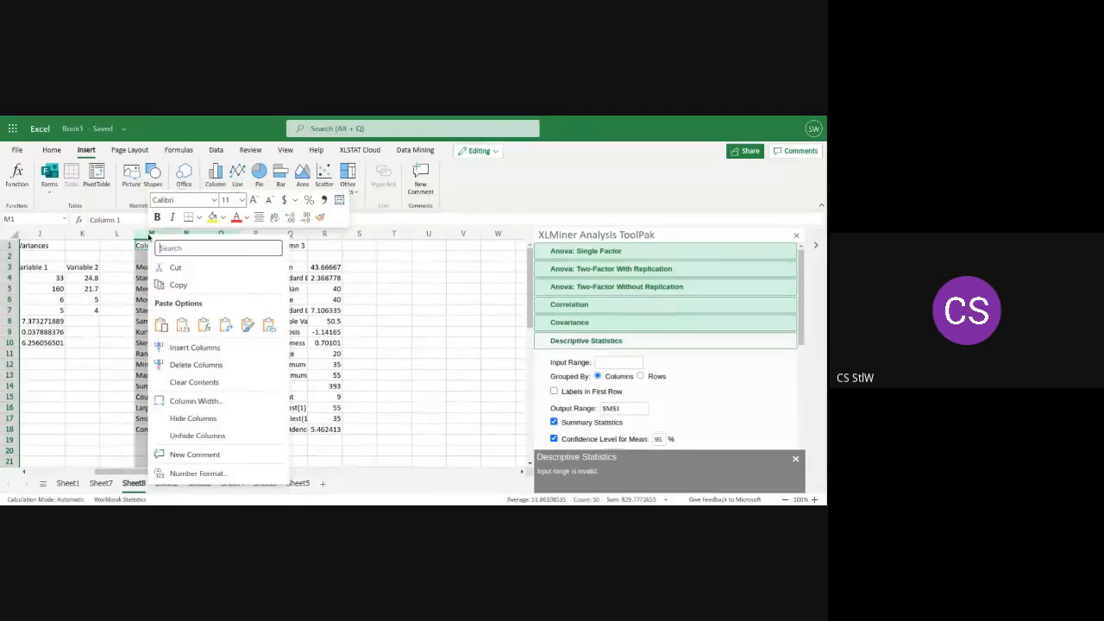
click(180, 364)
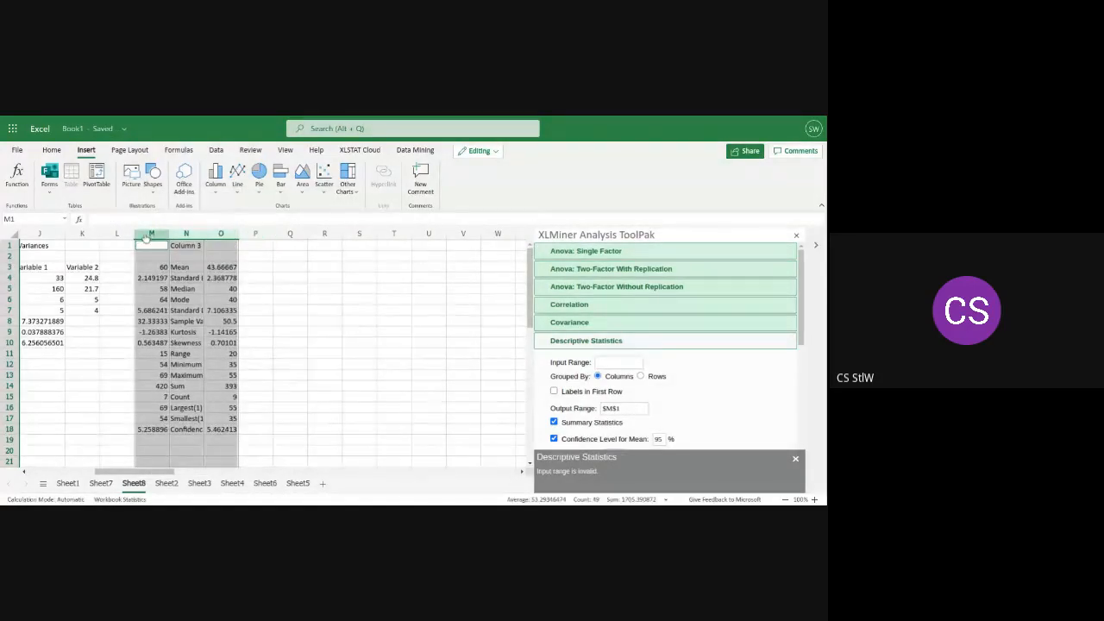
right_click(220, 236)
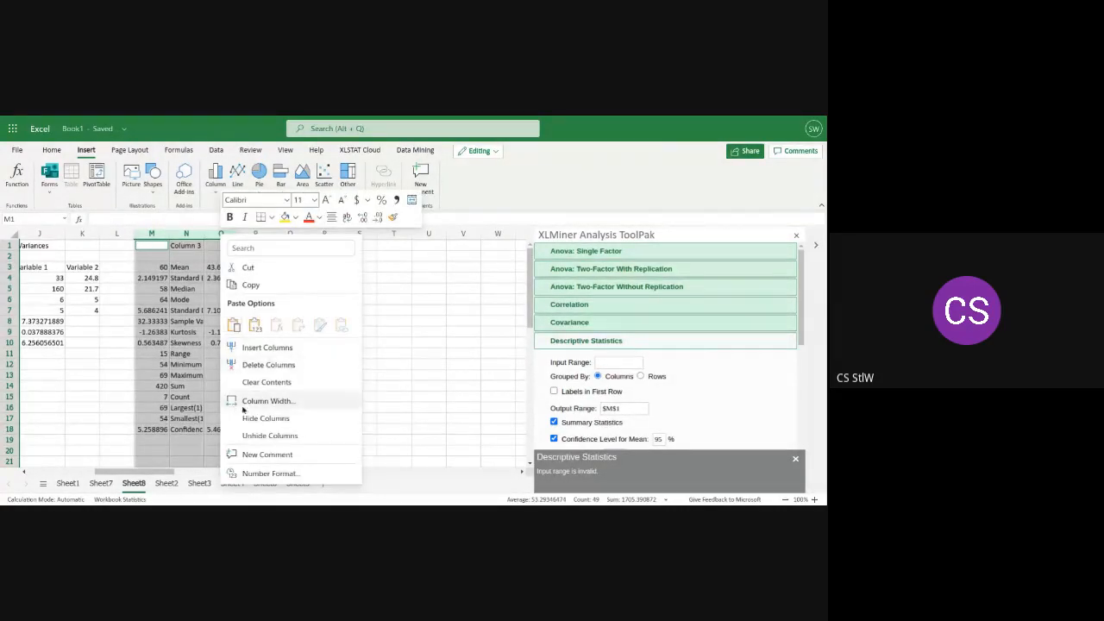
click(264, 370)
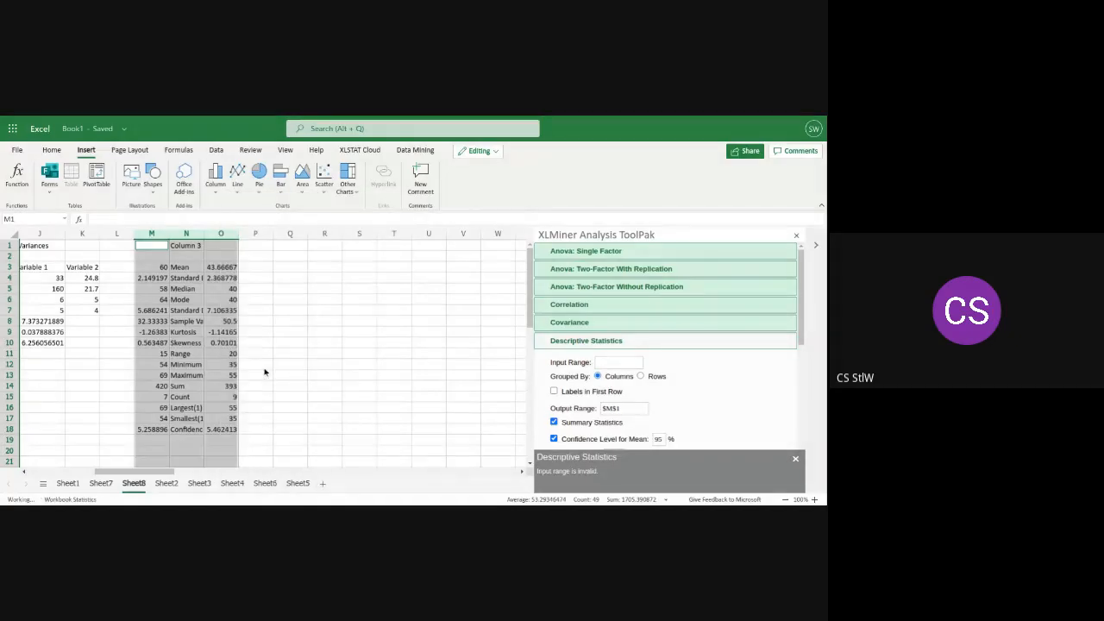
Run Descriptive Statistics on the Female data with the input range $A$2:$A$7
drag(138, 472, 59, 465)
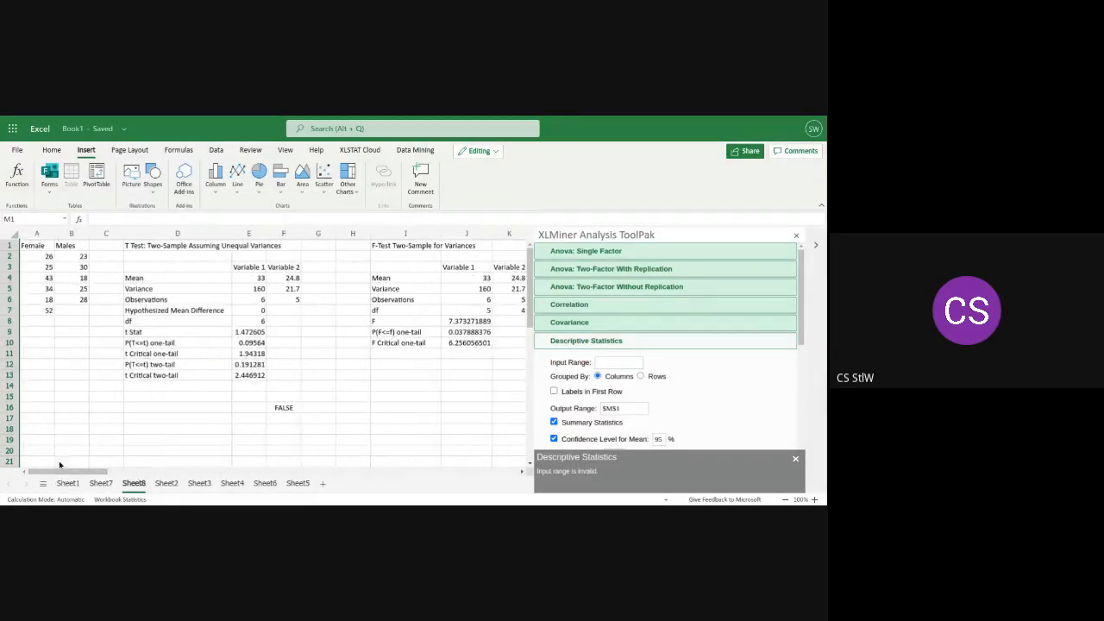
click(614, 364)
text($)
text(A)
text($)
text(2)
text(:$)
text(A)
text($)
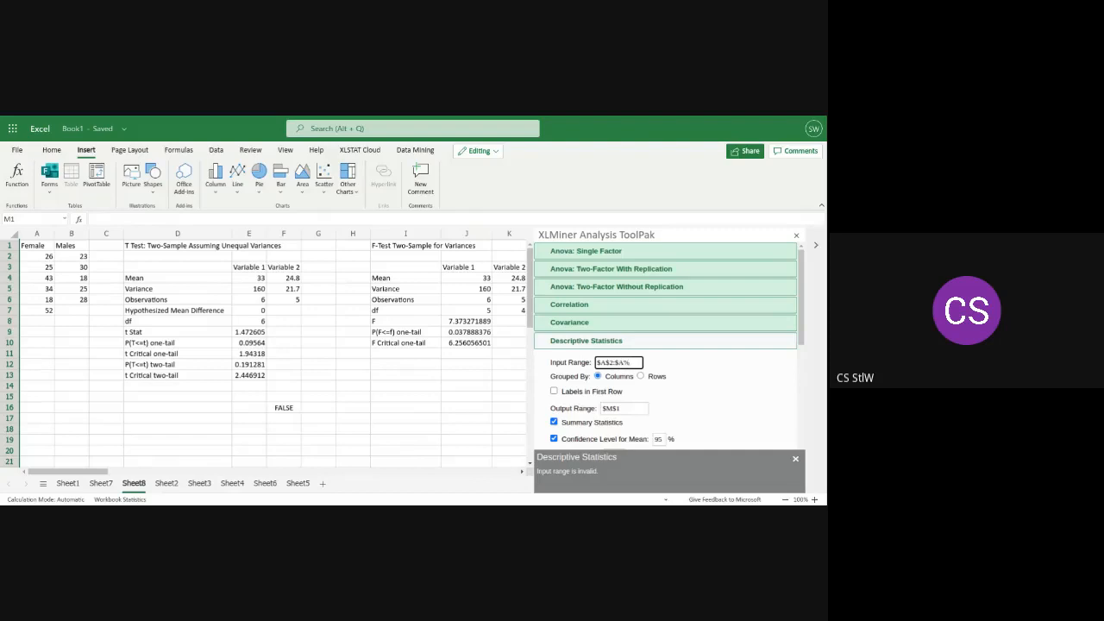
text($)
text(7)
drag(801, 314, 801, 345)
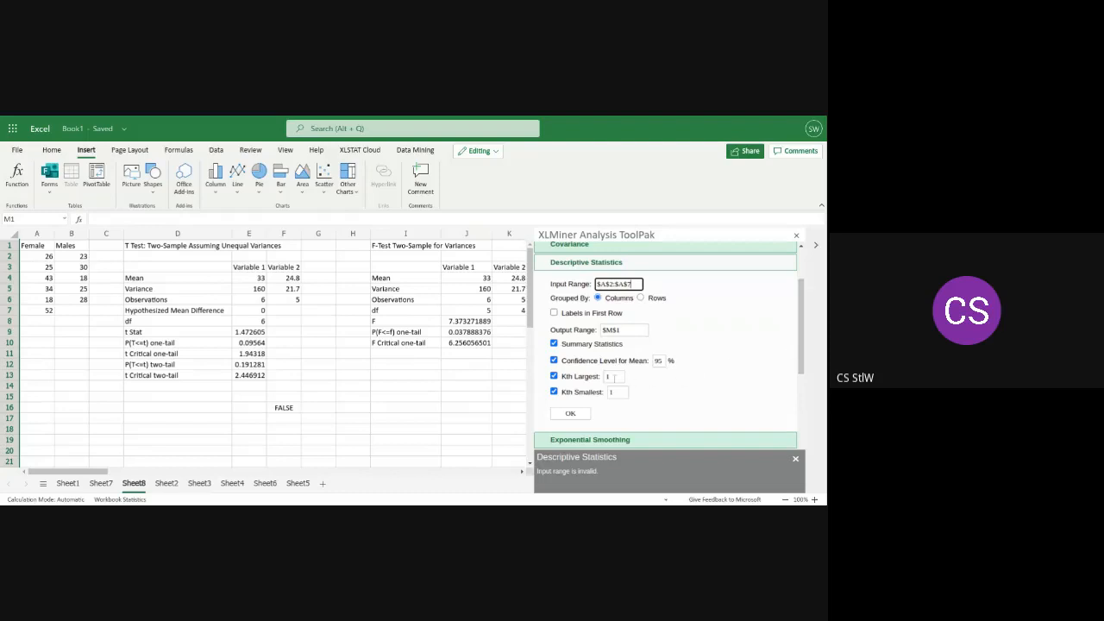
click(571, 414)
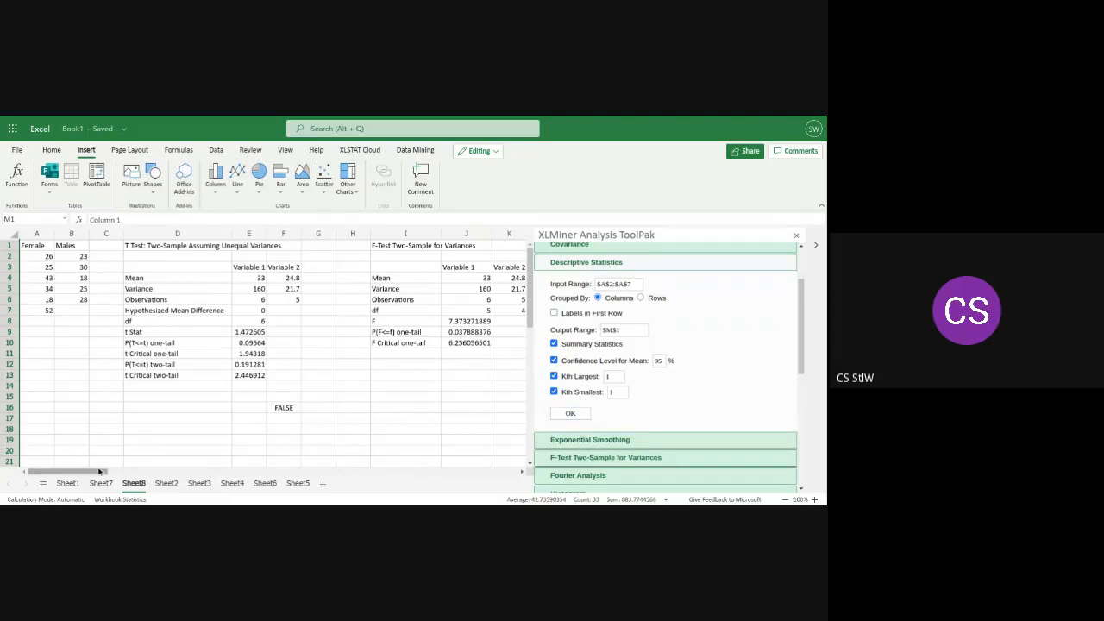
Widen columns M and N on Sheet8 so the descriptive statistics labels and values fit
drag(99, 471, 166, 484)
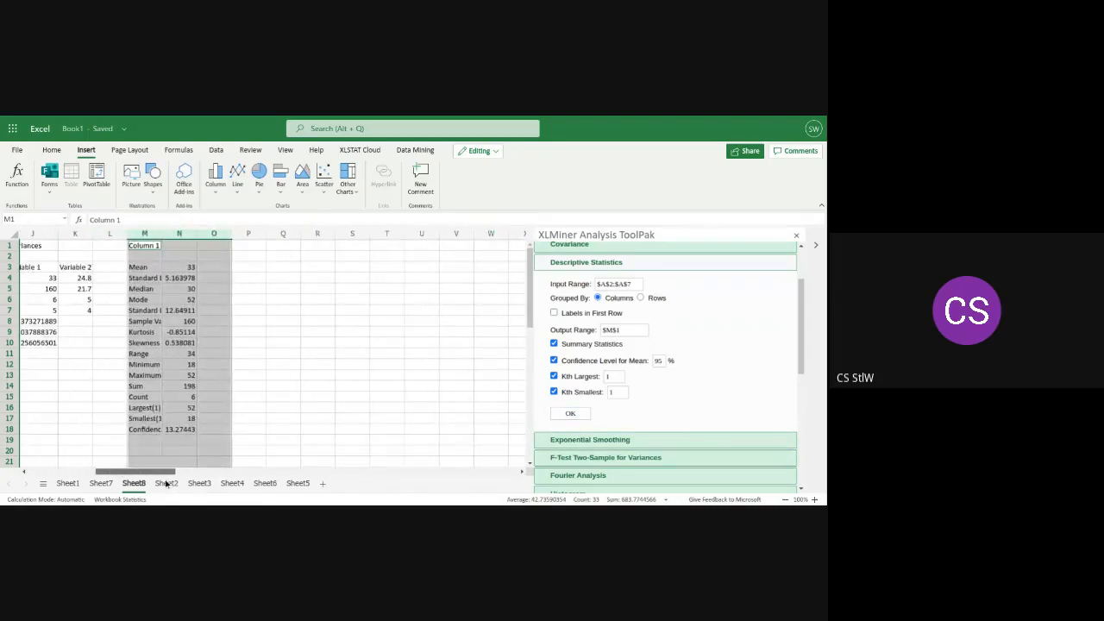
click(265, 267)
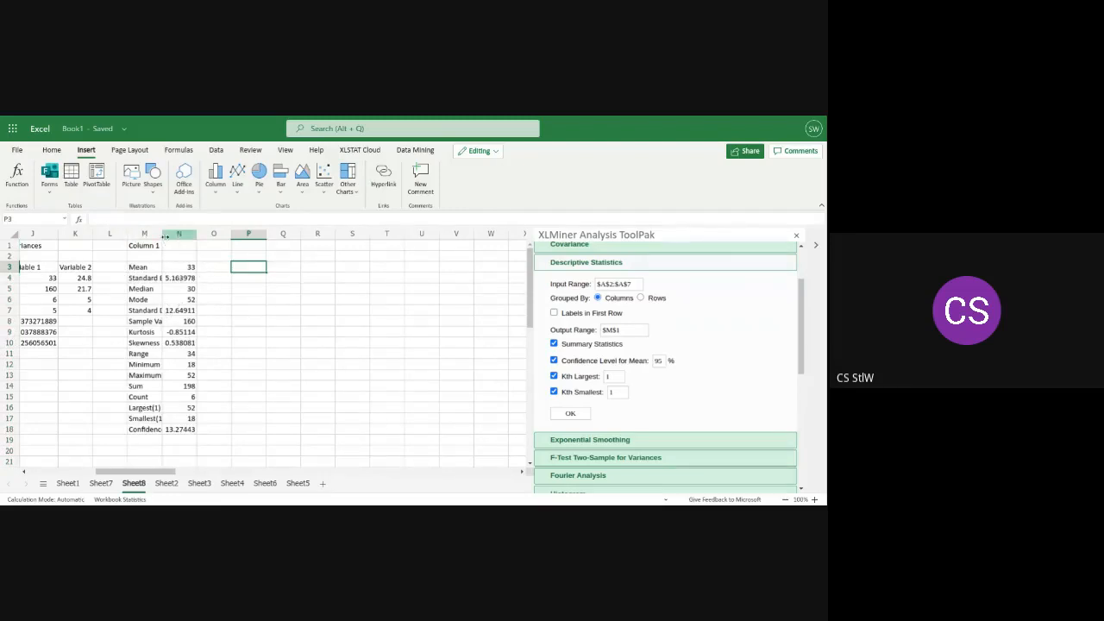
drag(164, 237, 198, 234)
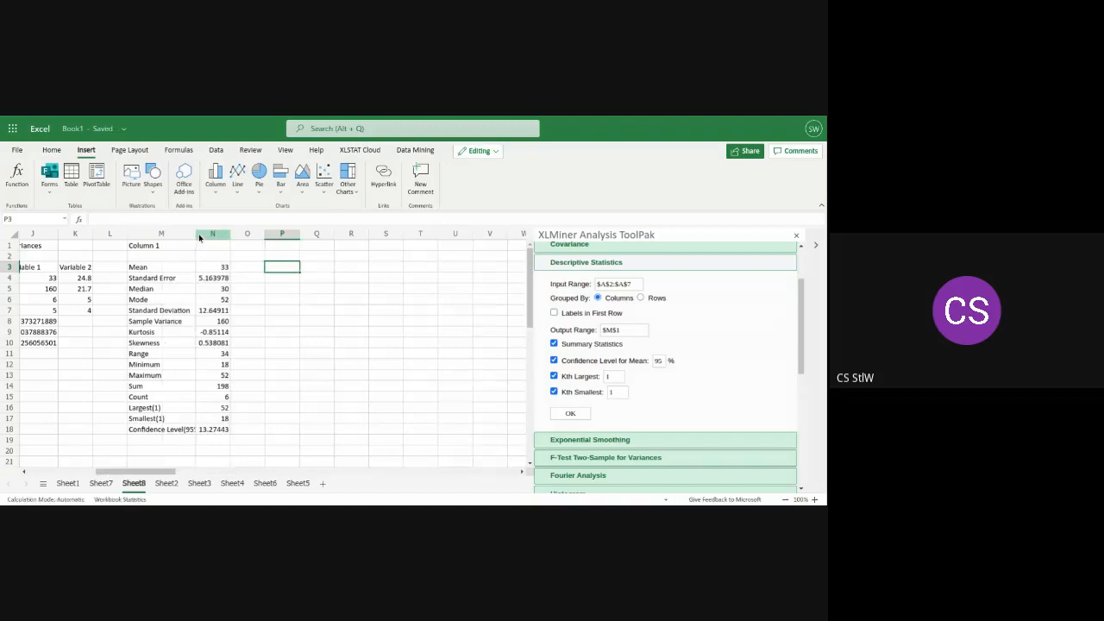
drag(199, 234, 226, 236)
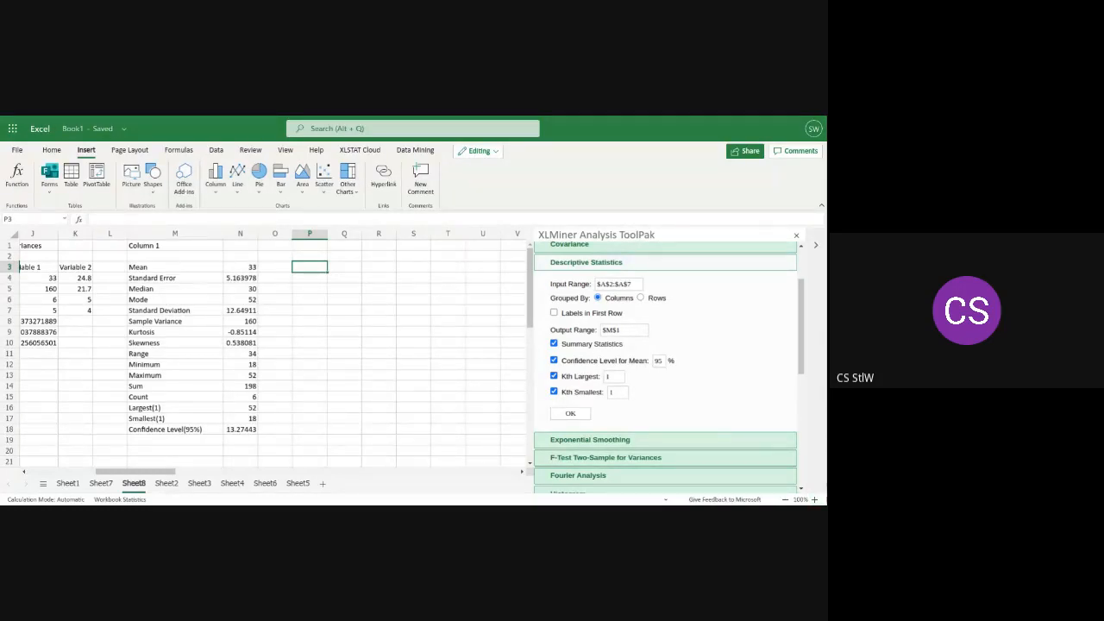
Open the Moving Average analysis and look through the worksheets after Sheet8, ending on the interval forecast data of Sheet2
drag(801, 342, 801, 394)
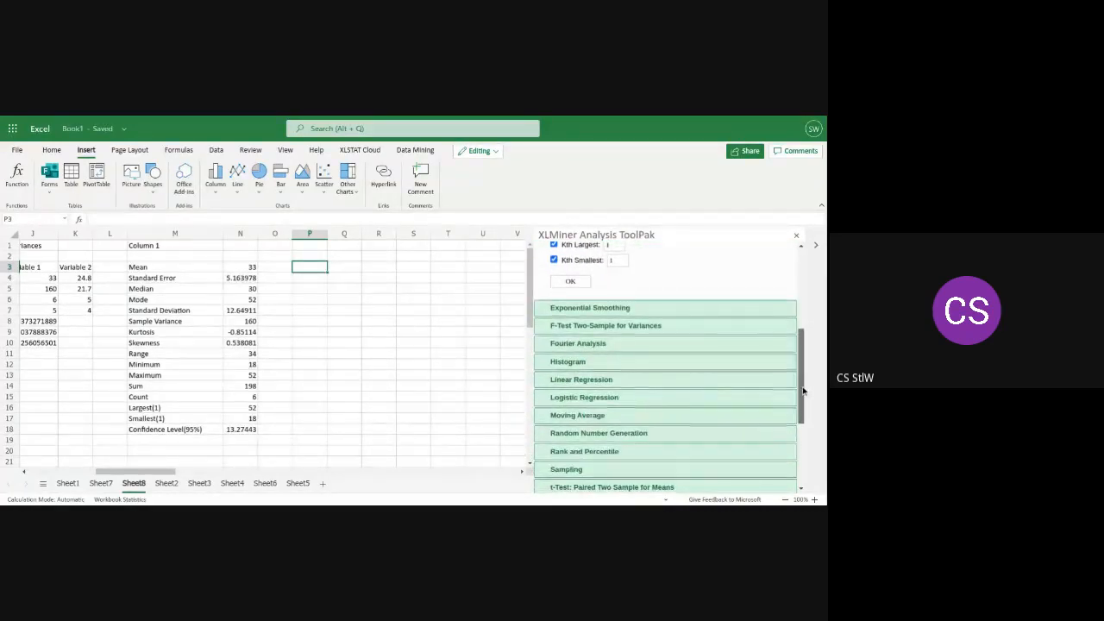
click(606, 418)
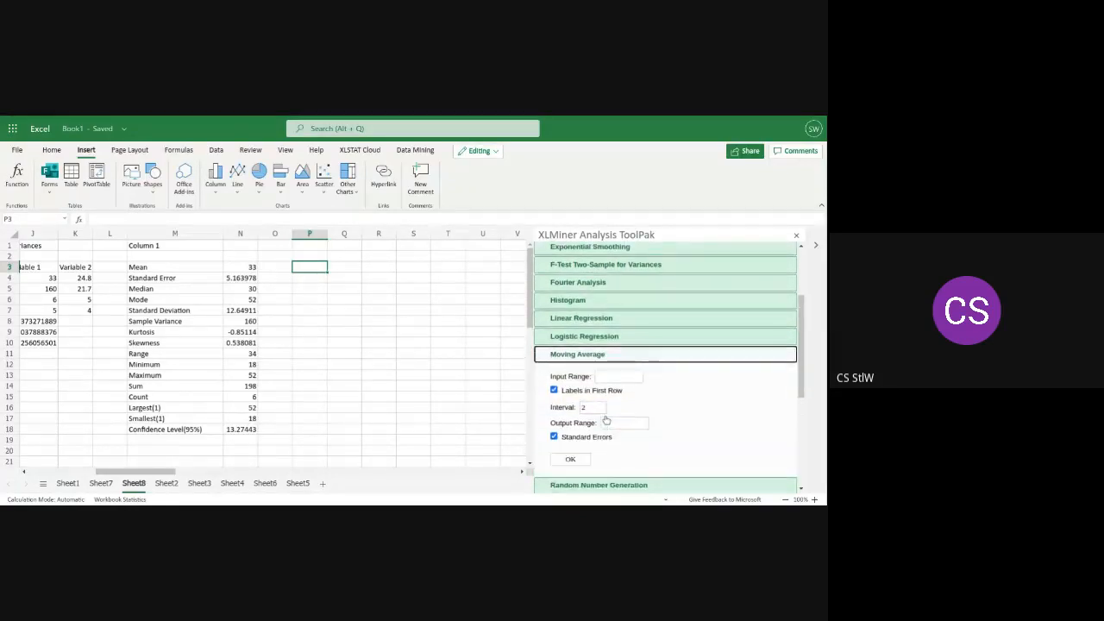
drag(162, 472, 69, 474)
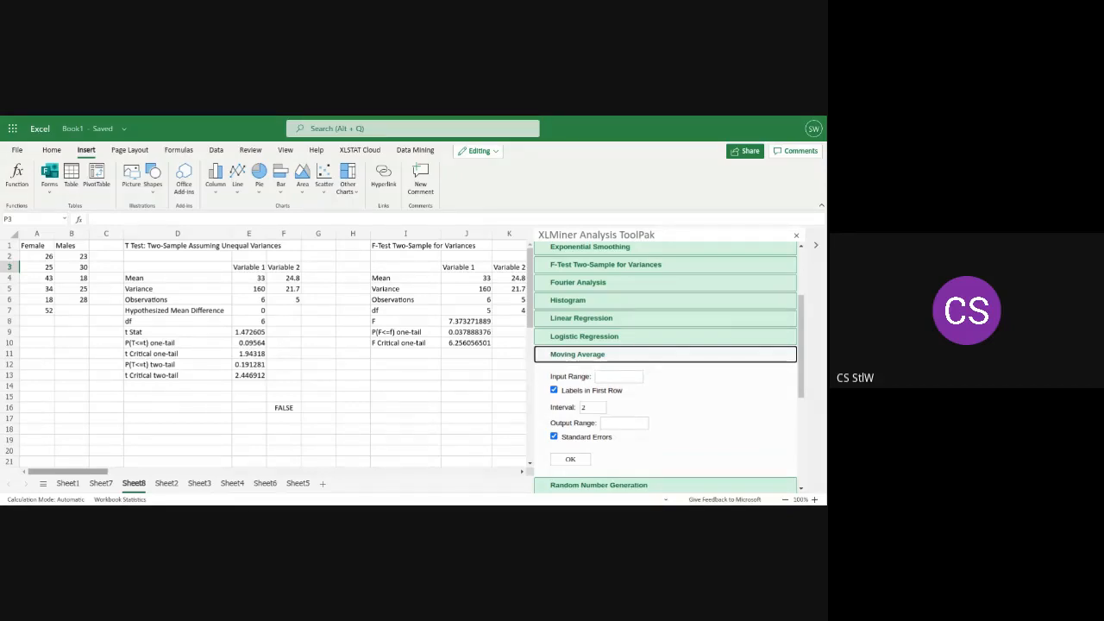
click(172, 485)
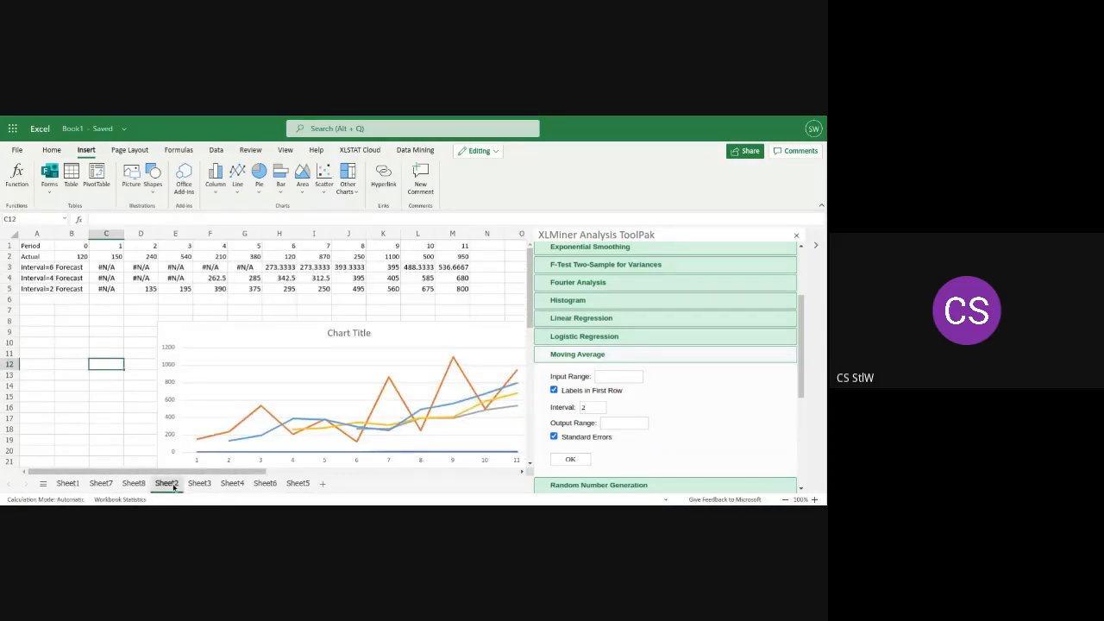
click(201, 485)
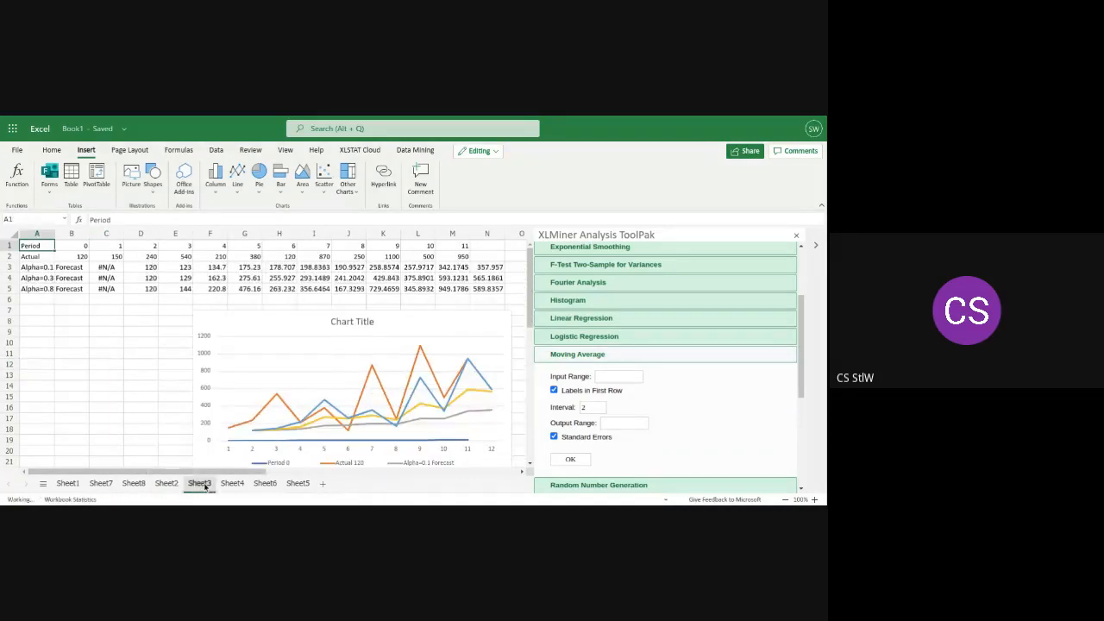
click(228, 485)
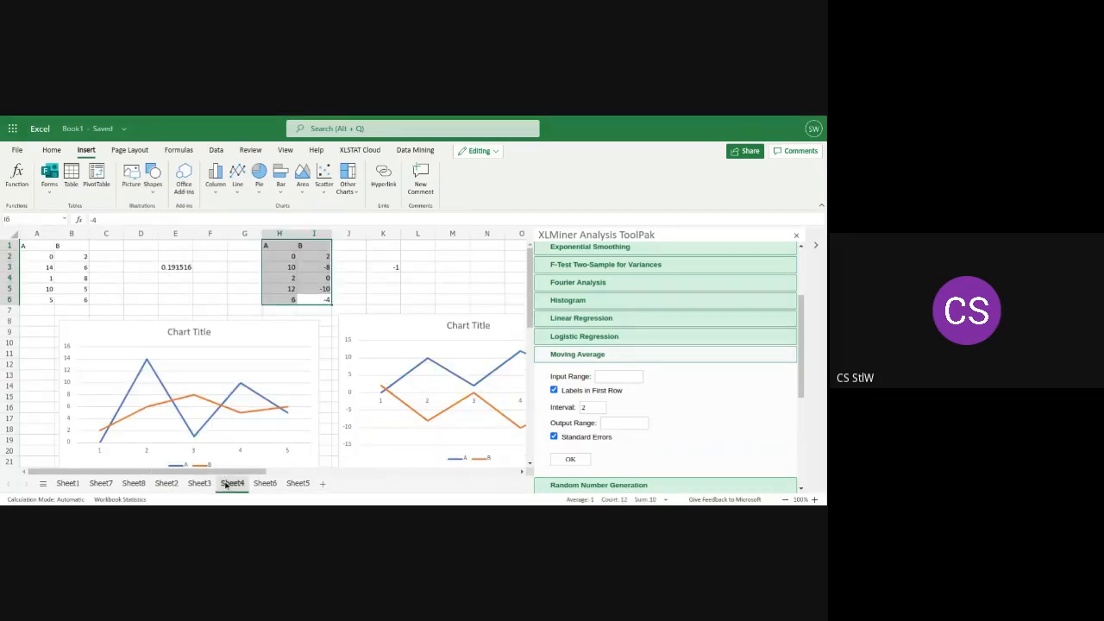
click(264, 485)
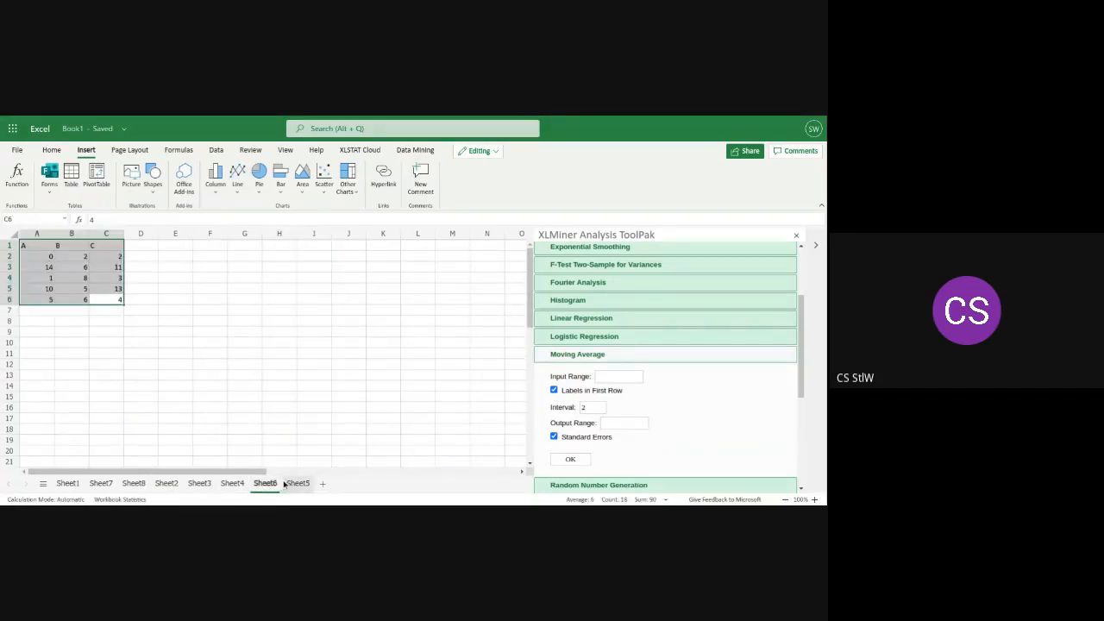
click(298, 484)
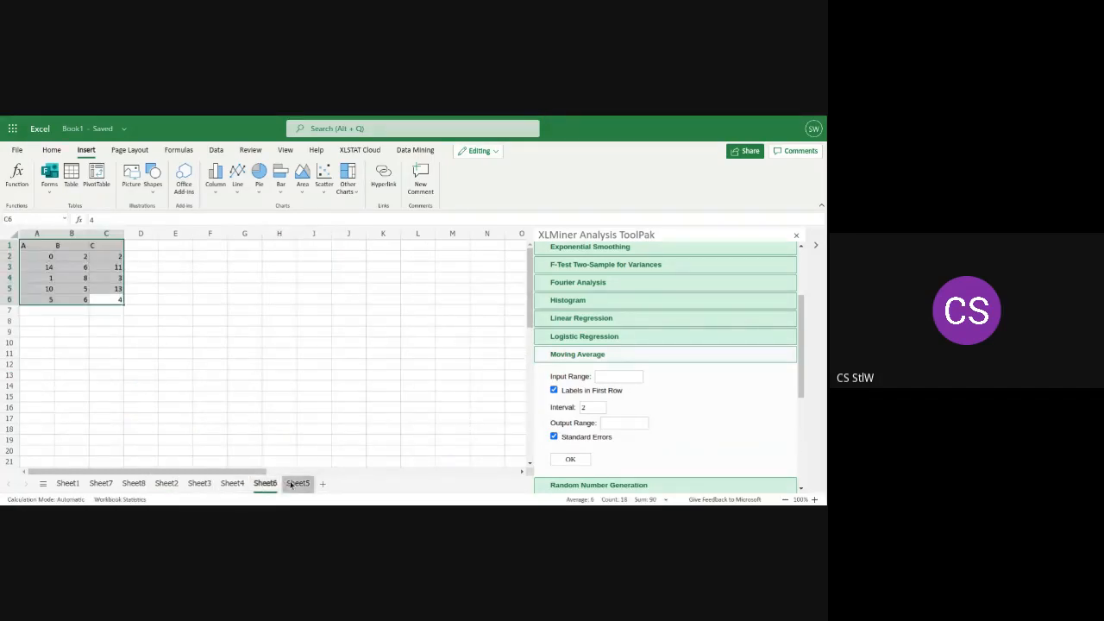
click(164, 486)
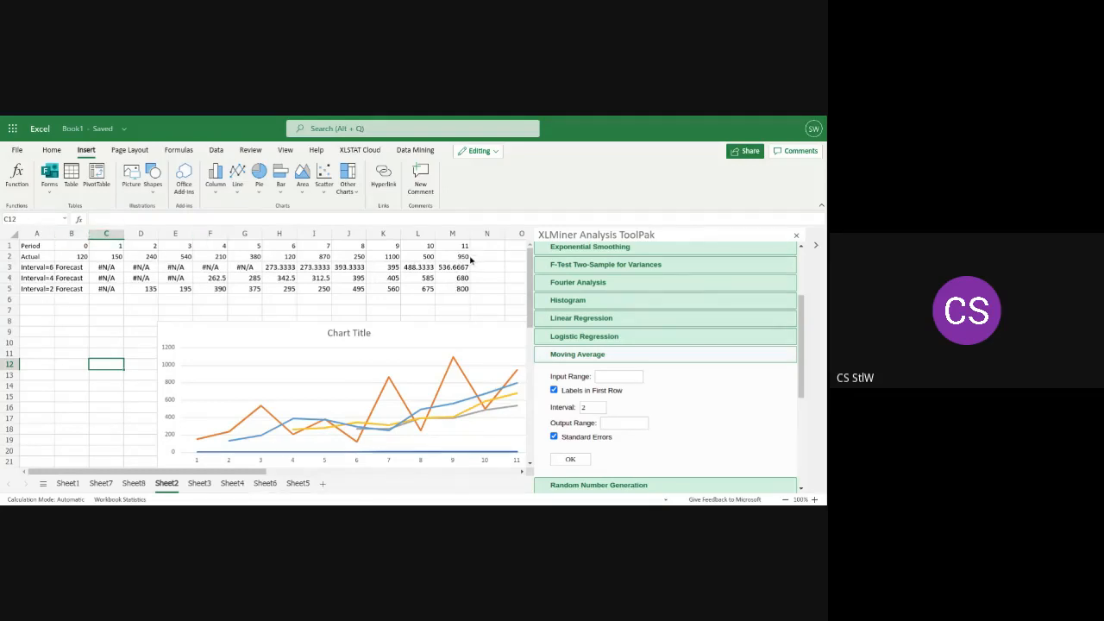
Cut the existing line chart from Sheet2
drag(471, 259, 283, 257)
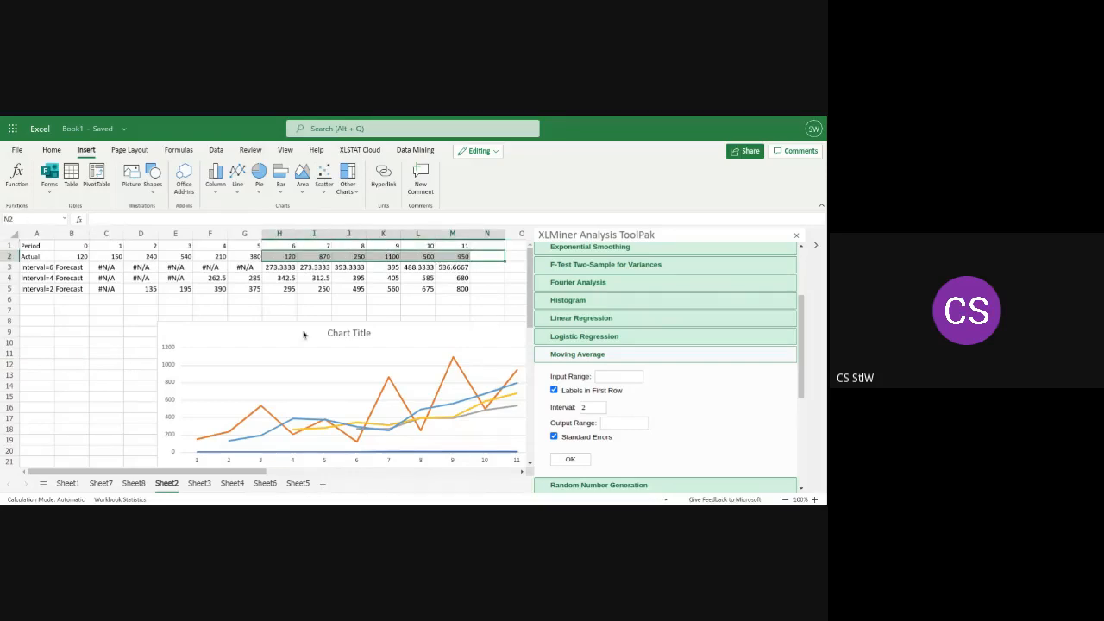
right_click(286, 388)
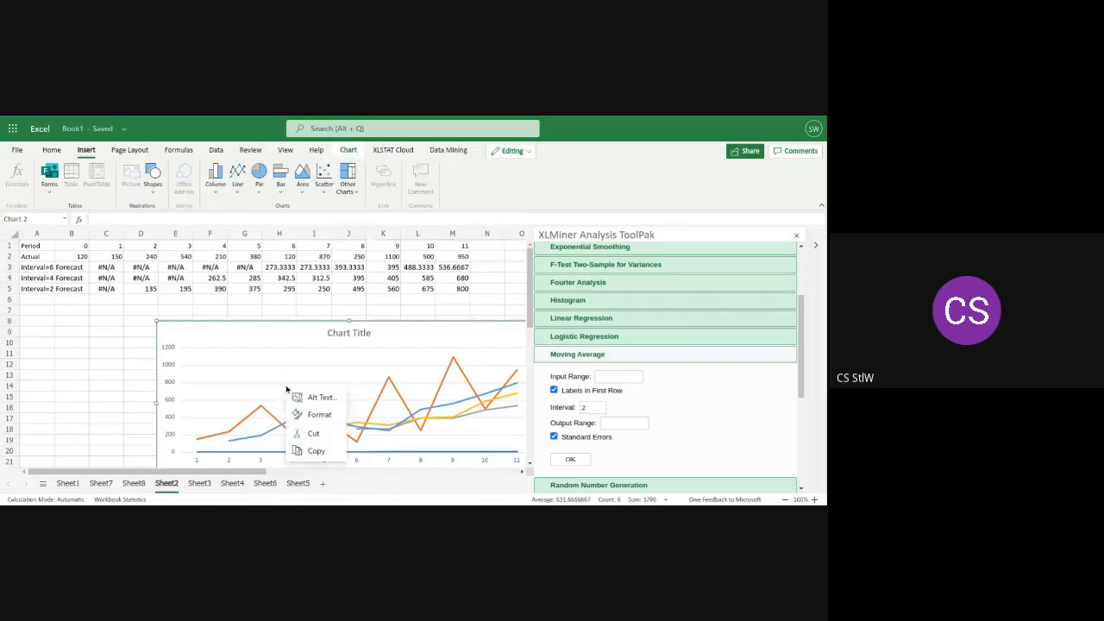
click(313, 435)
Insert a 2-D line chart of the Period and Actual rows (A1:M2) and place it below the data
click(466, 258)
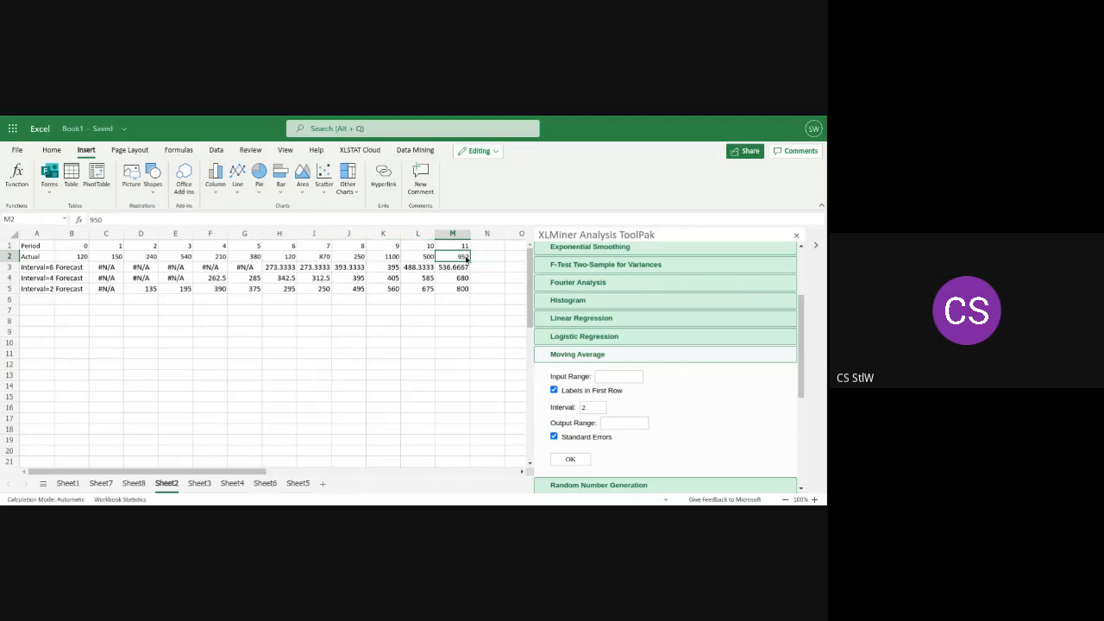
drag(466, 258, 27, 250)
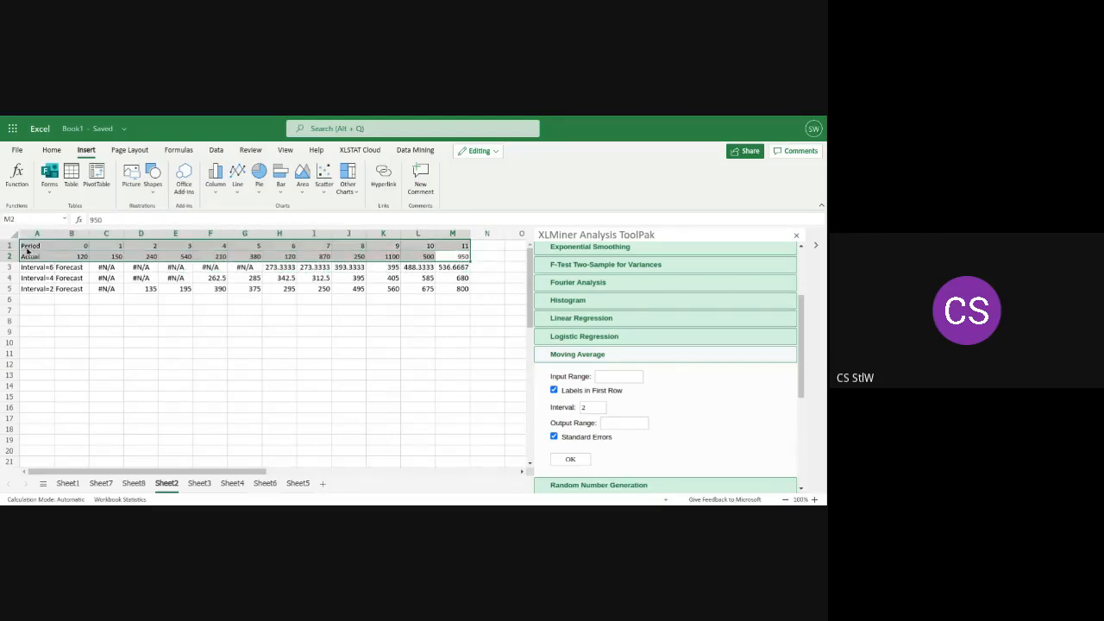
click(235, 190)
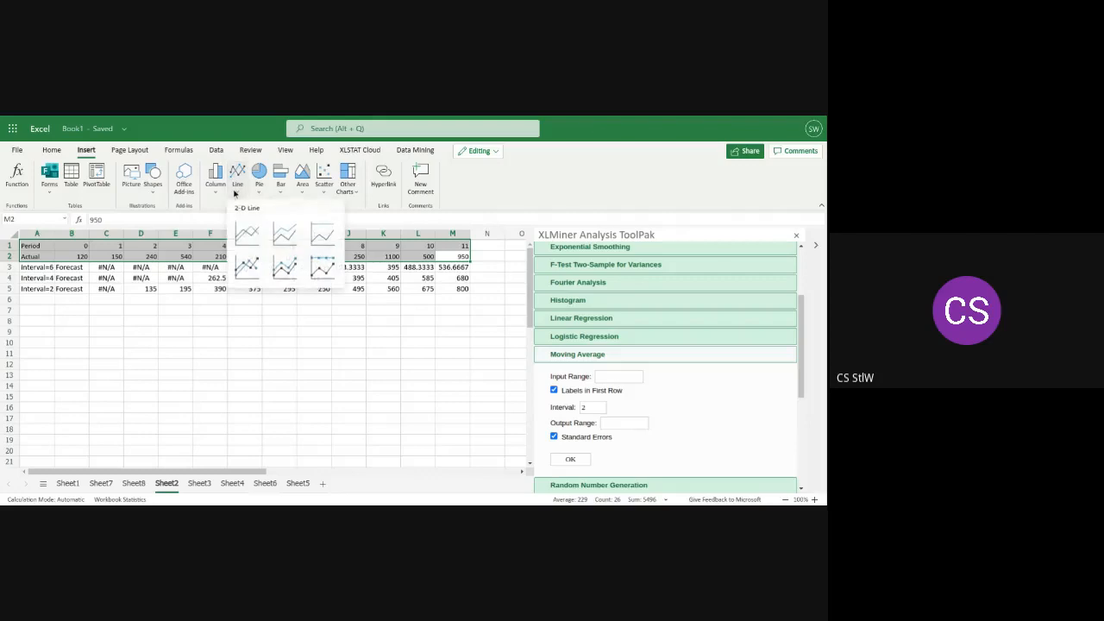
click(257, 242)
drag(260, 347, 255, 370)
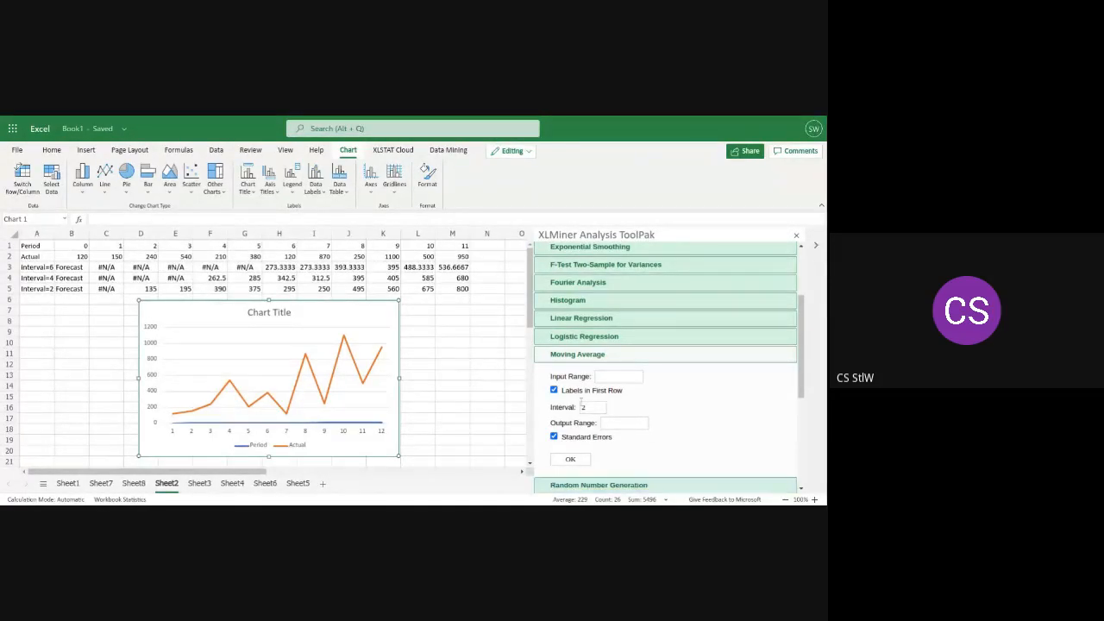
Cut the line chart of the Period and Actual rows from the sheet
right_click(339, 408)
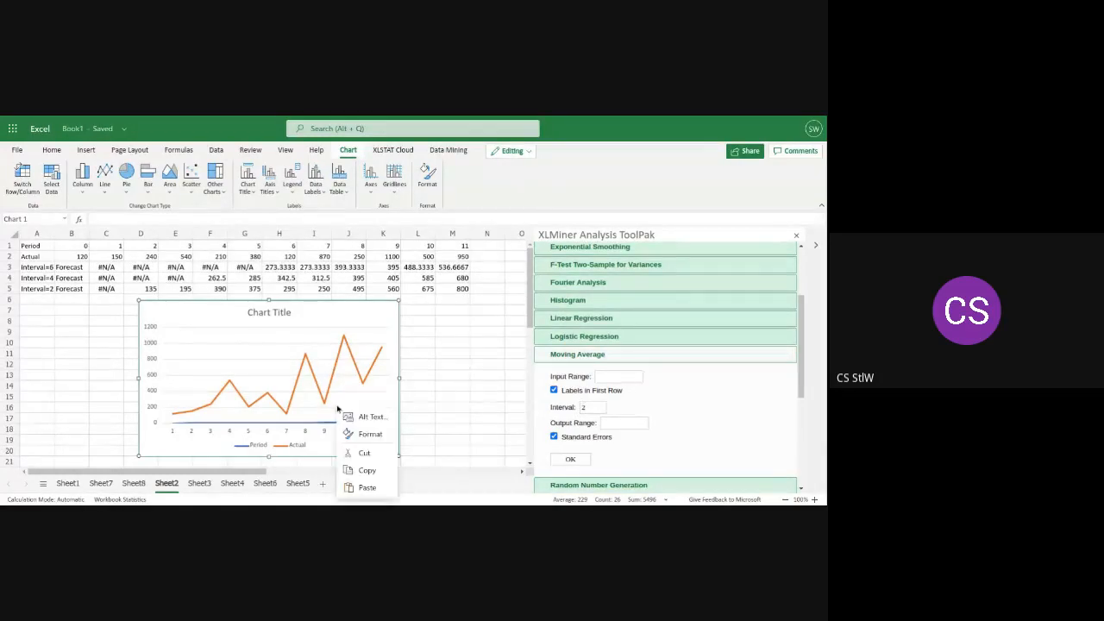
click(376, 455)
click(303, 366)
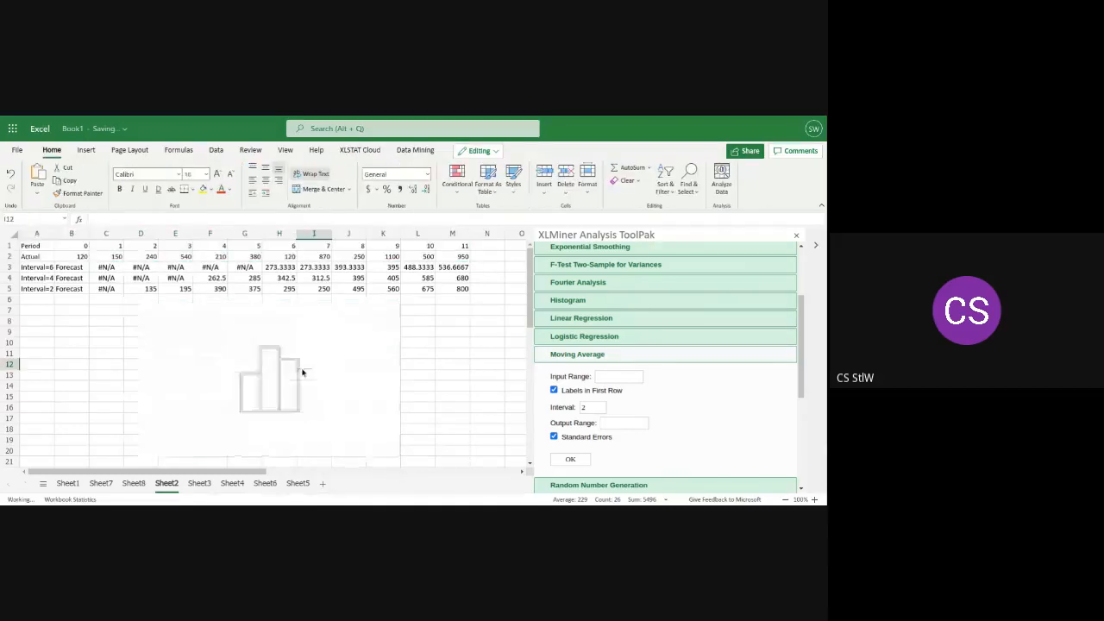
Set the Moving Average input range to the actual values in $B$2:$M$2
click(602, 376)
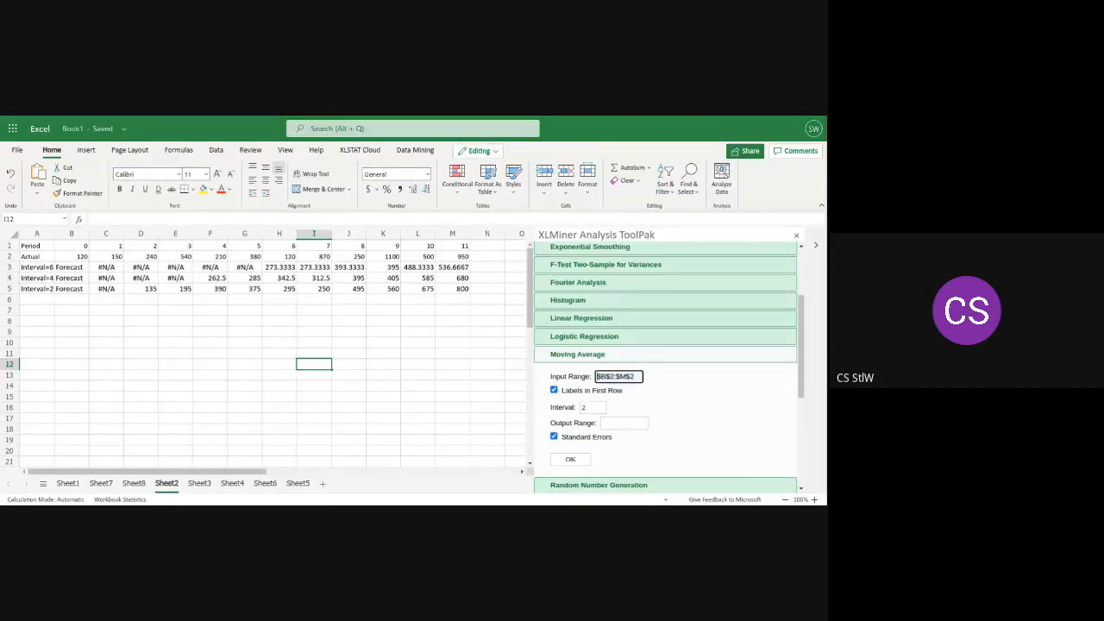
click(615, 395)
click(69, 260)
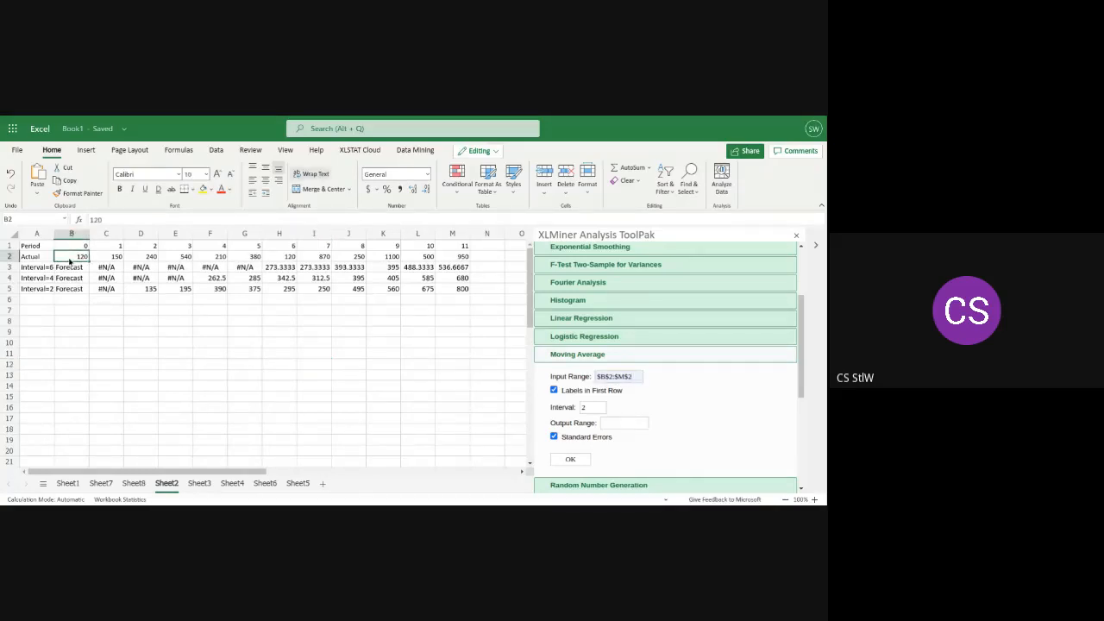
click(462, 258)
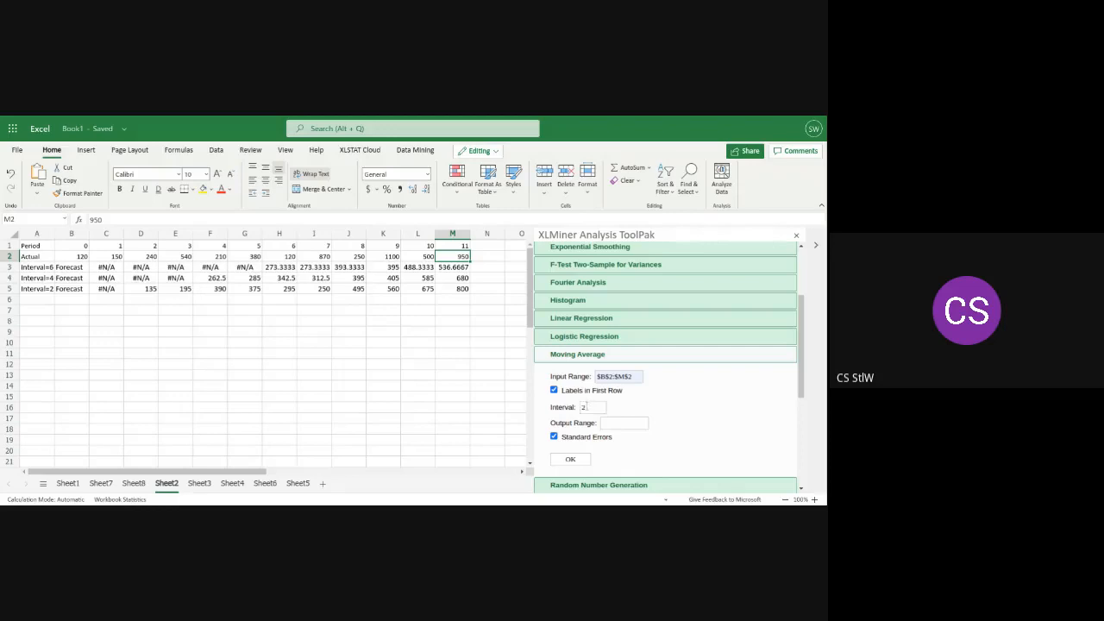
Set the Moving Average interval to 6 and the output range to $B$3, with Labels in First Row and Standard Errors turned off
double_click(584, 407)
click(554, 390)
click(593, 407)
text(6)
click(555, 436)
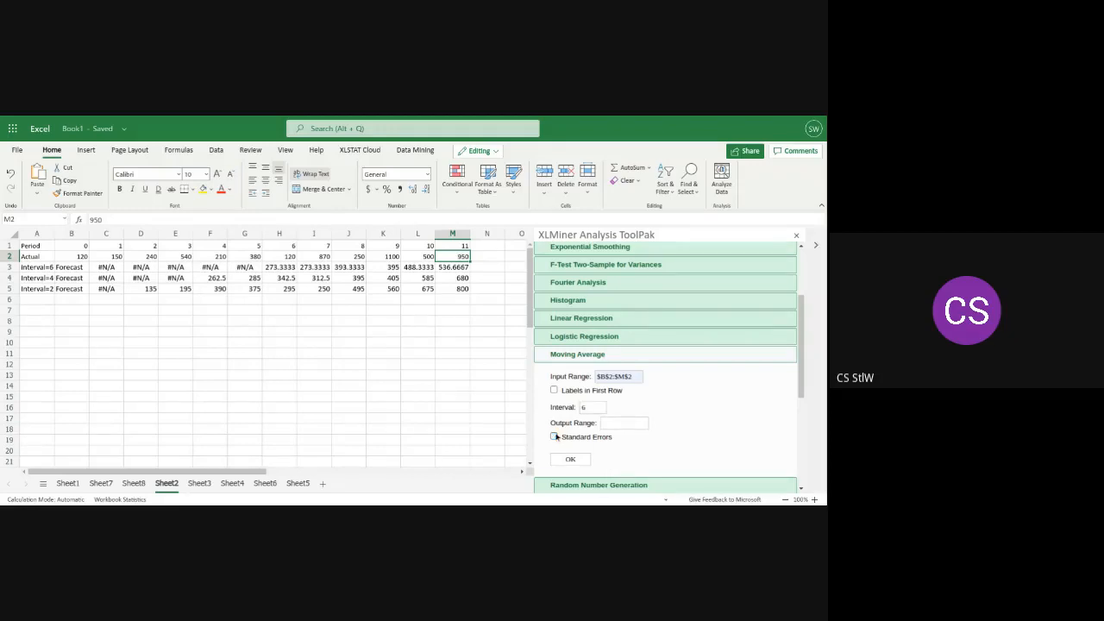
click(618, 424)
text($B$3)
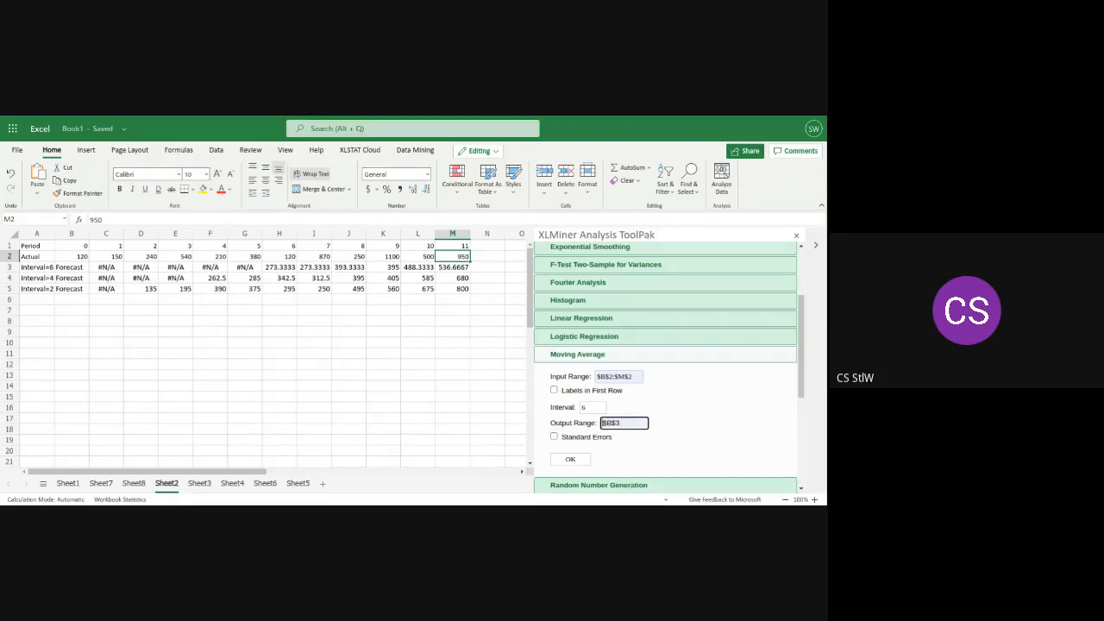
Delete rows 3 to 5 containing the old interval 6, 4 and 2 forecasts
click(9, 267)
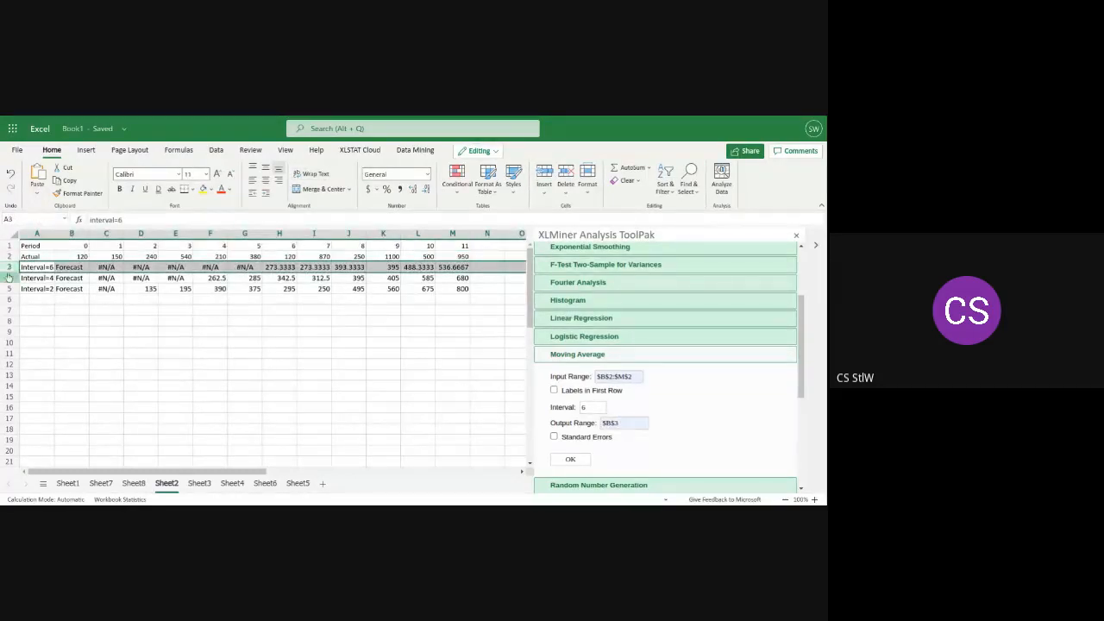
ctrl+click(9, 278)
ctrl+click(8, 288)
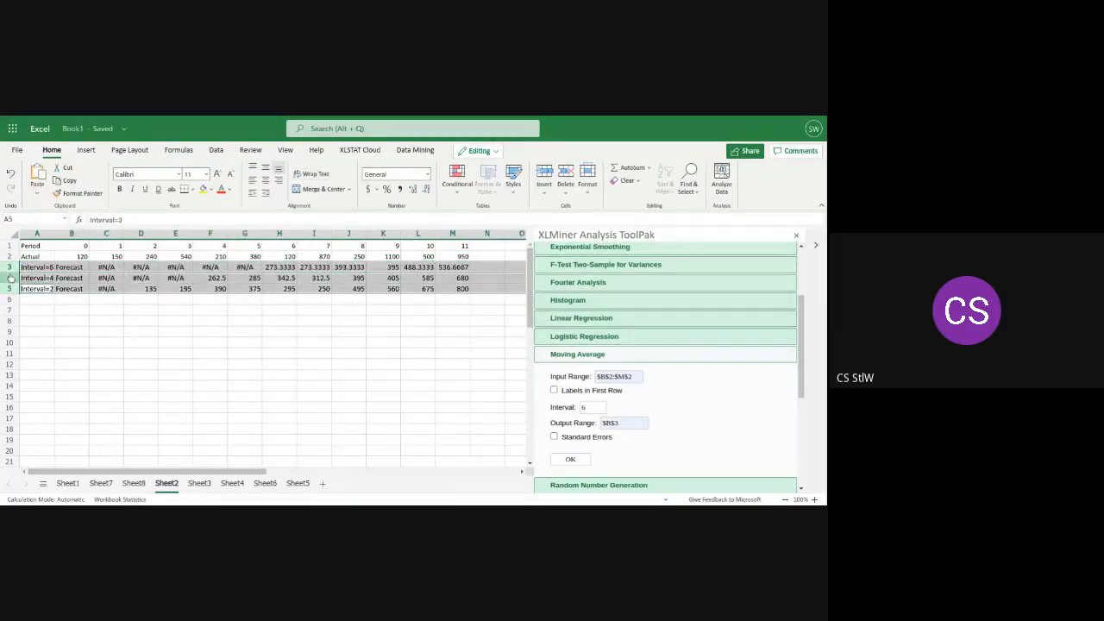
right_click(11, 278)
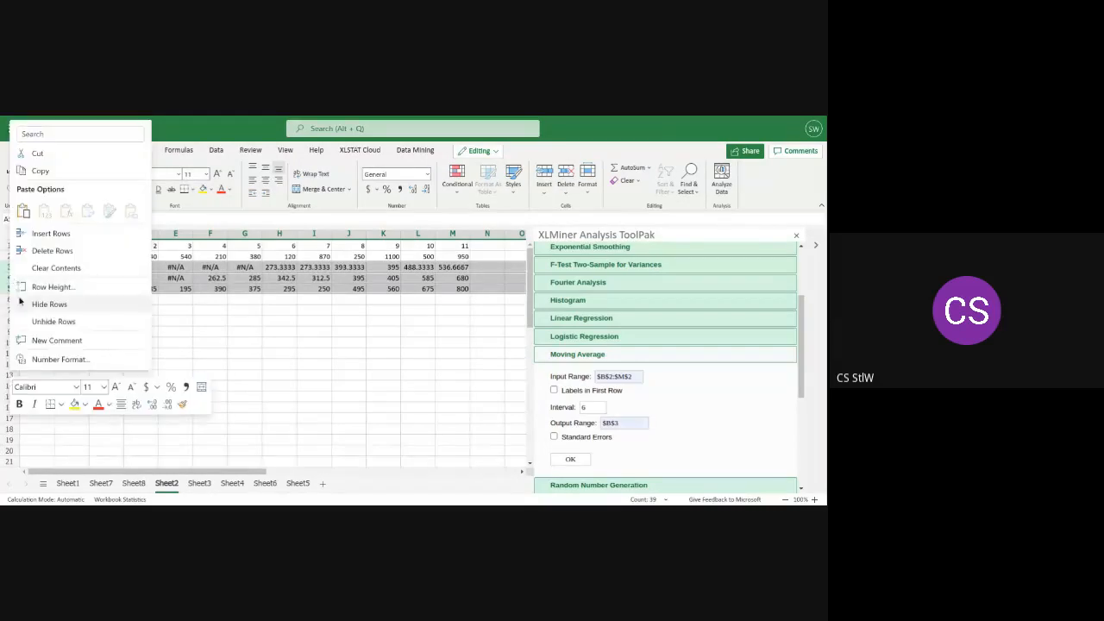
click(43, 251)
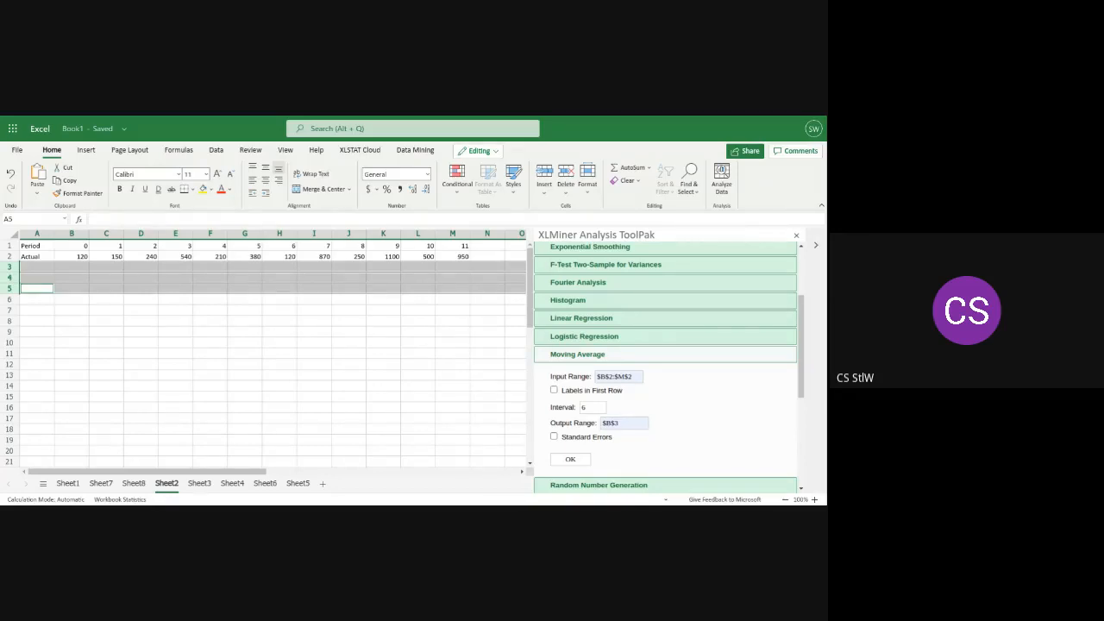
click(143, 332)
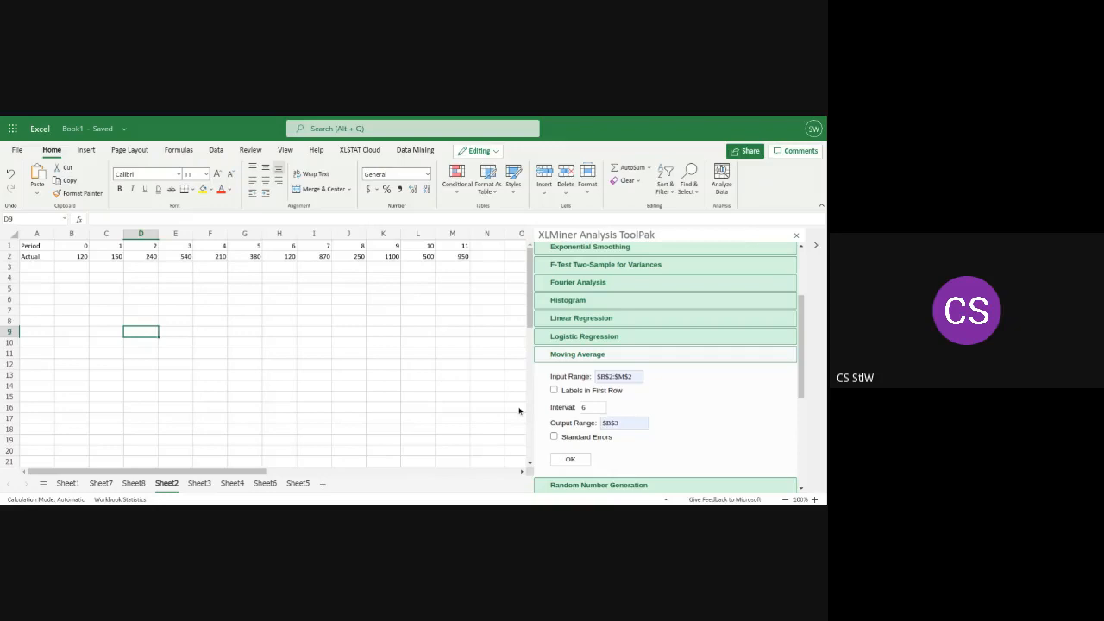
Run the Moving Average with interval 6 into $B$3 and inspect the forecast formula in M3
click(623, 424)
click(583, 464)
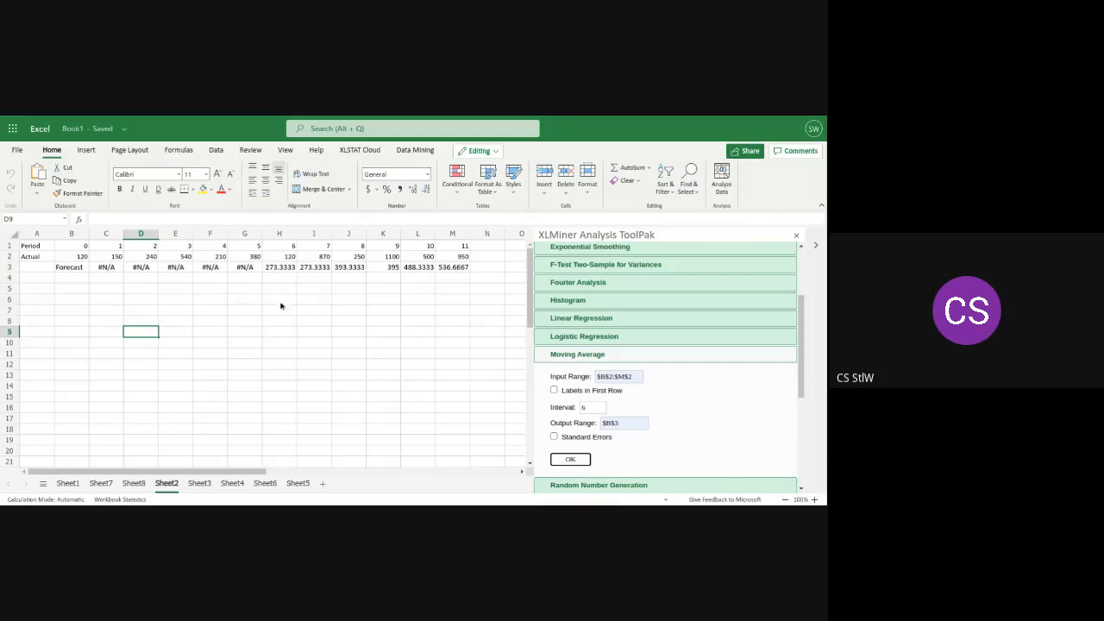
click(464, 269)
mouse_move(437, 267)
mouse_down()
mouse_move(426, 266)
mouse_move(454, 267)
mouse_up()
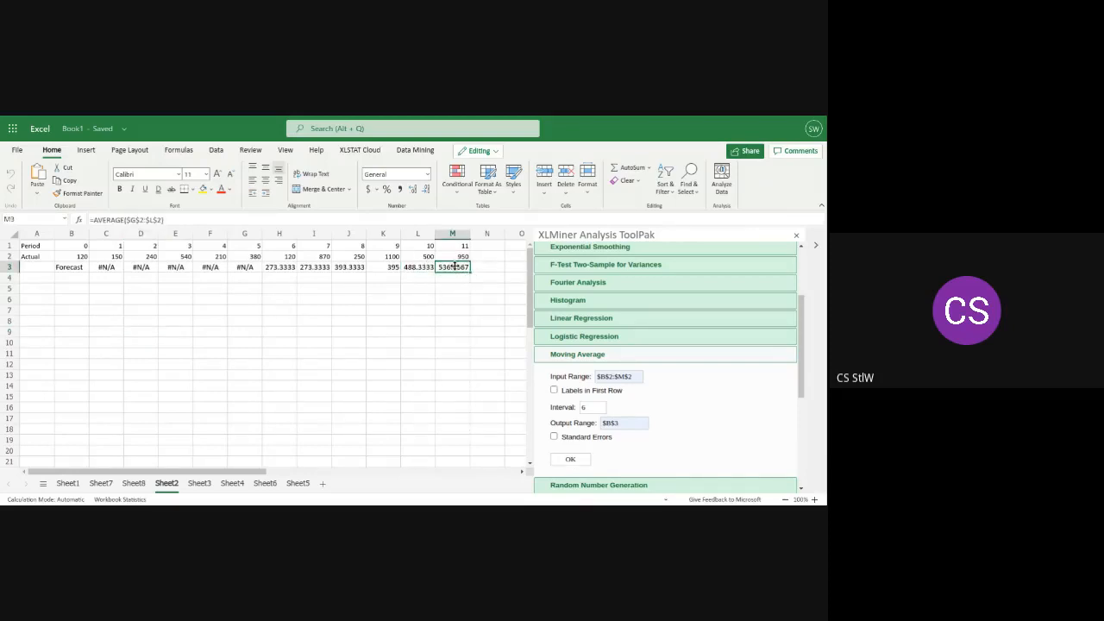
Insert a 2-D line chart comparing the Actual row with the forecast row, using A2:M3
click(66, 257)
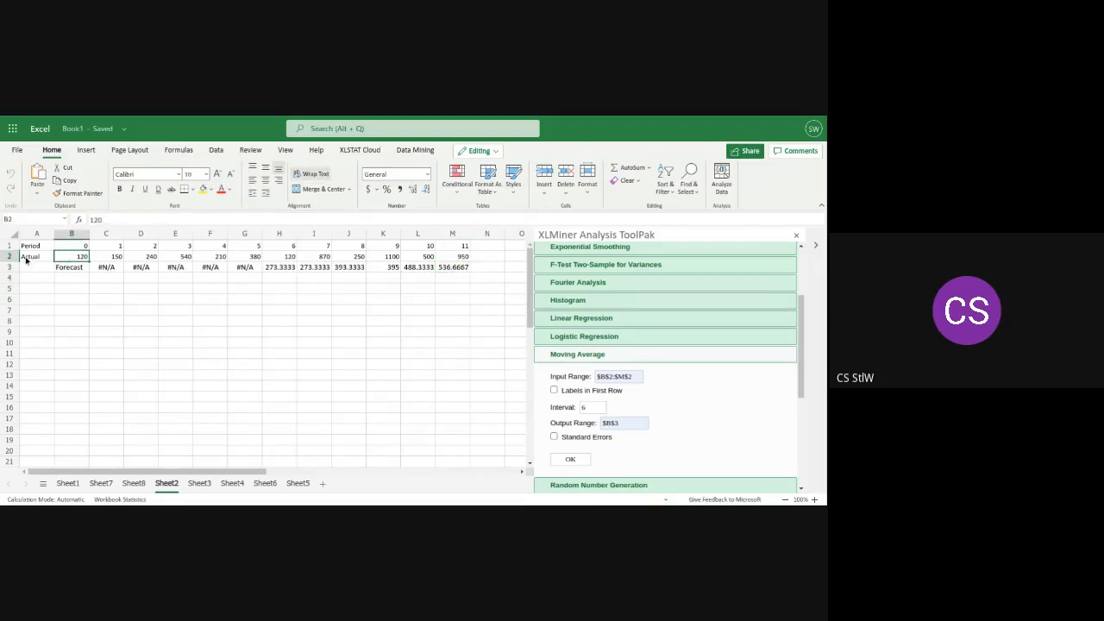
drag(28, 259, 457, 269)
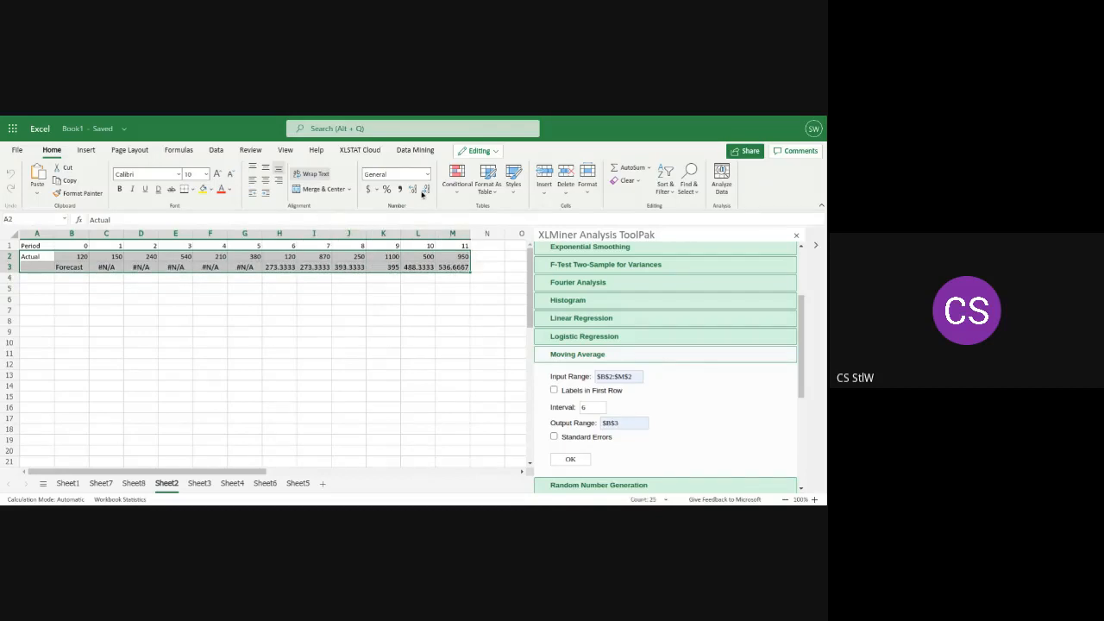
click(86, 153)
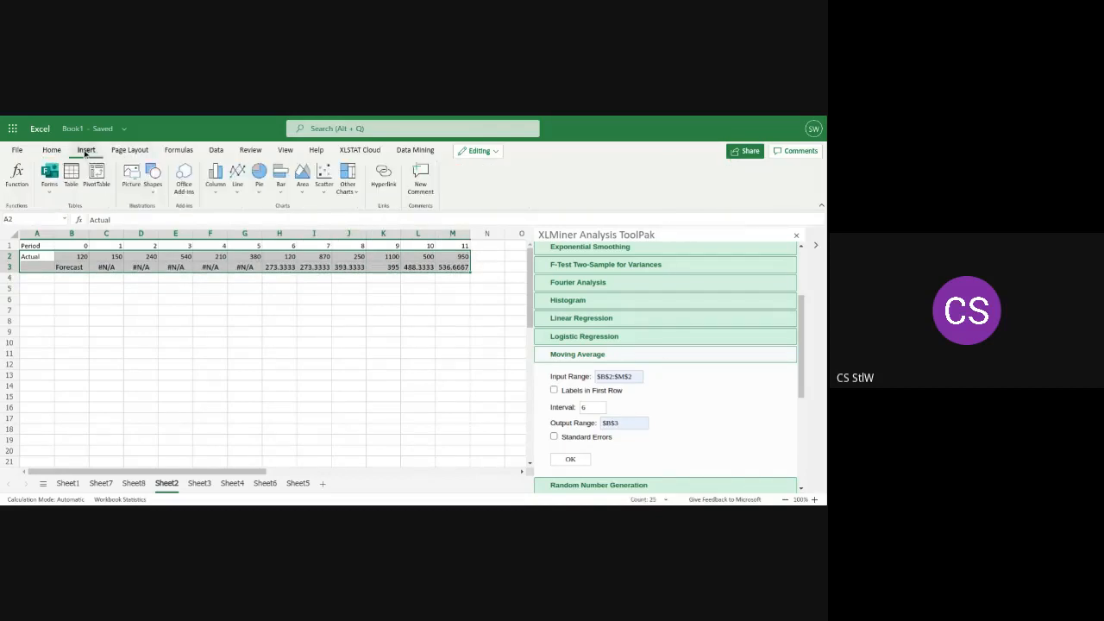
click(237, 191)
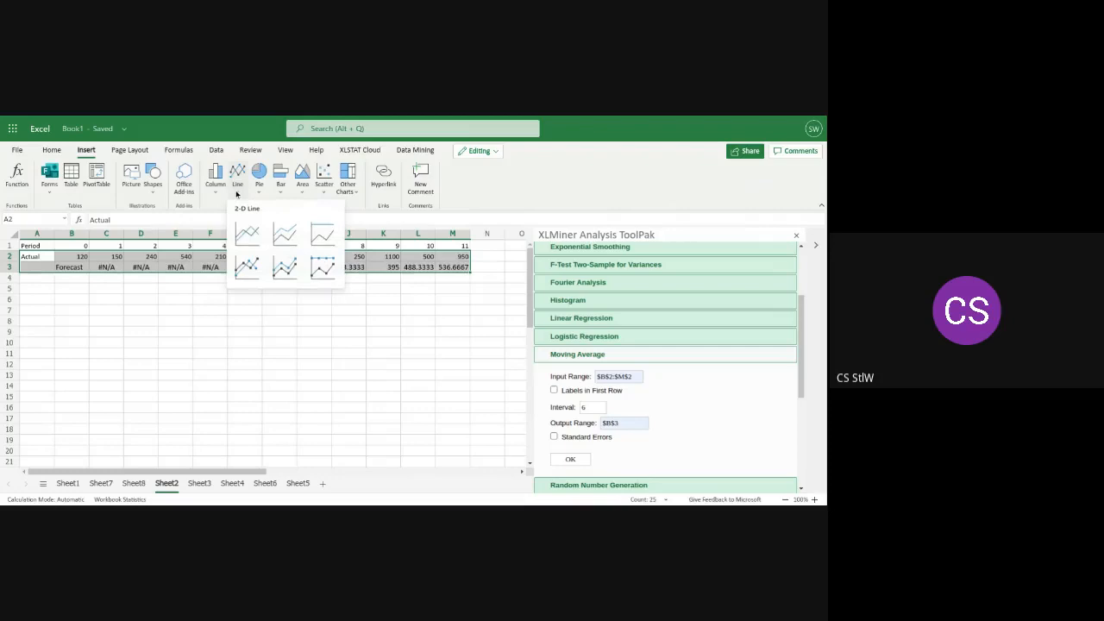
click(247, 235)
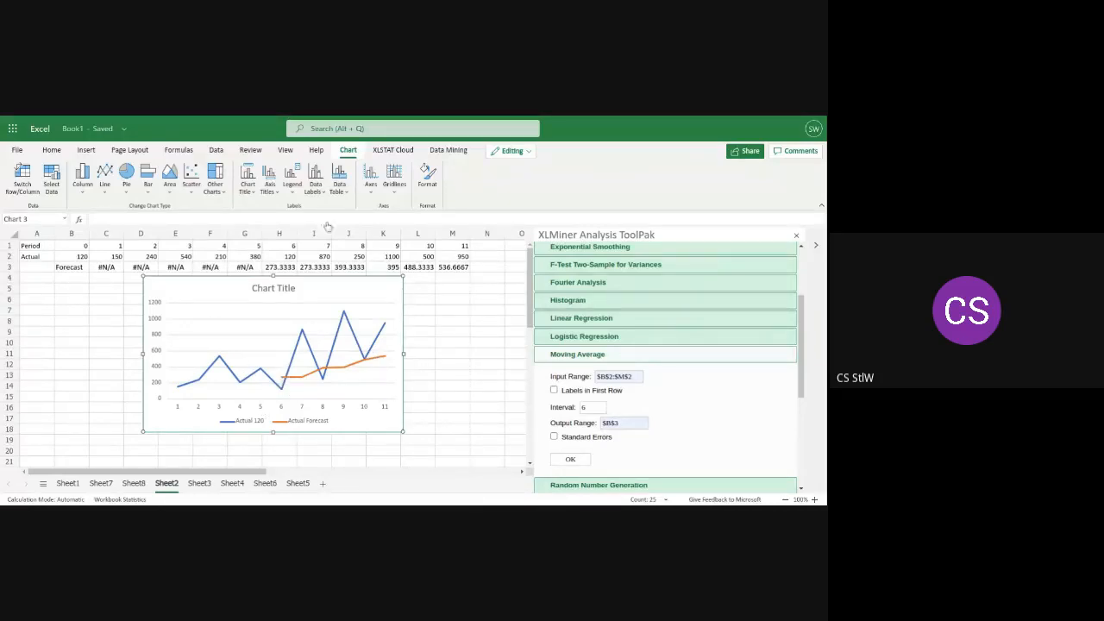
Add minor primary vertical gridlines to the actual and forecast line chart, and cut the chart from the sheet
click(393, 178)
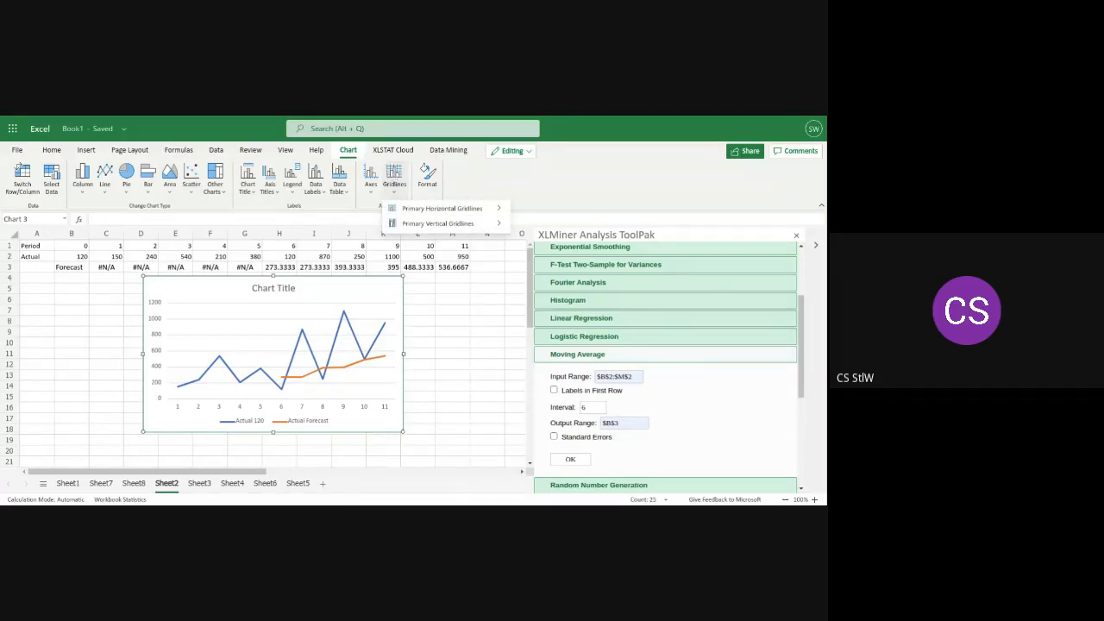
mouse_move(413, 228)
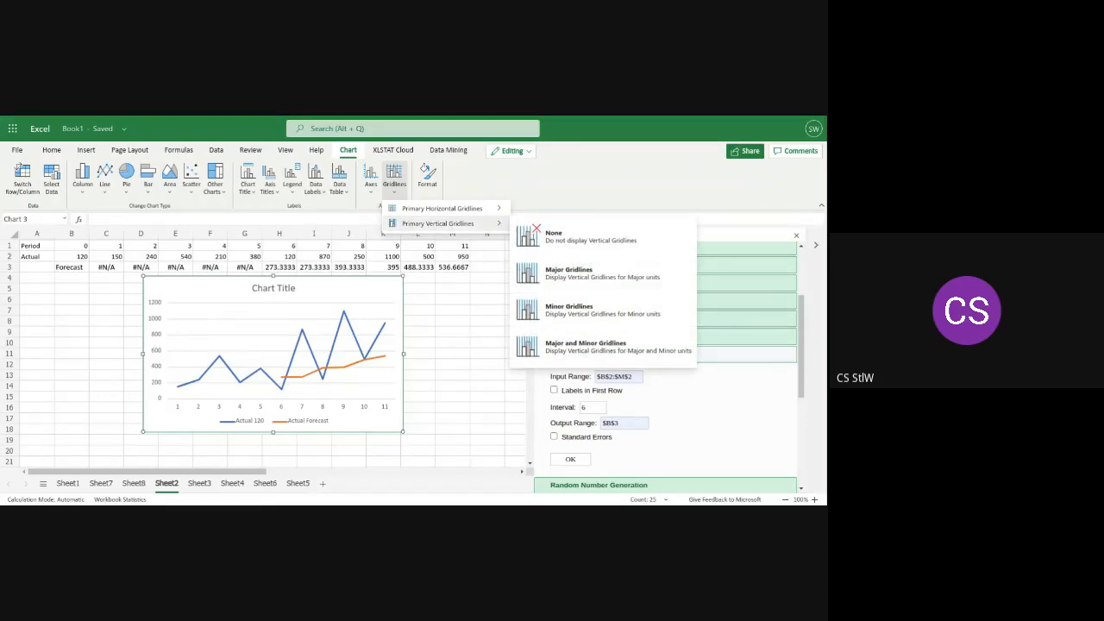
click(561, 313)
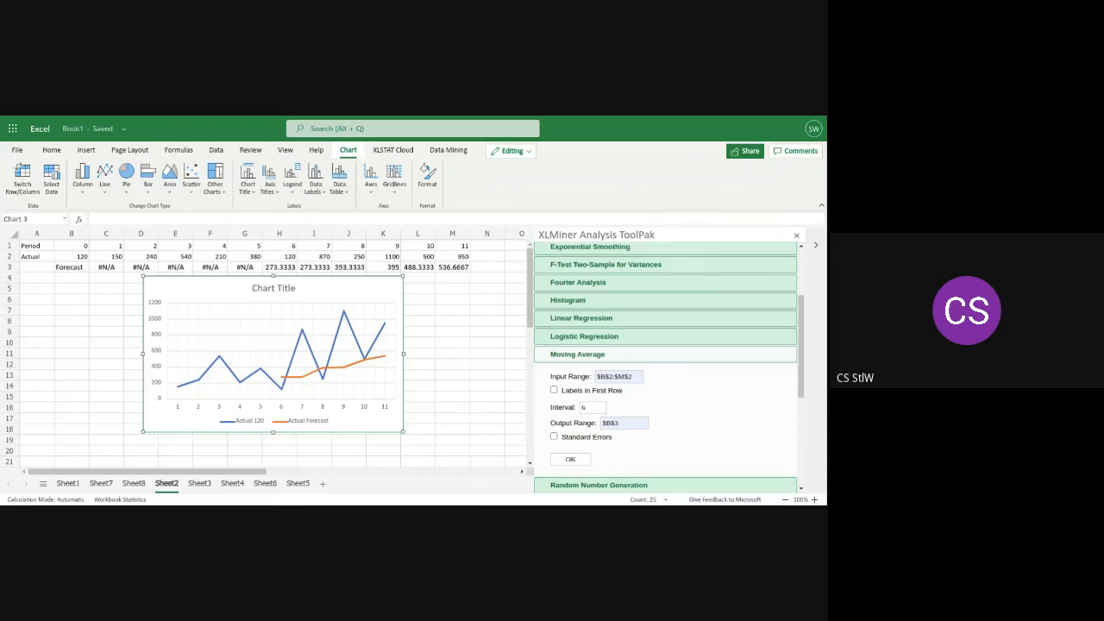
right_click(284, 351)
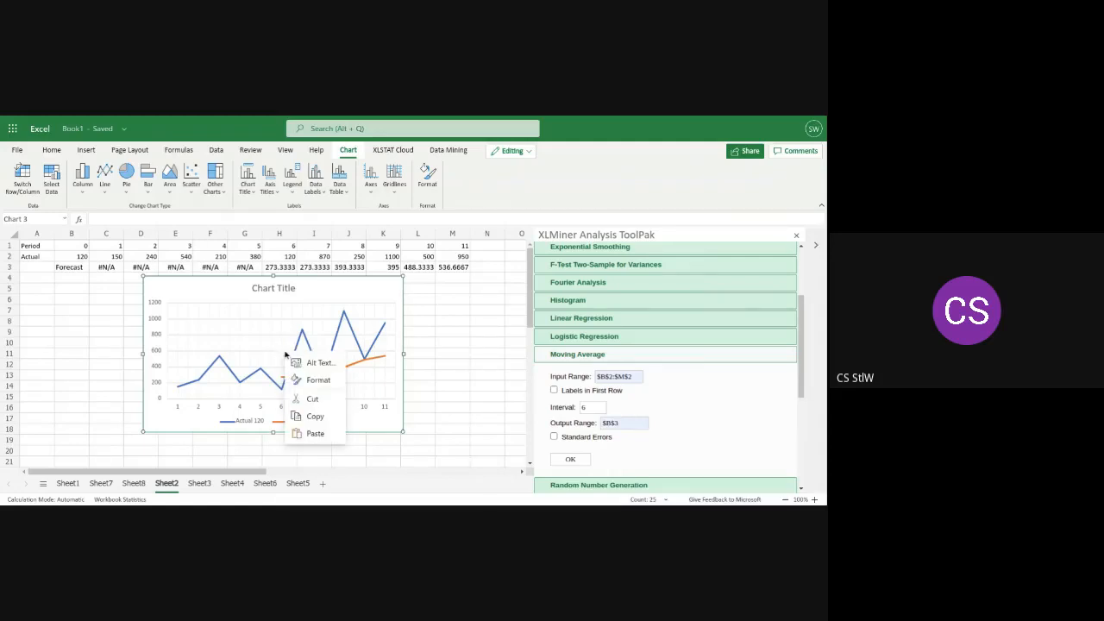
click(312, 399)
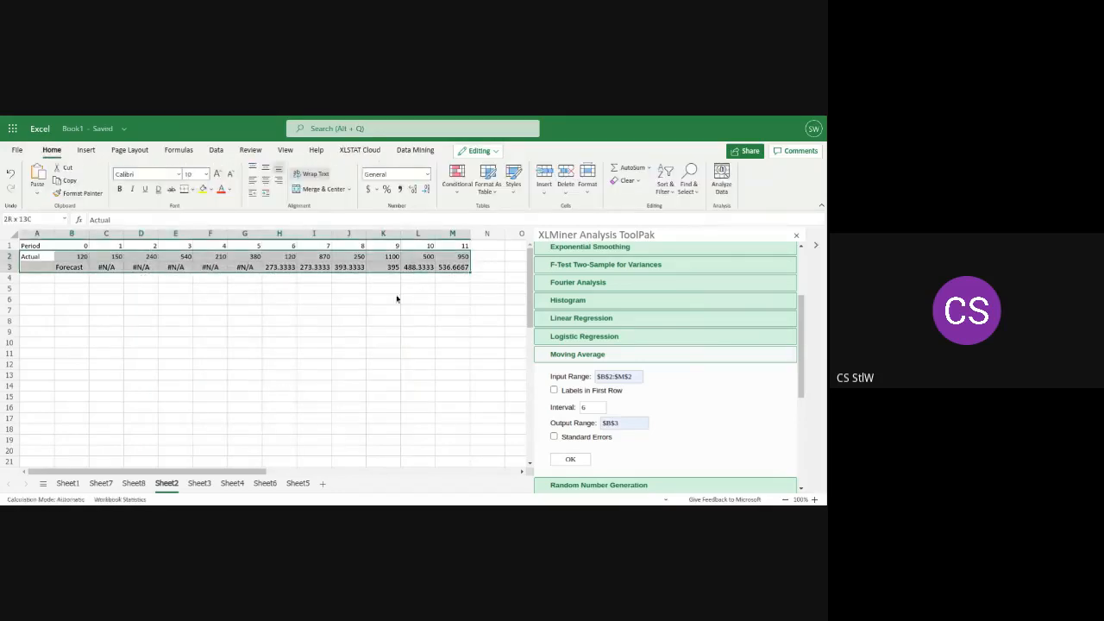
Run the Moving Average on the same input range with interval 4 and output range $B$4
click(593, 407)
key(BackSpace)
text(2)
click(614, 423)
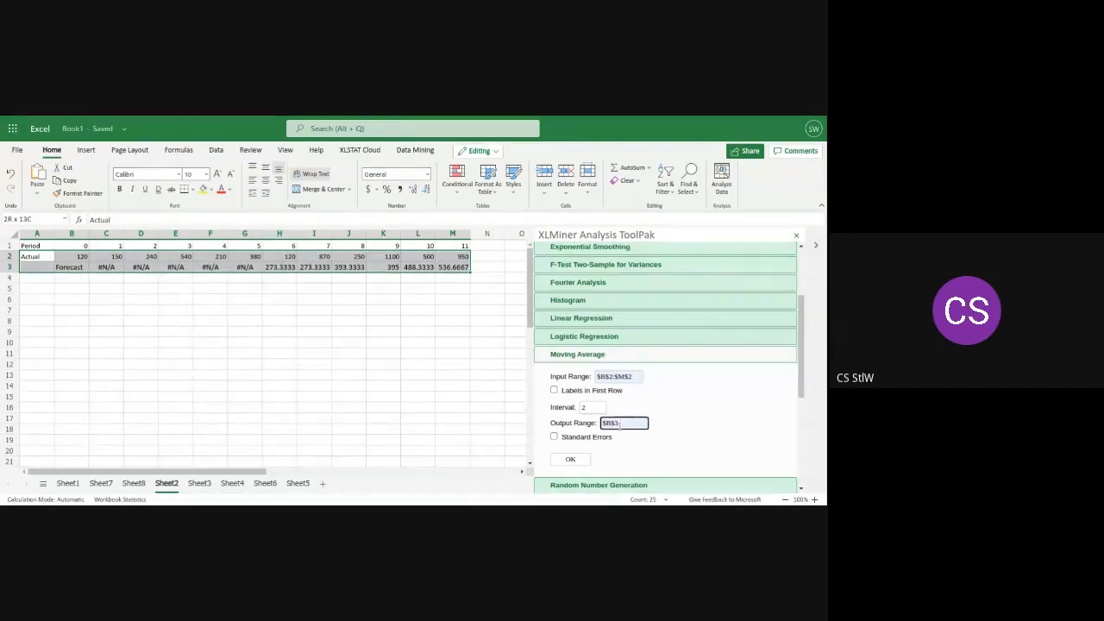
key(BackSpace)
text(4)
click(593, 407)
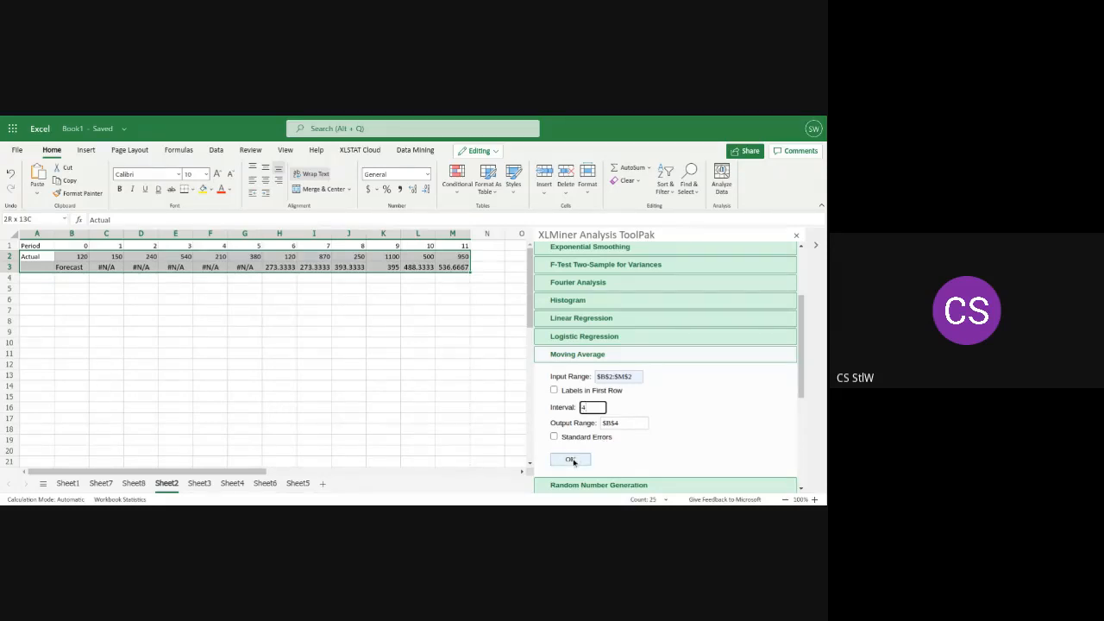
click(572, 460)
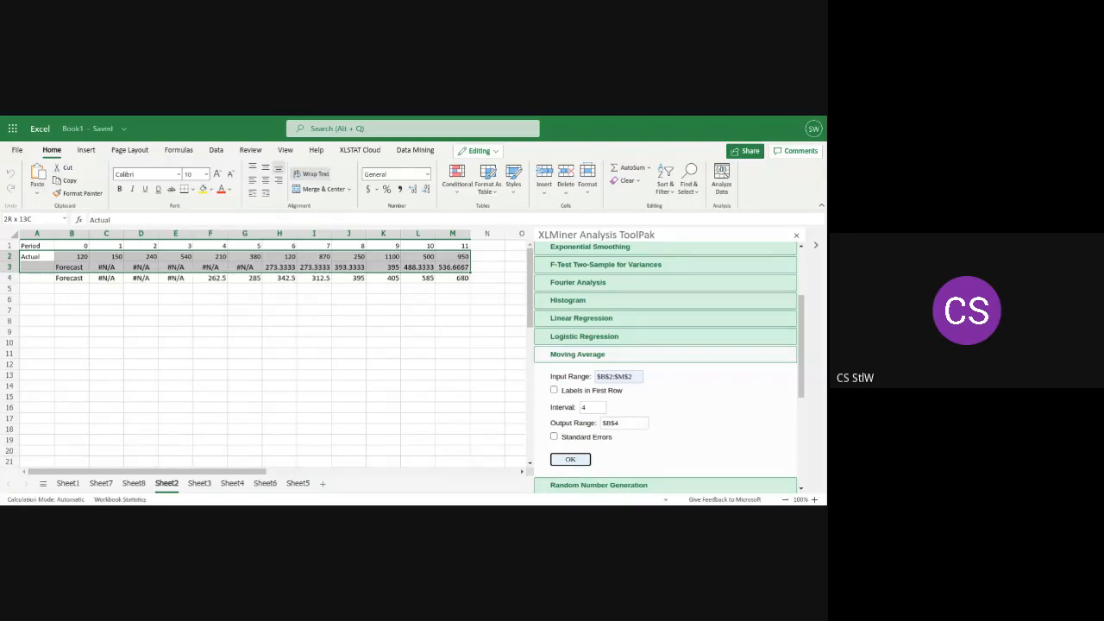
Label the first forecast row INTERVAL-6 in A3 and widen column A to fit the label
click(40, 271)
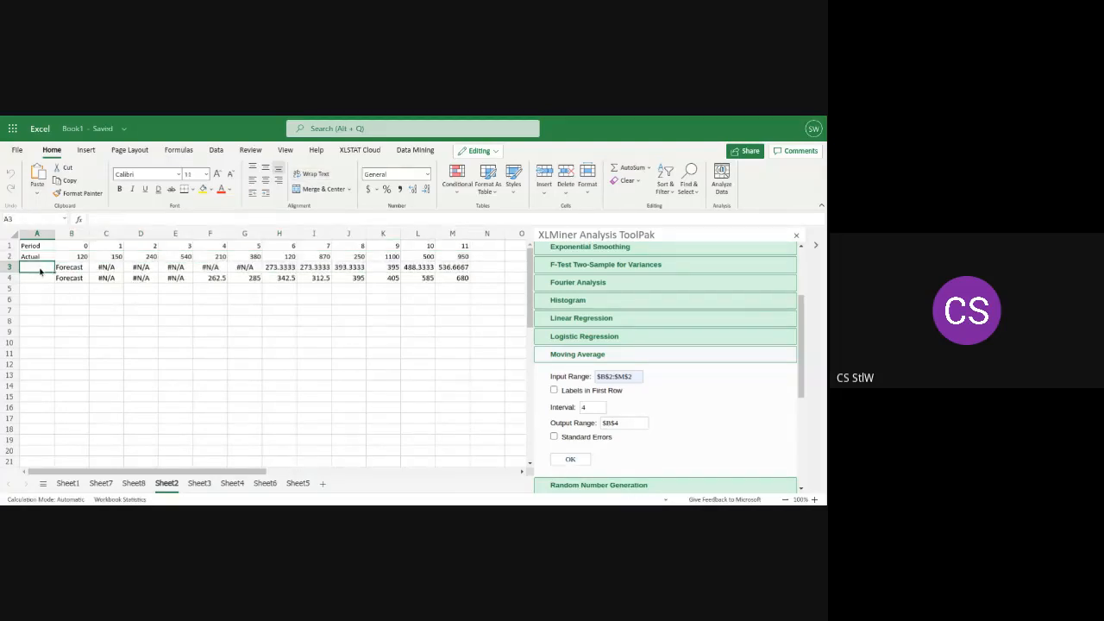
text(INTERV)
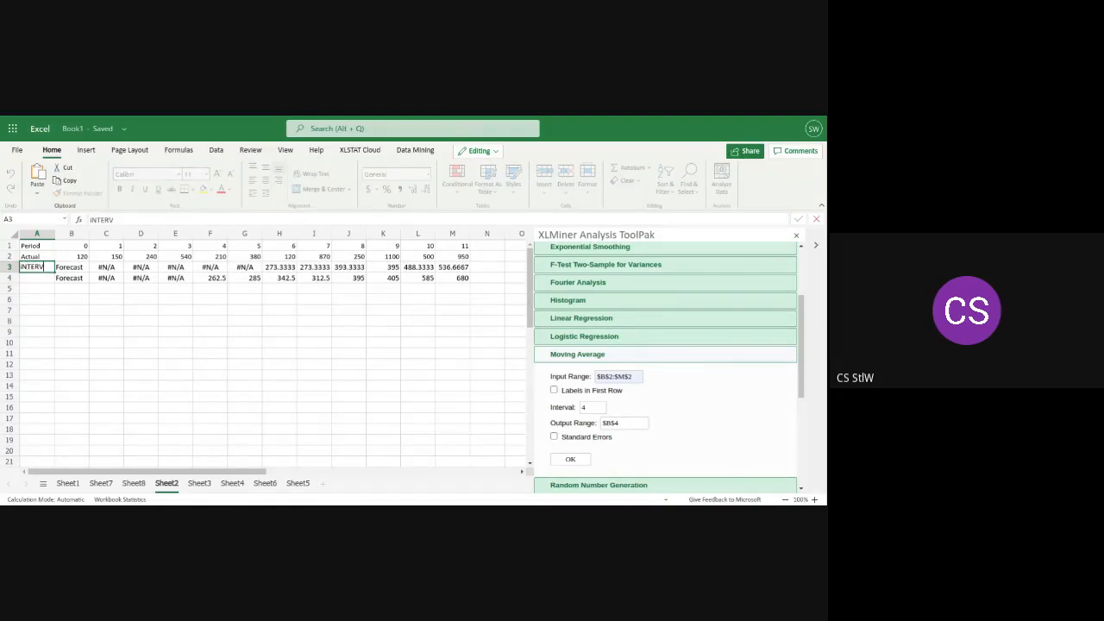
text(AL-6)
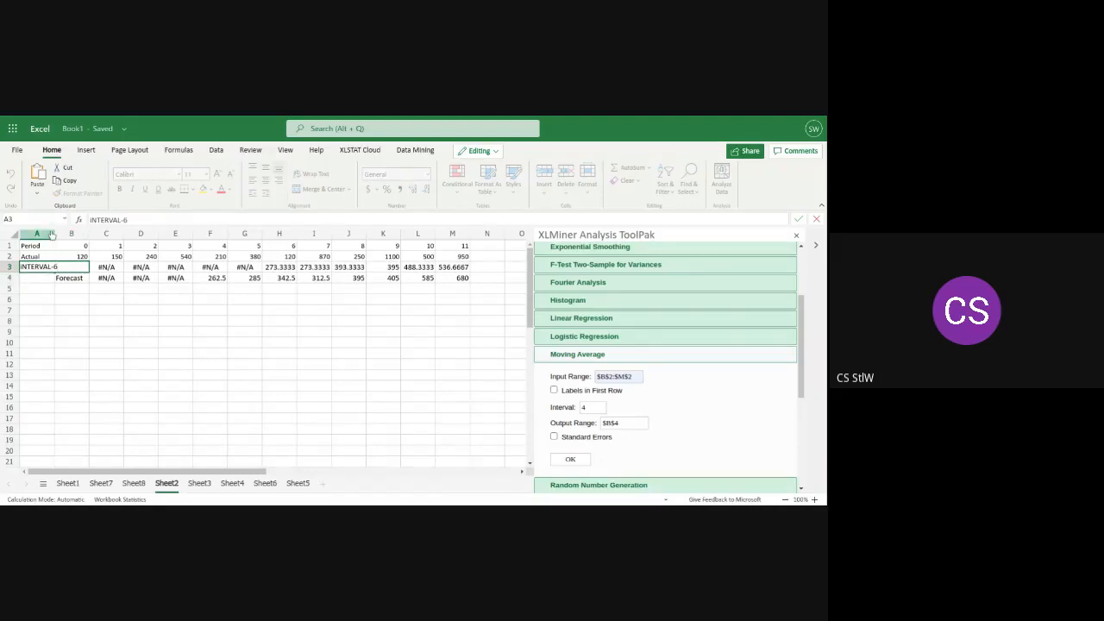
key(Return)
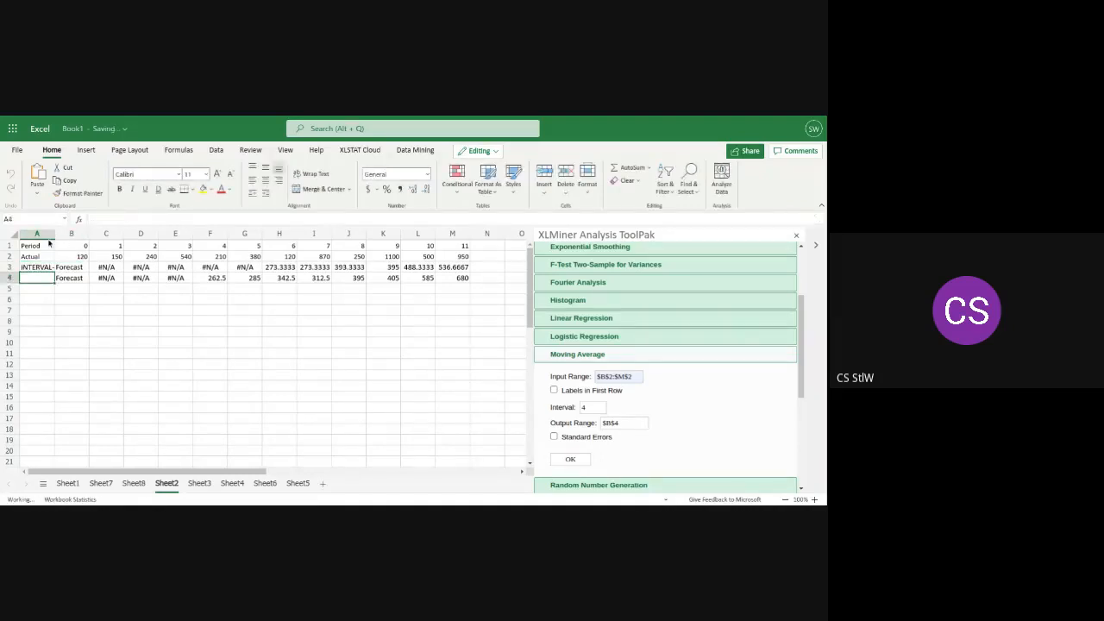
drag(53, 235, 66, 241)
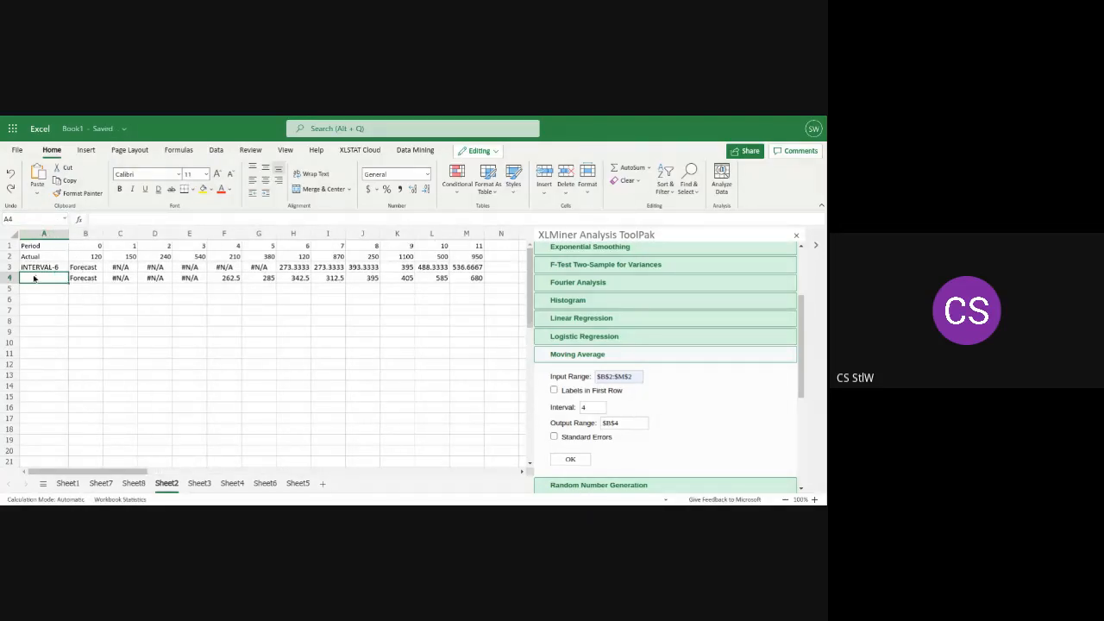
Label the second forecast row INTERVAL-4 in cell A4
text(INTERVAL-6)
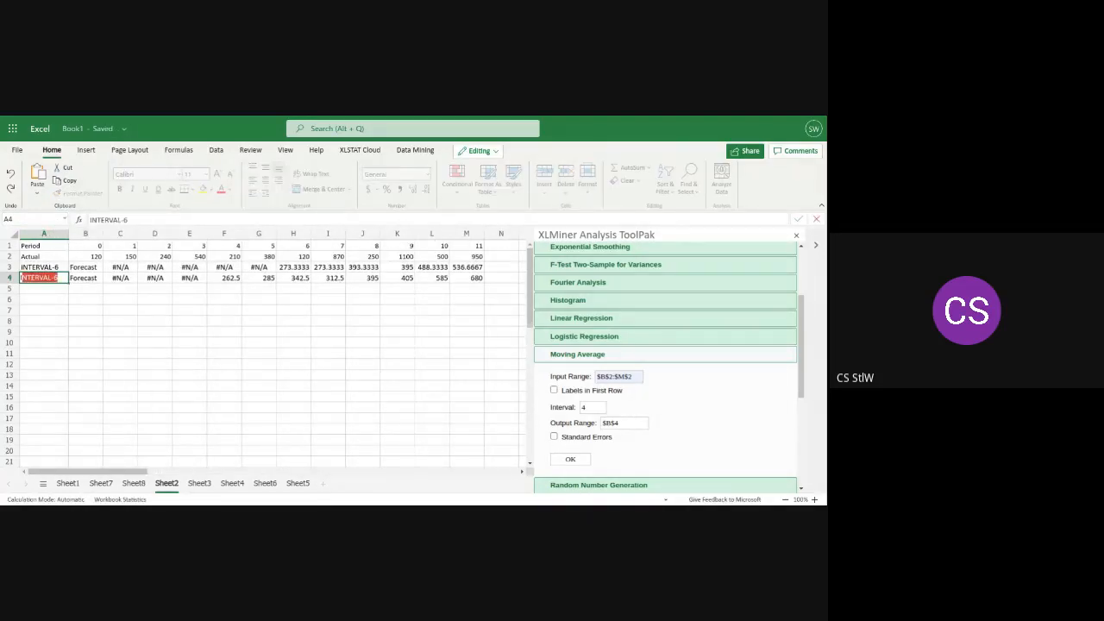
key(Return)
click(57, 278)
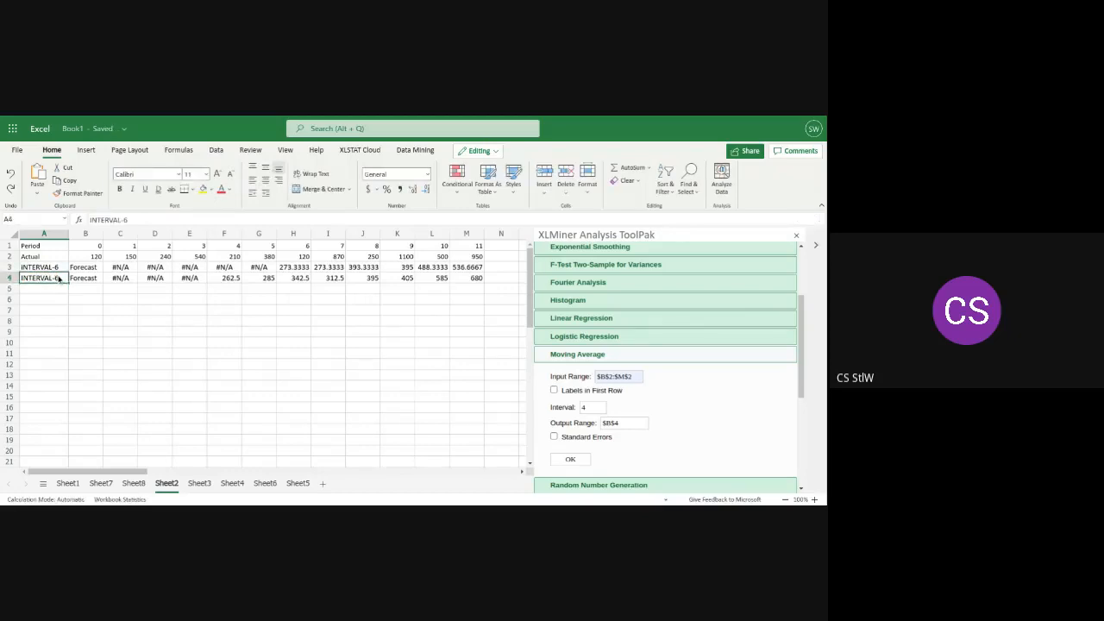
double_click(57, 278)
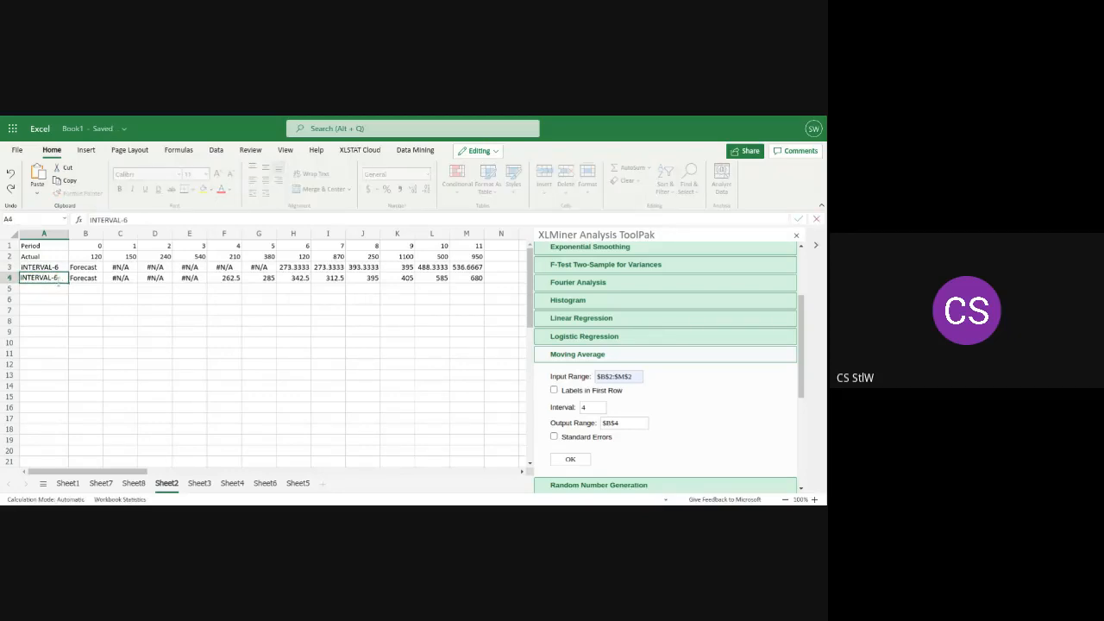
key(BackSpace)
text(4)
click(50, 292)
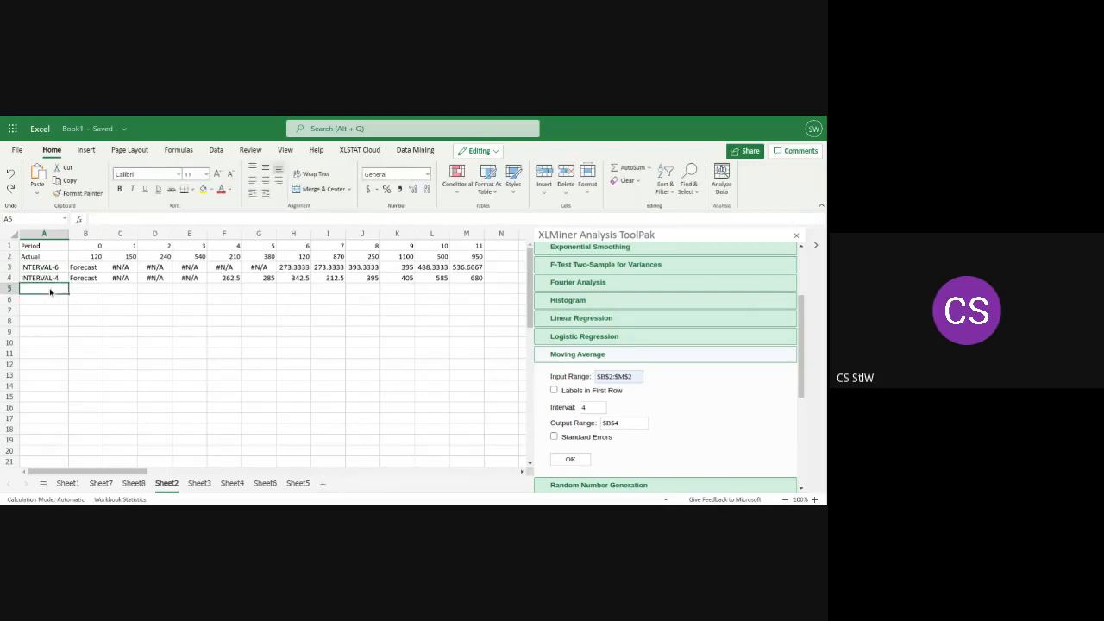
Label cell A5 INTERVAL-2 for the third forecast row
text(IN)
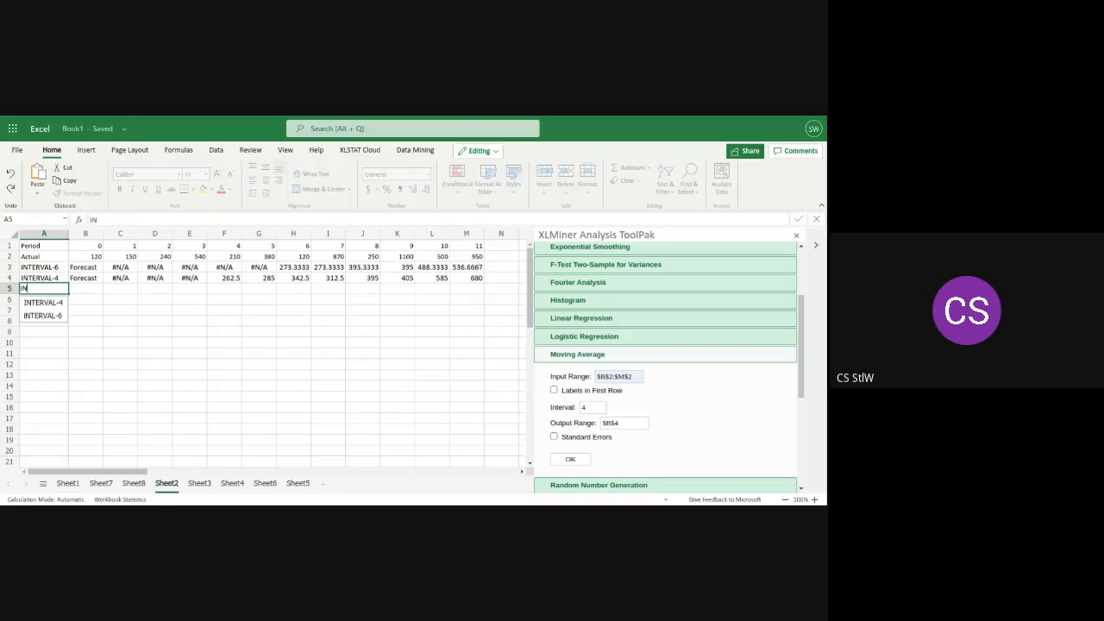
click(43, 302)
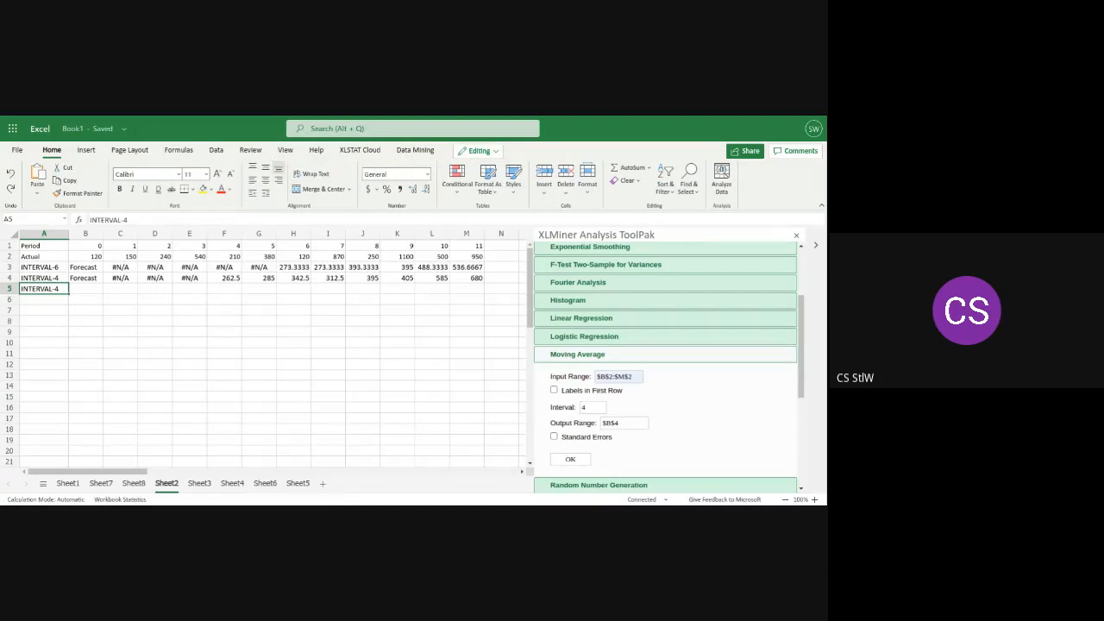
double_click(60, 290)
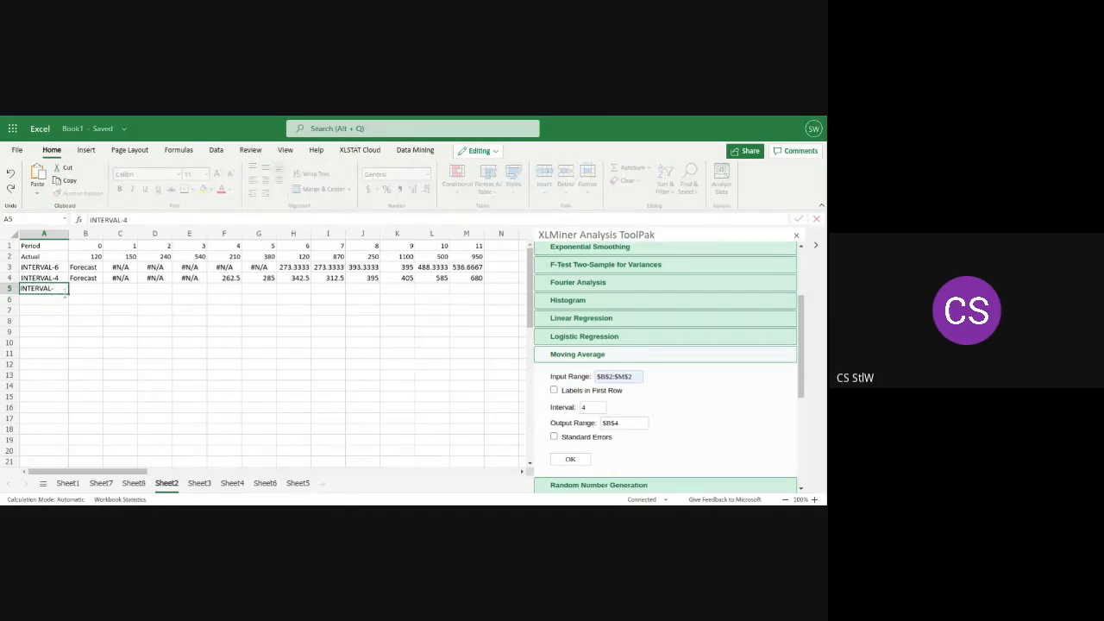
text(2)
Run the Moving Average on the same input range with interval 2 and output range $B$5
click(585, 407)
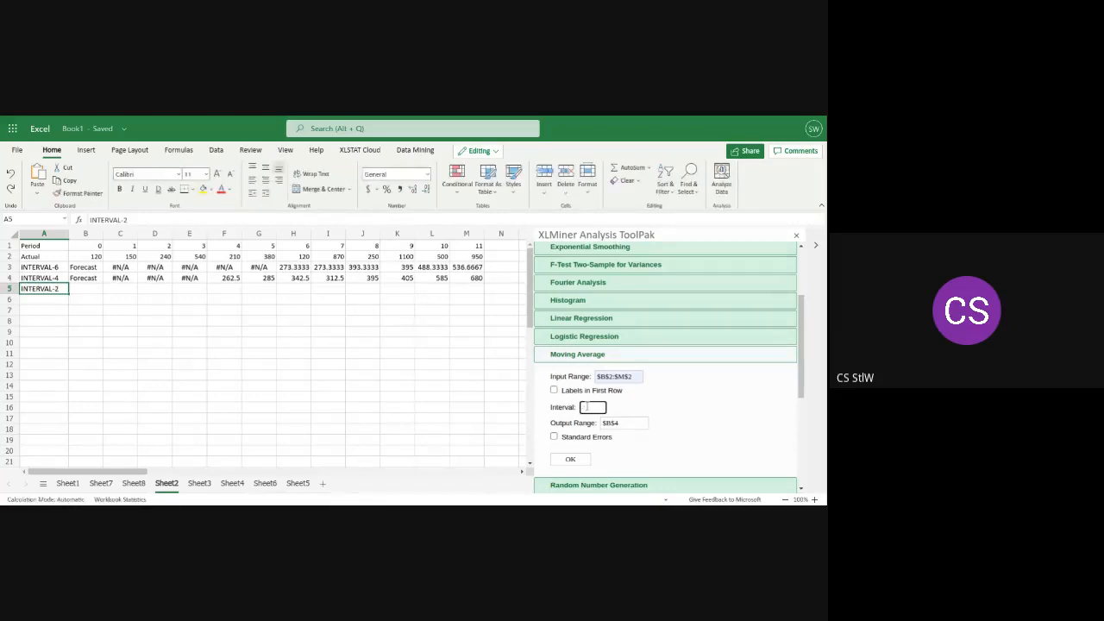
key(BackSpace)
text(2)
click(623, 423)
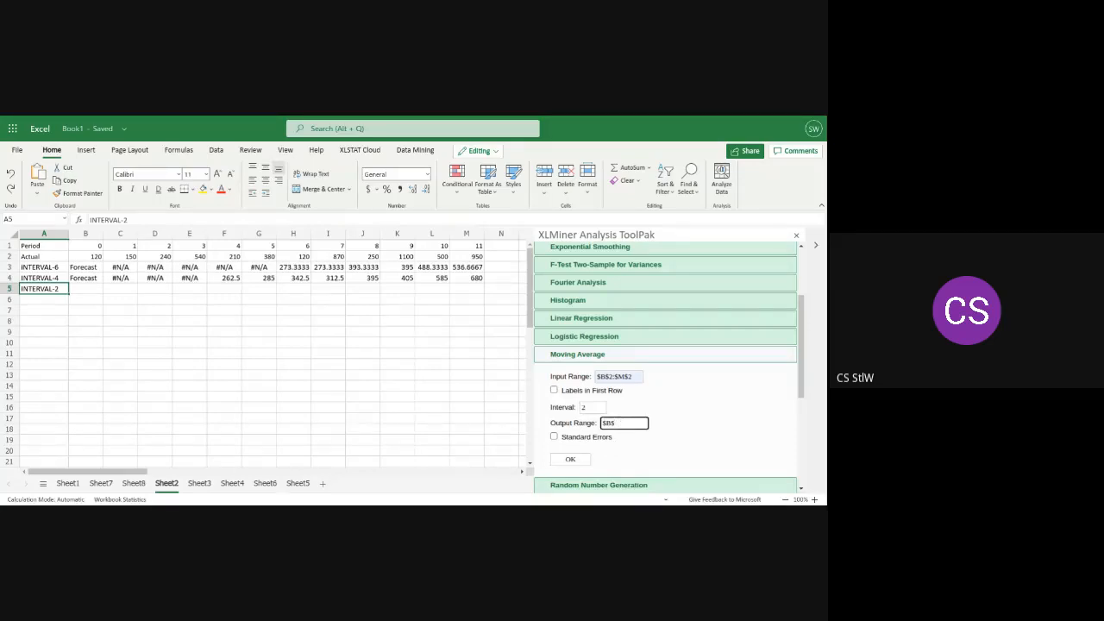
click(577, 459)
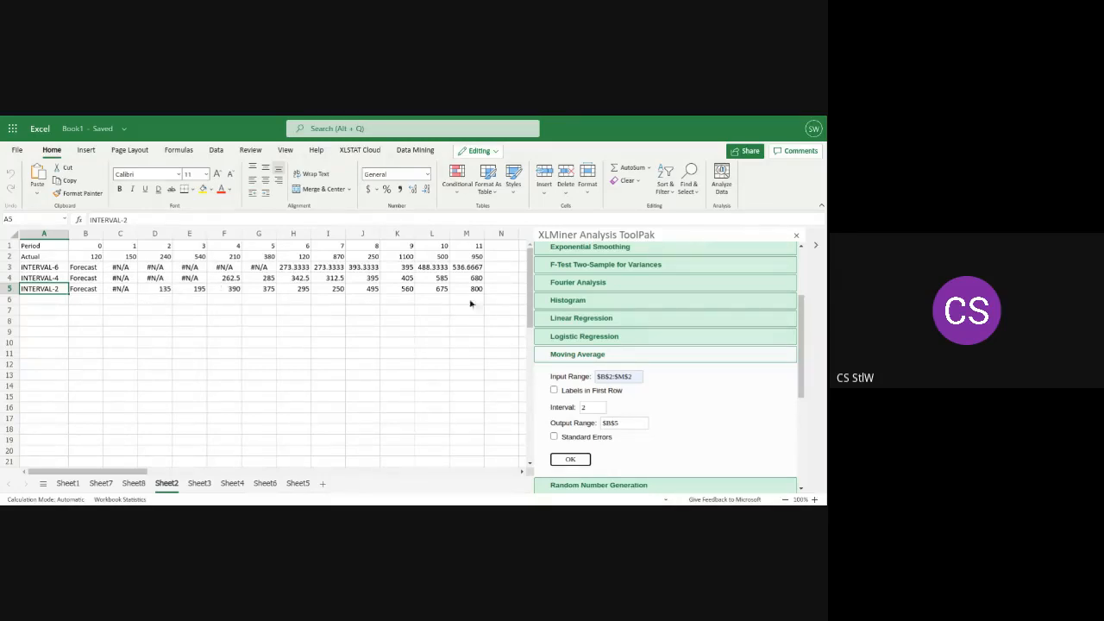
Insert a 2-D line chart of the actual values and all three forecasts from A1:M5, and enlarge it in width and height
drag(485, 292, 467, 291)
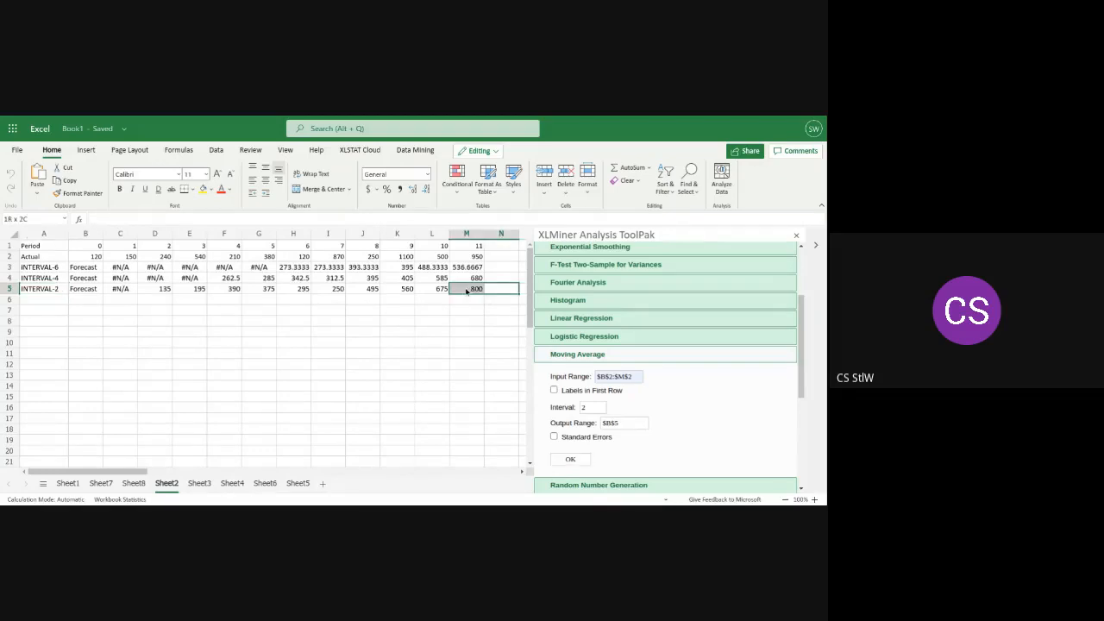
drag(467, 291, 26, 249)
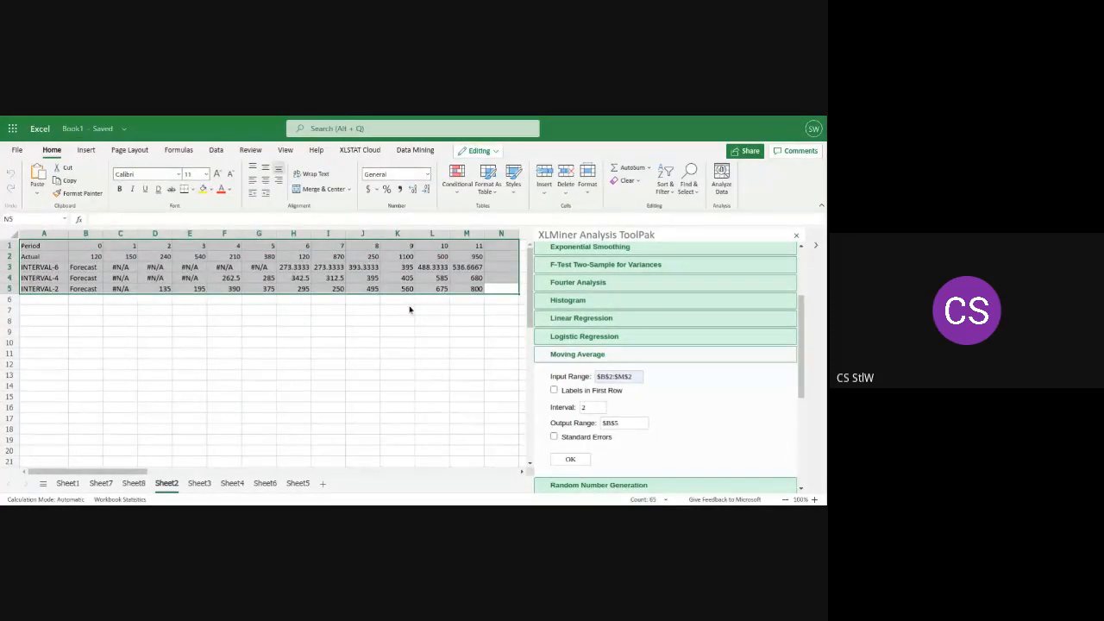
click(479, 291)
mouse_move(480, 294)
mouse_down()
mouse_move(246, 259)
mouse_move(34, 247)
mouse_up()
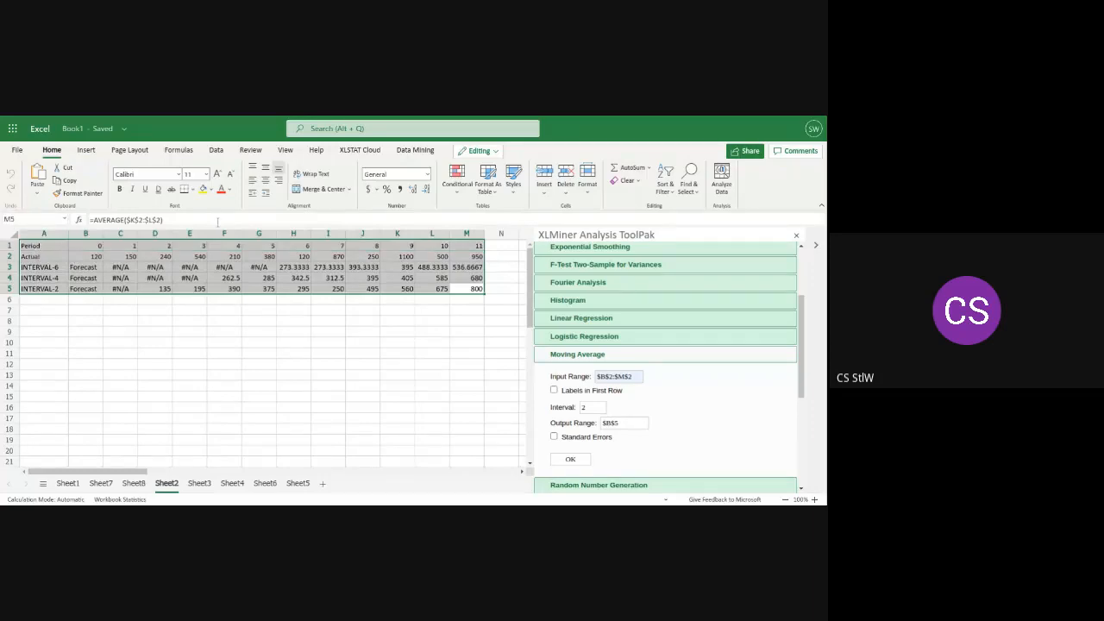
click(86, 150)
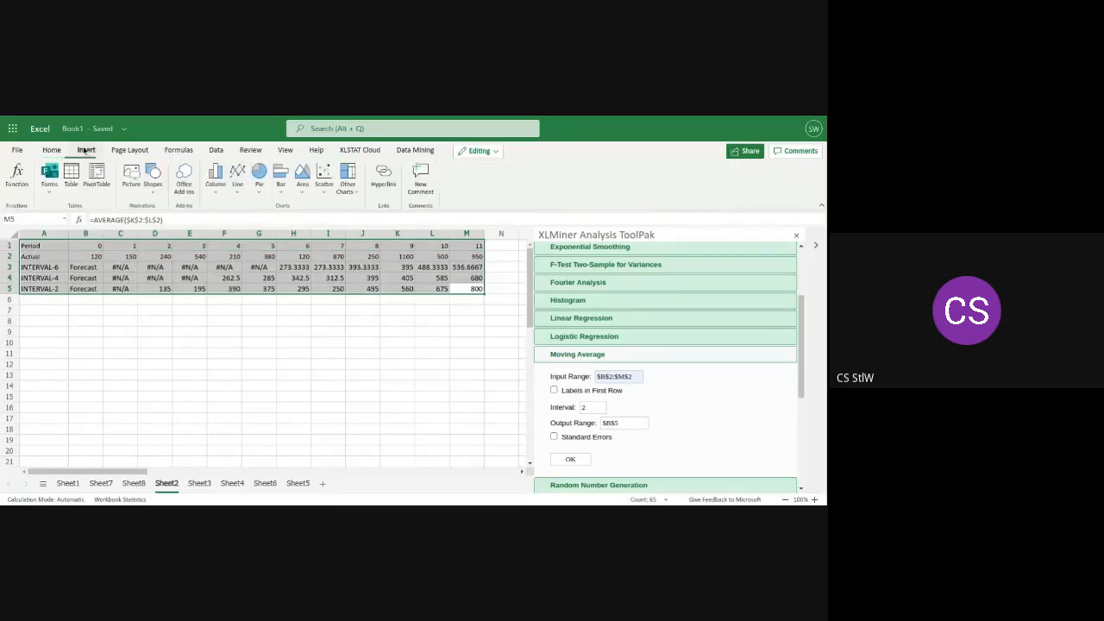
click(237, 179)
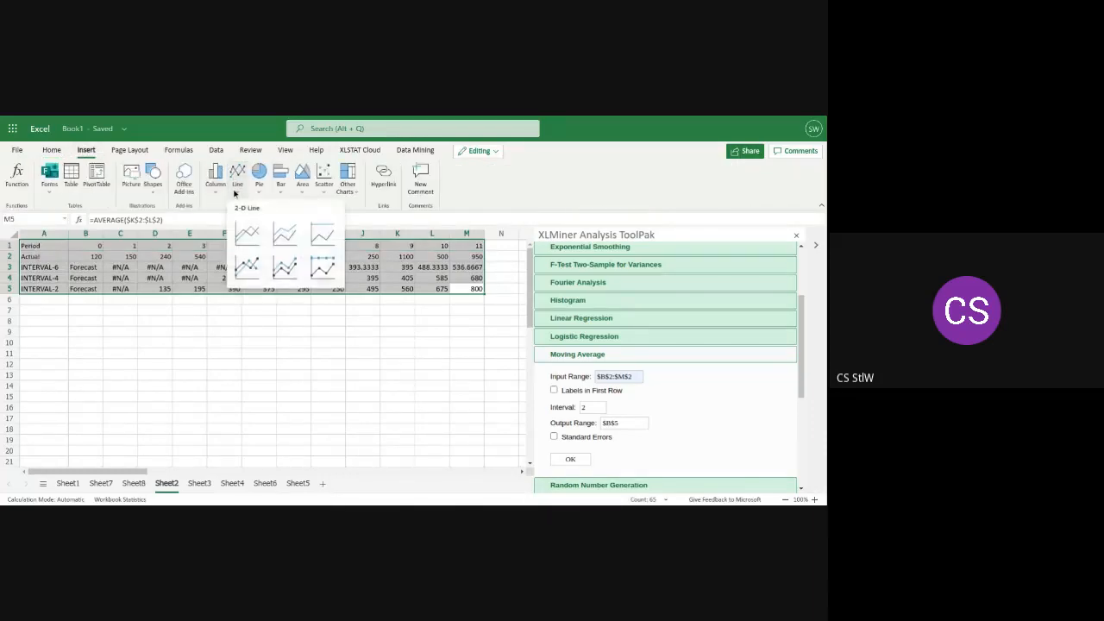
click(246, 233)
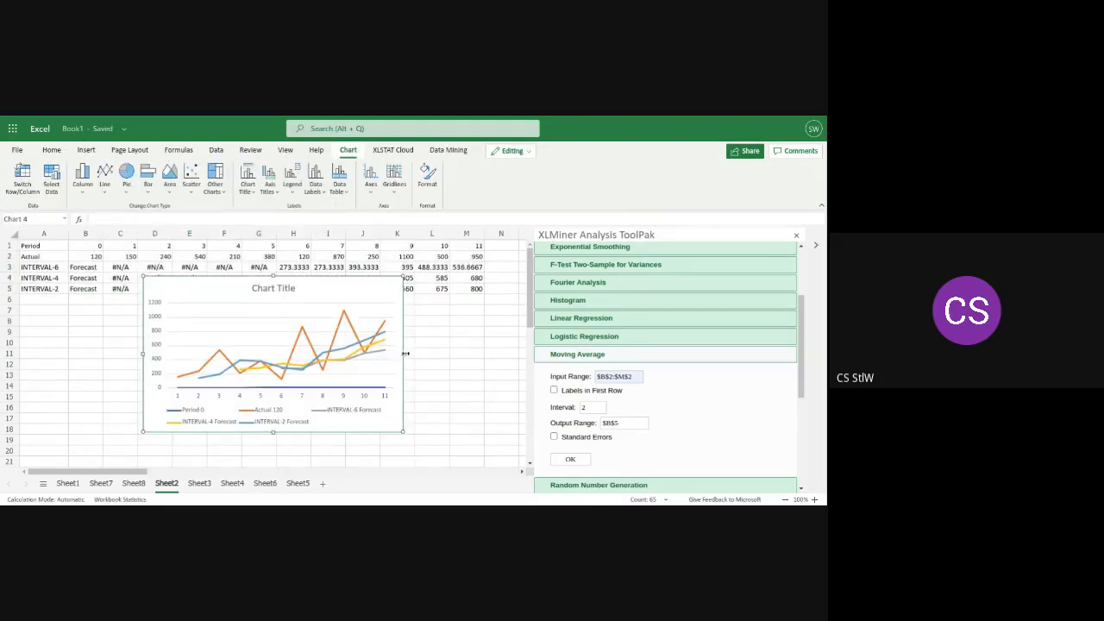
drag(404, 353, 466, 363)
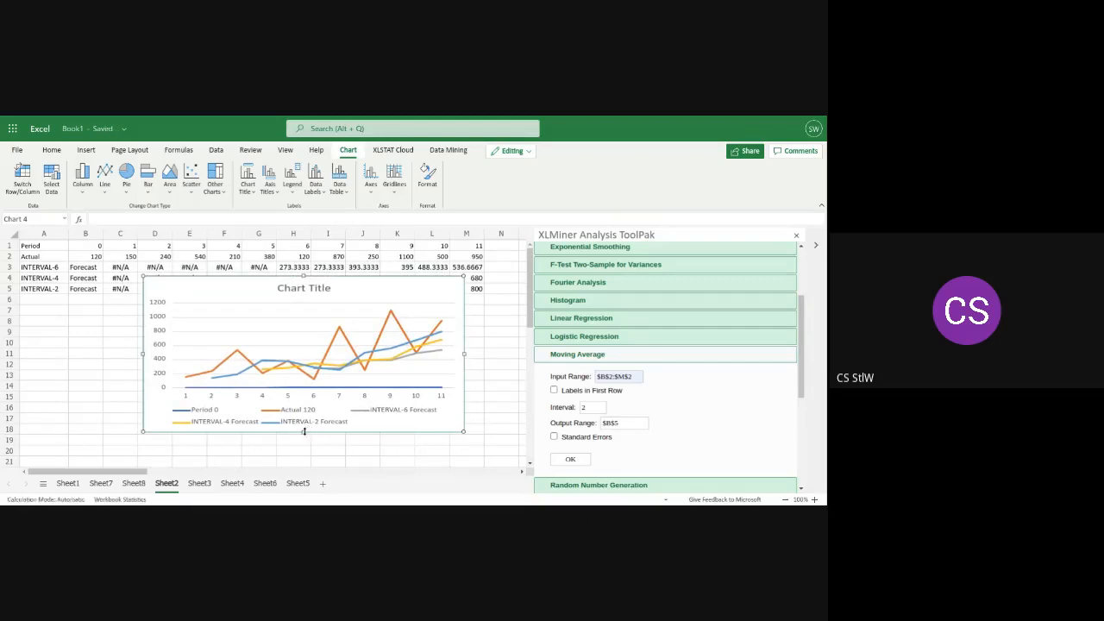
drag(304, 432, 300, 454)
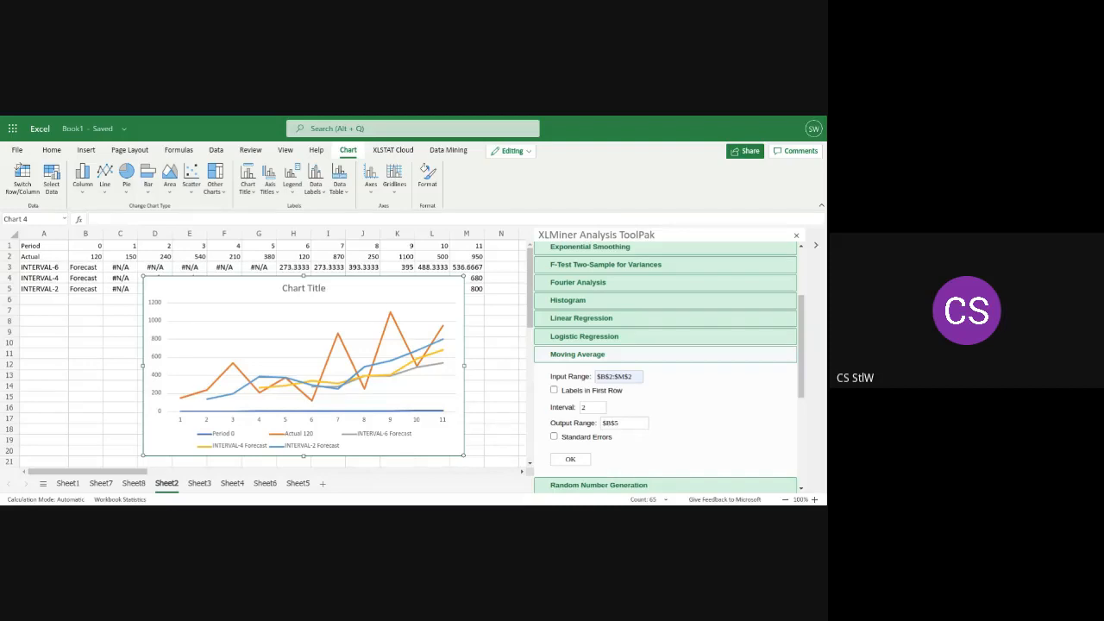
Add minor primary vertical gridlines to the line chart, collapse the ToolPak pane, and move the chart over columns M to V
click(398, 177)
mouse_move(442, 211)
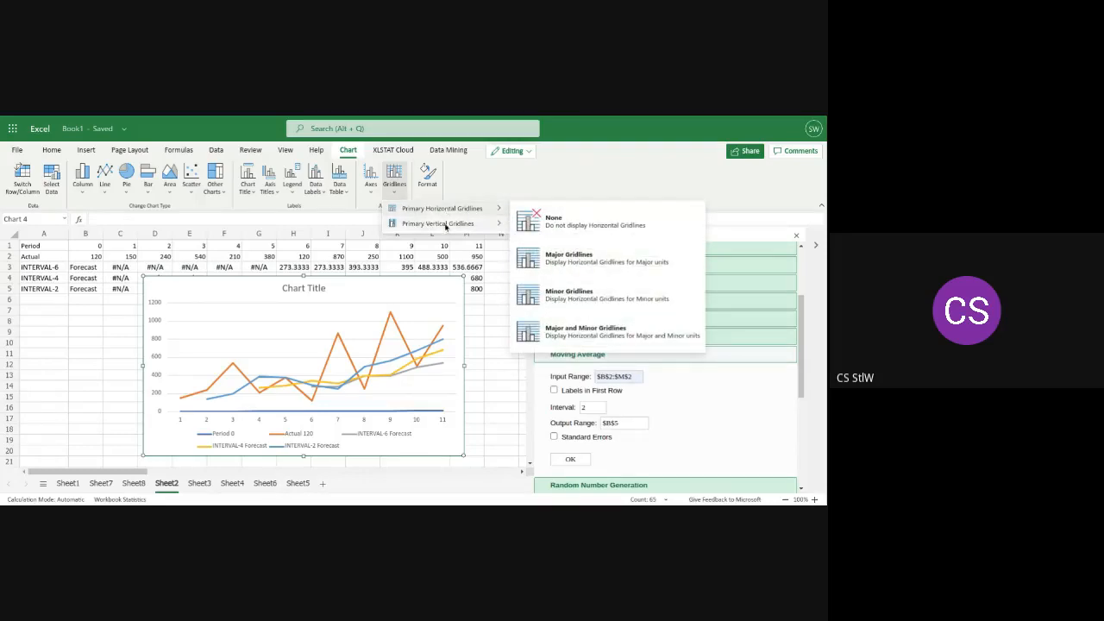
click(541, 313)
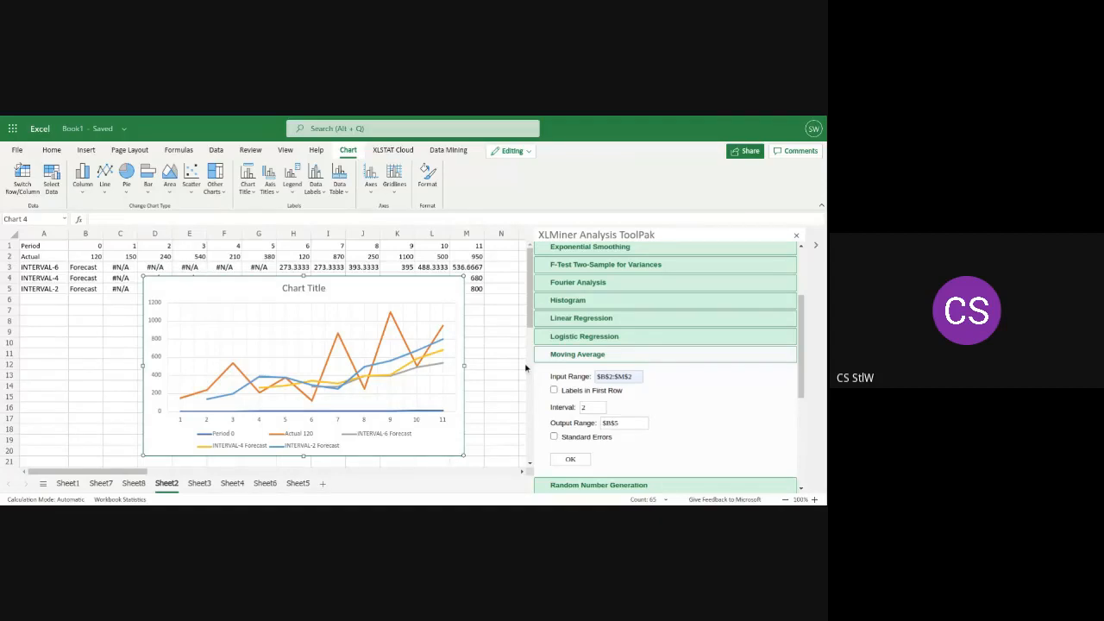
click(816, 247)
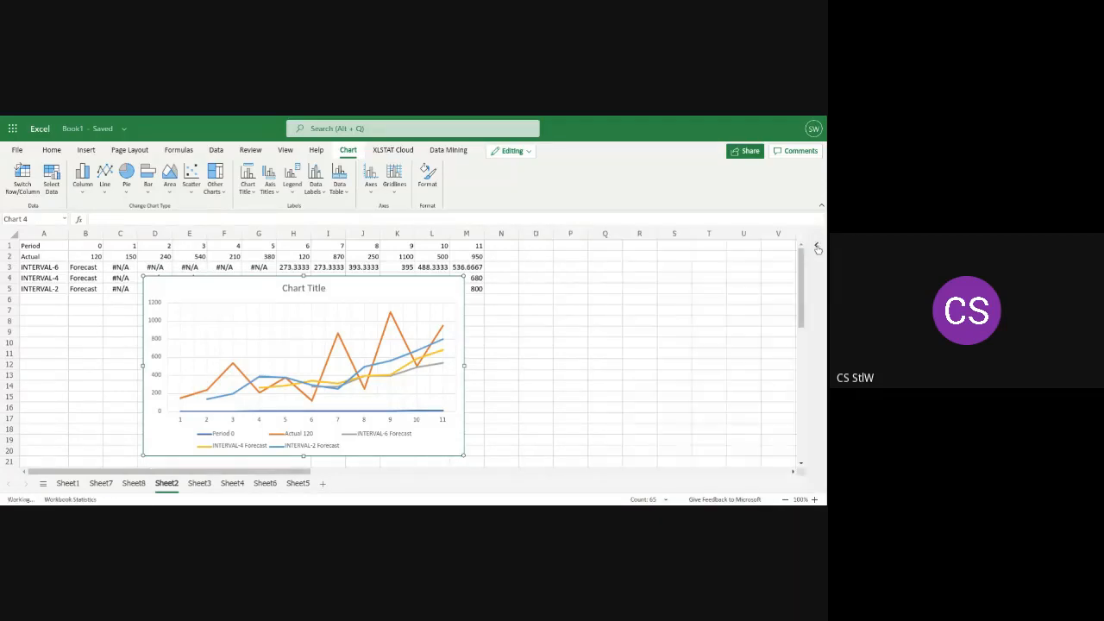
drag(365, 365, 684, 369)
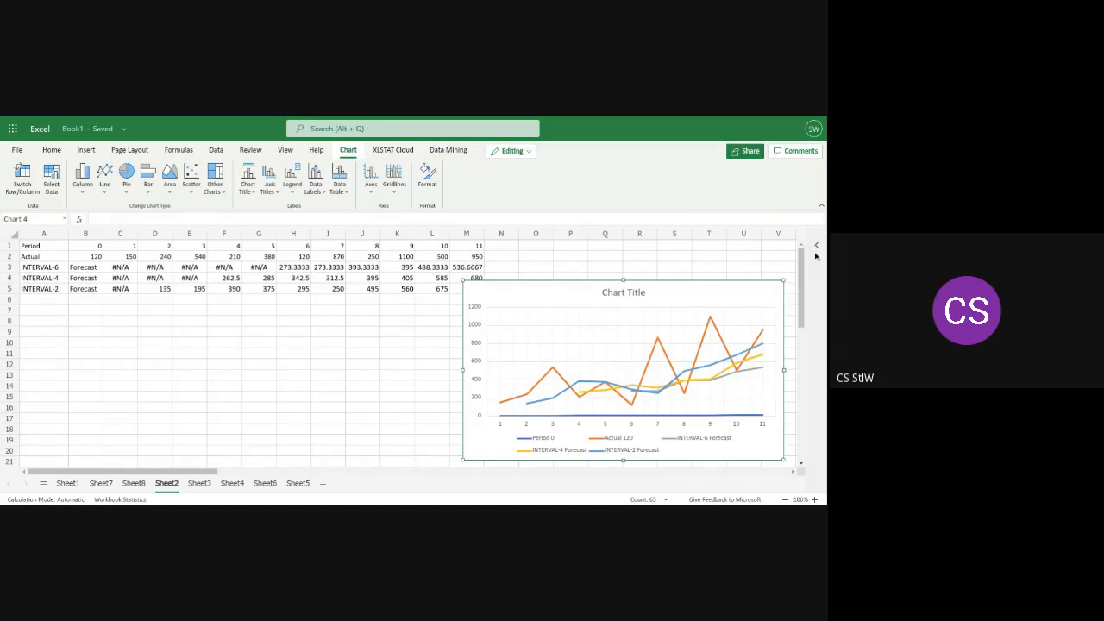
Expand the XLMiner Analysis ToolPak again and open the Exponential Smoothing settings
click(817, 246)
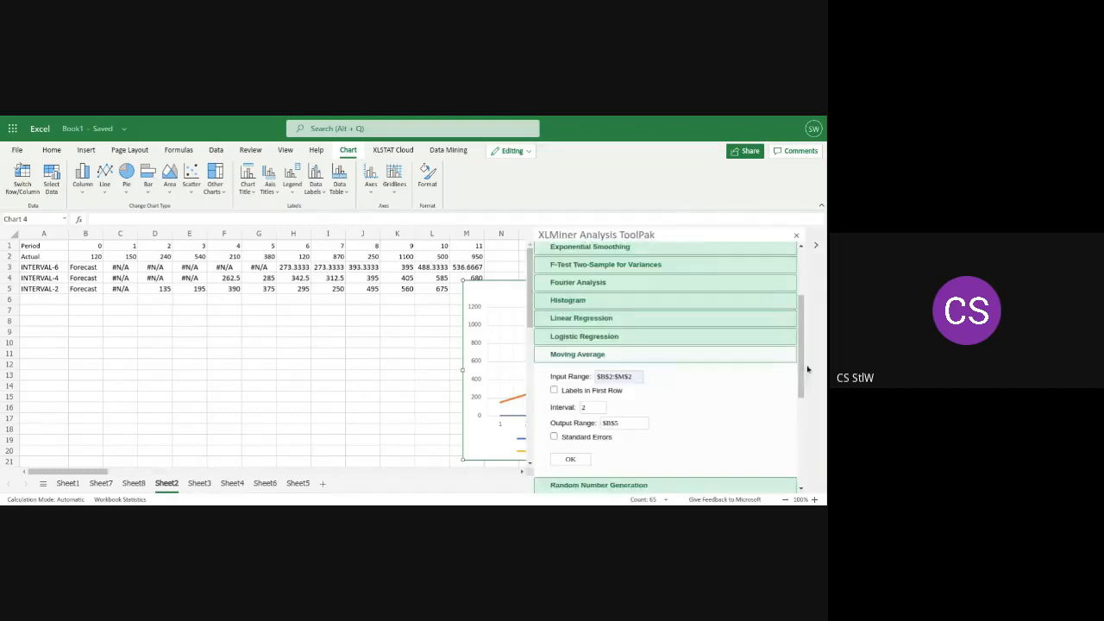
drag(803, 371, 812, 299)
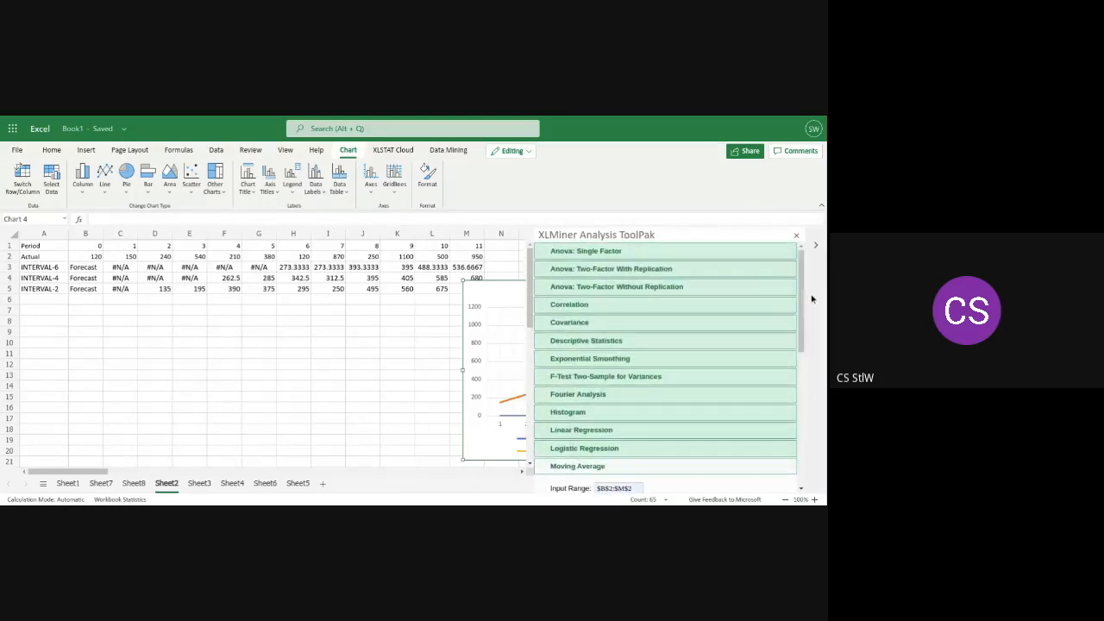
click(590, 358)
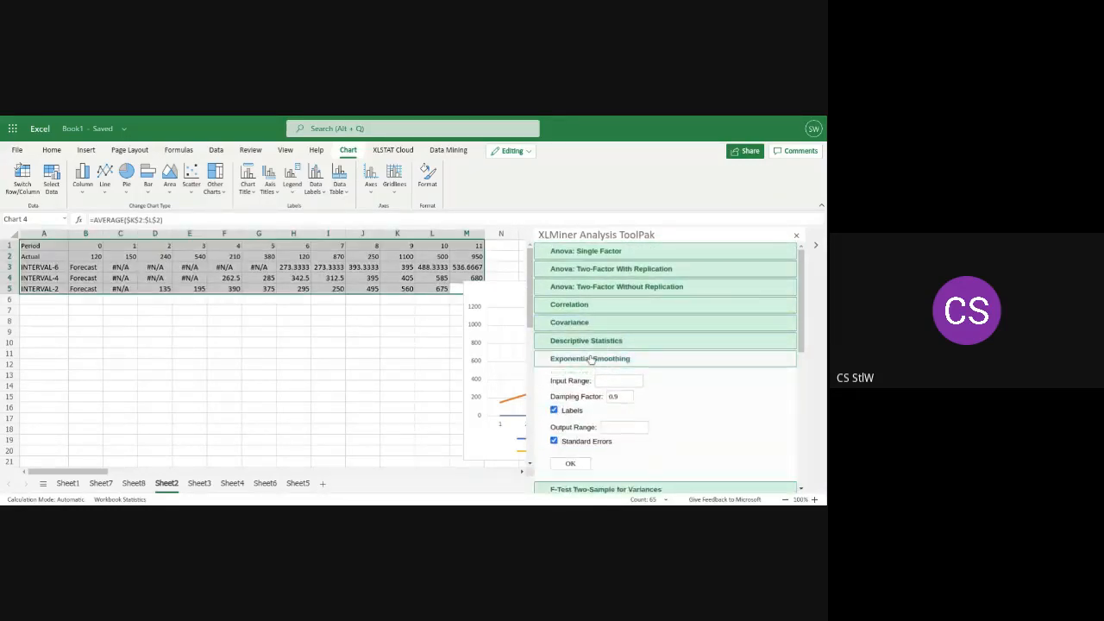
Cut the existing exponential smoothing line chart from Sheet3
click(197, 484)
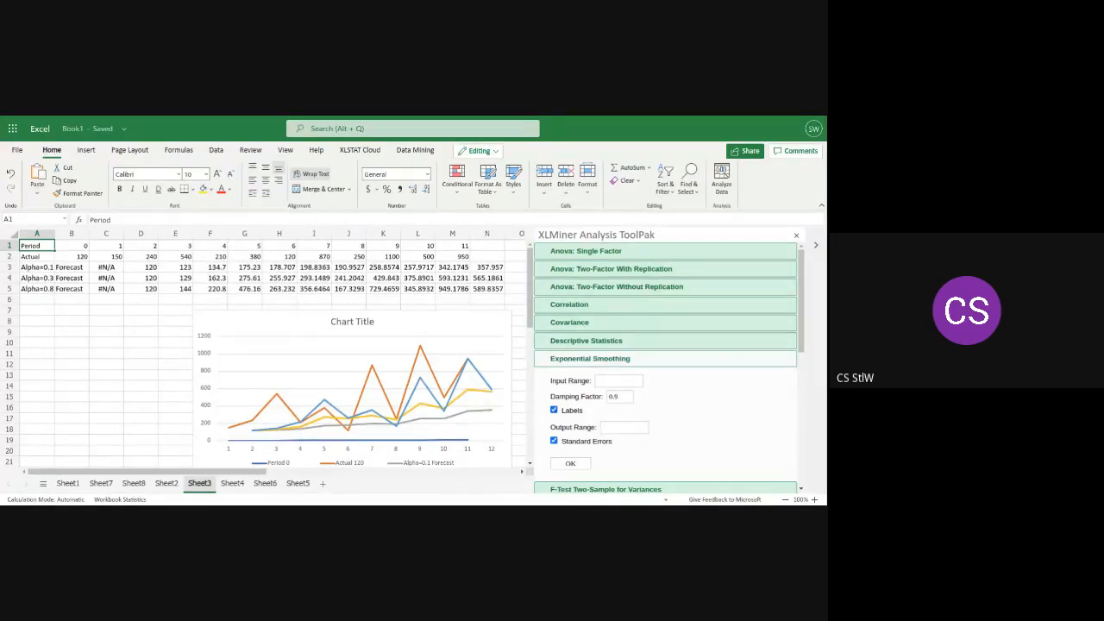
right_click(242, 370)
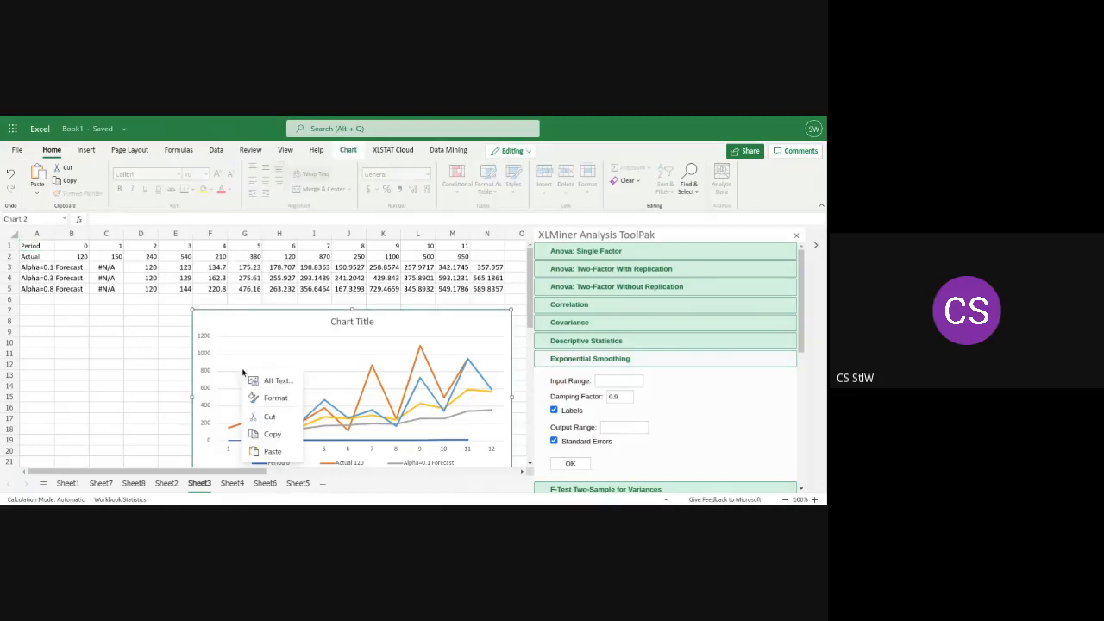
click(268, 420)
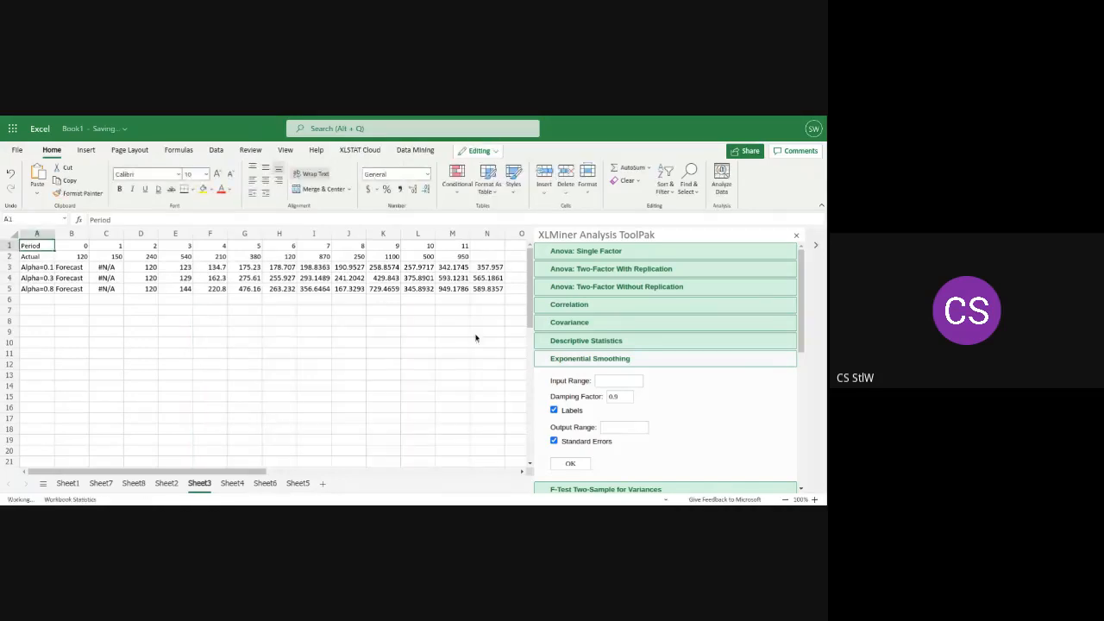
Delete rows 3 to 5 with the Alpha=0.1, Alpha=0.3 and Alpha=0.8 forecasts from Sheet3
click(504, 290)
drag(504, 290, 29, 274)
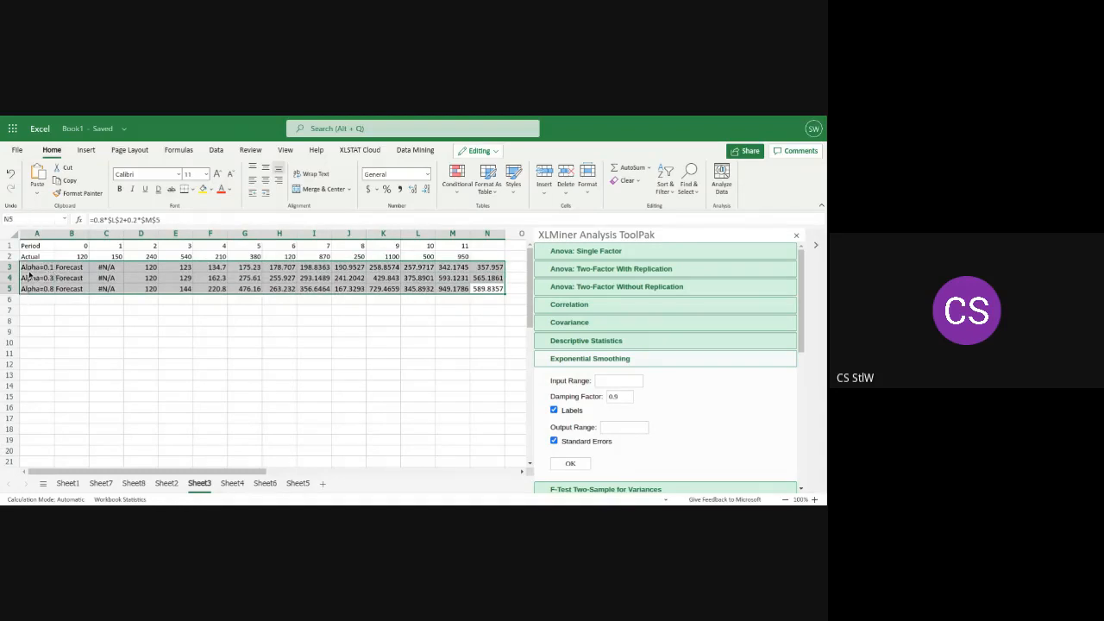
key(BackSpace)
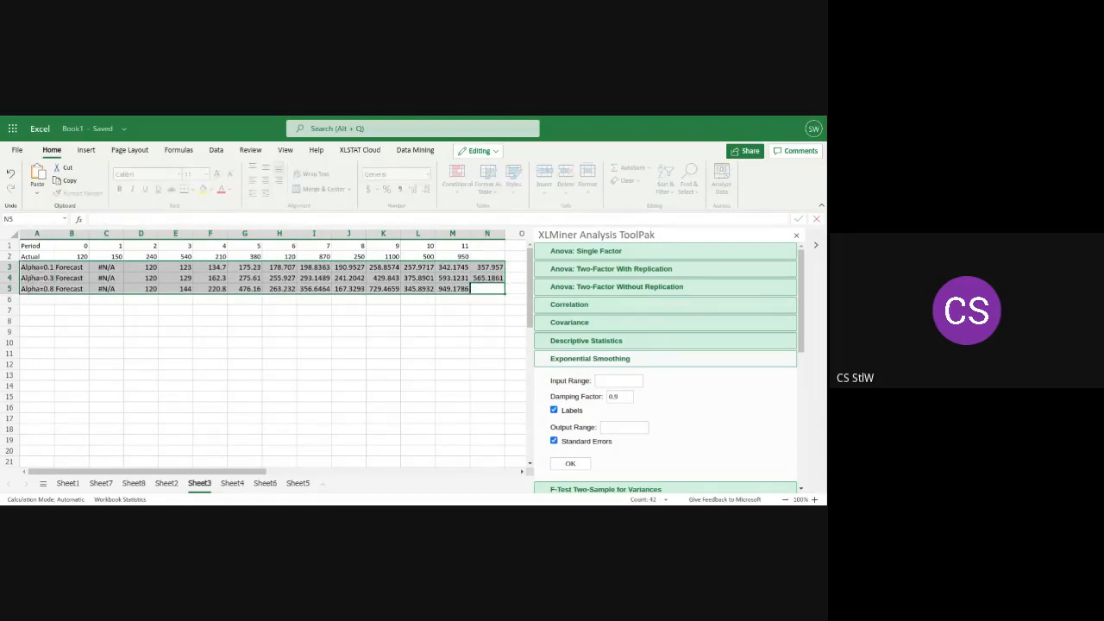
click(10, 268)
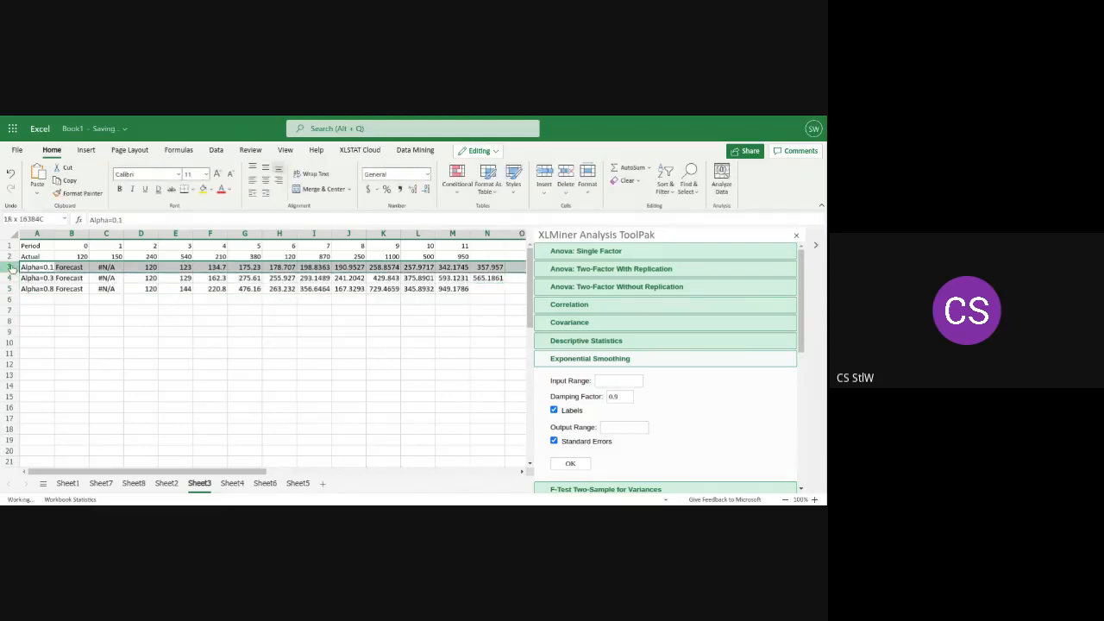
ctrl+click(10, 279)
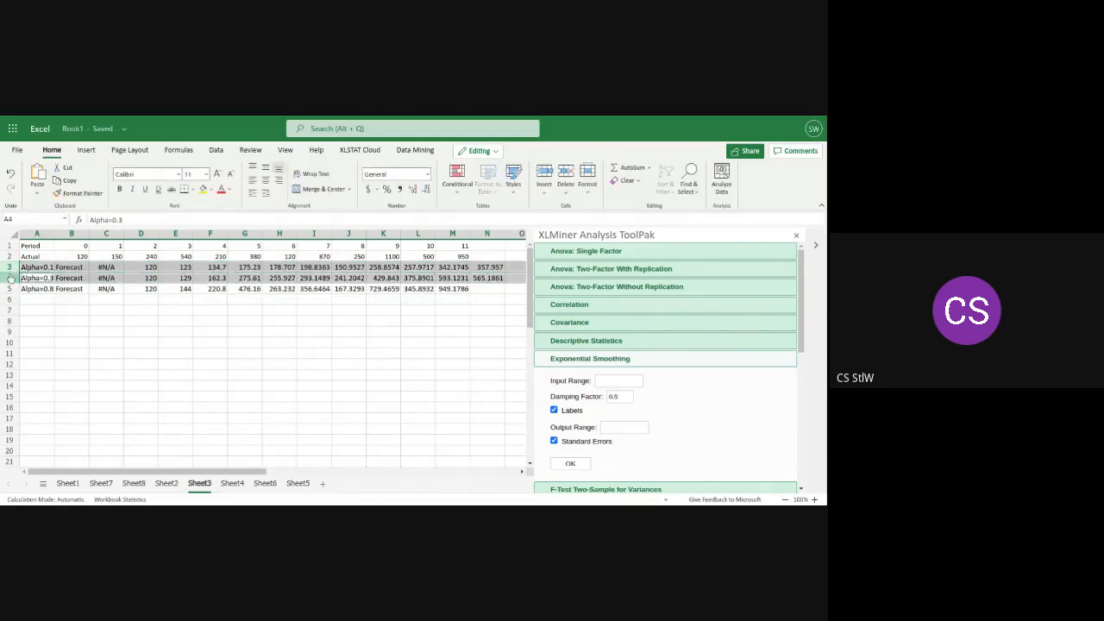
ctrl+click(10, 289)
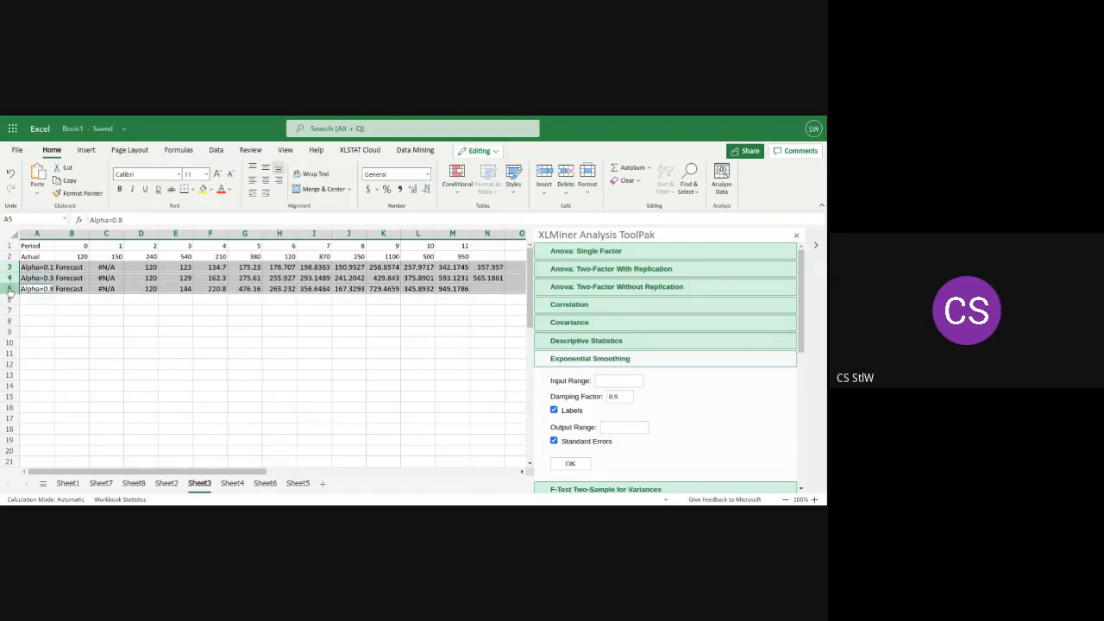
right_click(9, 282)
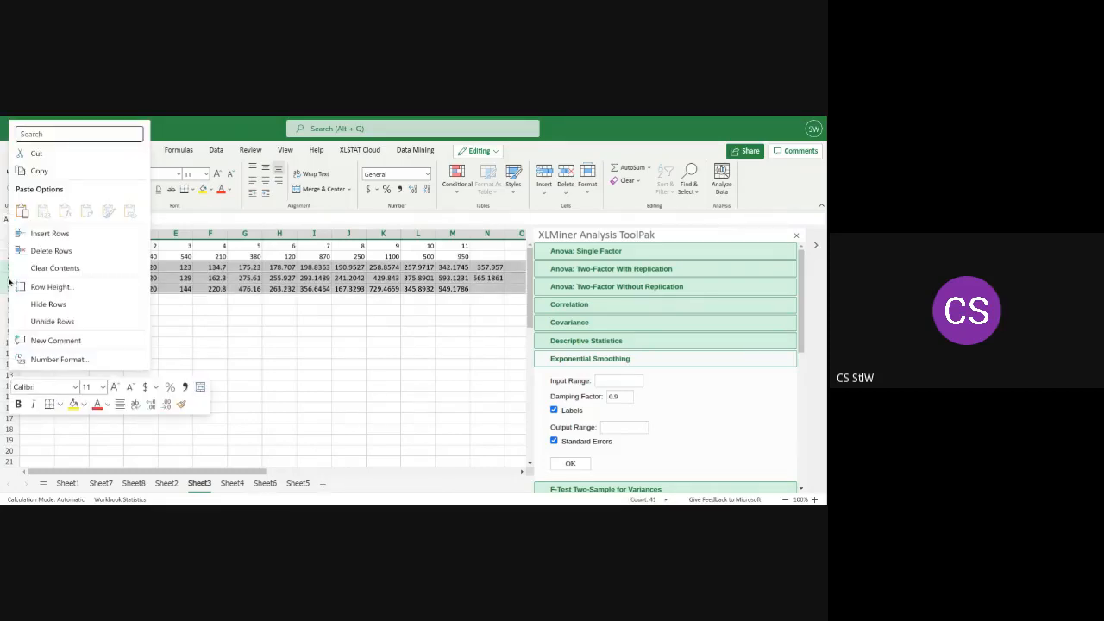
click(51, 250)
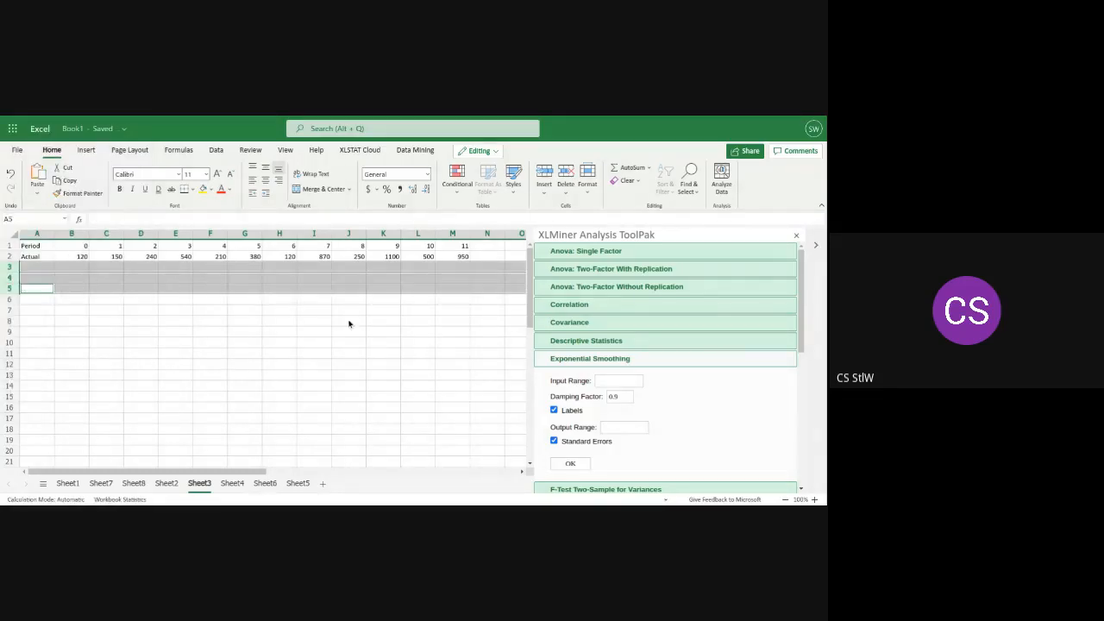
Cut the untitled moving average line chart from Sheet2
click(165, 484)
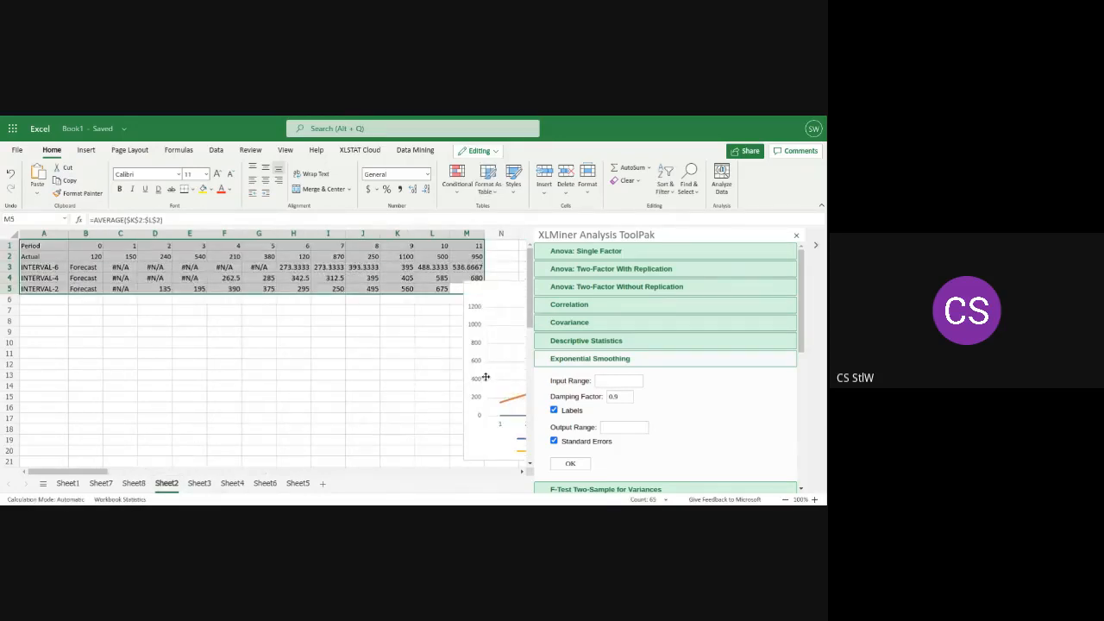
drag(487, 378, 154, 363)
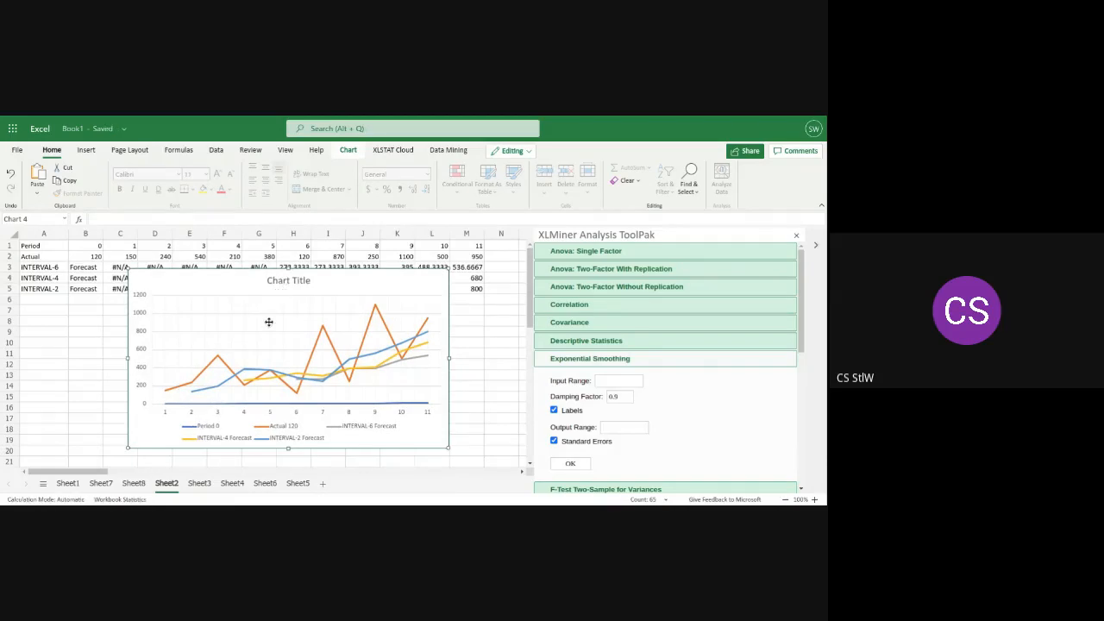
click(78, 346)
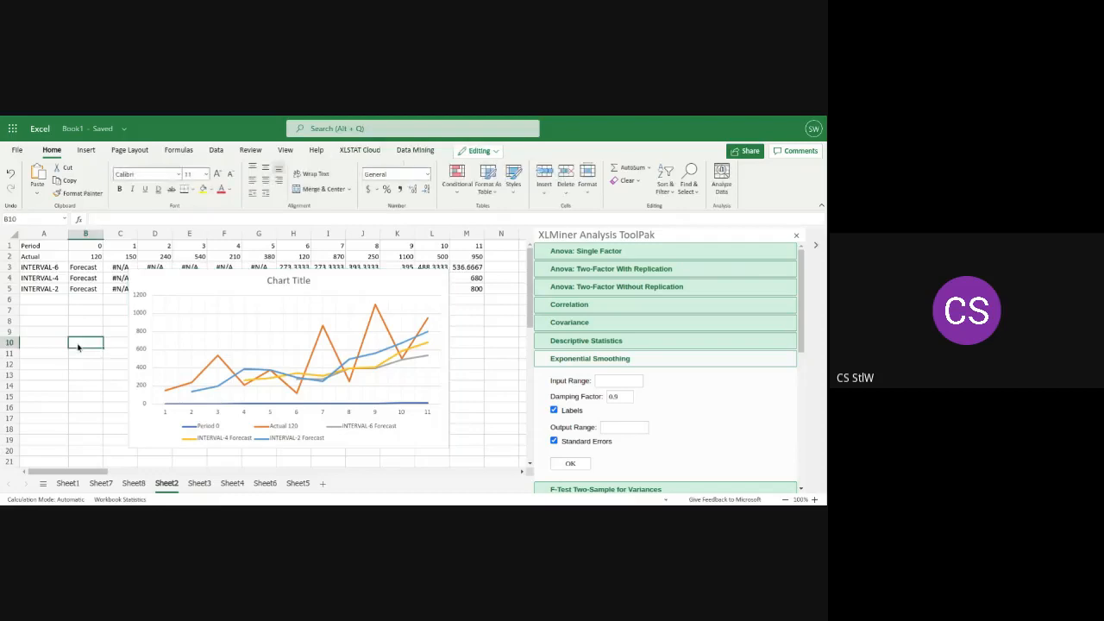
click(218, 324)
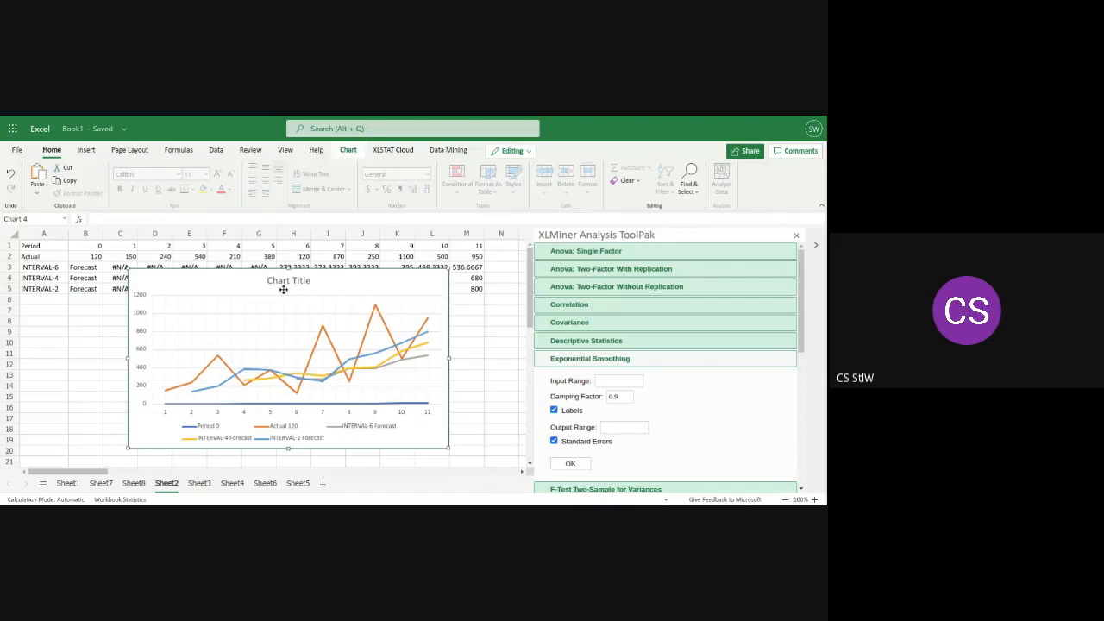
click(85, 150)
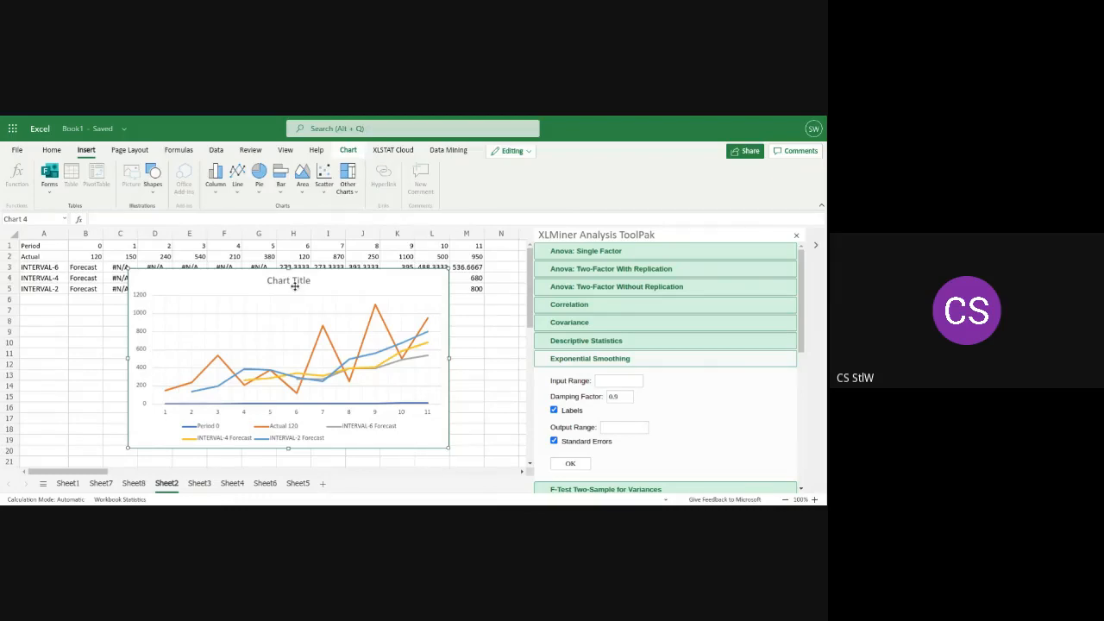
click(80, 343)
click(210, 350)
click(91, 334)
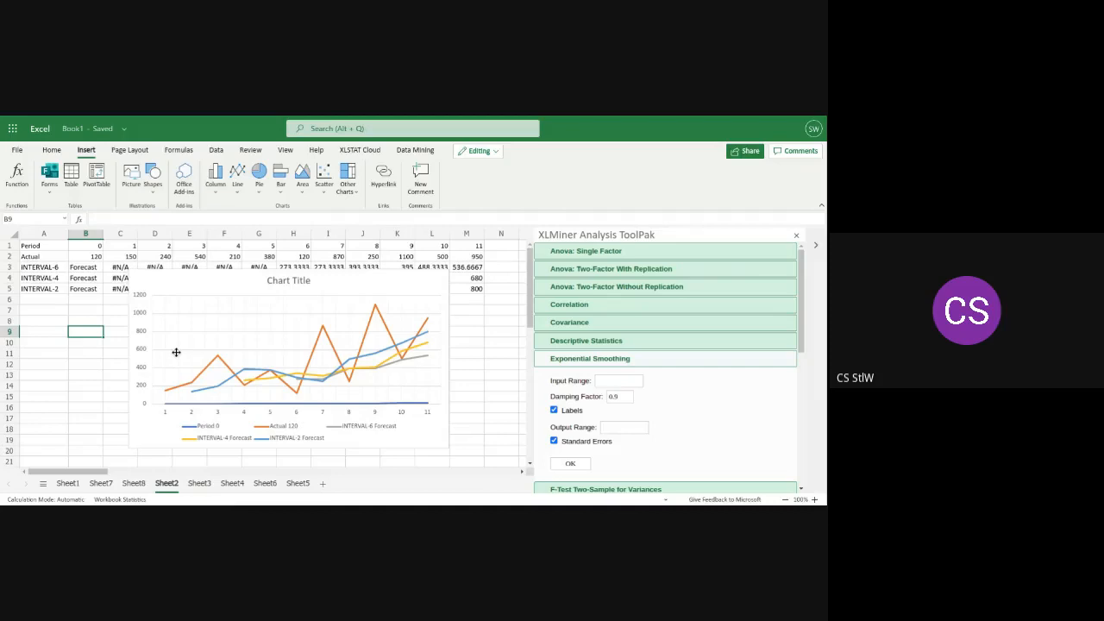
right_click(176, 352)
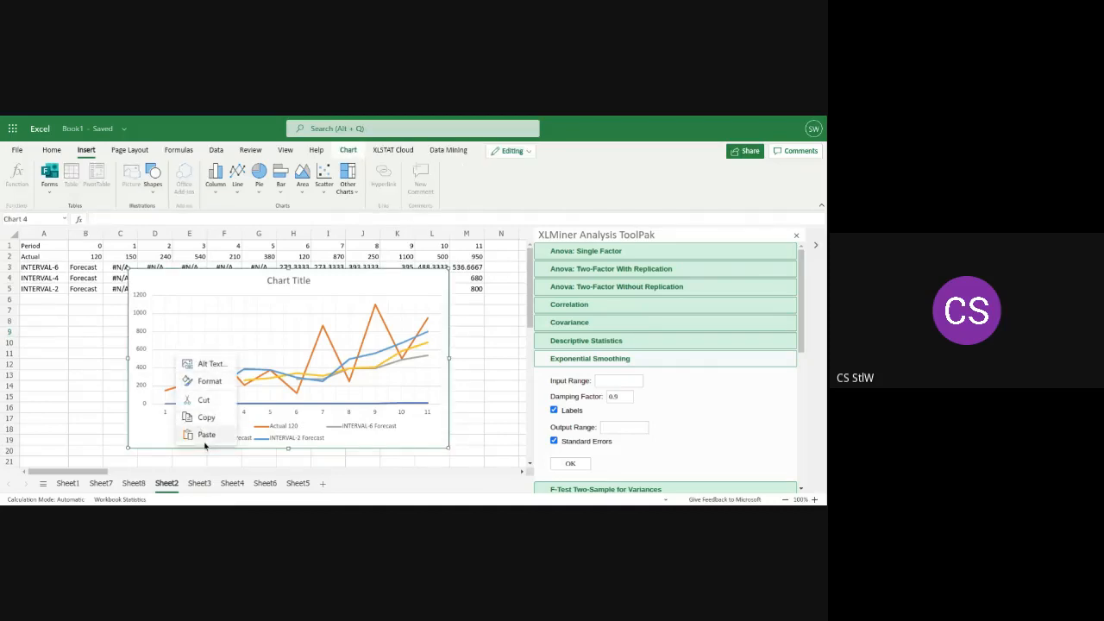
click(204, 401)
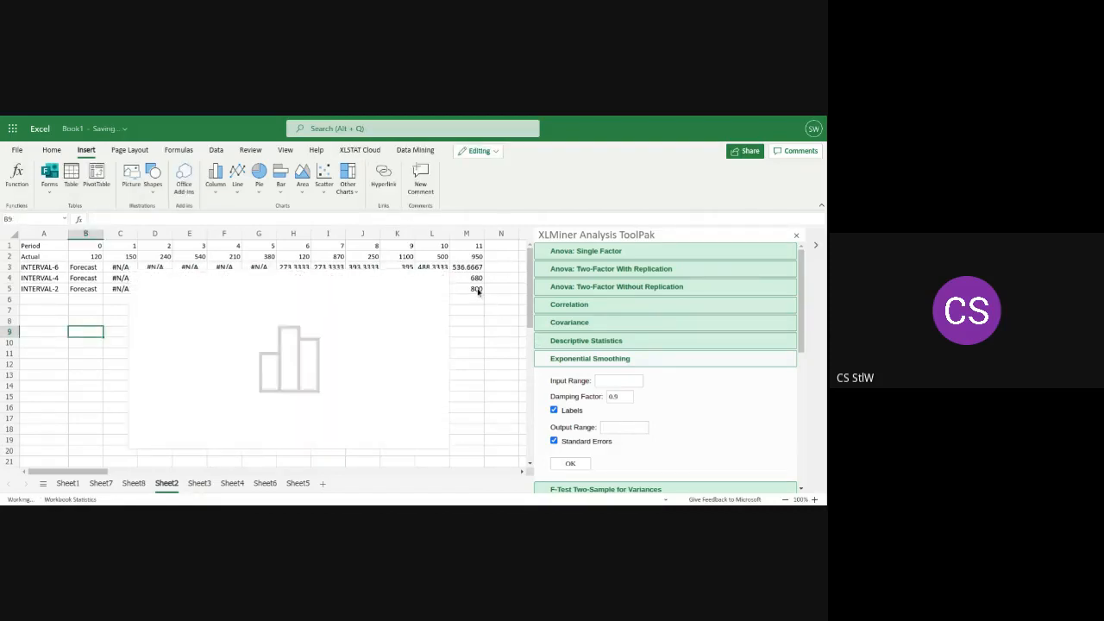
Insert a basic 2-D line chart from the period, actual and interval forecast data in A1:M5 on Sheet2
drag(478, 292, 34, 249)
key(F2)
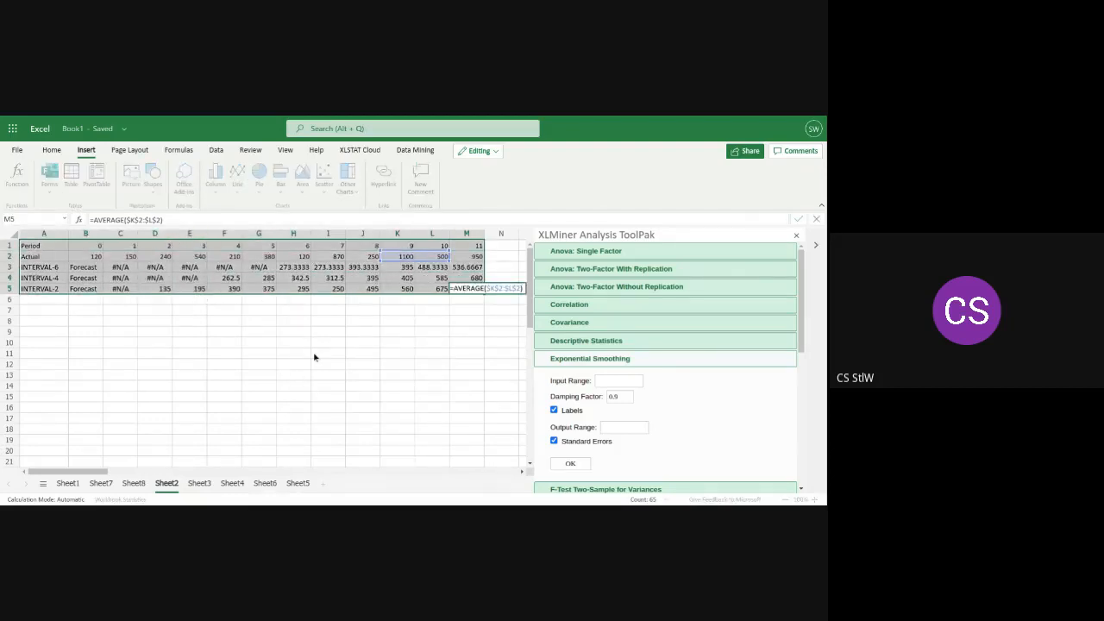
click(440, 314)
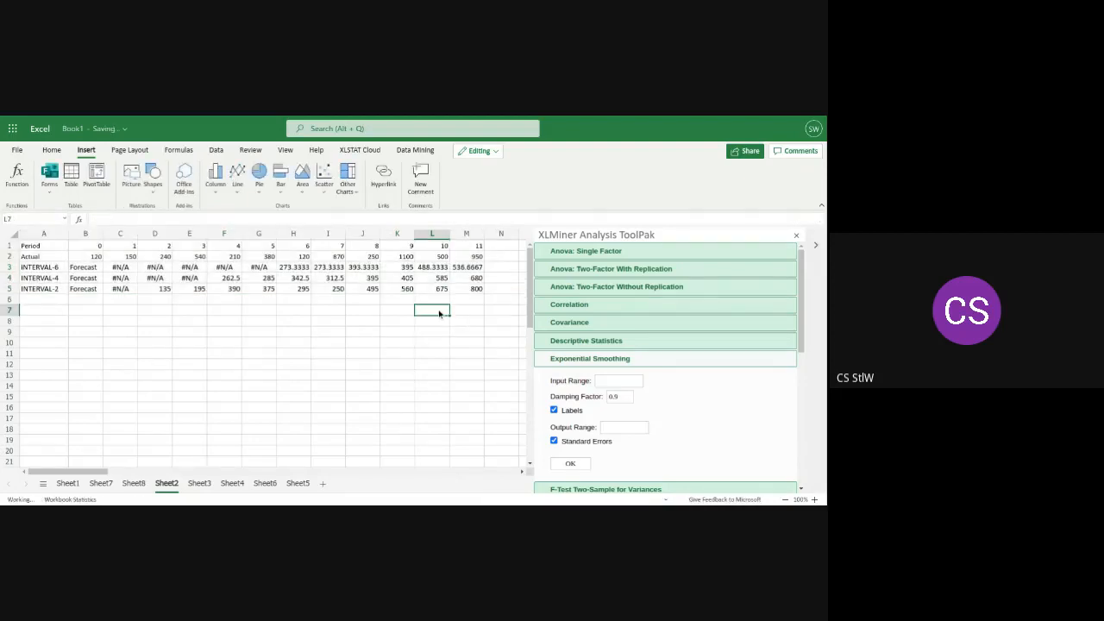
drag(476, 288, 31, 250)
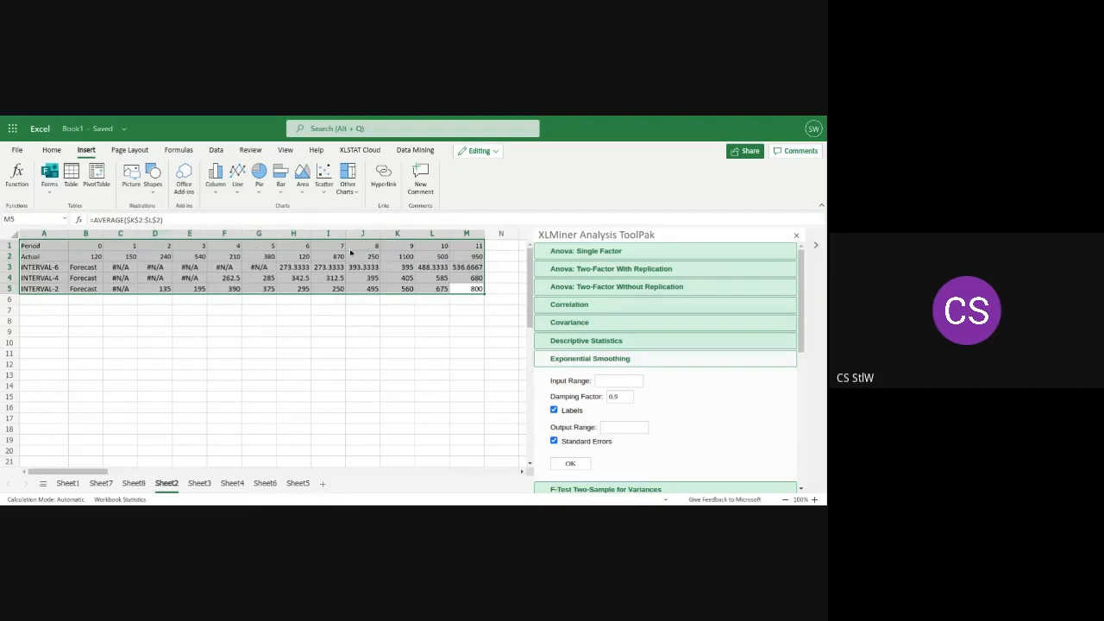
click(235, 193)
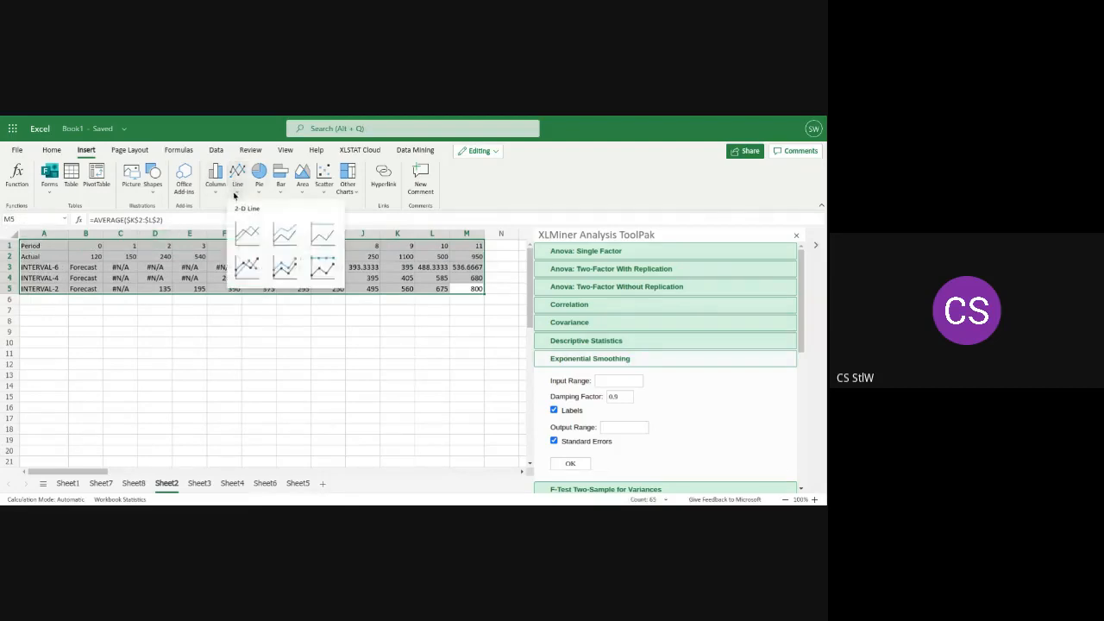
click(247, 232)
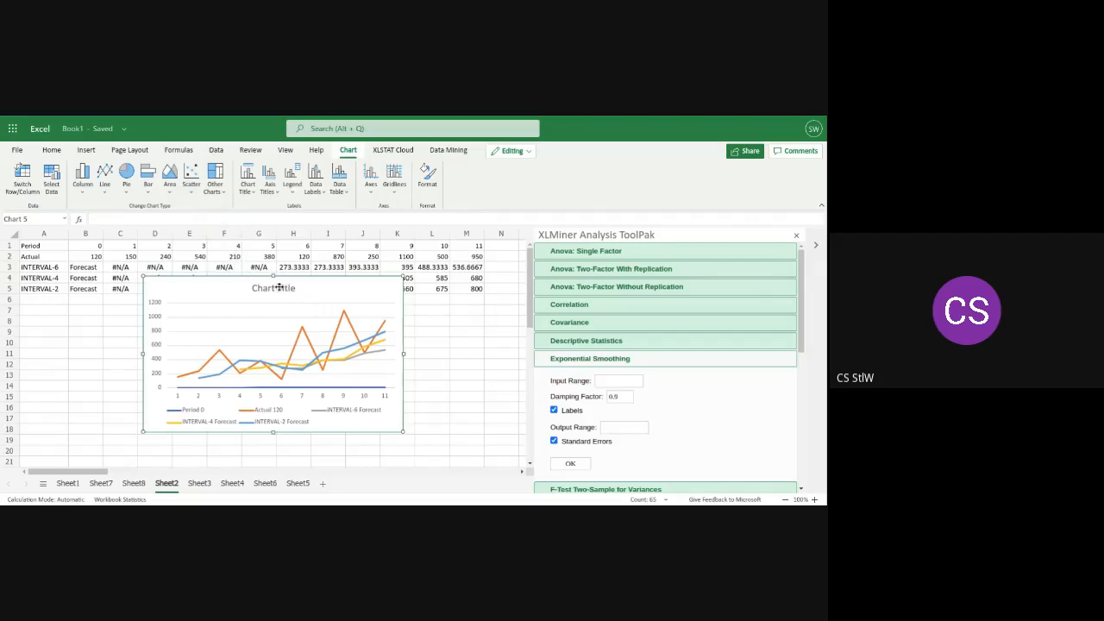
Edit the new line chart's title and enter "Moving Average" as the title text
click(254, 195)
click(295, 334)
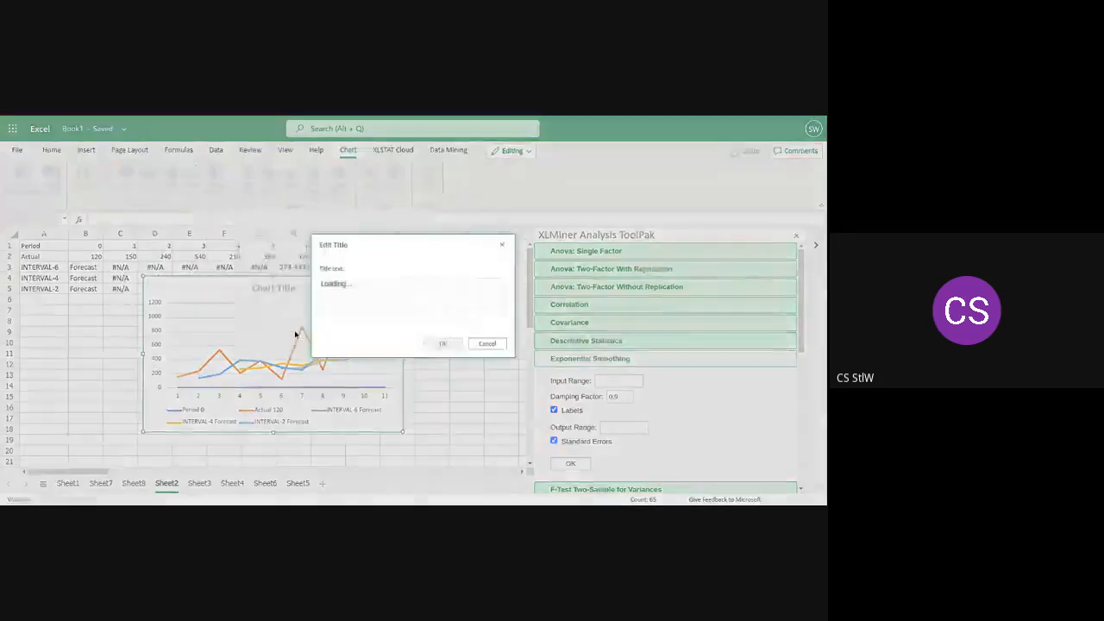
key(BackSpace)
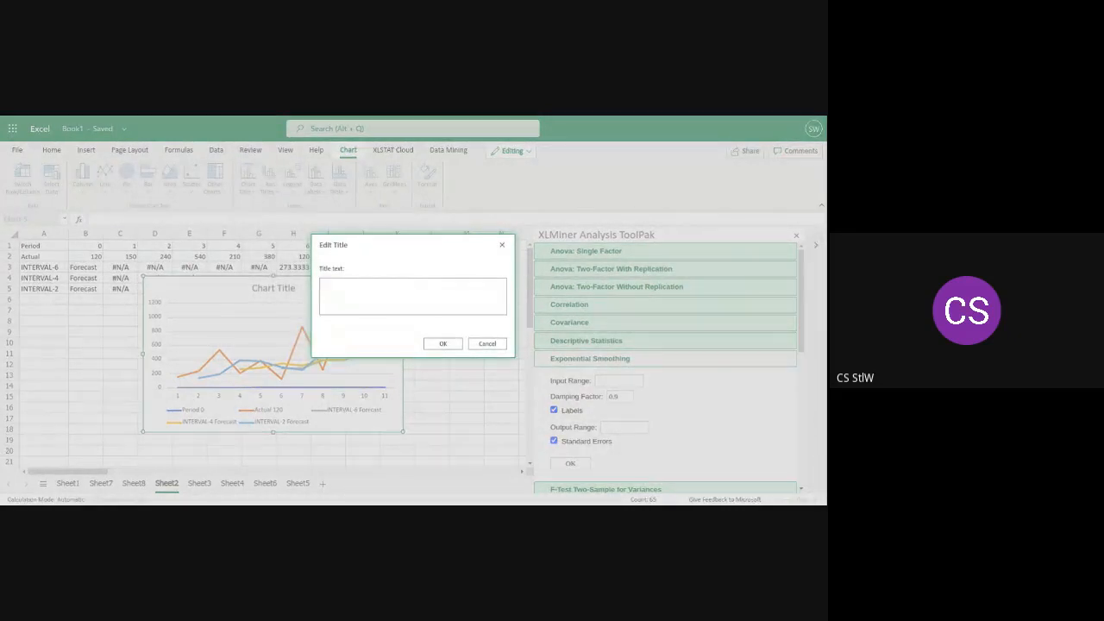
text(Moving Average)
click(321, 283)
text(Perc)
key(BackSpace)
text(iod VS)
mouse_move(369, 258)
mouse_down()
mouse_move(359, 274)
mouse_move(377, 254)
mouse_up()
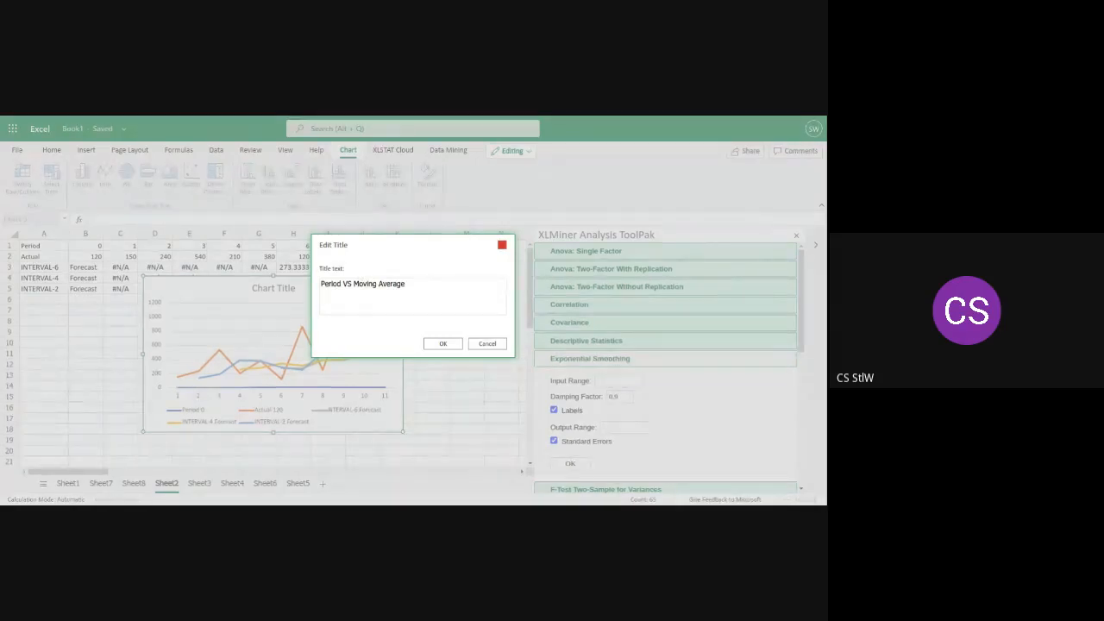
click(353, 281)
key(BackSpace)
key(BackSpace)
key(BackSpace)
key(BackSpace)
key(BackSpace)
key(BackSpace)
key(BackSpace)
key(BackSpace)
key(BackSpace)
key(BackSpace)
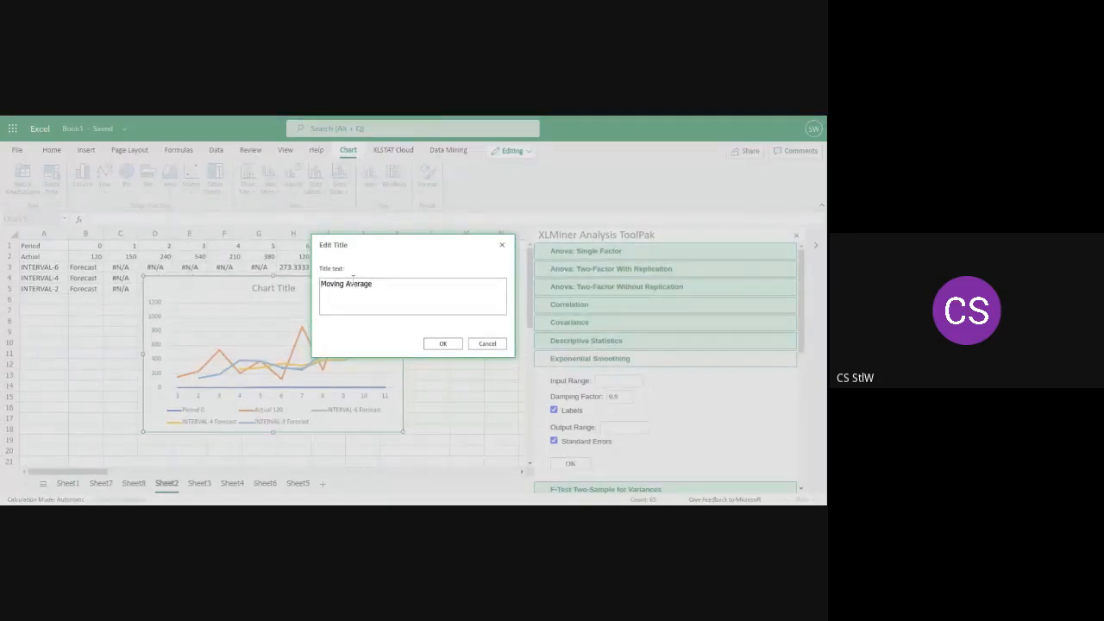
Complete the title as "Moving Average chart", apply it, and move the chart below the forecast rows
text(CHART)
key(BackSpace)
key(BackSpace)
key(BackSpace)
key(BackSpace)
key(BackSpace)
text(chart)
click(443, 345)
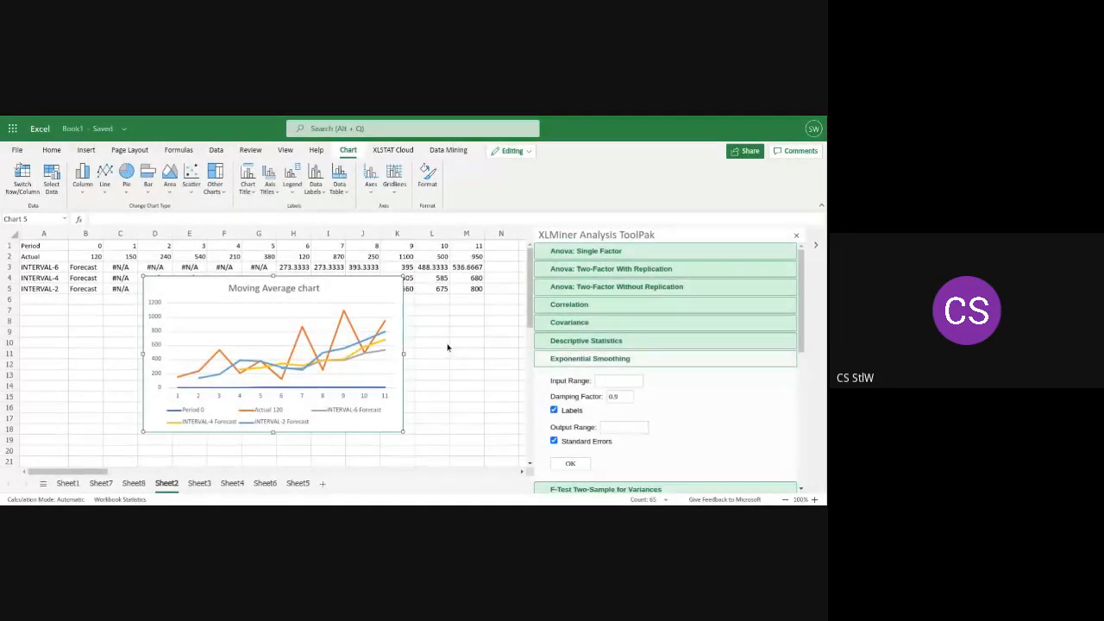
drag(313, 343, 339, 378)
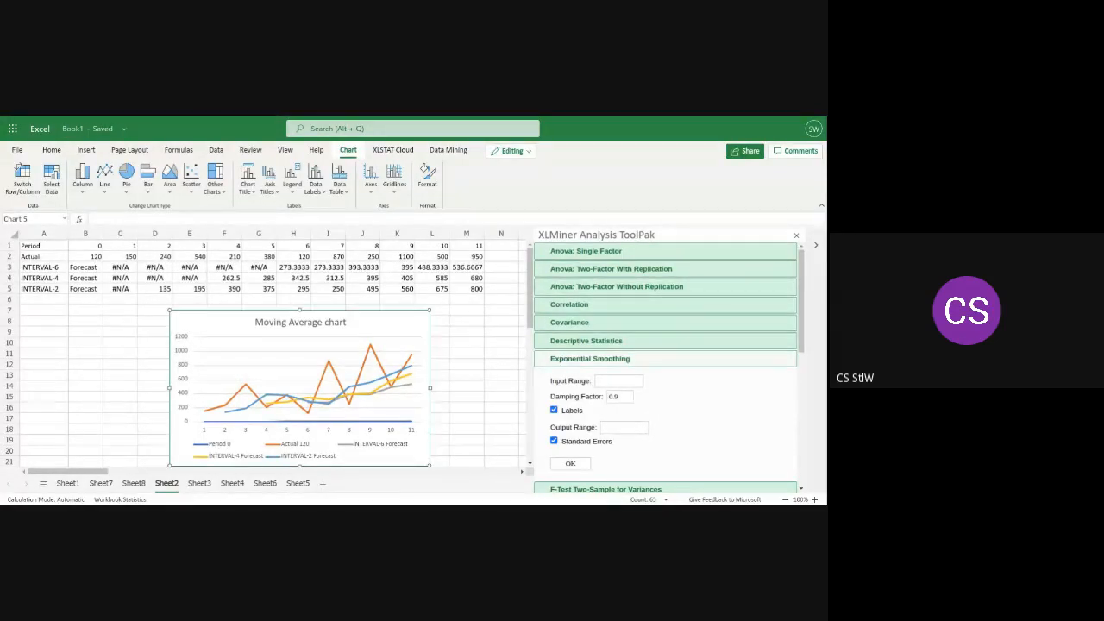
On Sheet3, set the Exponential Smoothing input range to $B$2:$M$2 and turn off Labels and Standard Errors
click(199, 485)
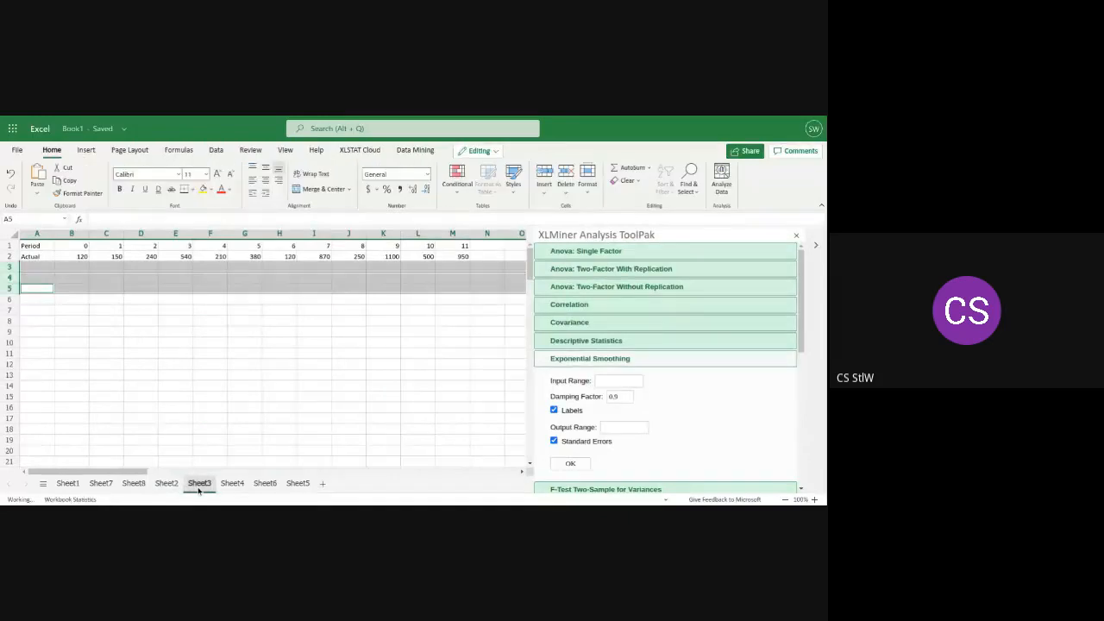
click(274, 278)
click(321, 321)
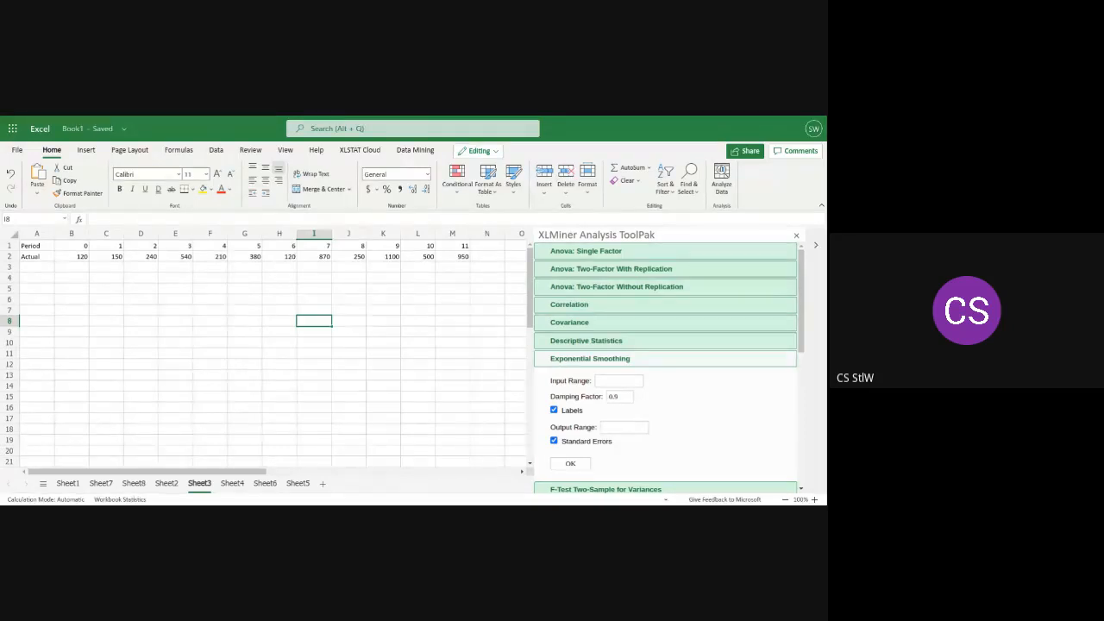
click(601, 381)
text($B$2:$M$2)
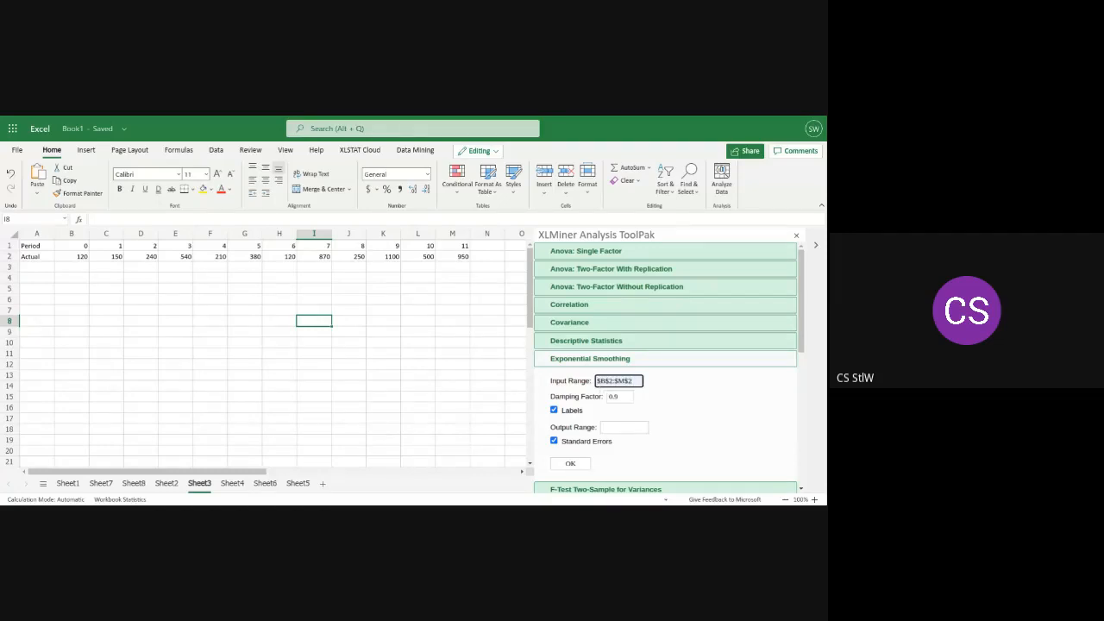
click(563, 411)
click(555, 441)
Set the output range to $B$3 and run the exponential smoothing with damping factor 0.9
click(623, 428)
text($B$5)
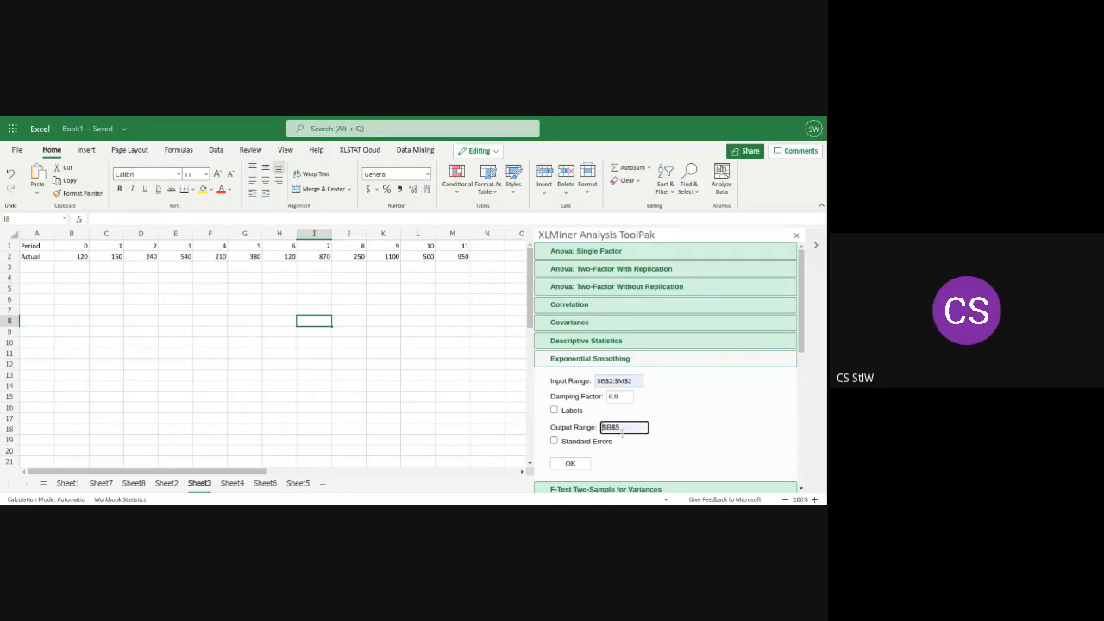
click(624, 451)
key(BackSpace)
text(3)
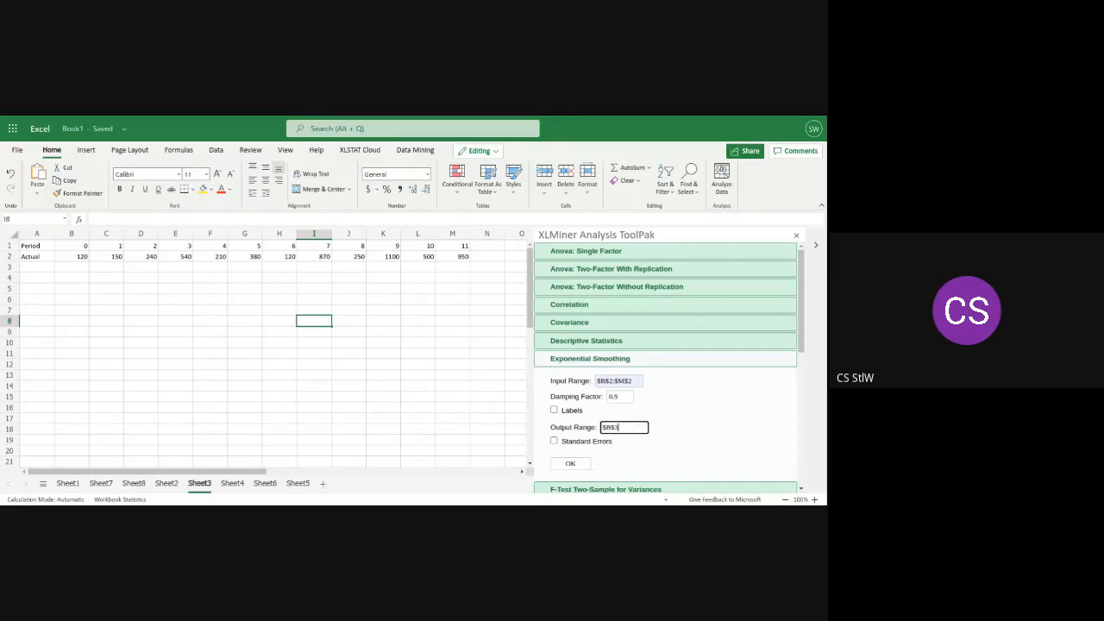
click(571, 465)
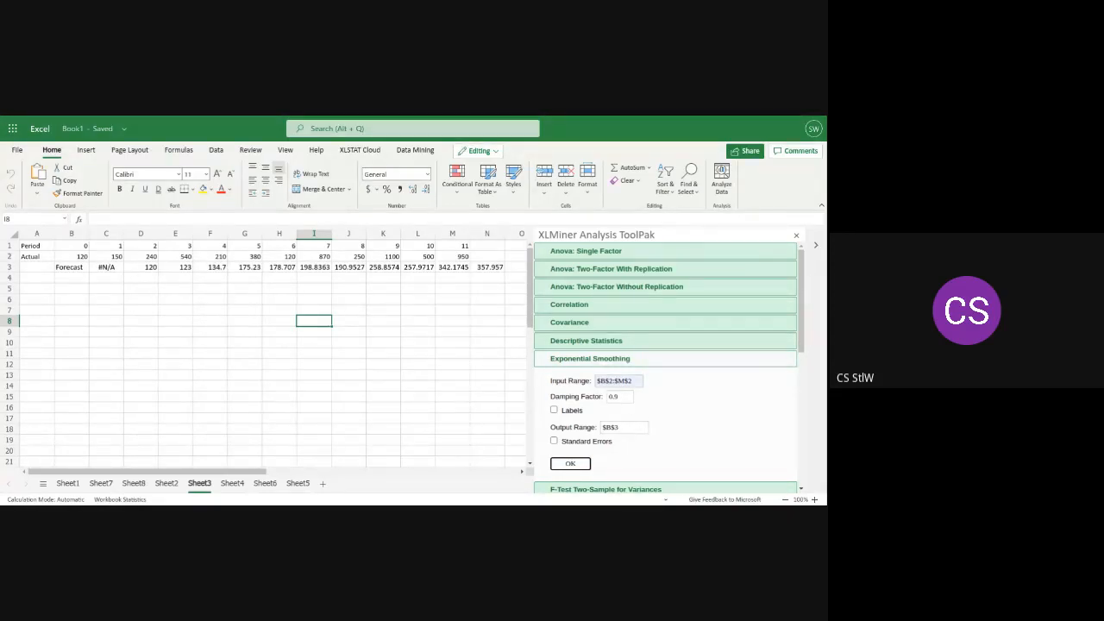
click(496, 256)
drag(493, 270, 29, 245)
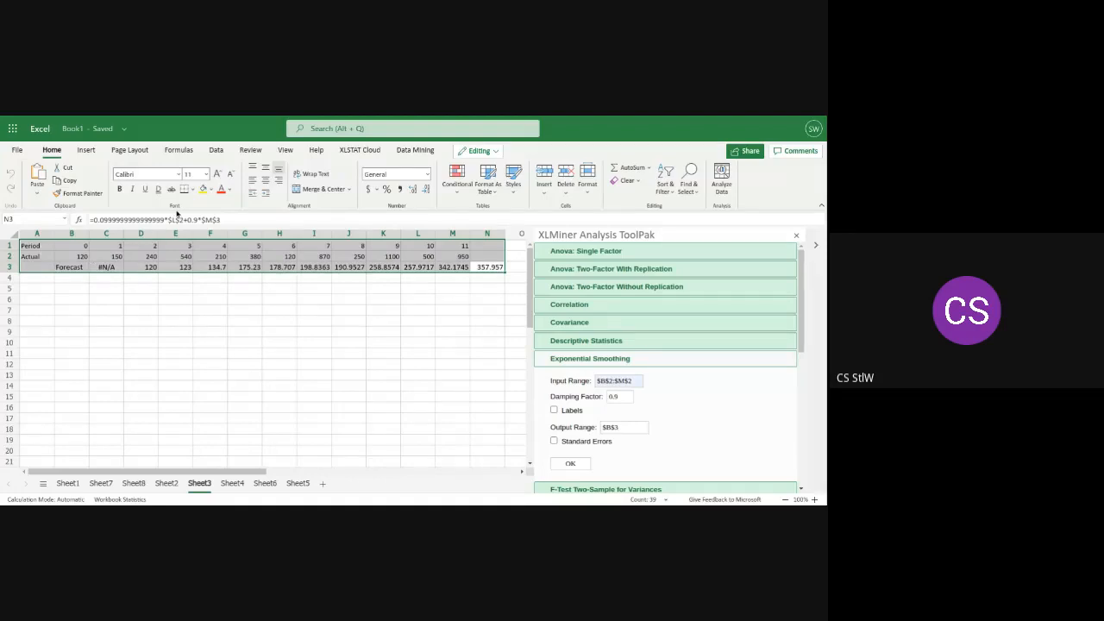
click(85, 152)
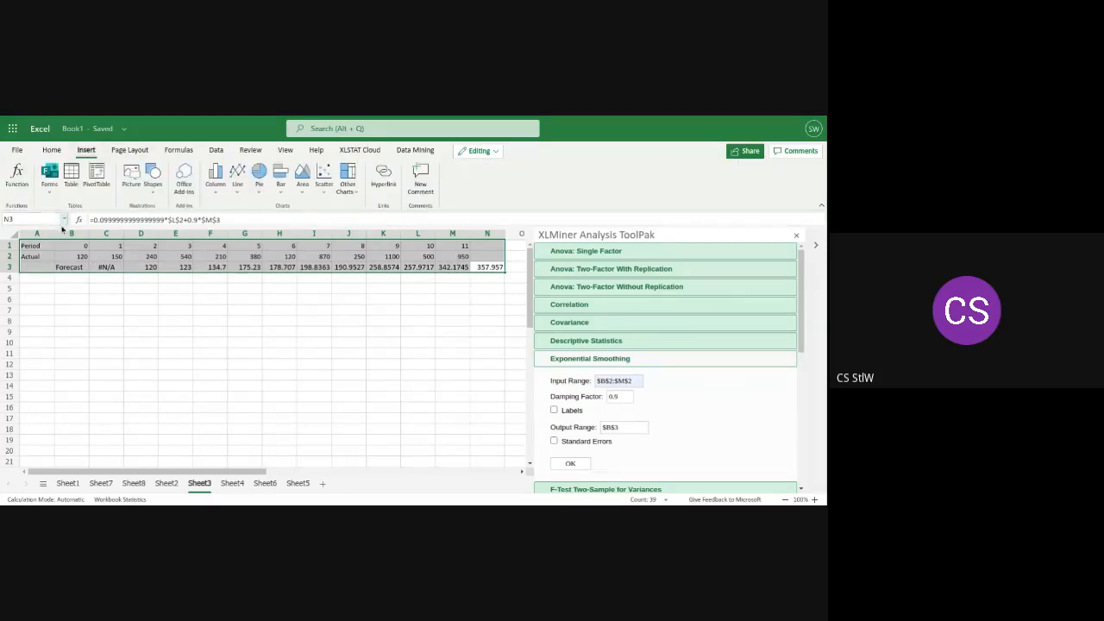
Label the forecast row "Alpha = 0.1" in cell A3
click(38, 270)
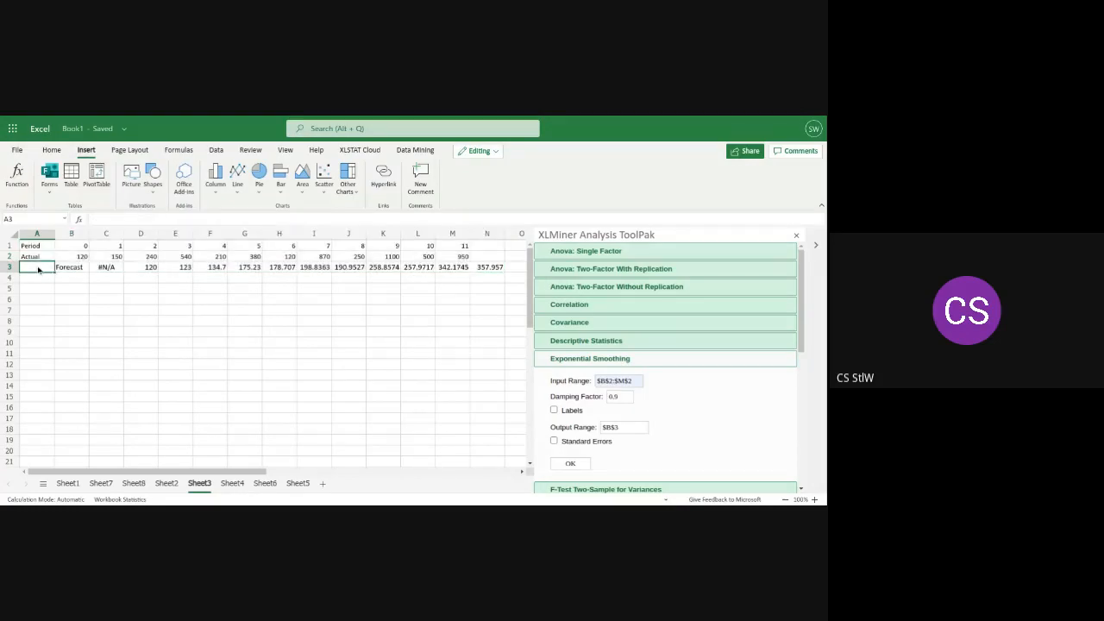
text(d)
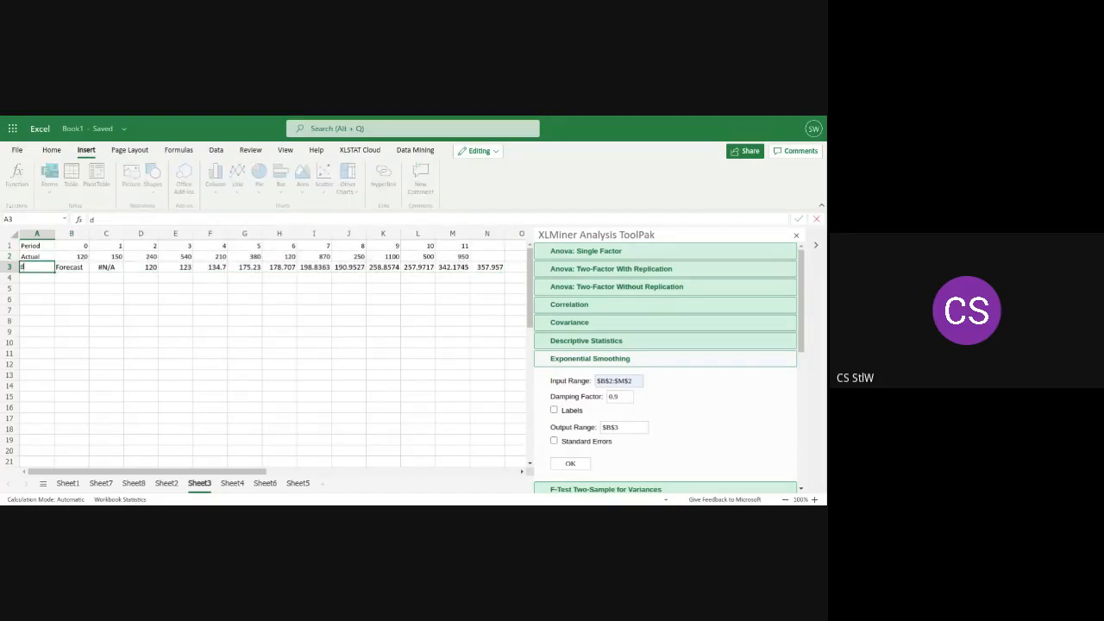
key(BackSpace)
text(D.F =)
key(BackSpace)
key(BackSpace)
text(aLPHA)
key(BackSpace)
key(BackSpace)
key(BackSpace)
key(BackSpace)
key(BackSpace)
text(Alpha = 0.1)
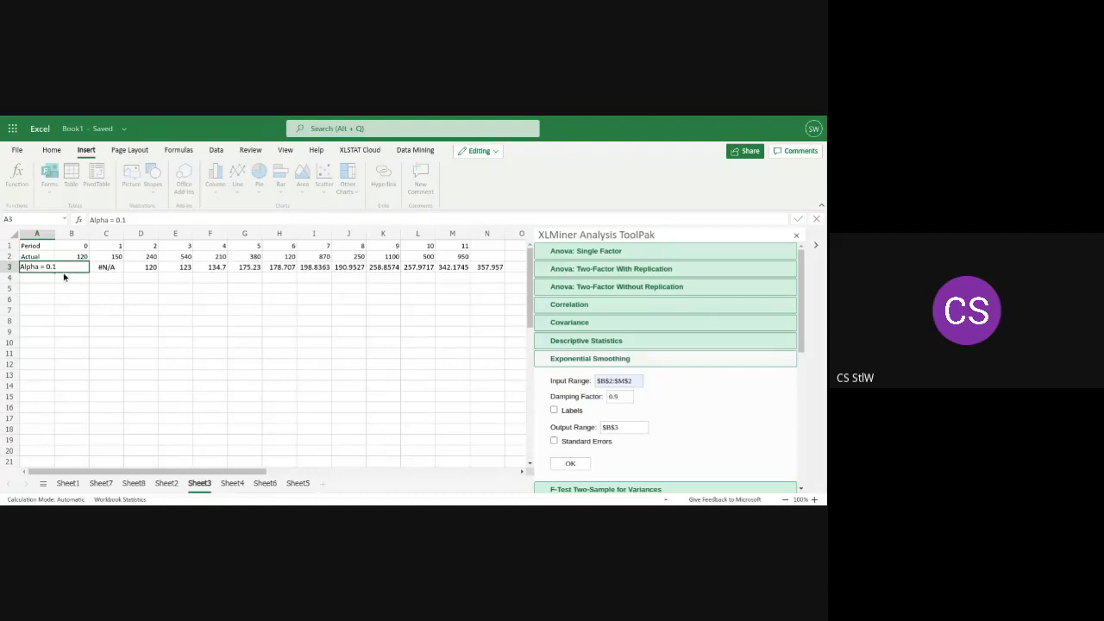
Widen column A so that the forecast row's label fits
click(66, 233)
click(47, 234)
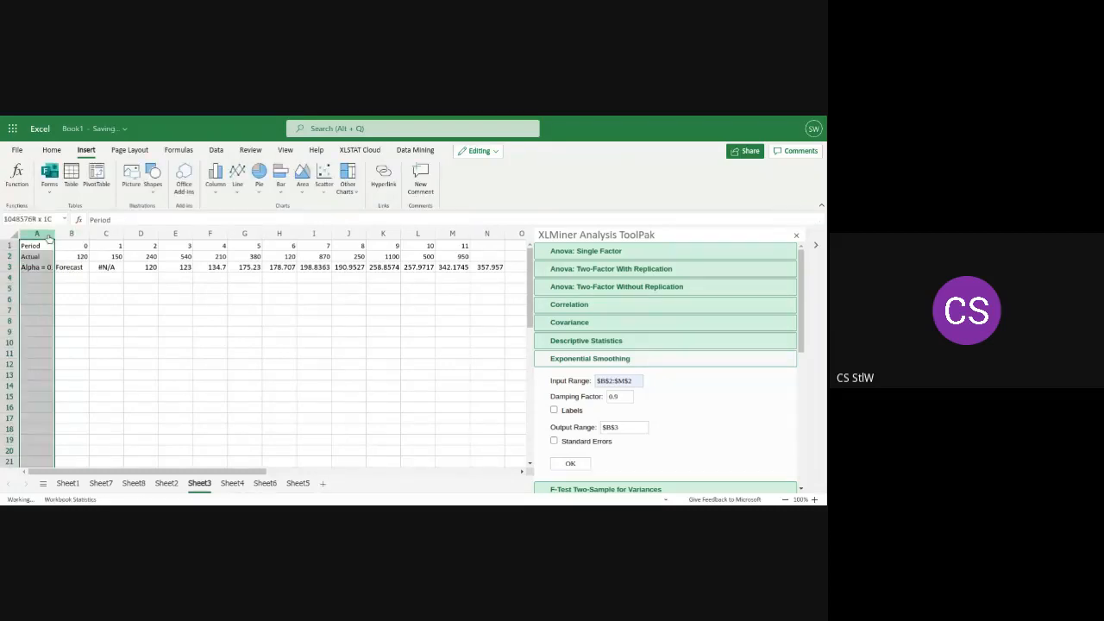
drag(53, 234, 65, 234)
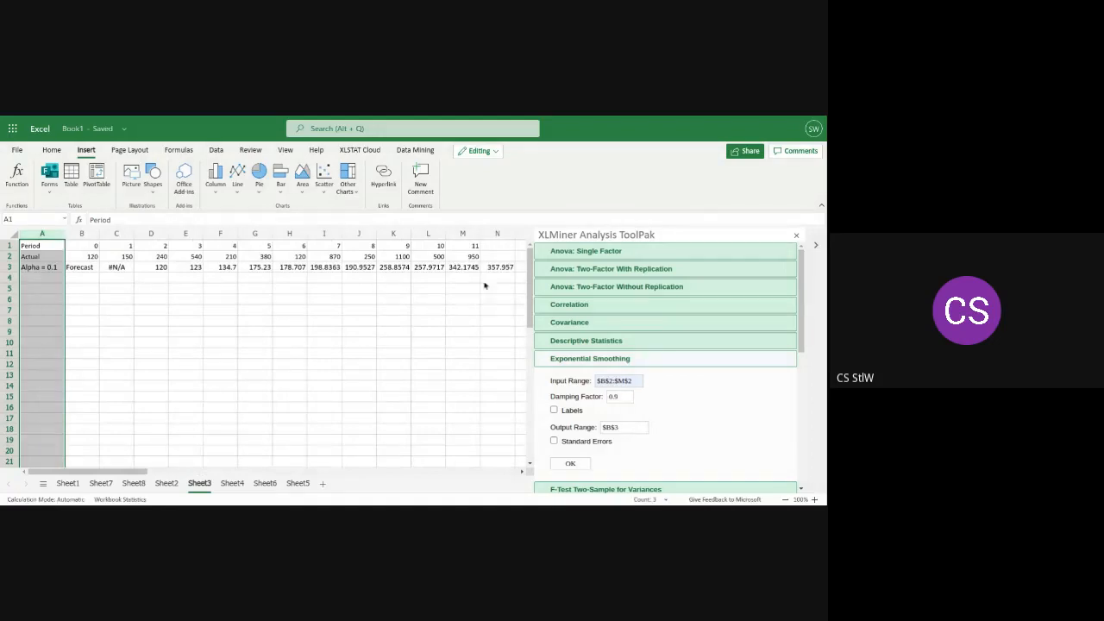
Insert a basic 2-D line chart from the period, actual and forecast data in A1:N3 on Sheet3
click(506, 268)
drag(507, 268, 26, 252)
click(236, 192)
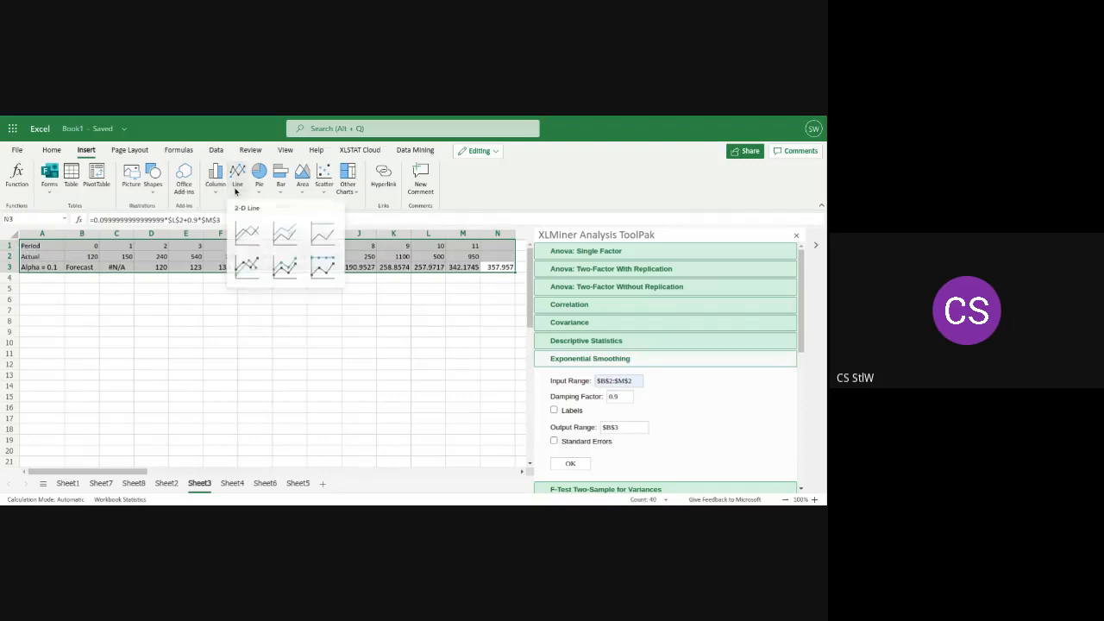
click(247, 236)
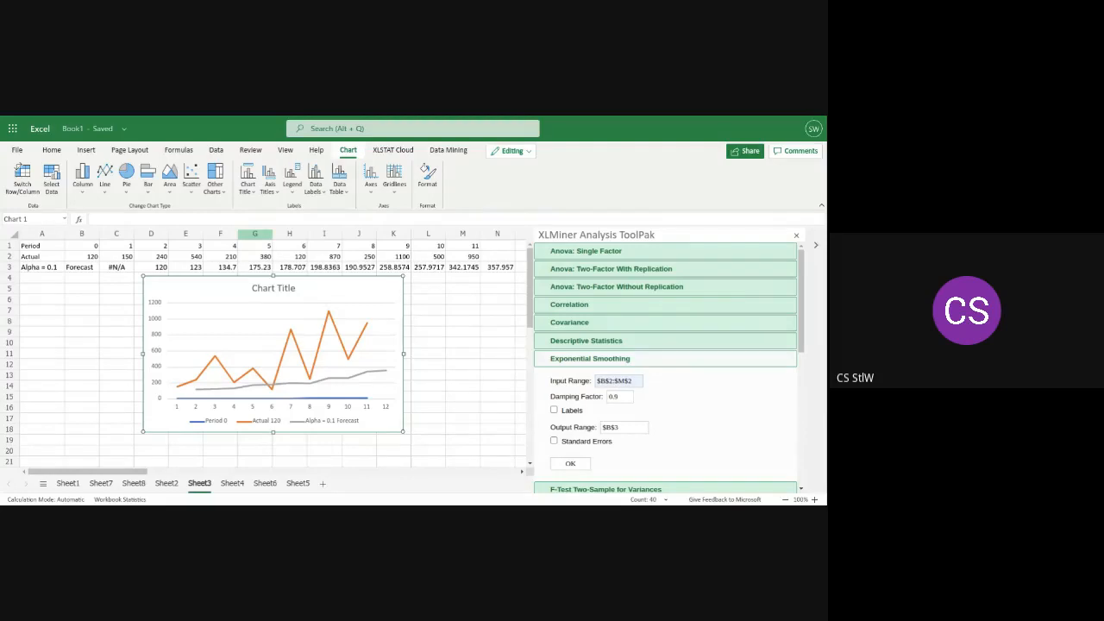
Cut the line chart from Sheet3 and run exponential smoothing on $B$2:$M$2 with damping factor 0.7 and output range $B$4
right_click(269, 325)
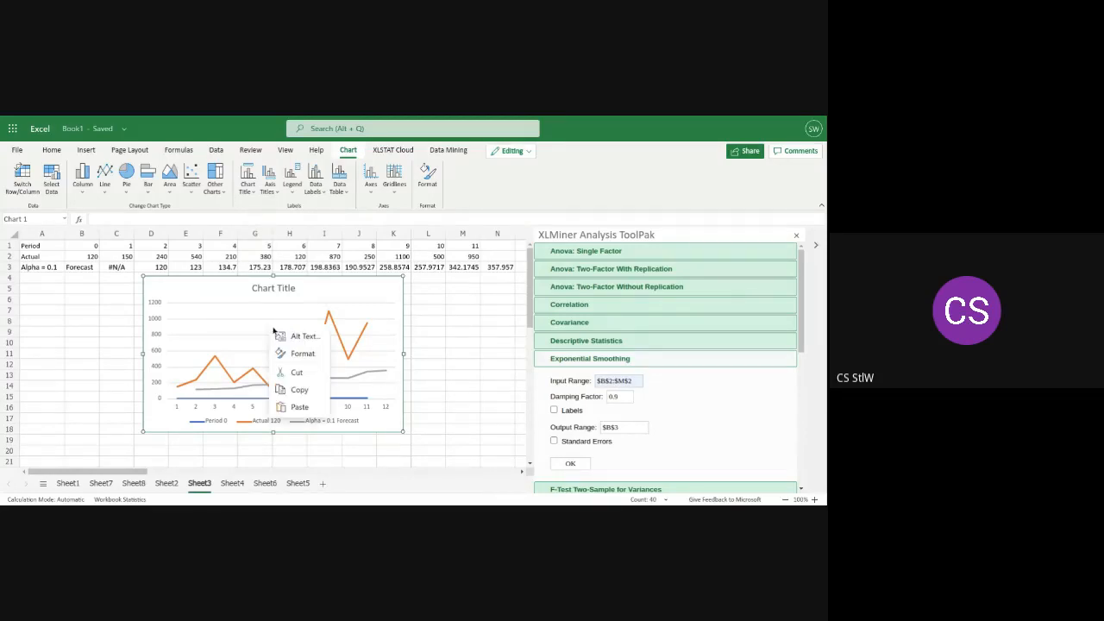
click(301, 373)
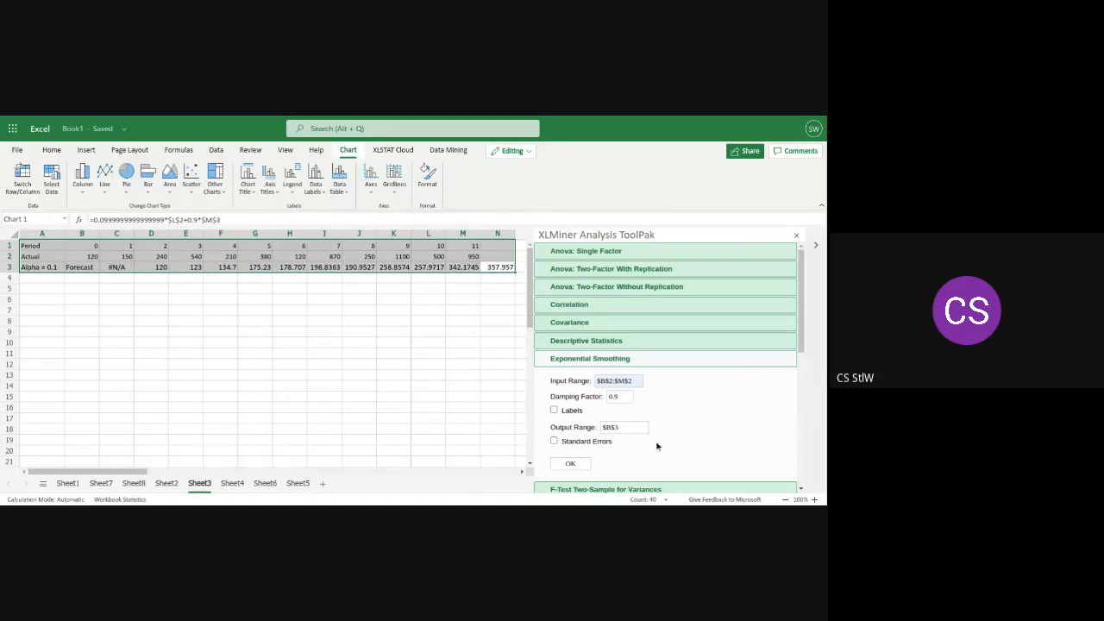
click(624, 397)
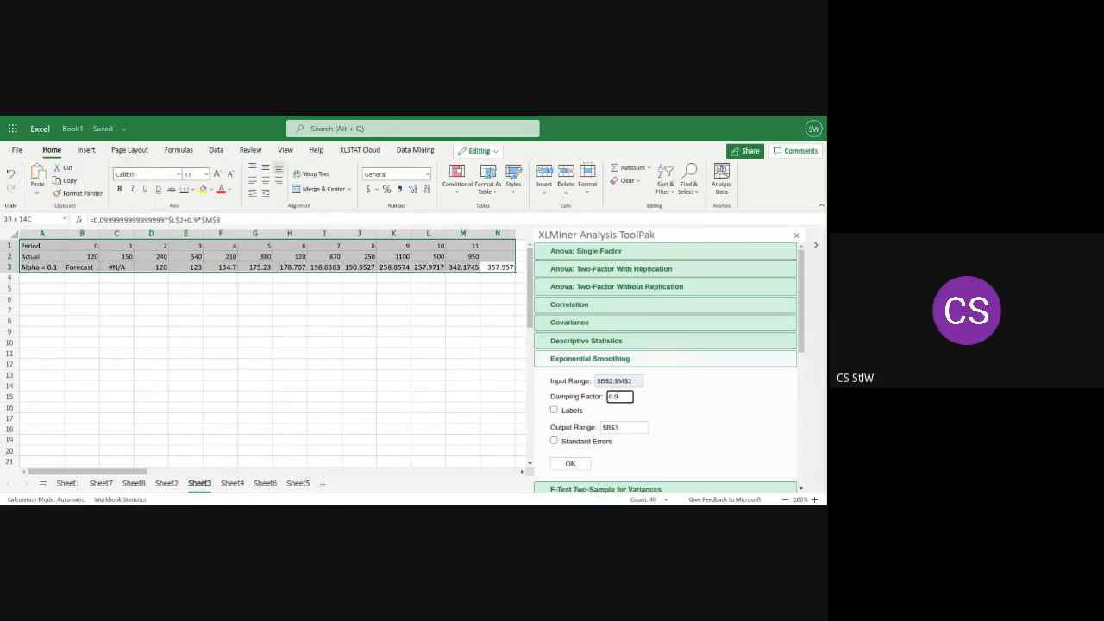
key(BackSpace)
text(7)
click(622, 427)
key(BackSpace)
text(4)
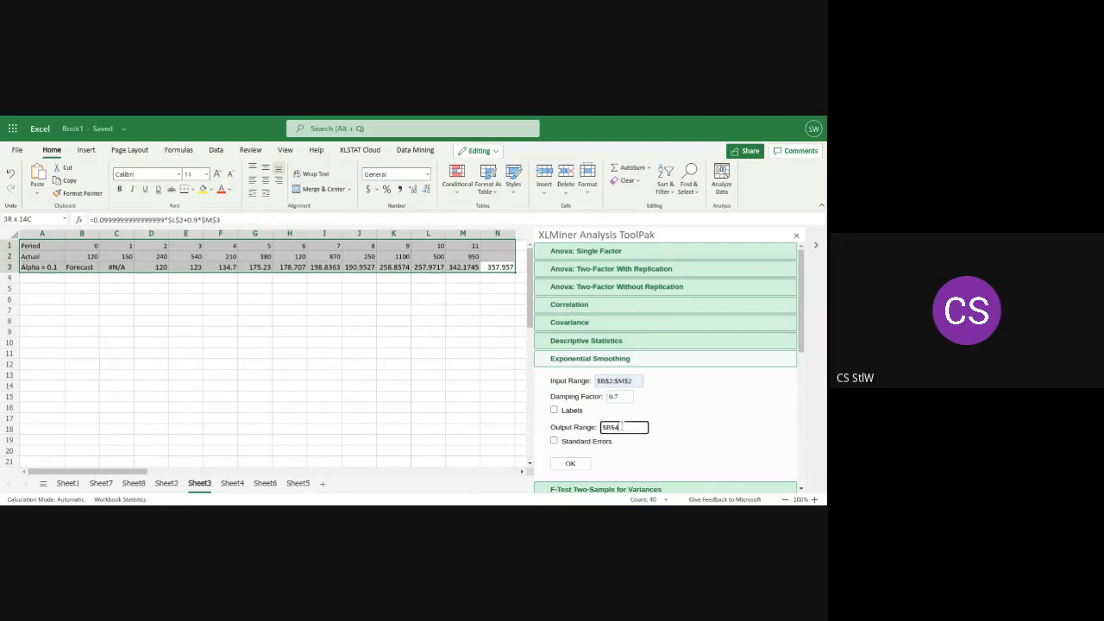
click(577, 465)
Label the second forecast row "Alpha=0.3" in cell A4
click(40, 277)
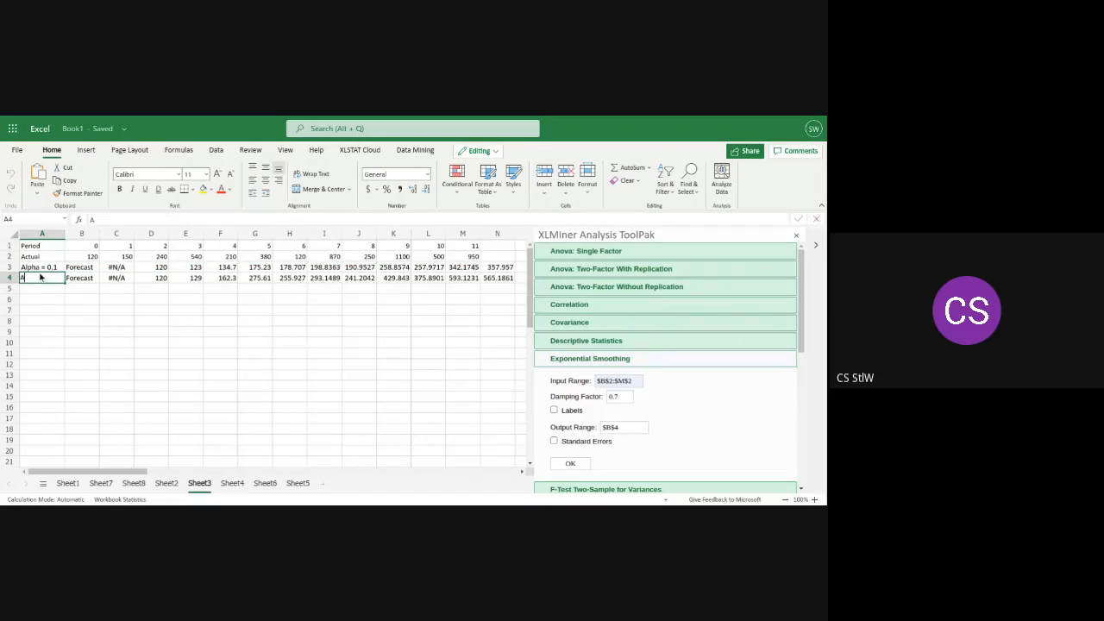
text(Alpha)
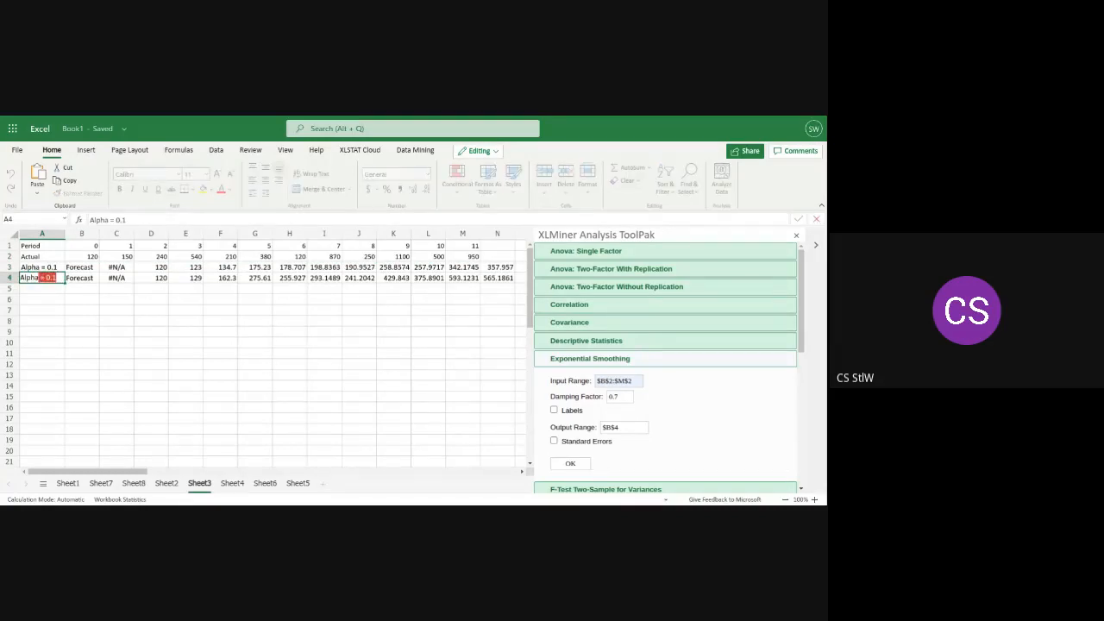
text(\)
key(BackSpace)
text(=0.3)
click(509, 278)
mouse_move(515, 280)
mouse_down()
mouse_move(503, 265)
mouse_move(424, 262)
mouse_move(505, 295)
mouse_move(509, 282)
mouse_up()
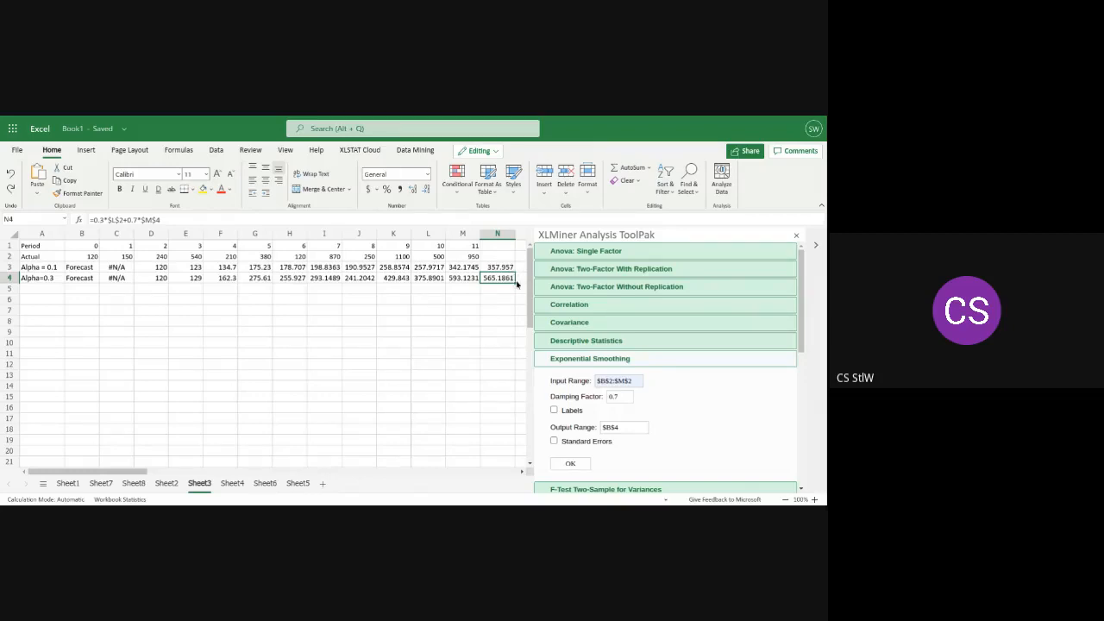
Insert a basic 2-D line chart from the period, actual and two forecast rows in A1:N4
click(516, 278)
click(513, 277)
drag(524, 283, 360, 246)
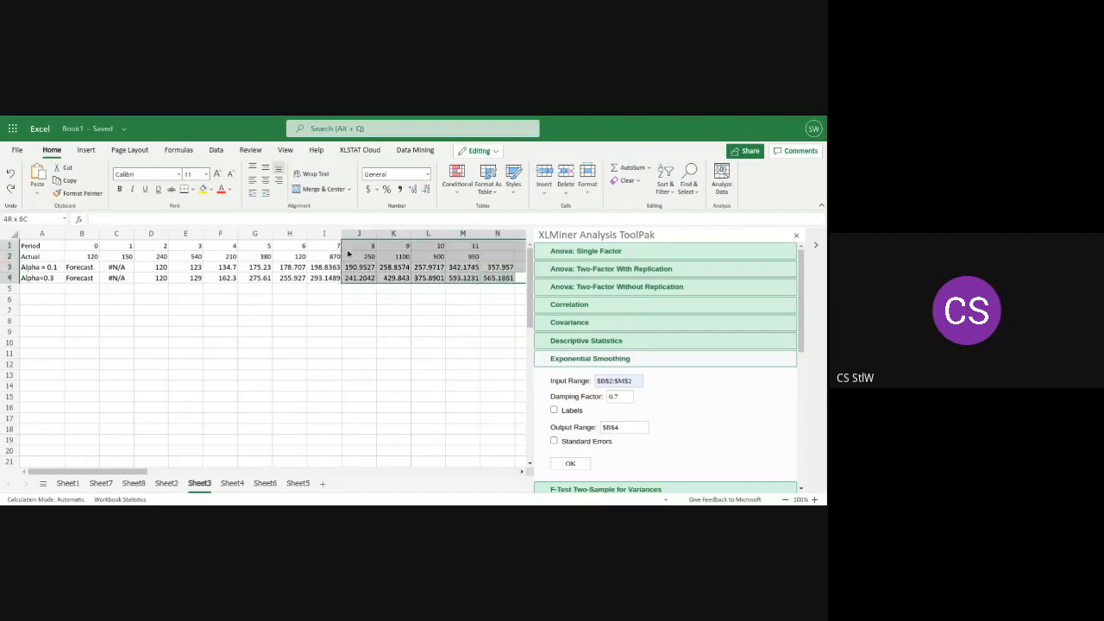
click(502, 280)
drag(502, 281, 21, 244)
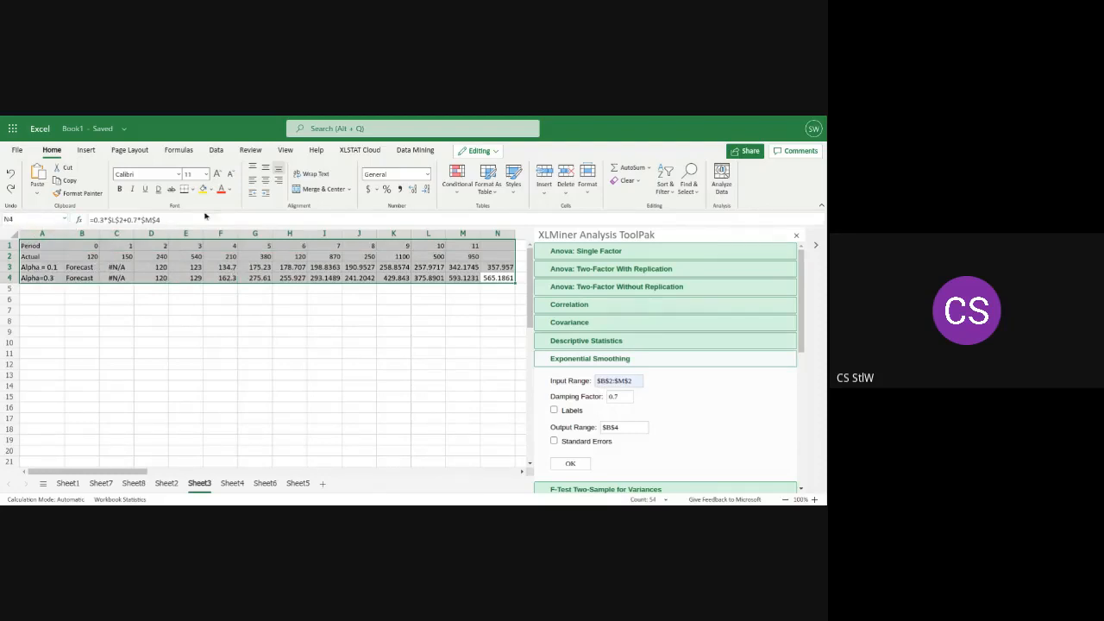
click(85, 155)
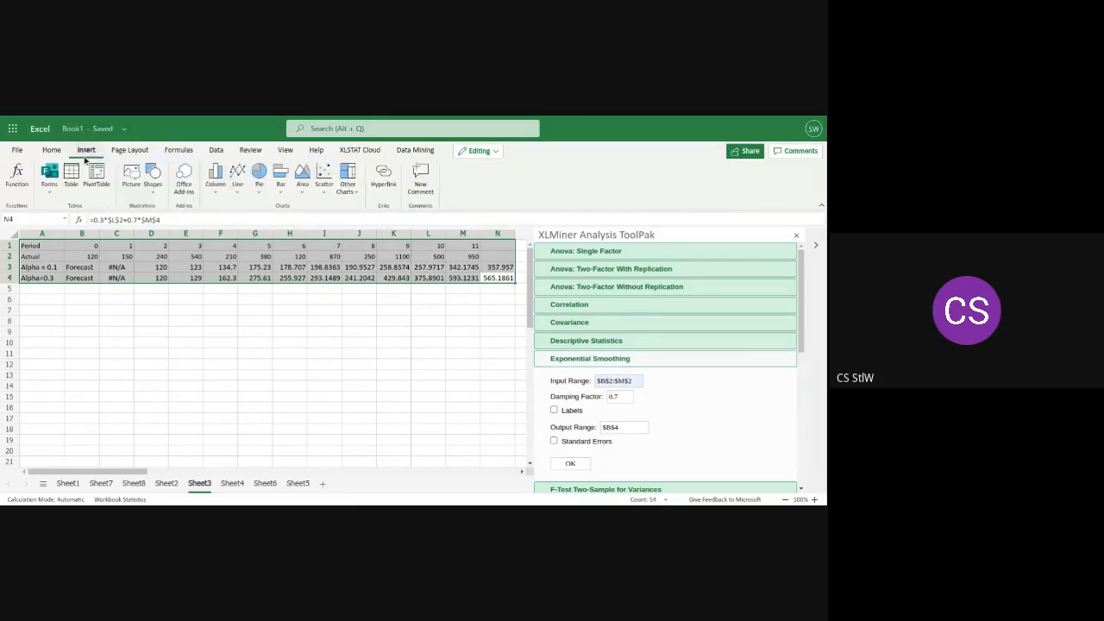
click(244, 191)
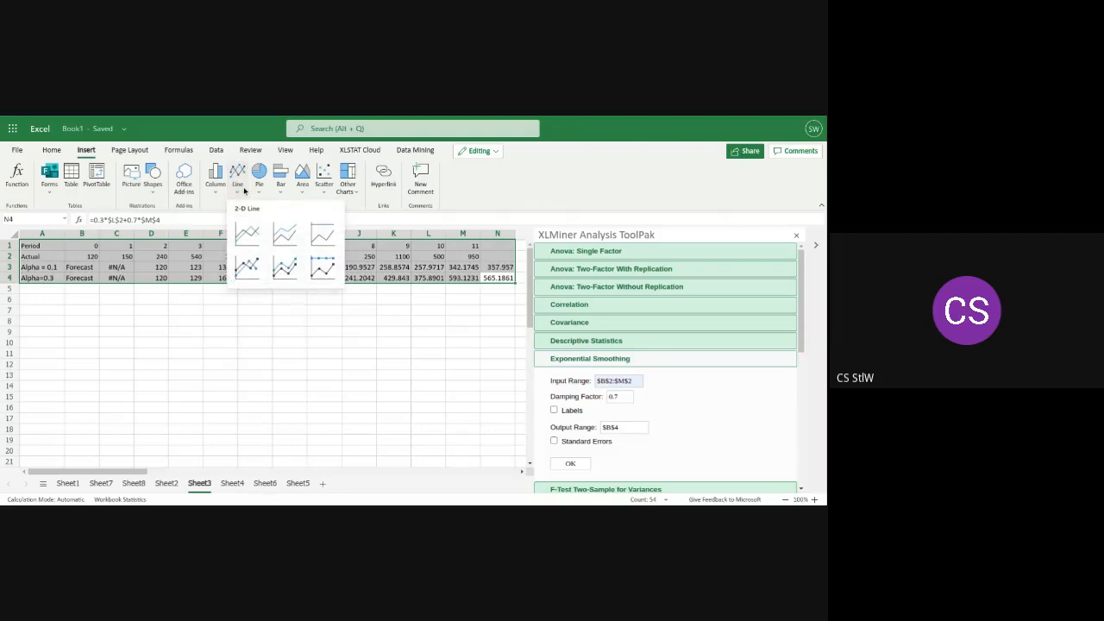
click(248, 234)
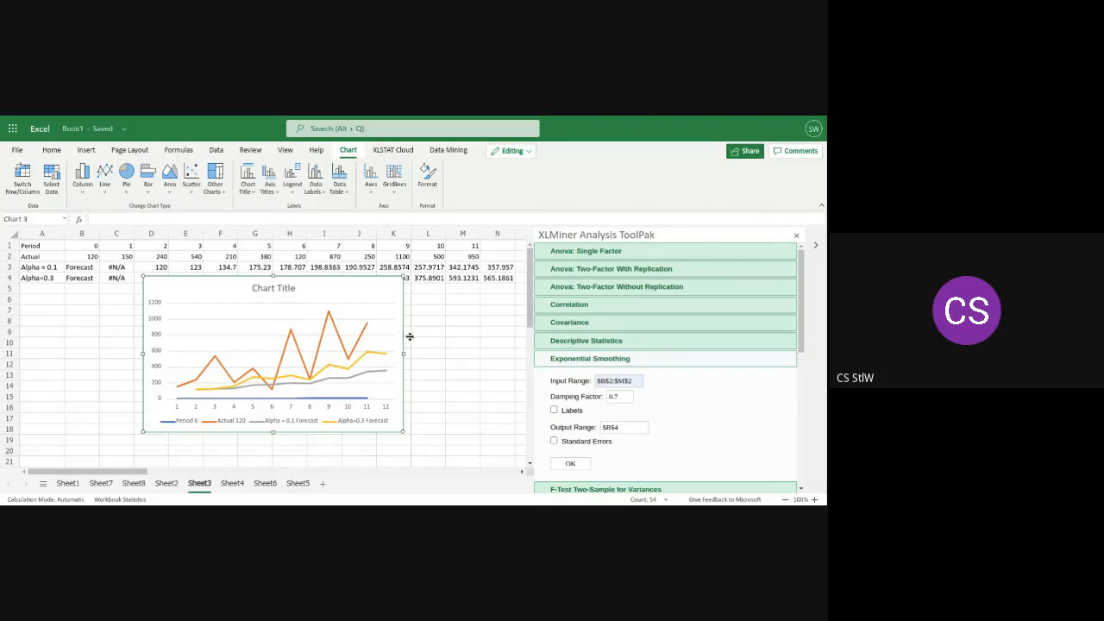
Cut the line chart of the actual and two forecast rows from Sheet3
click(454, 363)
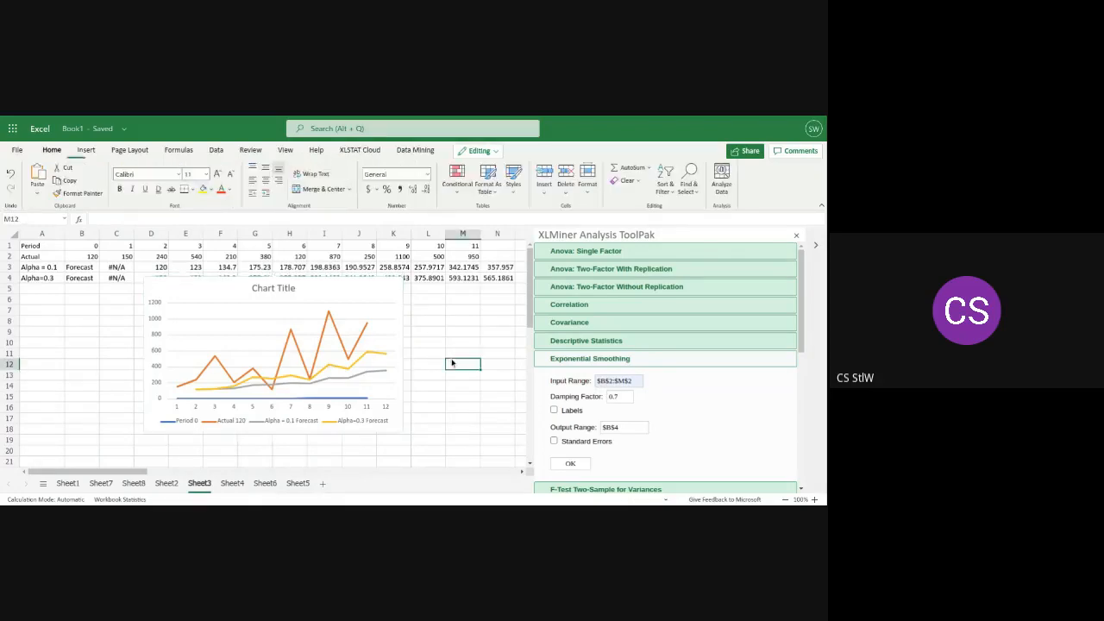
right_click(327, 352)
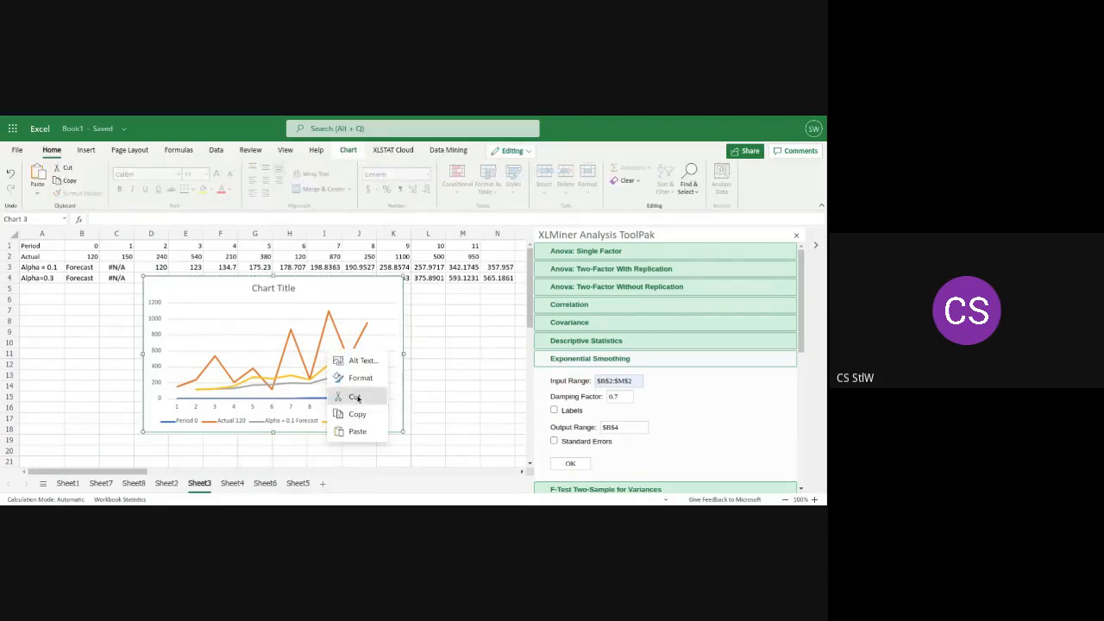
click(355, 397)
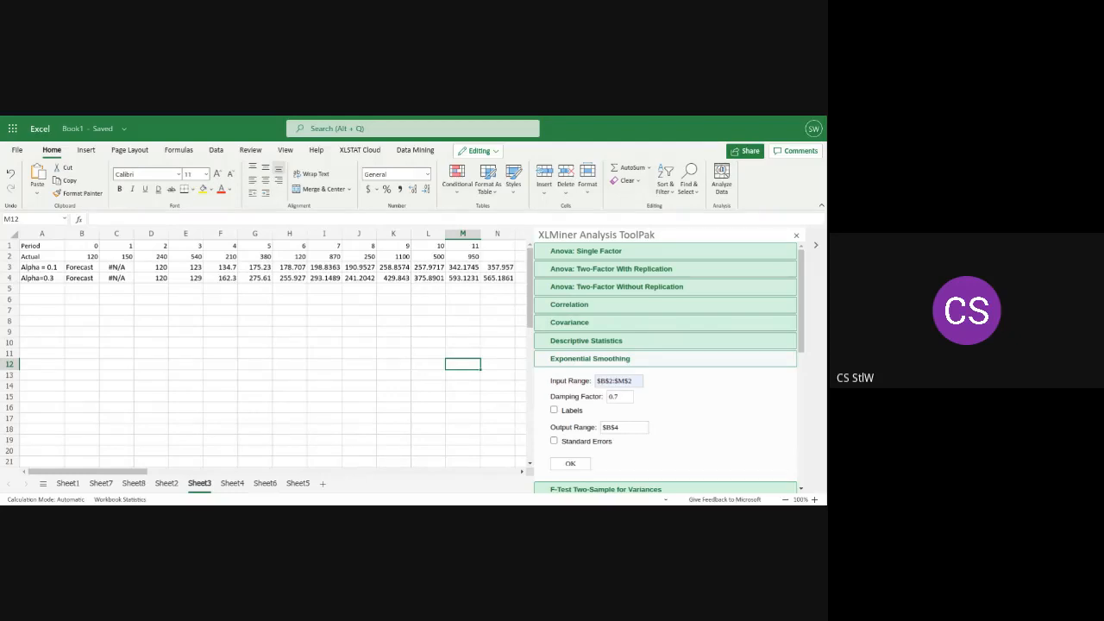
Try to run exponential smoothing on $B$1:$M$2 with damping factor 0.2 and output range $B$4
click(621, 397)
click(614, 381)
click(614, 381)
key(BackSpace)
text(1)
click(622, 397)
key(BackSpace)
text(2)
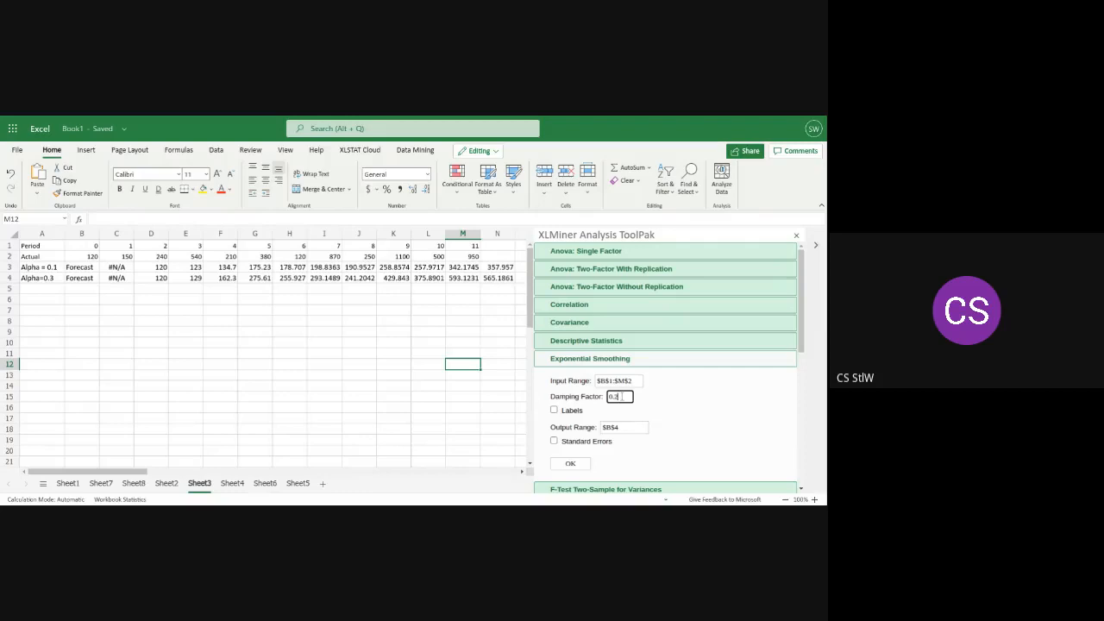
click(570, 464)
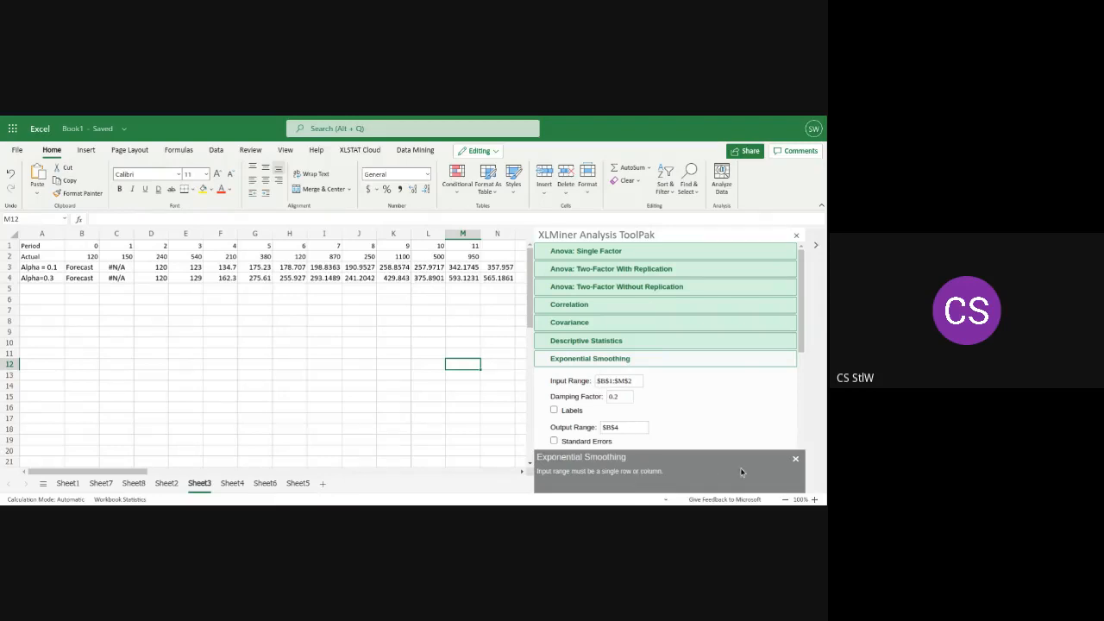
click(796, 461)
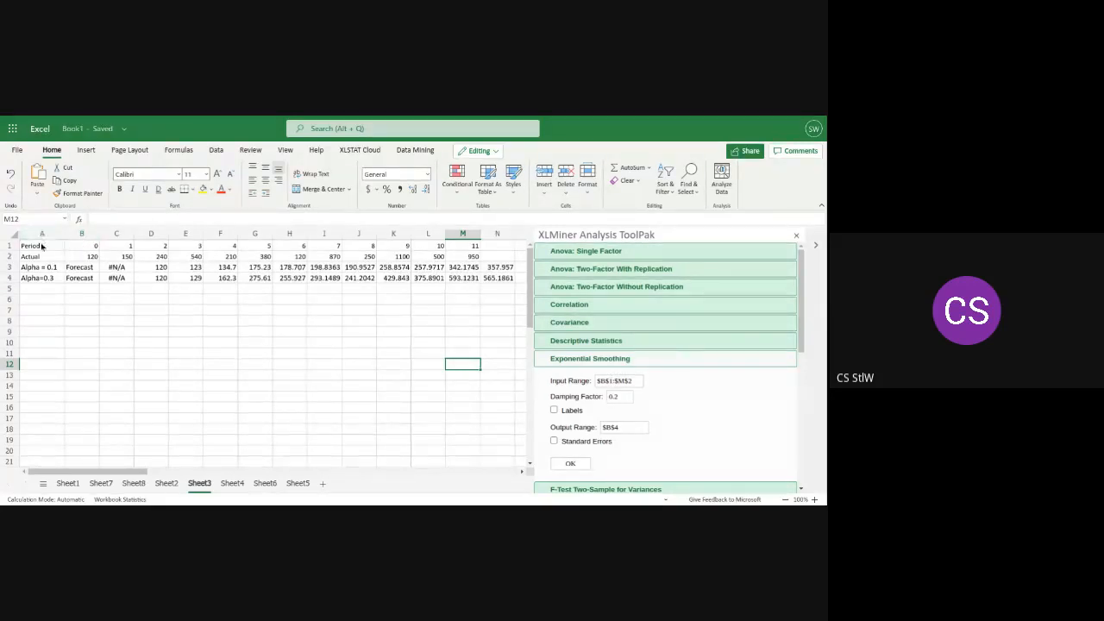
Try to run the exponential smoothing with the input range $A$1:$M$2
click(607, 380)
click(571, 463)
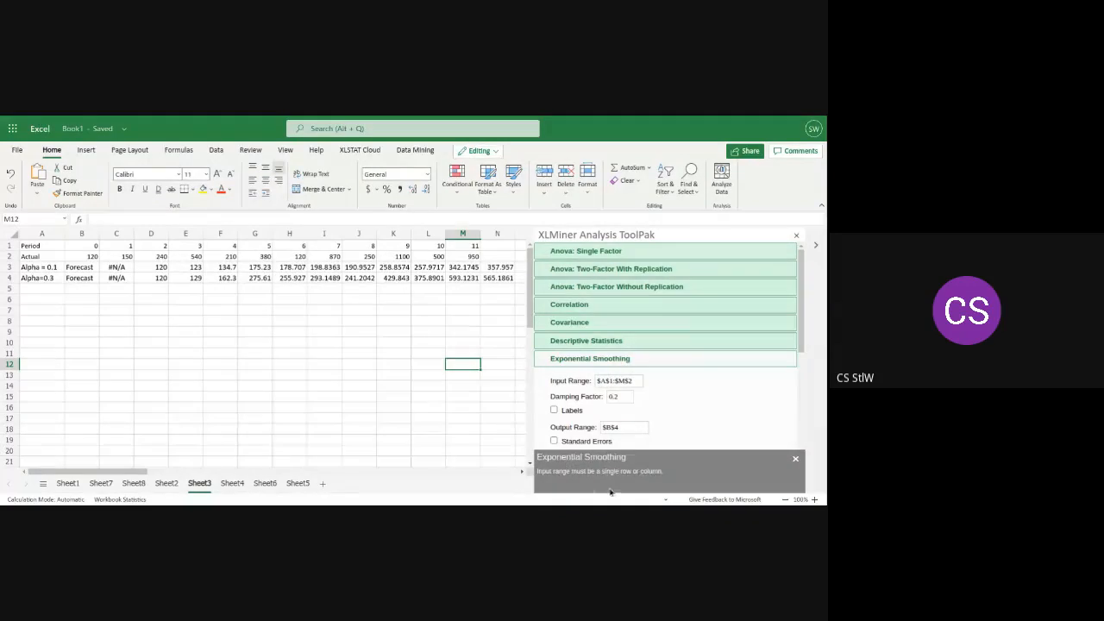
click(797, 459)
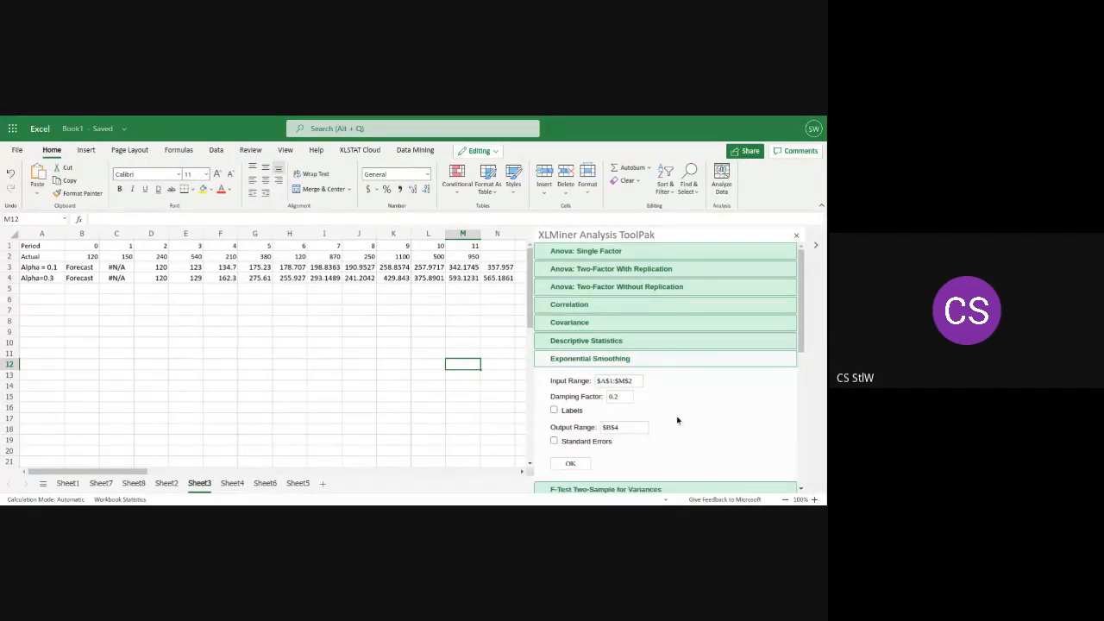
Set the input range to $B$2:$M$2 and run exponential smoothing with damping factor 0.2 and output range $B$4
click(607, 380)
key(BackSpace)
text(B)
click(613, 381)
key(BackSpace)
text(2)
click(568, 466)
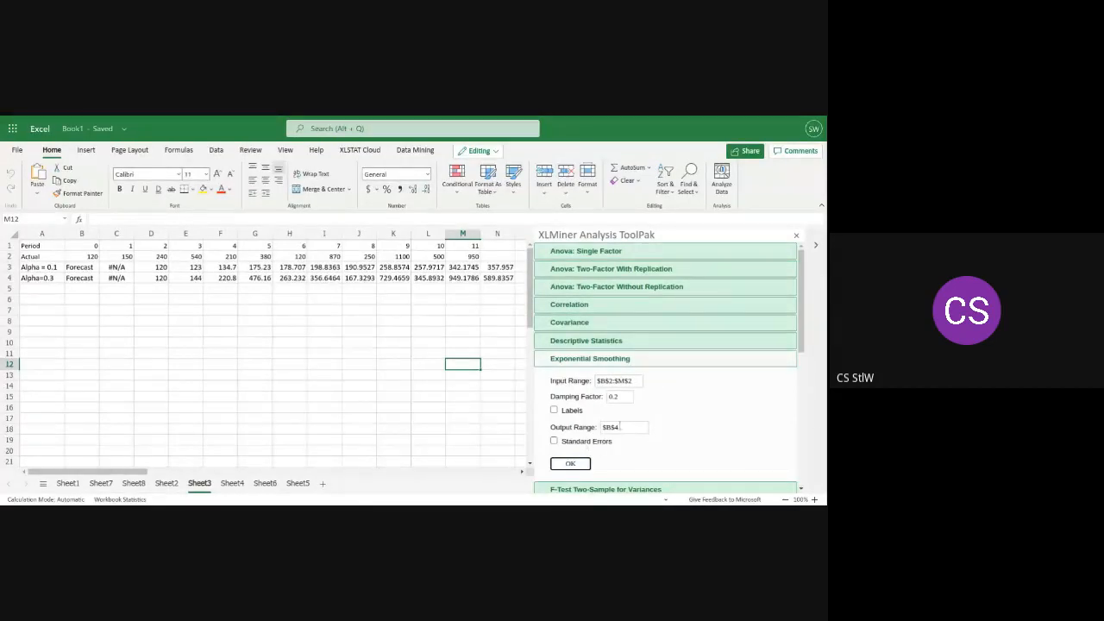
Set the damping factor to 0.7 and rerun exponential smoothing into output range $B$4
click(621, 396)
key(BackSpace)
text(7)
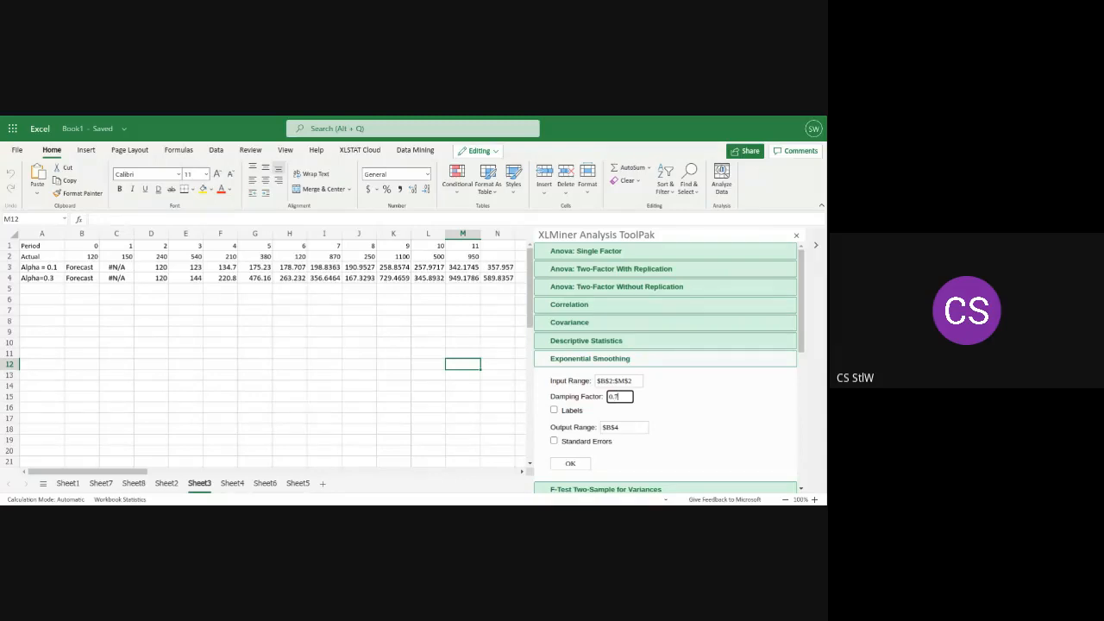
click(571, 464)
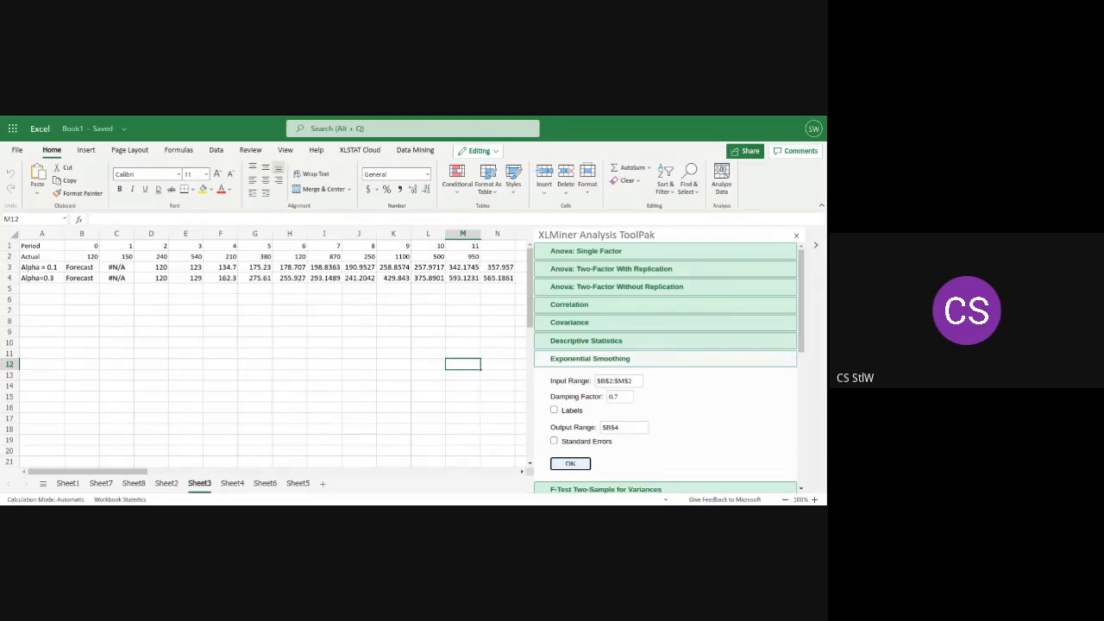
Run exponential smoothing on $B$2:$M$2 with damping factor 0.2 and output range $B$5
click(627, 395)
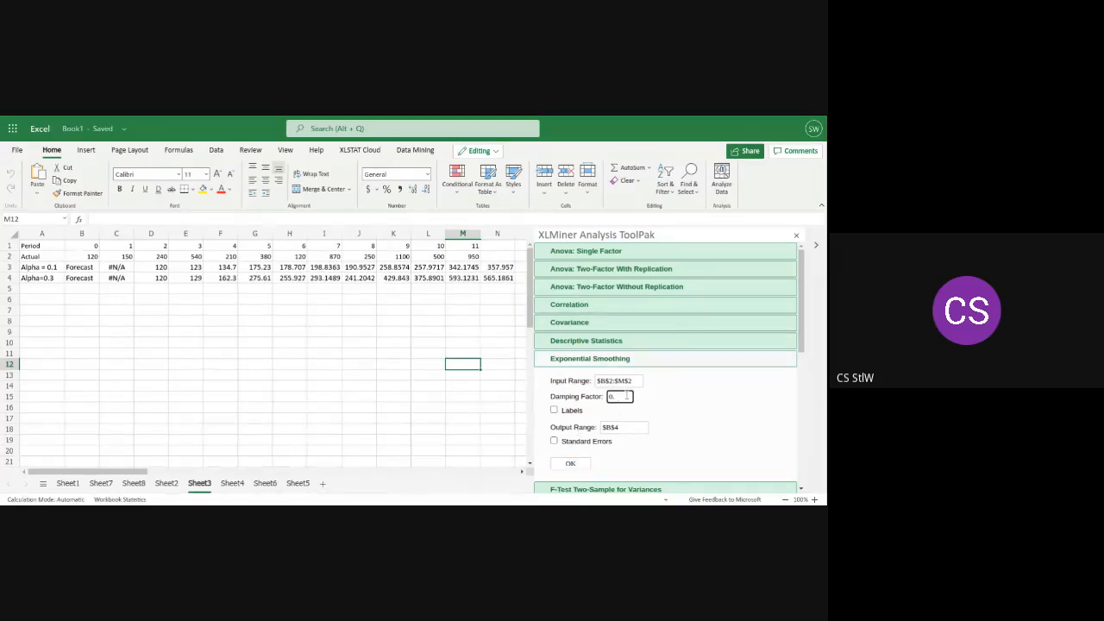
text(2)
click(621, 426)
text($B$5)
click(570, 467)
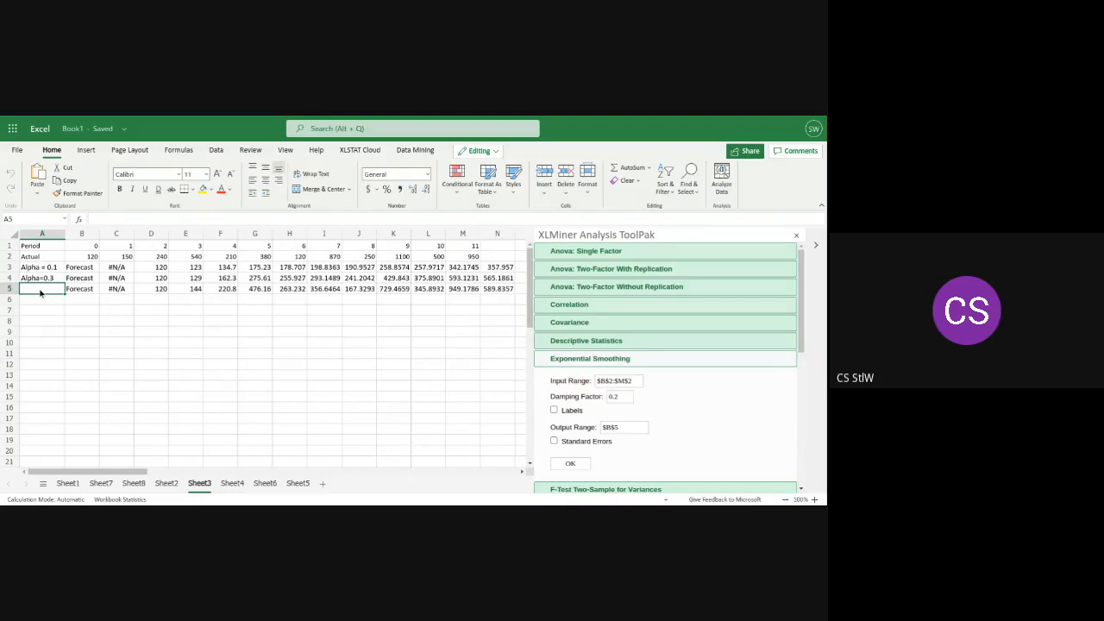
Label the third forecast row "Alpha = 0.8" in cell A5
text(A)
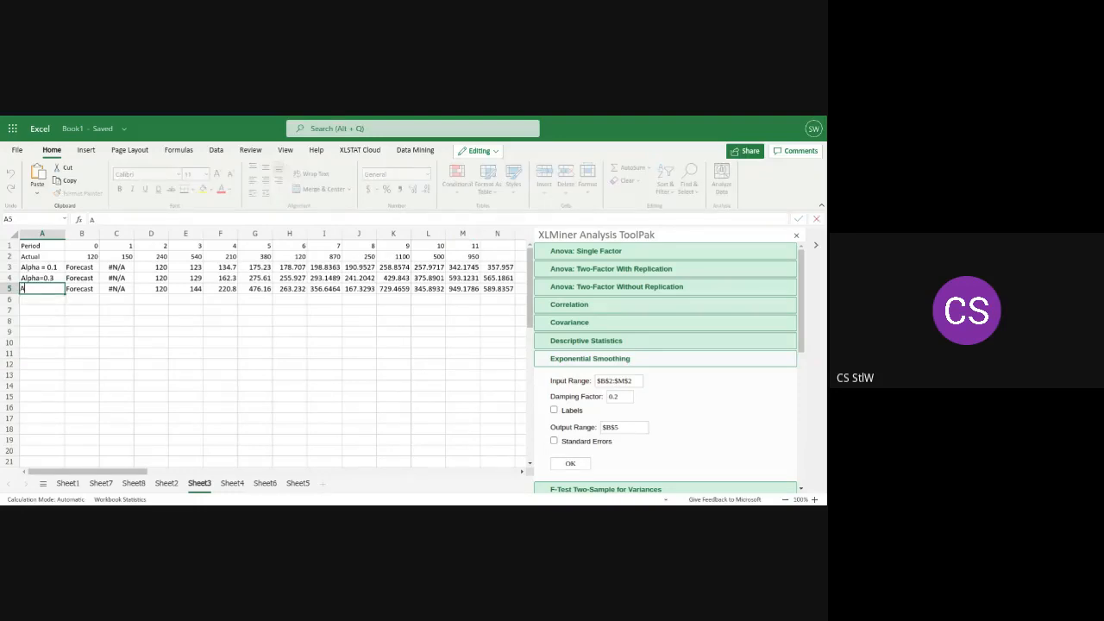
text(lpha)
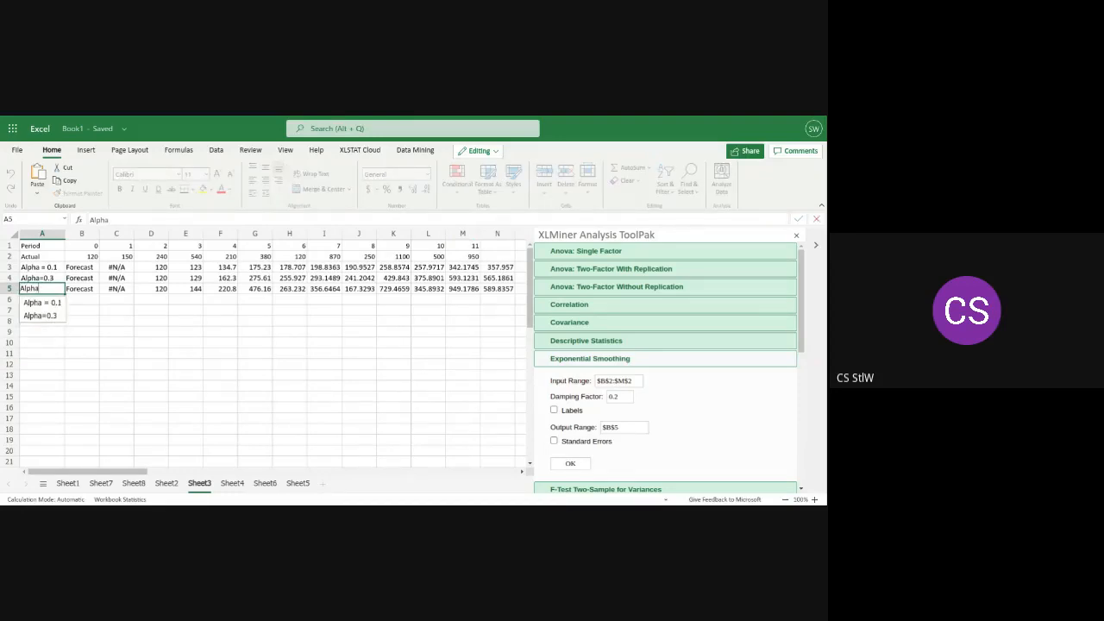
text( = )
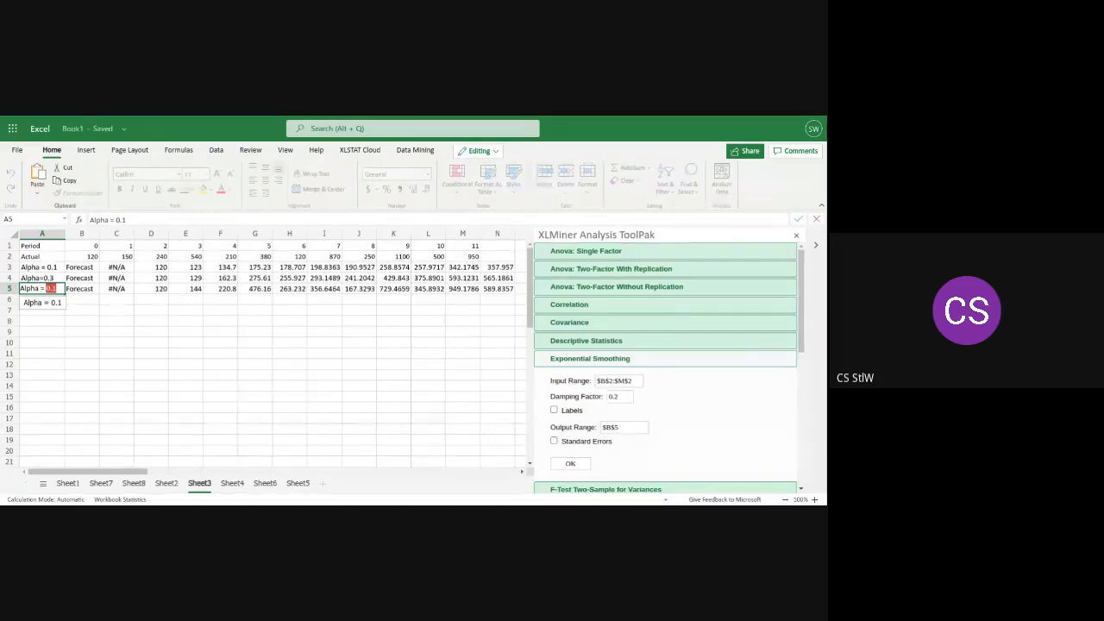
text(0.8)
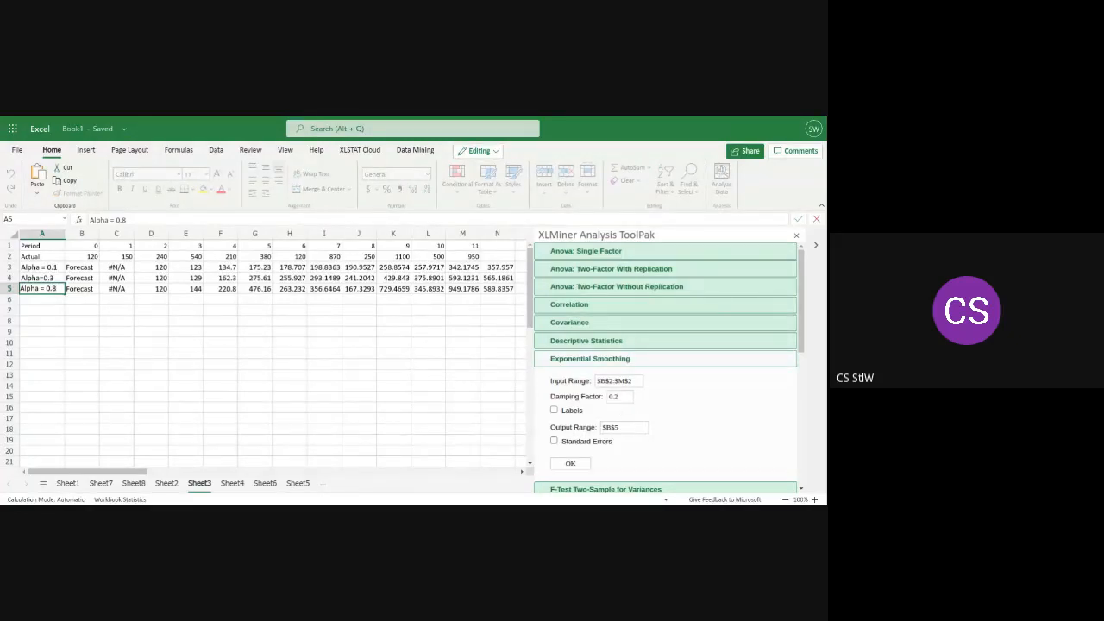
click(313, 318)
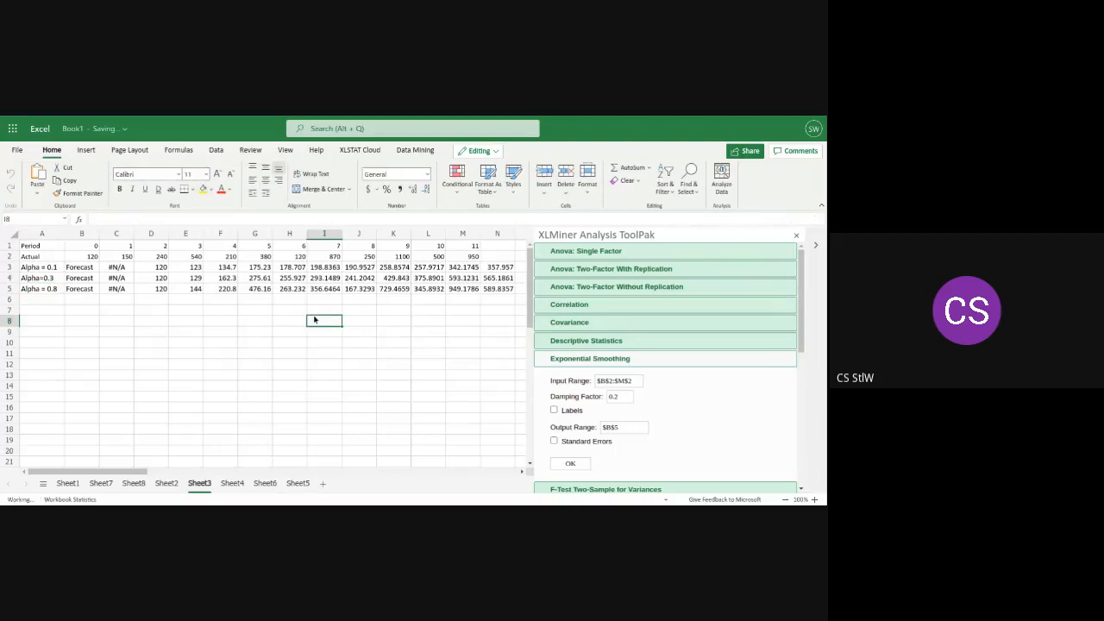
Insert a basic 2-D line chart from A1:N5 on Sheet3 and make it wider and taller
click(509, 290)
drag(509, 290, 37, 252)
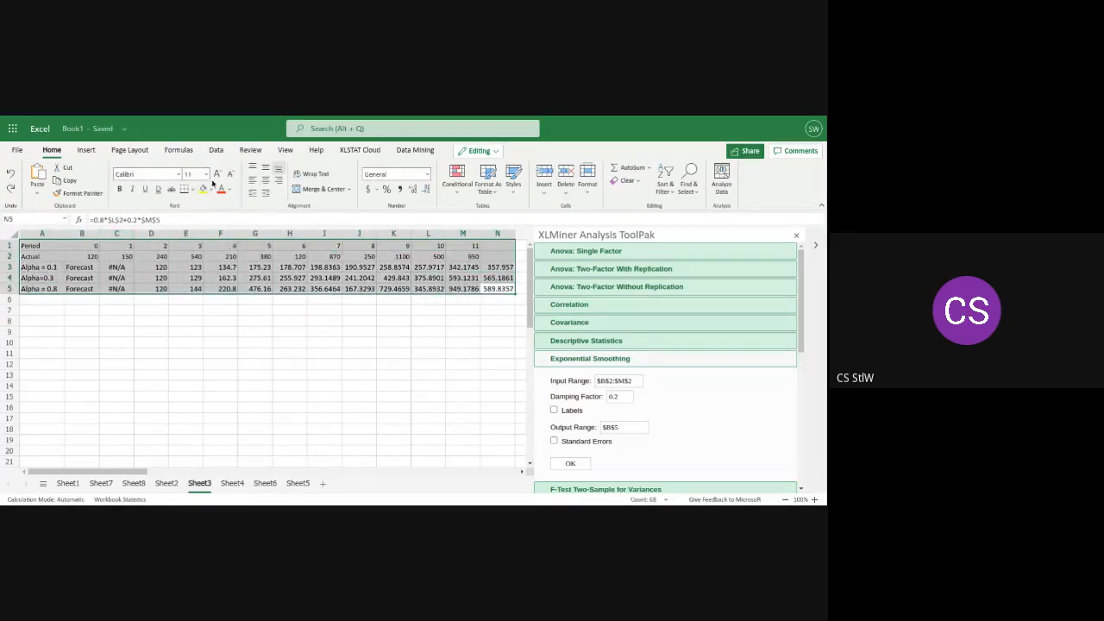
click(86, 151)
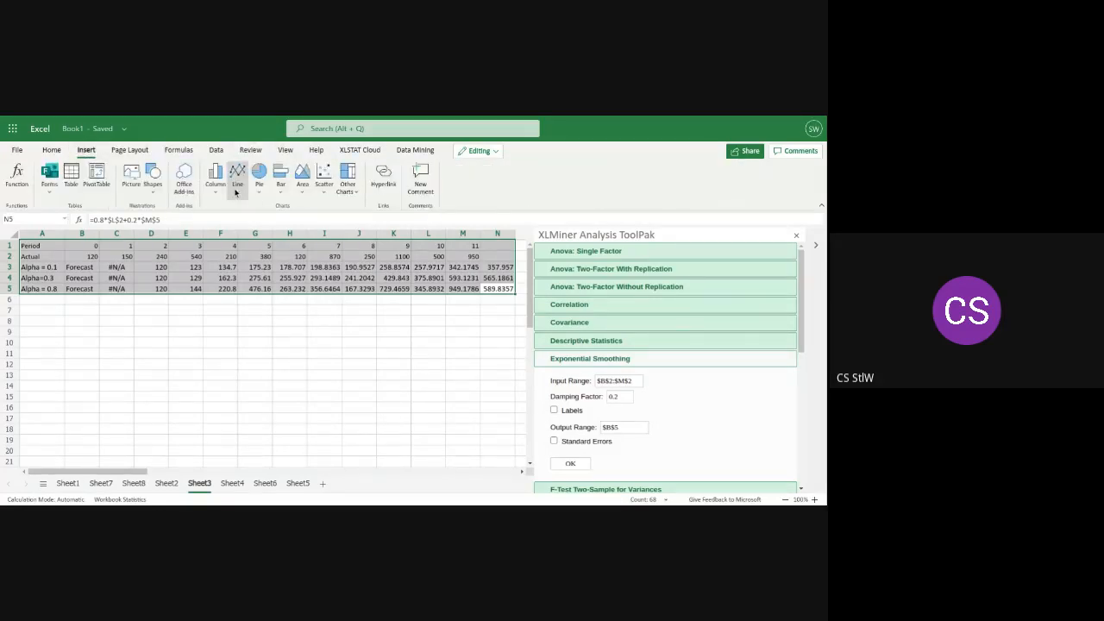
click(238, 181)
click(246, 233)
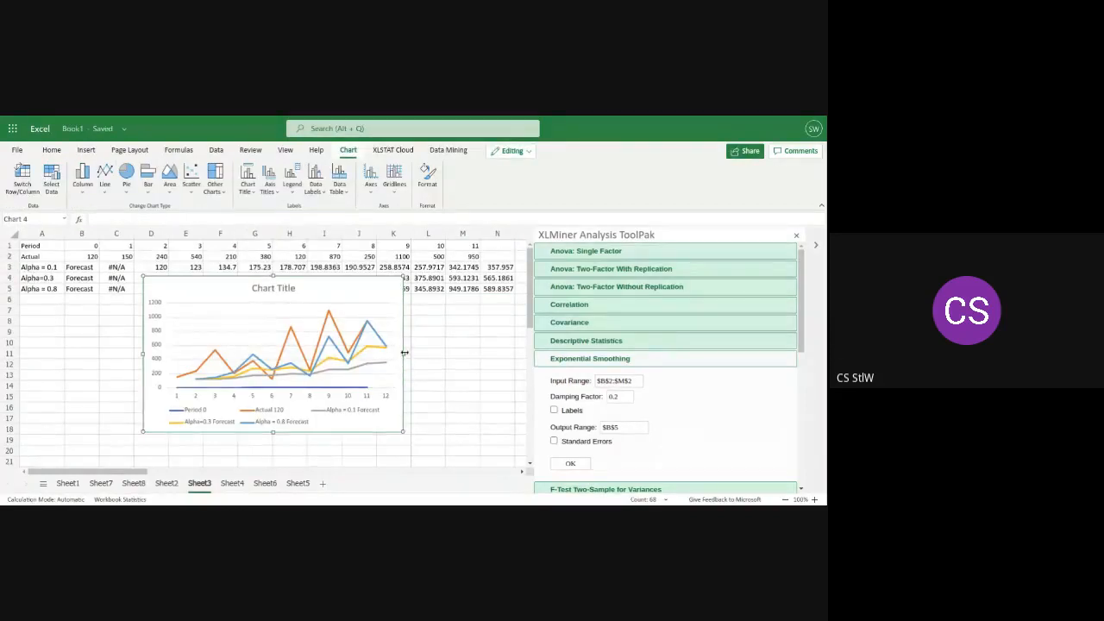
drag(403, 355, 464, 355)
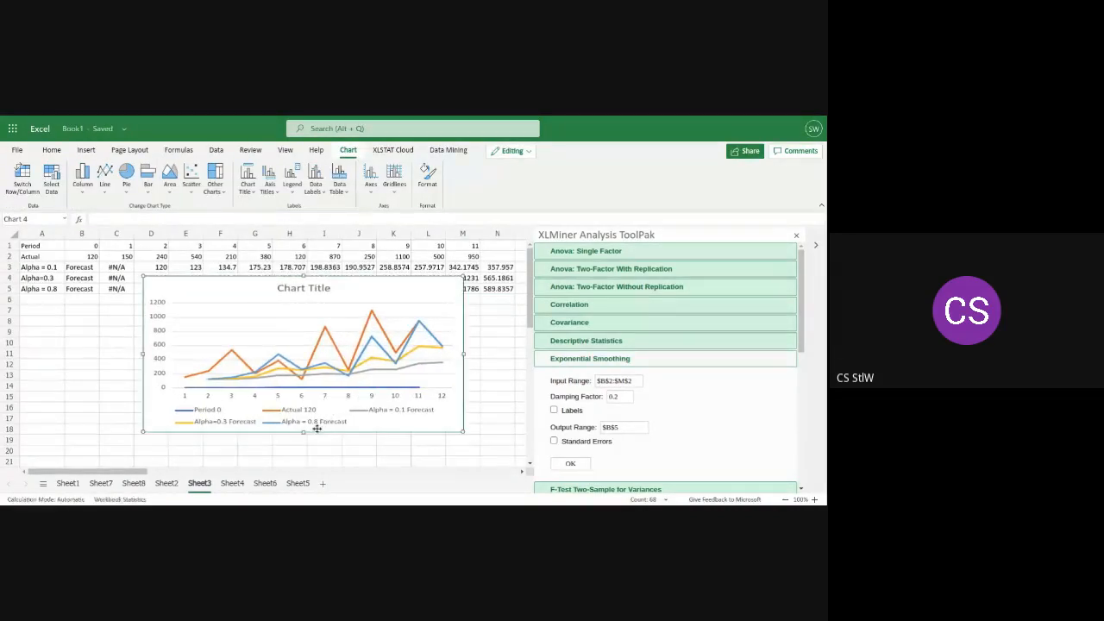
drag(302, 433, 300, 454)
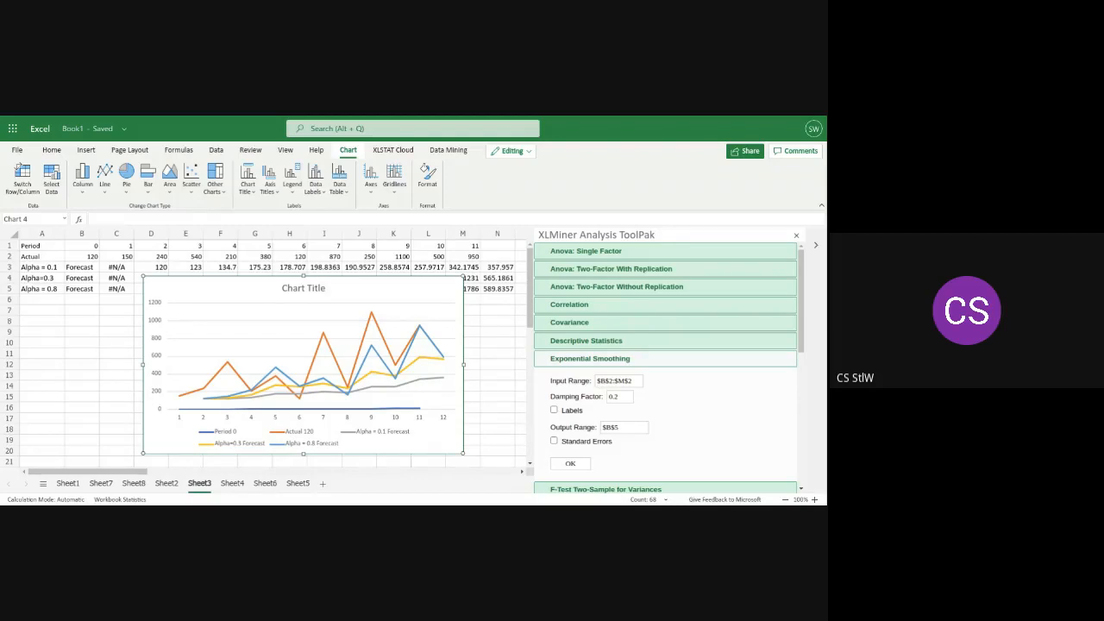
Go to Sheet4 with the A and B data columns and open the ToolPak's Correlation analysis
click(232, 484)
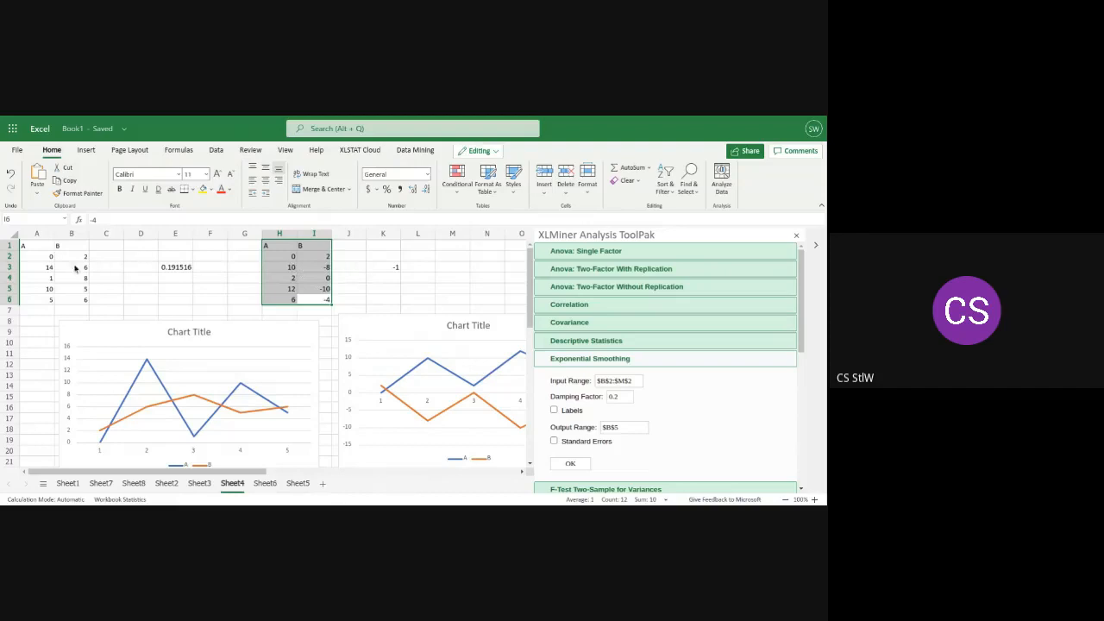
click(42, 258)
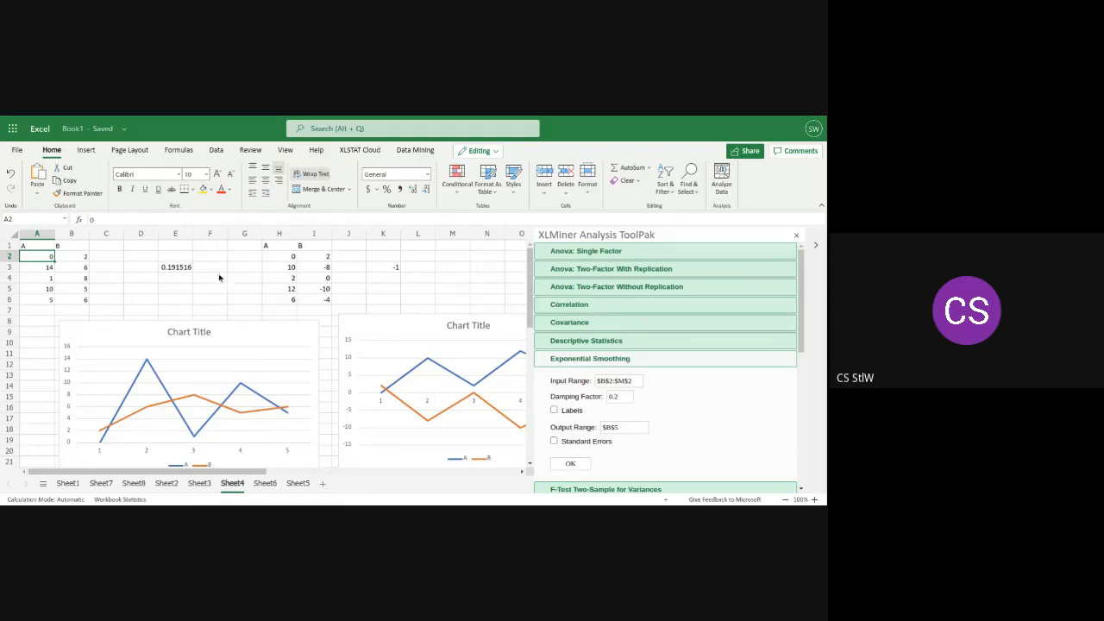
click(85, 269)
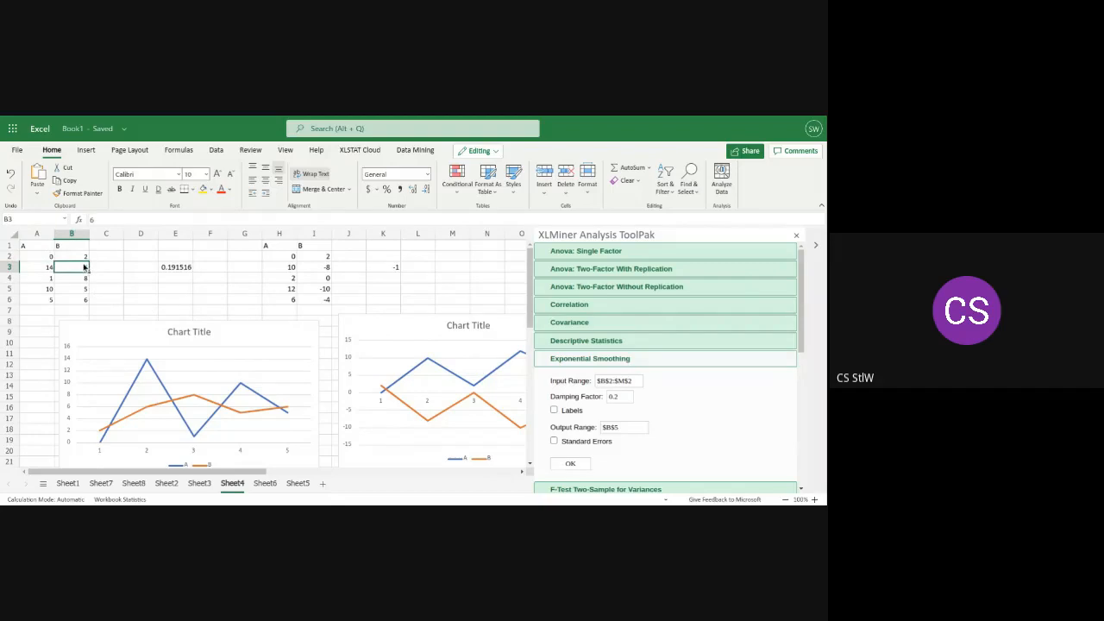
click(35, 257)
click(617, 312)
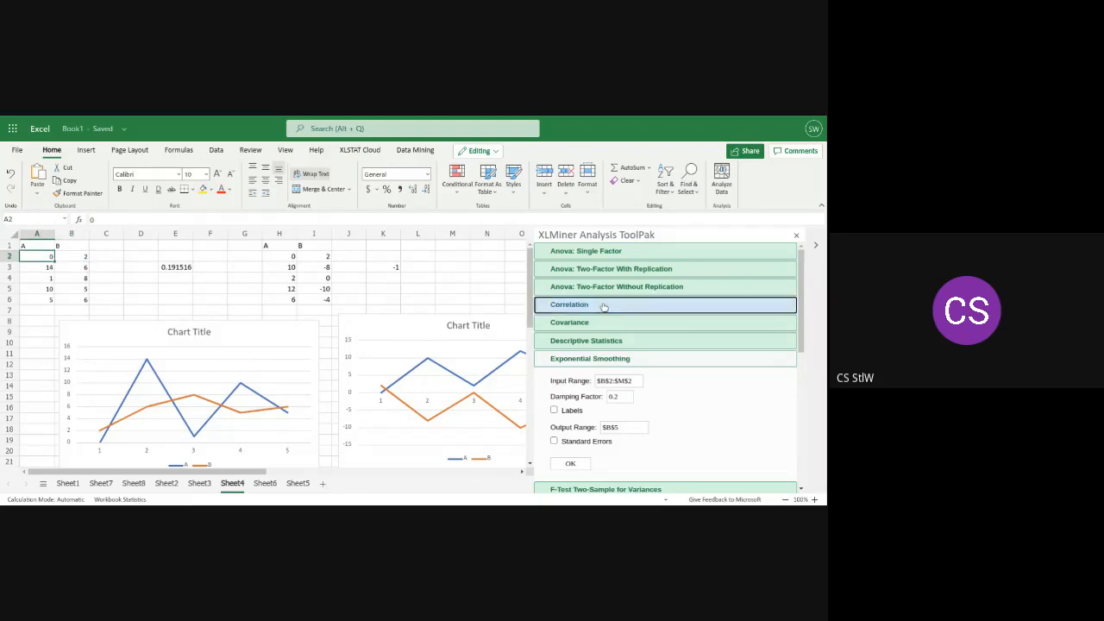
Enter $A$2:$A$6,$B$2:$B$6 as the correlation's input range
click(618, 327)
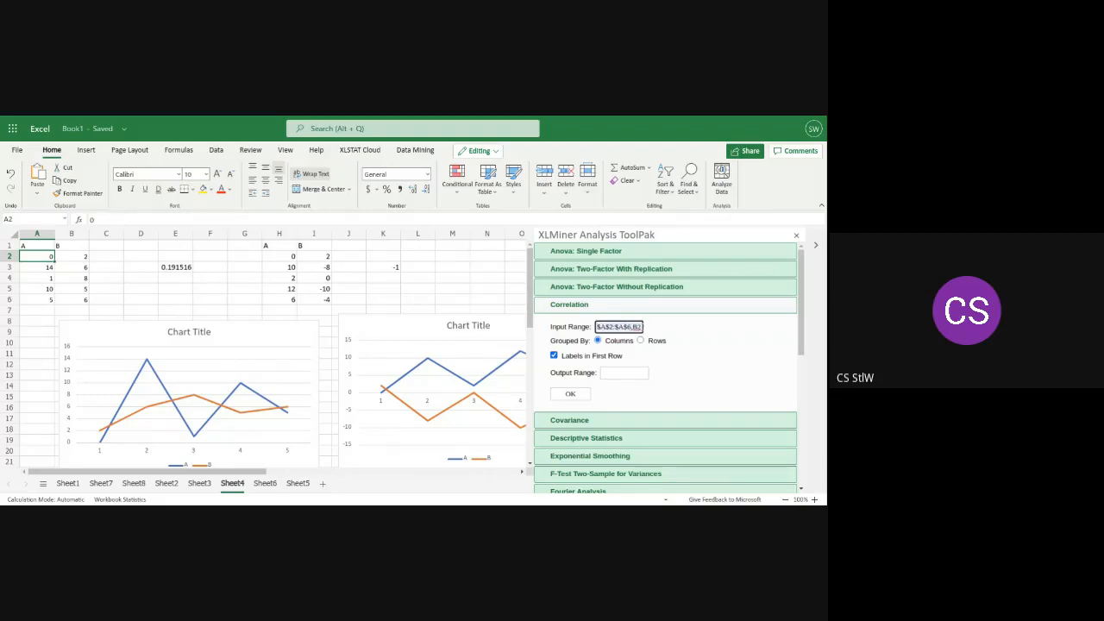
click(636, 328)
key(Right)
text($)
text(2:B)
text($)
key(Right)
text($)
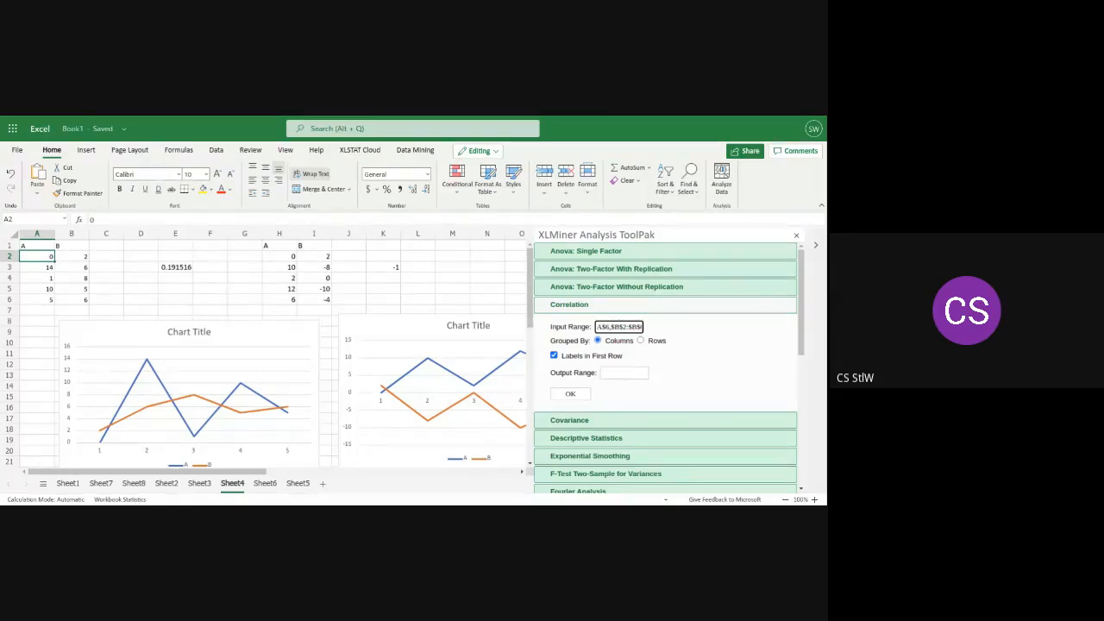
Set the correlation's output range to $D$1, turn off Labels in First Row, and try to run the analysis
click(607, 372)
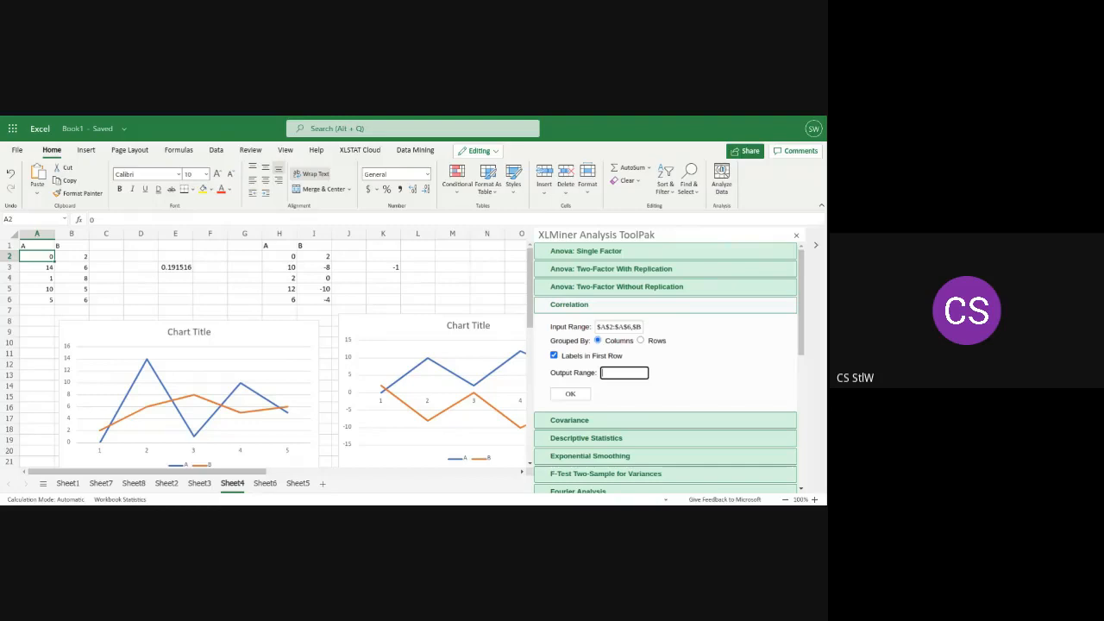
text($d)
key(BackSpace)
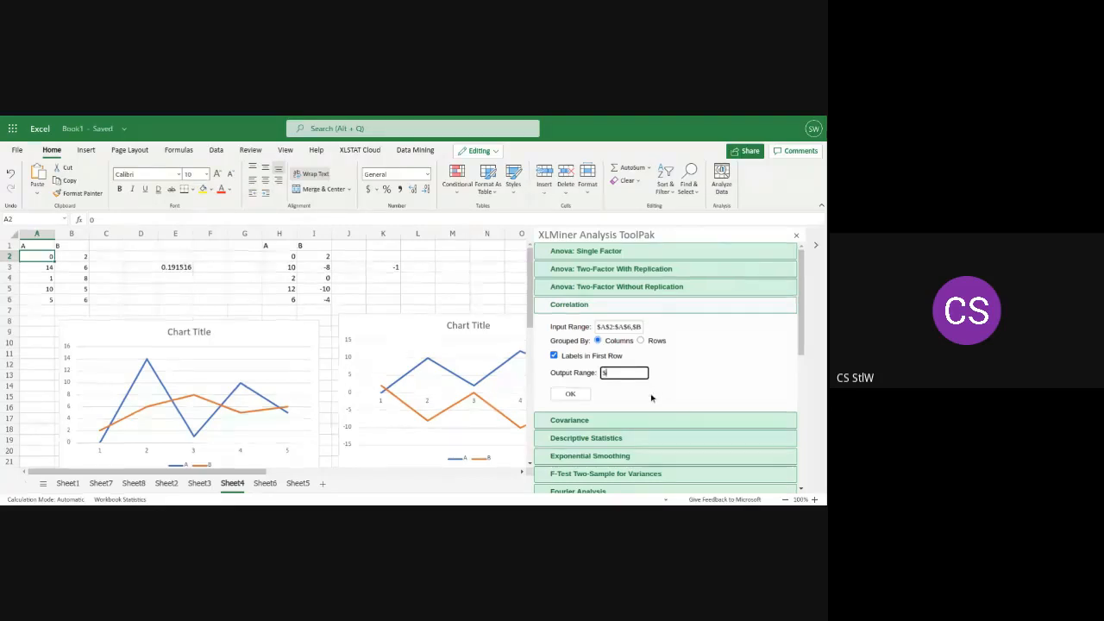
text(D$1)
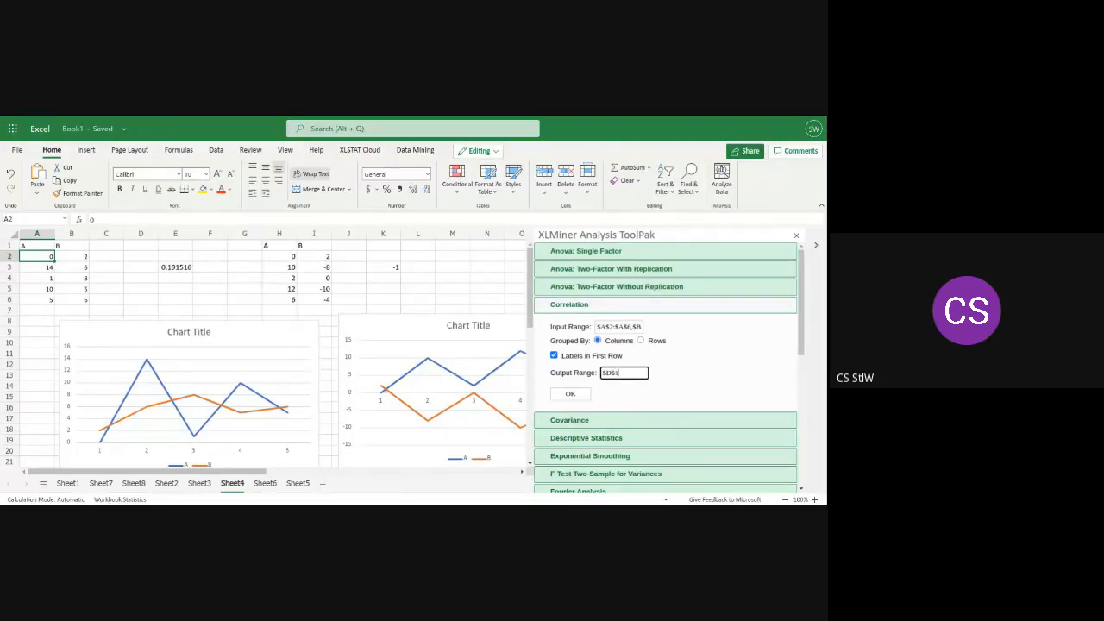
click(554, 356)
click(563, 395)
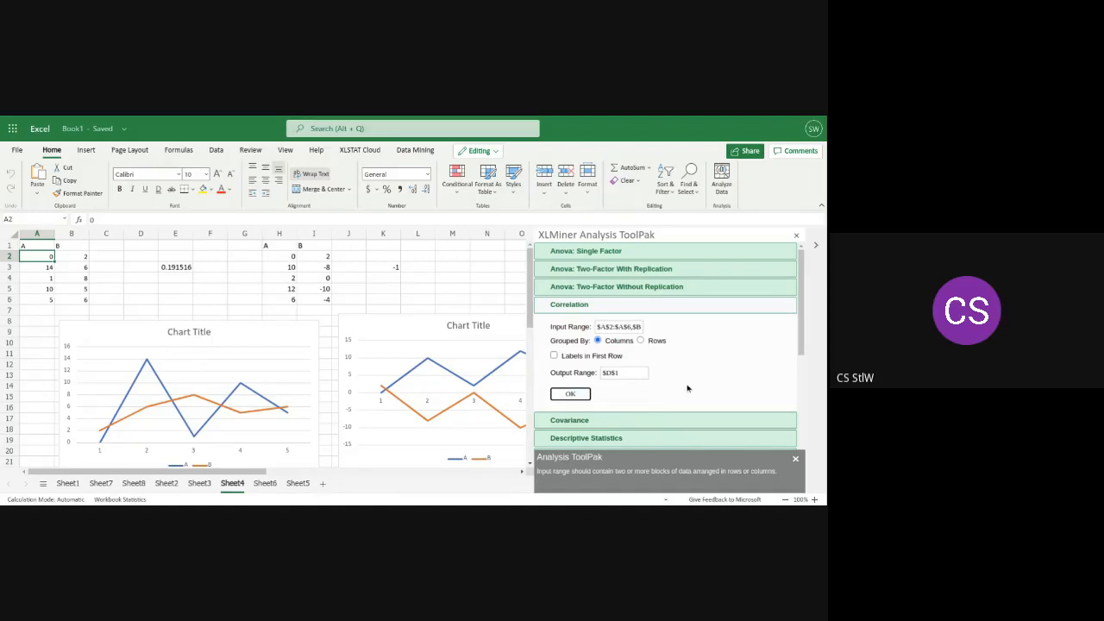
Replace the correlation's input range with $A$2:$B$6 and run the analysis
click(634, 326)
click(619, 327)
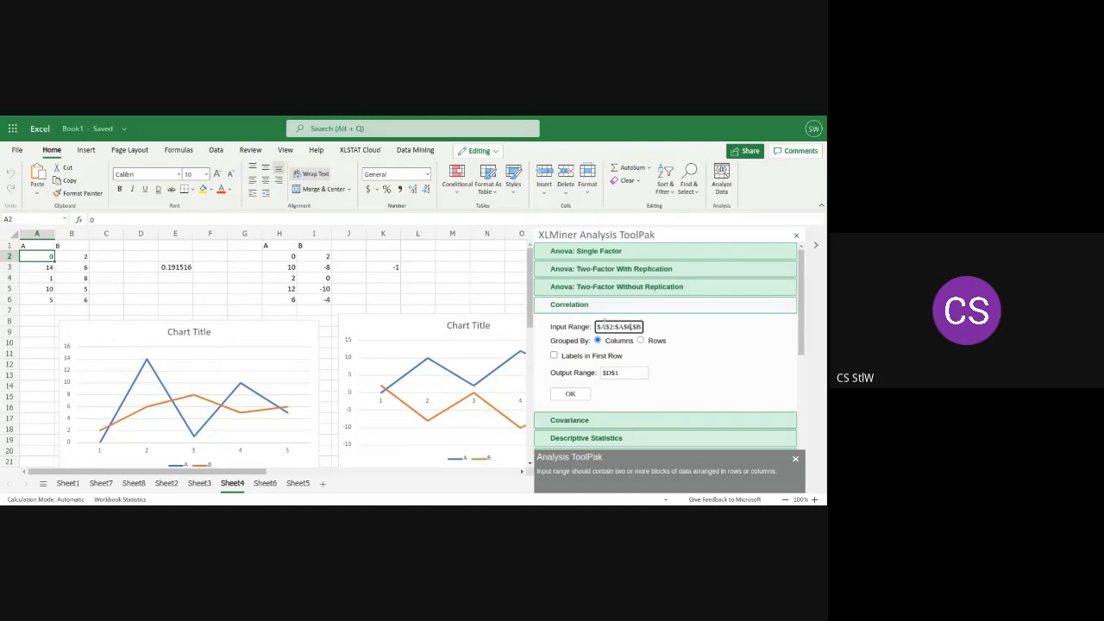
drag(597, 327, 644, 328)
text($A$)
key(BackSpace)
text($2:$B$)
click(568, 395)
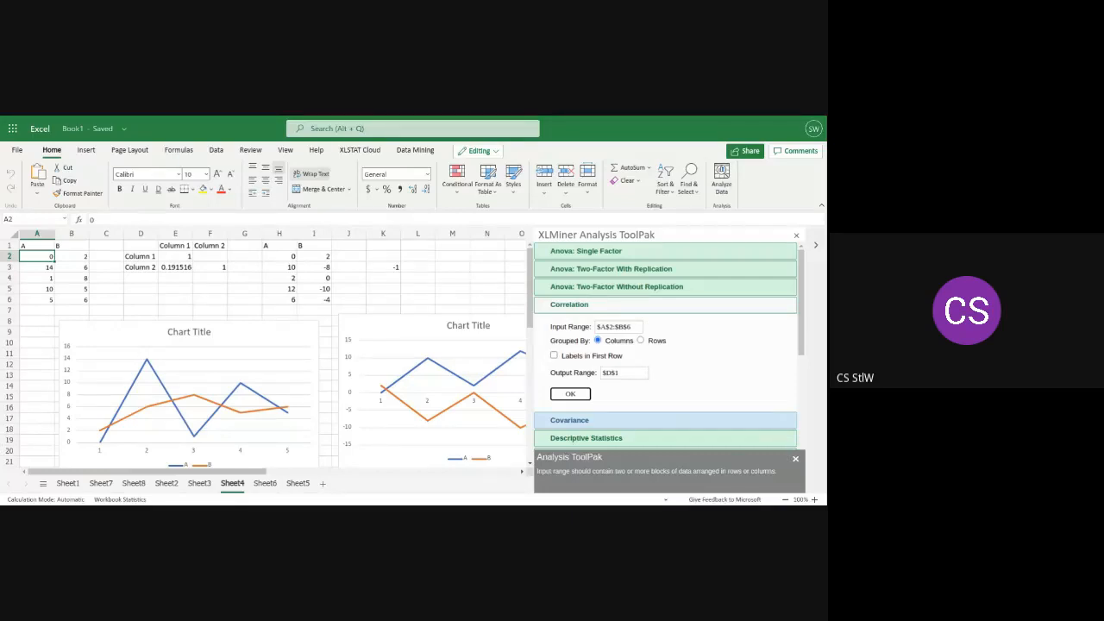
Cut both existing line charts from Sheet4
click(173, 269)
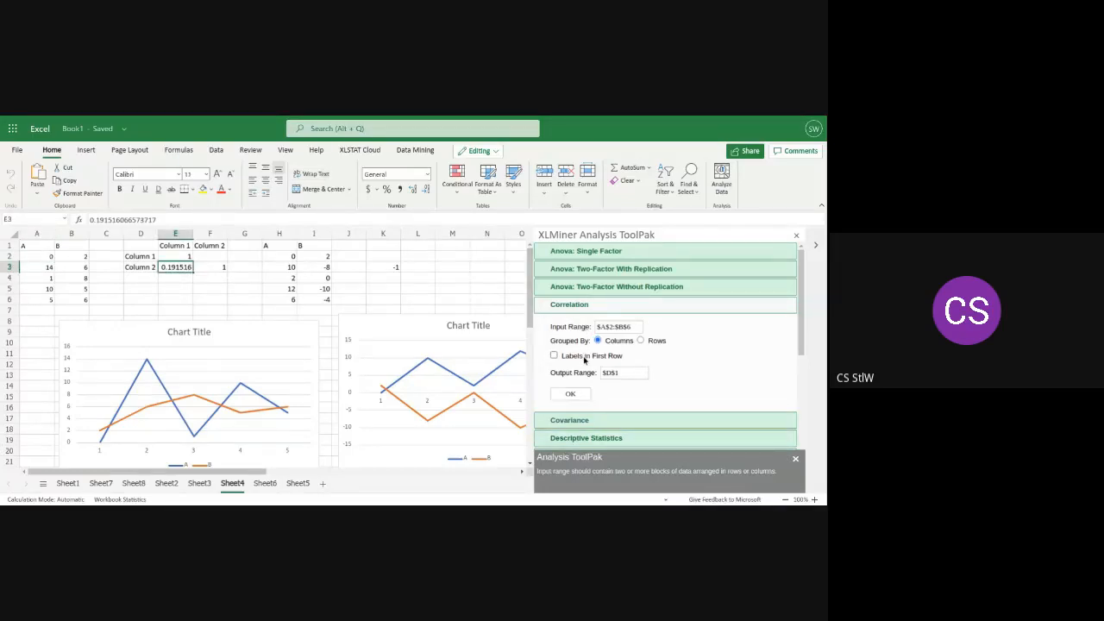
right_click(274, 359)
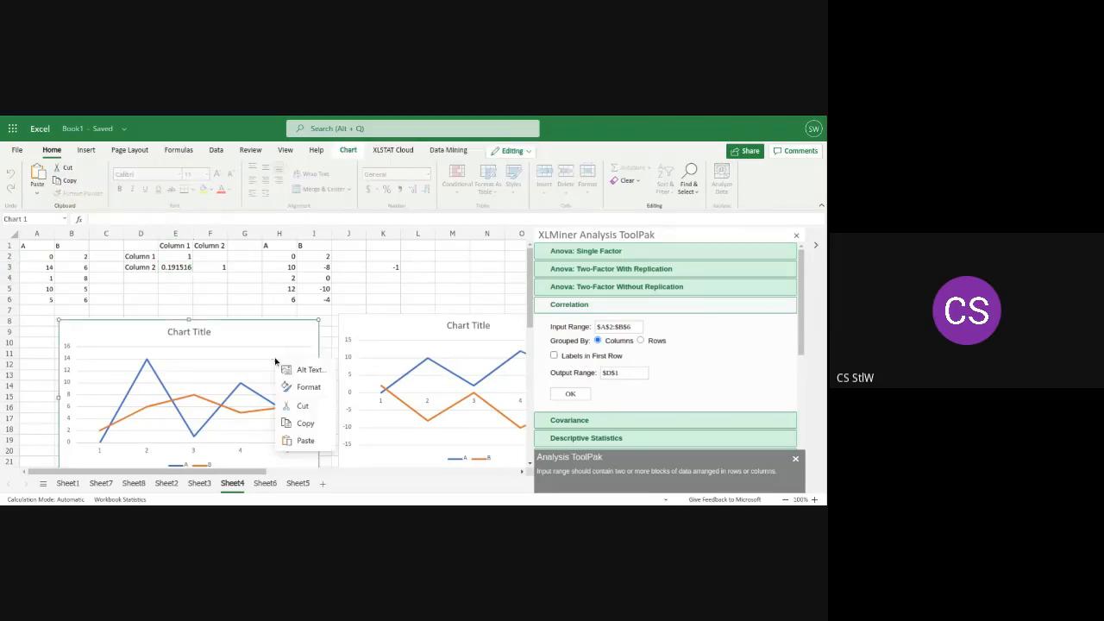
click(302, 406)
right_click(368, 408)
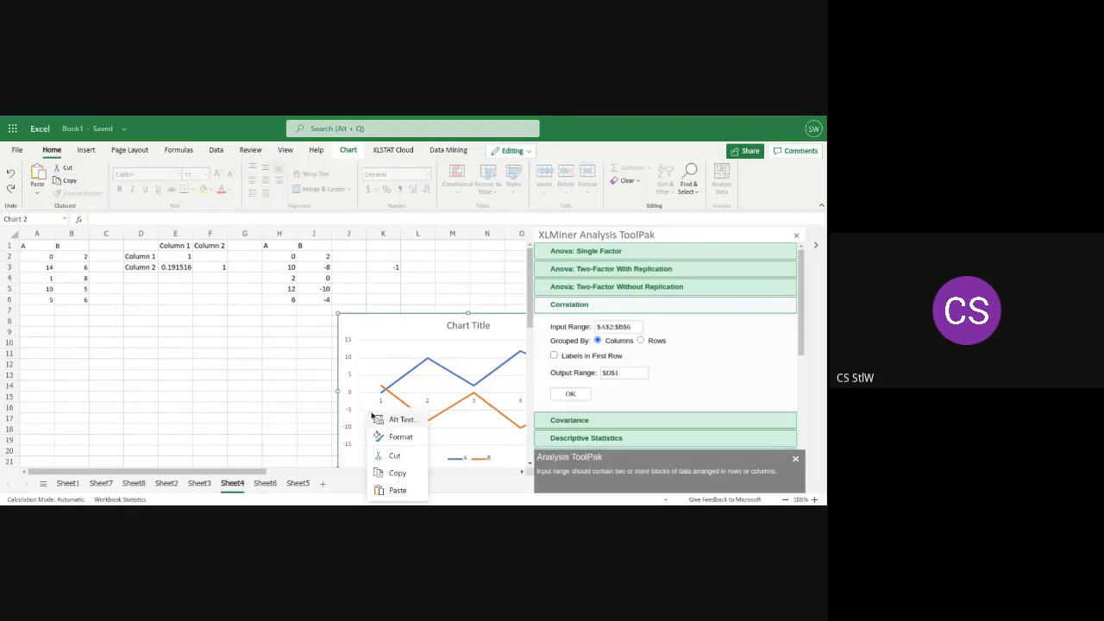
click(402, 457)
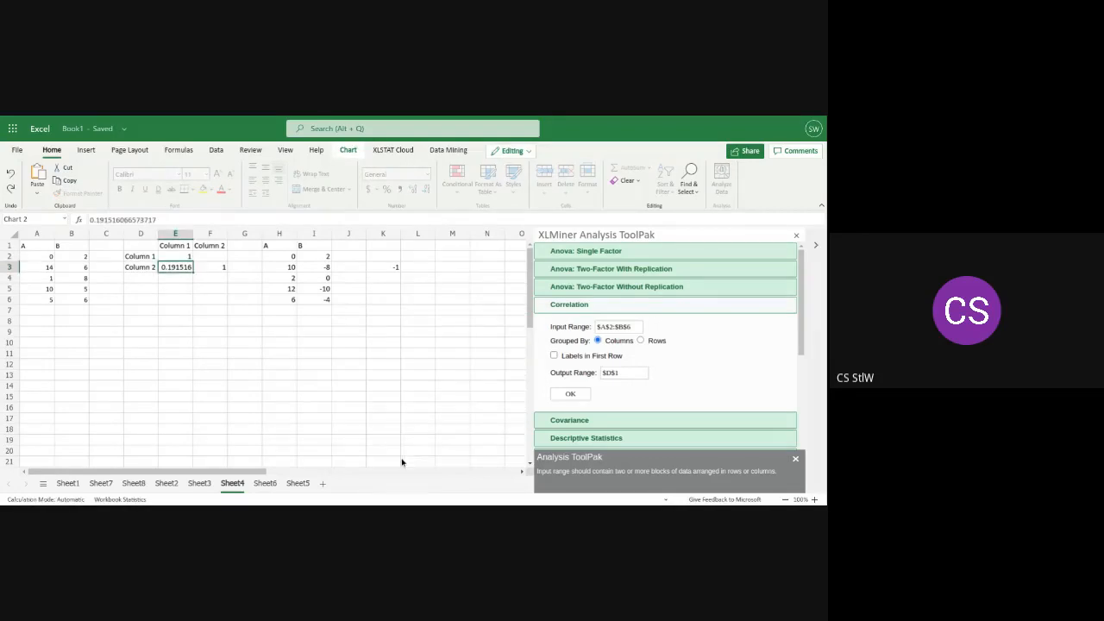
Clear the correlation coefficient from cell E3
right_click(176, 271)
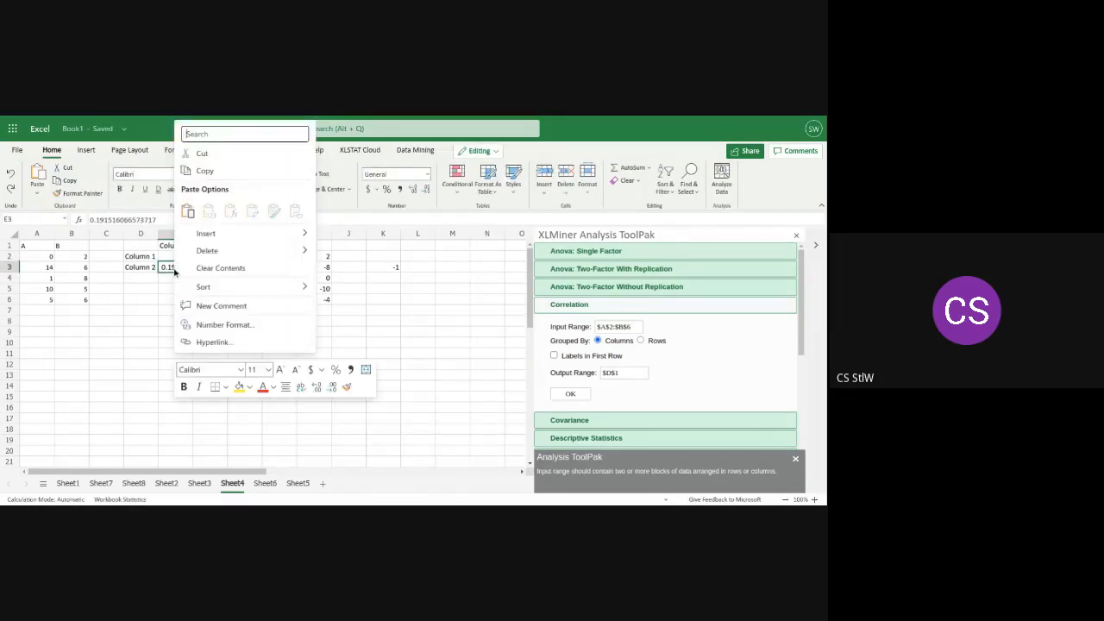
mouse_move(203, 251)
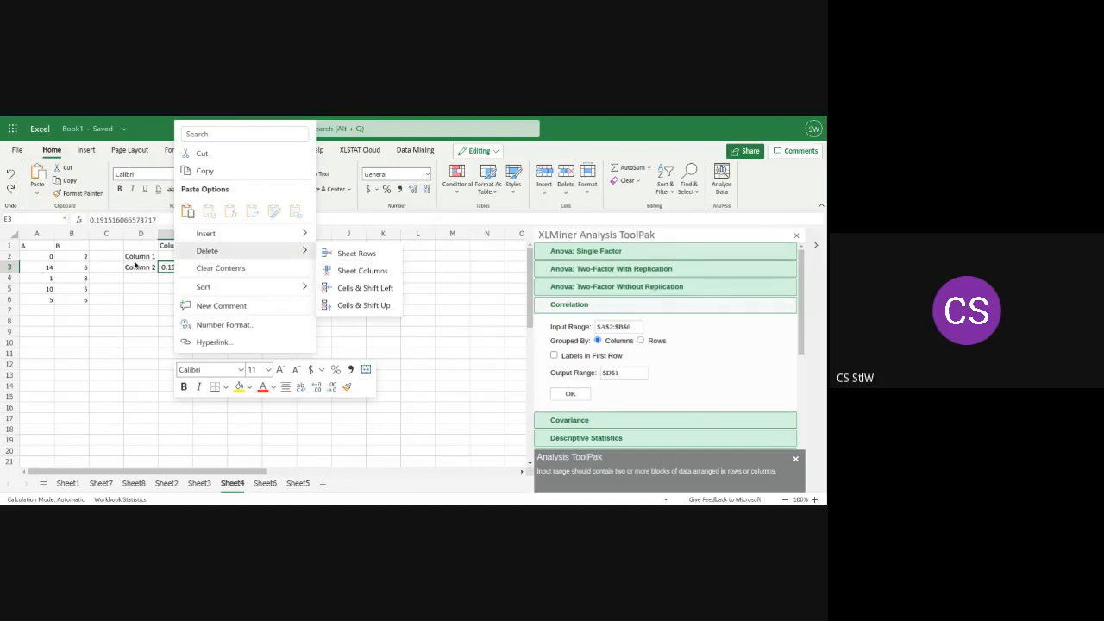
click(166, 269)
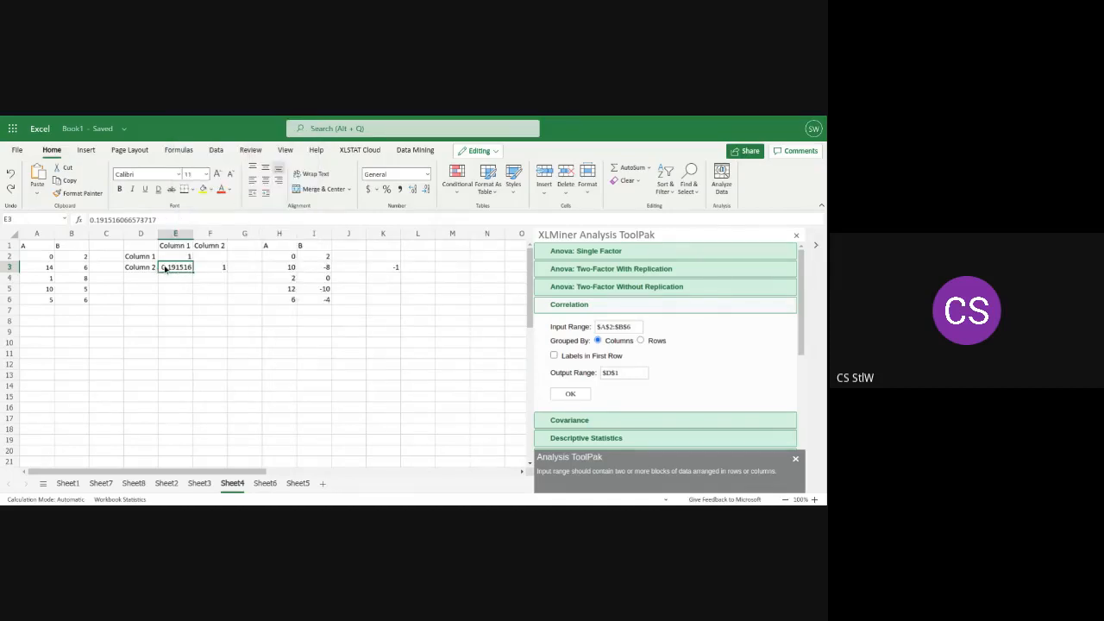
double_click(176, 268)
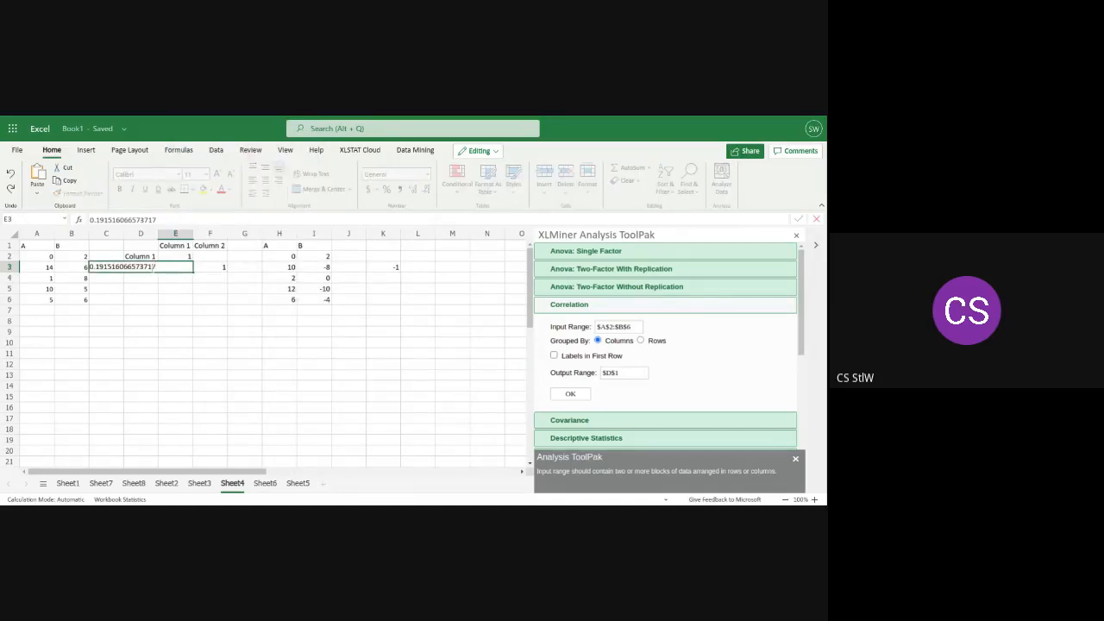
key(BackSpace)
key(BackSpace)
key(BackSpace)
key(BackSpace)
key(BackSpace)
key(BackSpace)
key(BackSpace)
key(BackSpace)
key(BackSpace)
key(BackSpace)
key(BackSpace)
key(BackSpace)
key(BackSpace)
key(BackSpace)
key(BackSpace)
key(BackSpace)
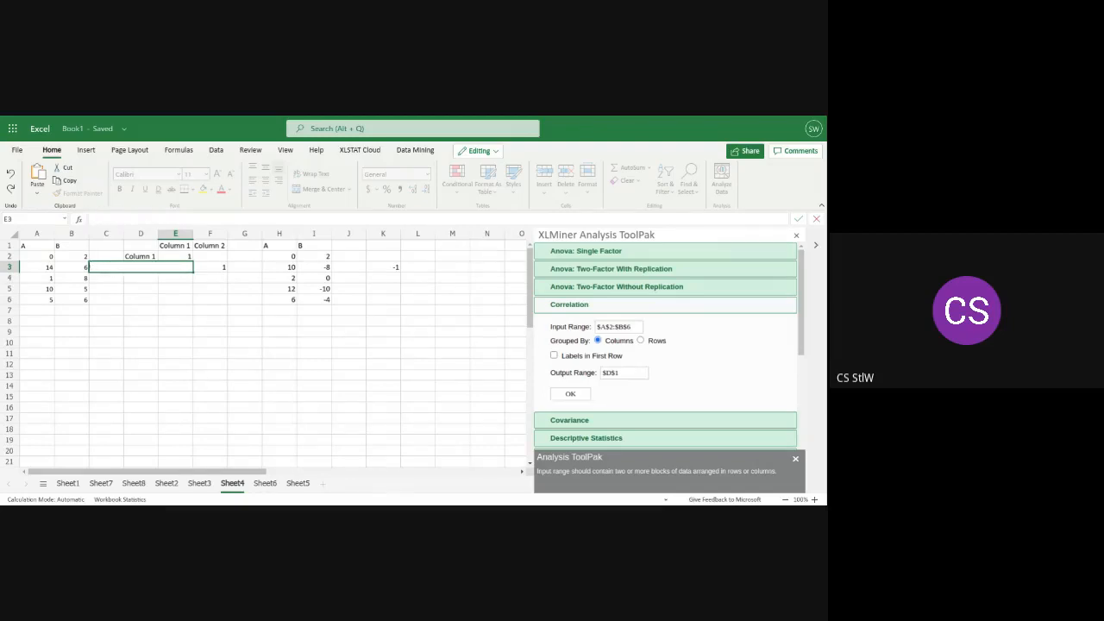
click(188, 291)
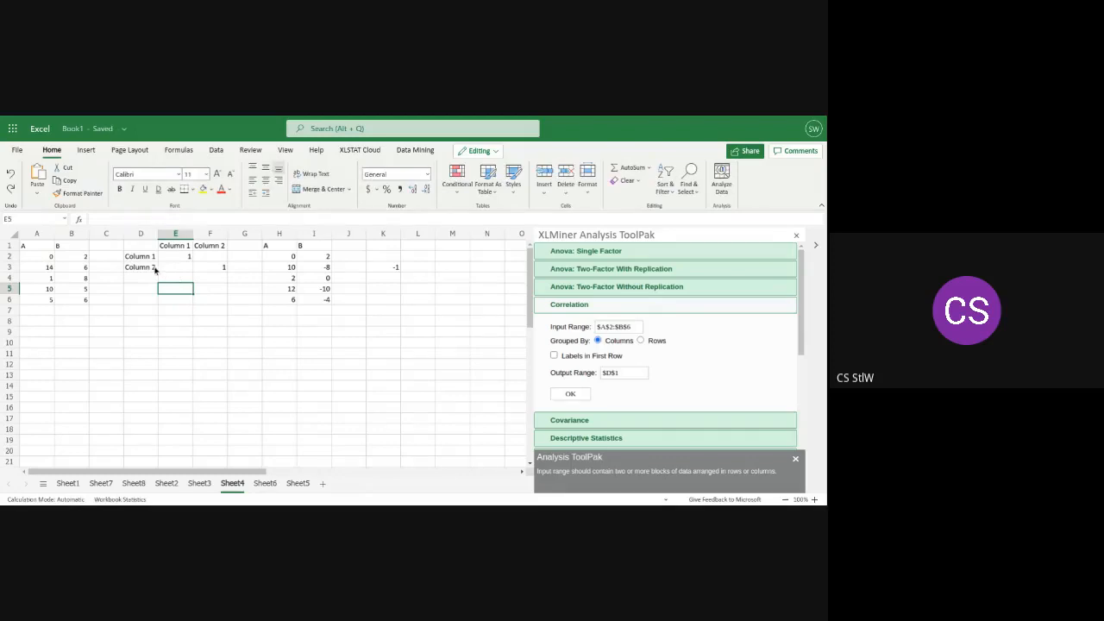
Delete the "Column 2" row label from cell D3 of the correlation output
double_click(155, 267)
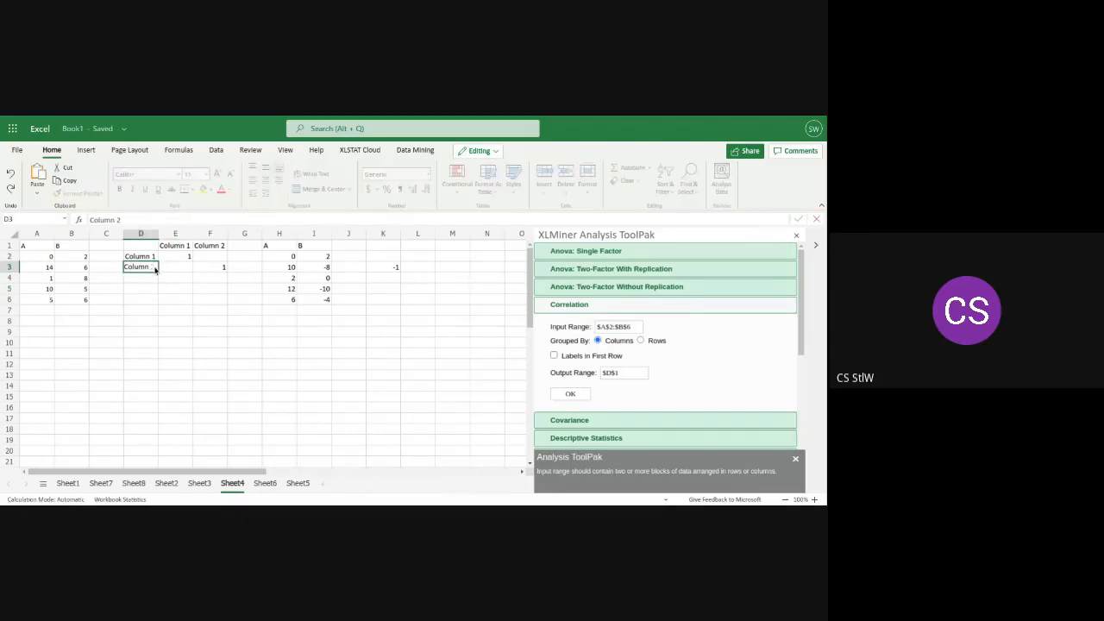
key(BackSpace)
key(BackSpace)
key(BackSpace)
key(BackSpace)
key(BackSpace)
key(BackSpace)
key(BackSpace)
key(BackSpace)
click(182, 257)
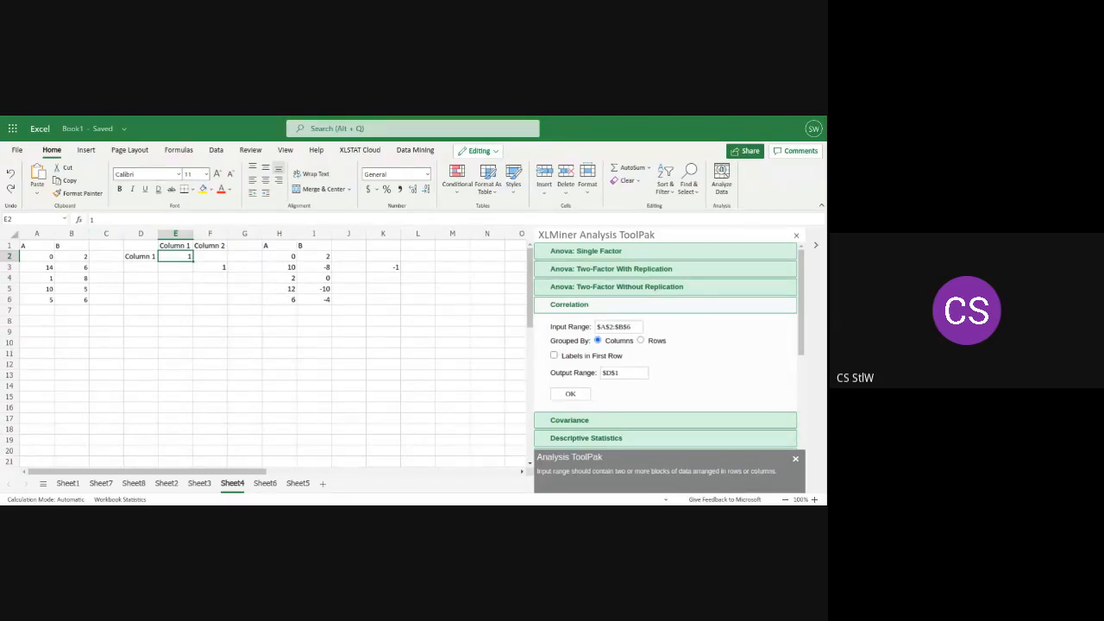
Insert a basic 2-D line chart from A1:B6 and move it below the data
drag(88, 310, 34, 247)
click(76, 302)
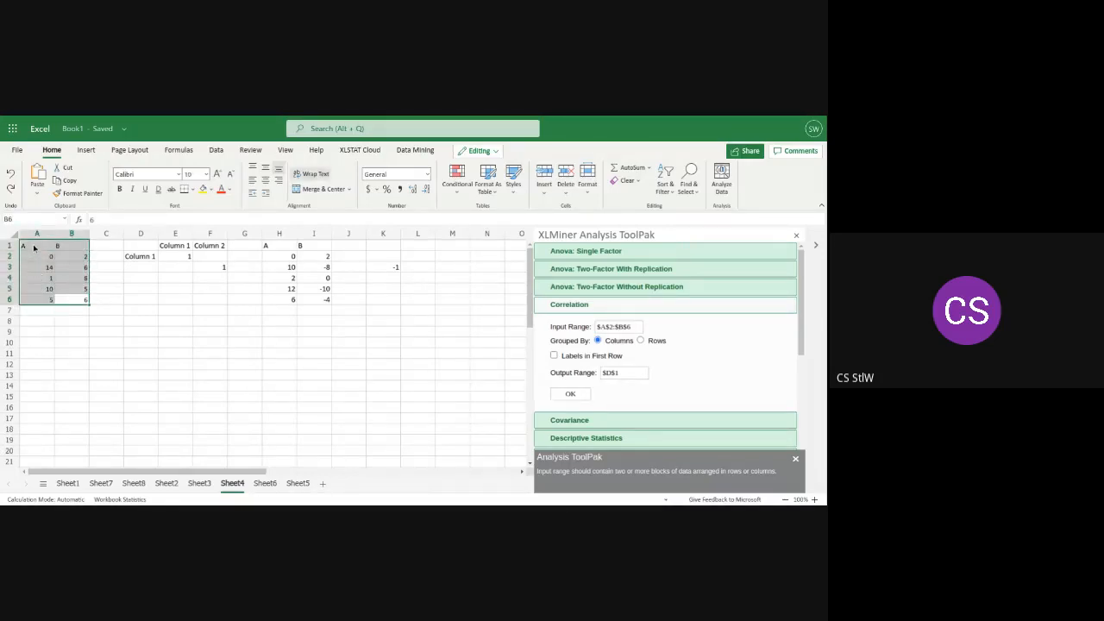
click(87, 150)
click(238, 177)
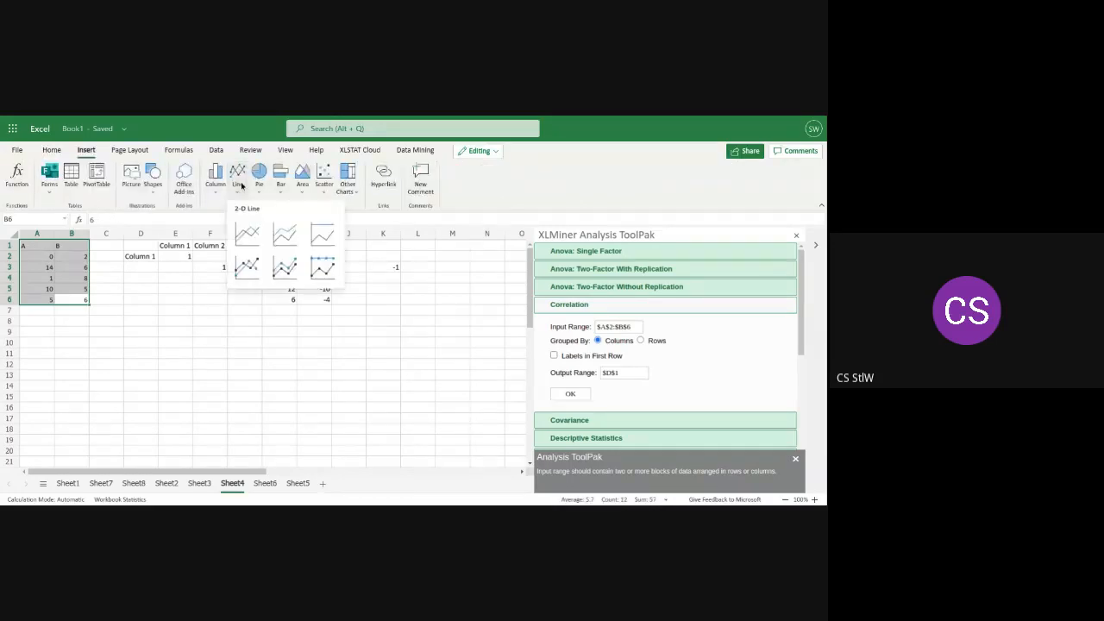
click(246, 232)
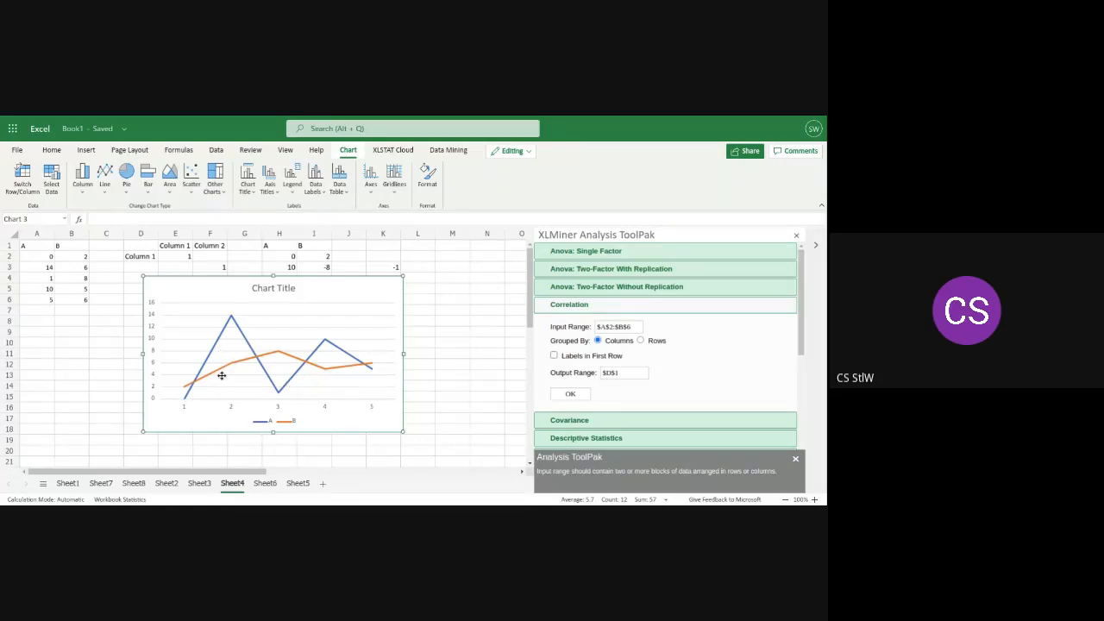
drag(284, 327, 293, 354)
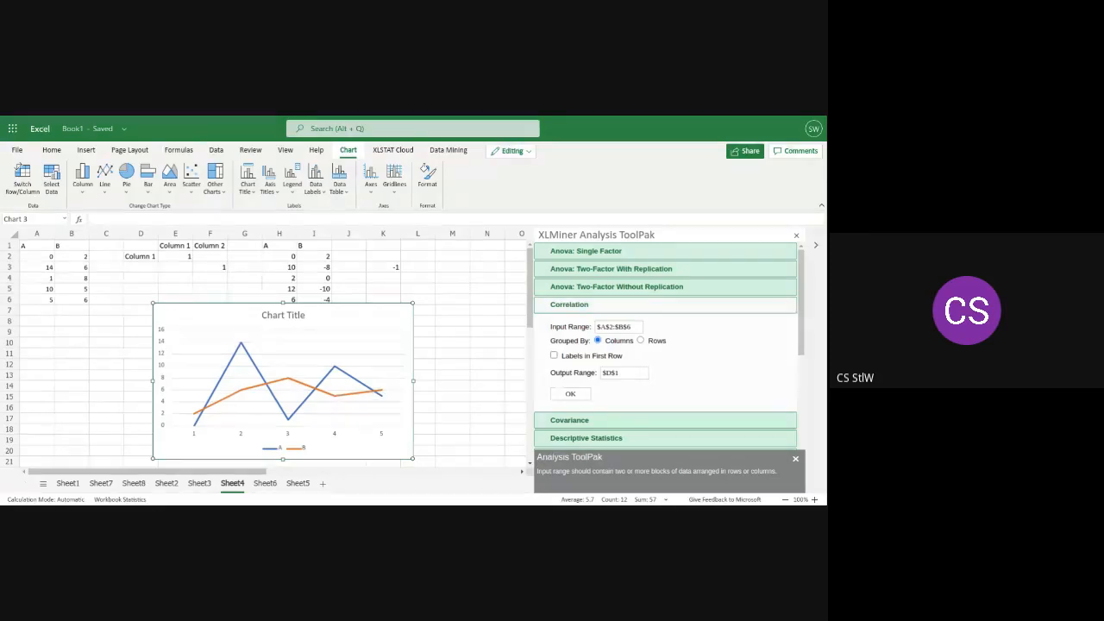
drag(331, 326, 286, 330)
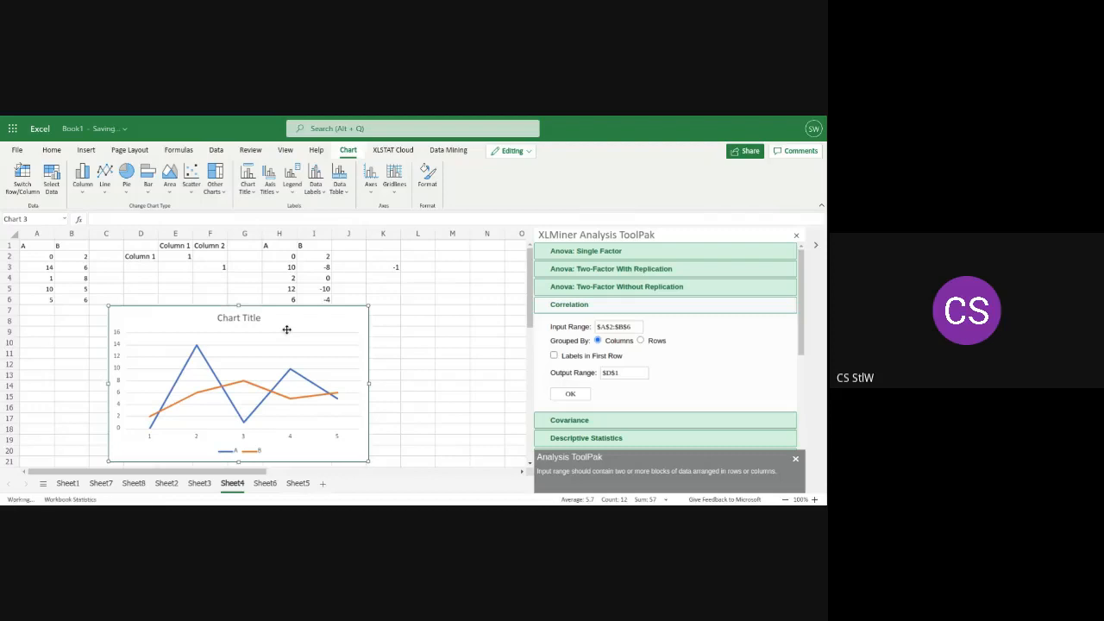
Replace the line chart with a Scatter with Smooth Lines and Markers chart of A1:B6
right_click(286, 330)
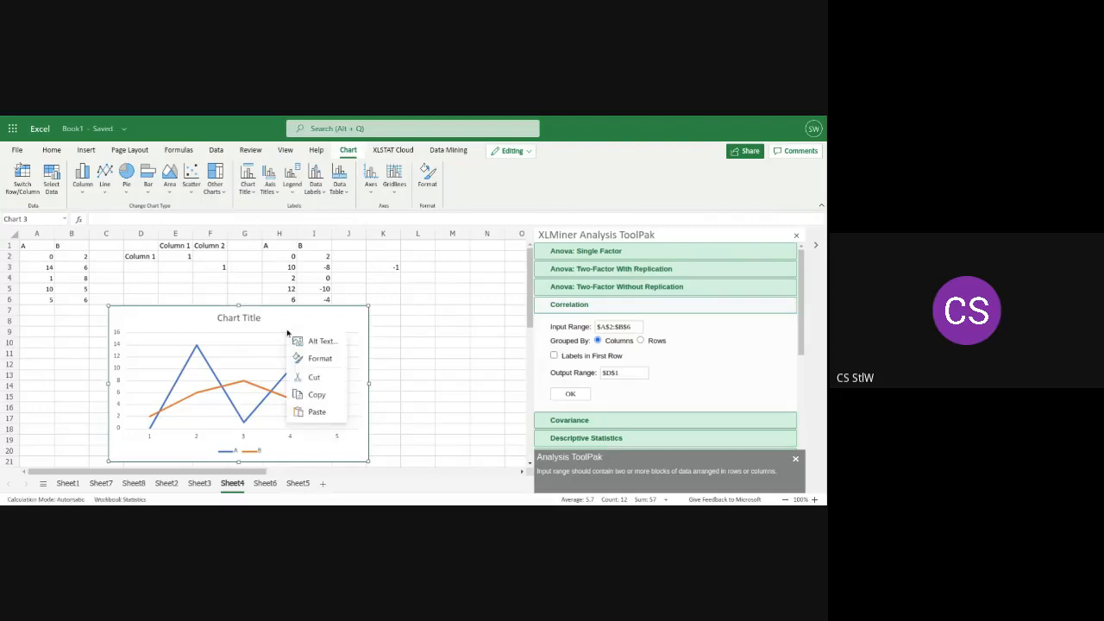
click(315, 376)
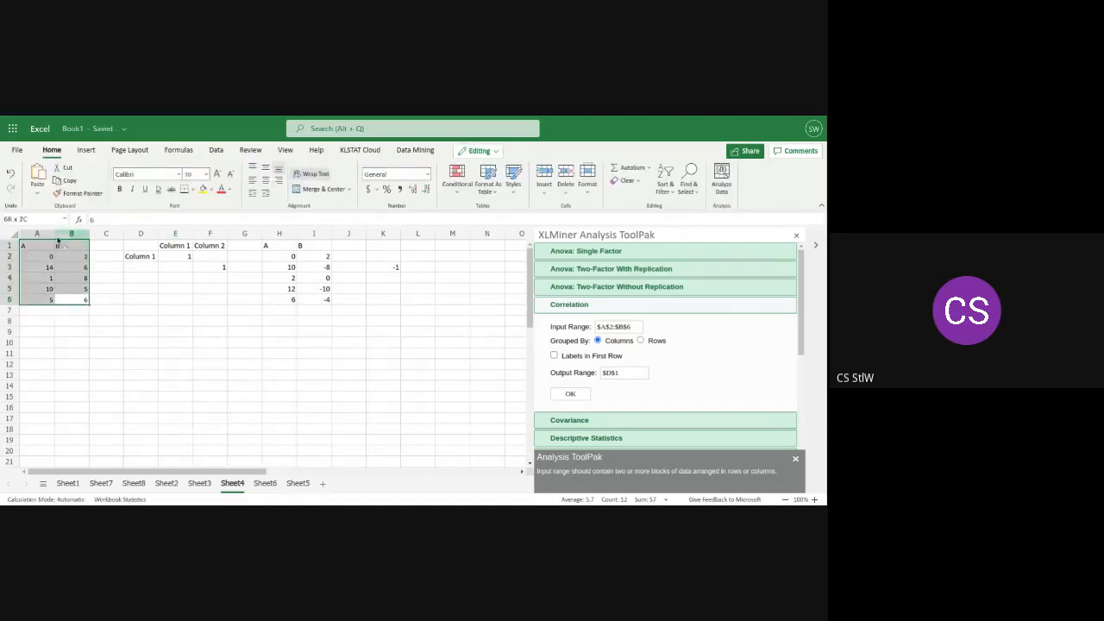
click(86, 149)
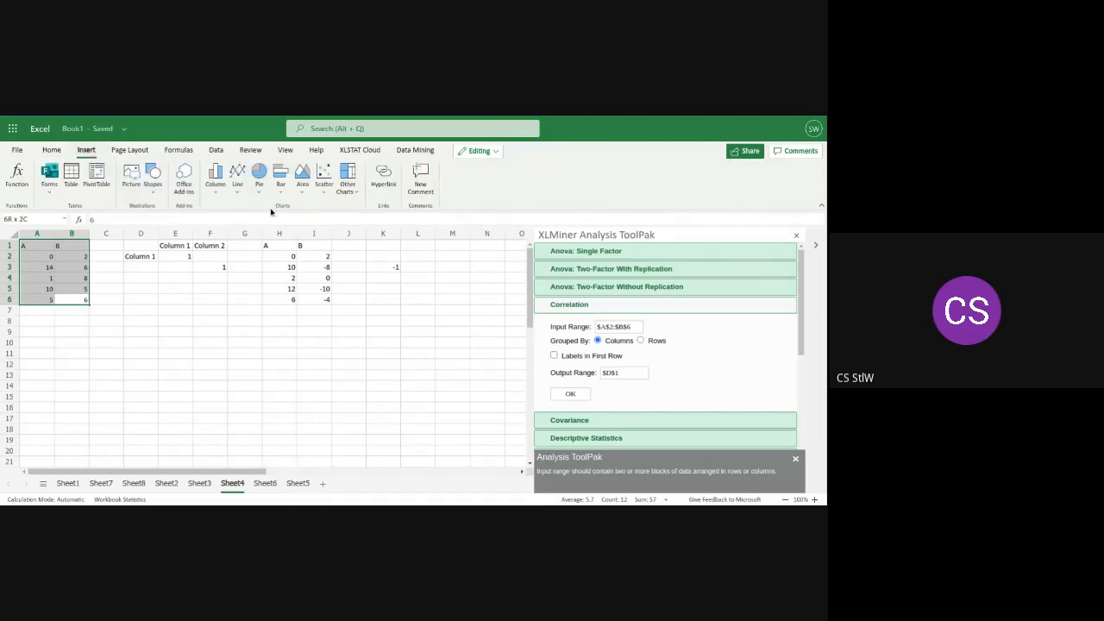
click(237, 186)
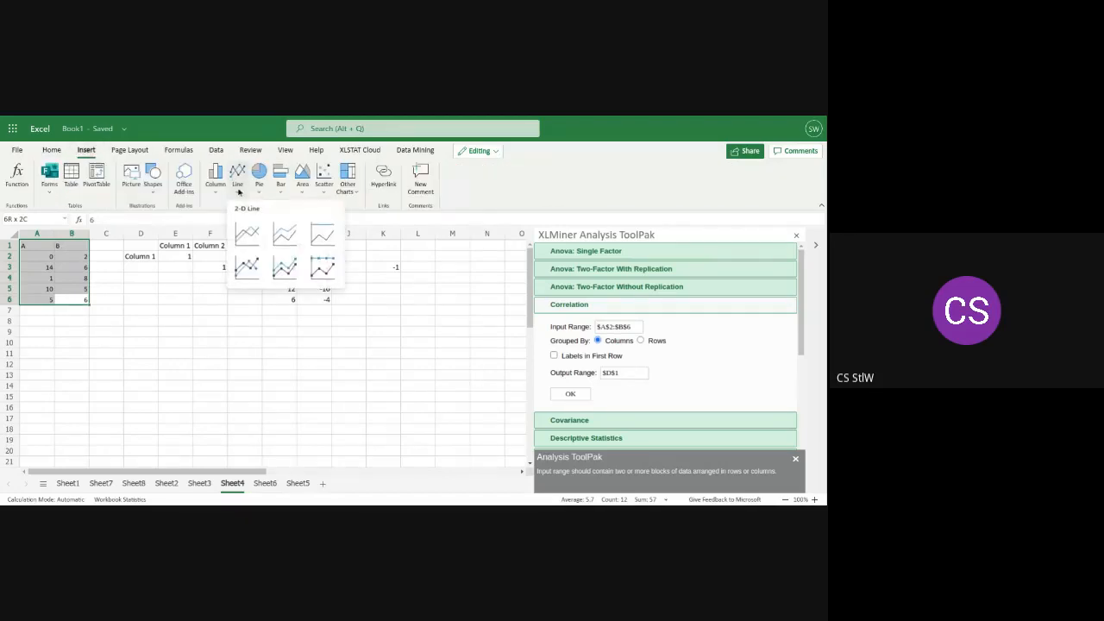
click(322, 193)
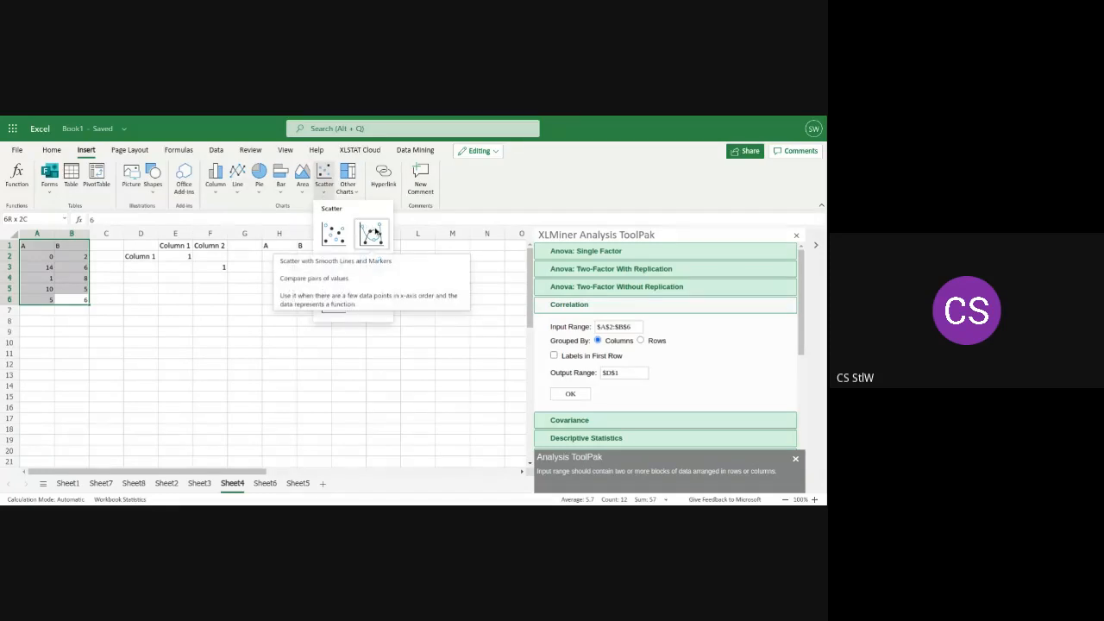
click(375, 232)
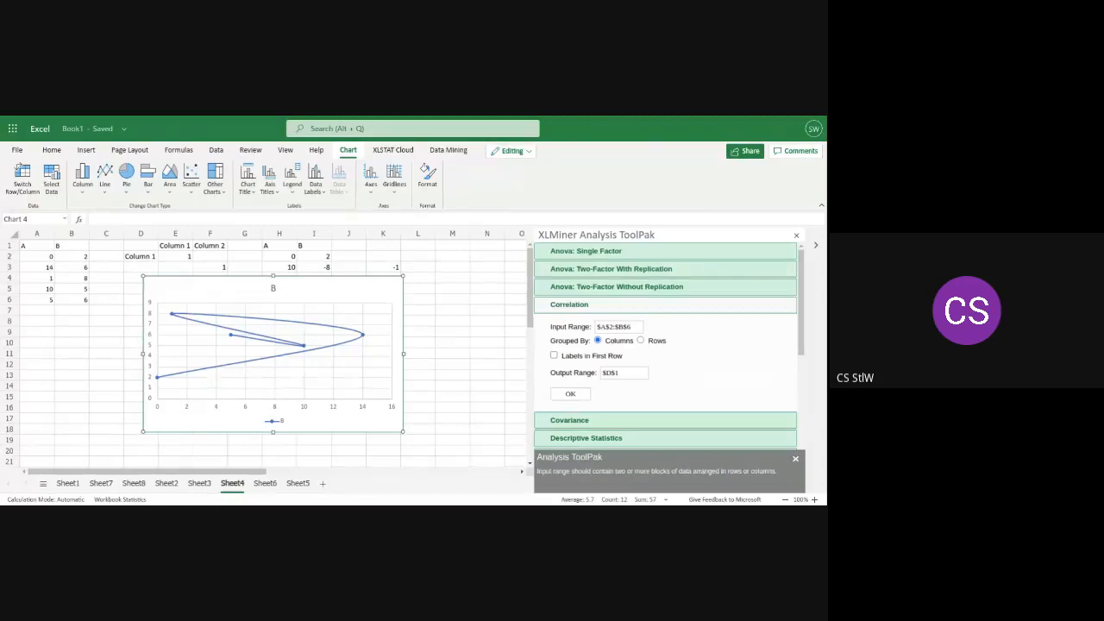
Cut the scatter chart from Sheet4
right_click(266, 353)
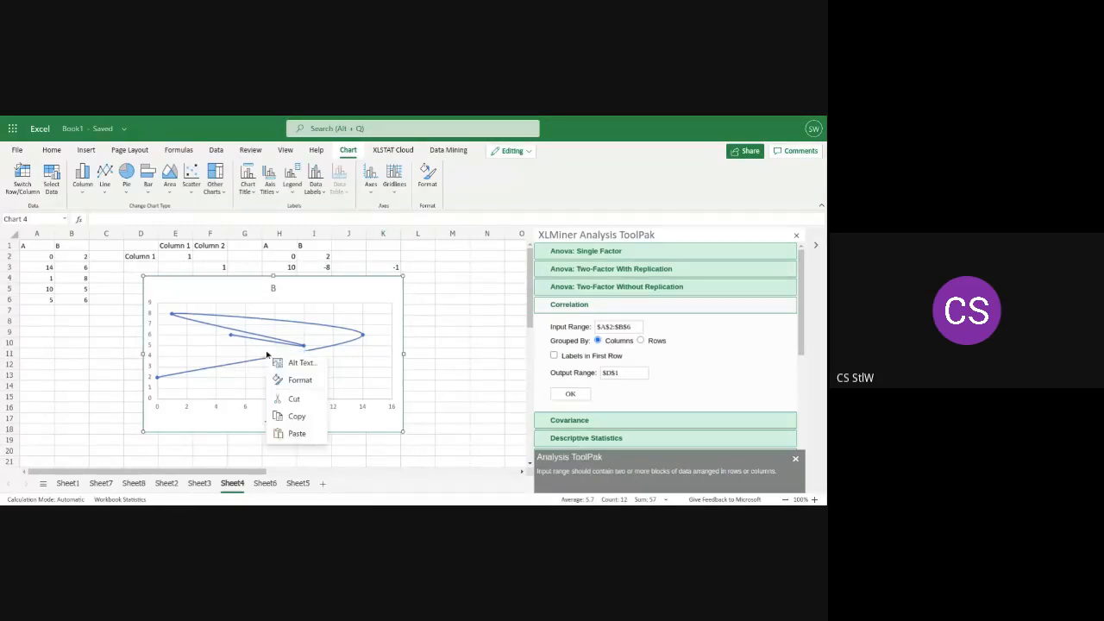
click(296, 399)
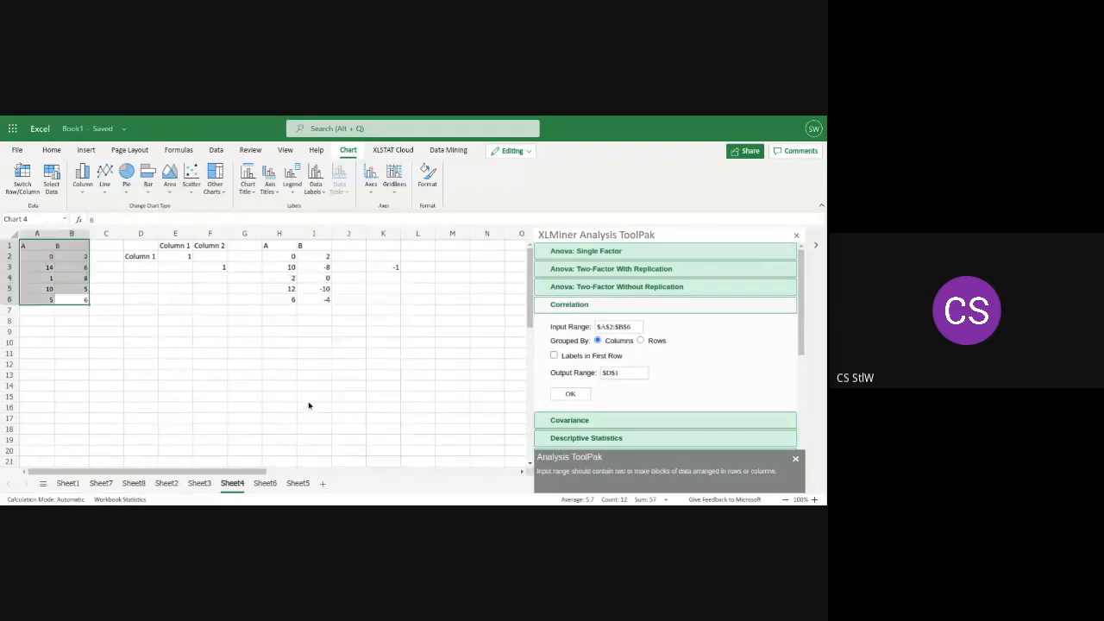
click(309, 398)
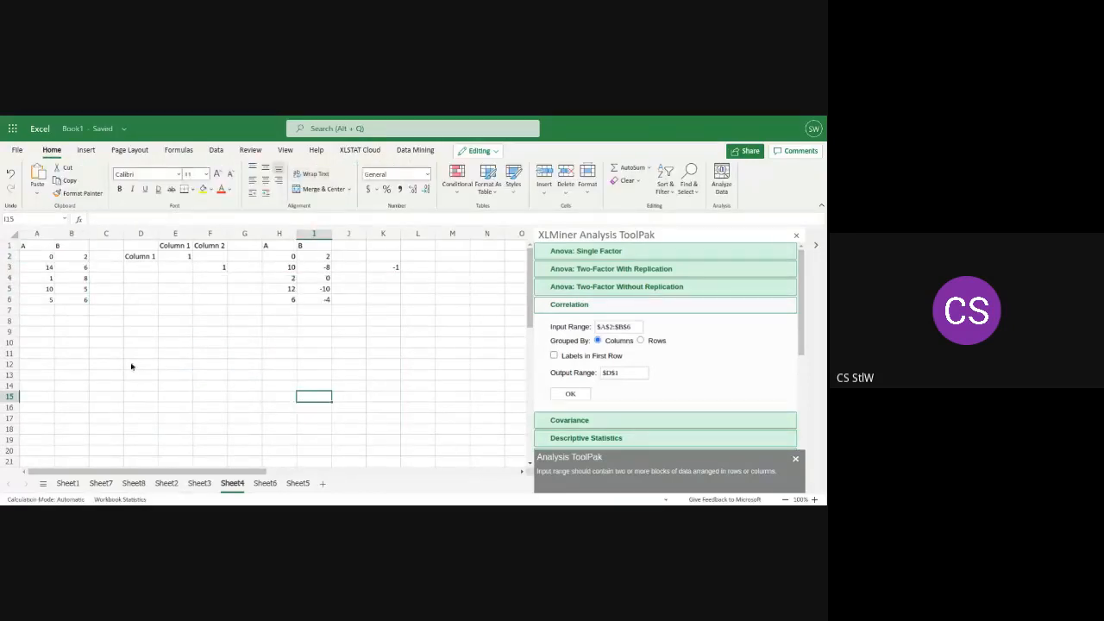
Insert a Scatter with Smooth Lines and Markers chart of A1:B6 and cut it from the sheet
click(84, 302)
drag(84, 302, 29, 247)
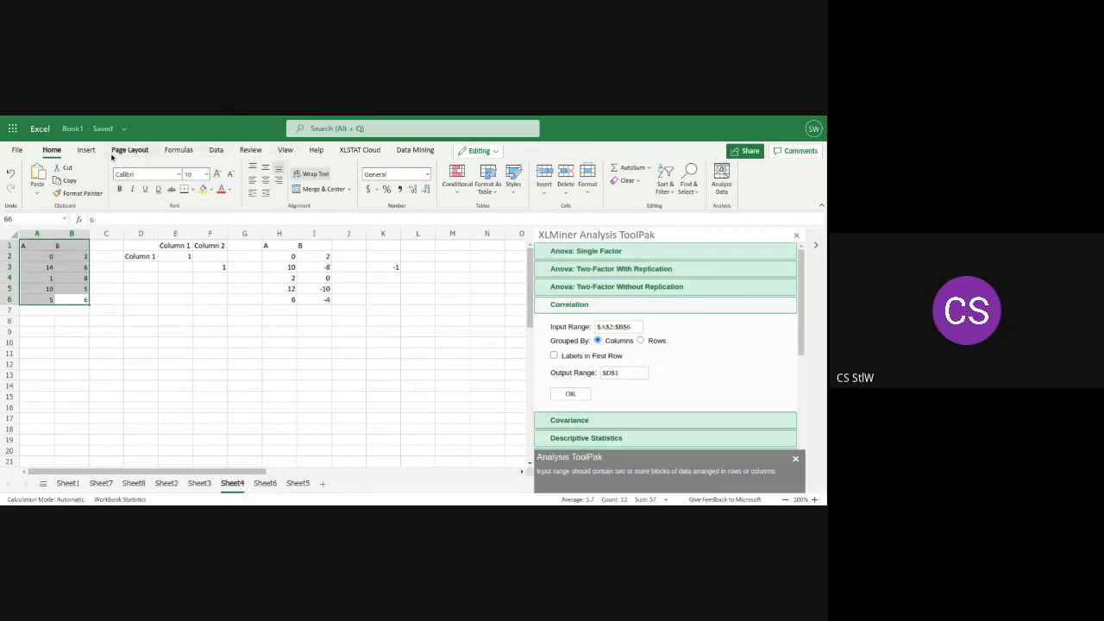
click(85, 152)
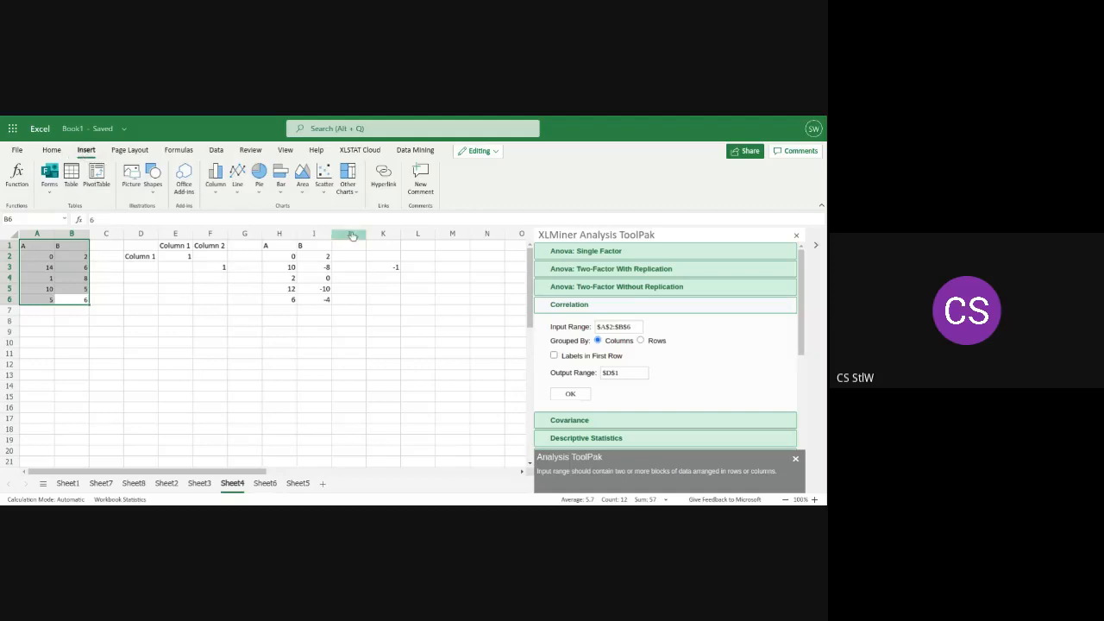
click(324, 195)
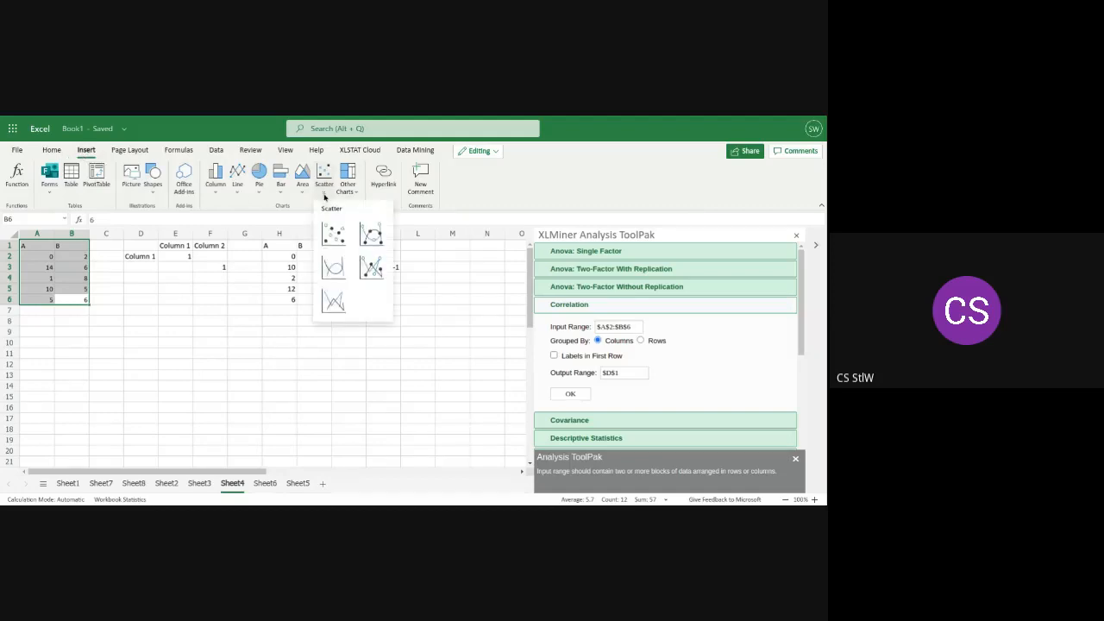
click(364, 227)
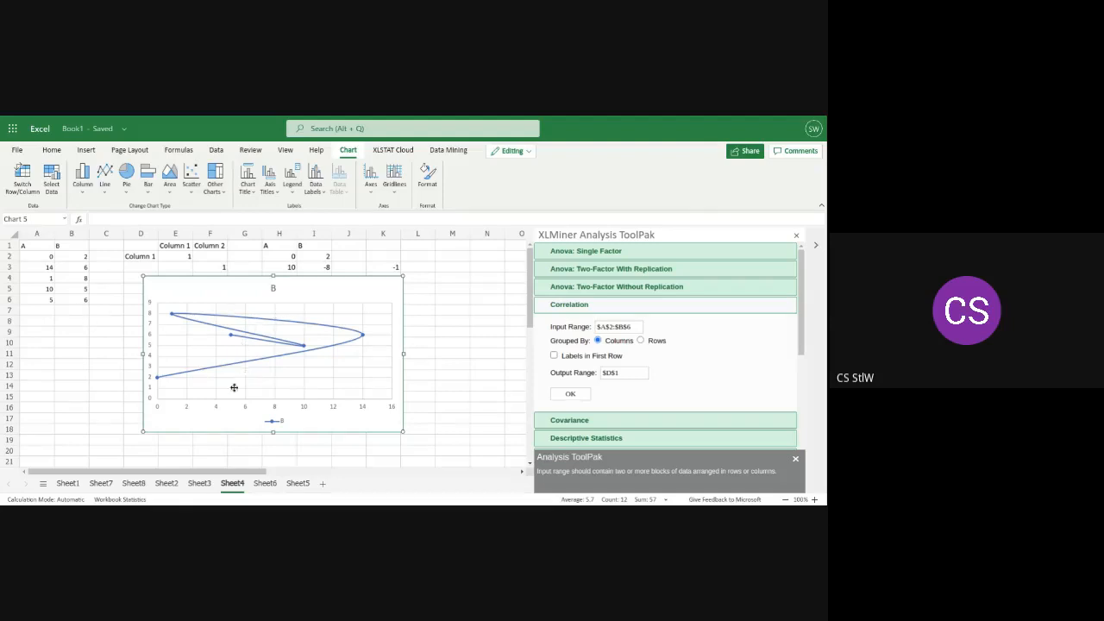
right_click(240, 352)
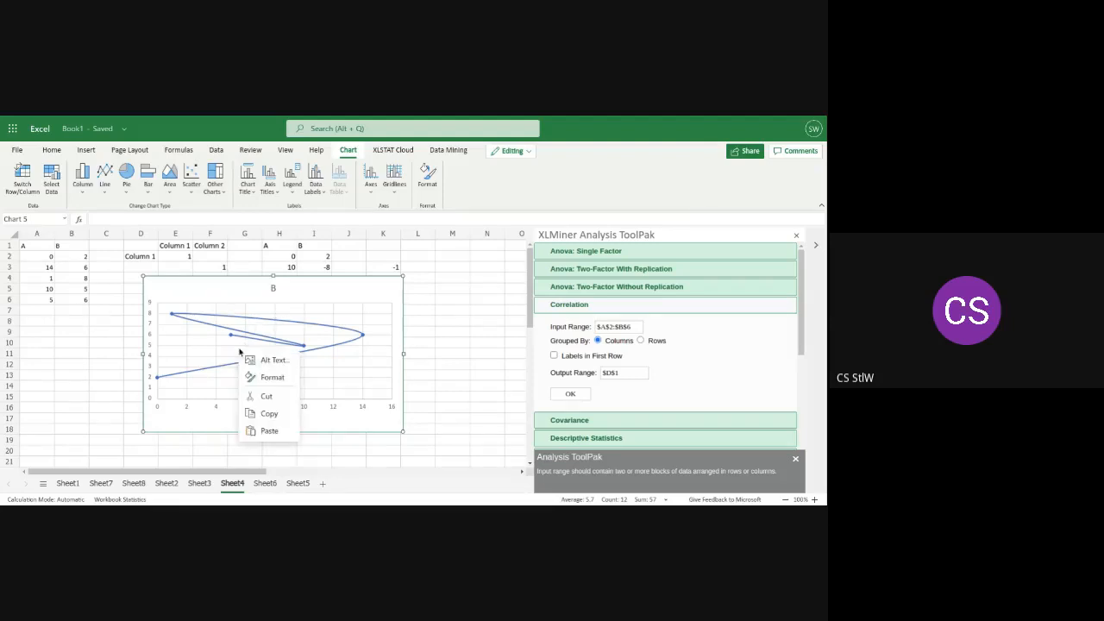
click(252, 396)
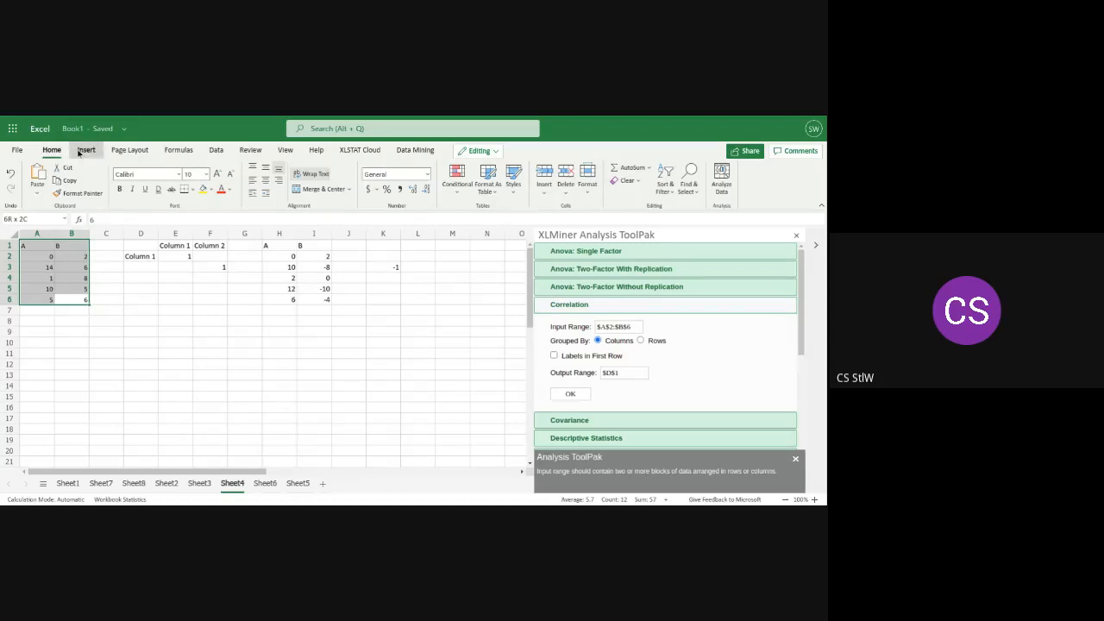
Insert a Scatter with Straight Lines and Markers chart of A1:B6 and cut it from the sheet
click(86, 149)
click(324, 196)
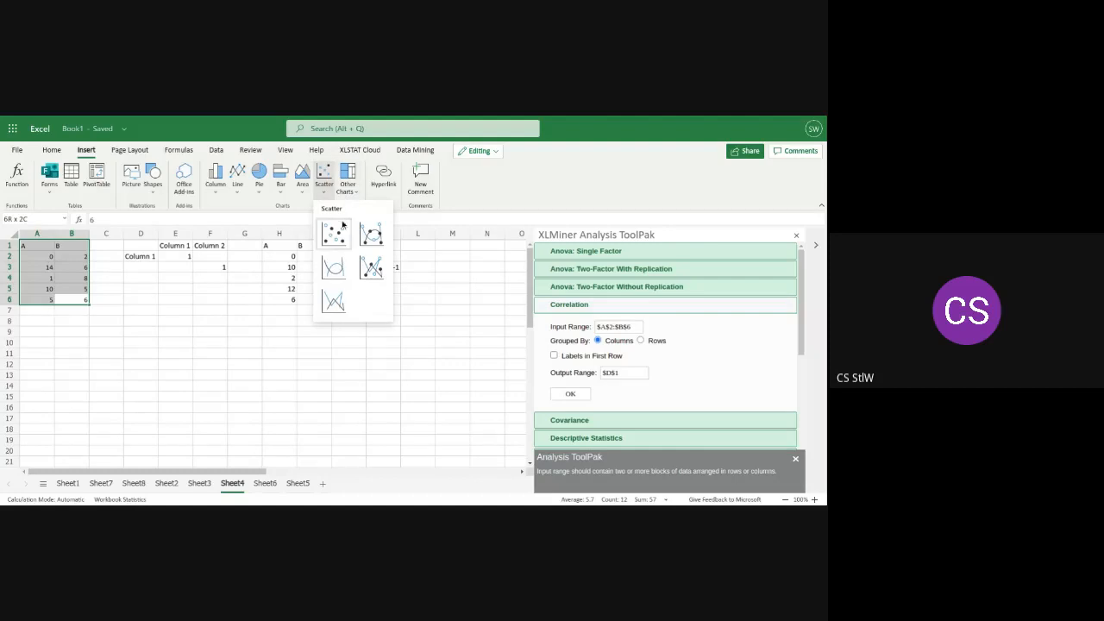
click(369, 268)
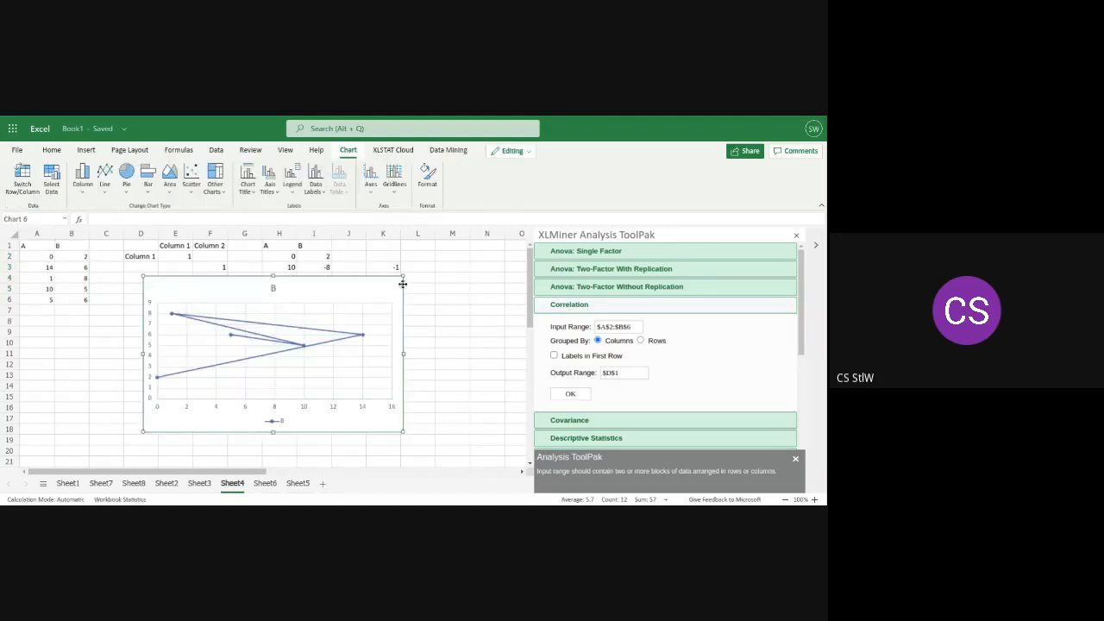
right_click(290, 343)
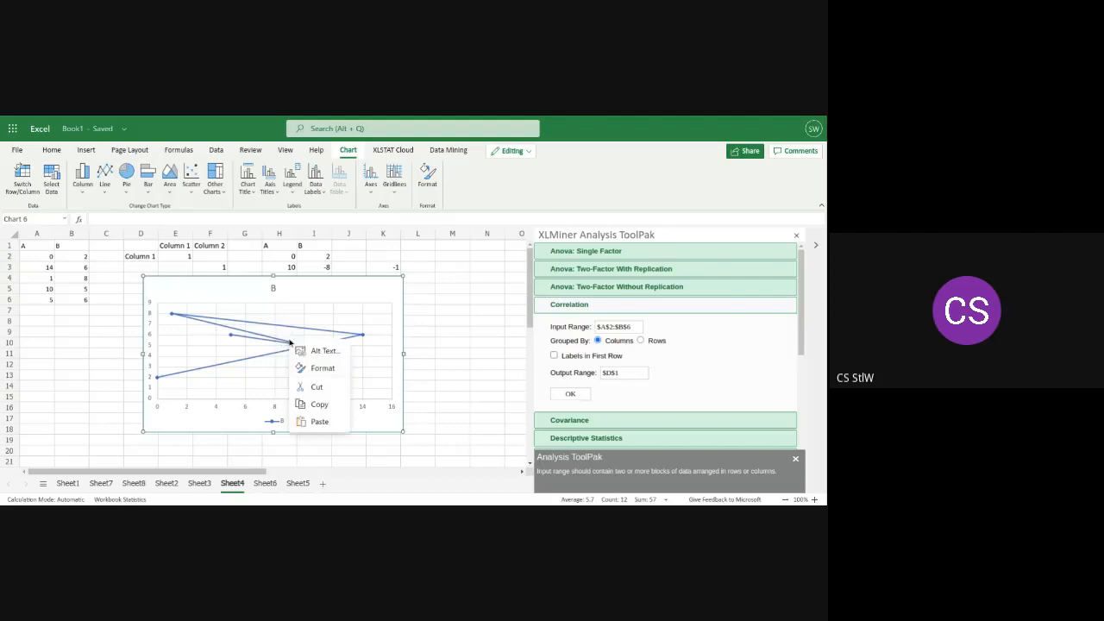
click(308, 385)
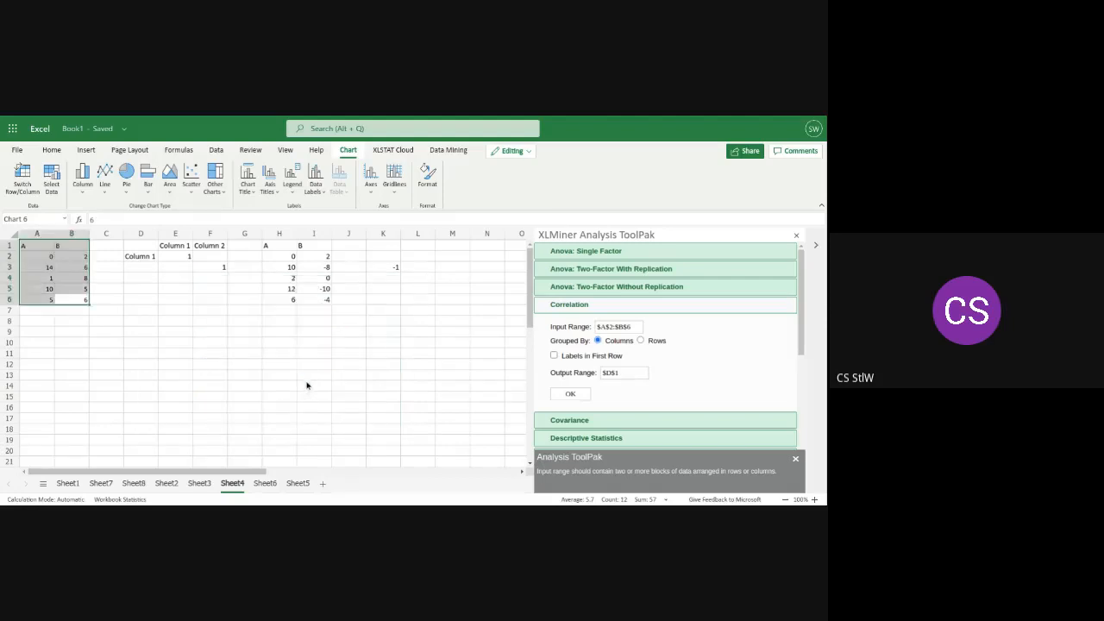
Insert a 2-D Line with Markers chart of A1:B6 and cut it from the sheet
click(86, 152)
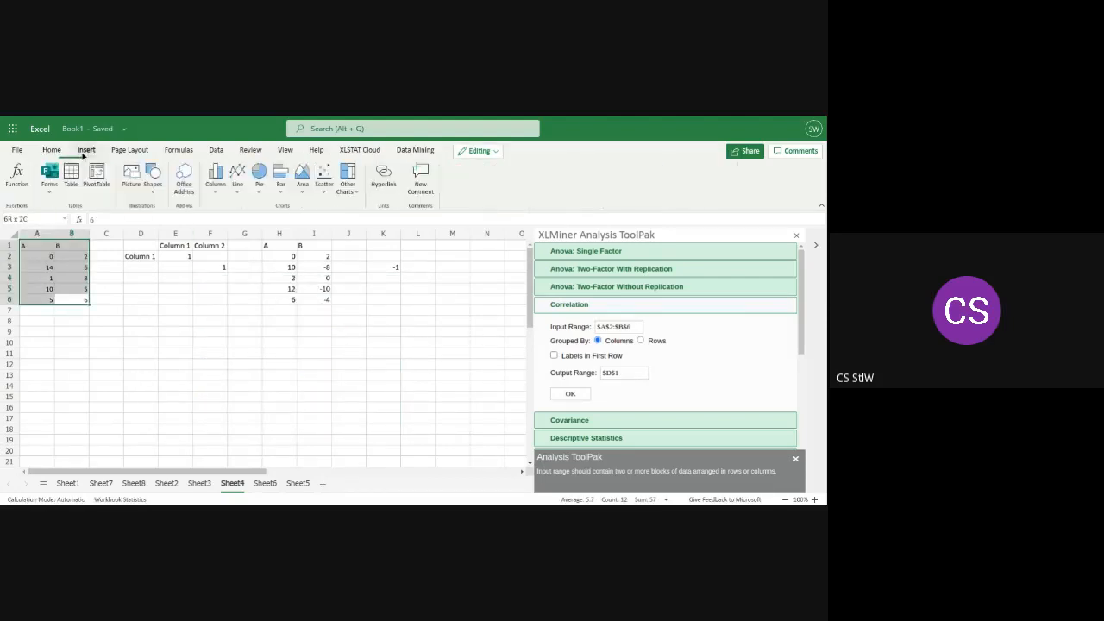
click(237, 191)
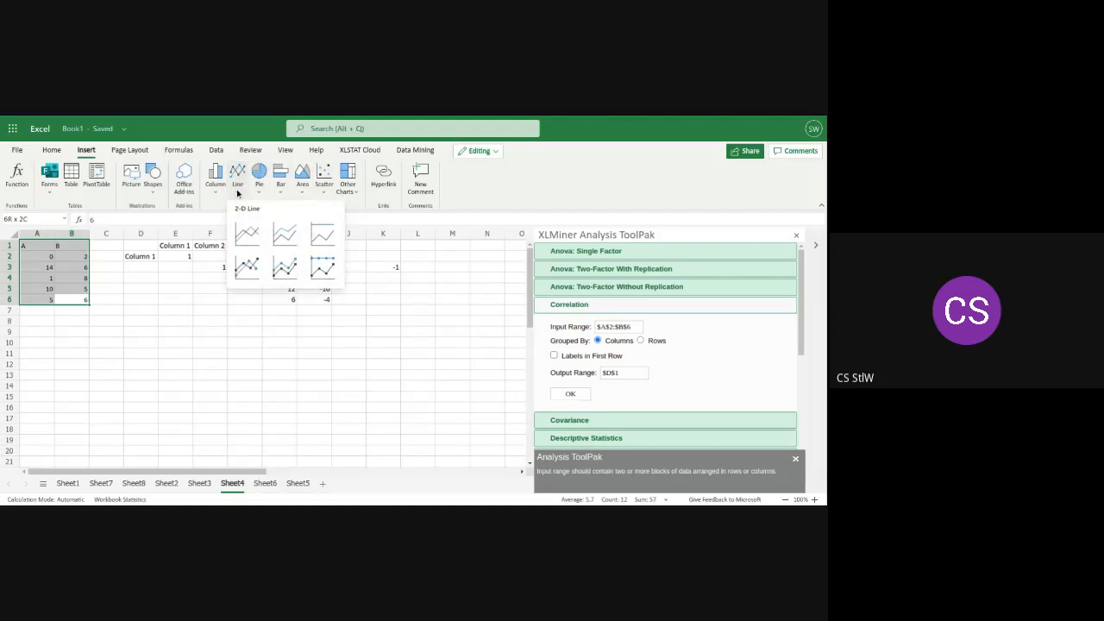
click(247, 269)
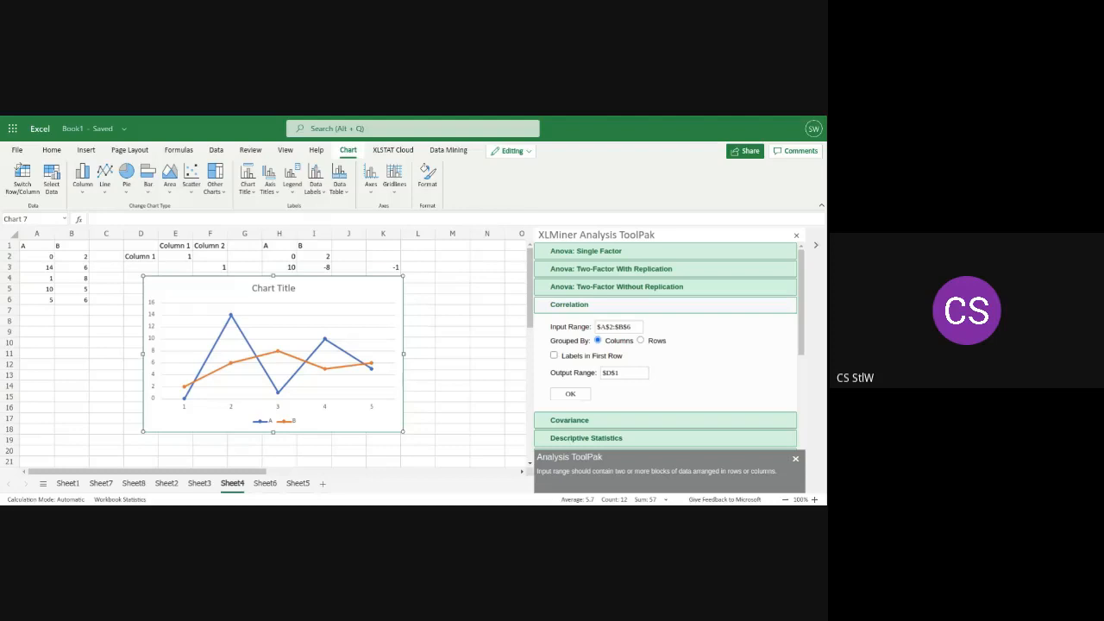
right_click(270, 338)
click(293, 386)
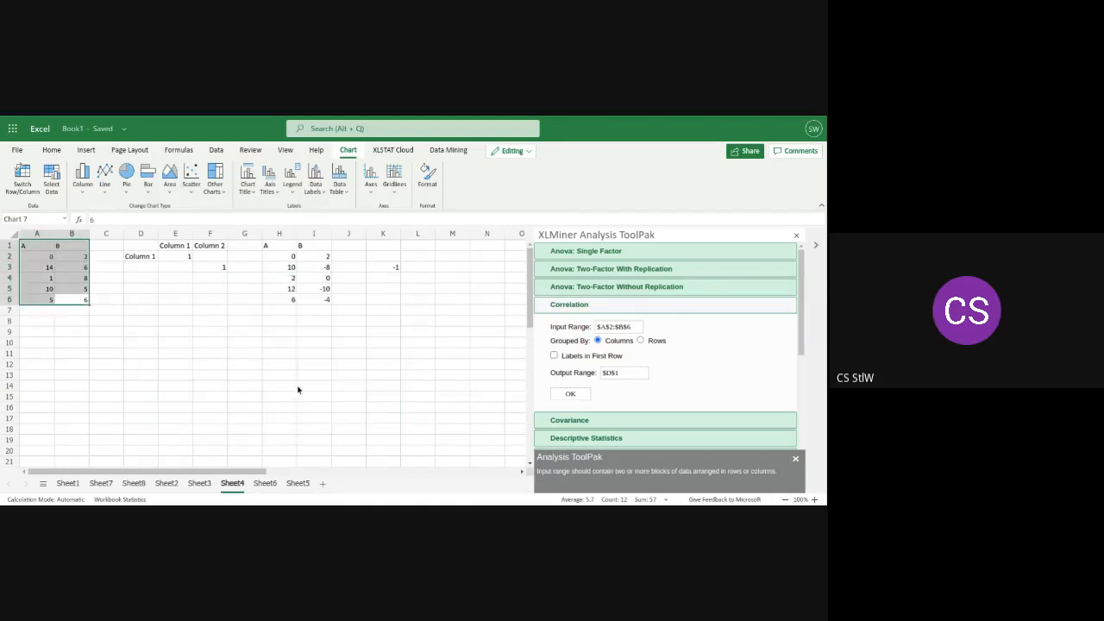
Set the Correlation input range to $H$2:$I$6 and its output range to $J$1
click(328, 302)
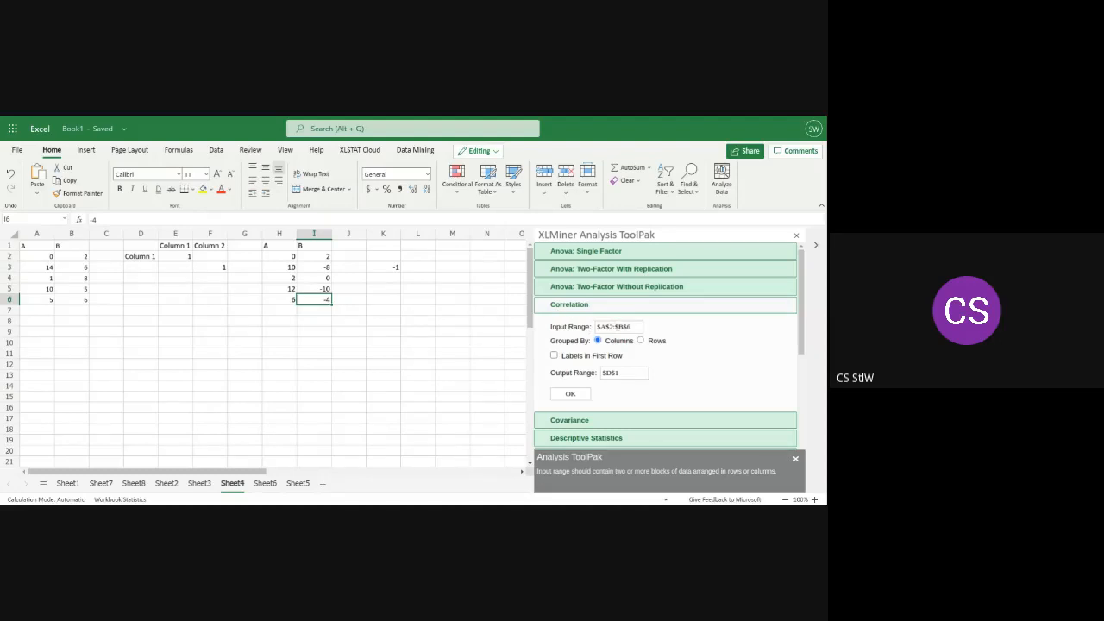
click(613, 327)
click(603, 327)
key(BackSpace)
text(H)
key(BackSpace)
text(I)
click(610, 371)
key(BackSpace)
key(BackSpace)
text(J)
Clear the CORREL formula from cell K3 and run the Correlation analysis for columns H and I
double_click(388, 269)
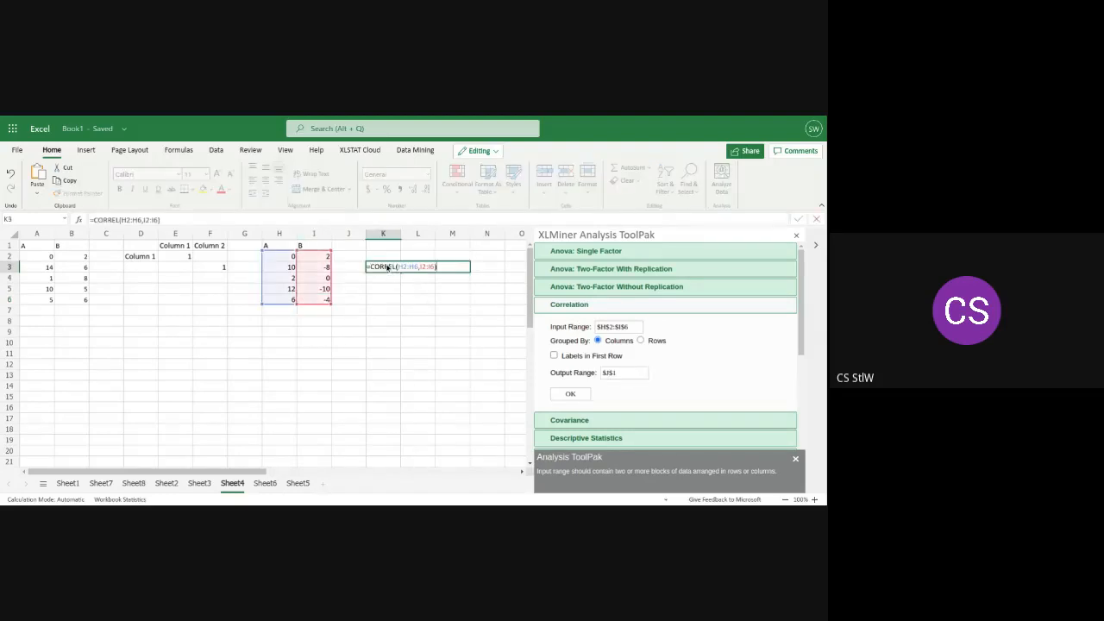
key(BackSpace)
key(BackSpace)
key(BackSpace)
key(BackSpace)
key(BackSpace)
key(BackSpace)
key(BackSpace)
key(BackSpace)
key(BackSpace)
key(BackSpace)
key(BackSpace)
key(BackSpace)
key(BackSpace)
key(BackSpace)
key(BackSpace)
key(BackSpace)
key(BackSpace)
key(BackSpace)
key(BackSpace)
key(BackSpace)
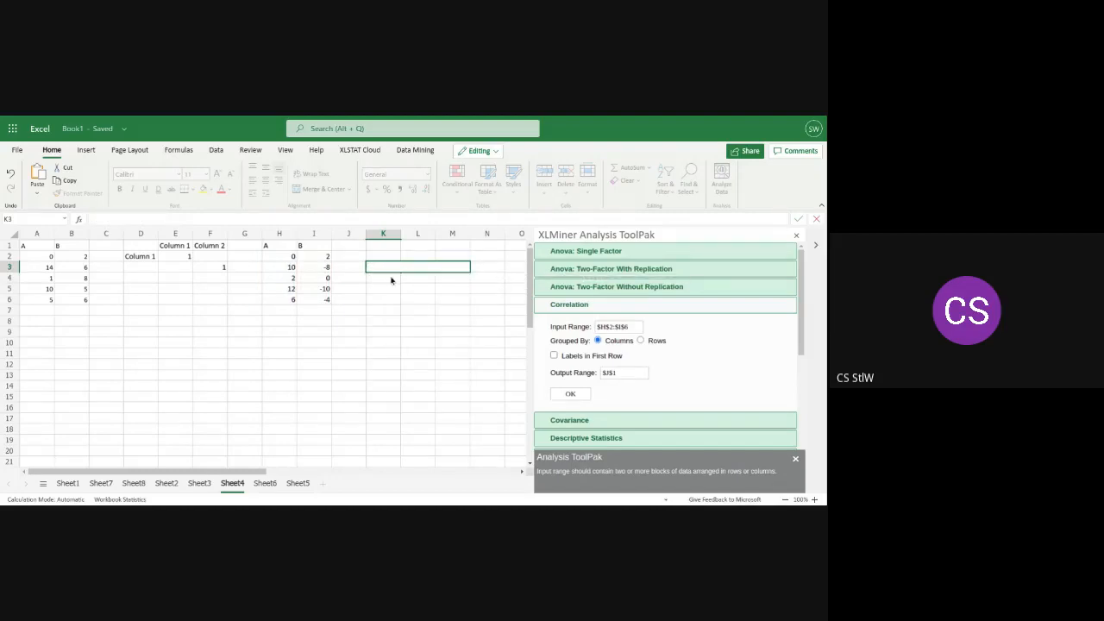
key(Return)
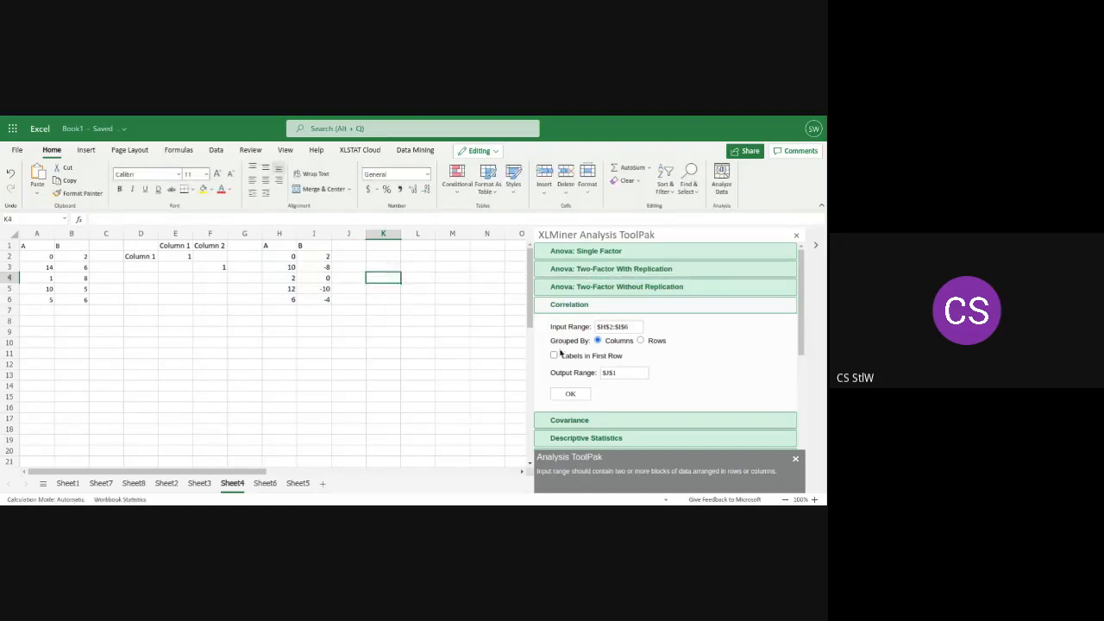
click(569, 394)
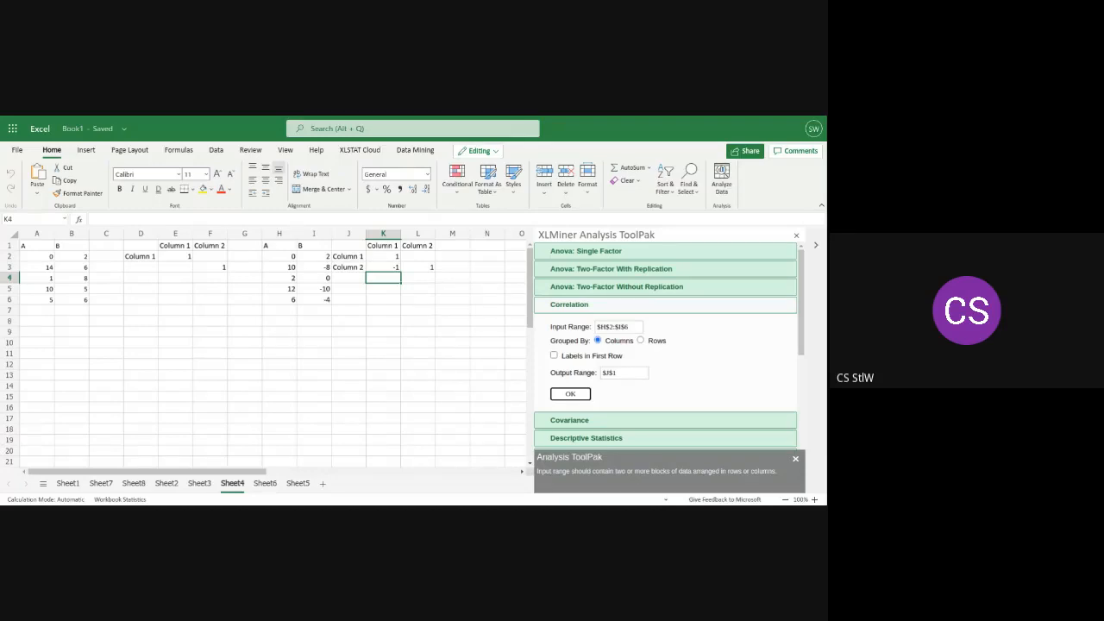
Insert a basic 2-D line chart of the second data set in H1:I6
drag(321, 300, 266, 248)
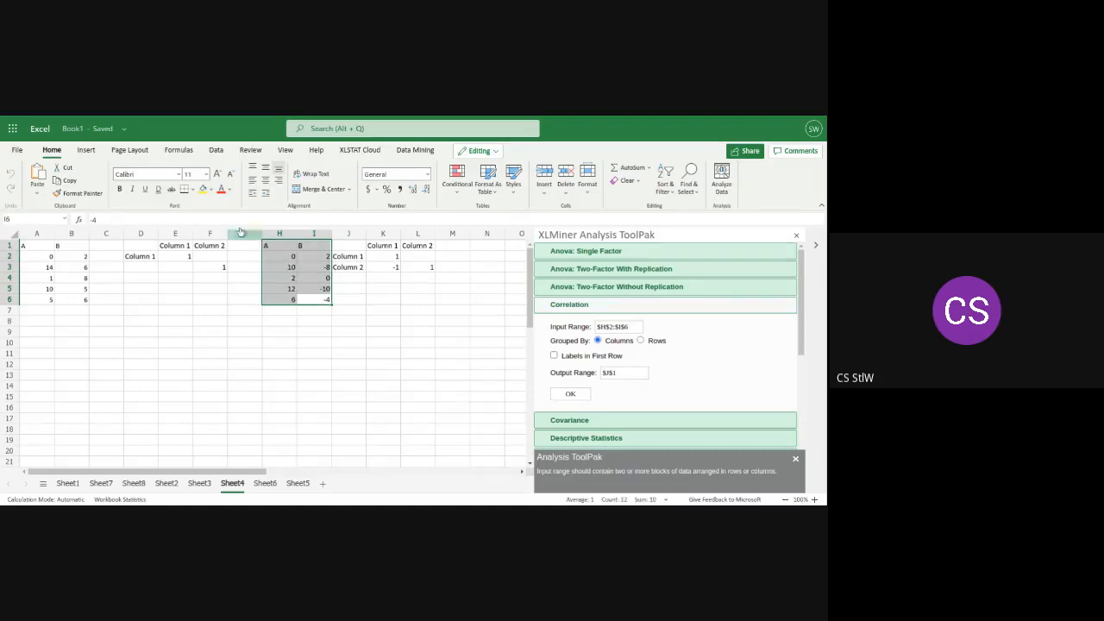
click(87, 151)
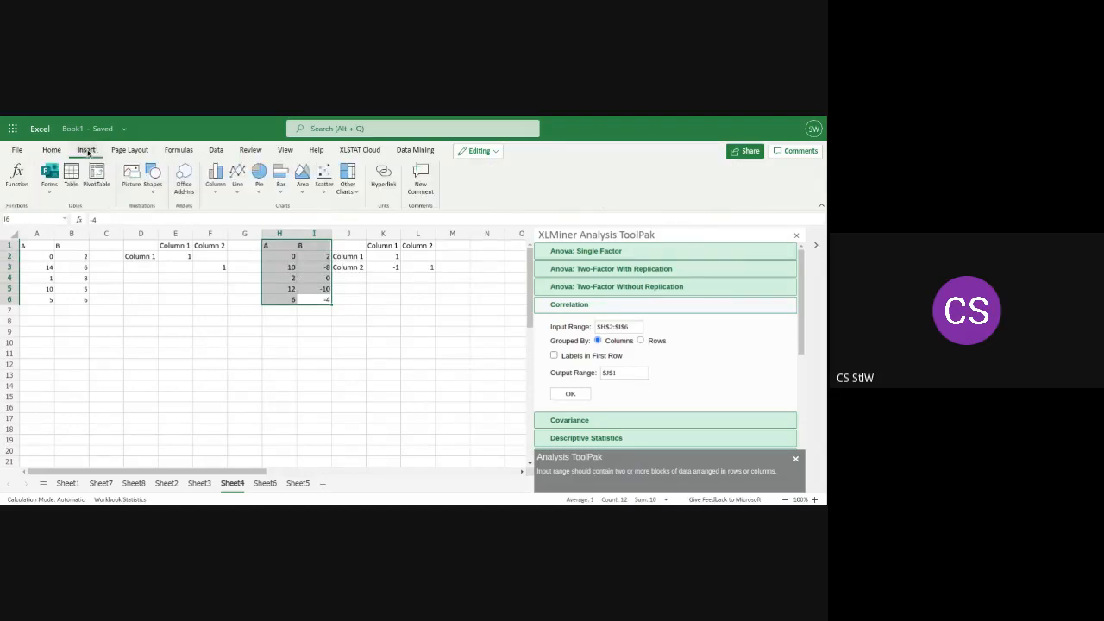
click(238, 177)
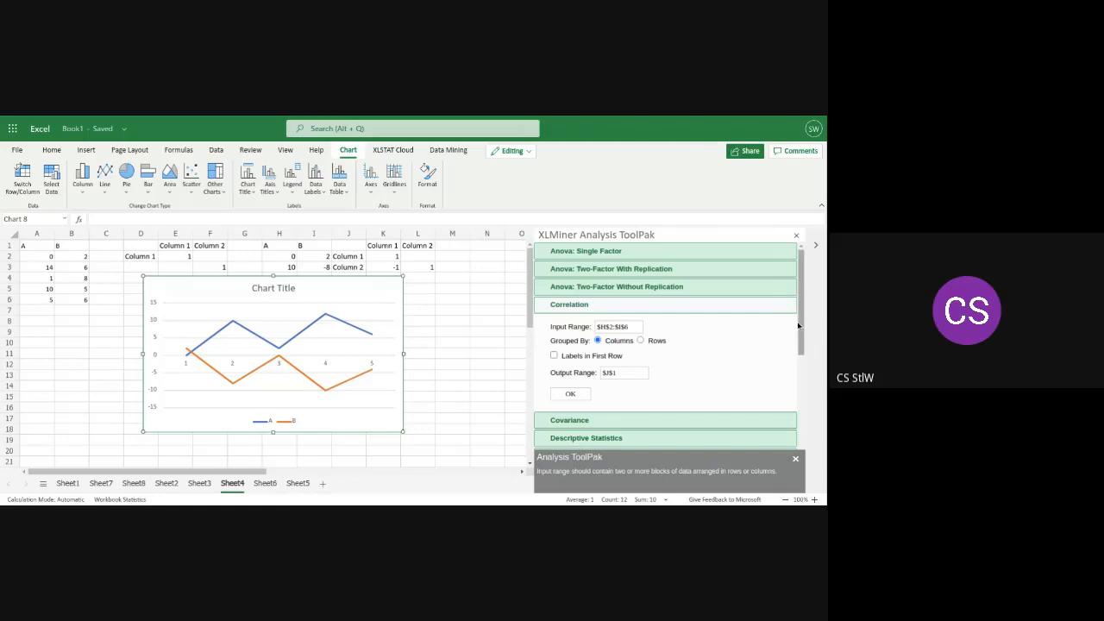
Look through the remaining analysis tools listed in the XLMiner Analysis ToolPak
drag(800, 298, 799, 390)
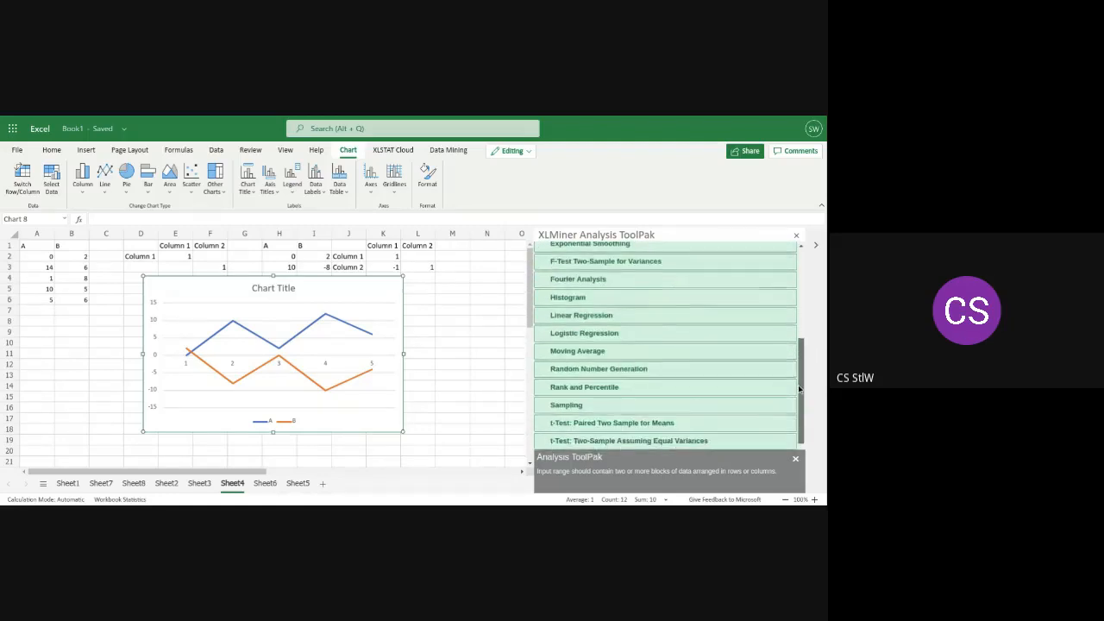